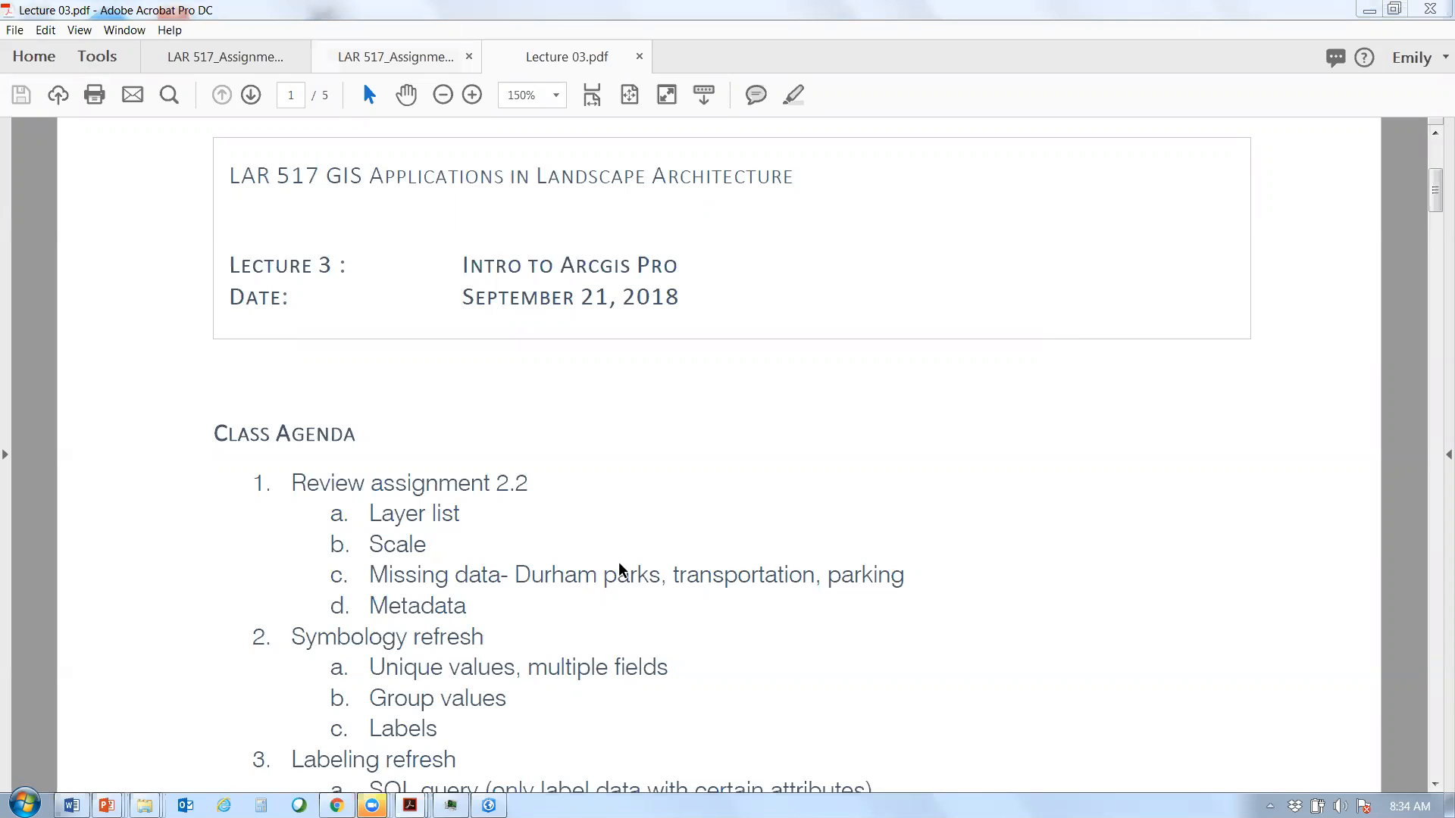
# - Open the LAR 517 Assignment 02.2 PDF, enlarge it to 100%, and review its lesson plan requirements and client brief
pyautogui.click(351, 66)
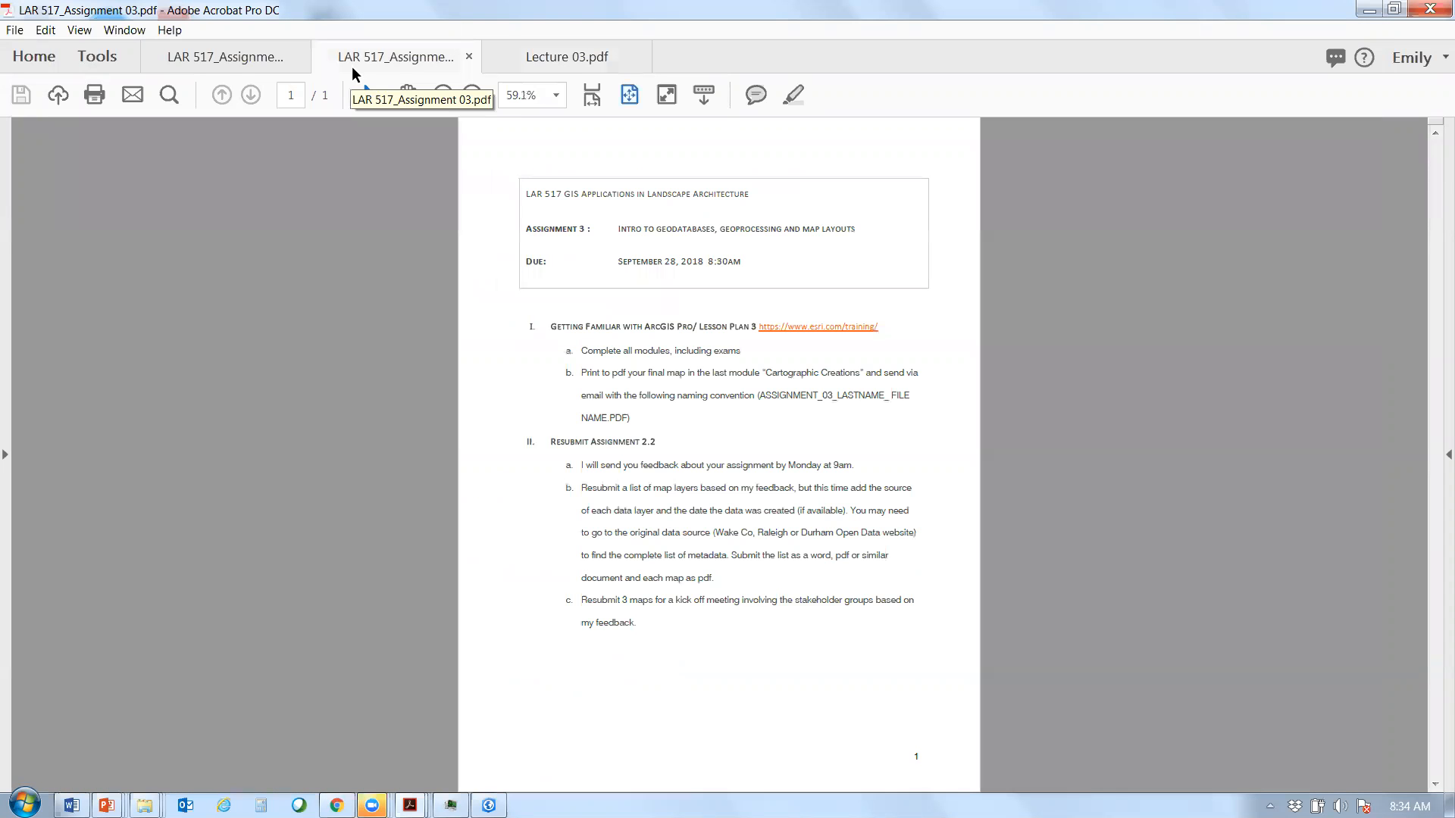
pyautogui.click(218, 57)
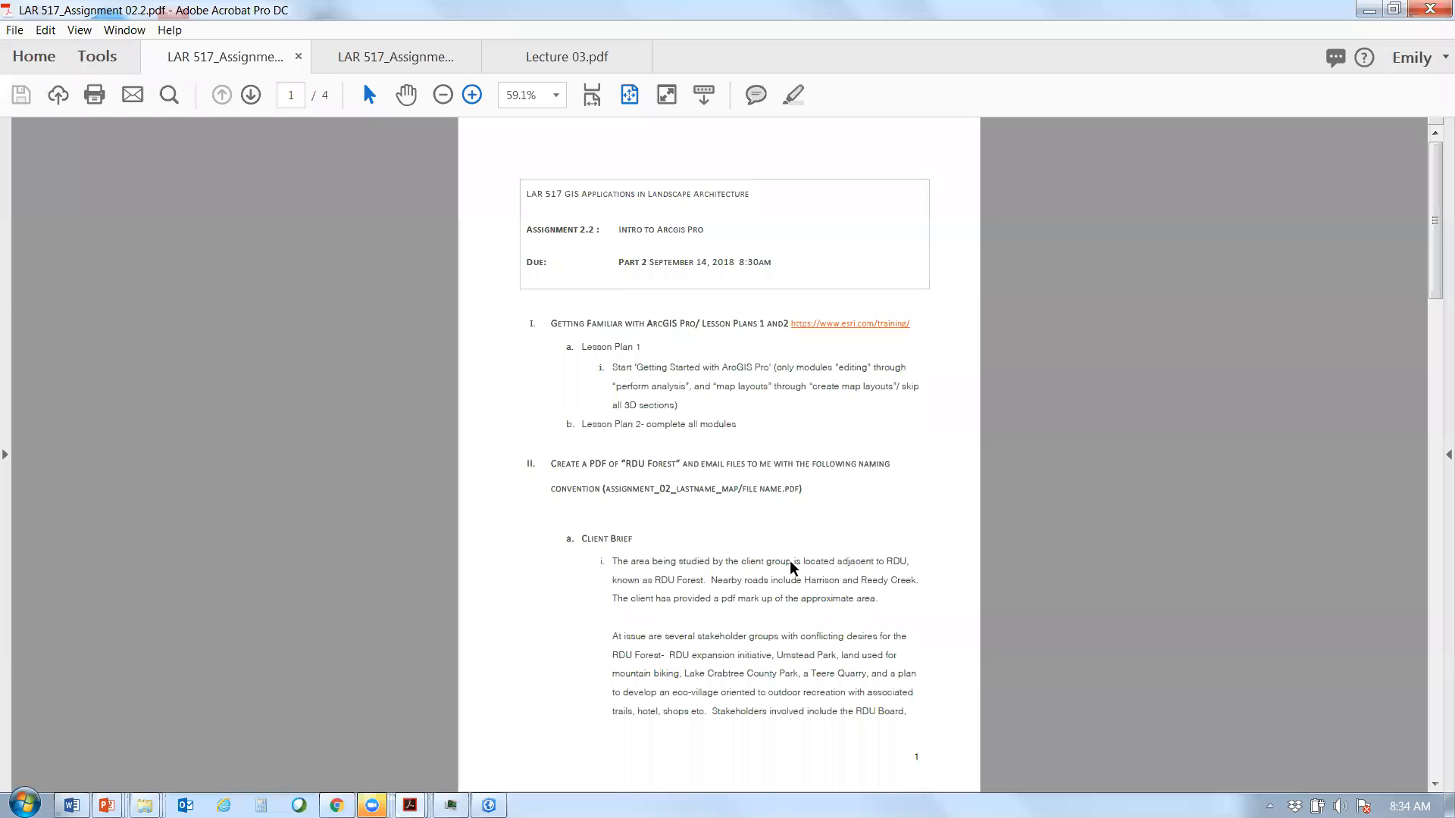
pyautogui.click(472, 95)
pyautogui.click(472, 94)
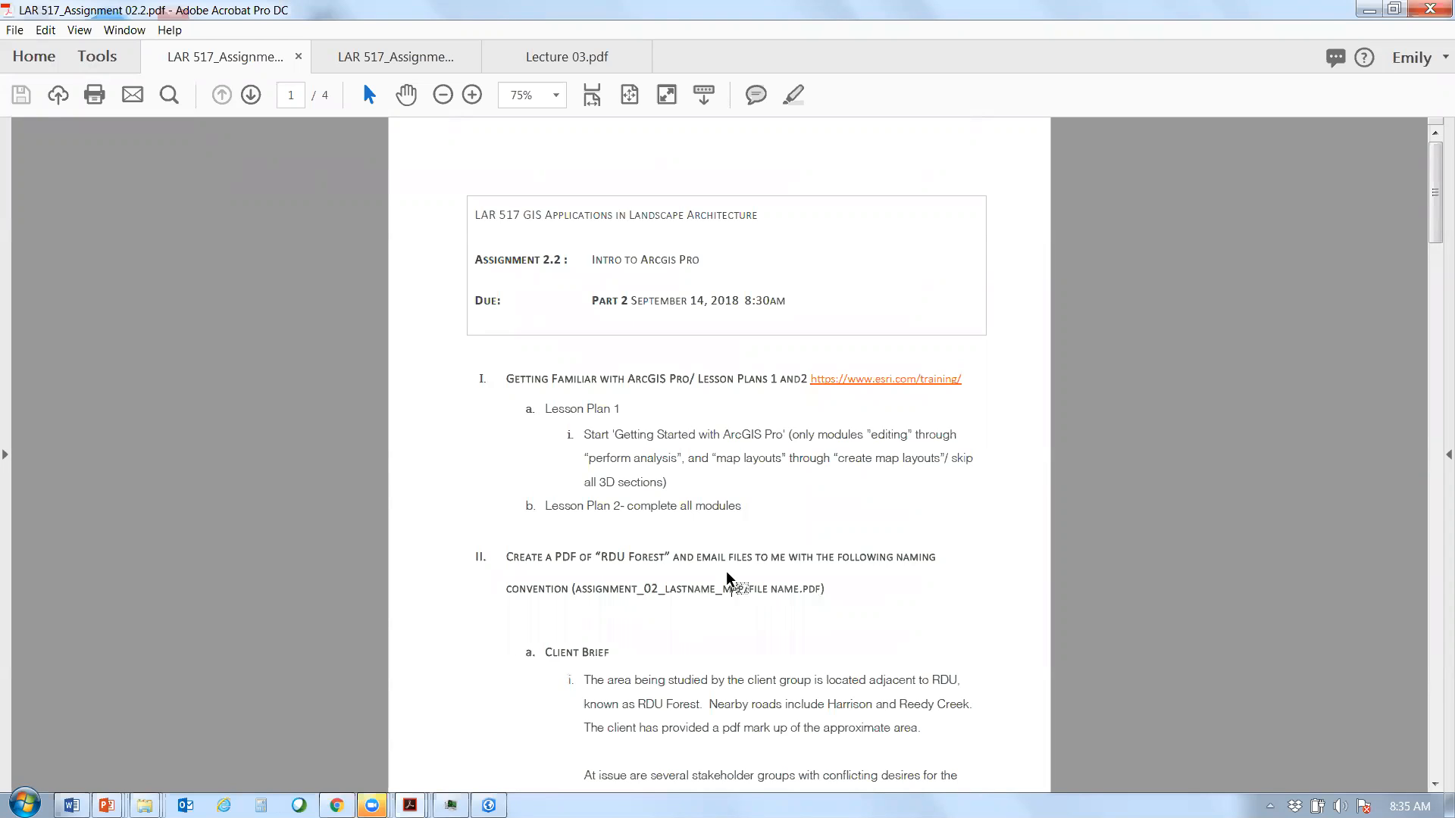
pyautogui.click(476, 97)
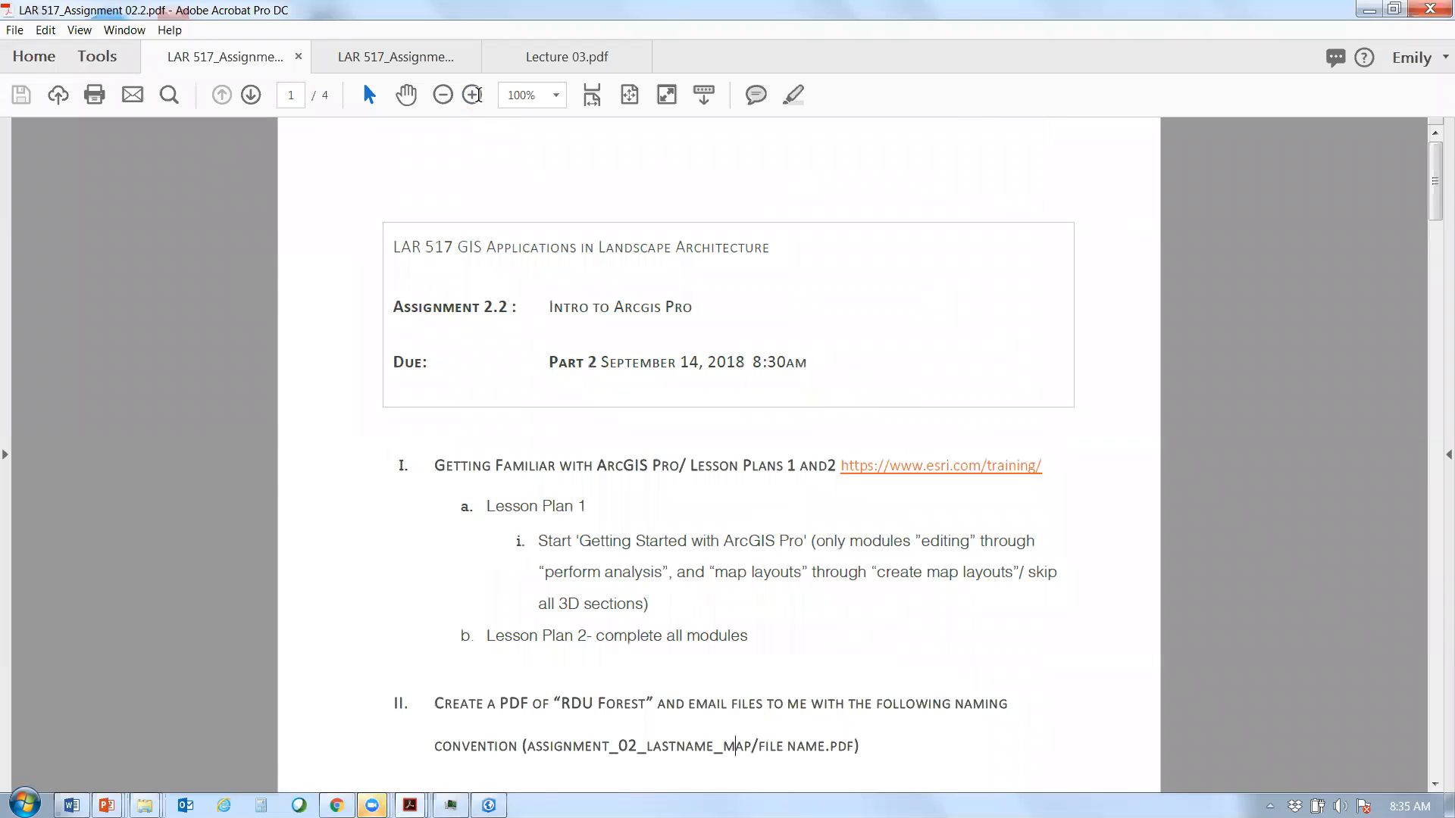
pyautogui.scroll(-1, 478, 95)
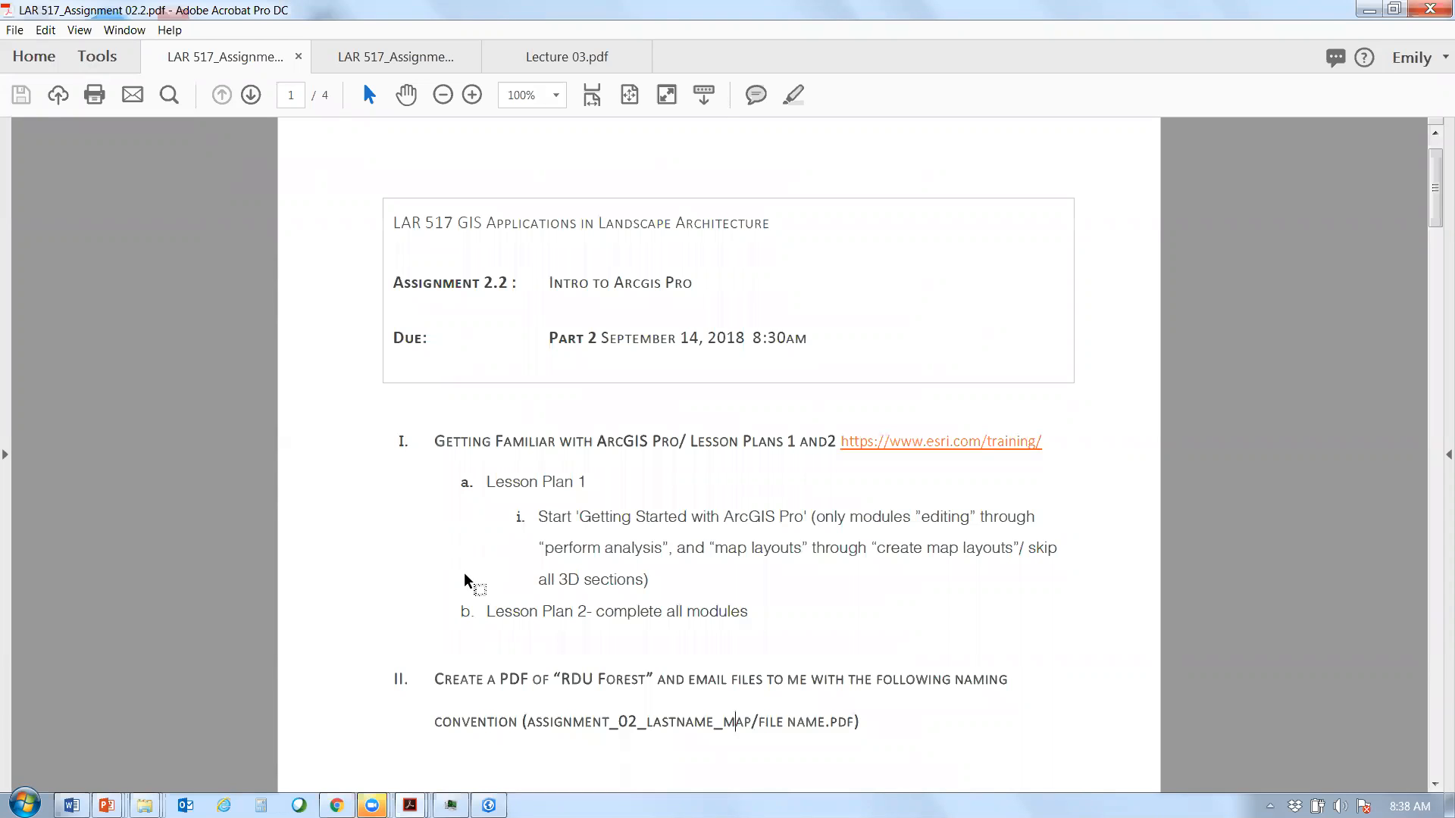
pyautogui.scroll(-1, 569, 559)
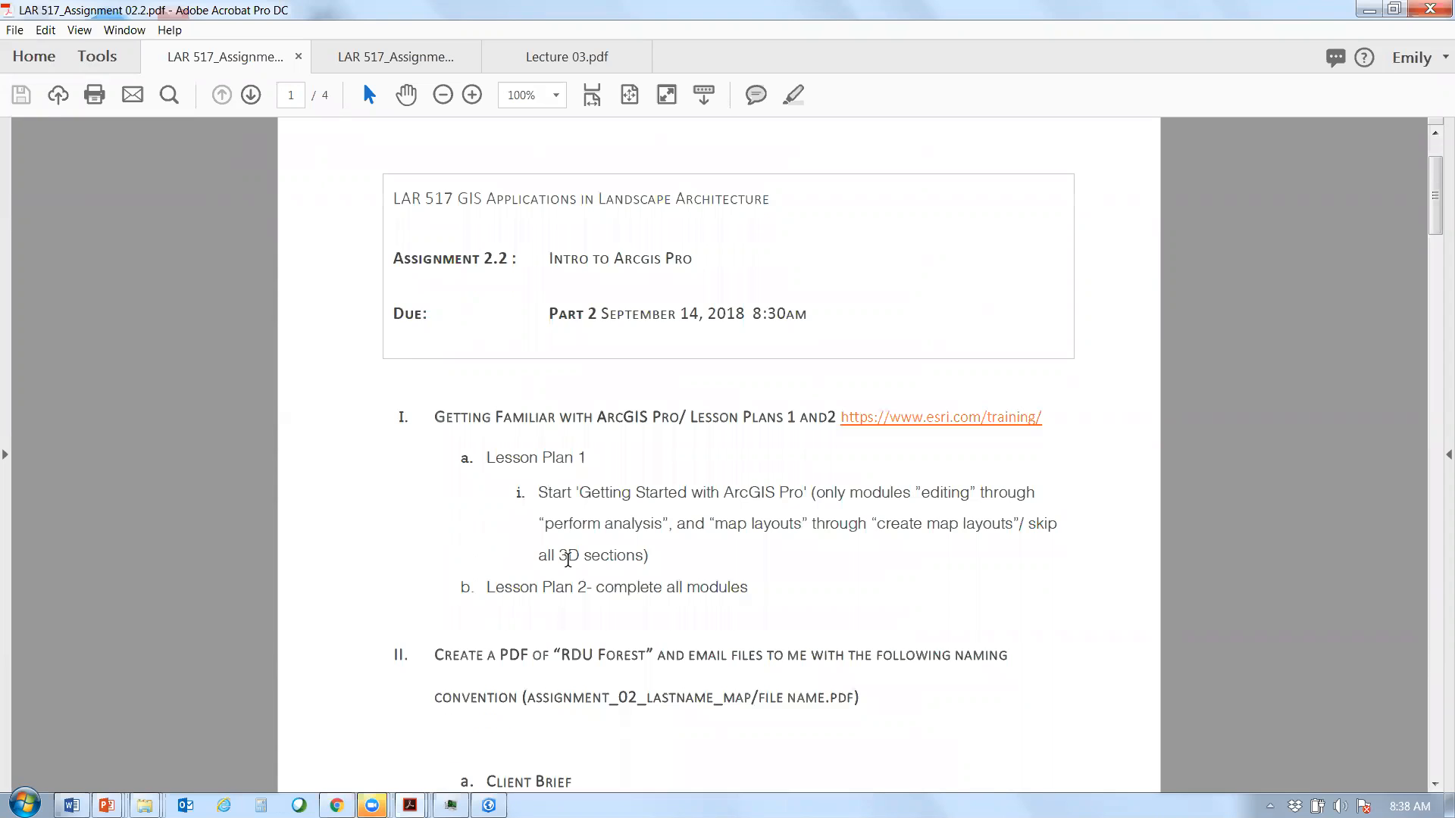
pyautogui.scroll(-2, 566, 561)
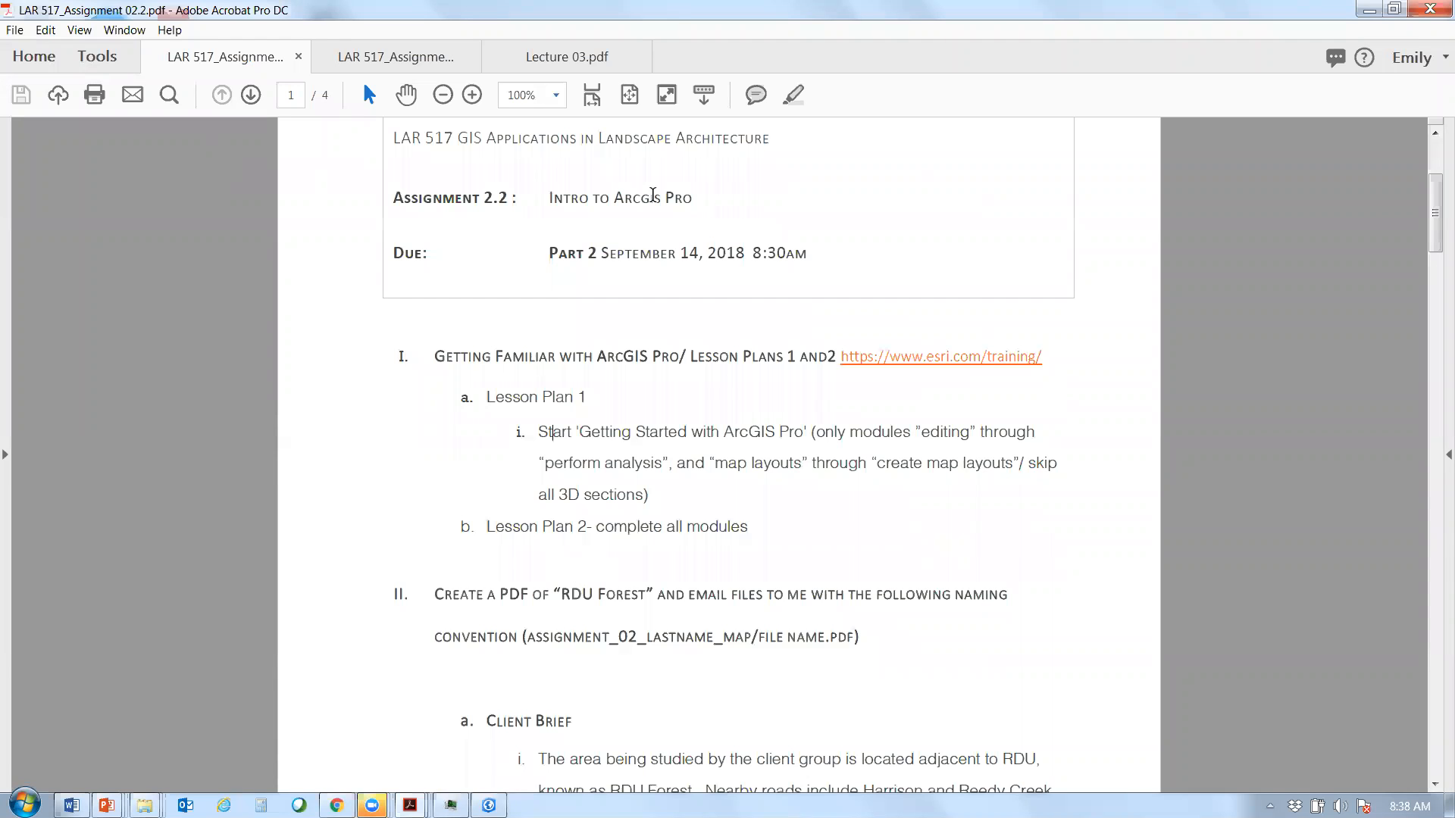
pyautogui.scroll(-3, 727, 407)
pyautogui.scroll(-4, 726, 407)
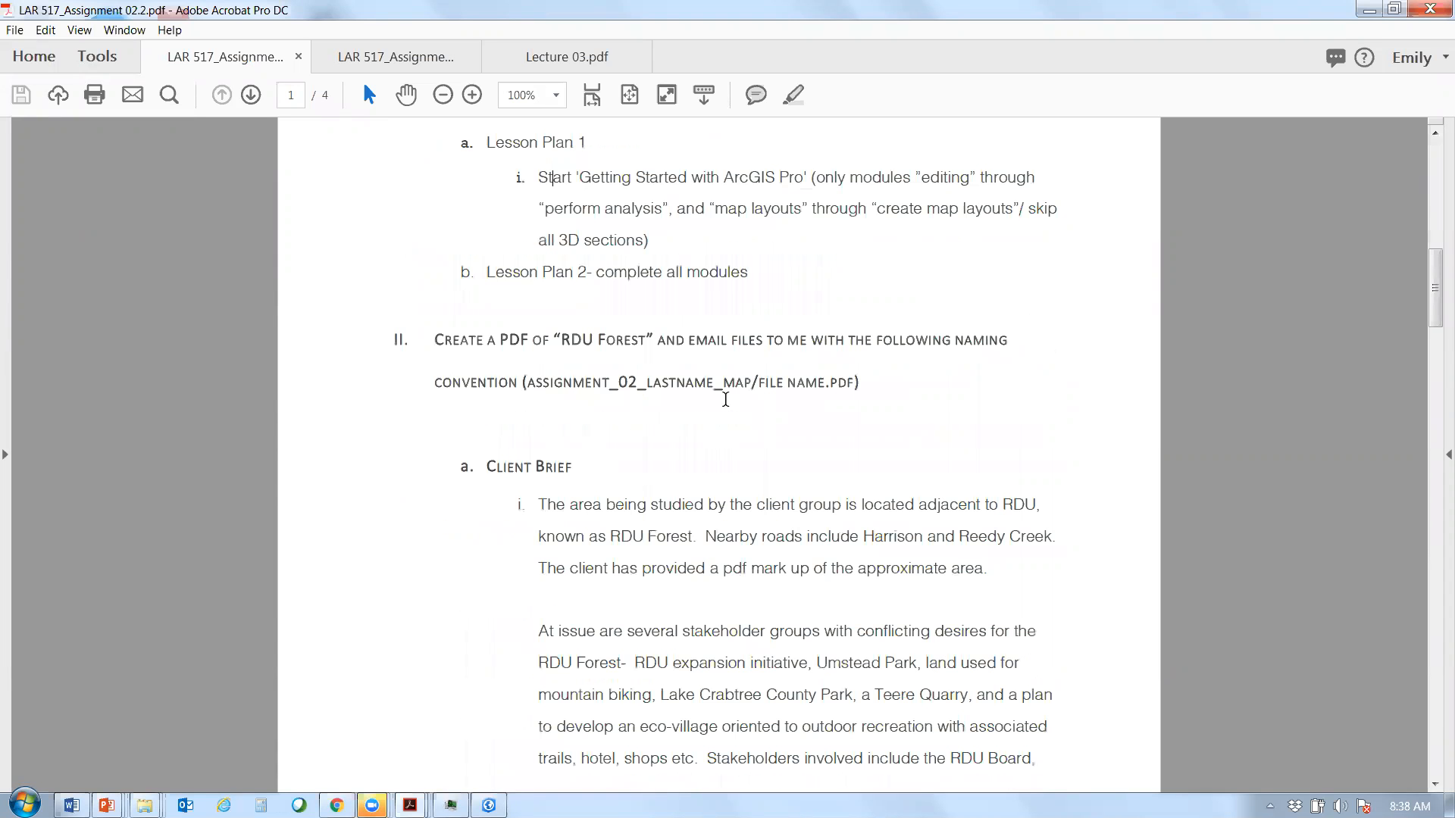
pyautogui.scroll(2, 1125, 292)
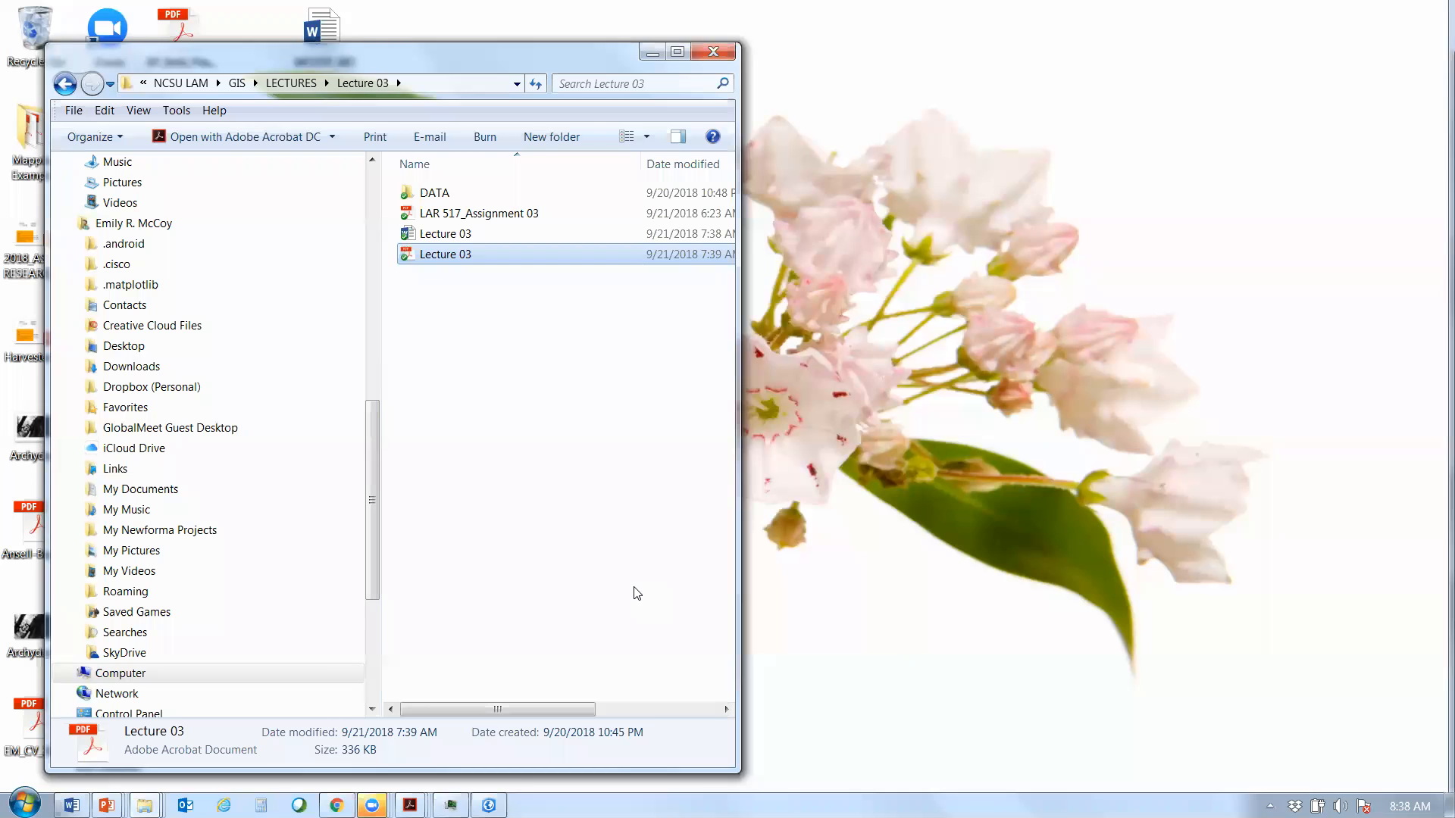
# - Switch to ArcGIS Pro, turn on the RDU 10 MILE BUFFER layer, and zoom the map to its extent
pyautogui.click(489, 805)
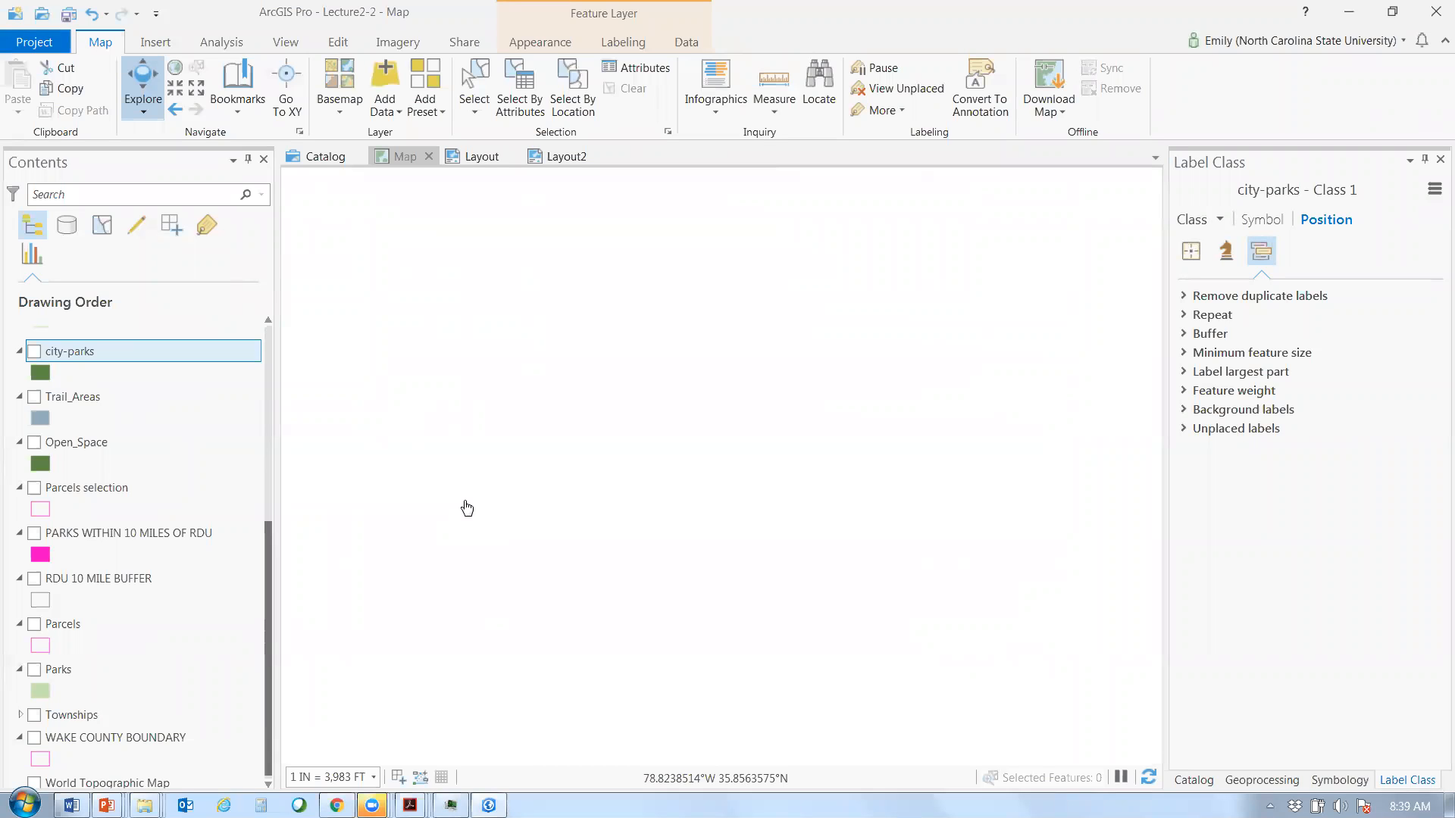
pyautogui.click(34, 578)
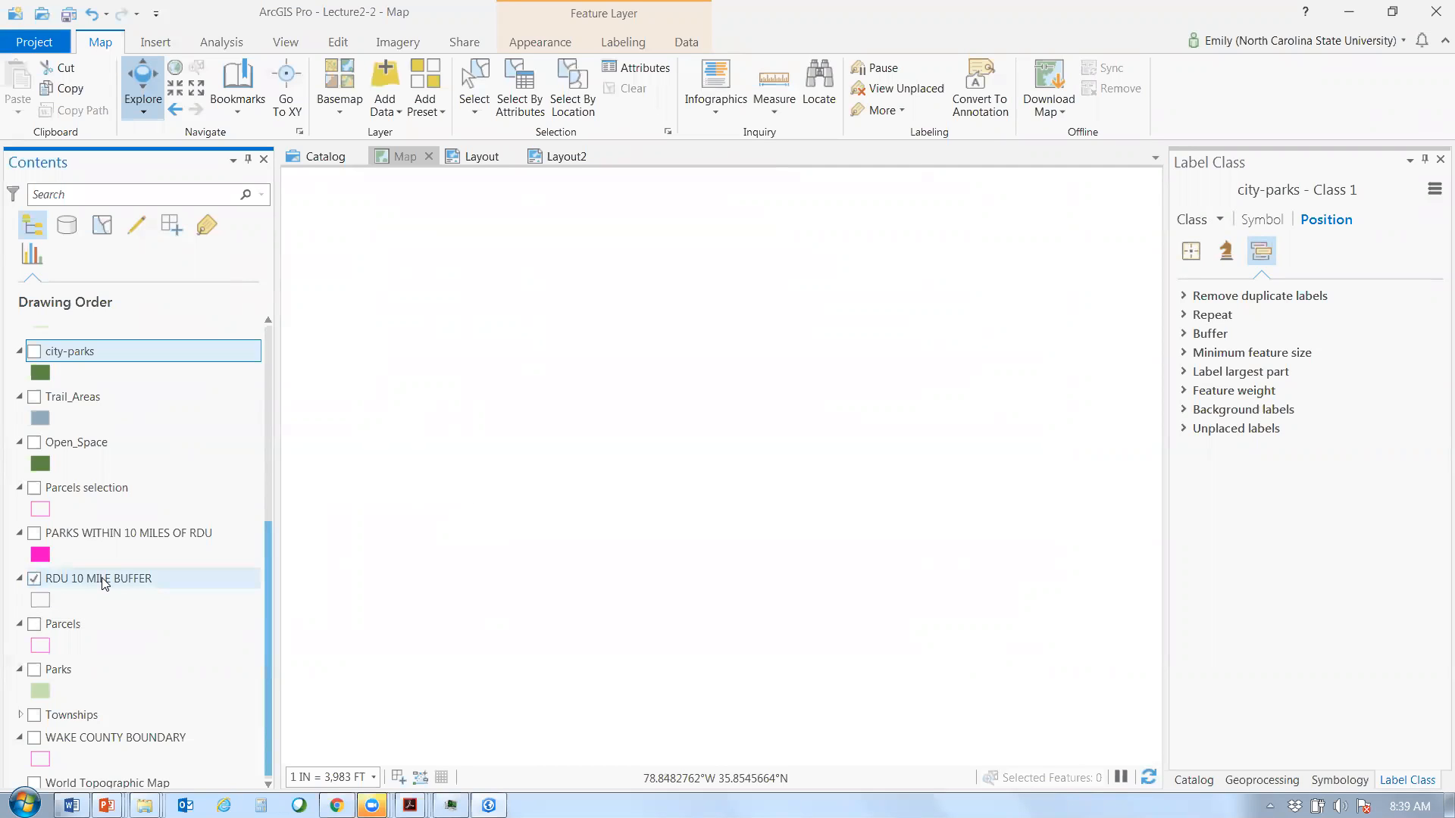
pyautogui.rightClick(106, 581)
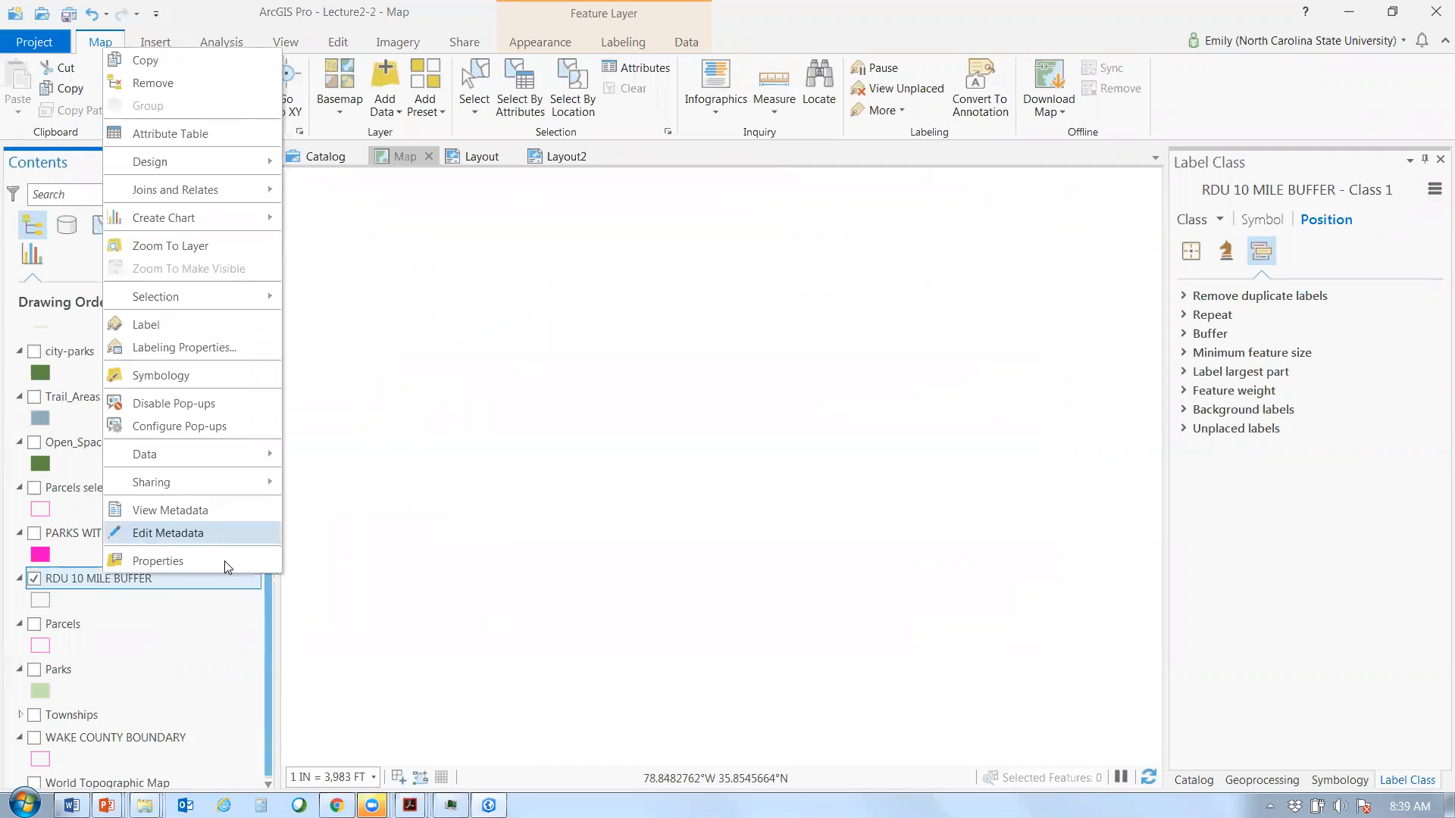
pyautogui.click(170, 246)
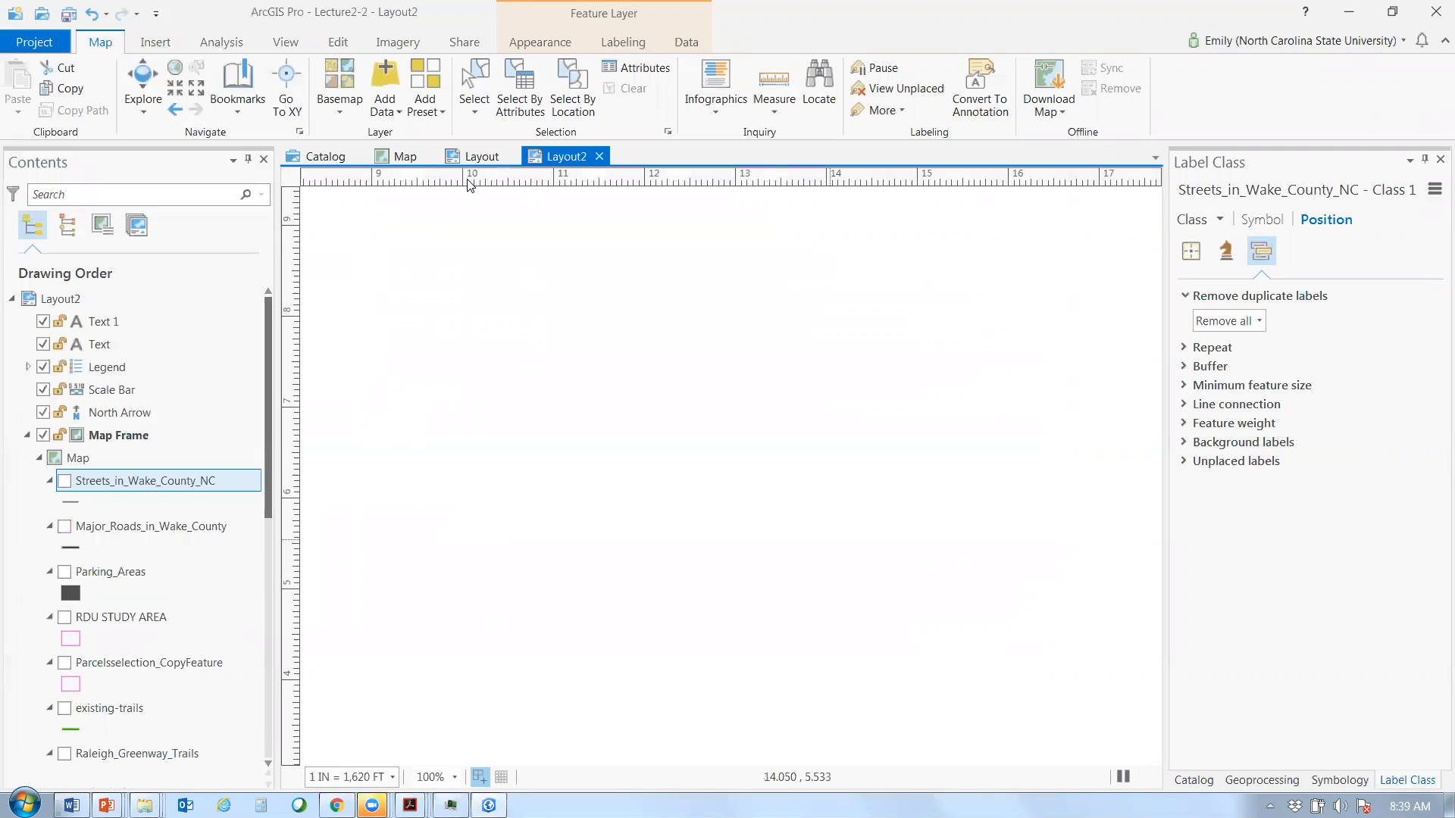
# - Inspect how the buffer sits in the RDU PARK MAP layout's map frame, and return to the map view
pyautogui.click(478, 158)
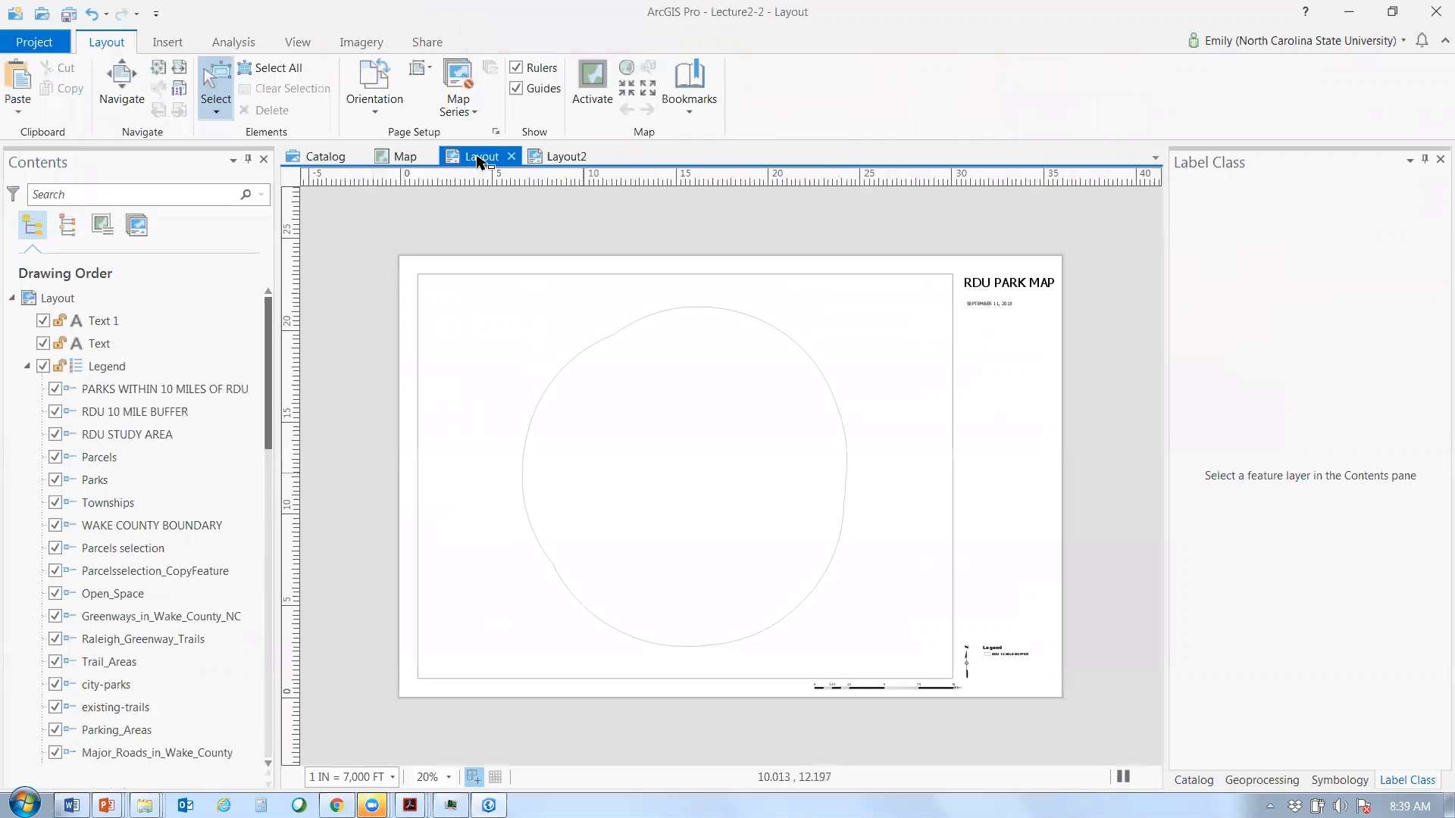
pyautogui.click(583, 472)
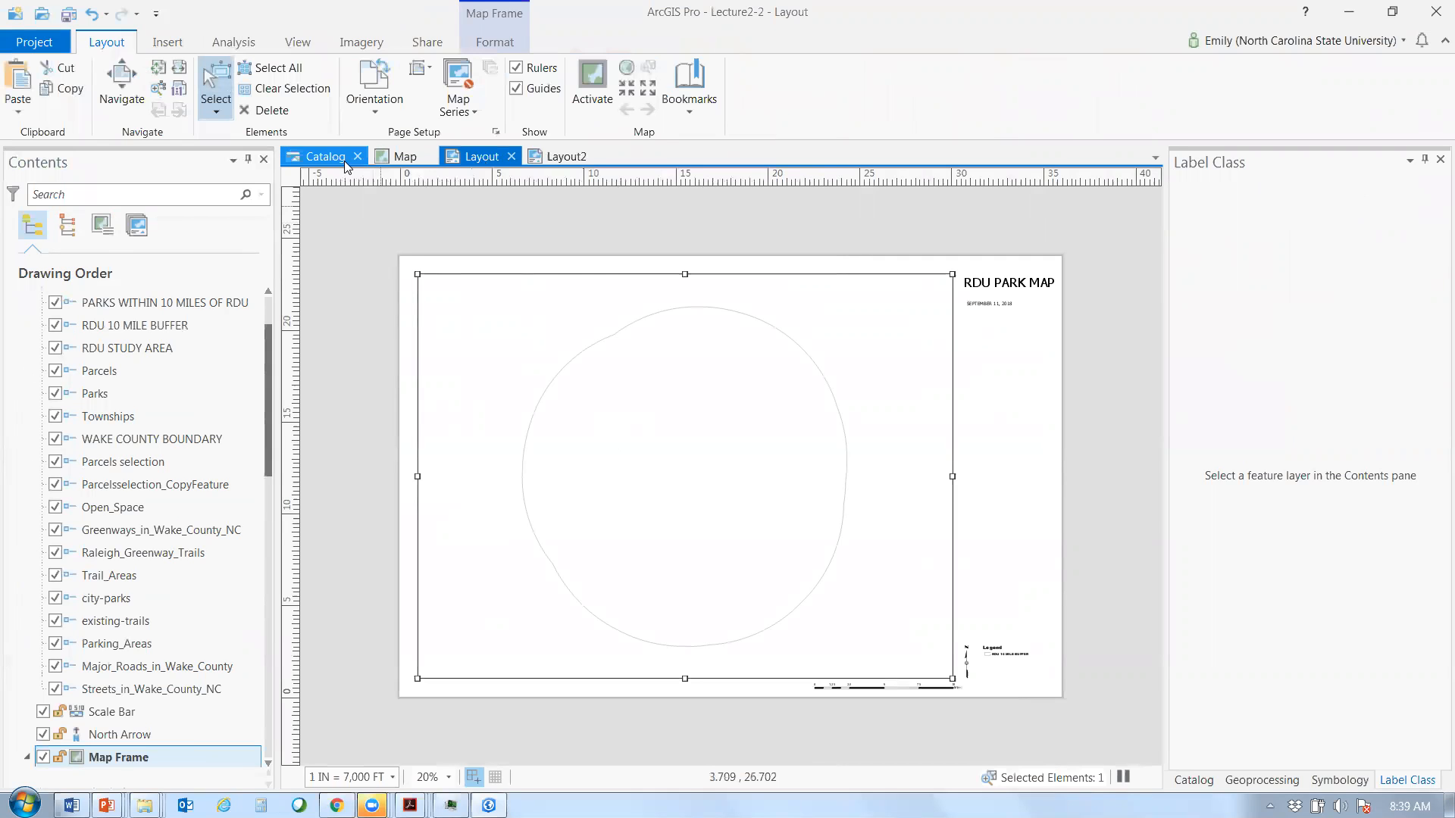
pyautogui.click(404, 157)
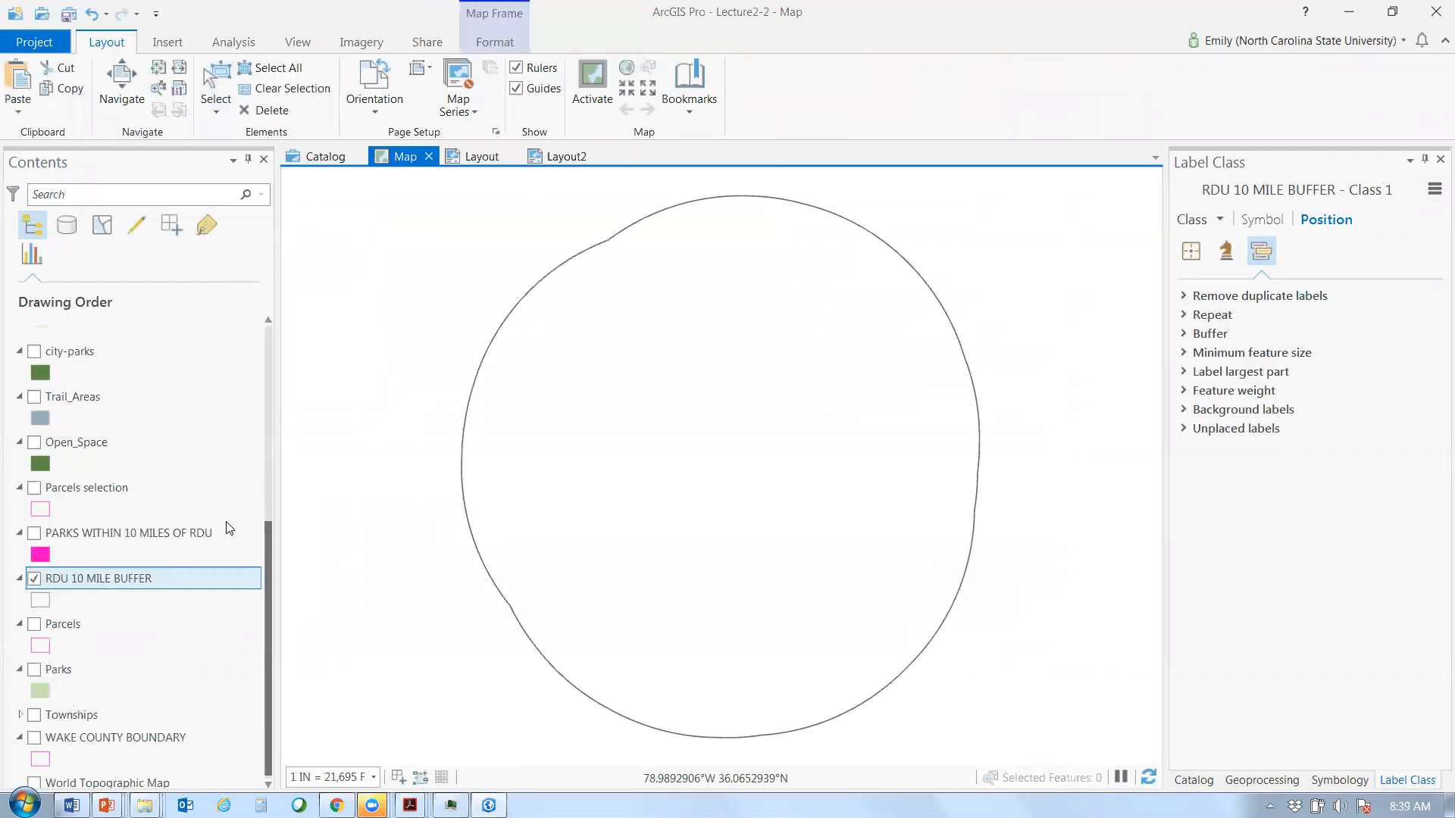
pyautogui.rightClick(179, 578)
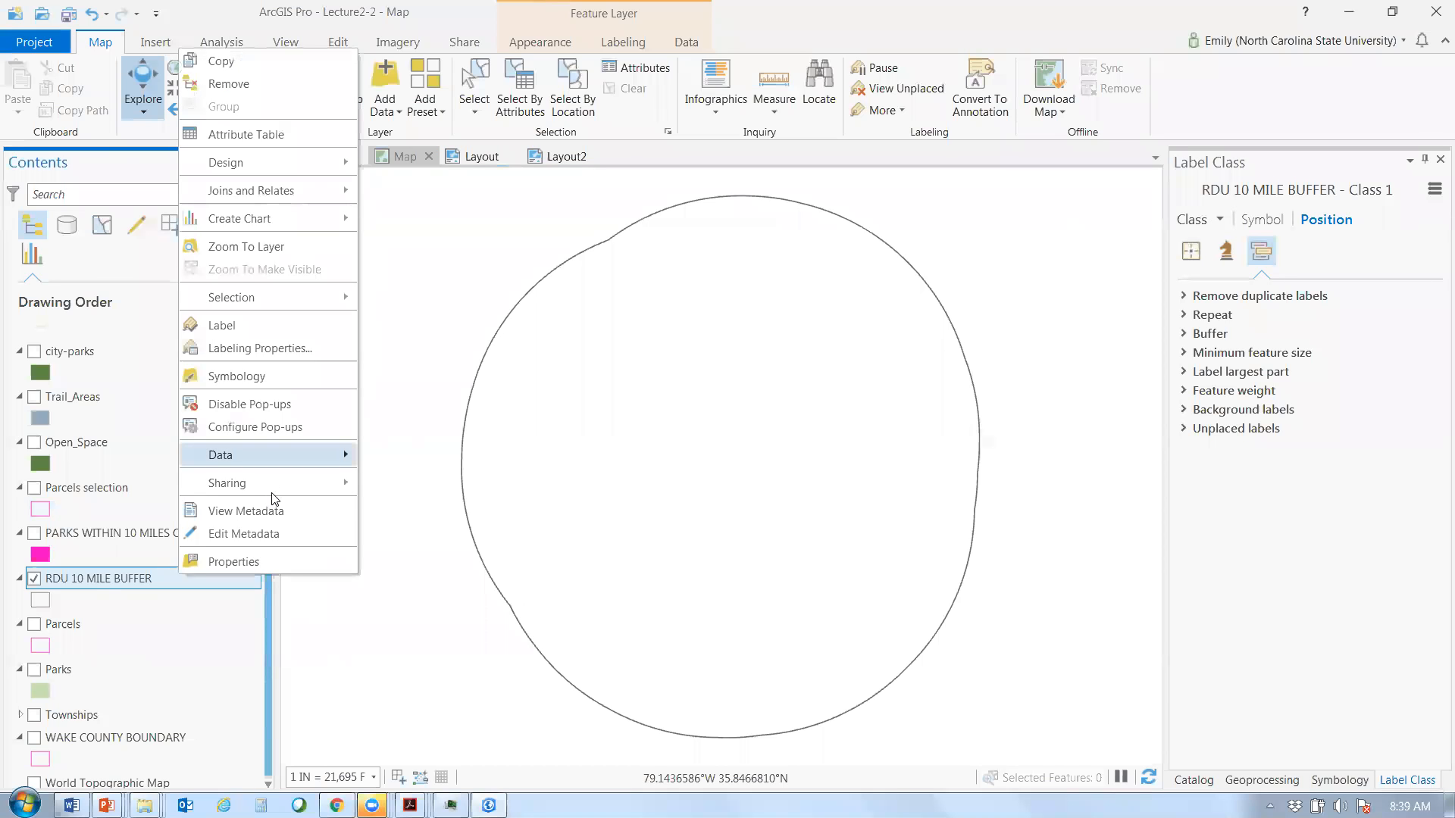
pyautogui.click(287, 348)
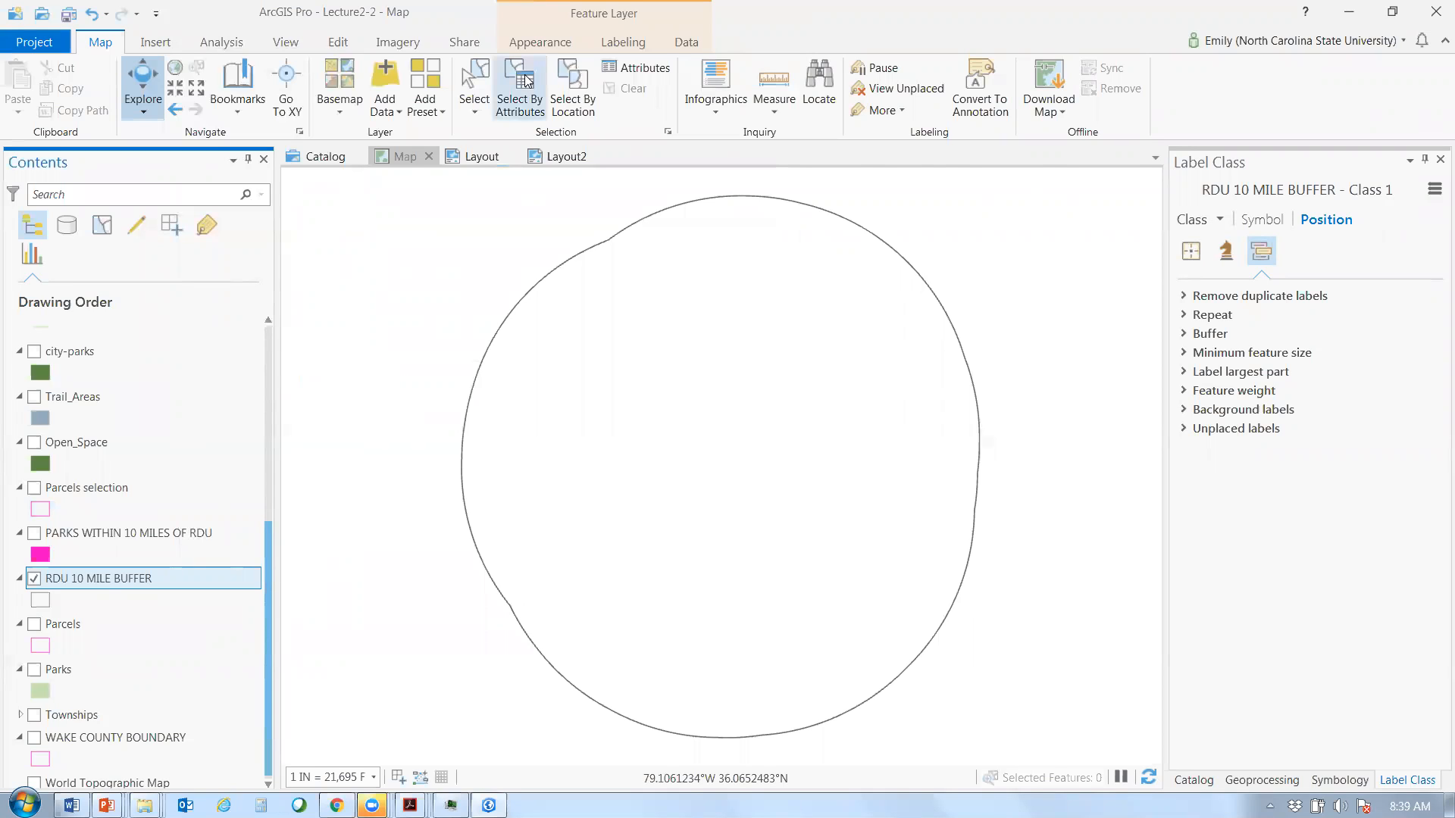
# - Create a bookmark of the current map extent named "10 mile buffer"
pyautogui.click(240, 117)
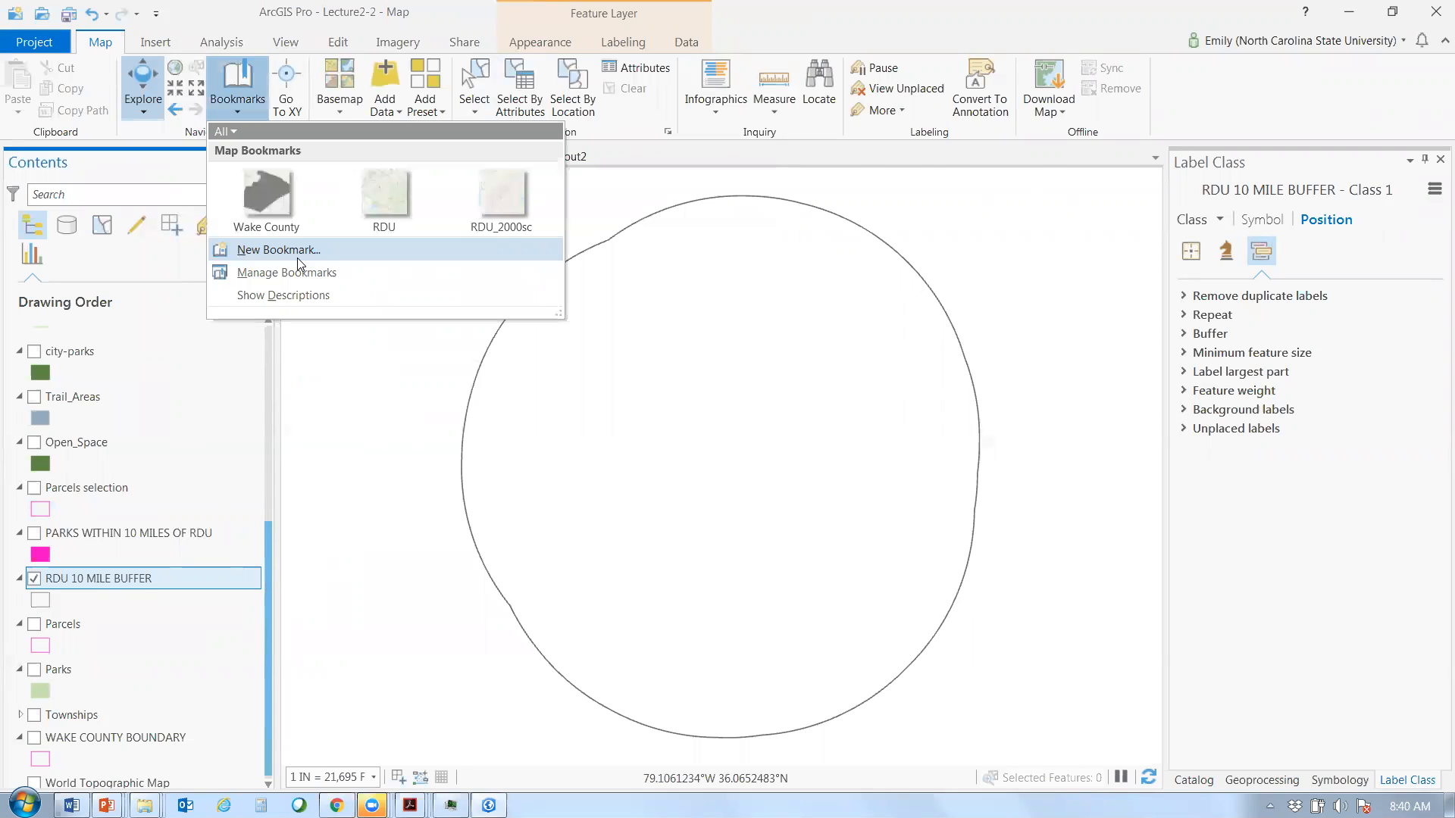
pyautogui.click(315, 256)
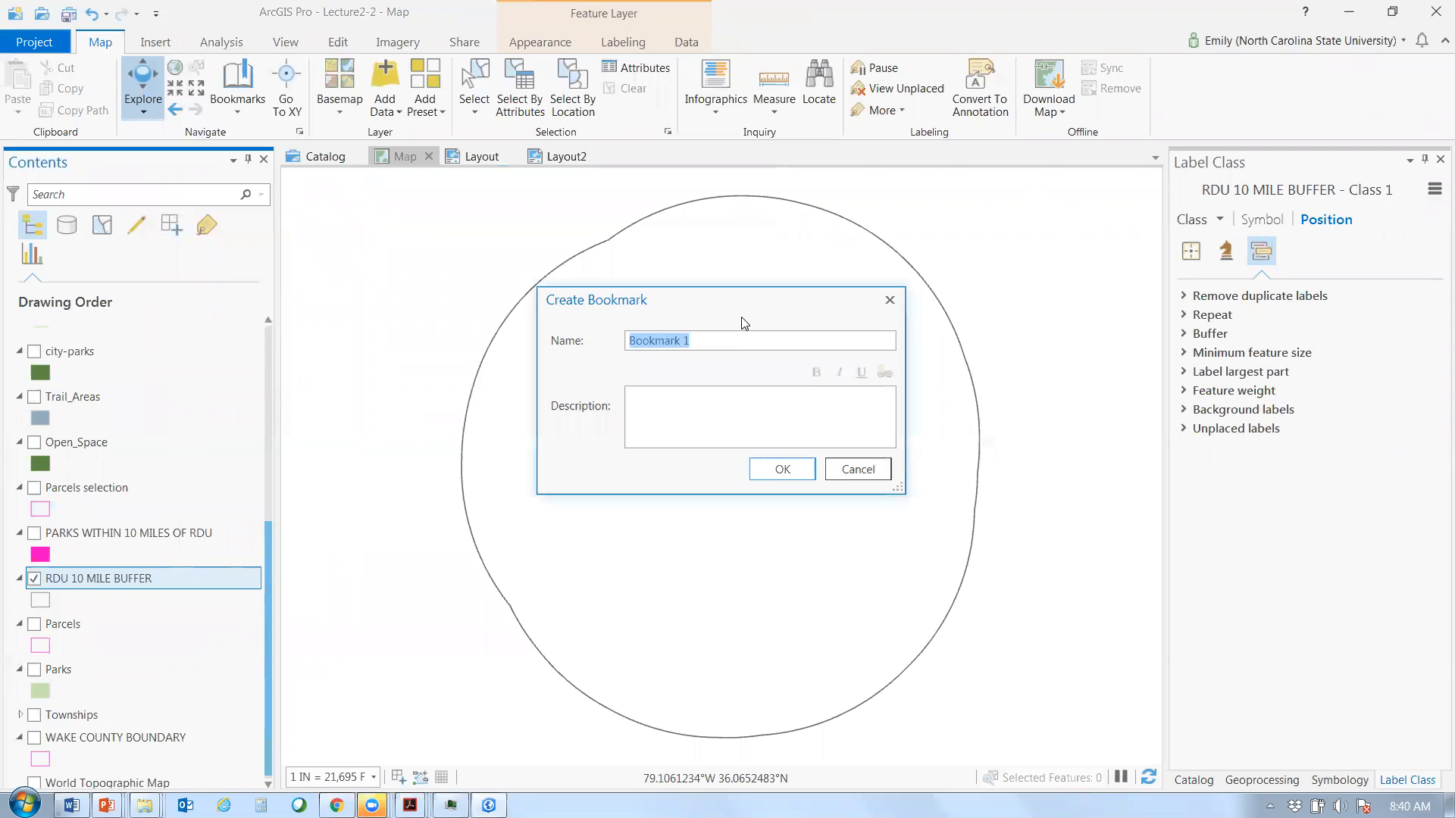
pyautogui.write('10 mile buf')
pyautogui.press('Return')
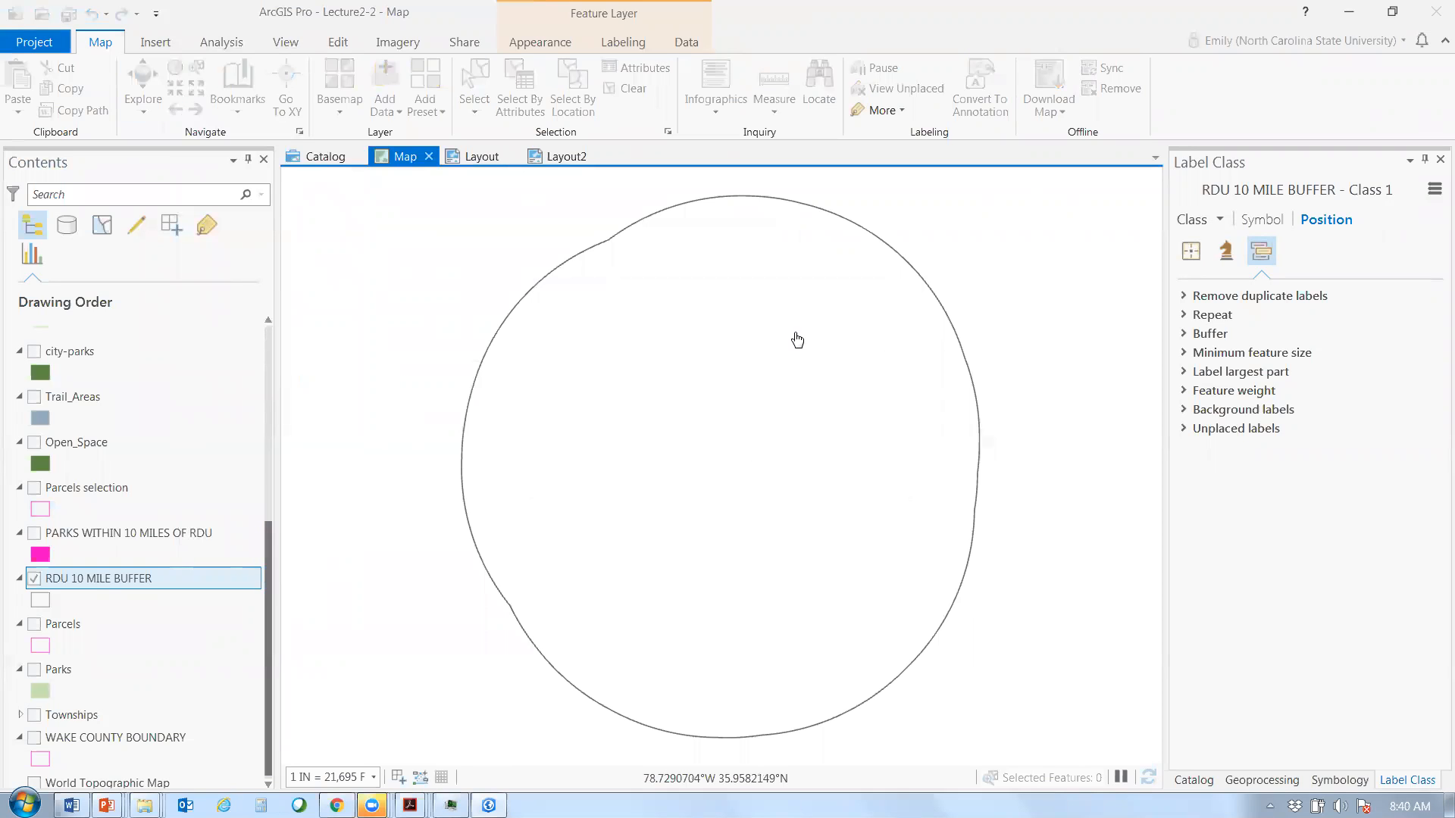
# - Apply the "10 mile buffer" bookmark to the map frame in the RDU PARK MAP layout
pyautogui.click(484, 161)
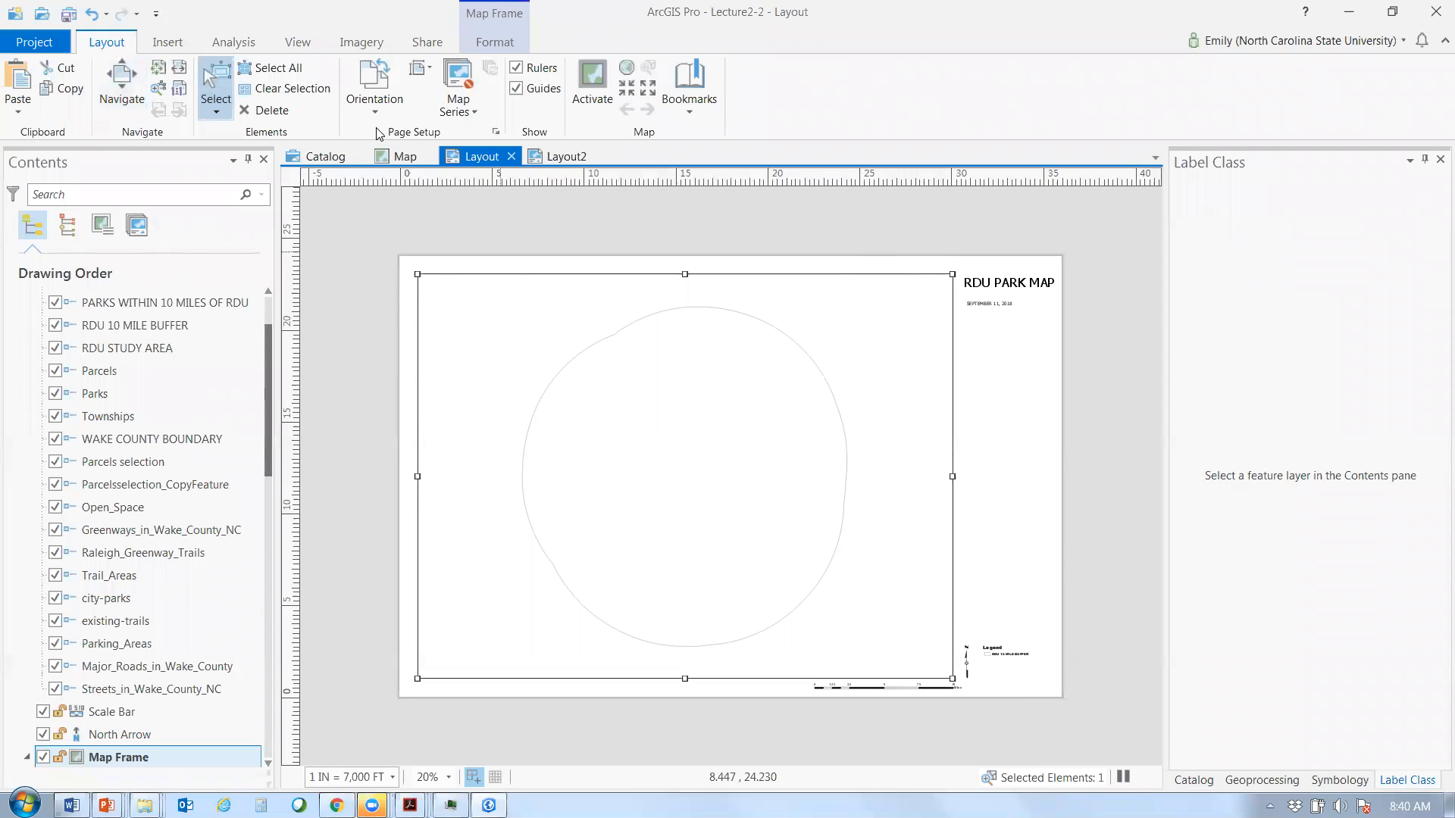
pyautogui.click(703, 108)
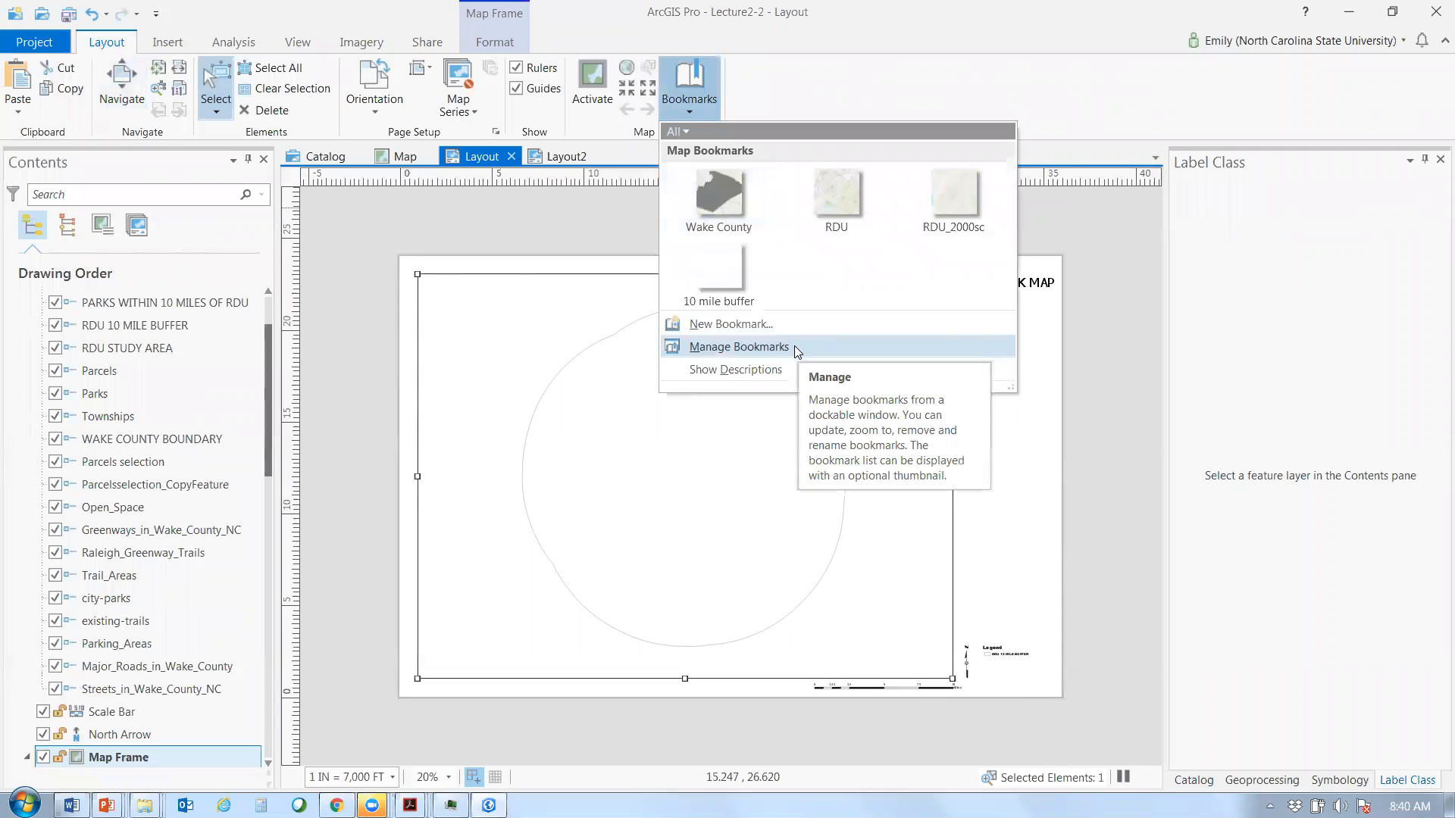
pyautogui.click(720, 281)
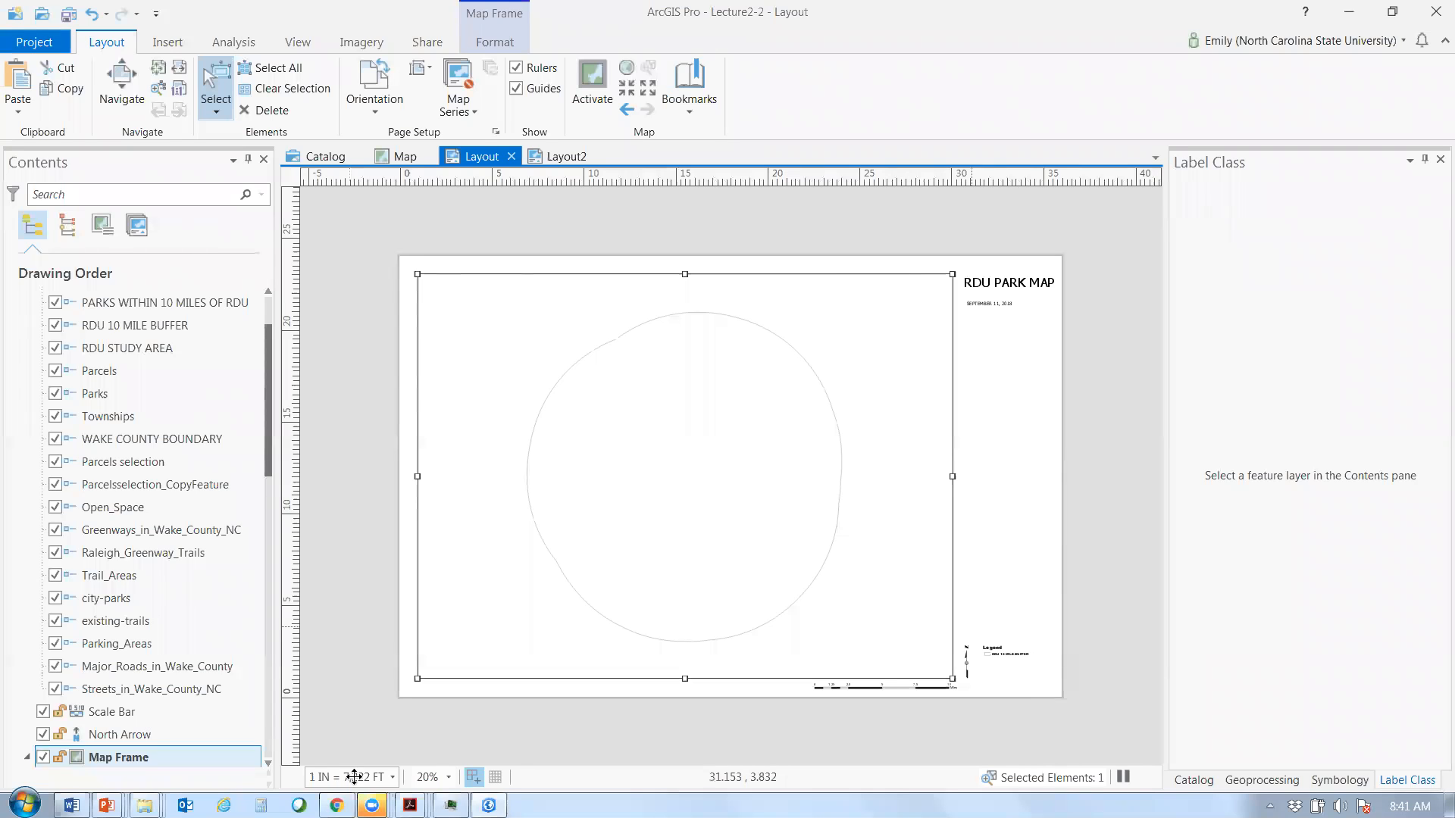
# - Select the scale bar in the layout, examine its divisions and units up close, and return to the full page
pyautogui.click(956, 664)
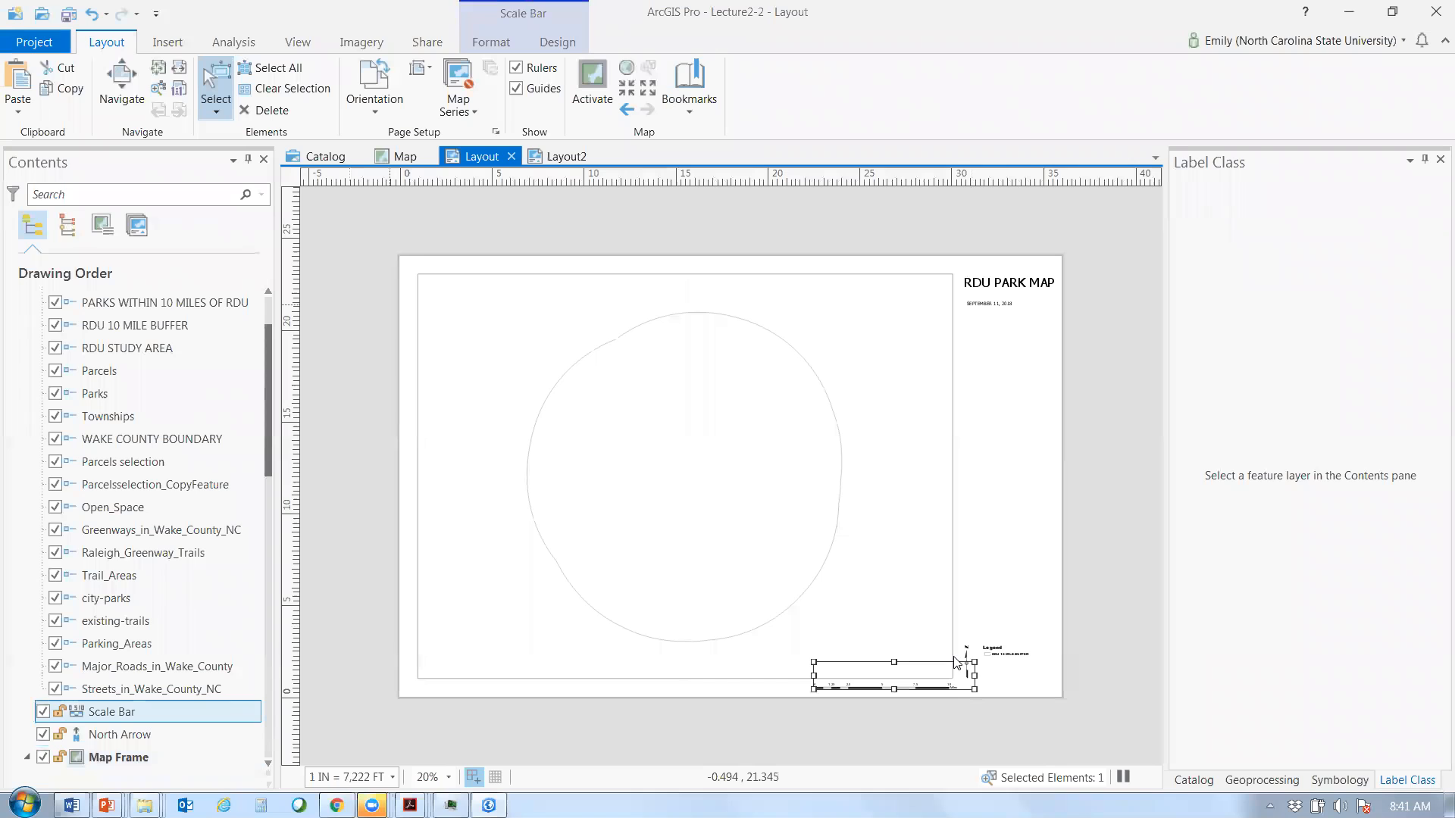
pyautogui.click(158, 89)
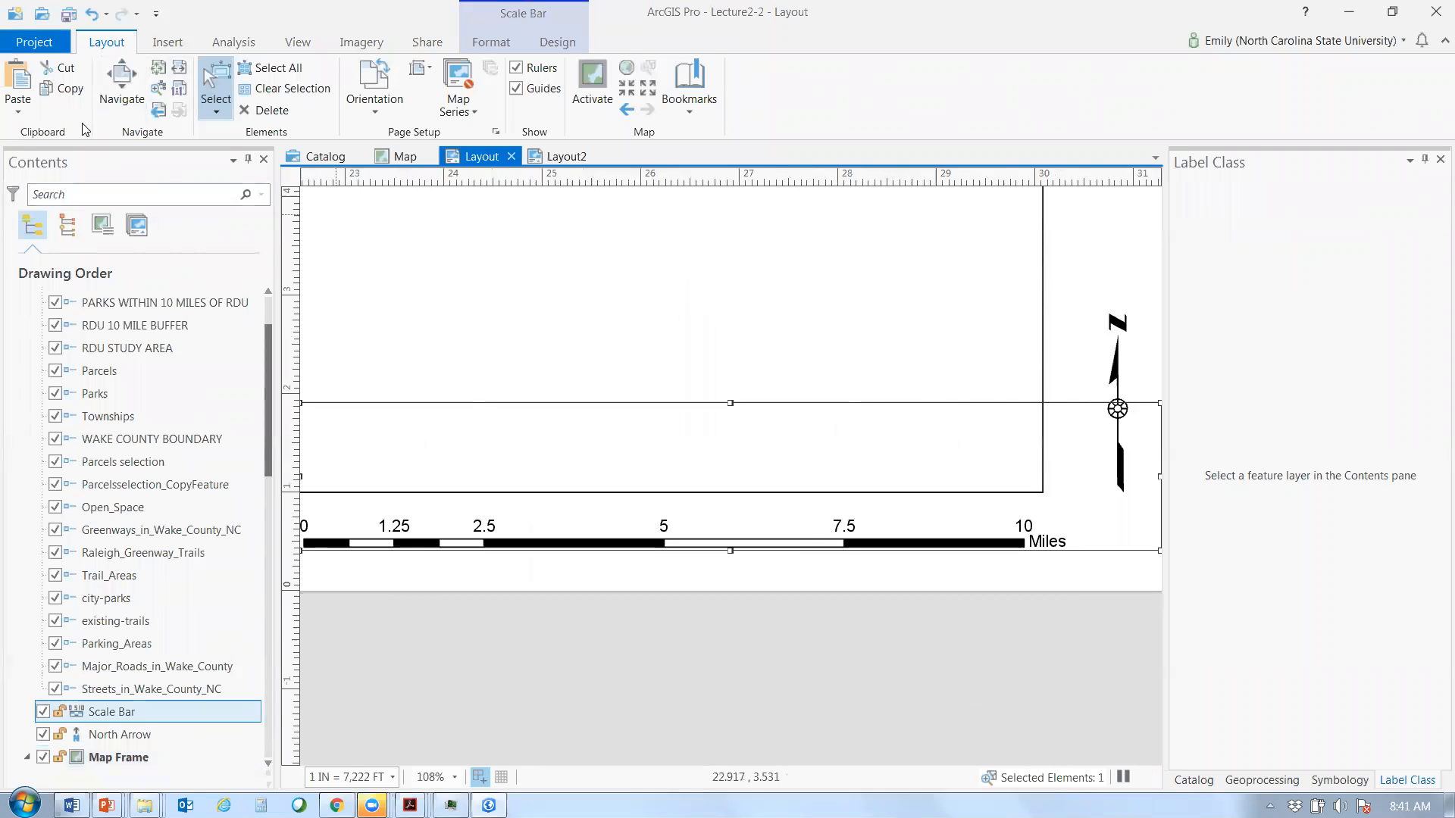
pyautogui.click(121, 84)
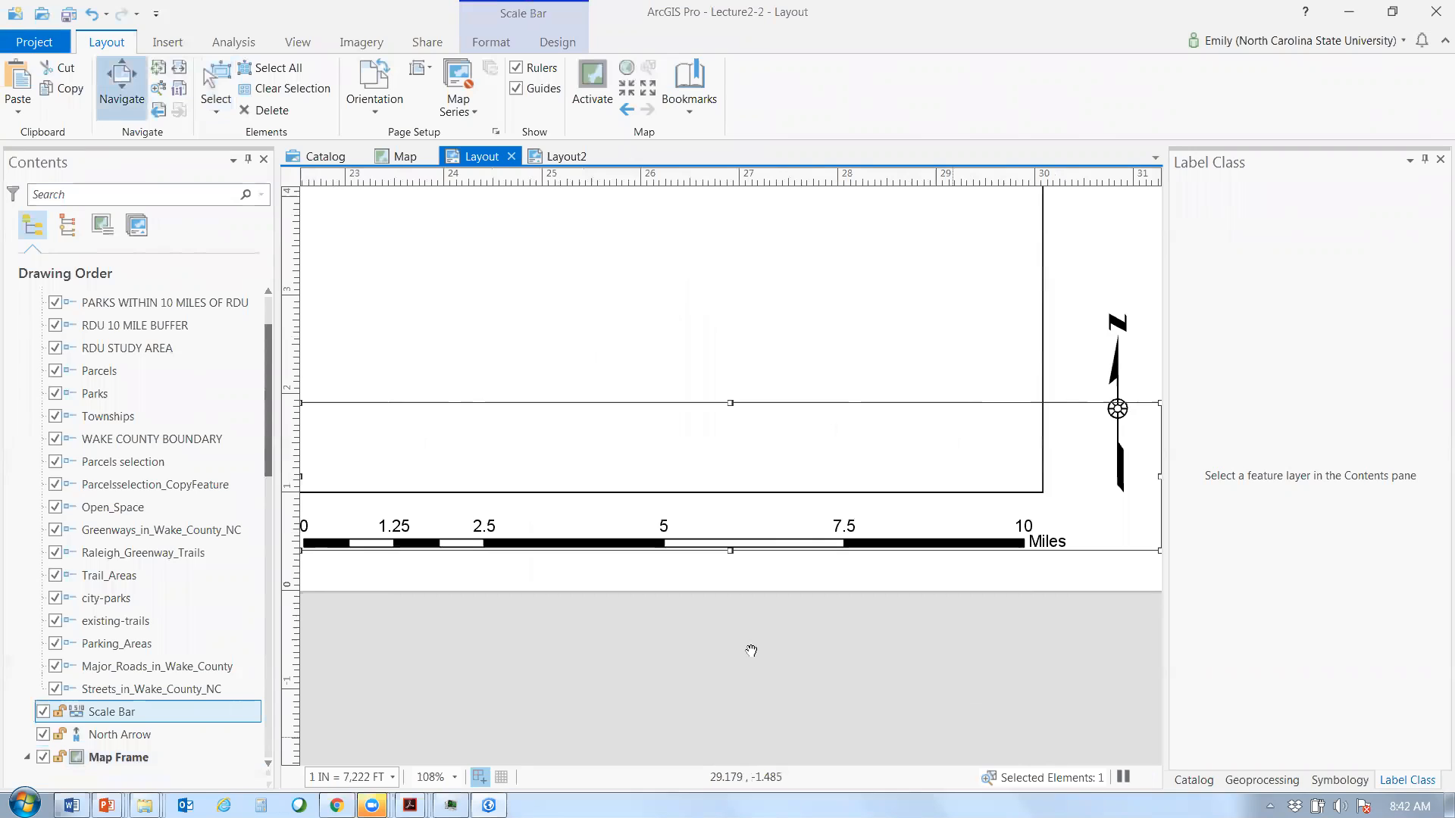
pyautogui.moveTo(495, 198); pyautogui.dragTo(448, 206)
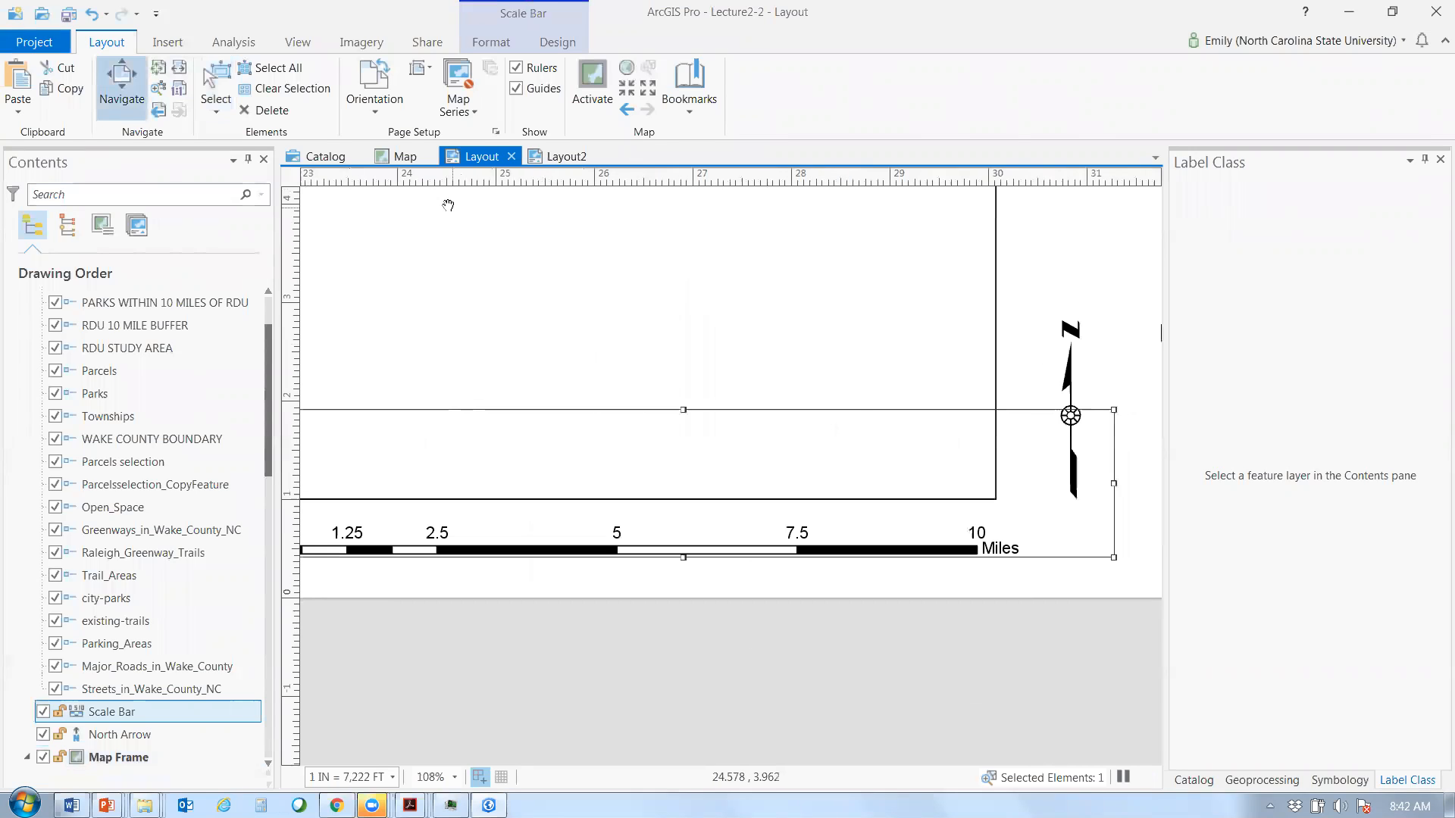
pyautogui.moveTo(1110, 414)
pyautogui.mouseDown()
pyautogui.moveTo(1079, 439)
pyautogui.moveTo(1111, 416)
pyautogui.moveTo(1106, 435)
pyautogui.mouseUp()
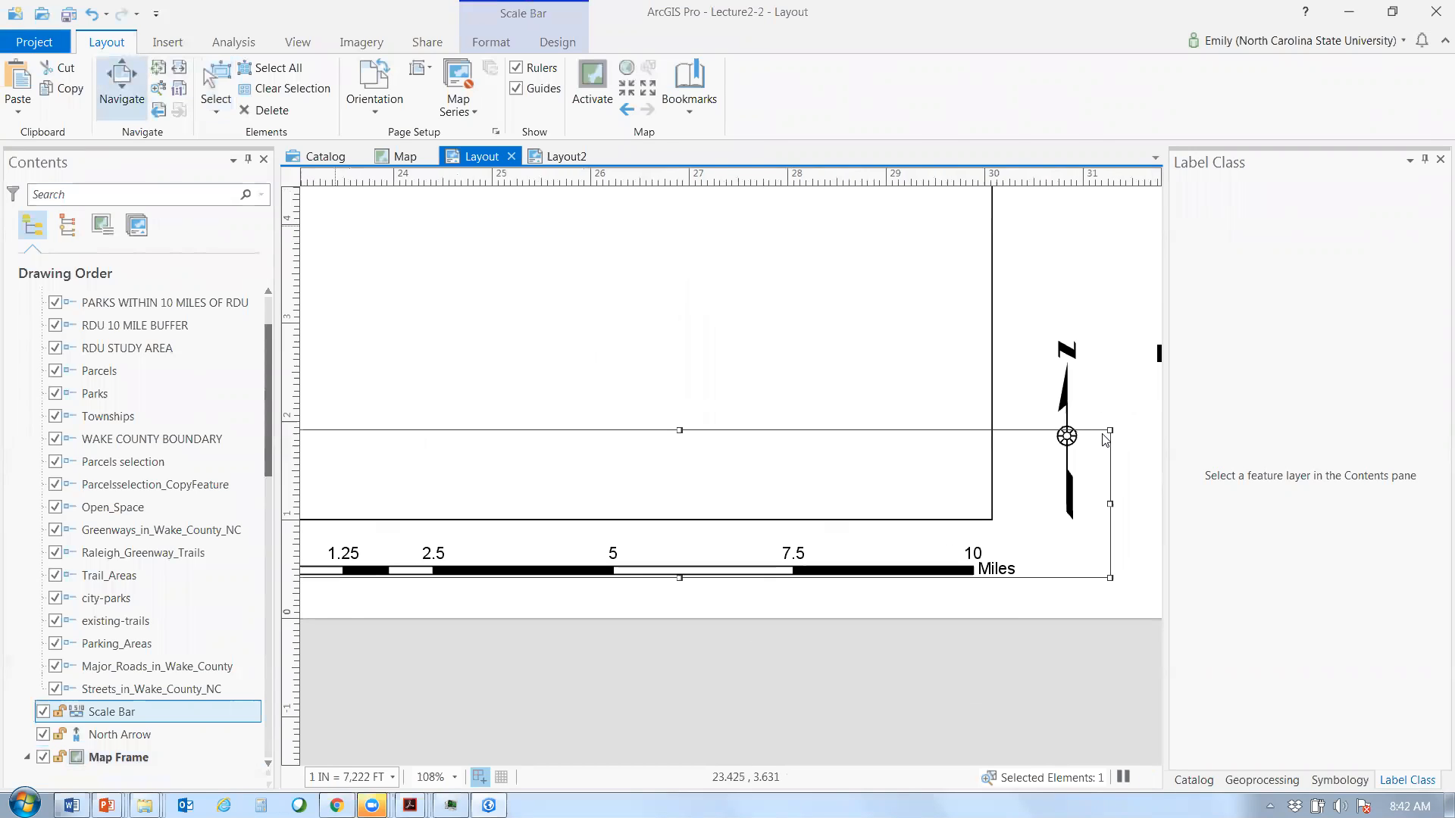
pyautogui.moveTo(663, 561); pyautogui.dragTo(688, 631)
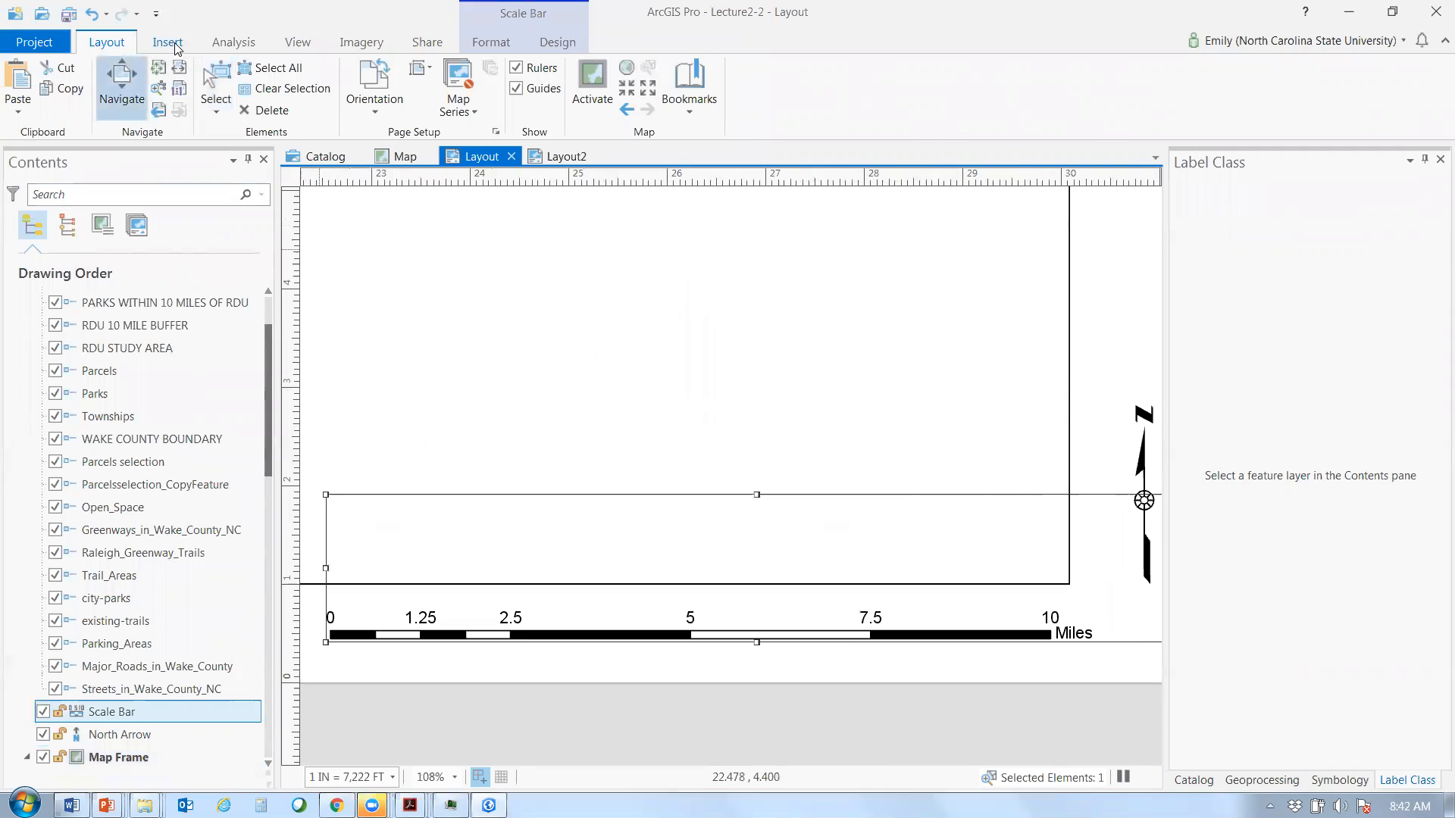
pyautogui.click(175, 45)
pyautogui.click(127, 44)
pyautogui.click(159, 68)
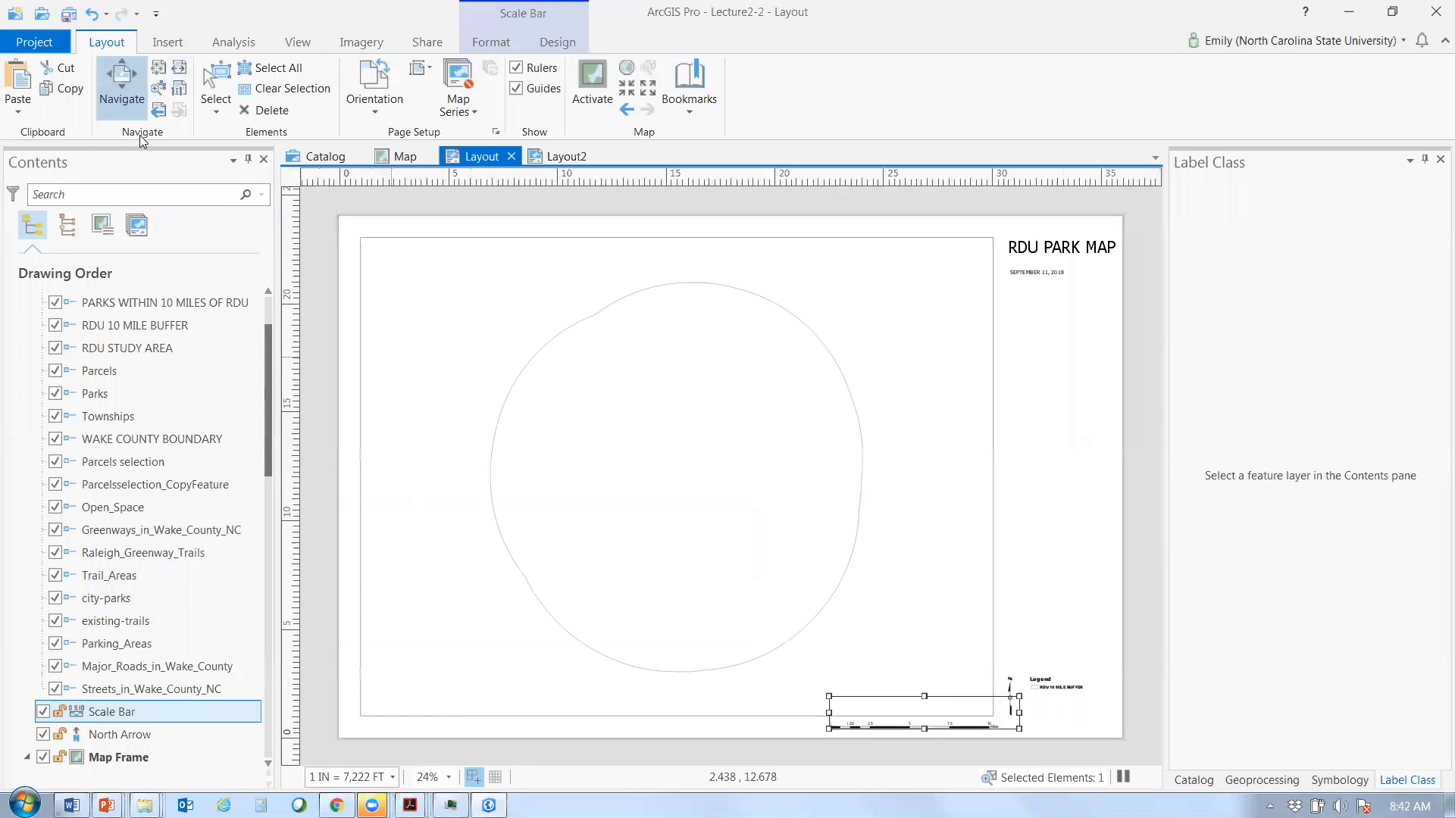
pyautogui.click(402, 156)
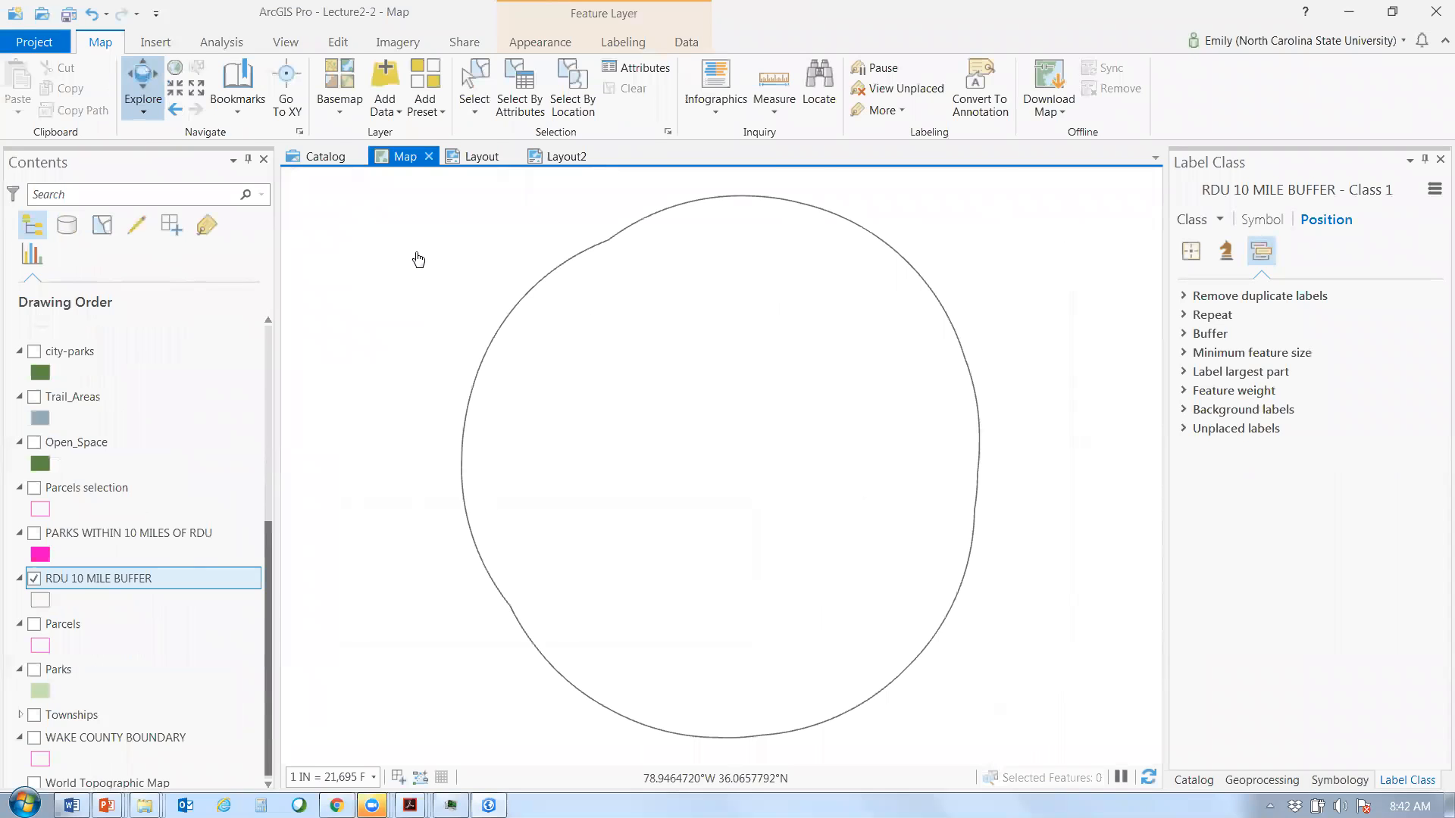
pyautogui.click(481, 156)
pyautogui.rightClick(874, 717)
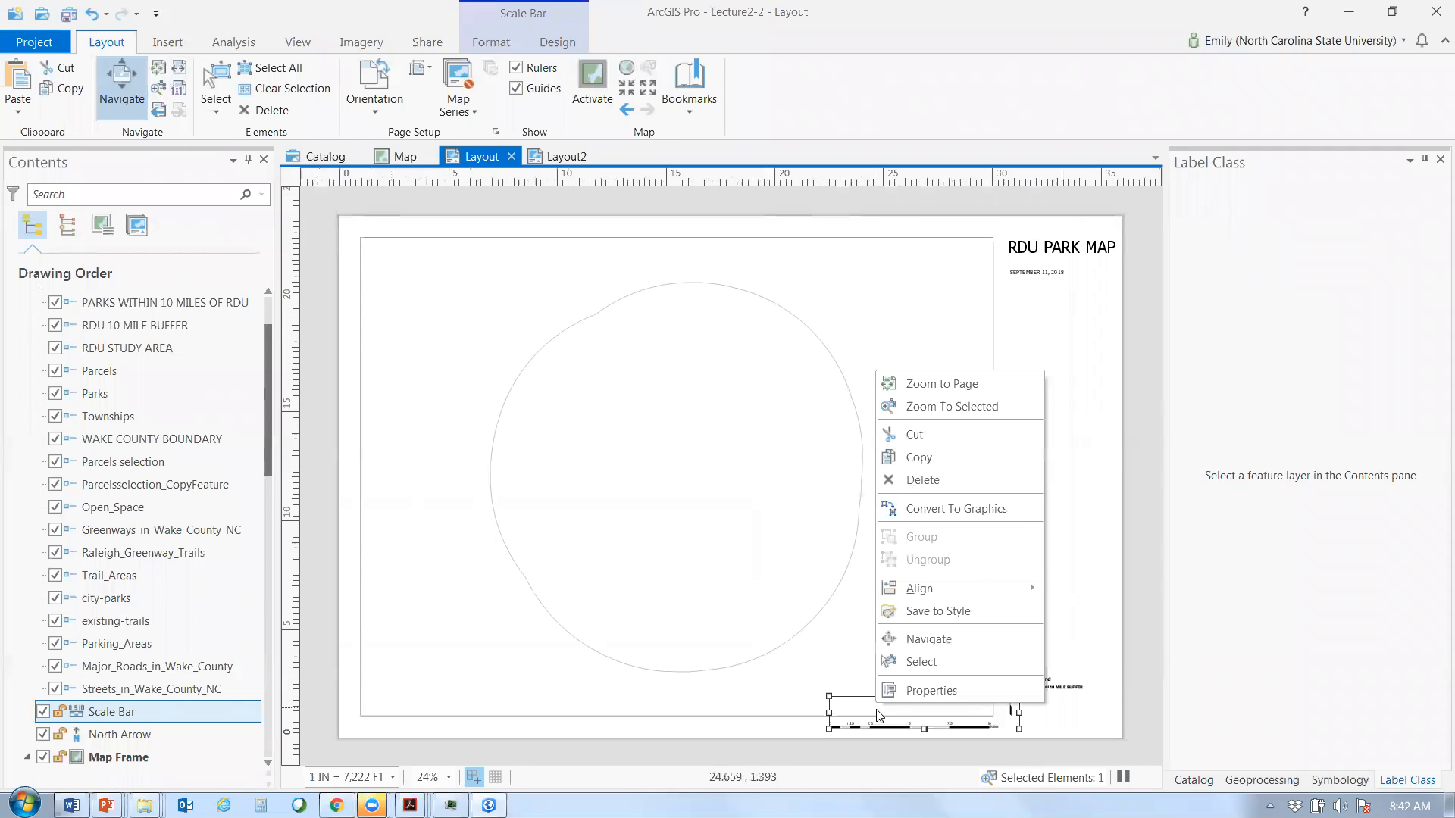
pyautogui.click(831, 728)
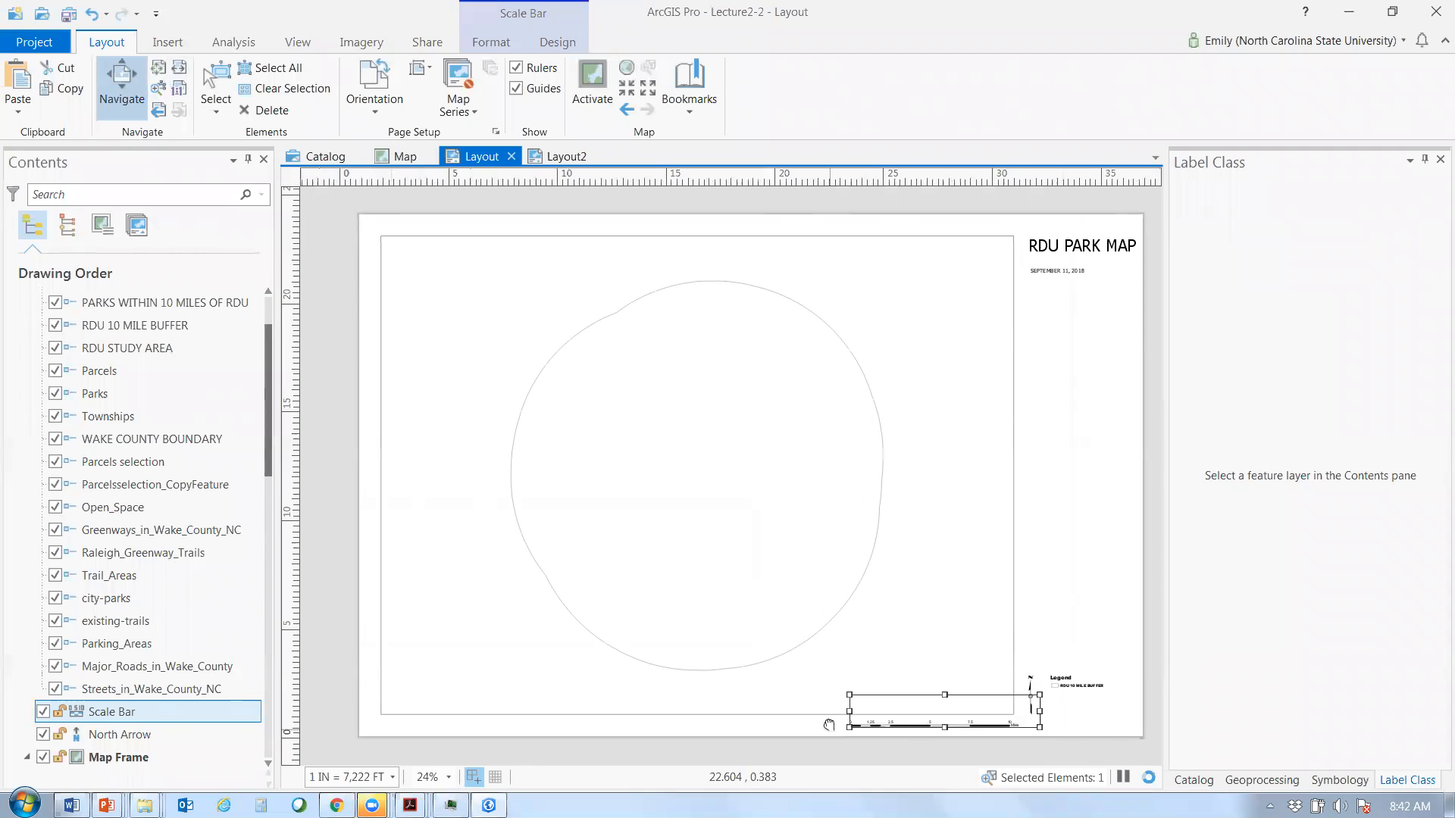
# - Resize the layout's scale bar element so its right side ends just beyond the map frame's right border
pyautogui.click(218, 85)
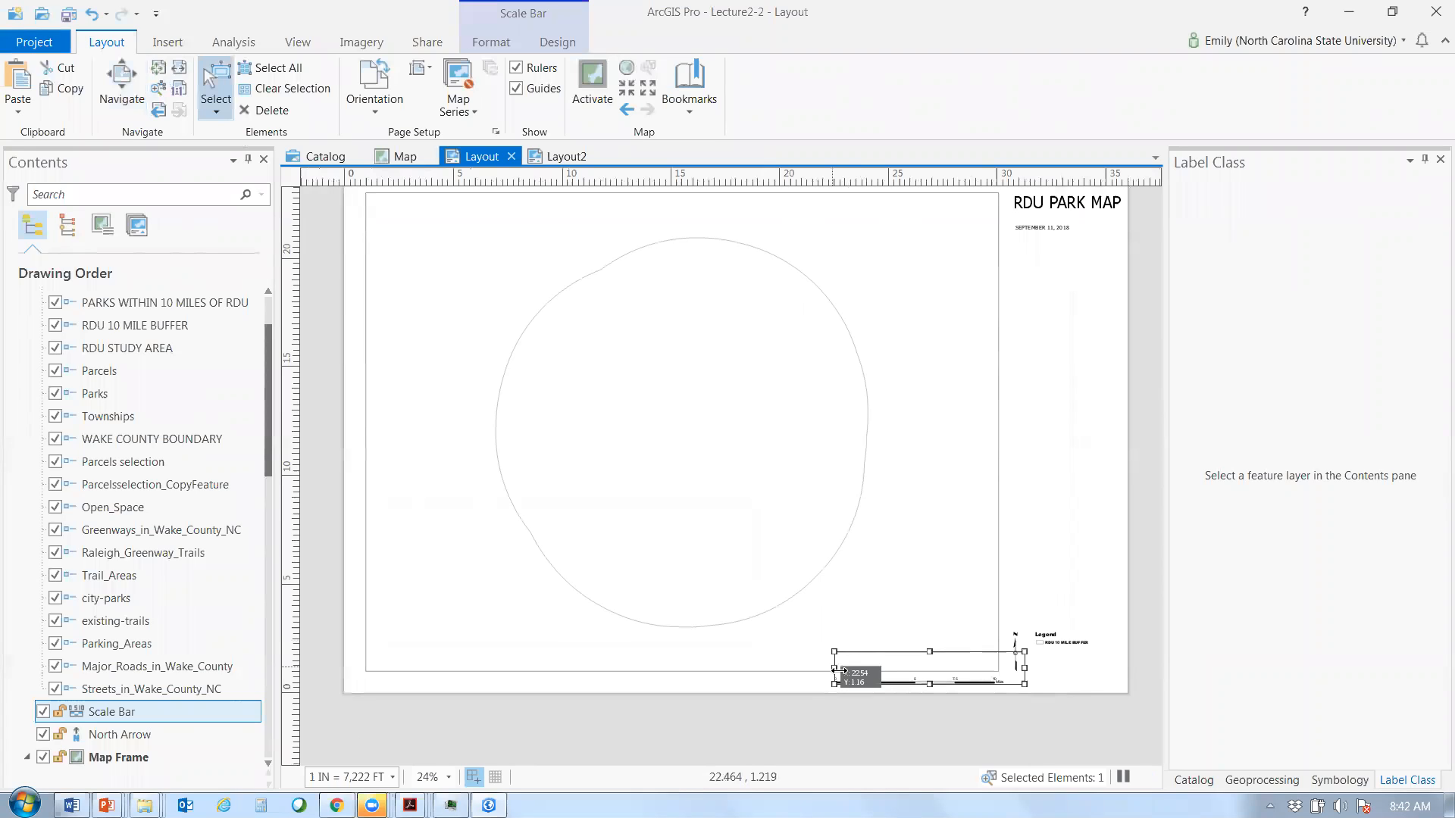
pyautogui.moveTo(835, 671); pyautogui.dragTo(840, 671)
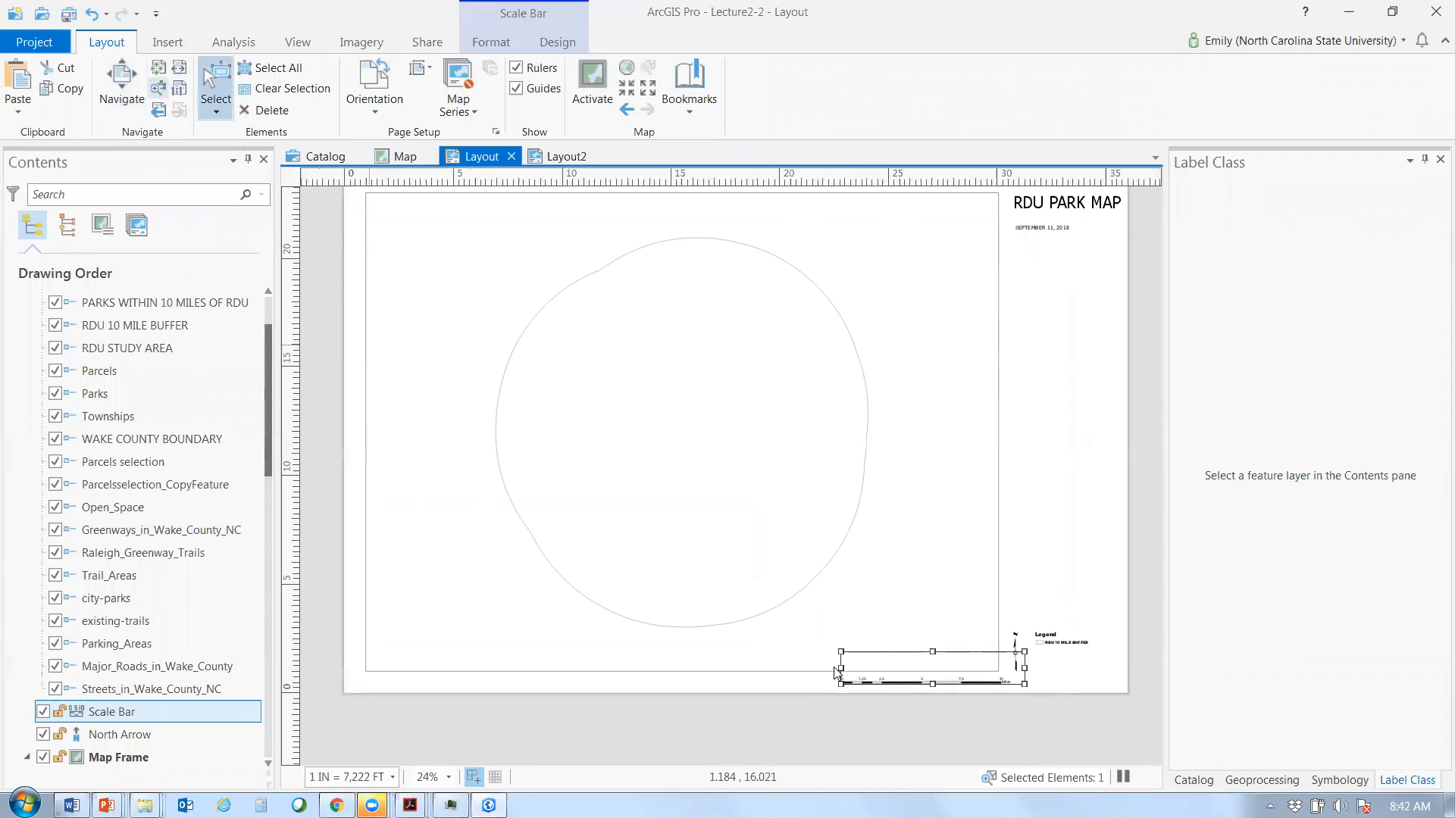
pyautogui.click(160, 88)
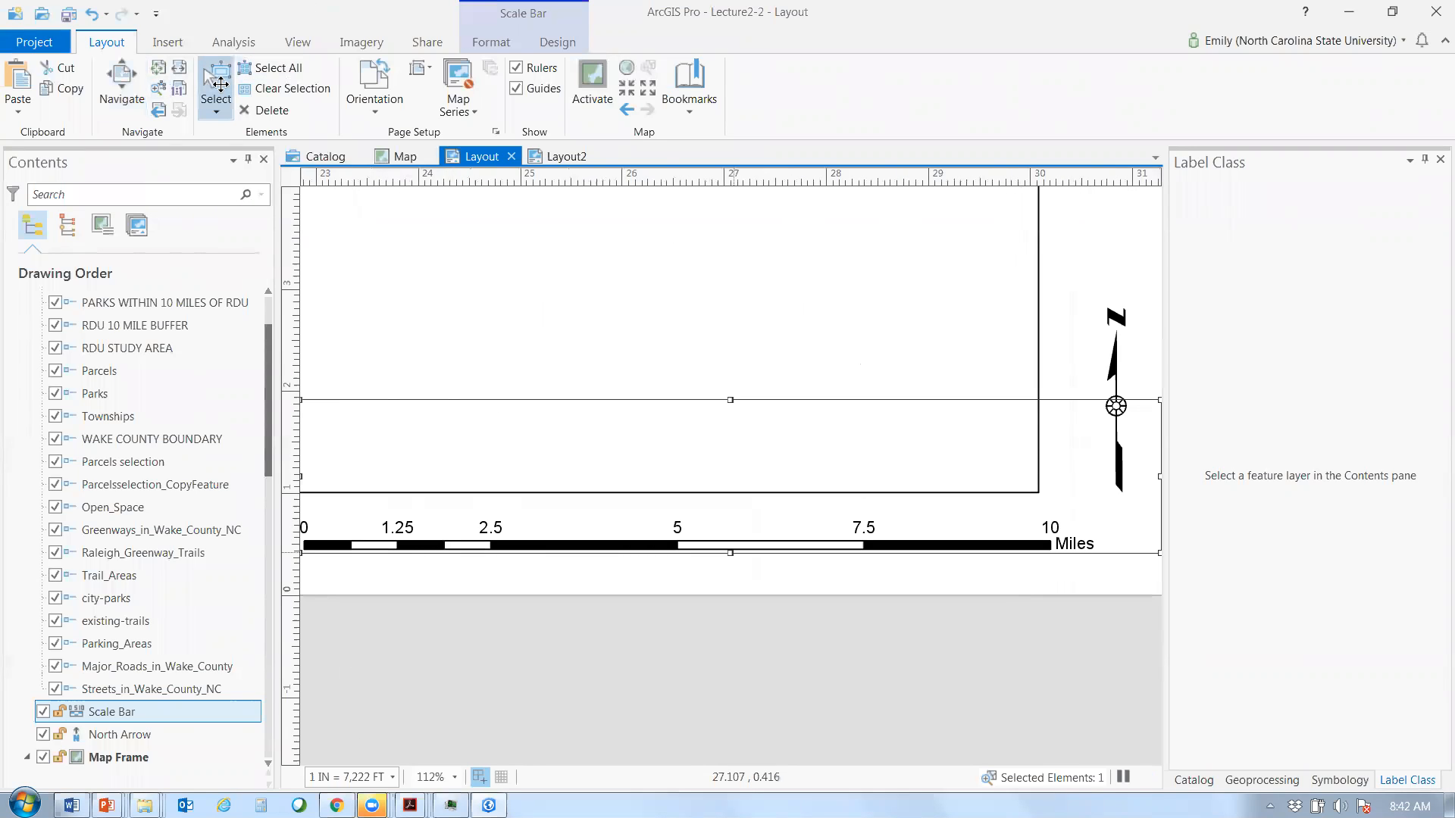
pyautogui.moveTo(1160, 476); pyautogui.dragTo(734, 552)
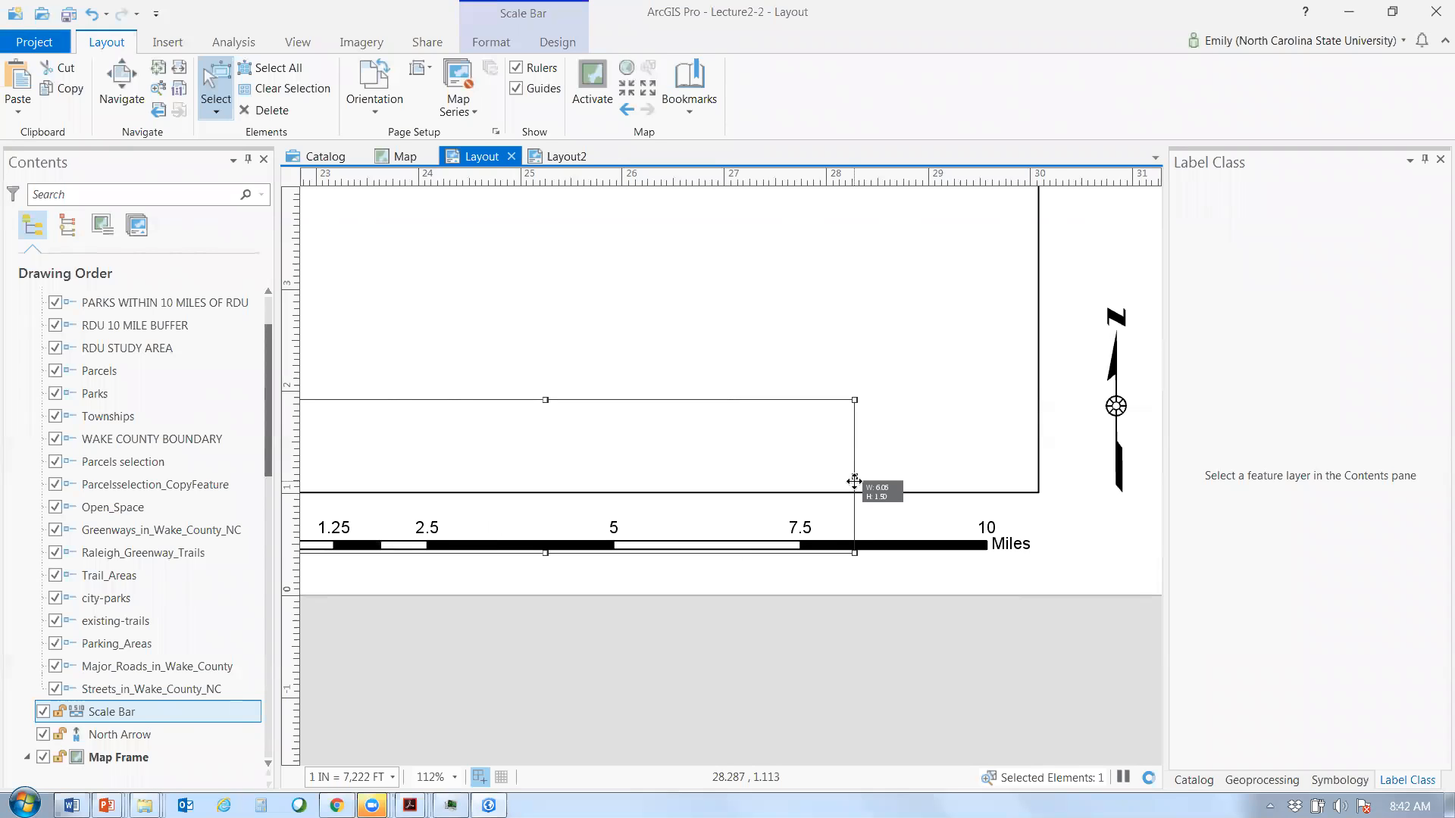
pyautogui.moveTo(854, 482); pyautogui.dragTo(1059, 477)
# - Open the scale bar's properties, try 5 divisions, and set the divisions back to 4
pyautogui.rightClick(904, 538)
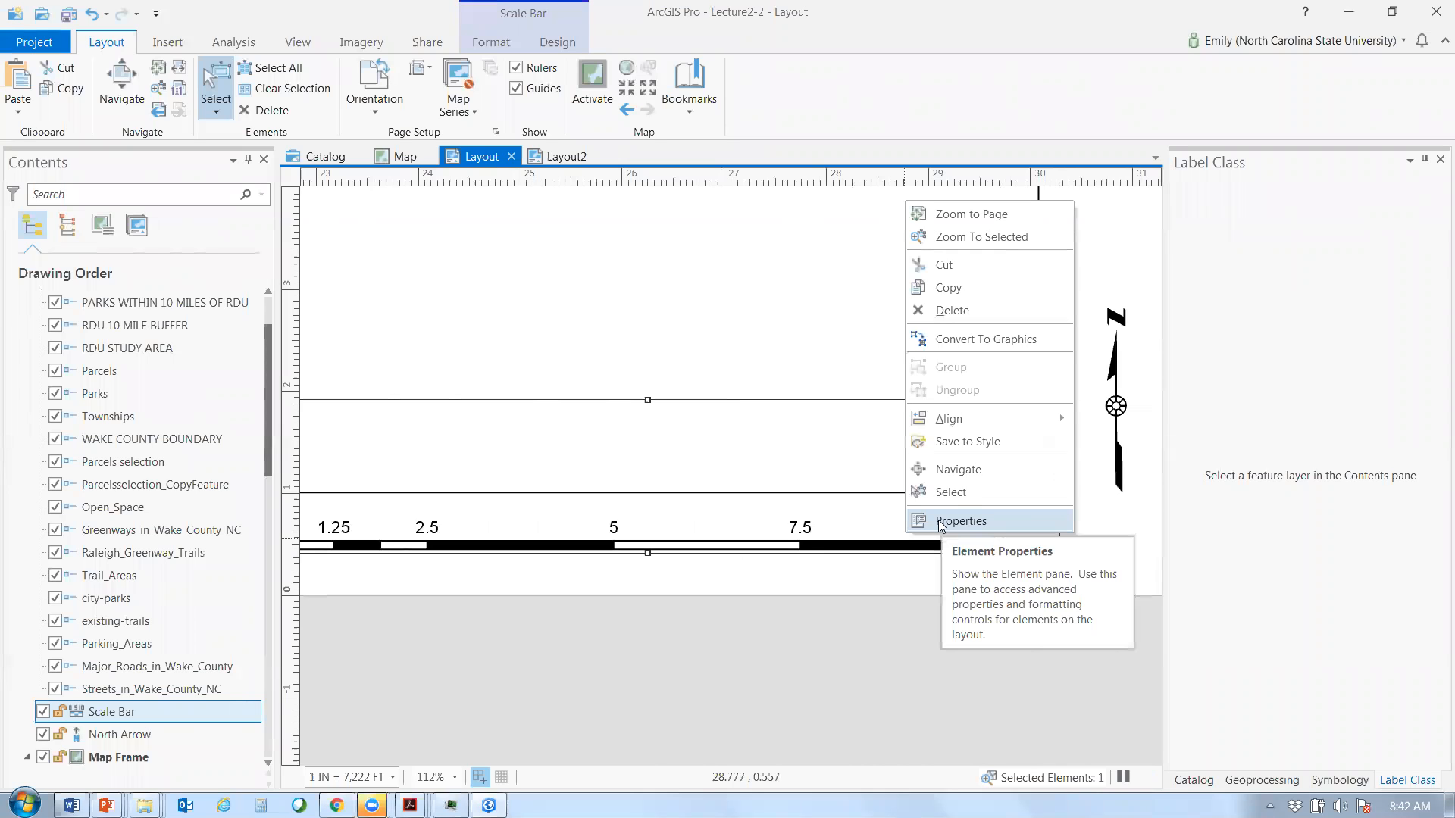
pyautogui.click(938, 520)
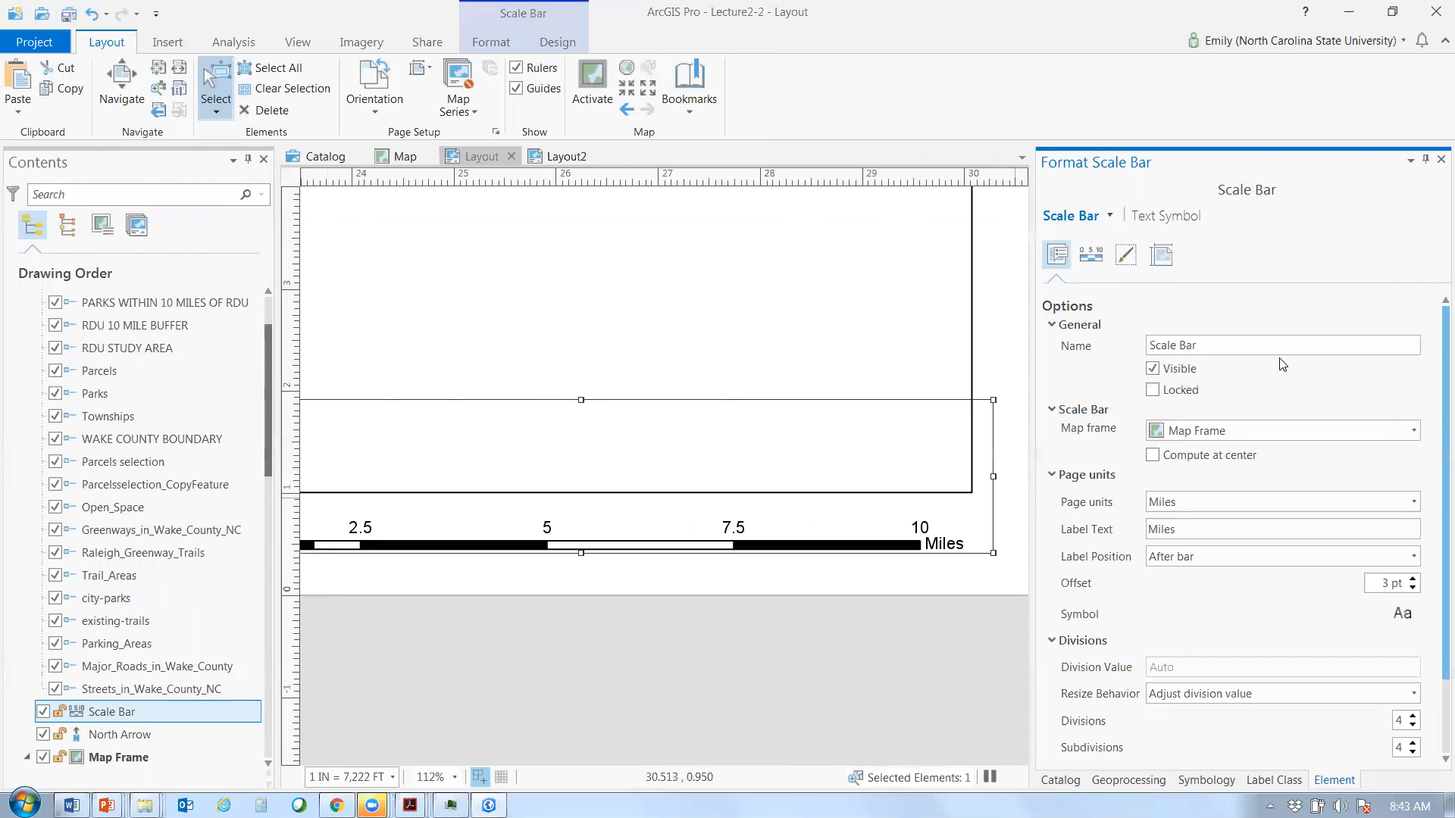
pyautogui.scroll(-2, 1433, 476)
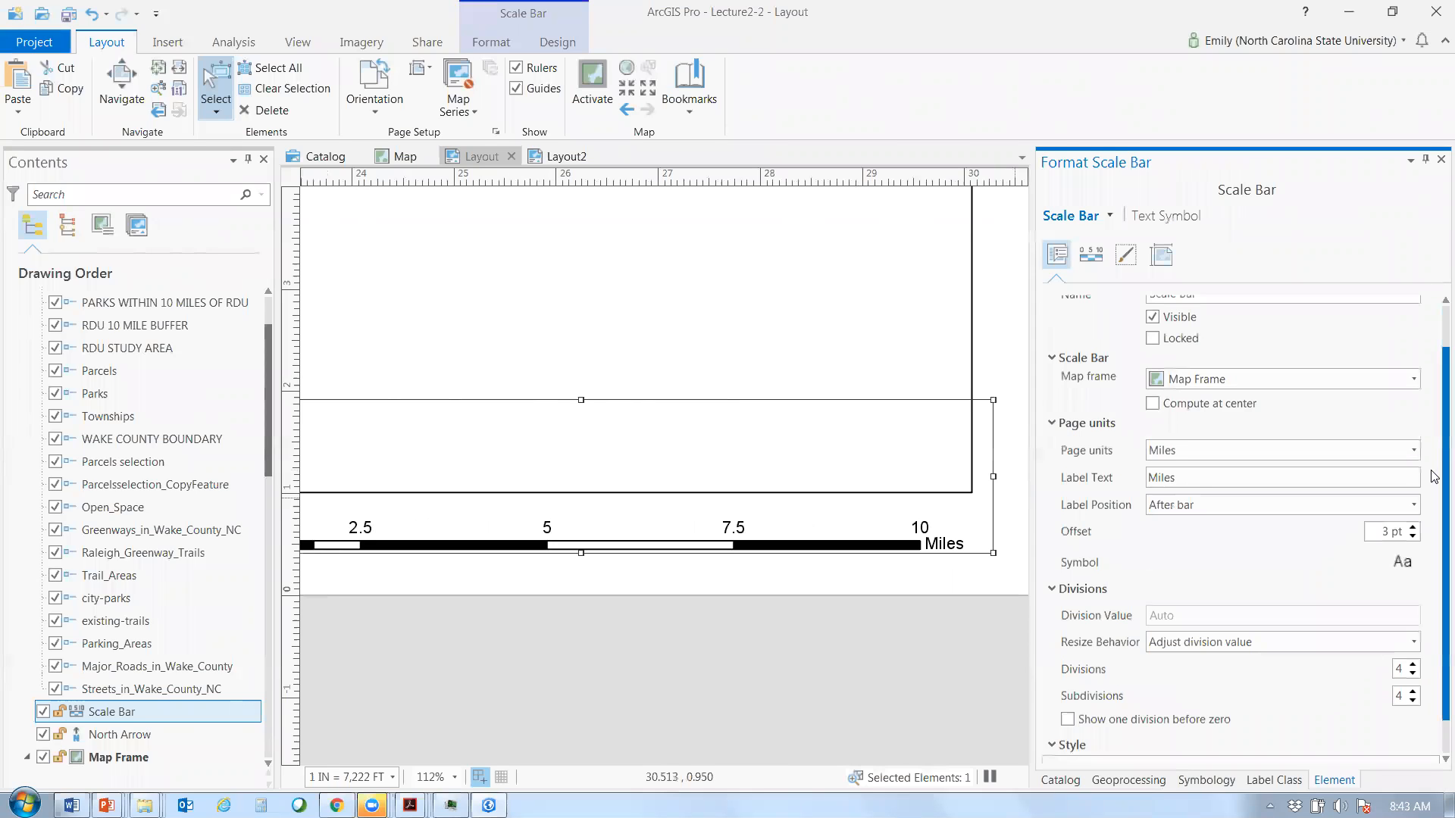
pyautogui.scroll(-1, 1434, 475)
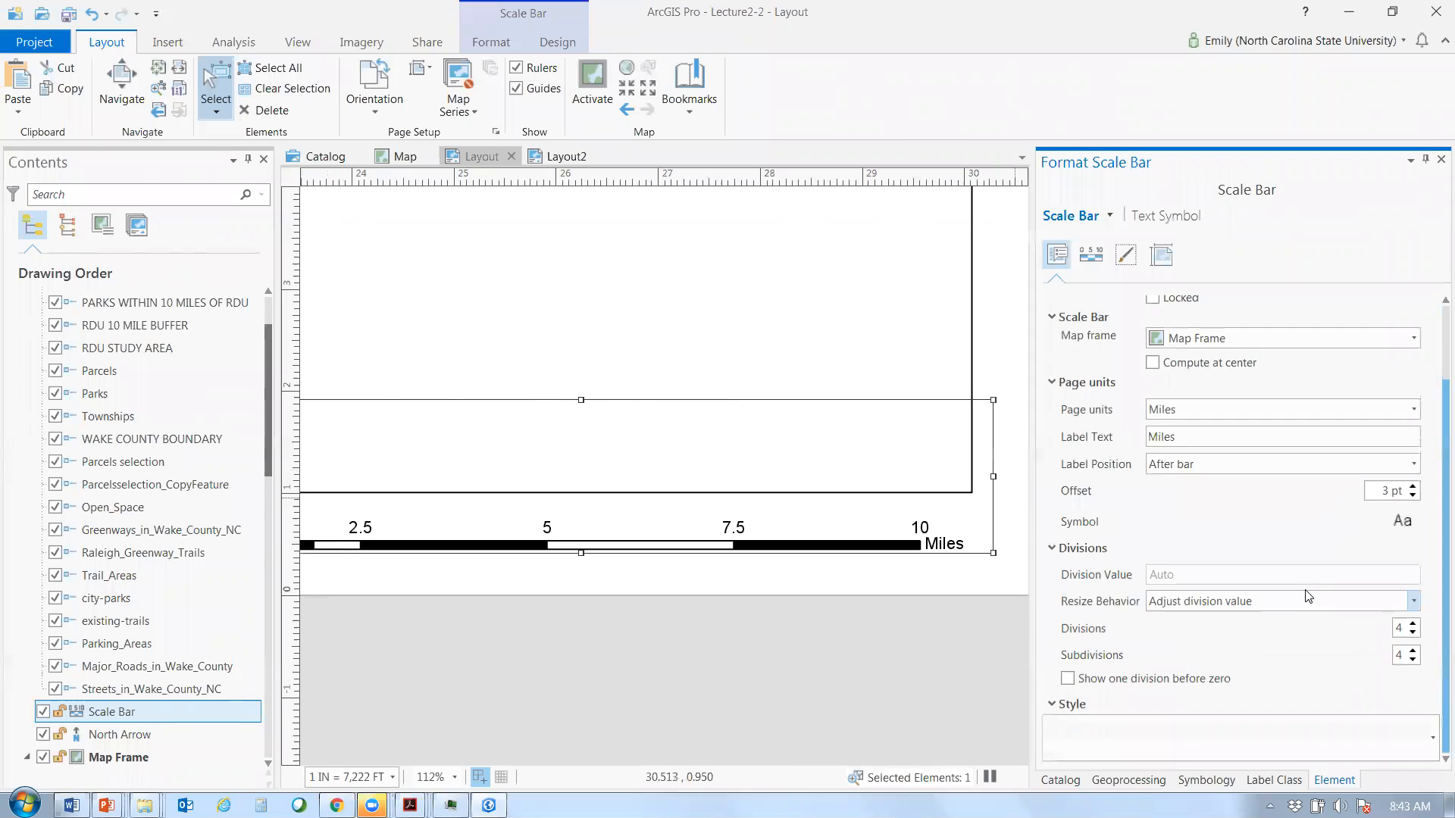
pyautogui.click(1413, 624)
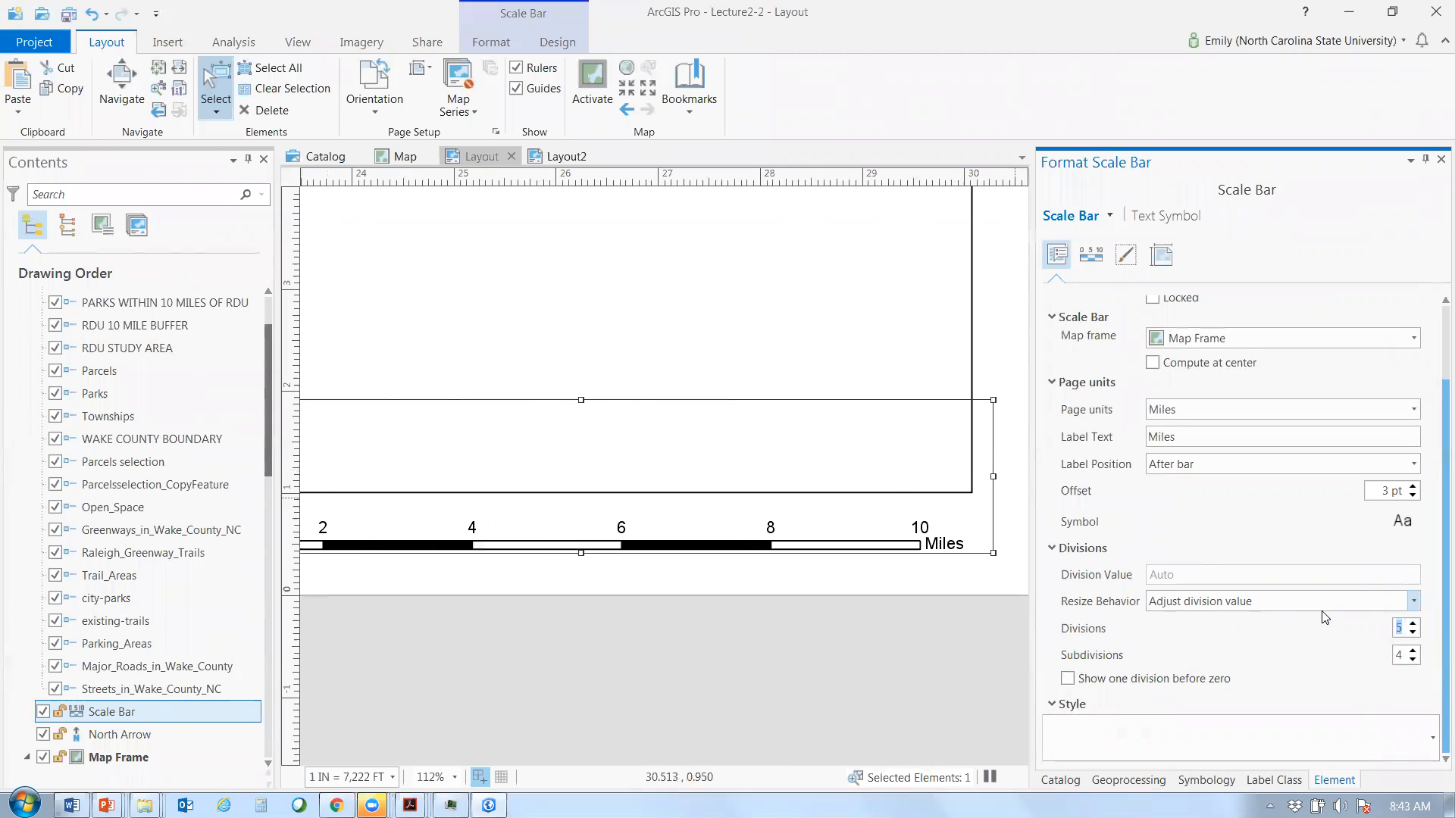
pyautogui.click(1412, 633)
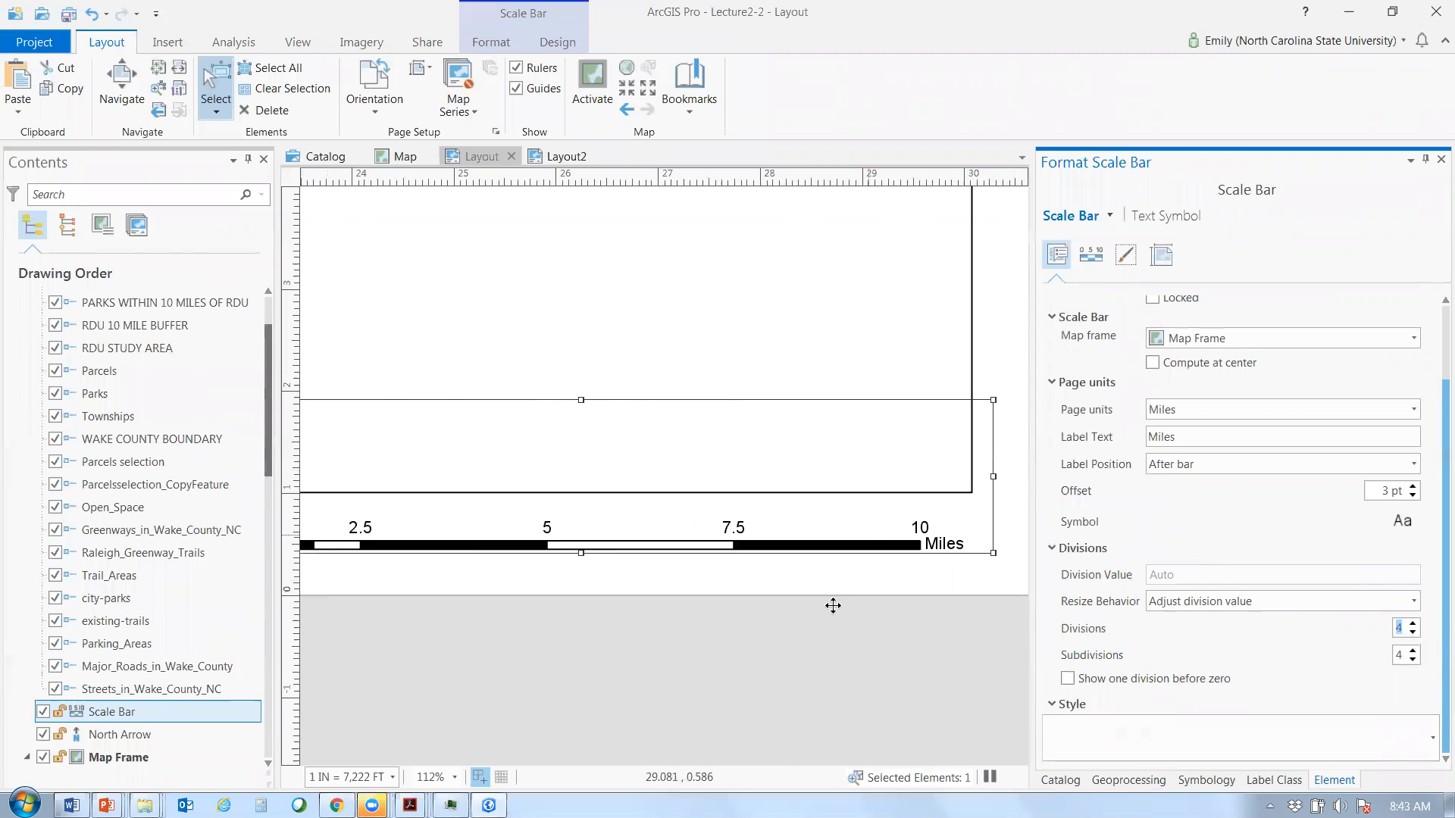
# - Align the scale bar element's right edge with the map frame's right border and deselect it
pyautogui.moveTo(993, 475)
pyautogui.mouseDown()
pyautogui.moveTo(912, 483)
pyautogui.moveTo(991, 476)
pyautogui.mouseUp()
pyautogui.click(976, 488)
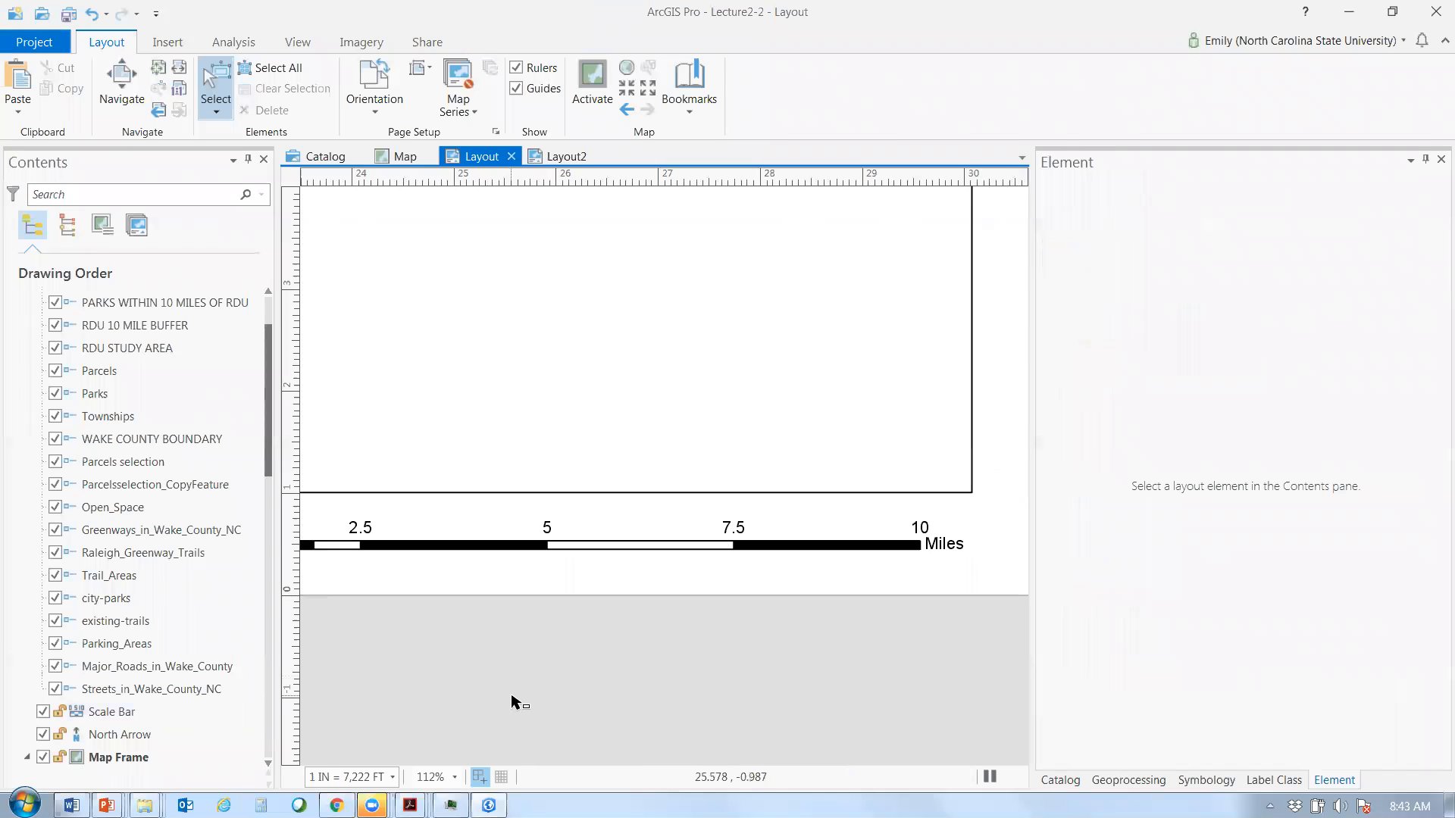
# - Reselect the scale bar, examine its number, mark and bar formatting options, and return to the full page
pyautogui.click(398, 550)
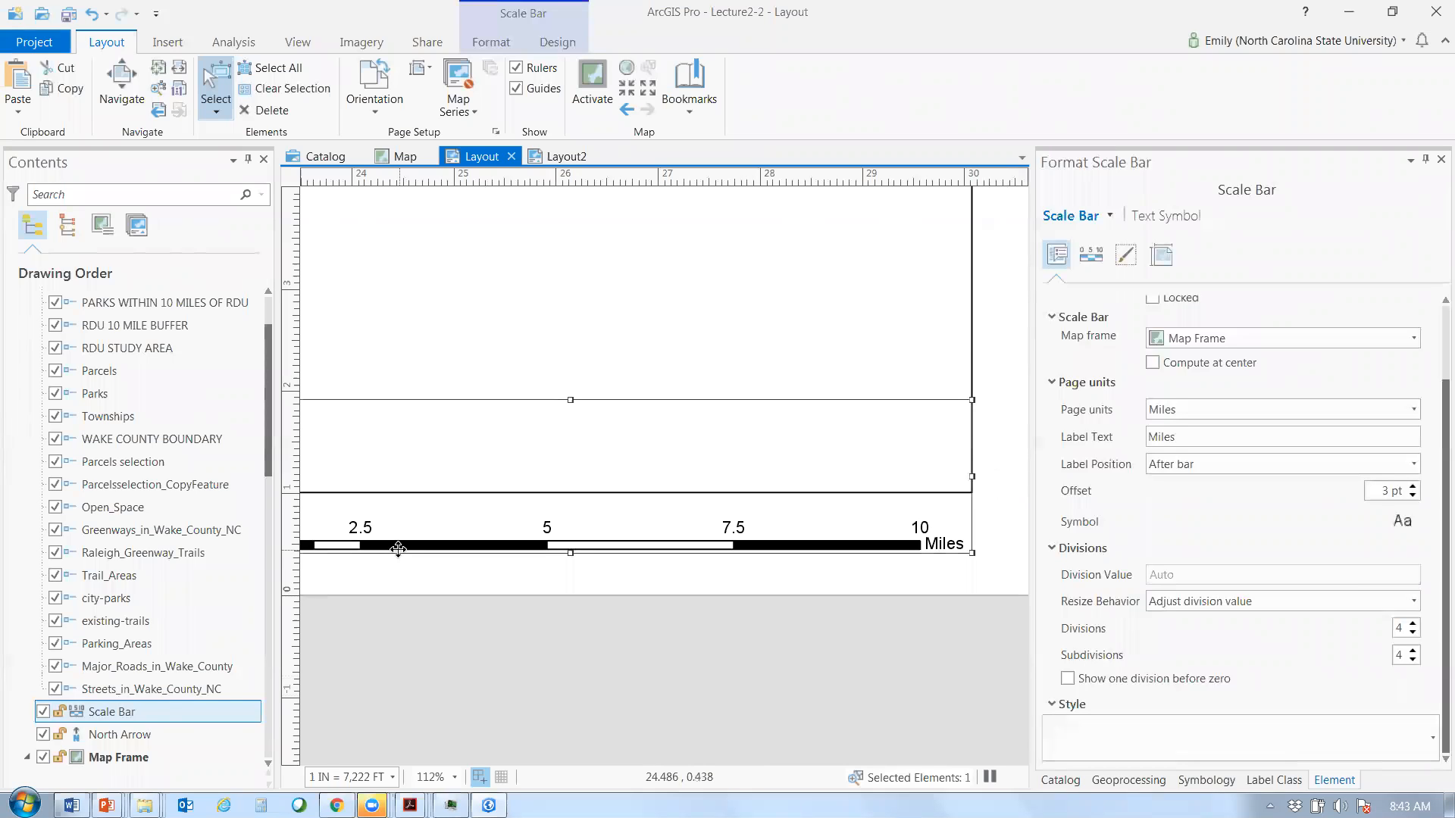
pyautogui.click(1089, 254)
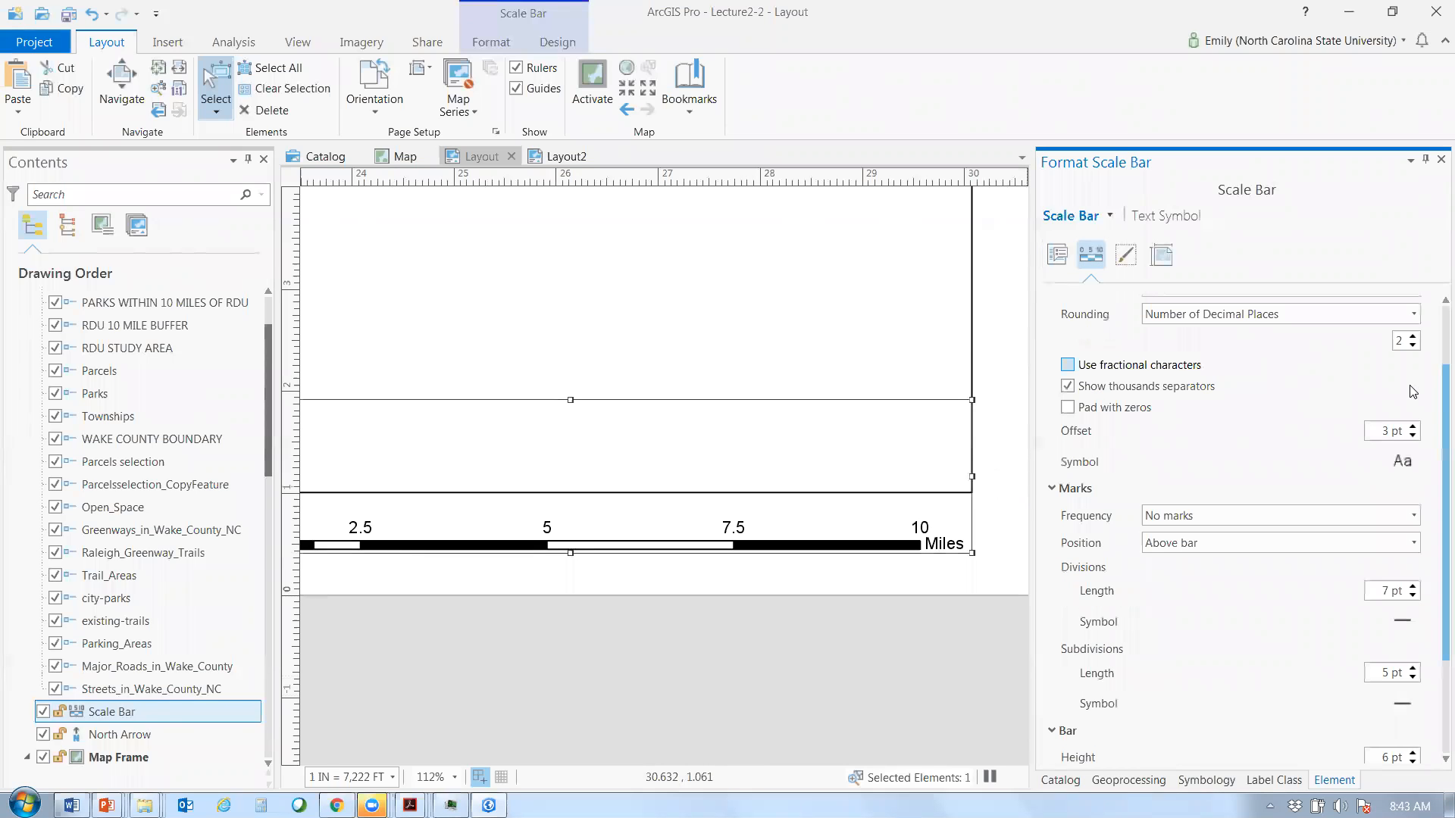
pyautogui.scroll(-3, 1344, 516)
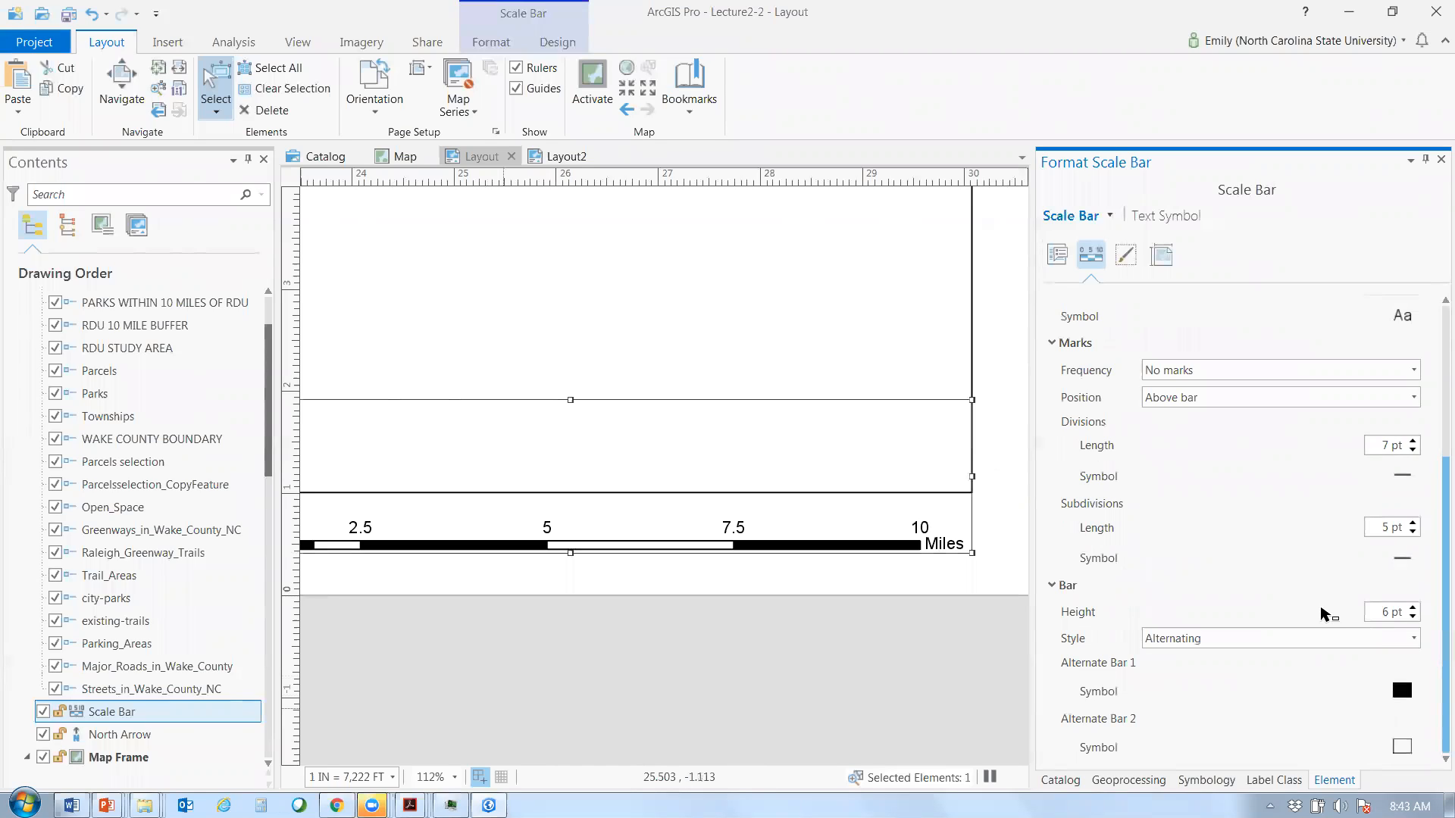
pyautogui.click(399, 731)
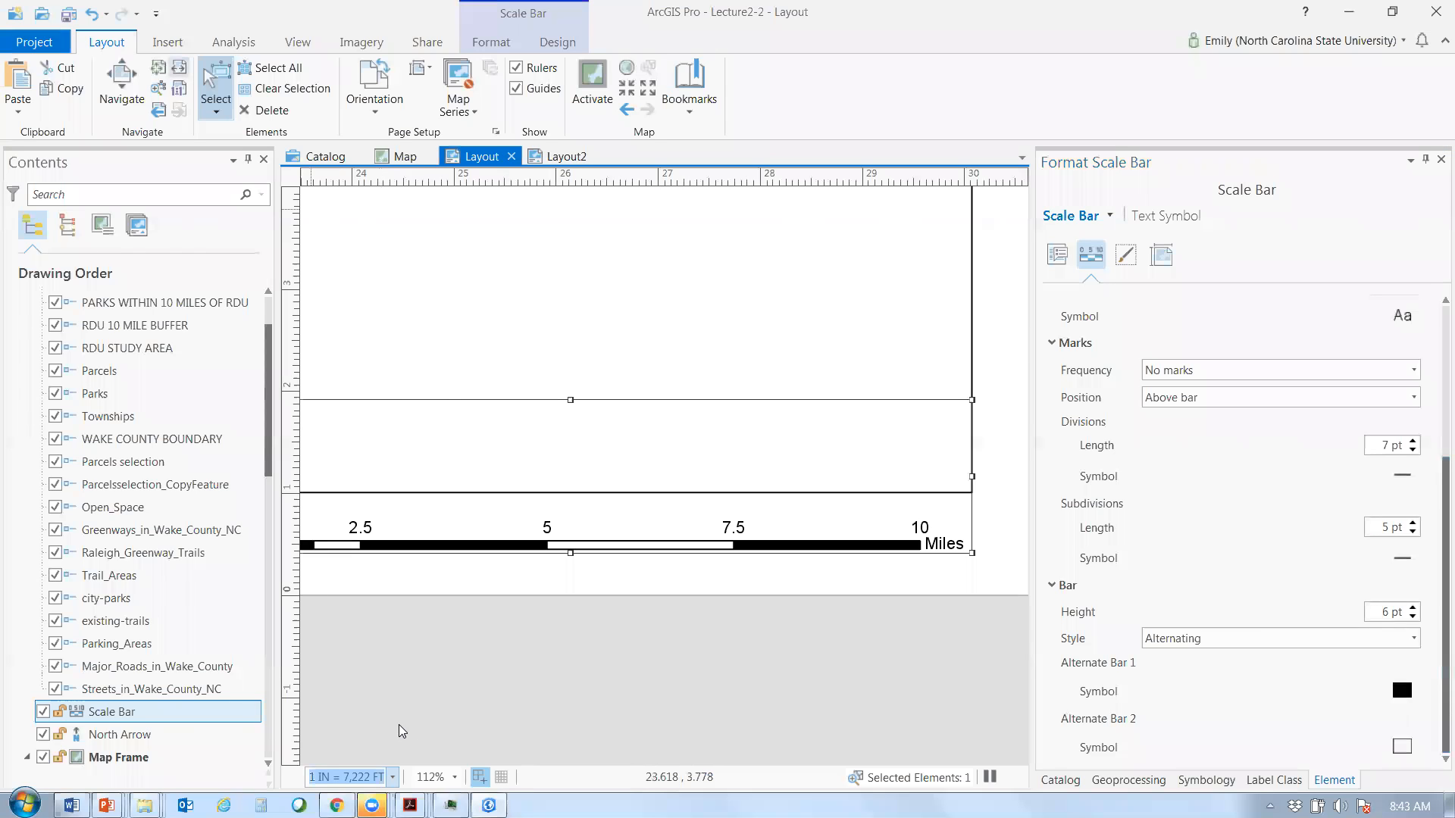
pyautogui.click(179, 73)
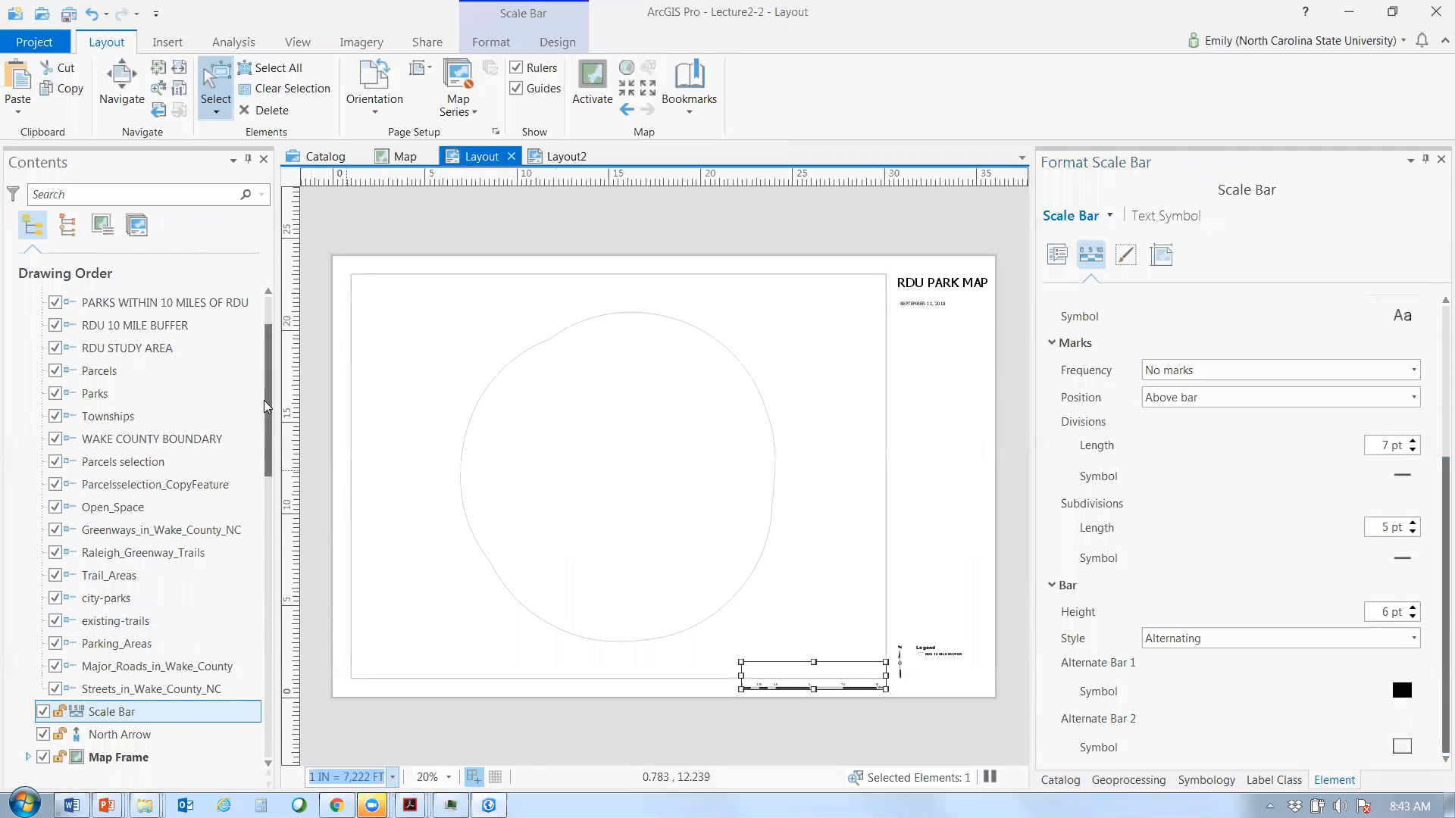
# - Turn on the city-parks and Open_Space layers in the RDU PARK MAP layout's map frame
pyautogui.moveTo(267, 406); pyautogui.dragTo(271, 573)
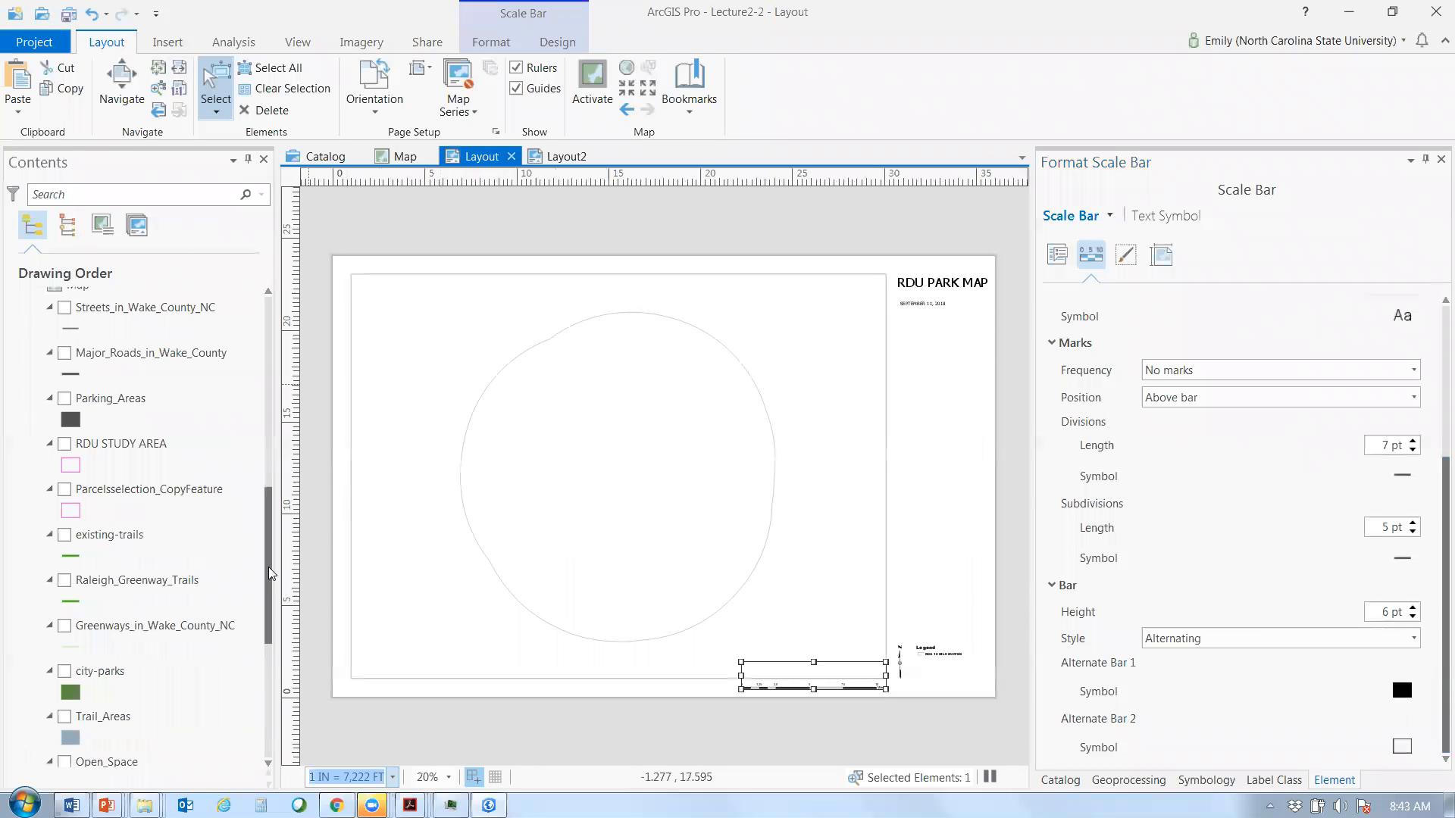
pyautogui.click(65, 670)
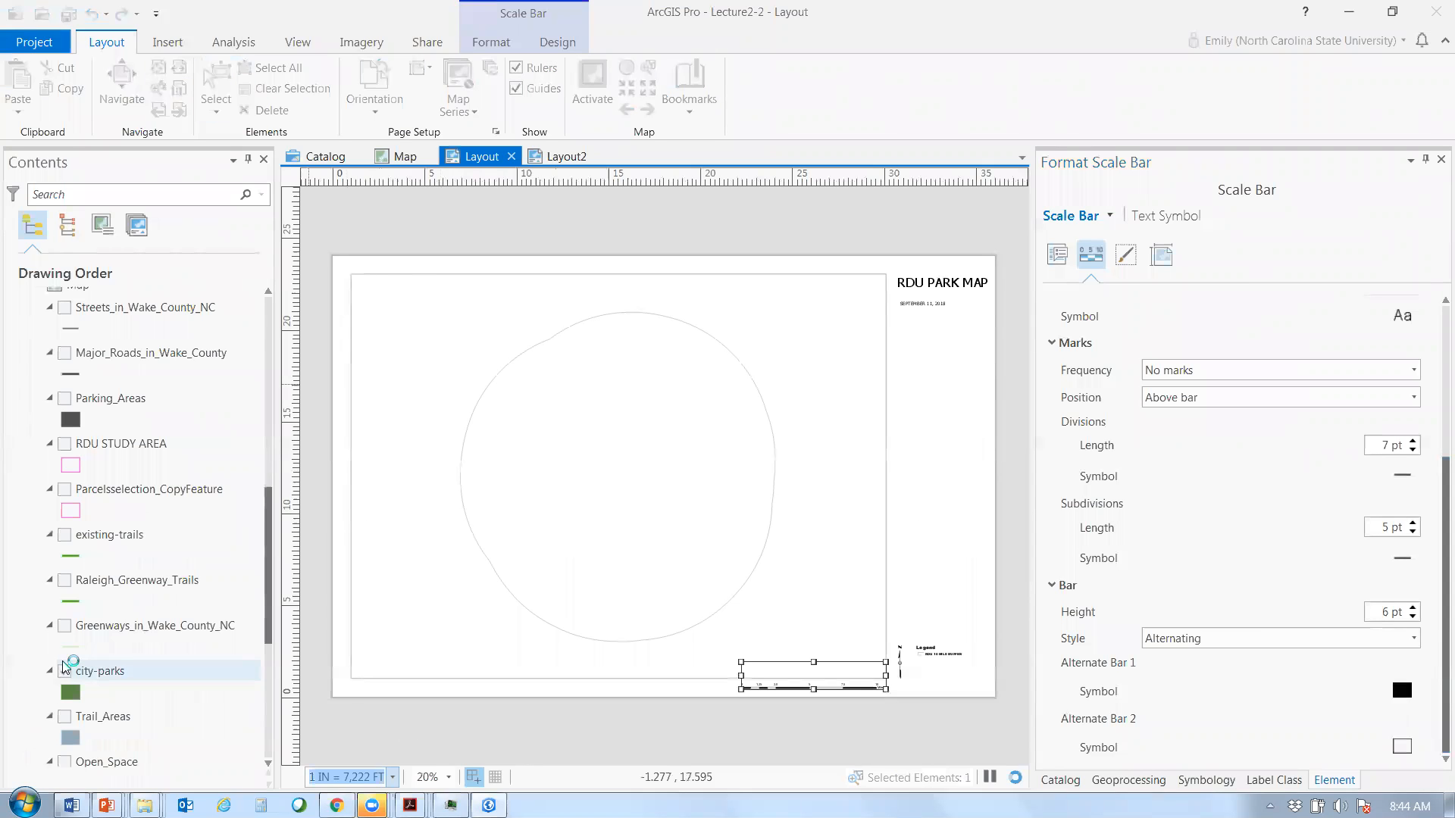
pyautogui.scroll(-3, 153, 642)
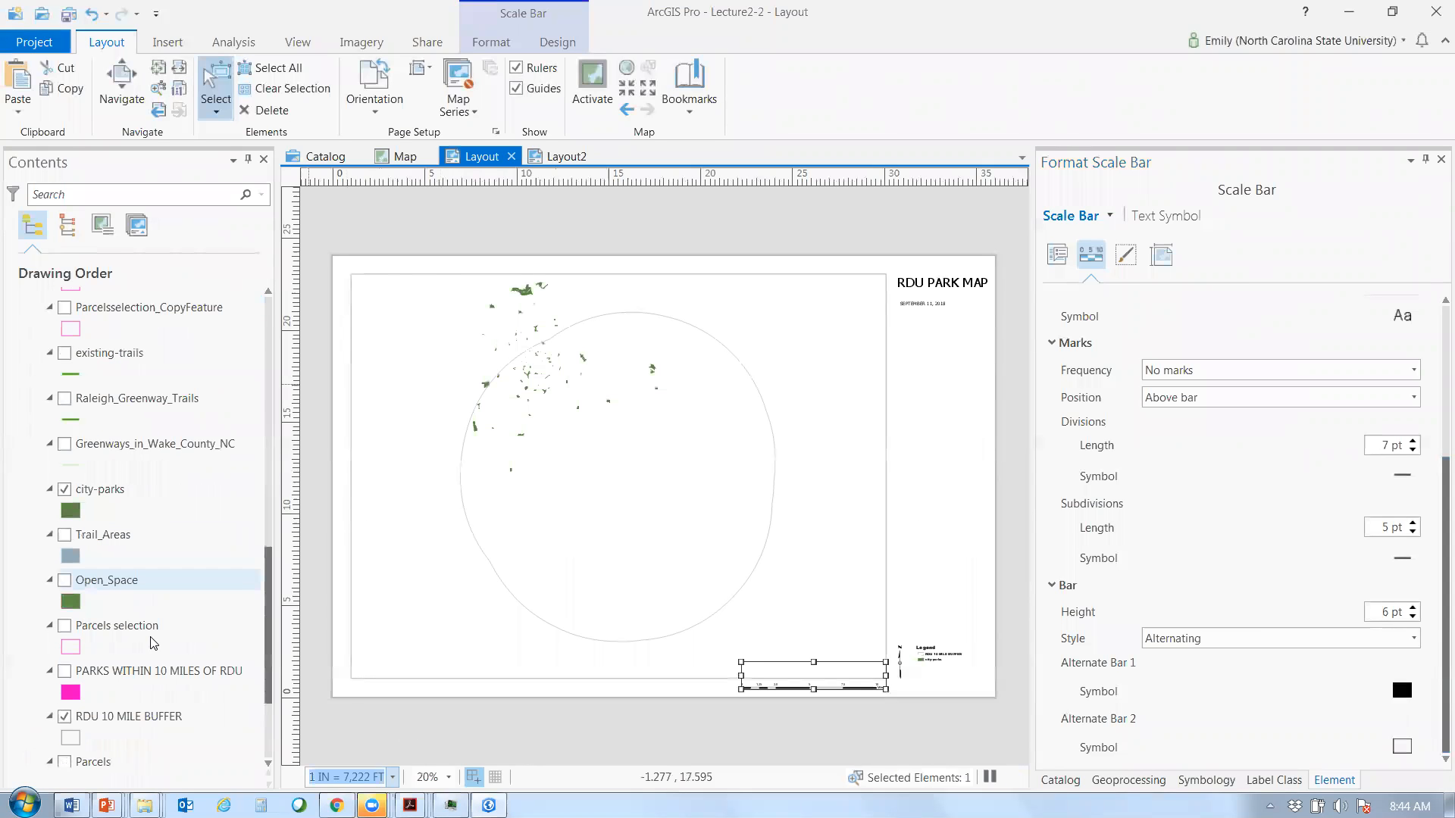
pyautogui.click(65, 580)
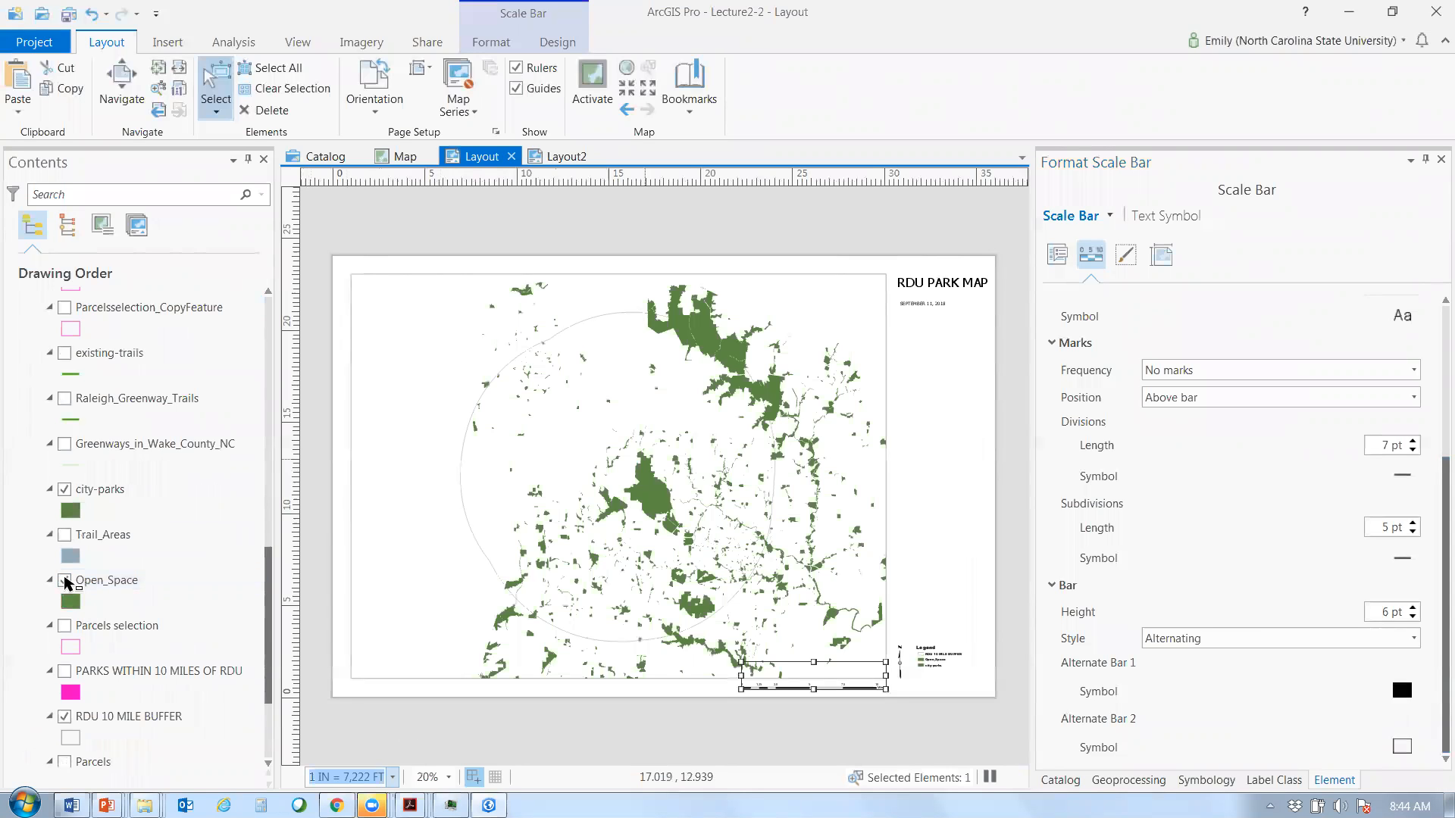
# - Set the layout's map scale to 1 IN = 7,000 FT
pyautogui.click(358, 778)
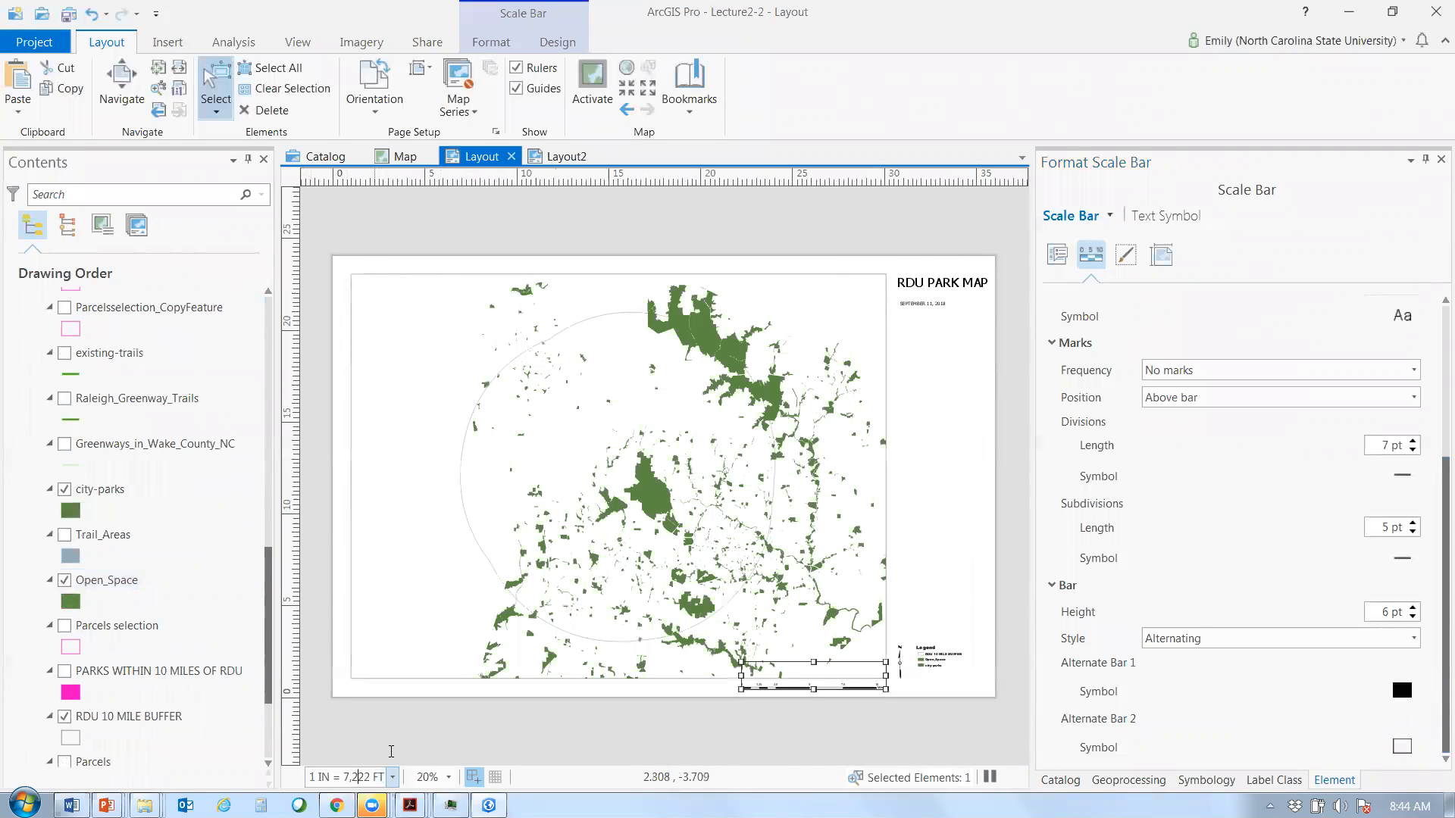
pyautogui.moveTo(368, 778); pyautogui.dragTo(354, 777)
pyautogui.write('00')
pyautogui.write('0')
pyautogui.press('Return')
# - Move the scale bar off the page above the map and shorten it from its left end to span 6 miles
pyautogui.moveTo(853, 681)
pyautogui.mouseDown()
pyautogui.moveTo(790, 326)
pyautogui.moveTo(807, 215)
pyautogui.mouseUp()
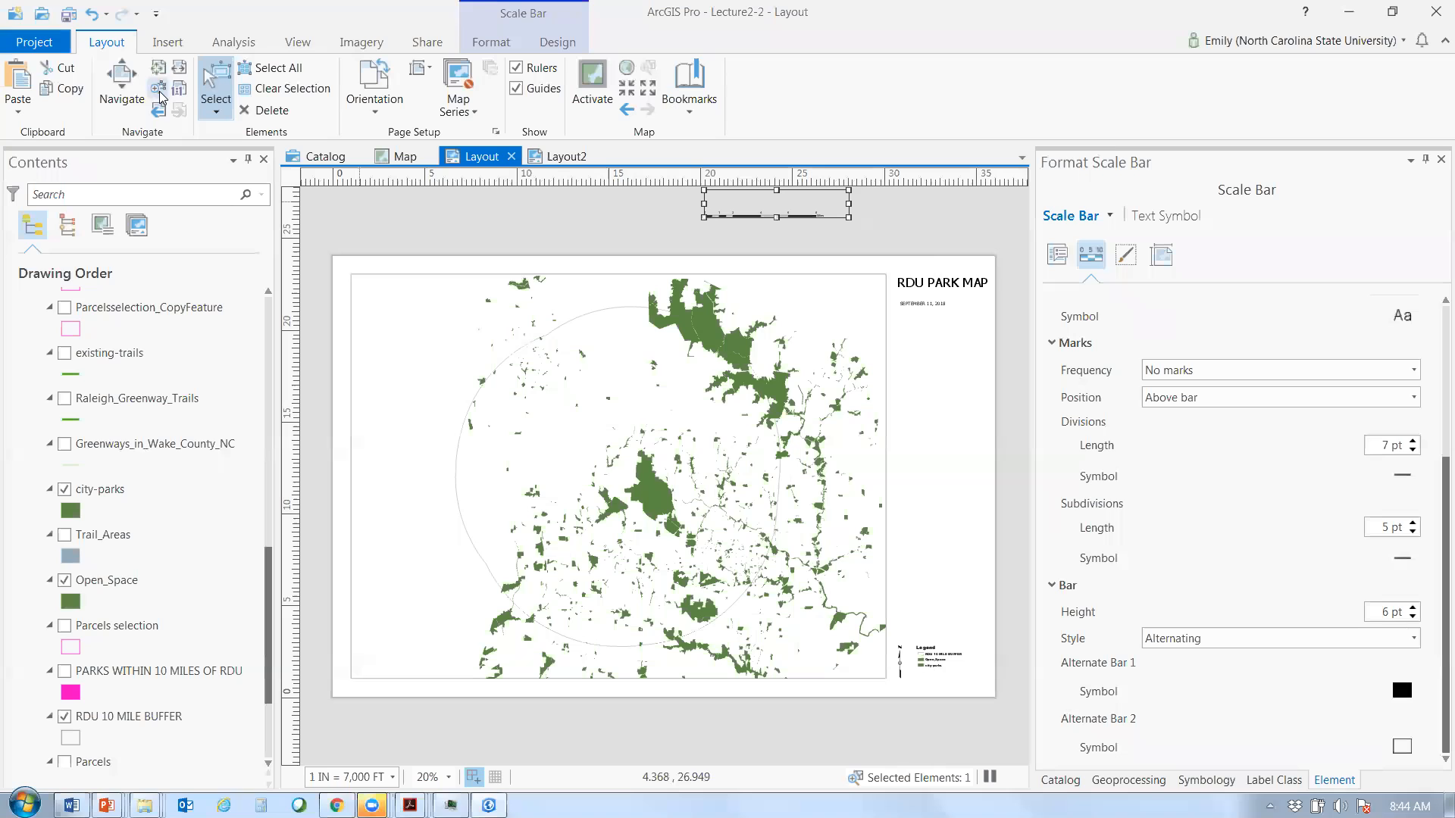
pyautogui.click(161, 92)
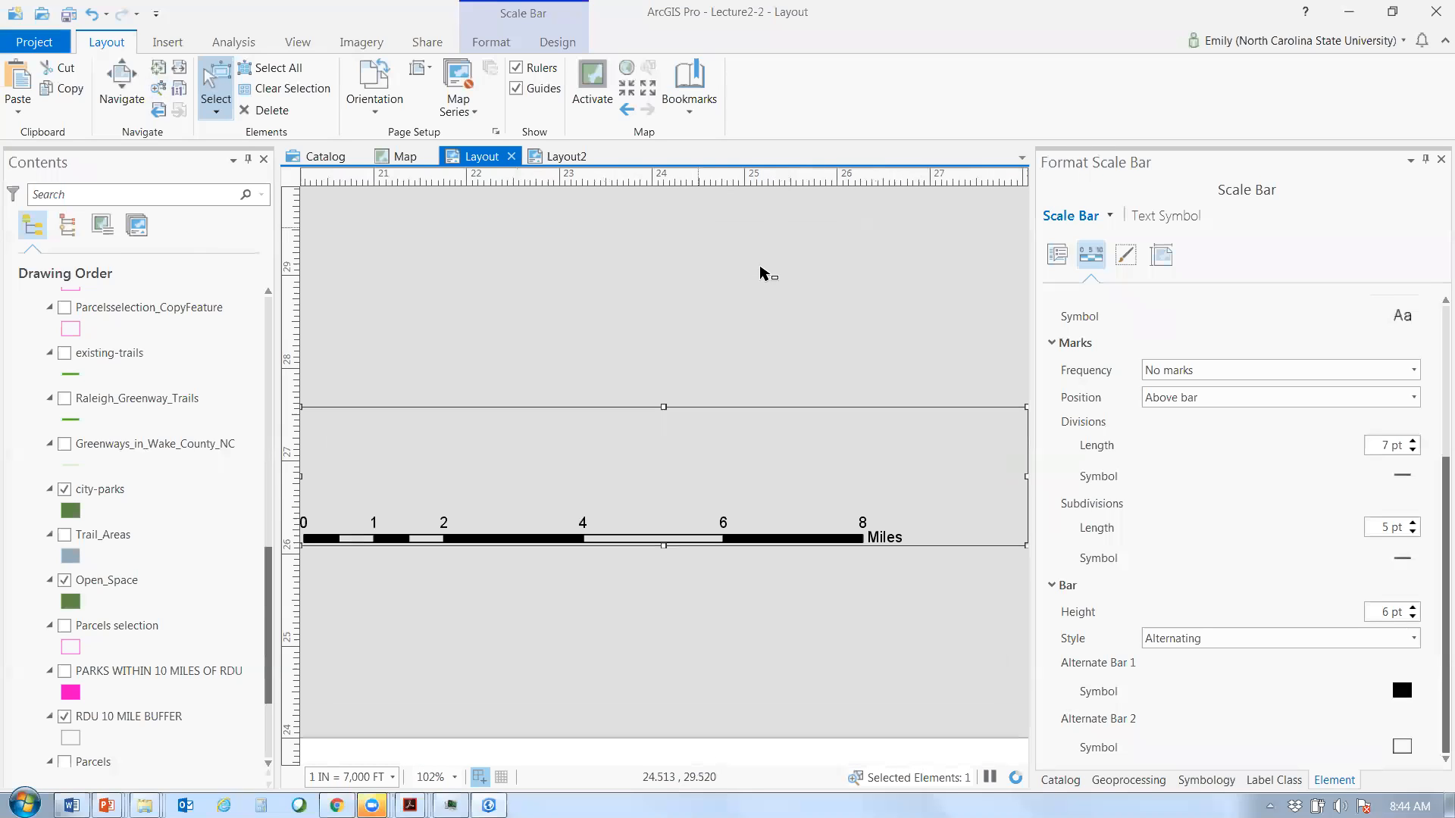
pyautogui.moveTo(392, 507); pyautogui.dragTo(788, 347)
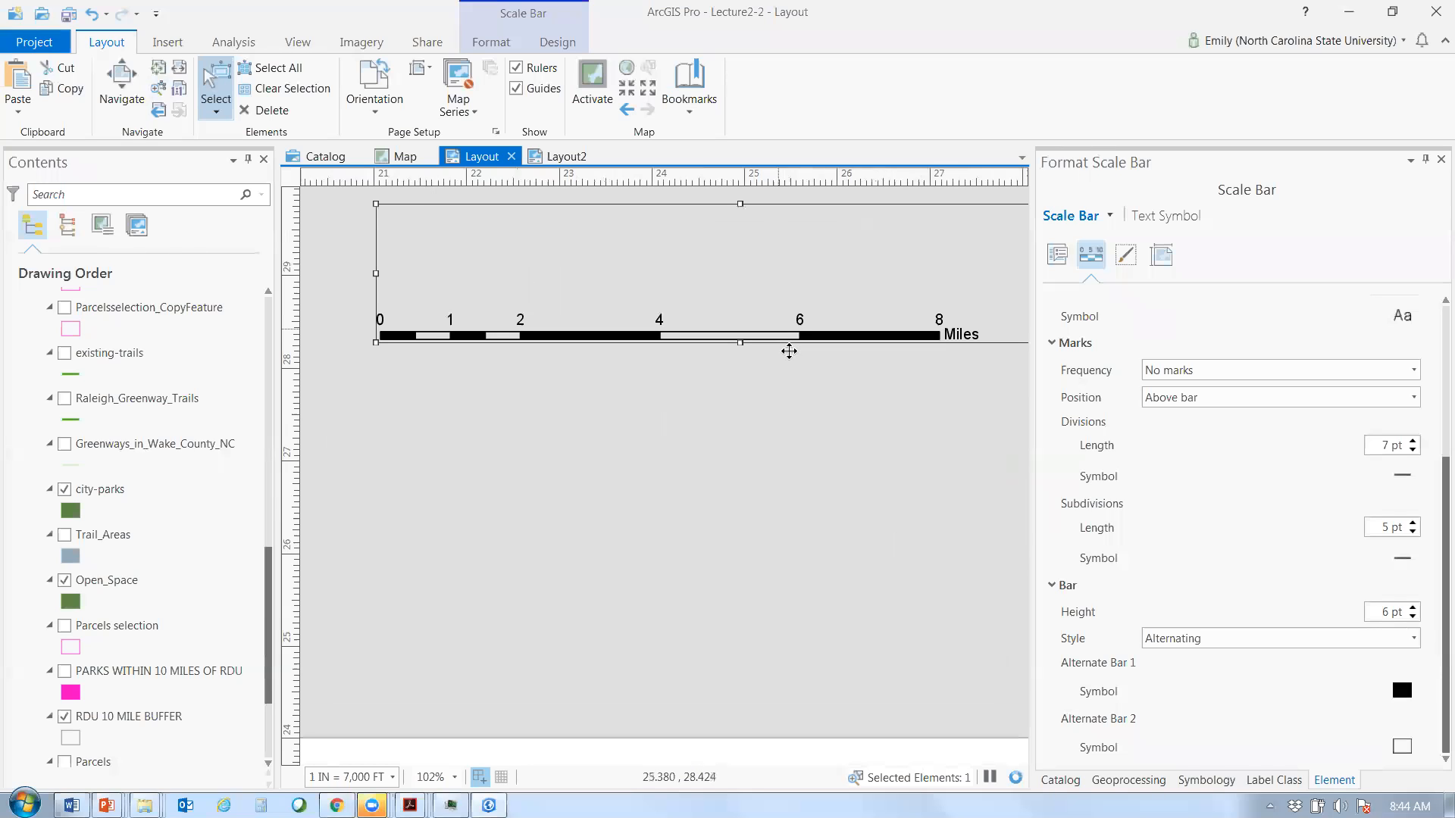
pyautogui.moveTo(630, 331); pyautogui.dragTo(591, 345)
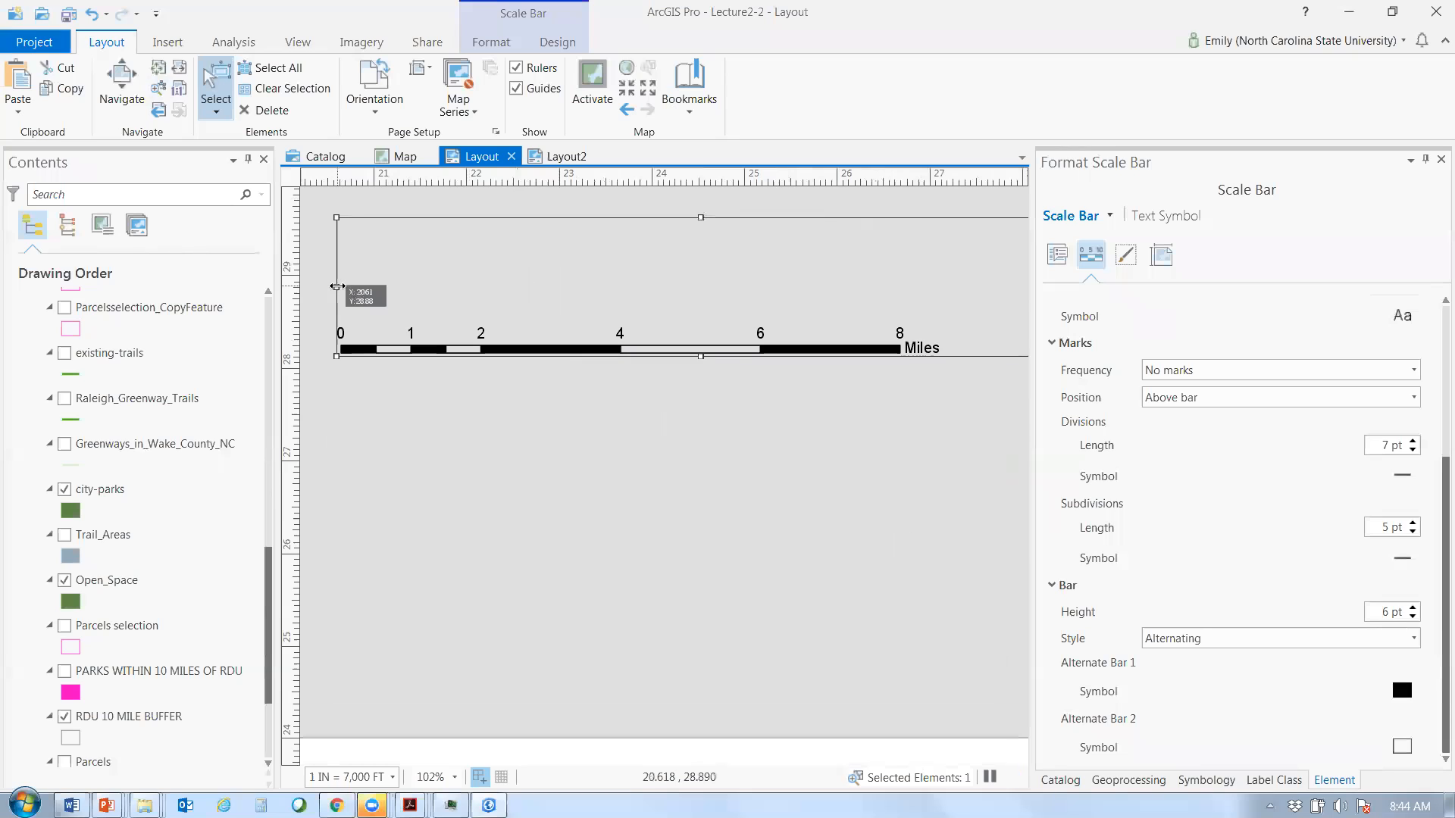
pyautogui.moveTo(337, 286); pyautogui.dragTo(463, 292)
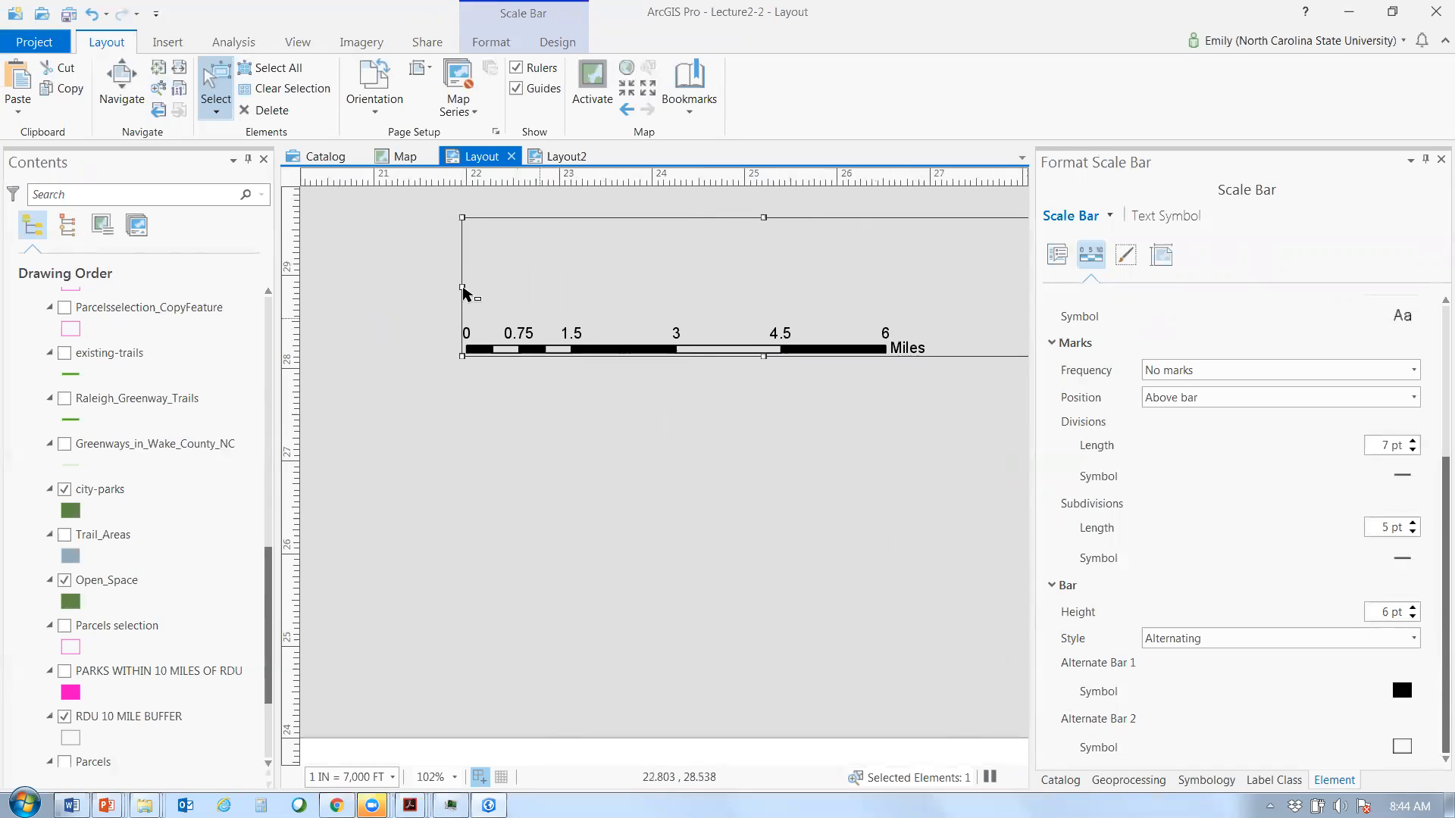
pyautogui.moveTo(628, 366); pyautogui.dragTo(627, 366)
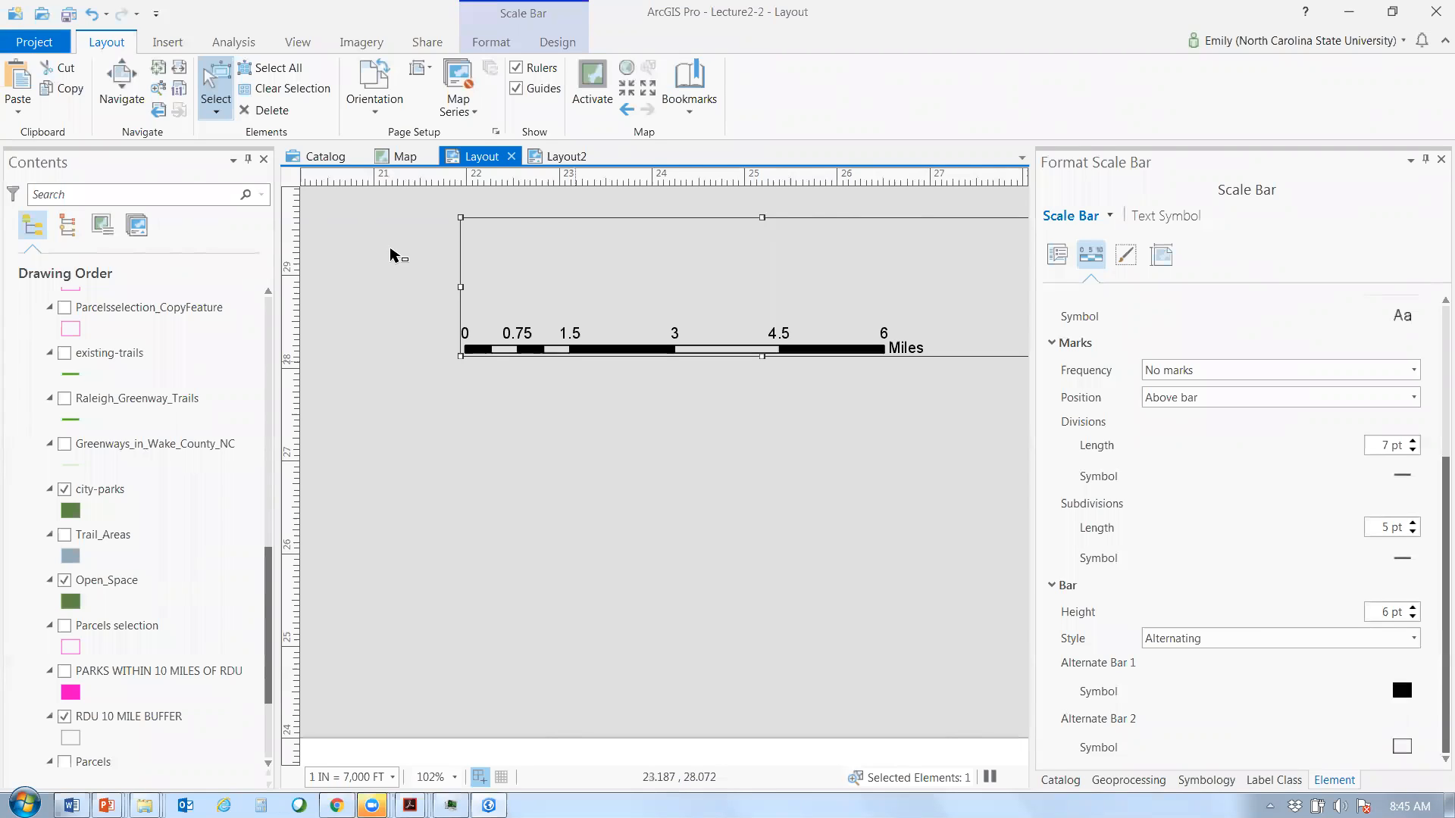
# - Switch to Layout2, show its full page, and zoom the map frame to the RDU STUDY AREA layer
pyautogui.click(550, 168)
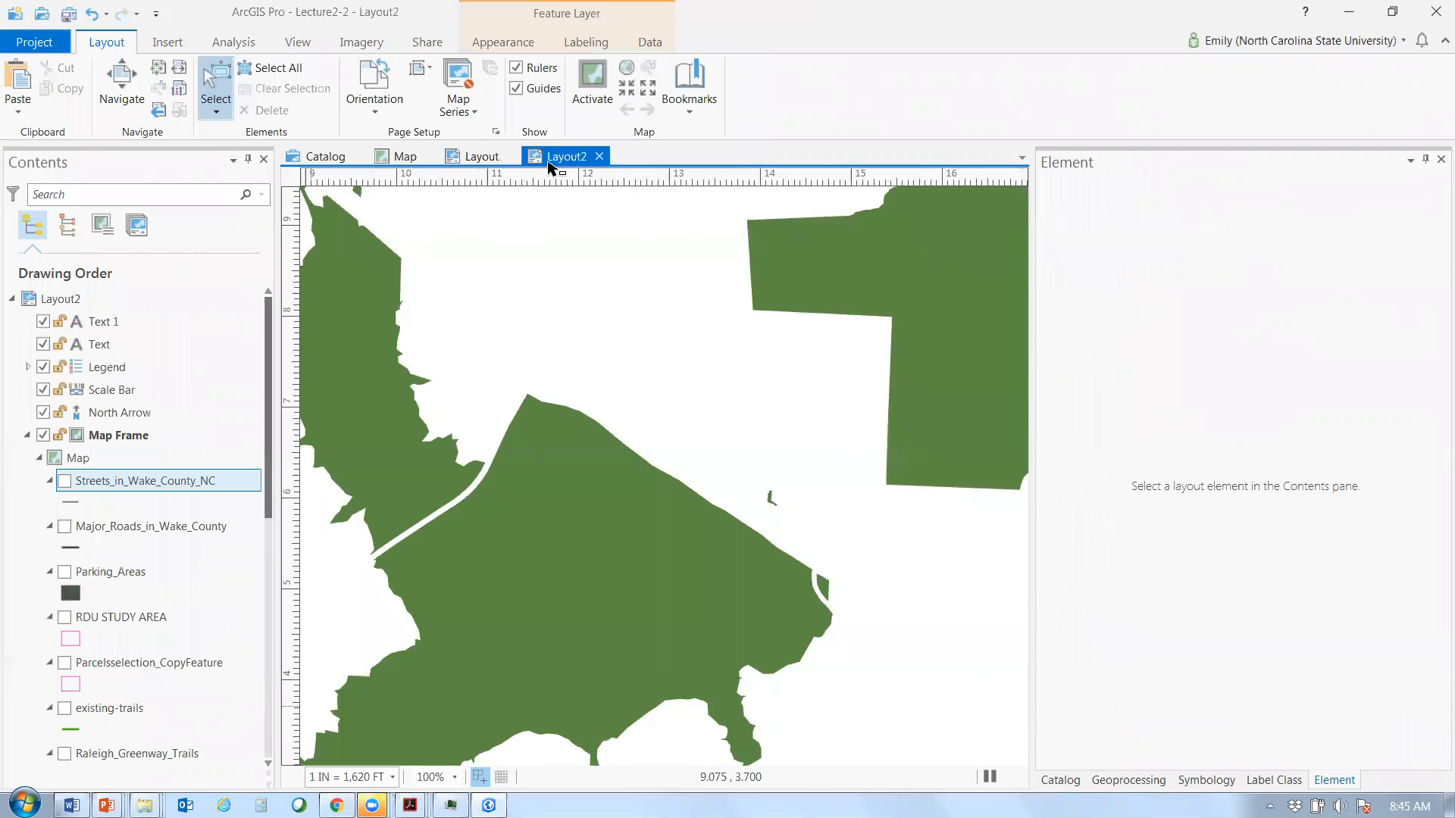
pyautogui.click(178, 75)
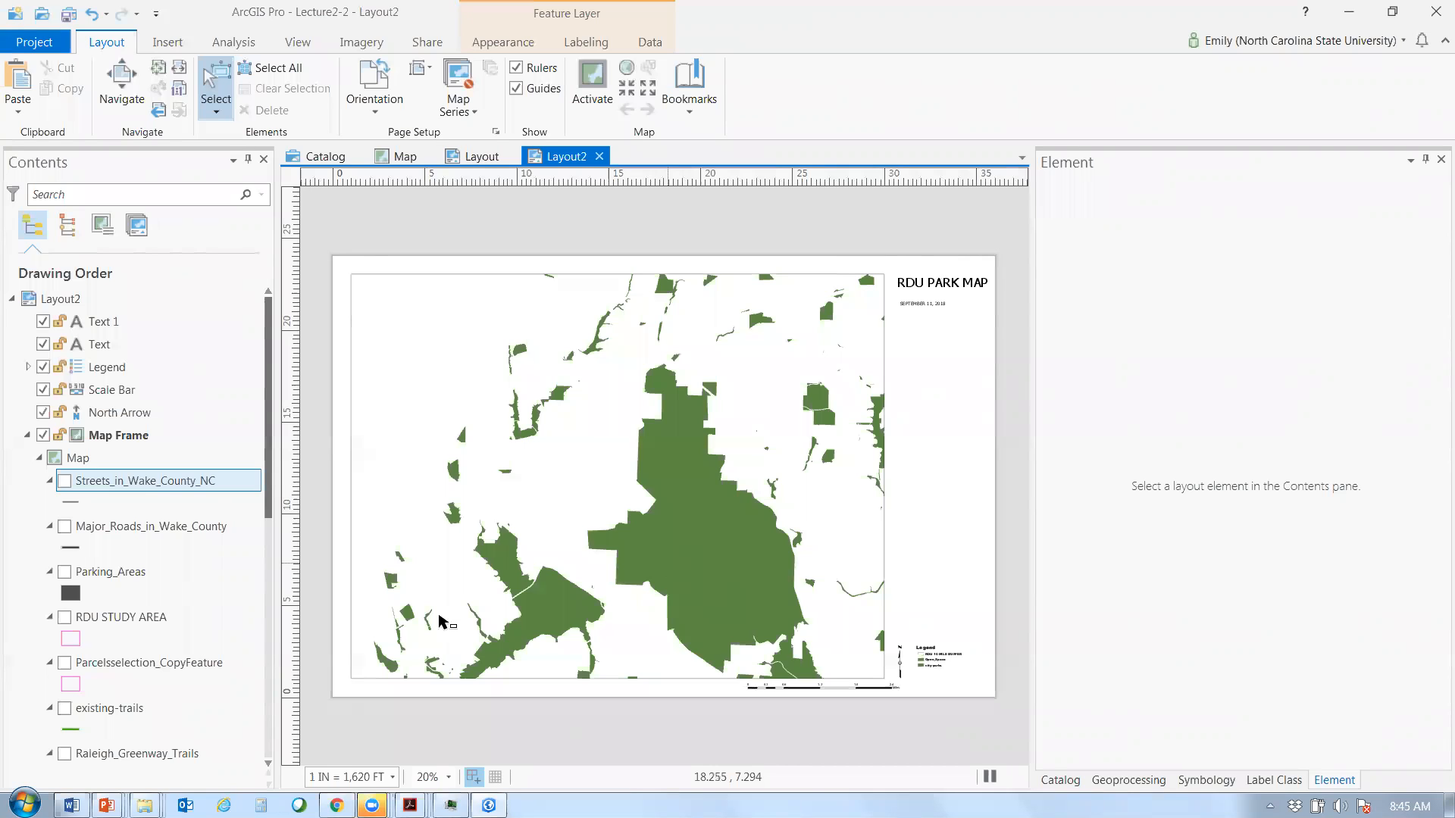
pyautogui.click(140, 626)
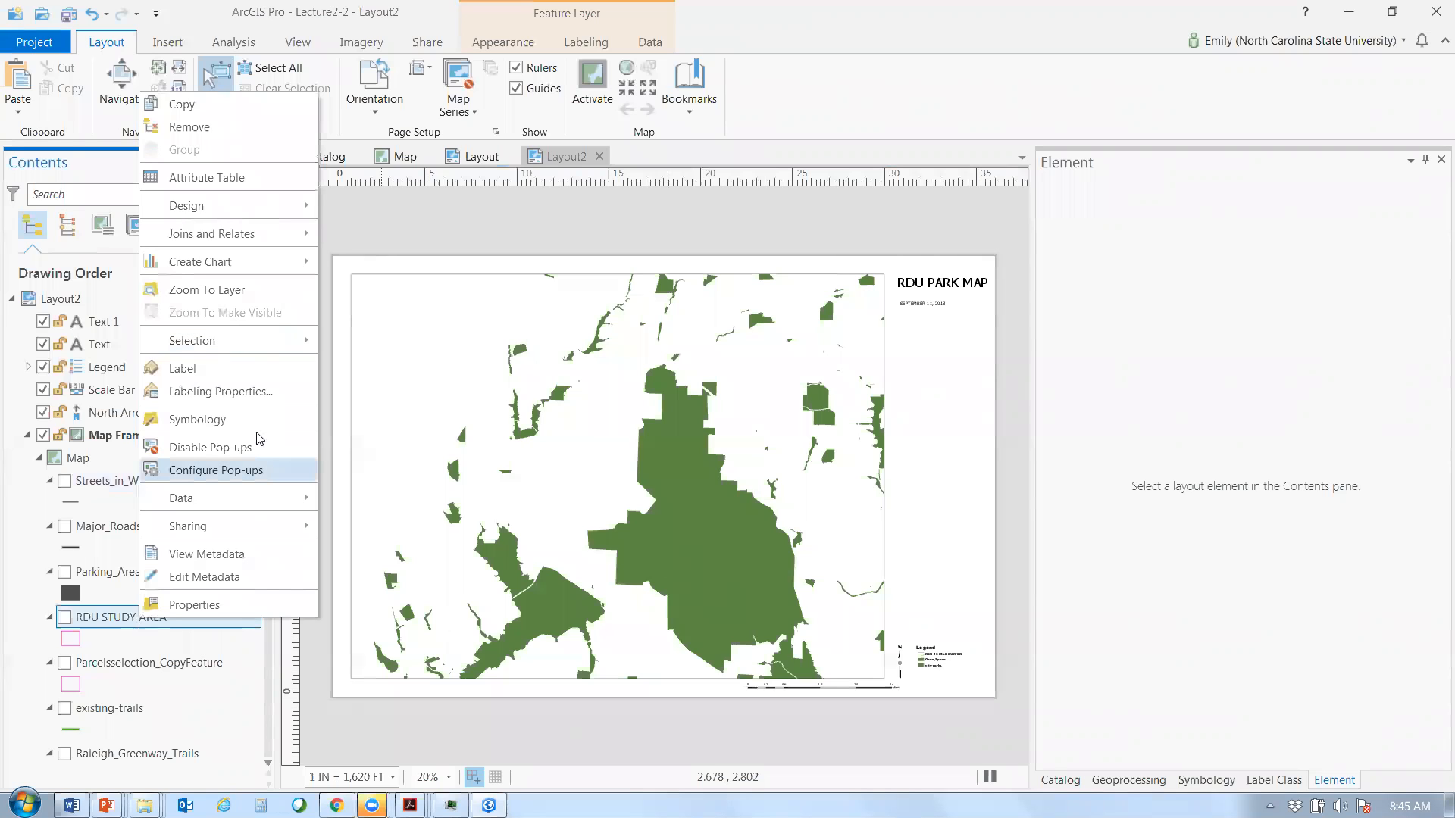
pyautogui.click(207, 290)
# - Turn on the RDU STUDY AREA layer in Layout2 and move it above Streets_in_Wake_County_NC in the drawing order
pyautogui.click(65, 617)
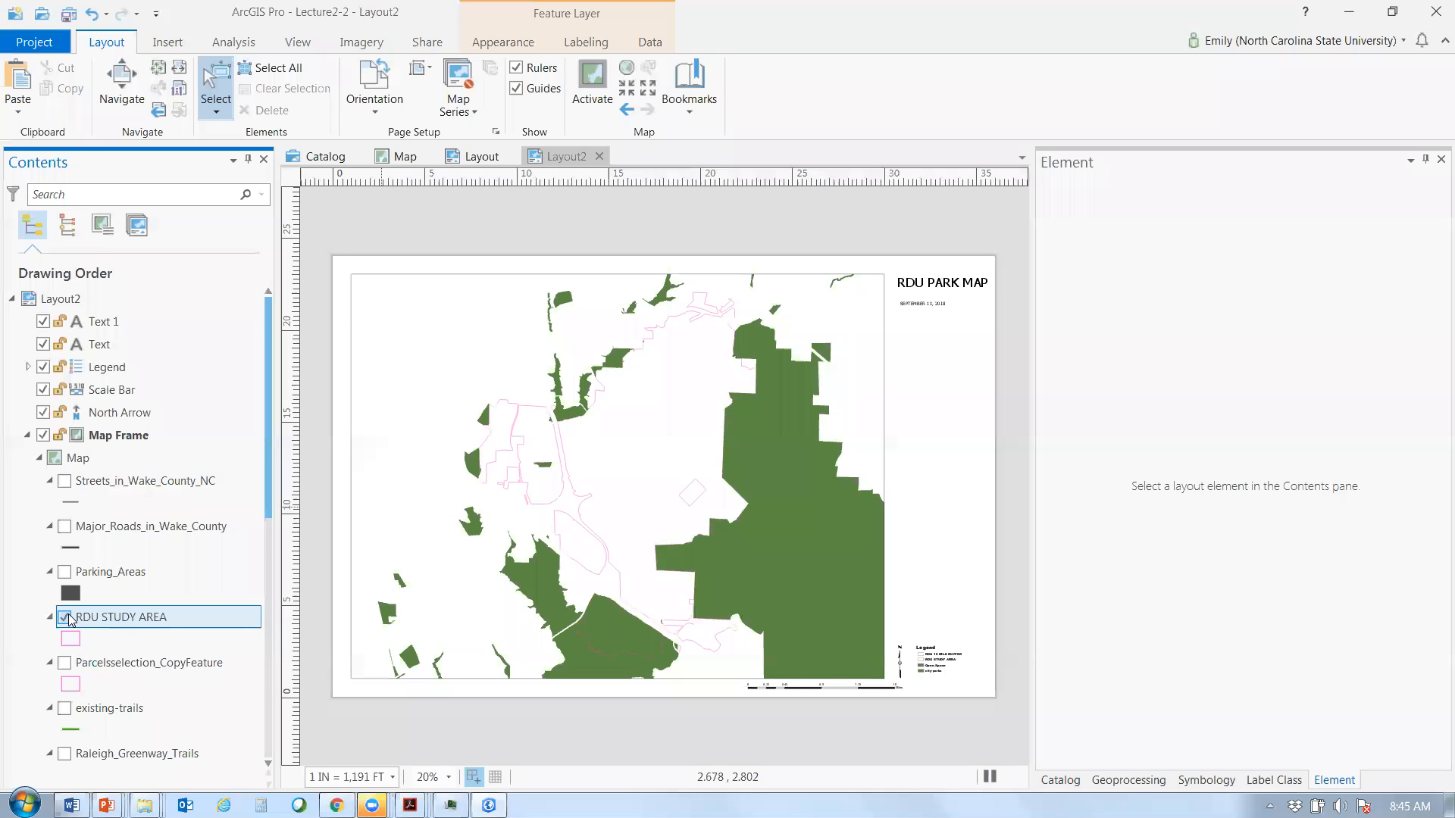
pyautogui.moveTo(107, 622); pyautogui.dragTo(114, 473)
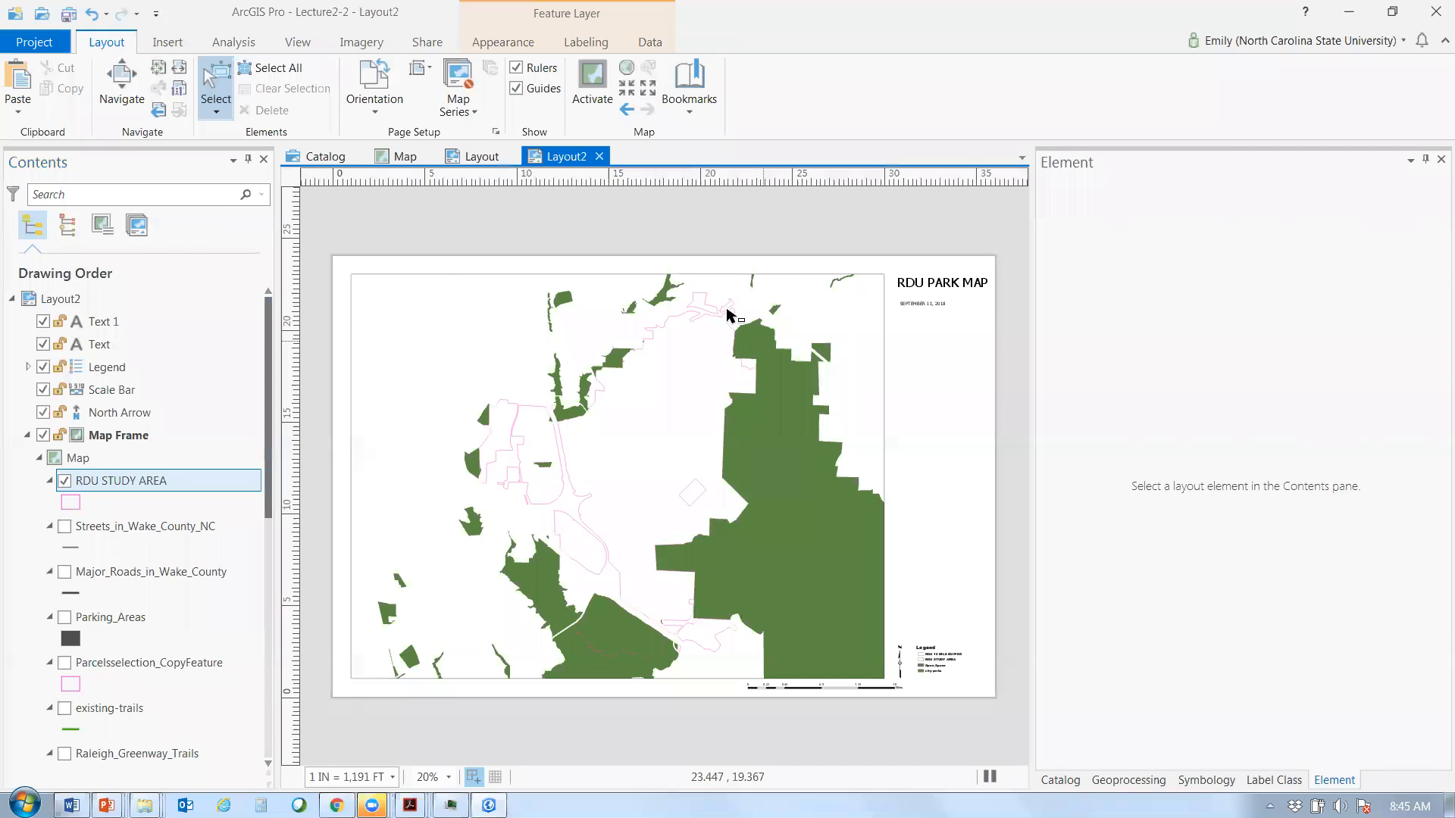
# - Set the map scale of Layout2 to 1 IN = 1,200 FT
pyautogui.click(392, 777)
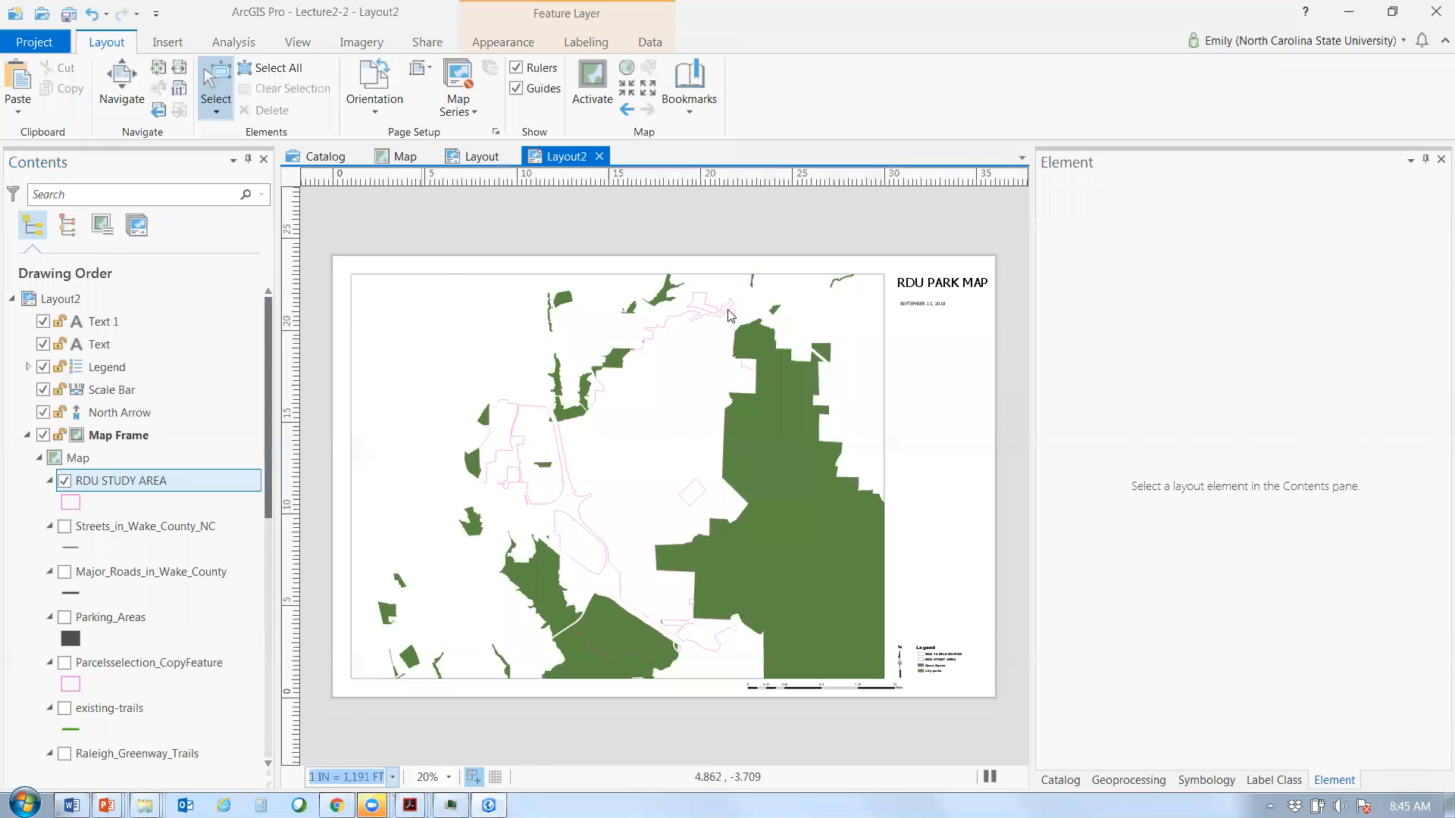
pyautogui.click(374, 778)
pyautogui.moveTo(375, 778); pyautogui.dragTo(347, 777)
pyautogui.write('1200')
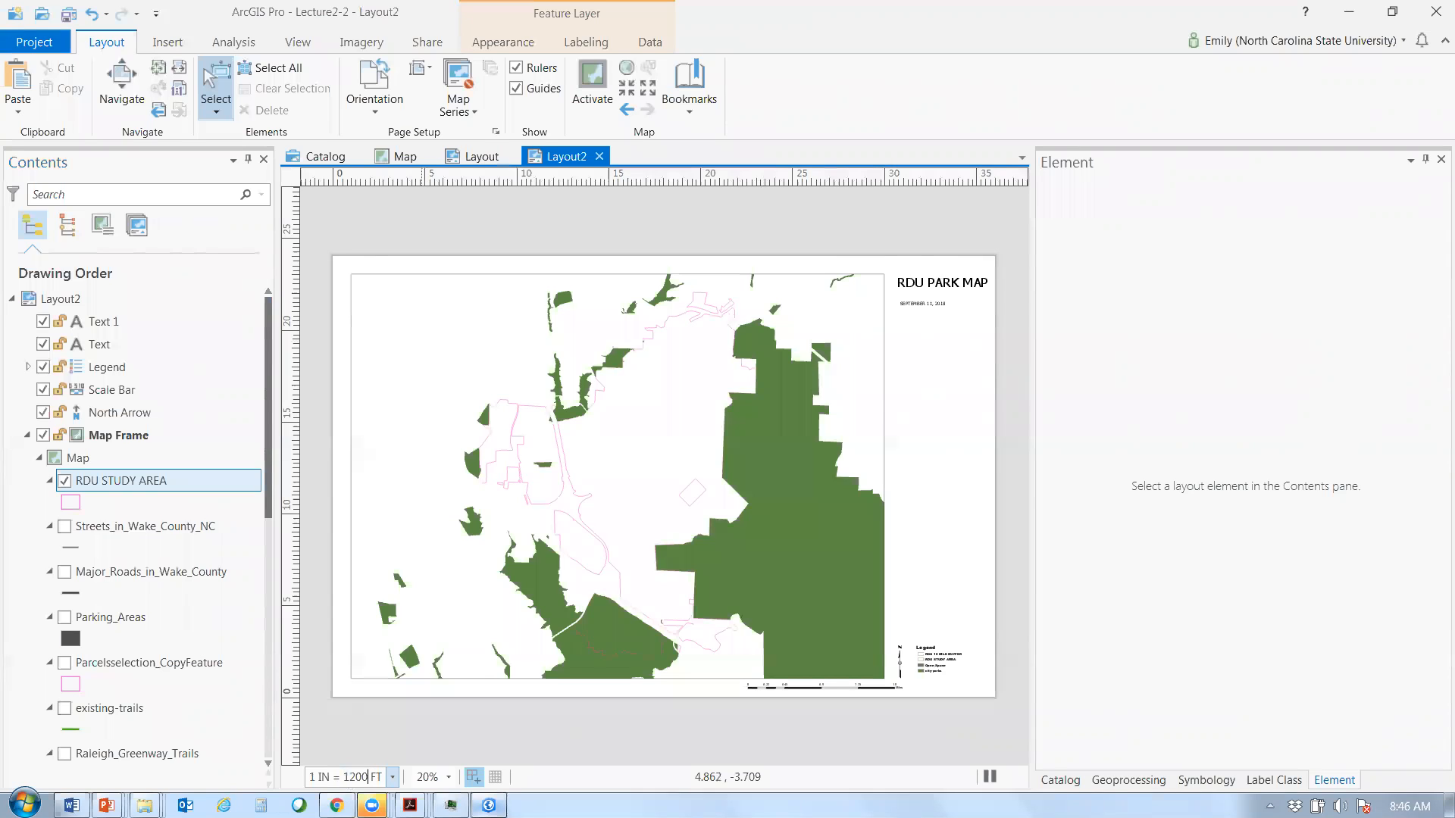
pyautogui.press('Return')
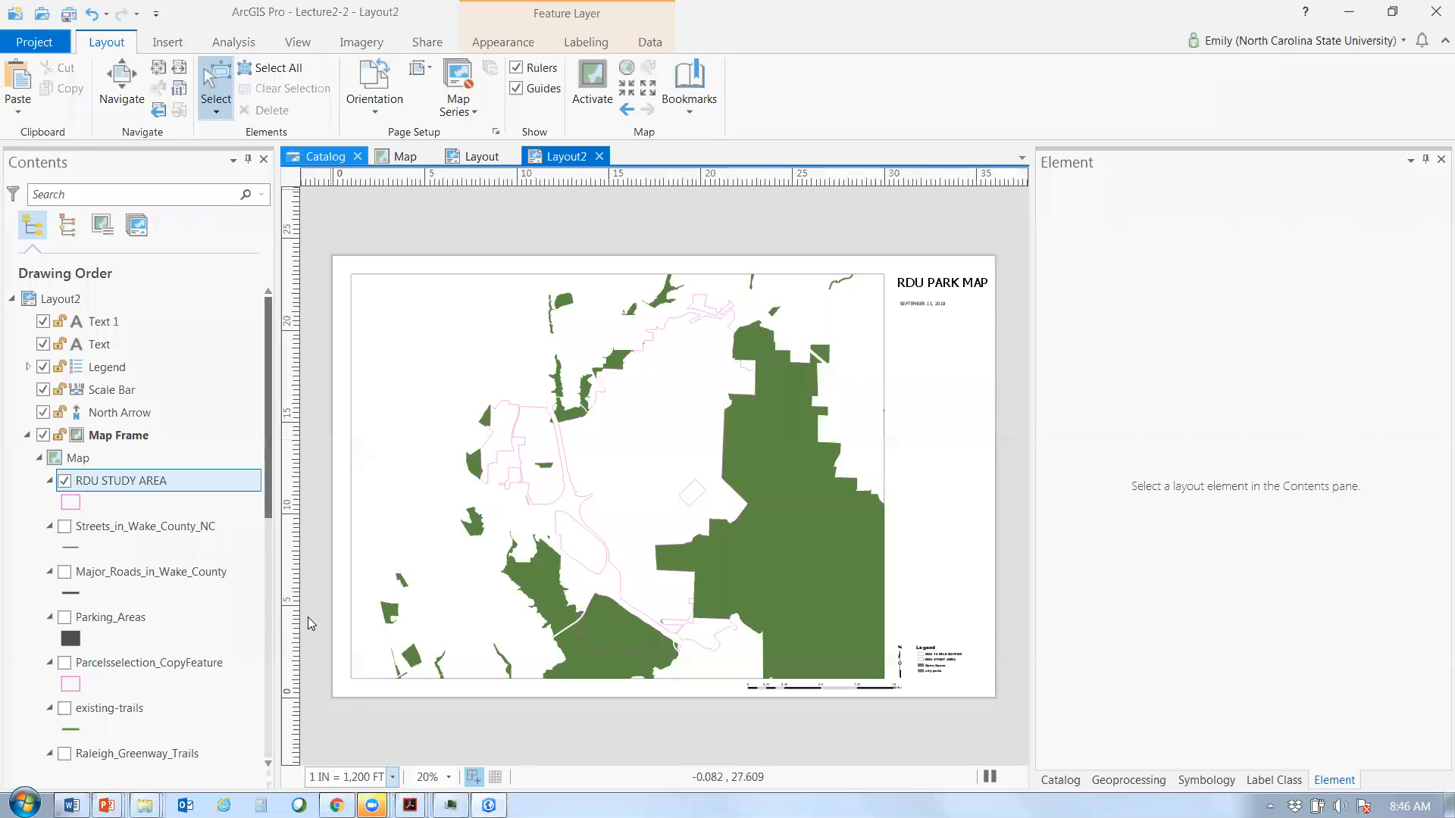
# - Switch to the Map view, turn off the city-parks layer and look through the rest of the layer list
pyautogui.click(405, 157)
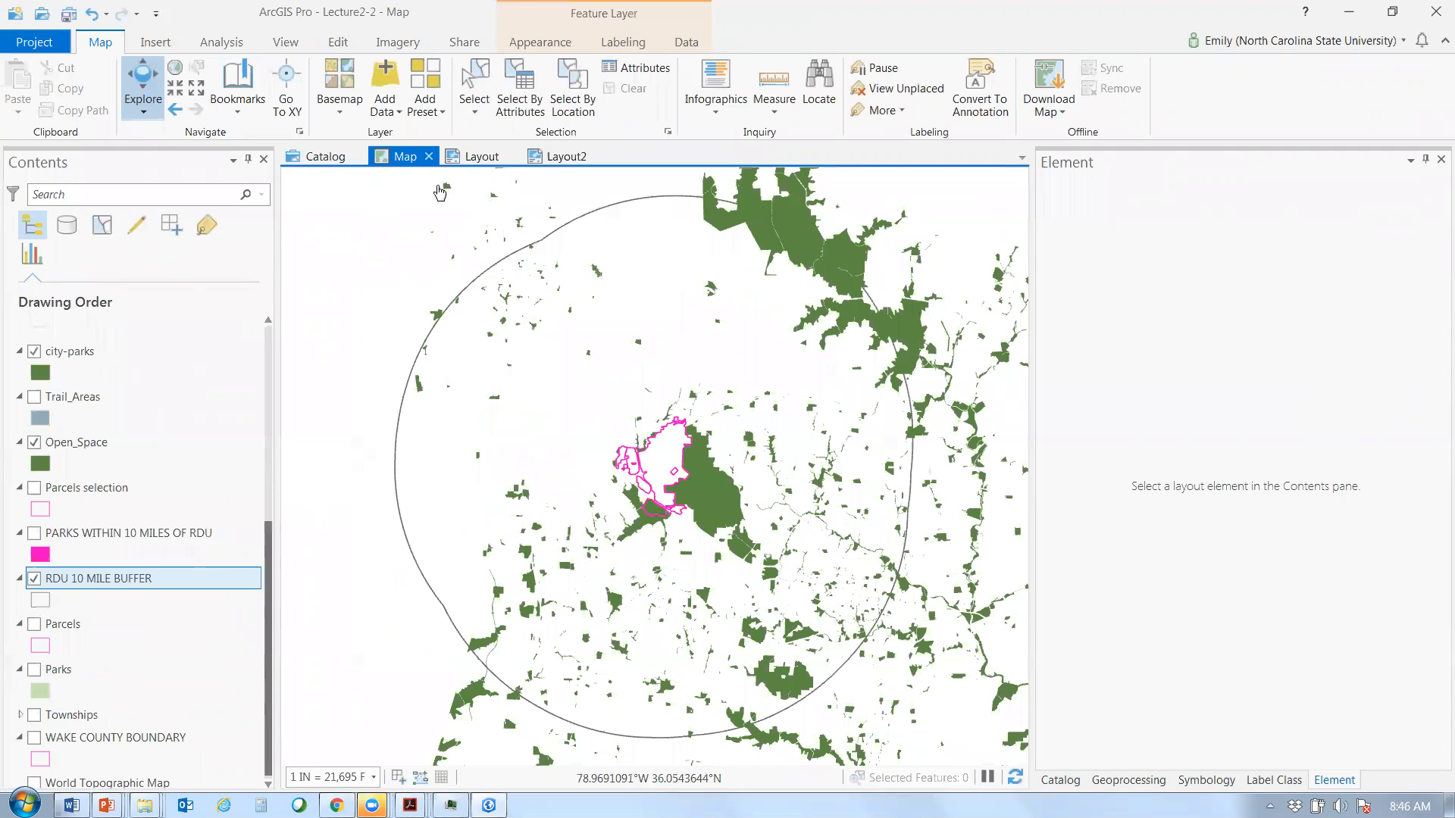
pyautogui.click(34, 351)
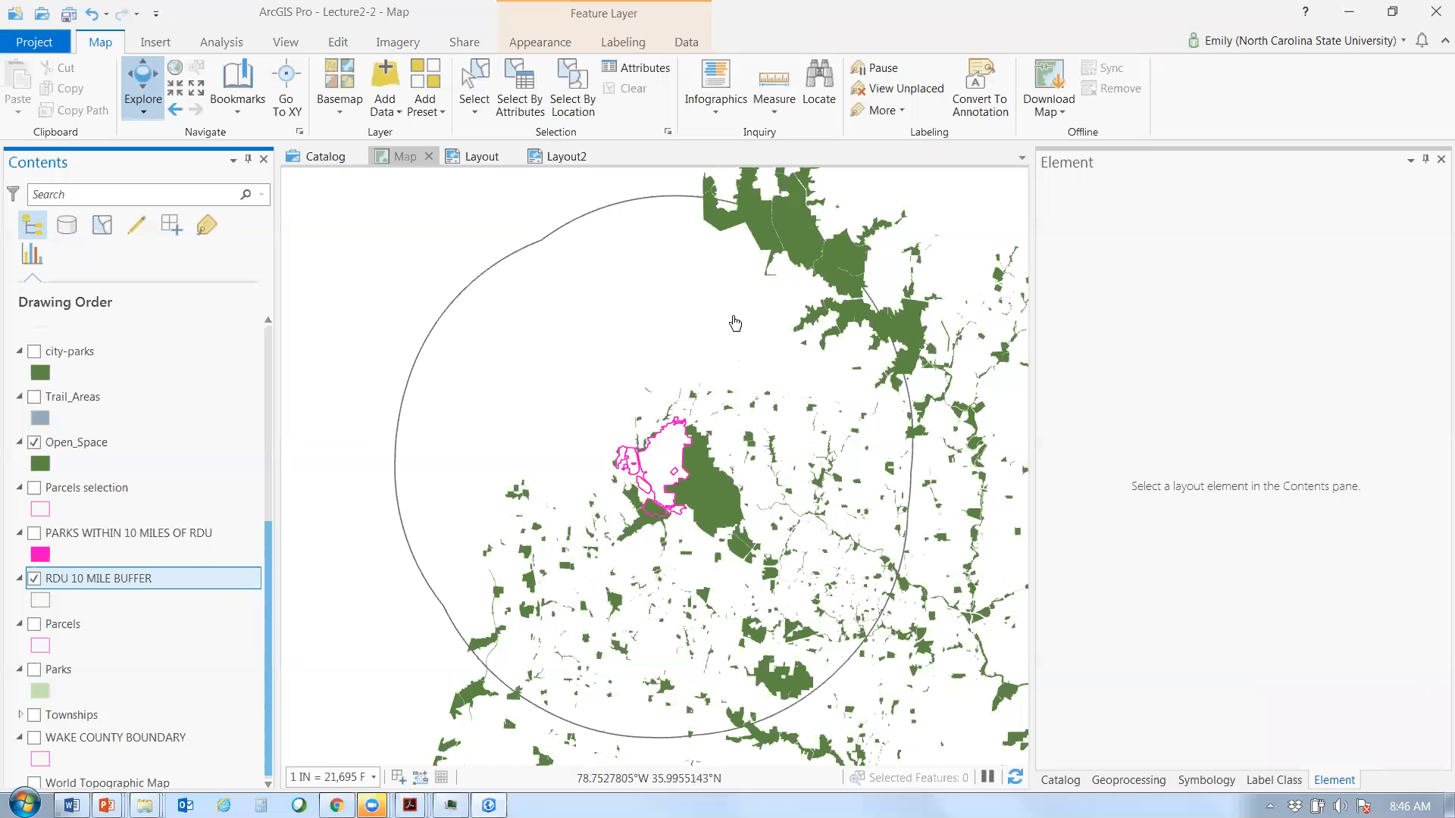
pyautogui.scroll(5, 271, 606)
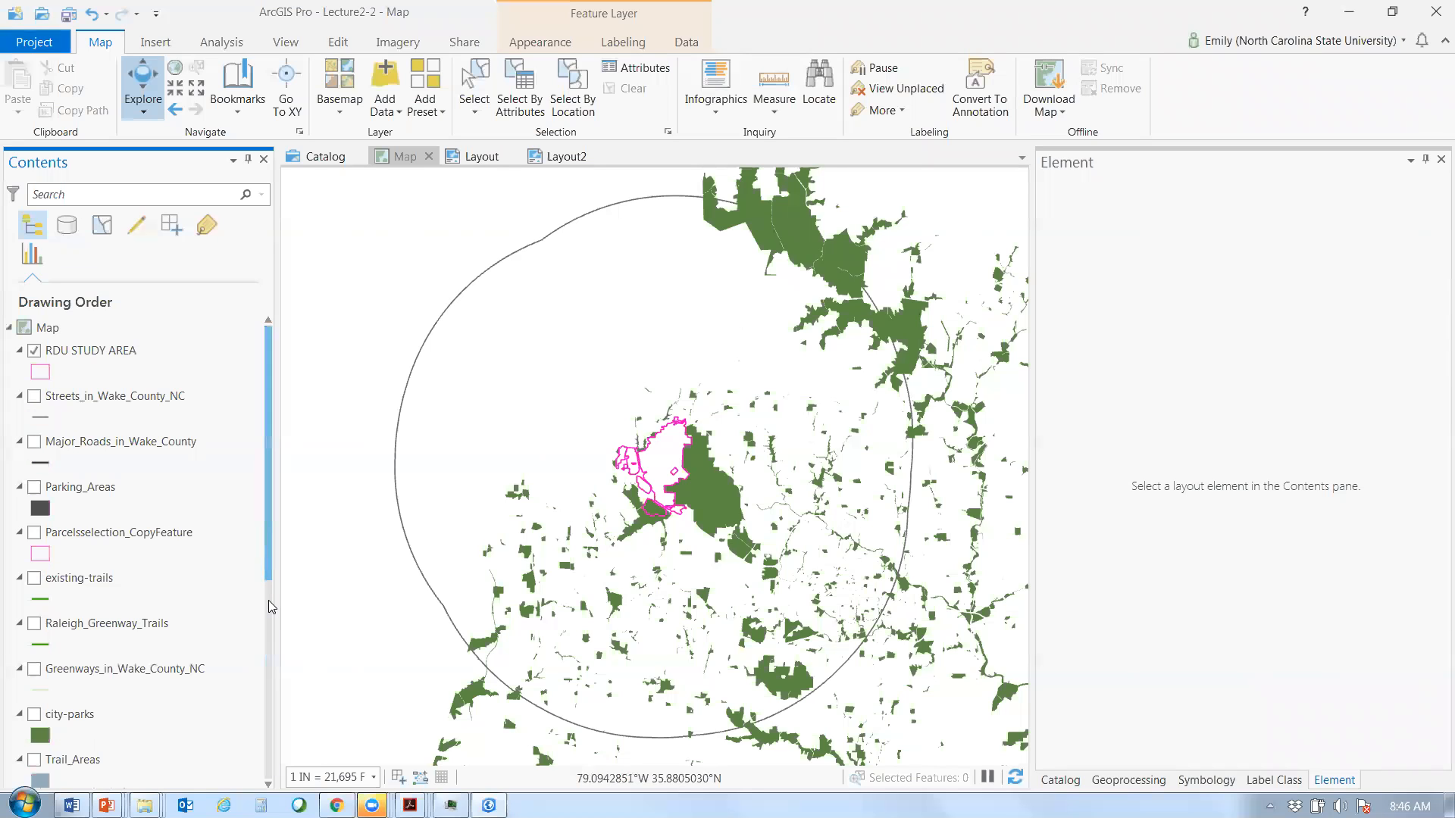
pyautogui.scroll(-5, 270, 607)
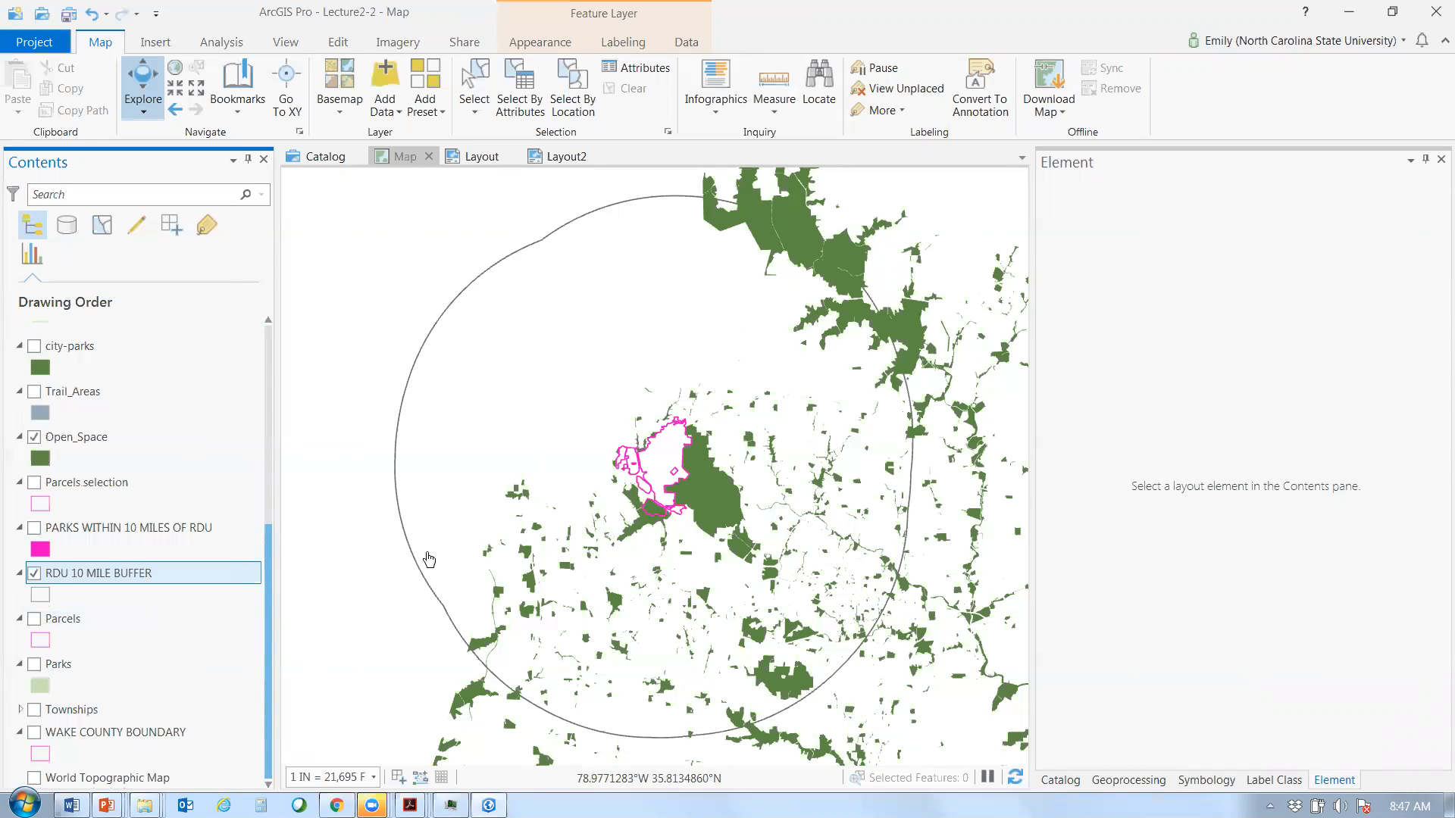
# - Switch to Chrome, look through the Parks and Recreation datasets on the Durham GIS Data portal, and return to ArcGIS Pro
pyautogui.click(339, 804)
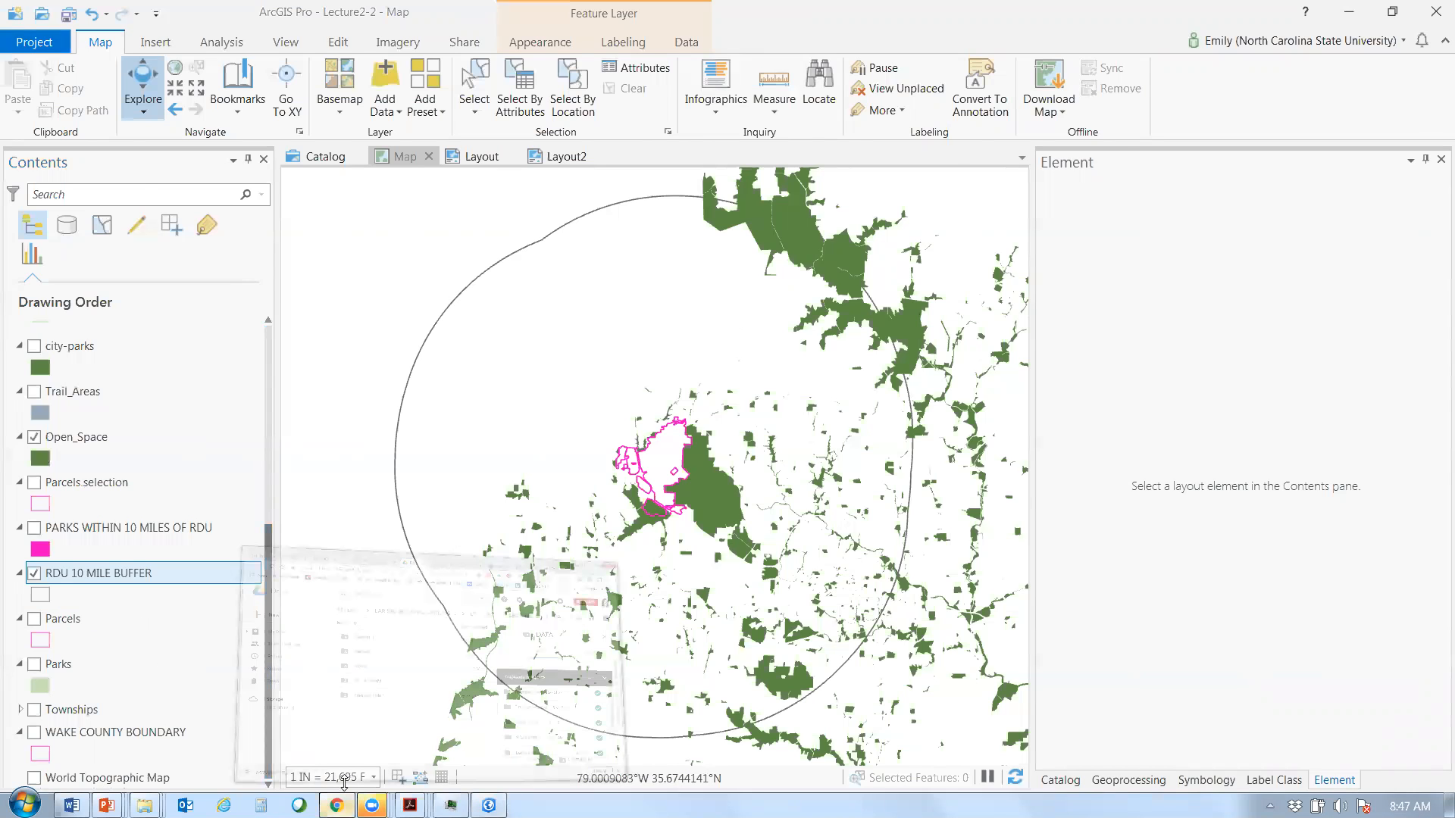
pyautogui.click(1069, 49)
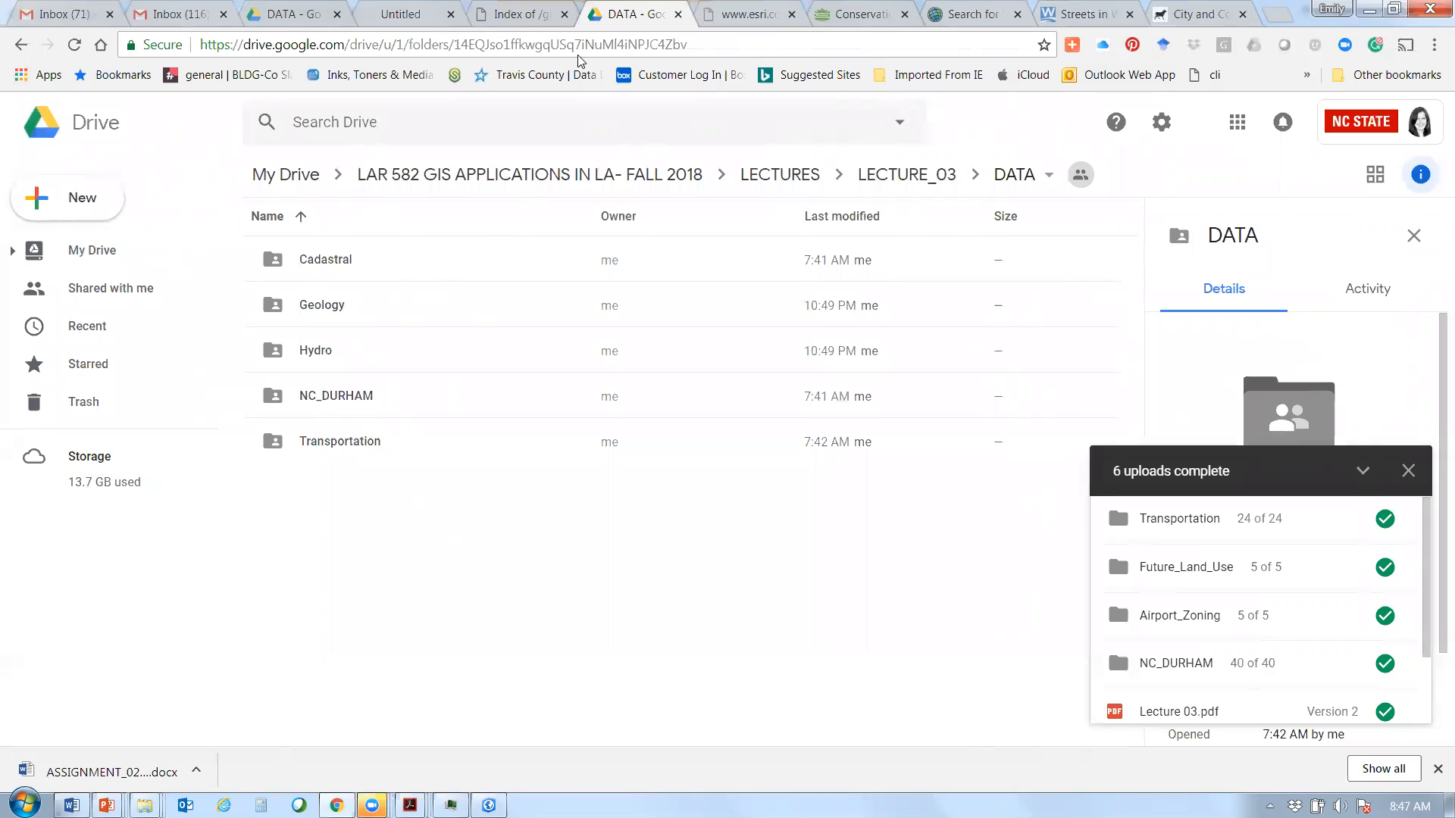
pyautogui.click(1084, 14)
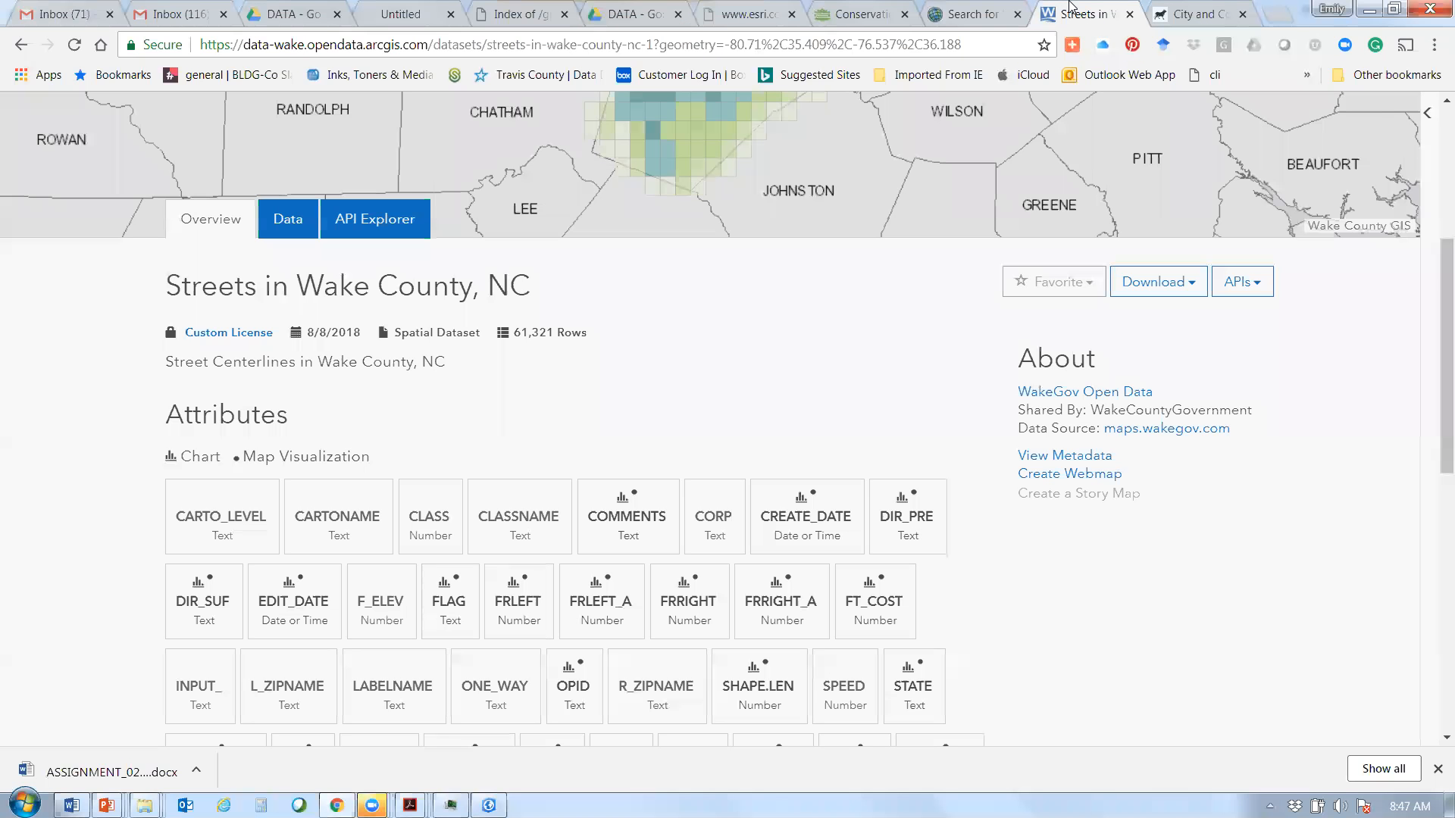
pyautogui.hotkey('ctrl', 'Tab')
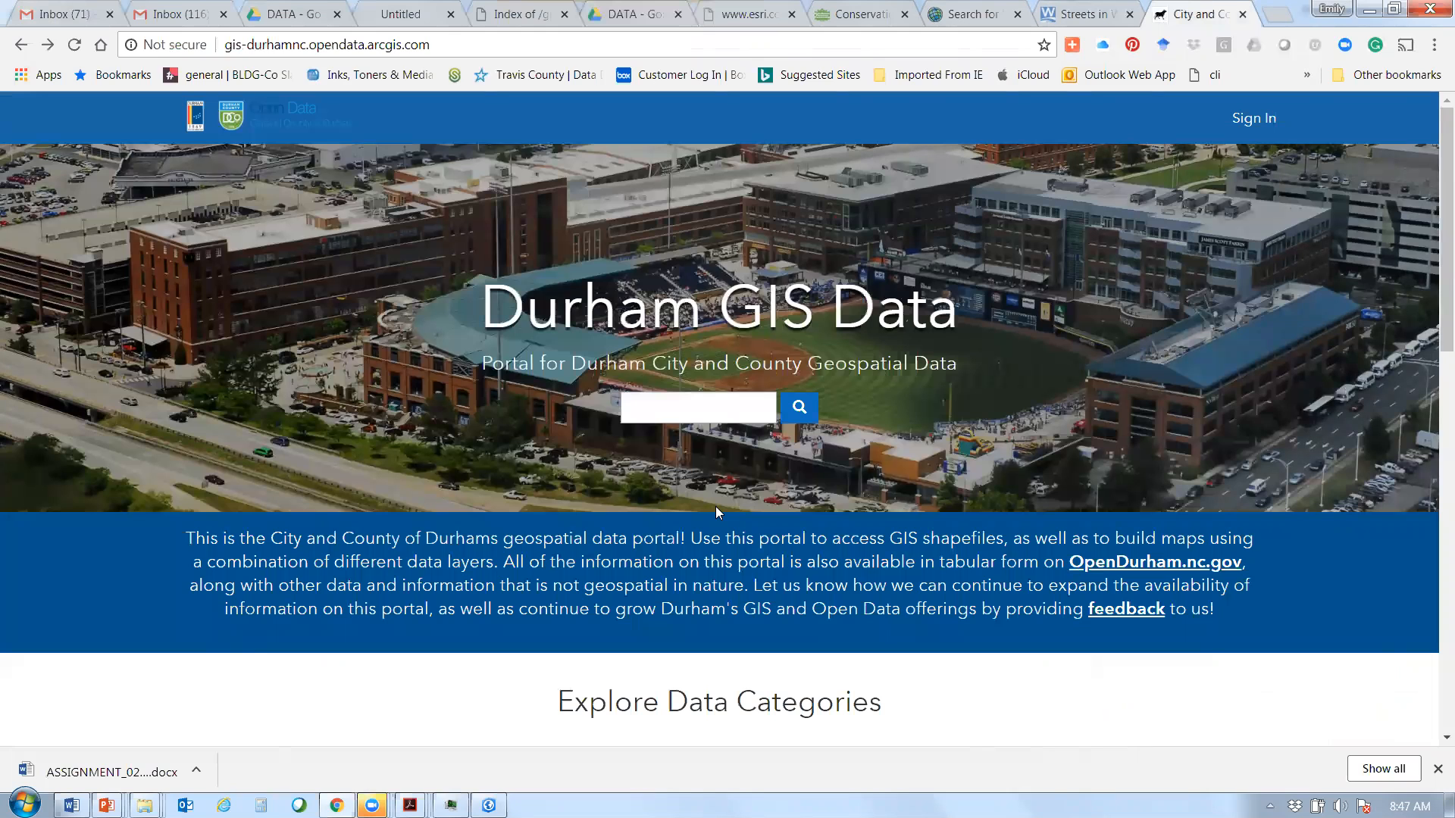
pyautogui.scroll(-6, 717, 512)
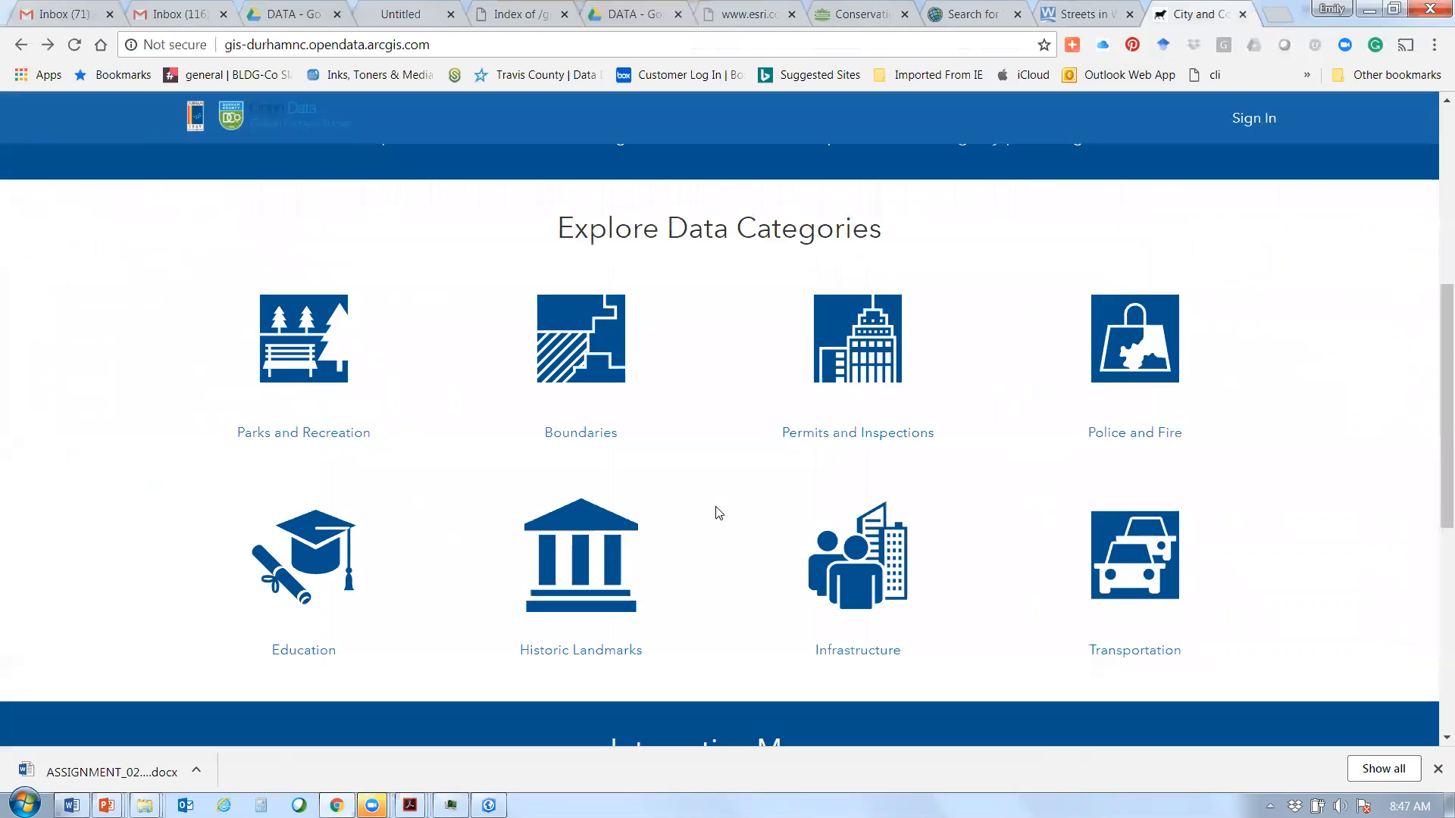
pyautogui.click(334, 415)
pyautogui.scroll(-1, 292, 476)
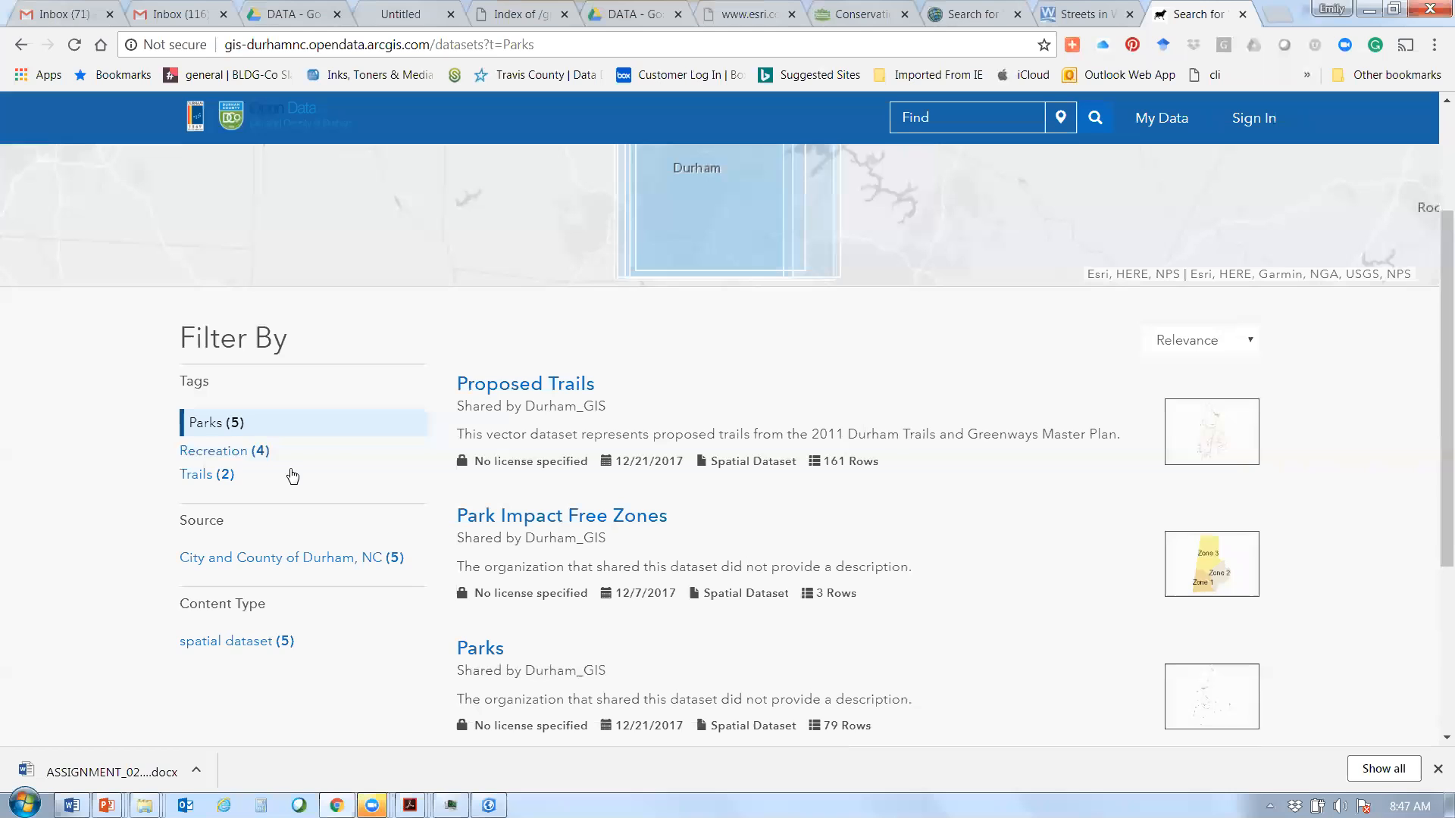
pyautogui.scroll(-3, 466, 443)
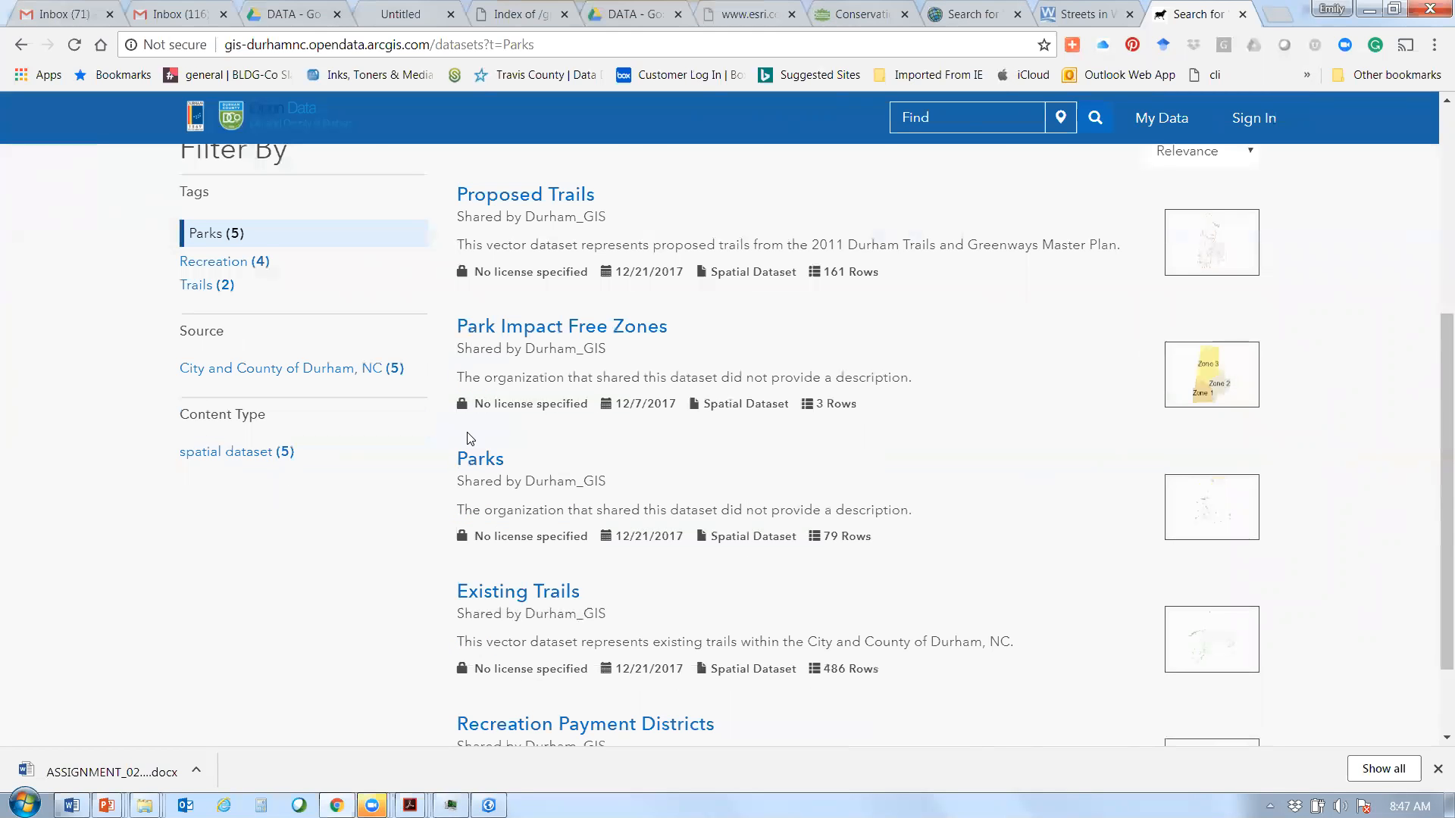
pyautogui.scroll(-1, 467, 438)
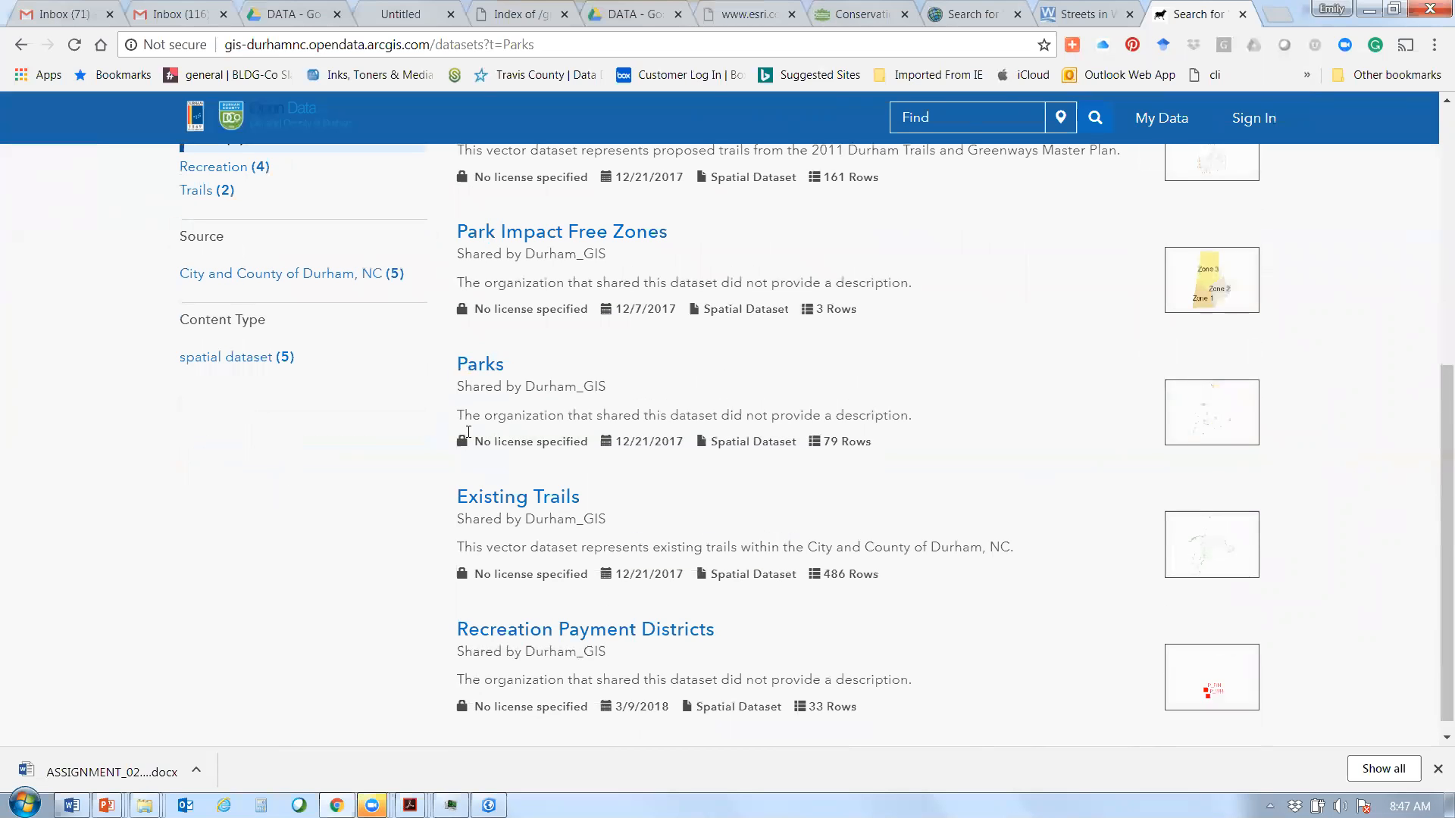
pyautogui.click(1367, 15)
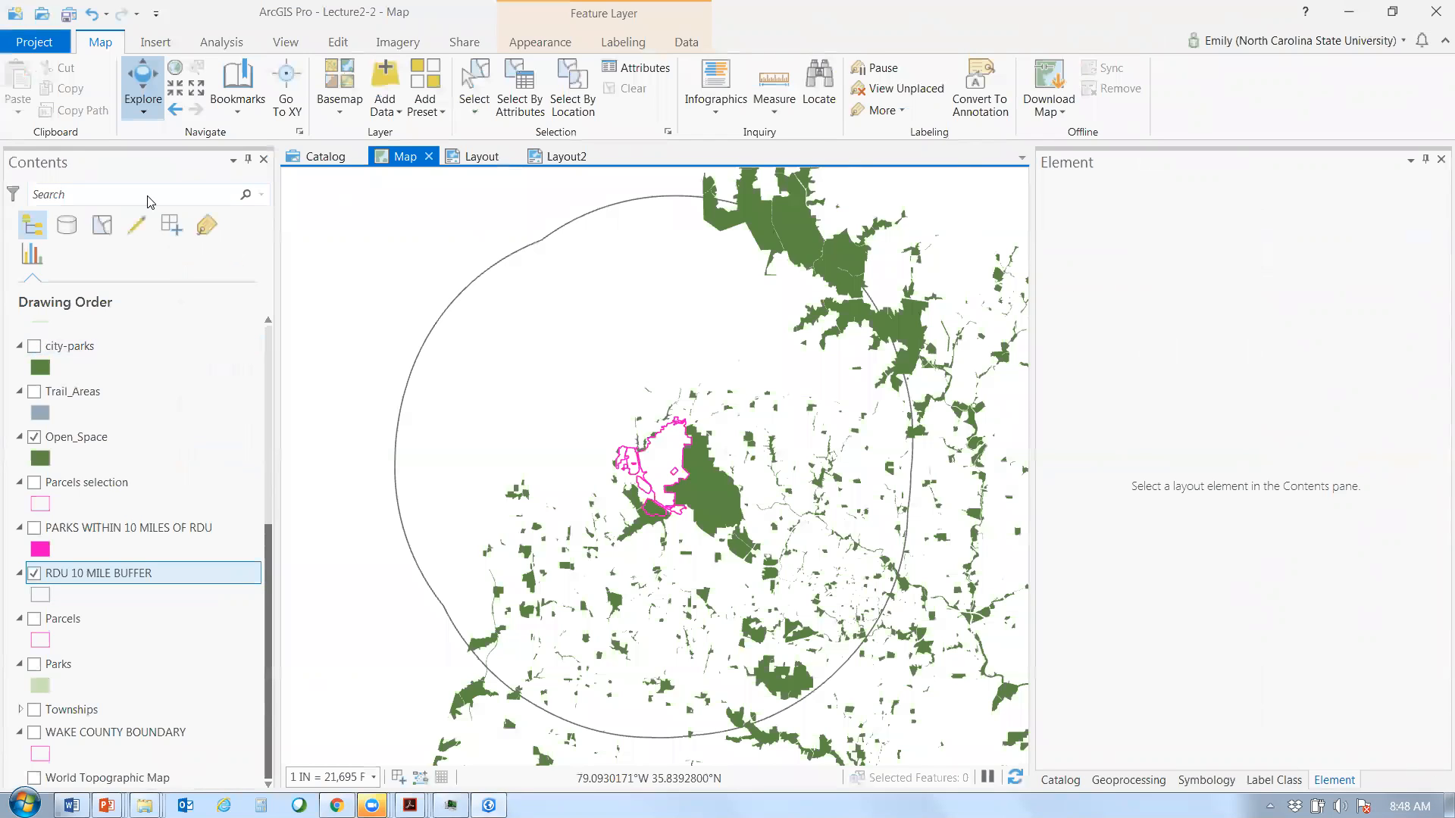
# - Start adding data to the map and browse to the folder D:\LAR_582_GIS\DATA\NC_DURHAM
pyautogui.click(385, 84)
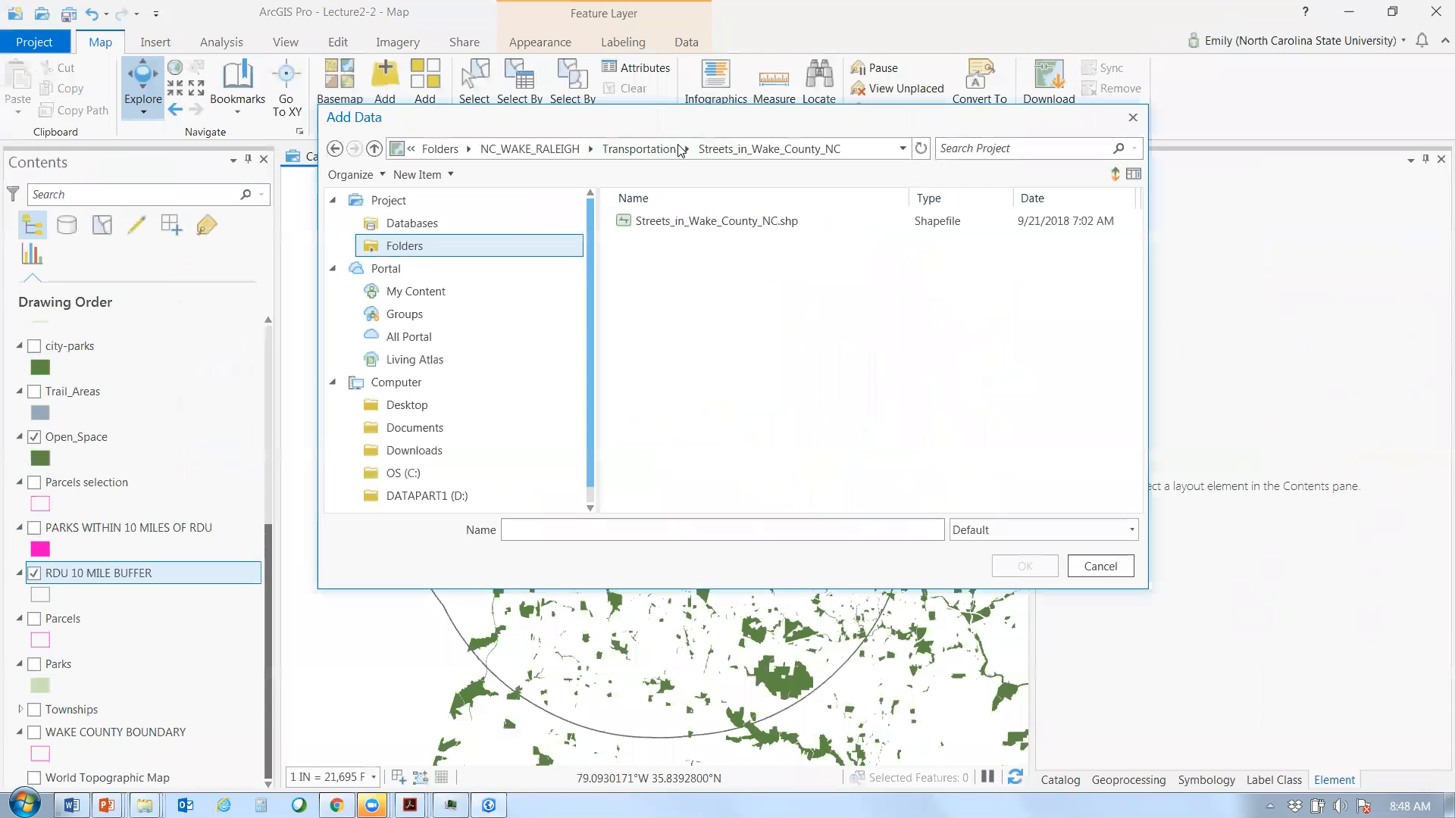
pyautogui.click(535, 150)
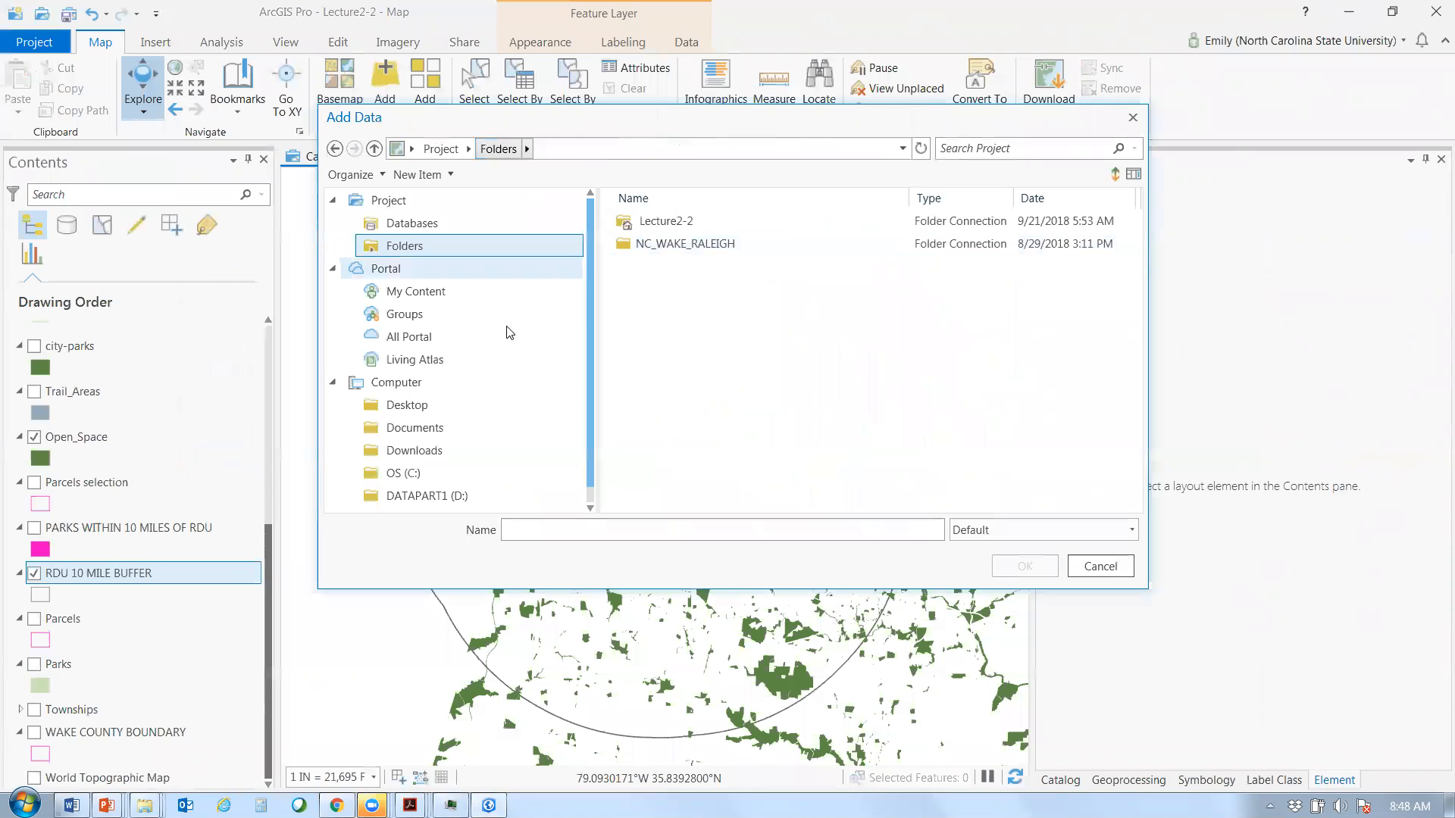
pyautogui.click(427, 496)
pyautogui.doubleClick(685, 455)
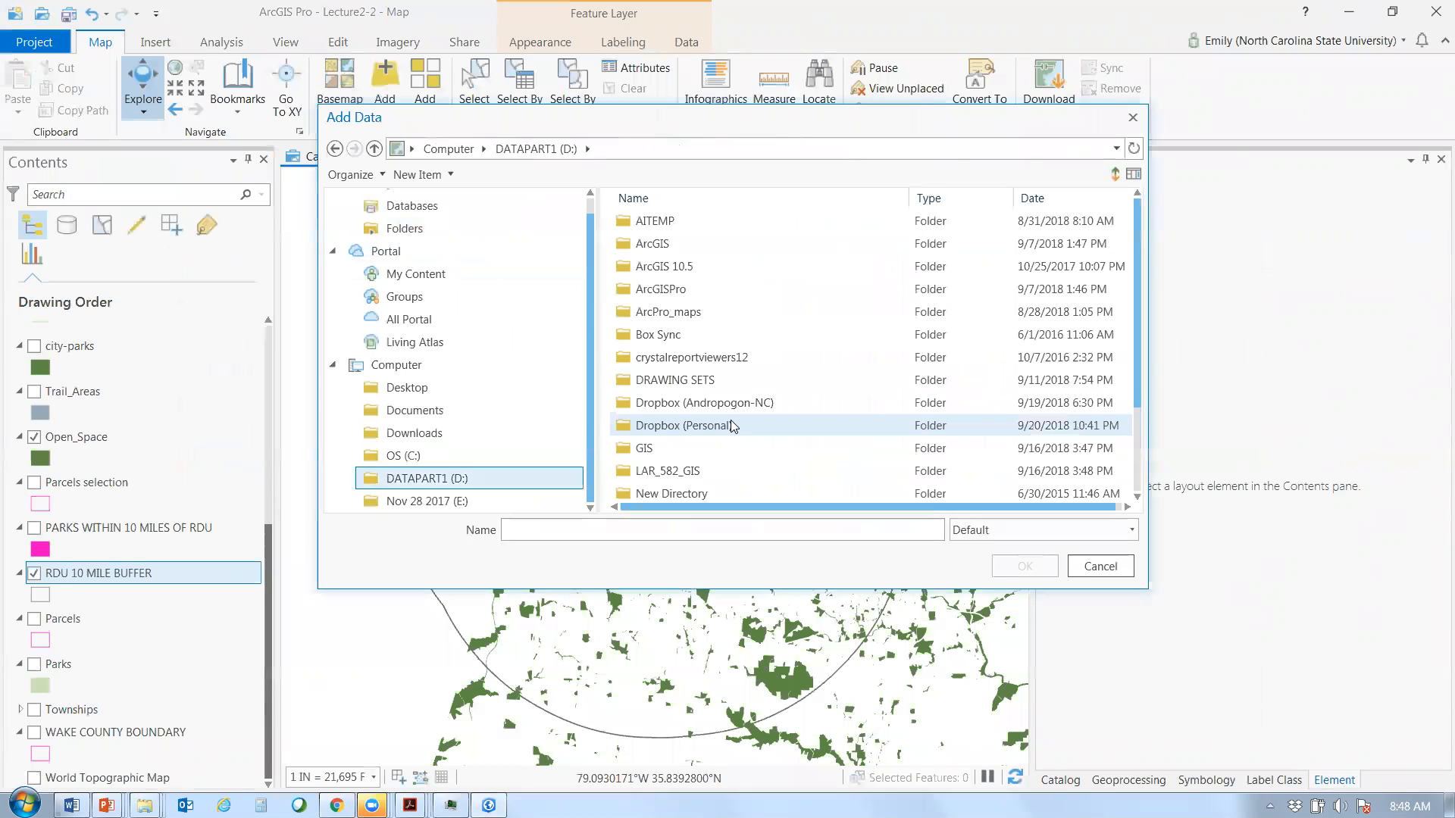
pyautogui.click(735, 472)
pyautogui.doubleClick(735, 472)
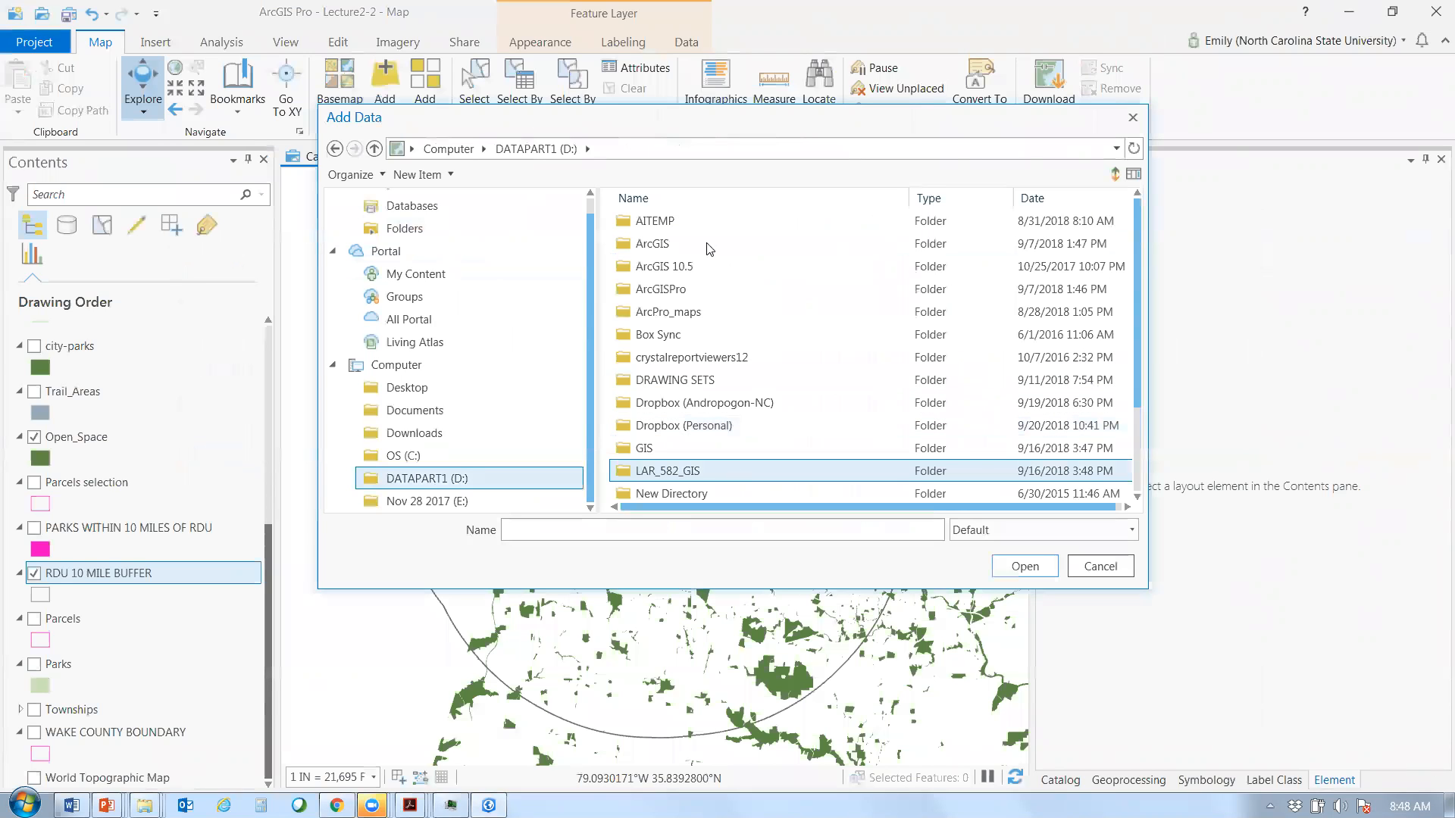
pyautogui.doubleClick(706, 243)
pyautogui.doubleClick(706, 243)
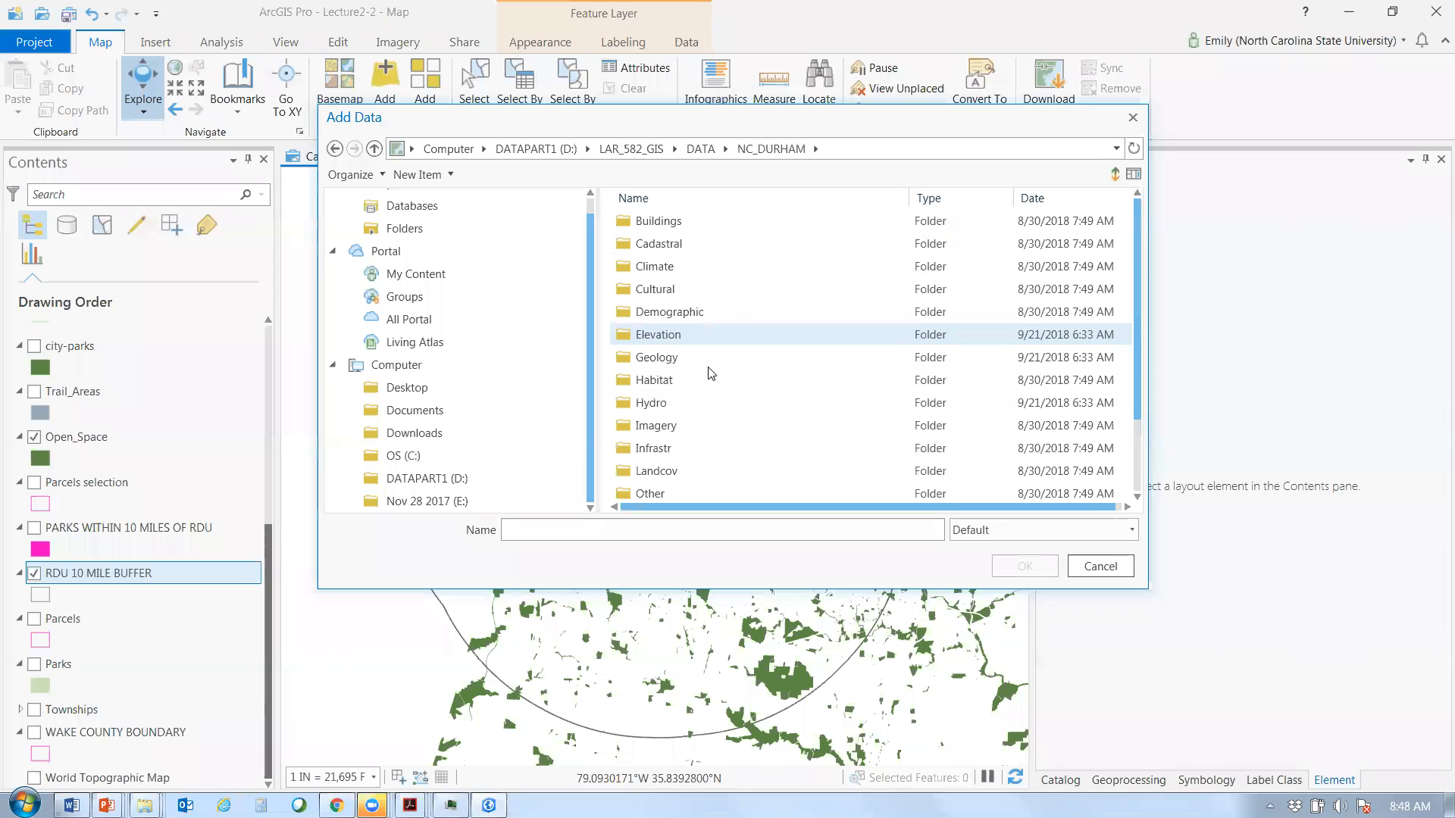
# - Add the shapefile city-parks.shp from Parks_rec\city-parks to the map
pyautogui.scroll(-2, 710, 373)
pyautogui.click(704, 429)
pyautogui.doubleClick(704, 429)
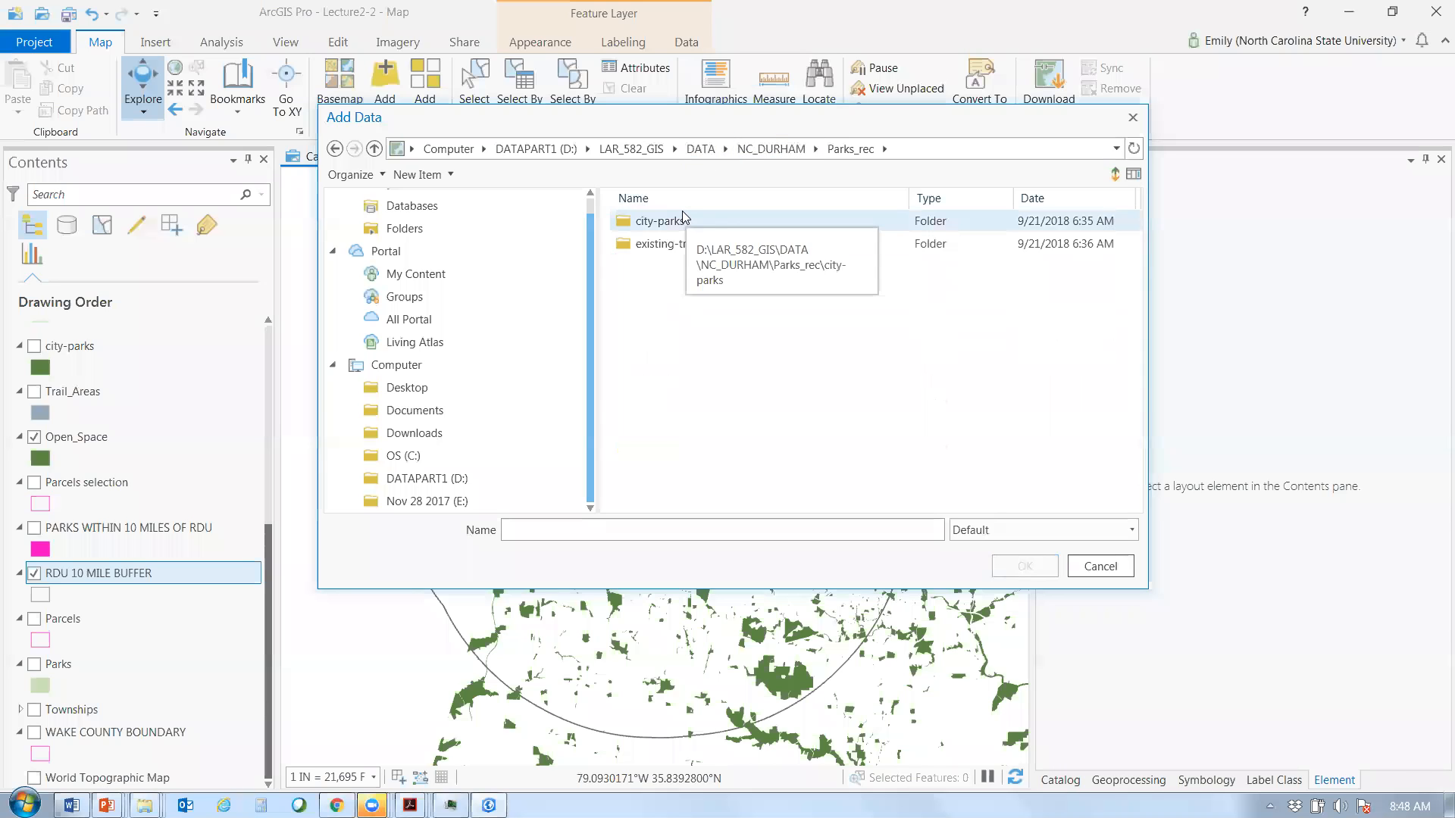
pyautogui.click(698, 229)
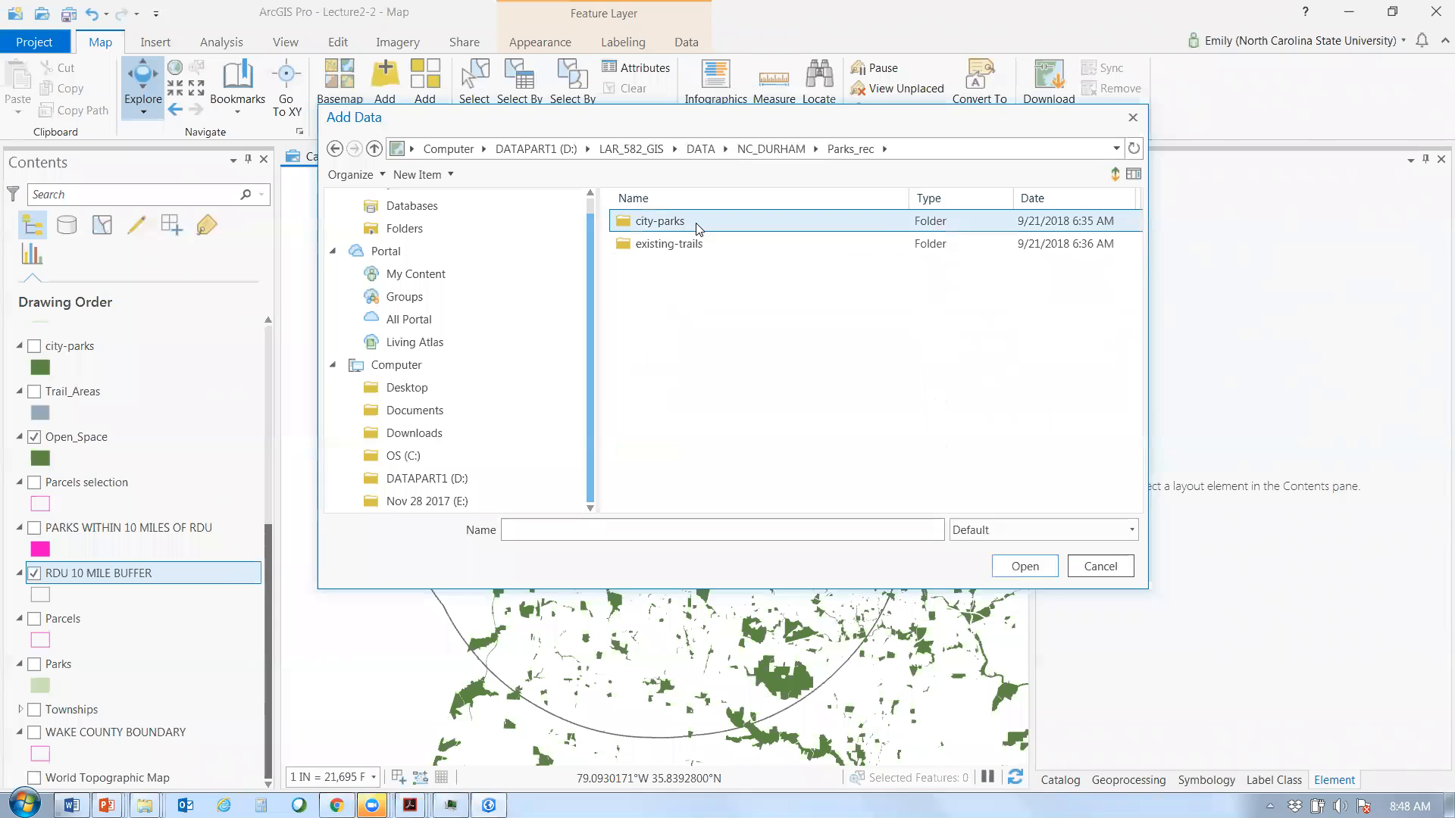
pyautogui.doubleClick(699, 227)
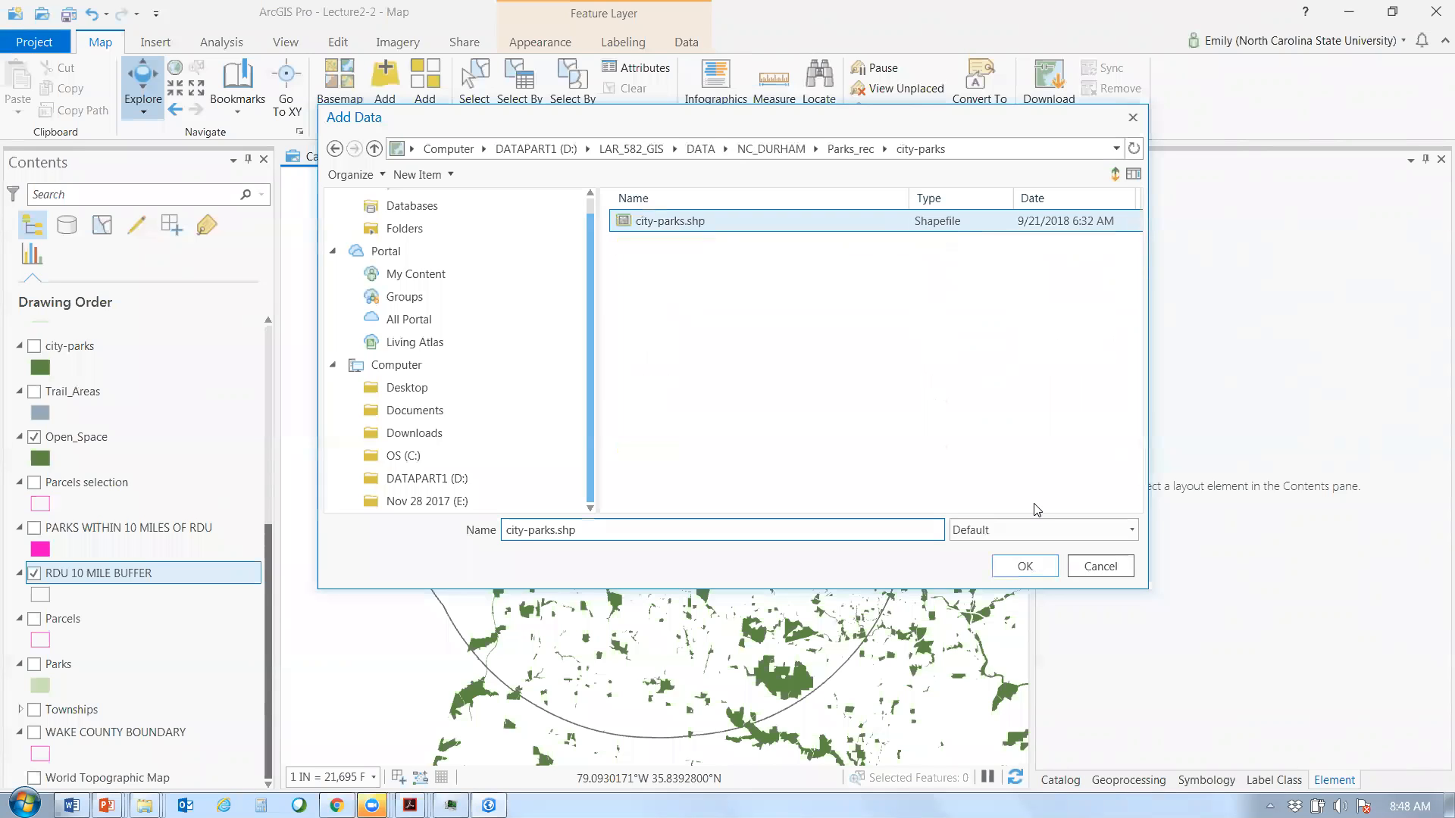
pyautogui.click(1039, 567)
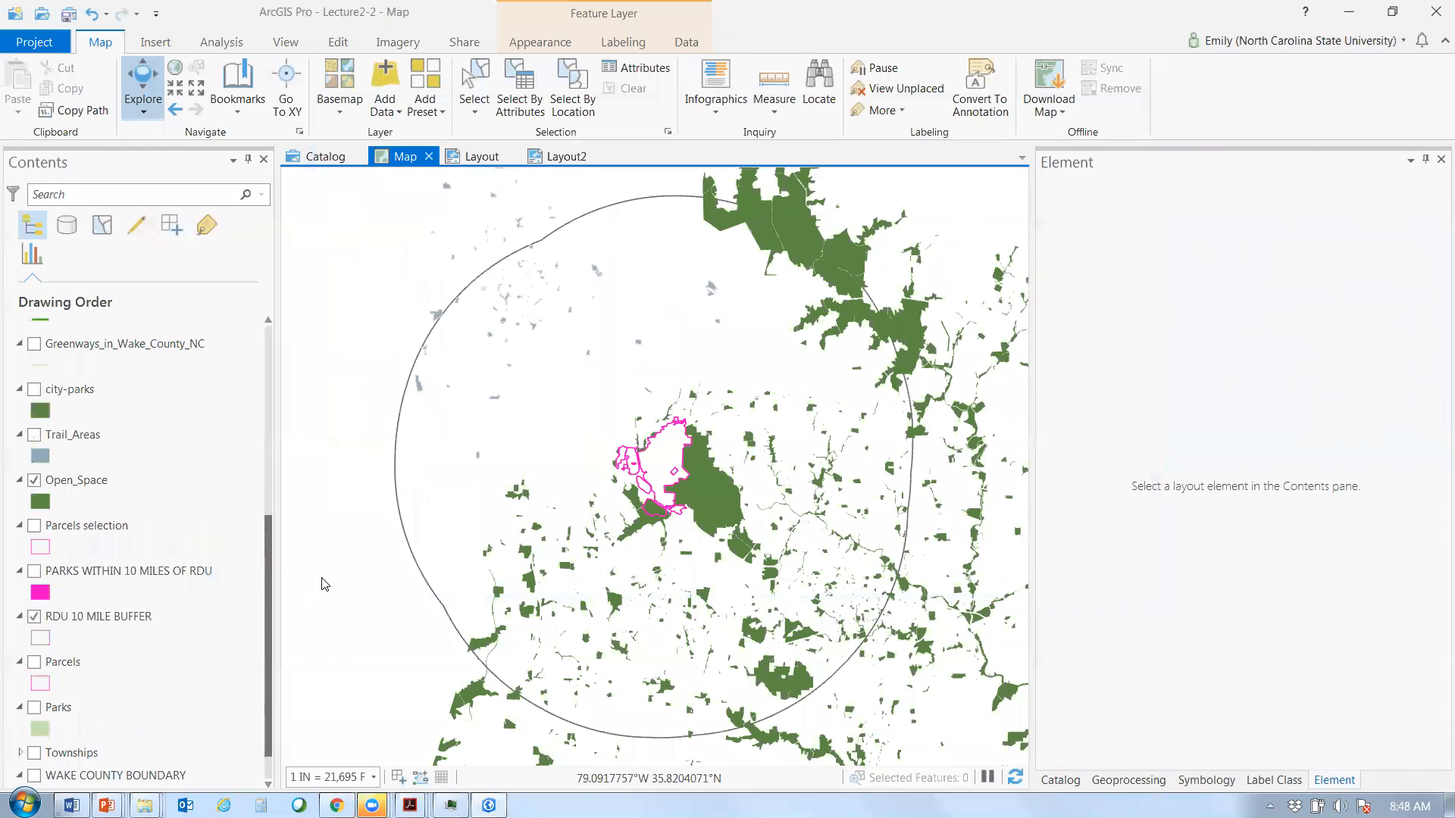
# - Open the symbol properties of the newly added city-parks layer and choose a yellowish green fill colour
pyautogui.moveTo(268, 569); pyautogui.dragTo(255, 312)
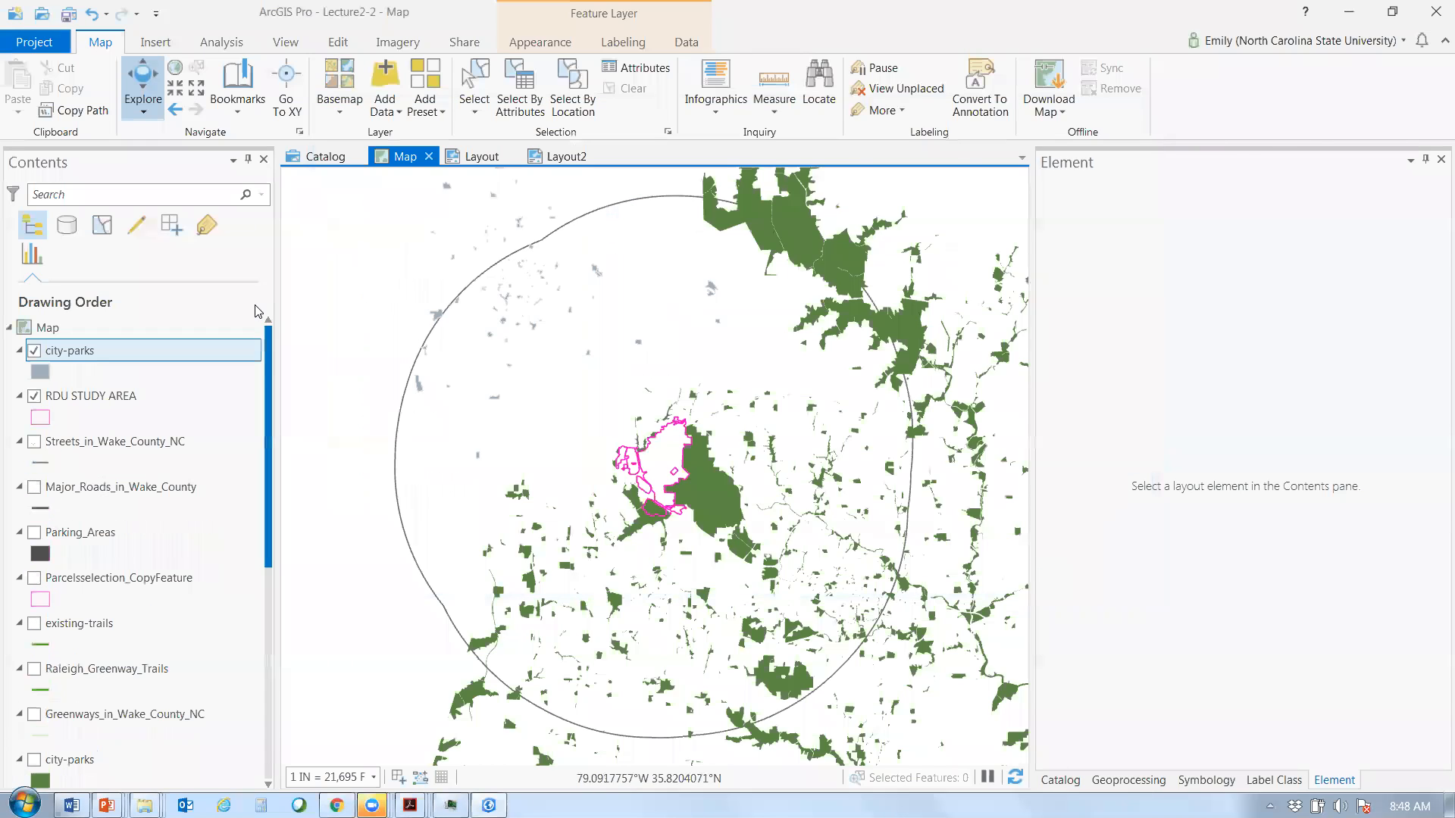
pyautogui.click(58, 370)
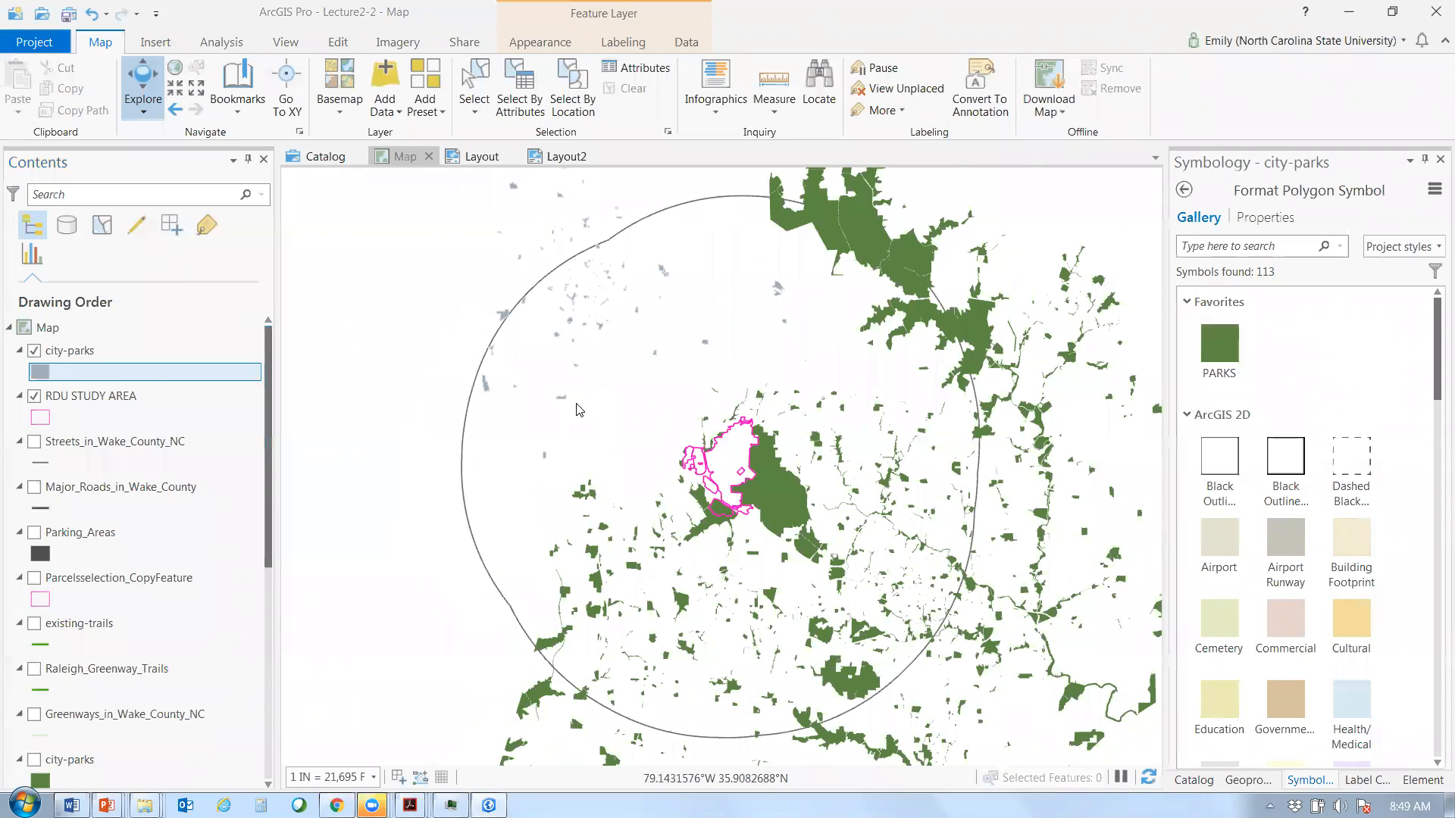
pyautogui.click(38, 374)
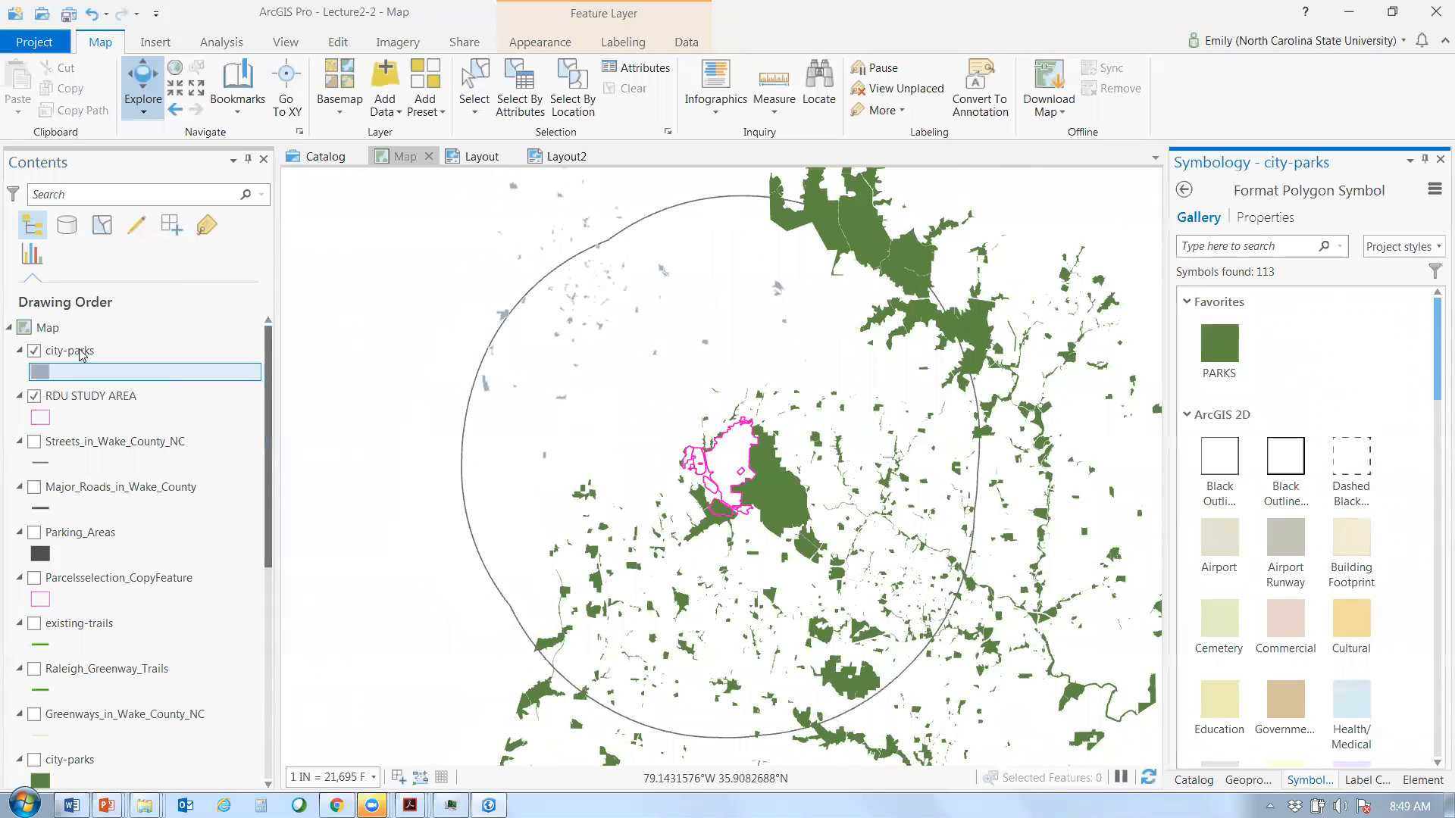
pyautogui.click(47, 373)
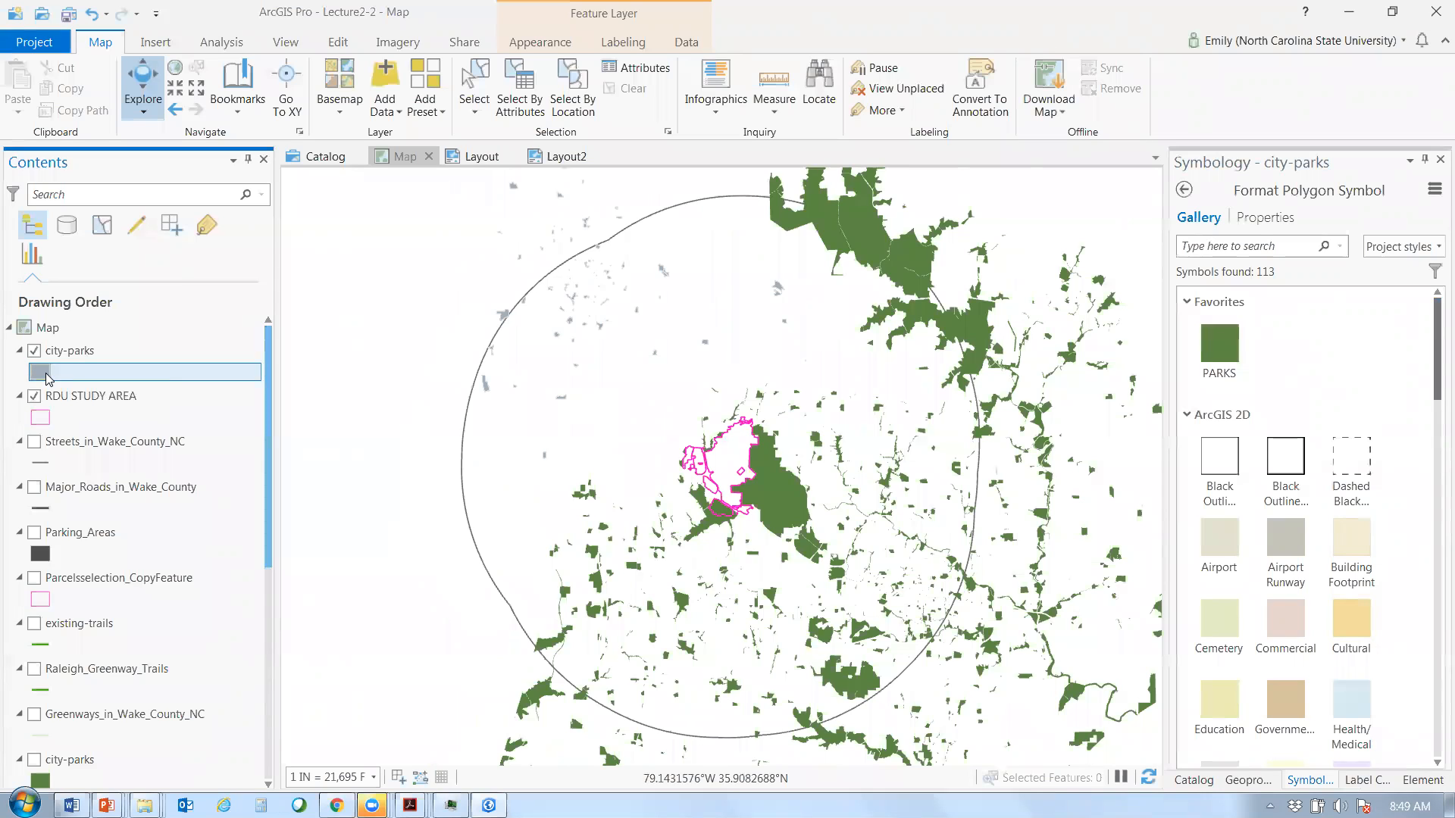
pyautogui.rightClick(76, 377)
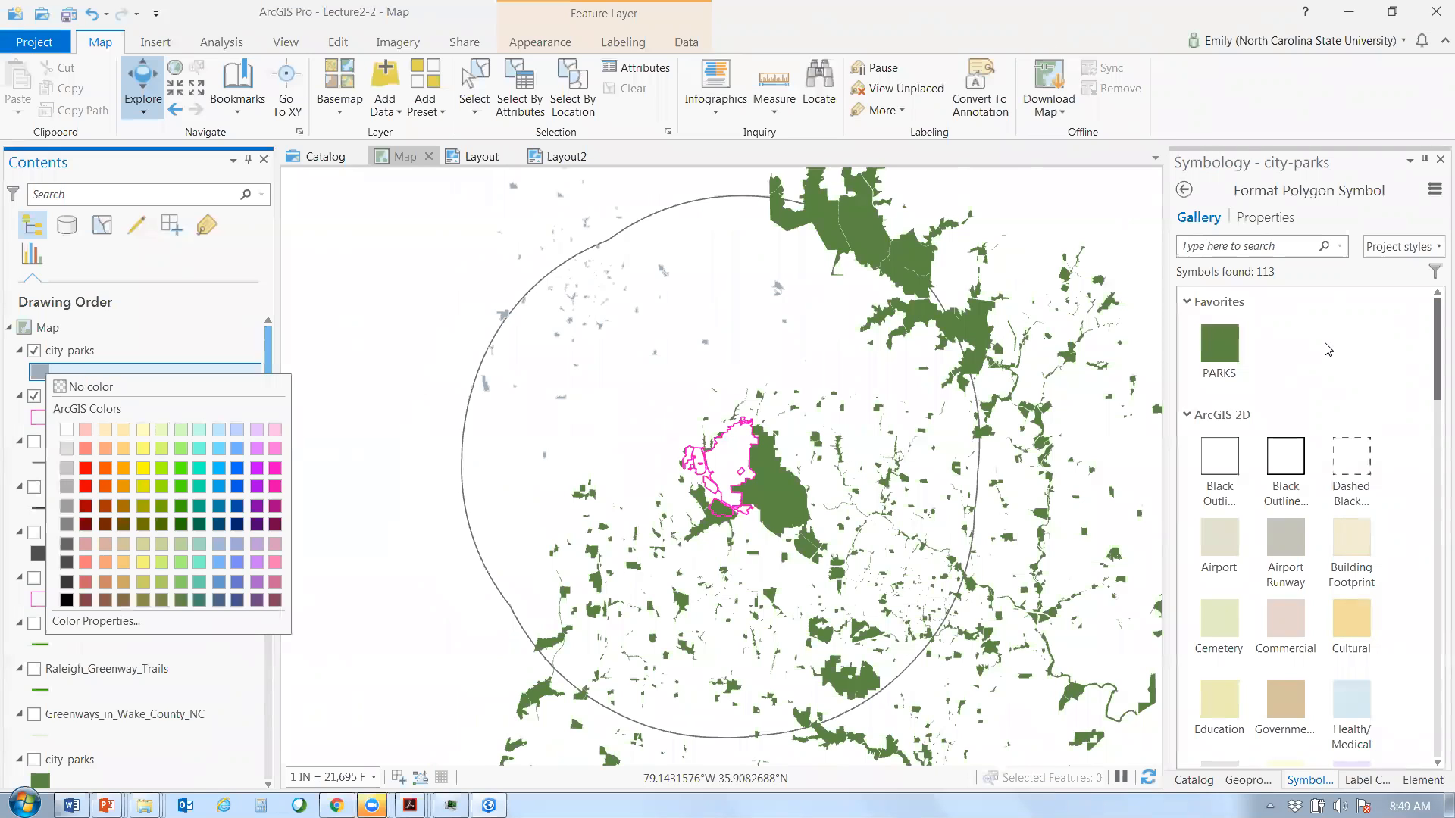
pyautogui.click(1328, 349)
pyautogui.click(1270, 219)
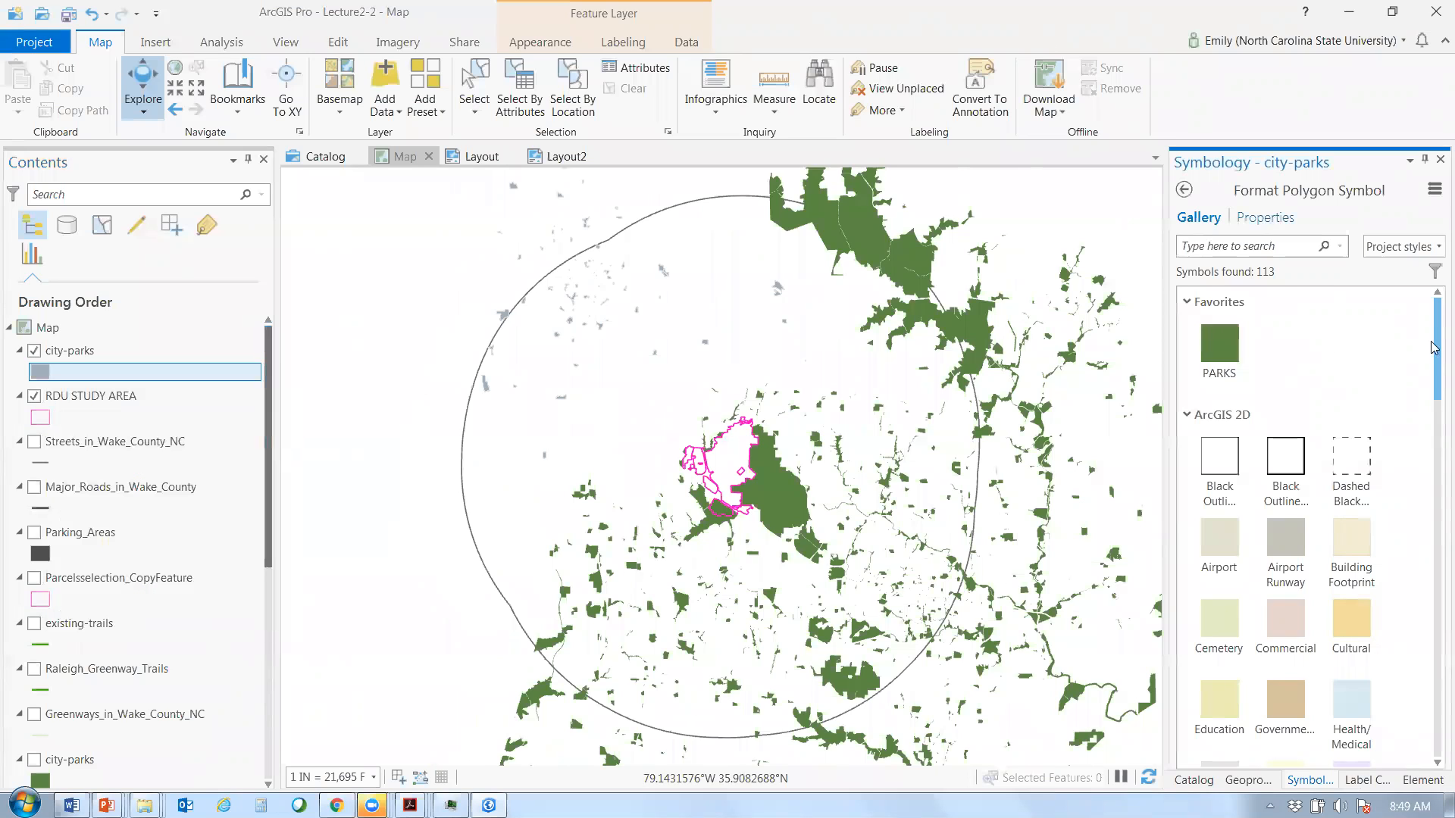
pyautogui.click(1433, 339)
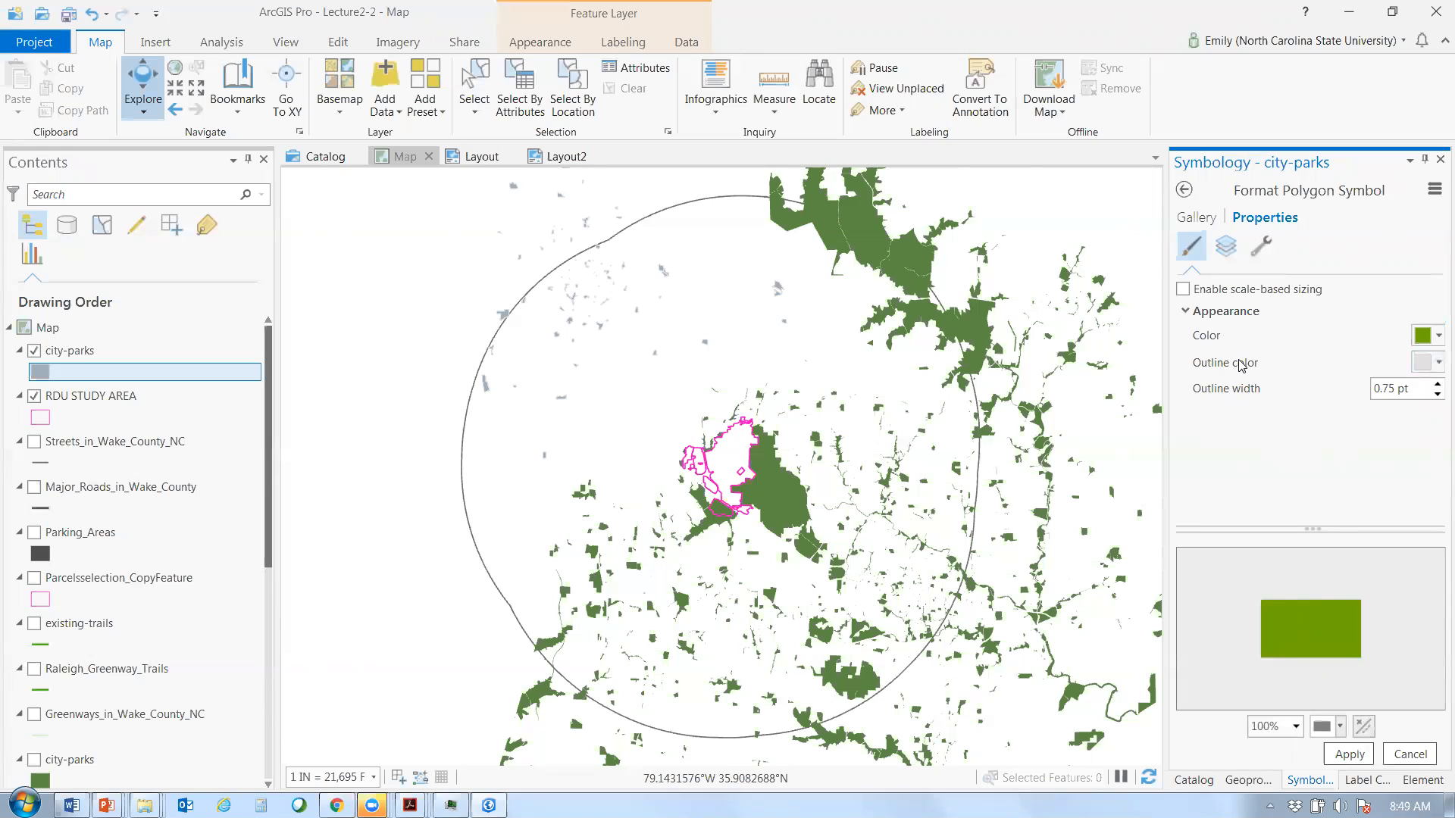
# - Set the city-parks symbol's outline to No color and apply the symbol changes to the layer
pyautogui.click(1432, 397)
pyautogui.click(1428, 362)
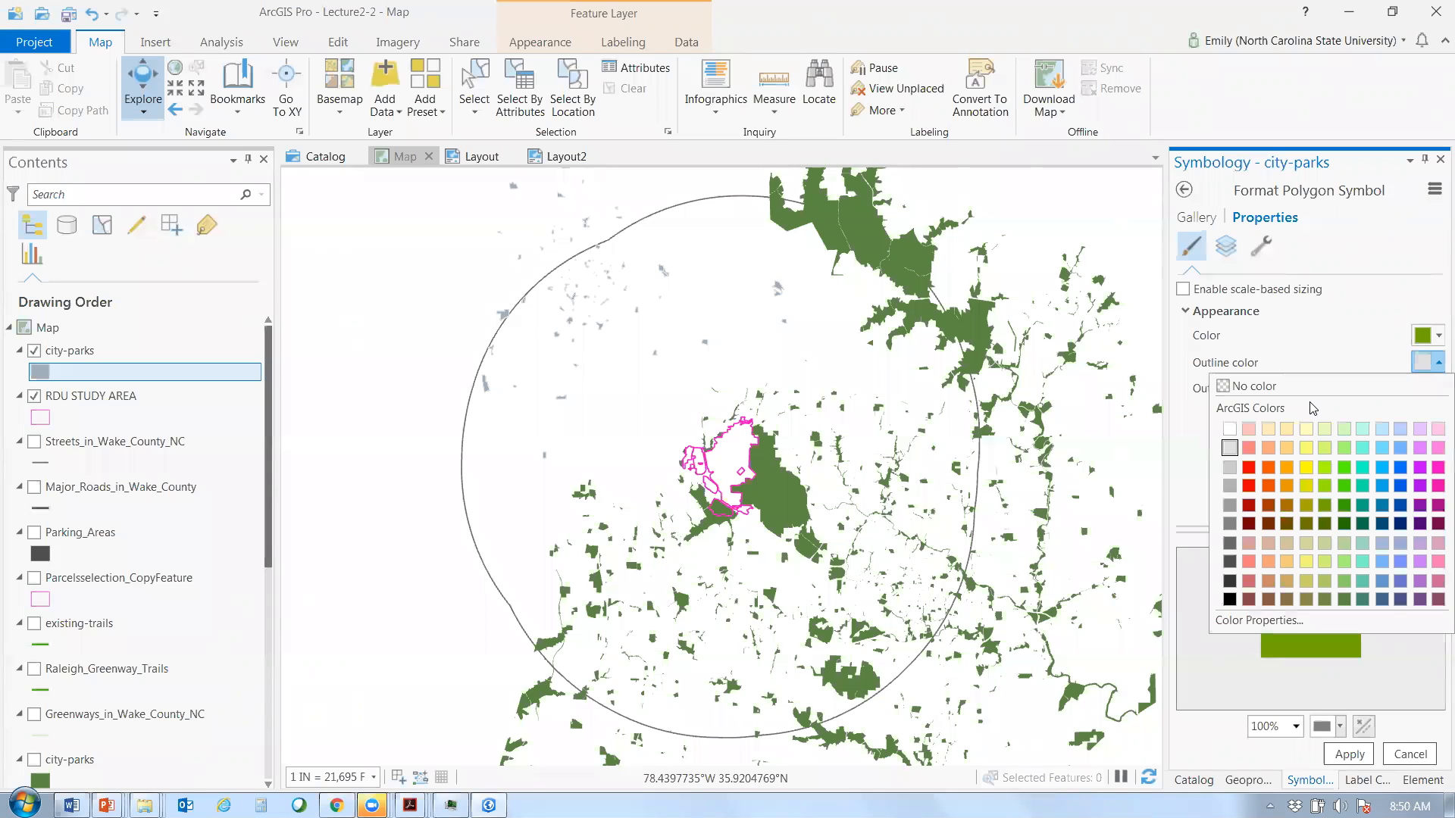
pyautogui.click(1253, 386)
pyautogui.click(1251, 385)
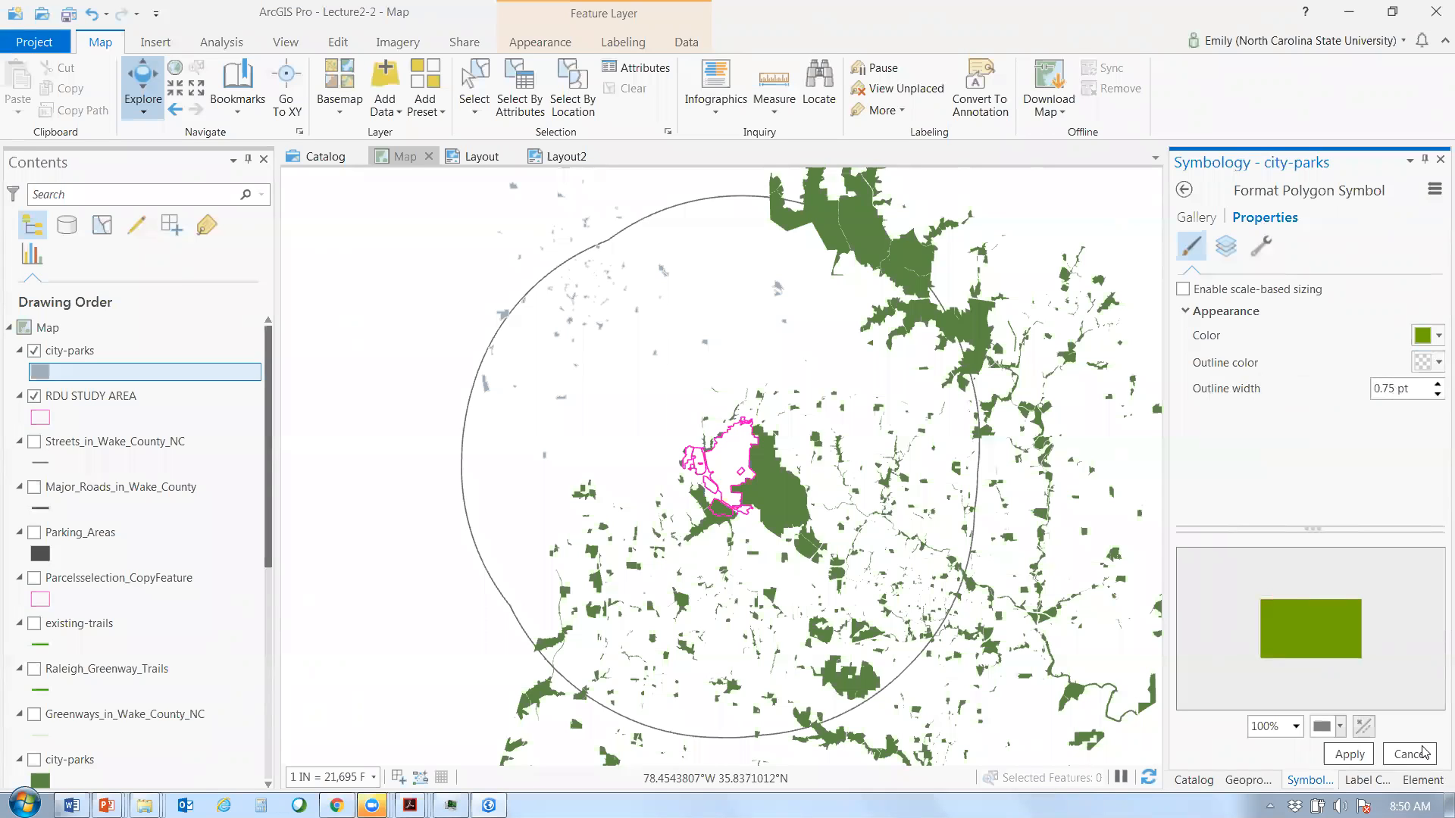
pyautogui.click(1346, 758)
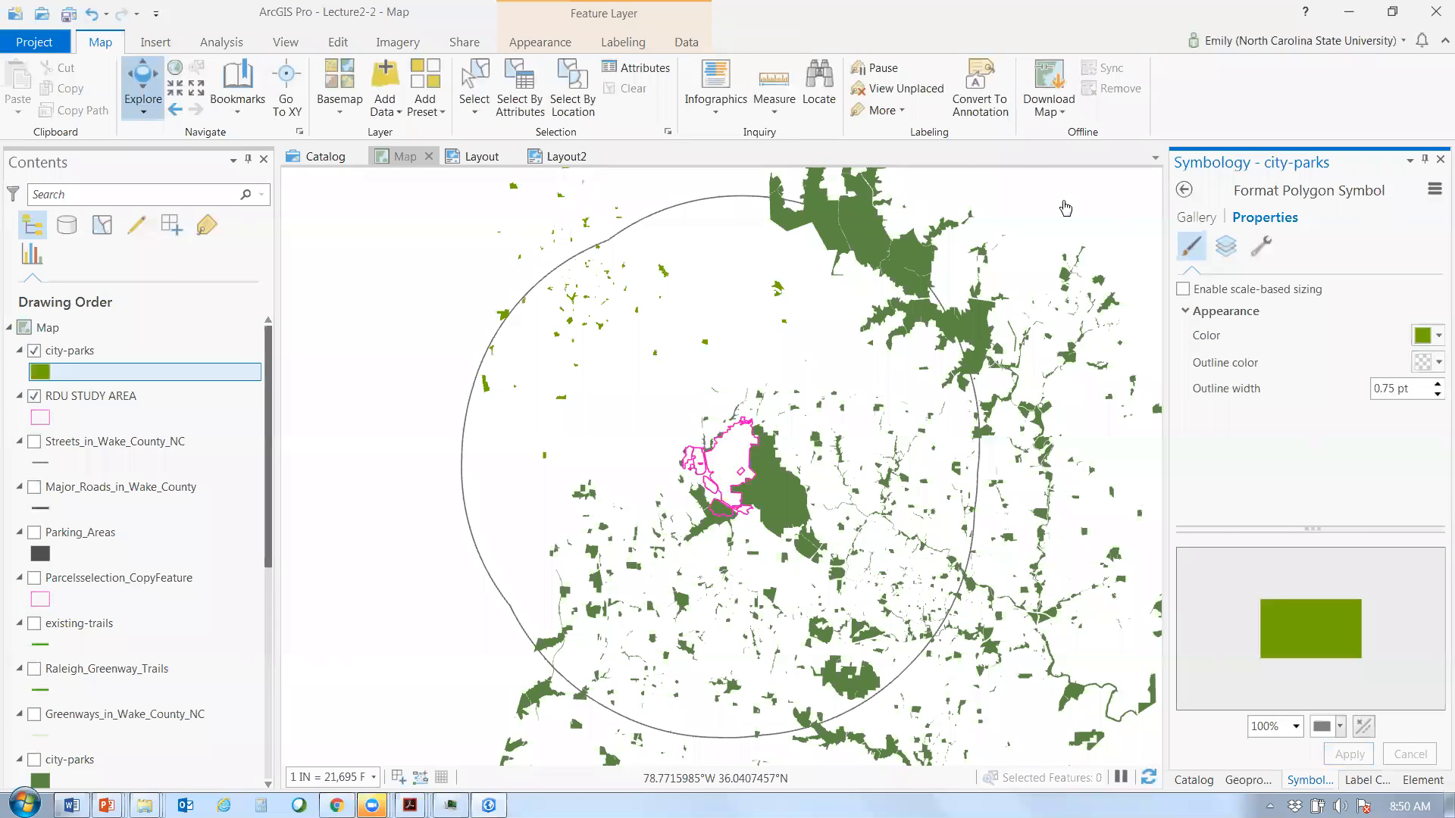
# - Save the yellowish green city-parks symbol to the Favorites style as Parks2 in the category PARKS AND REC
pyautogui.click(1435, 191)
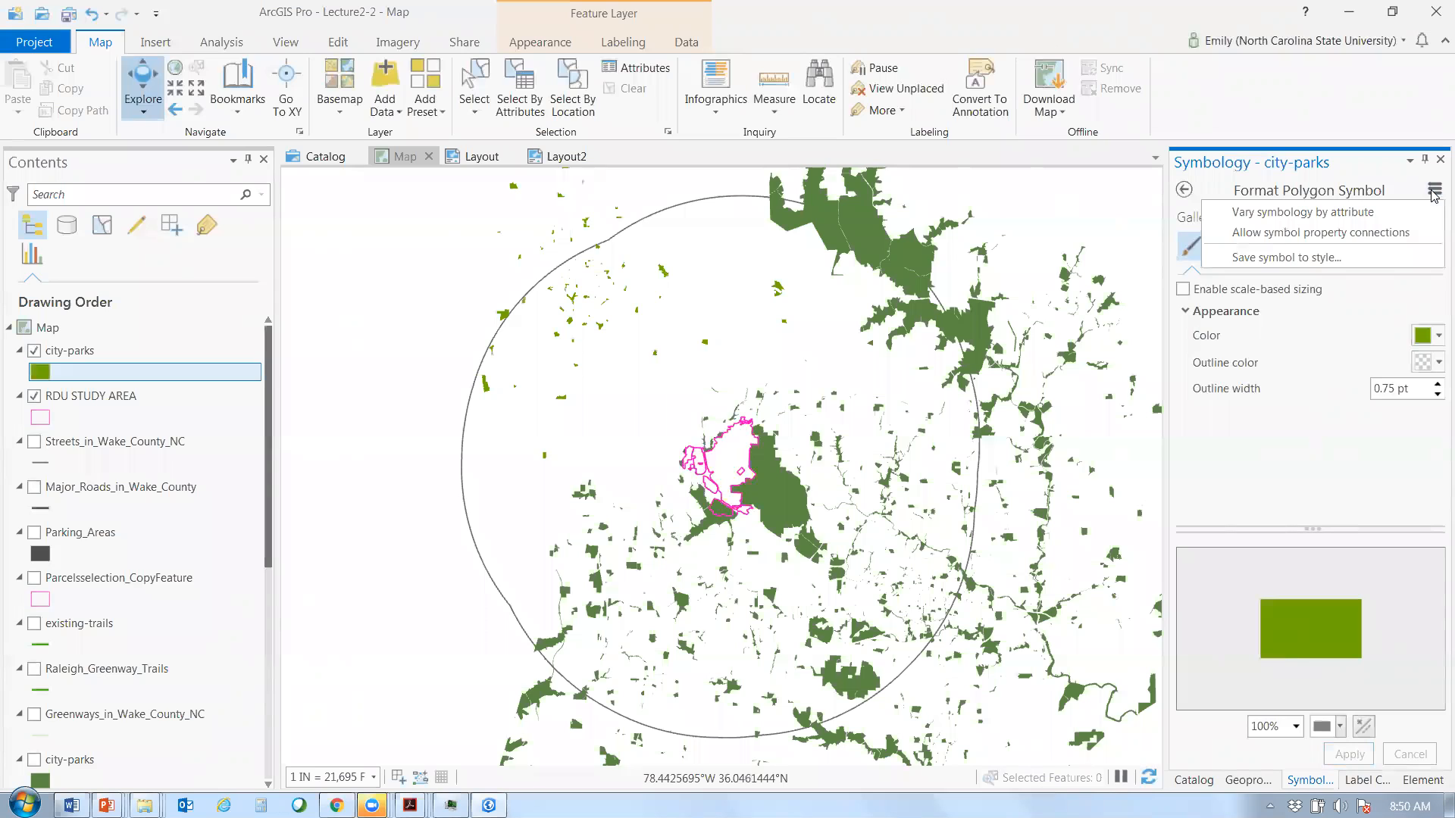
pyautogui.click(1360, 267)
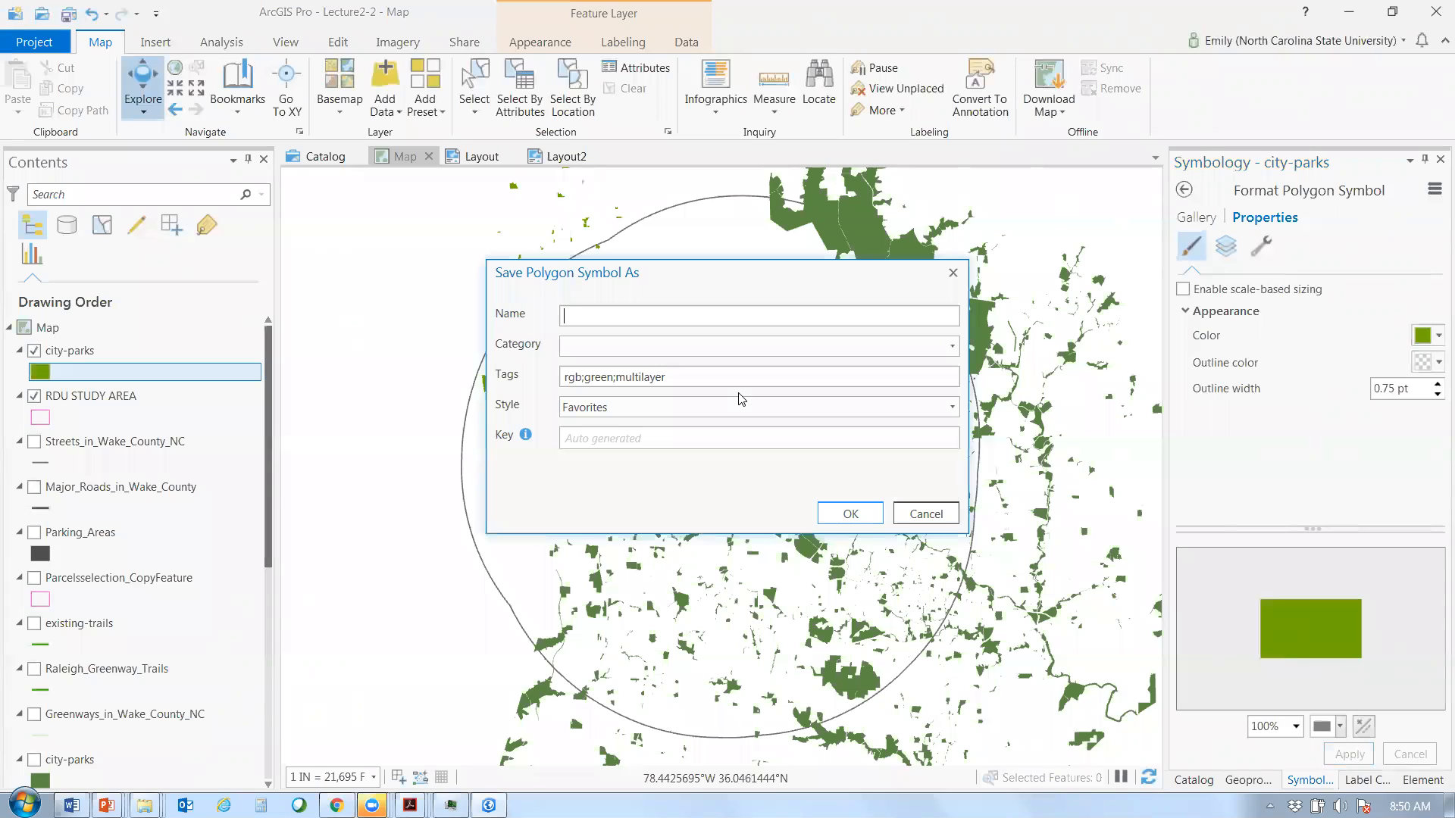
pyautogui.write('Parks2')
pyautogui.click(606, 346)
pyautogui.write('PARK')
pyautogui.press('BackSpace')
pyautogui.write('S and')
pyautogui.press('BackSpace')
pyautogui.press('BackSpace')
pyautogui.press('BackSpace')
pyautogui.press('BackSpace')
pyautogui.write('AND REC')
pyautogui.click(848, 515)
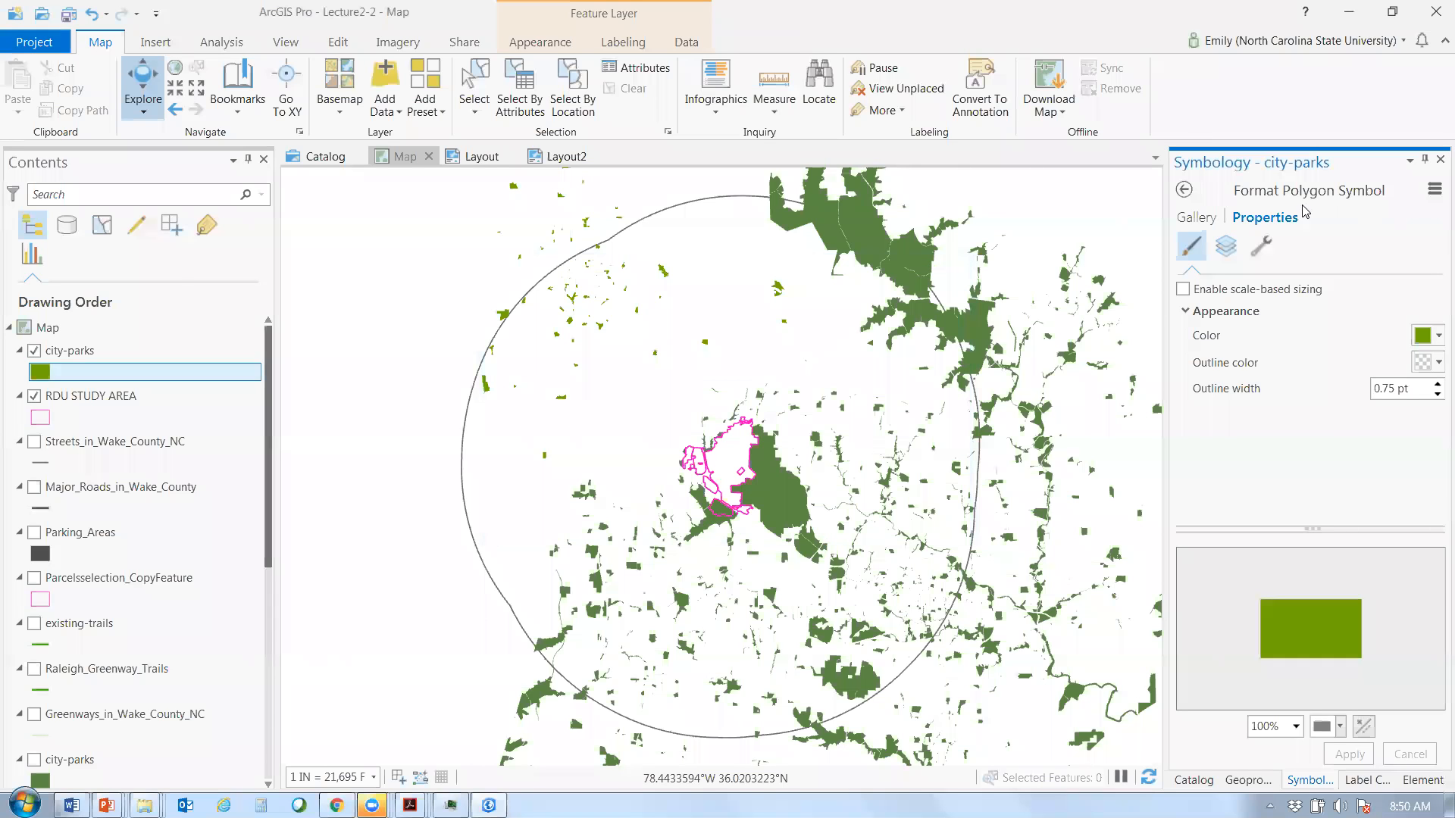
# - Turn on the older city-parks layer below Greenways_in_Wake_County_NC and turn off the newly added city-parks layer heading the drawing order
pyautogui.click(1184, 190)
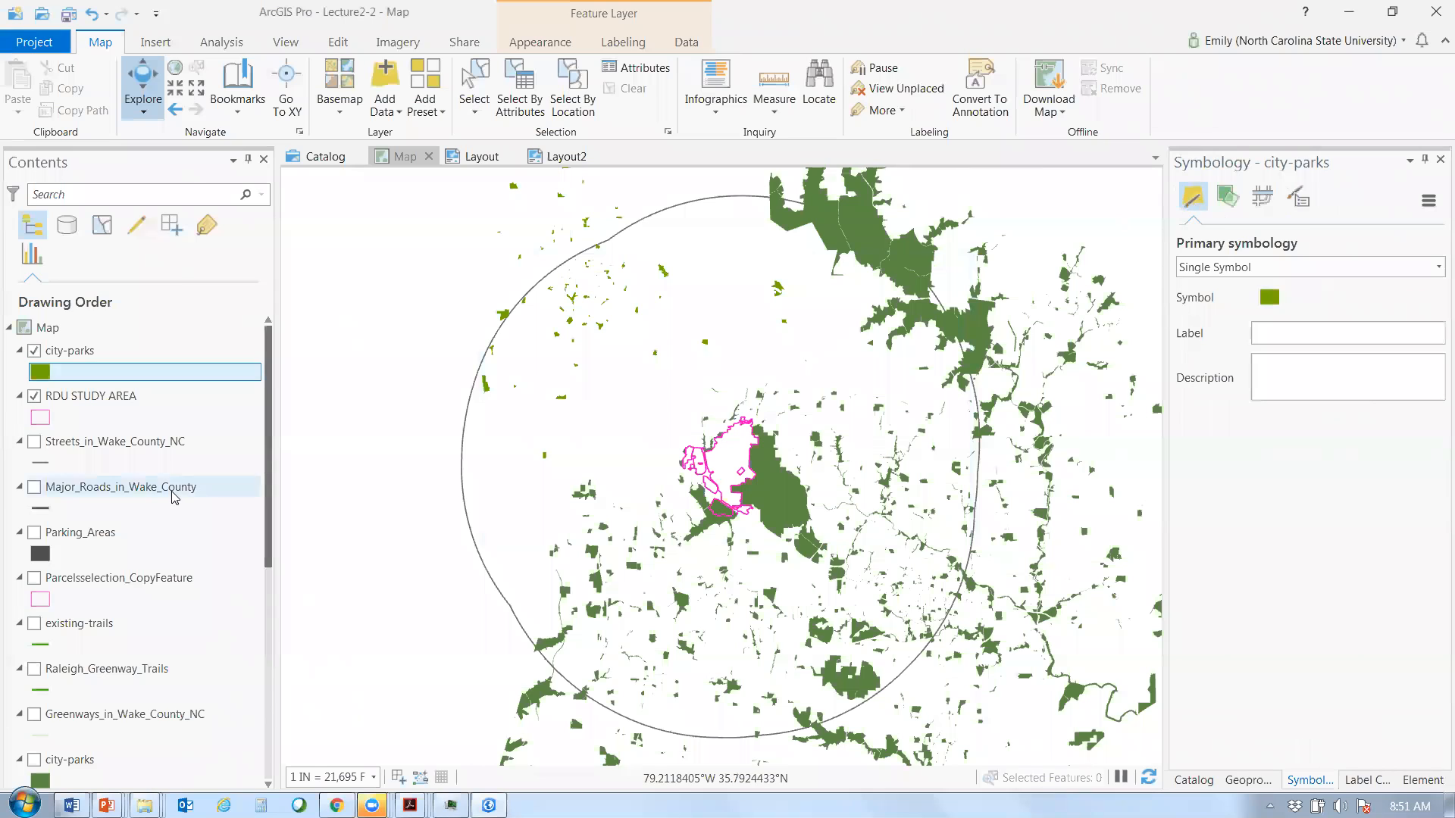
pyautogui.click(114, 764)
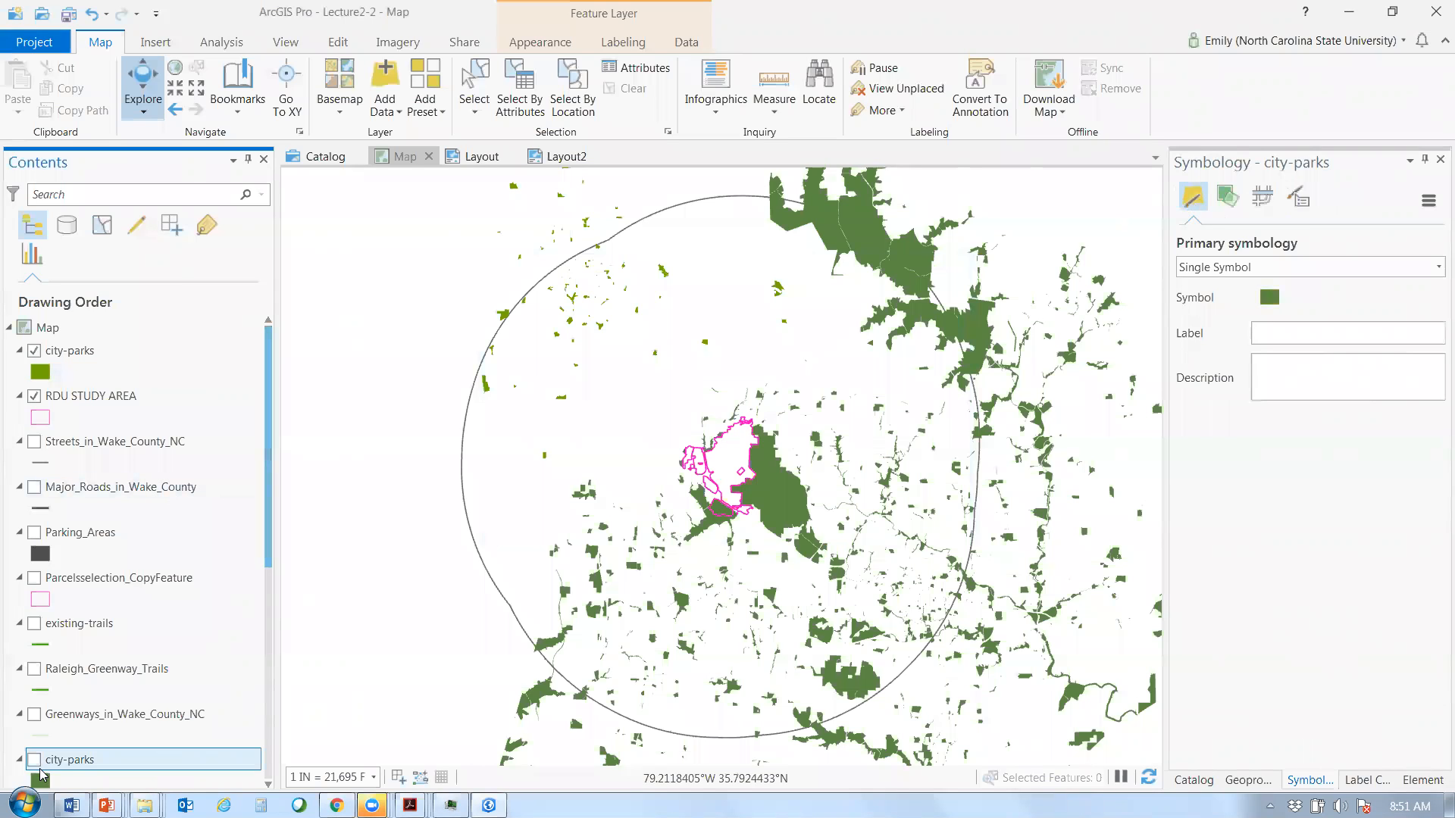
pyautogui.click(34, 760)
pyautogui.click(34, 351)
# - Apply the saved Parks2 favorite symbol to the city-parks layer below Greenways_in_Wake_County_NC
pyautogui.click(41, 781)
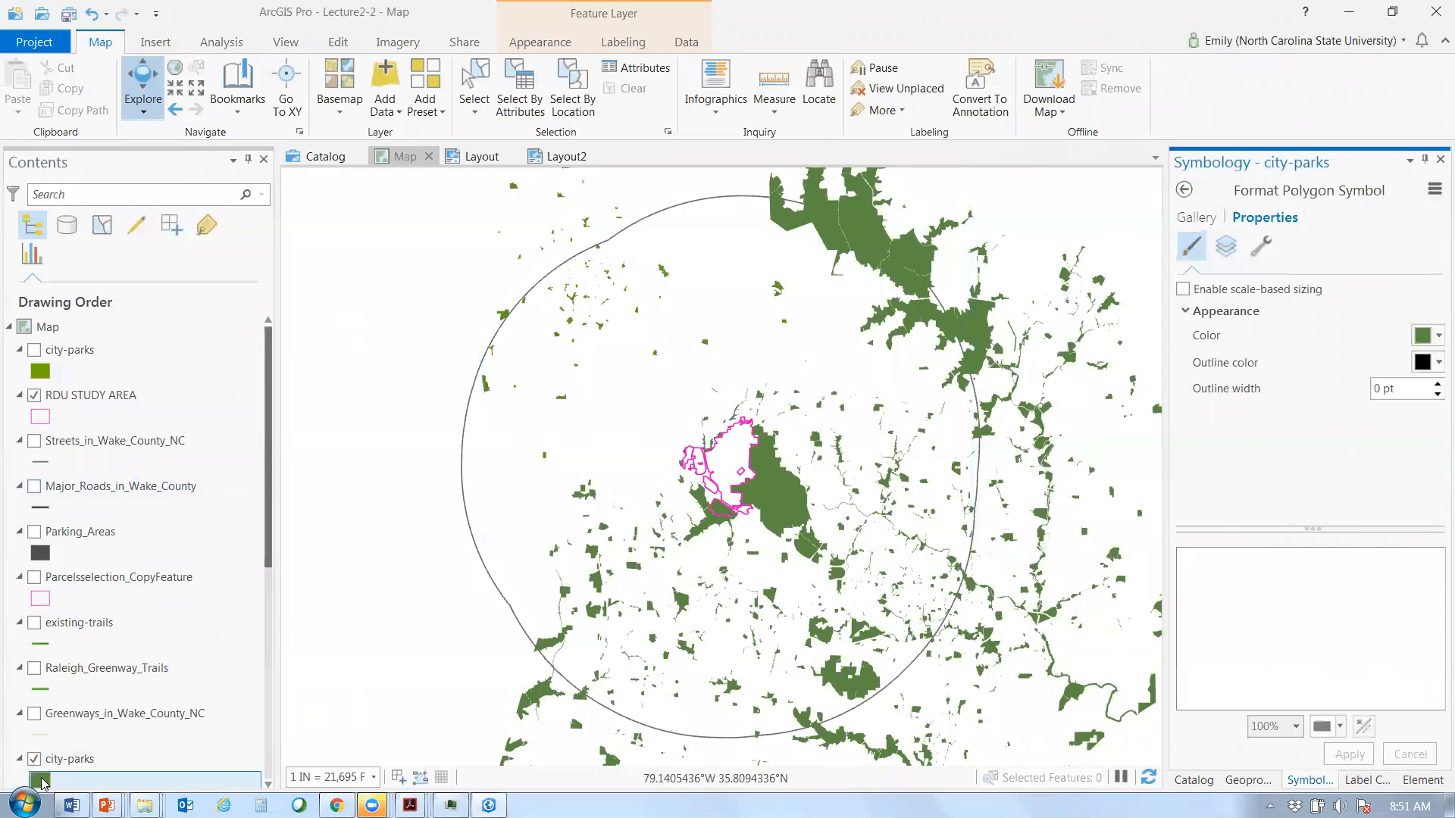
pyautogui.click(1193, 224)
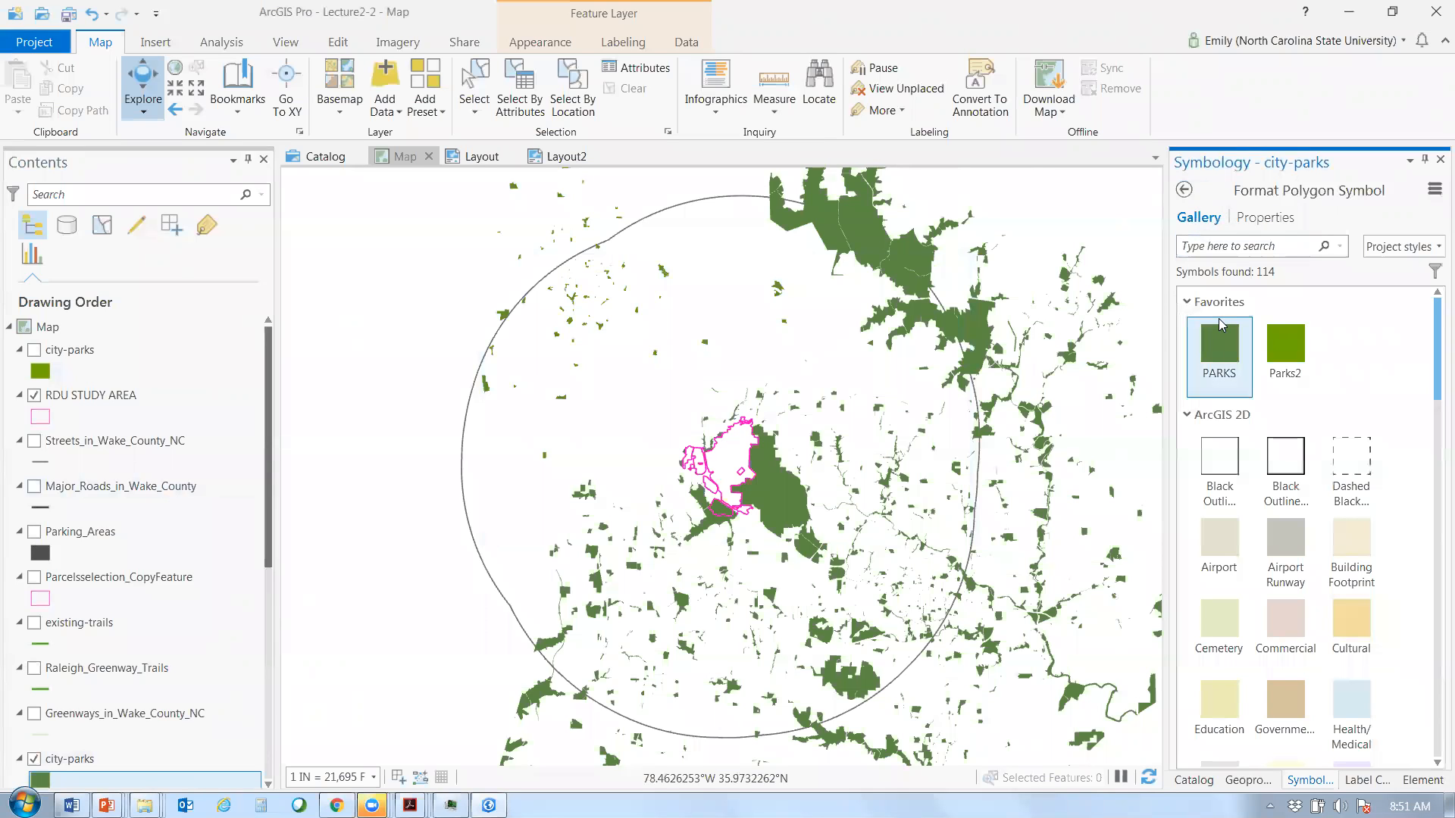
pyautogui.click(1215, 384)
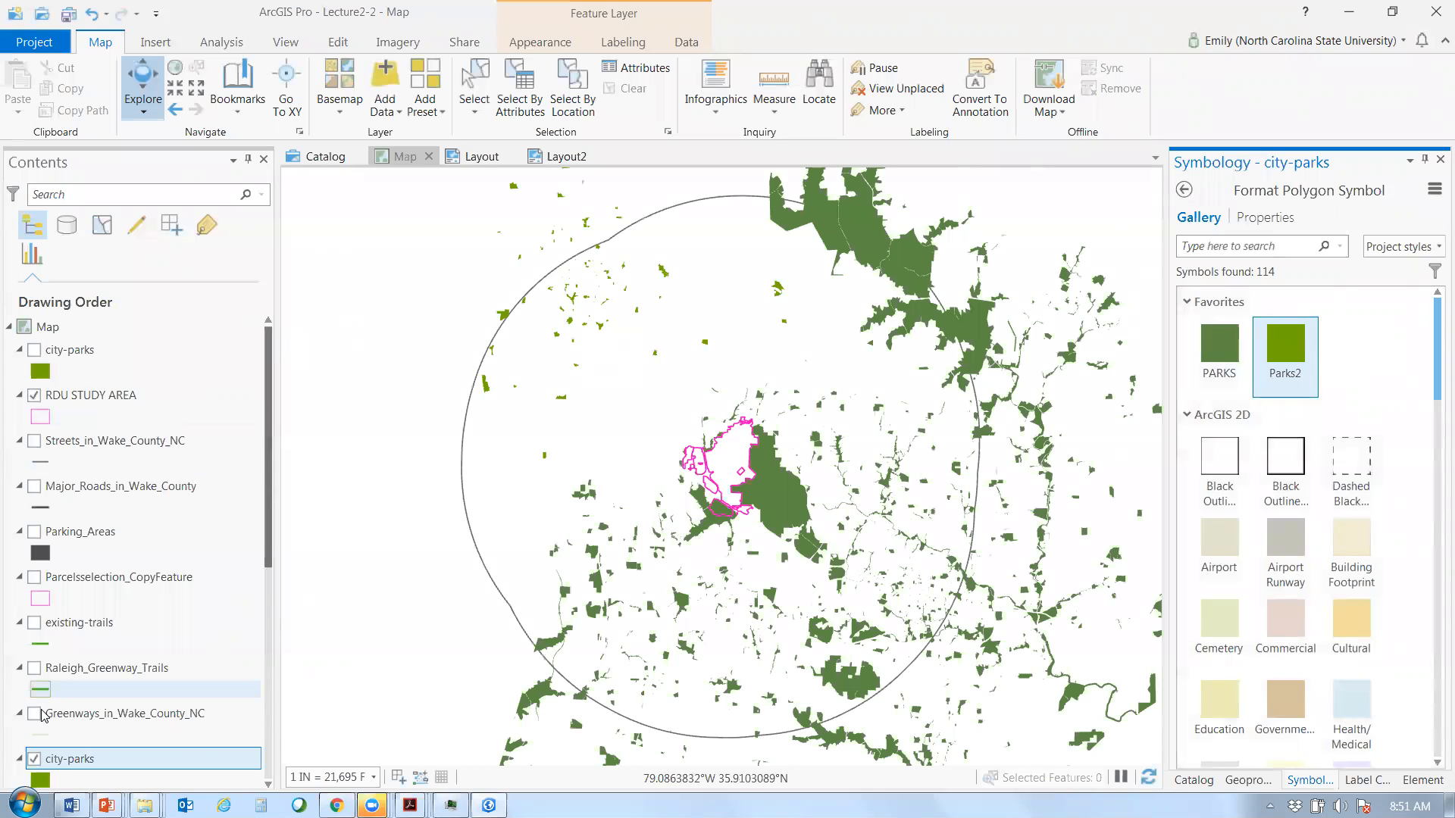
# - Apply the favorite PARKS symbol to the city-parks layer above Trail_Areas and save the project
pyautogui.click(34, 759)
pyautogui.scroll(-3, 70, 338)
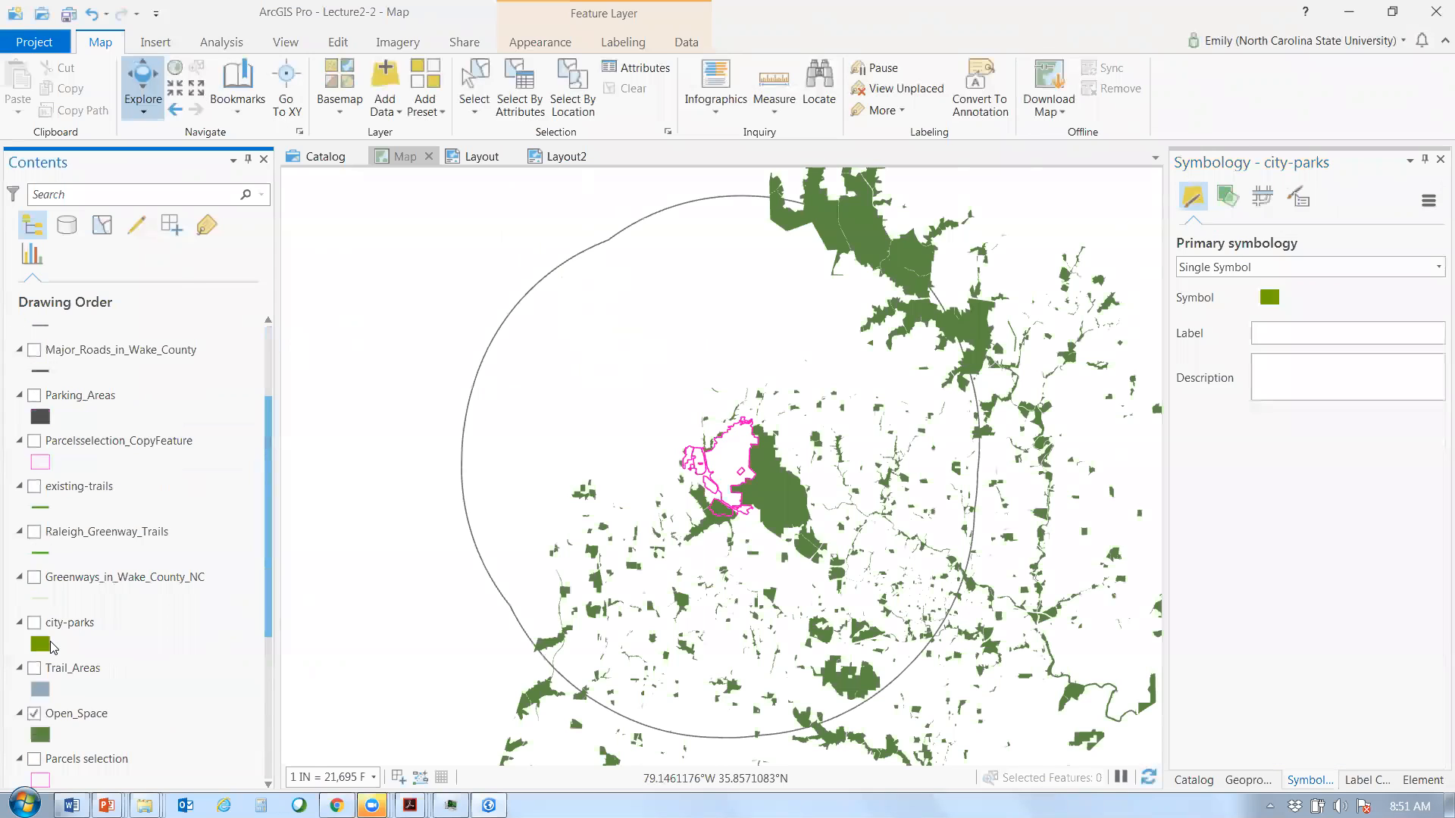
pyautogui.click(34, 622)
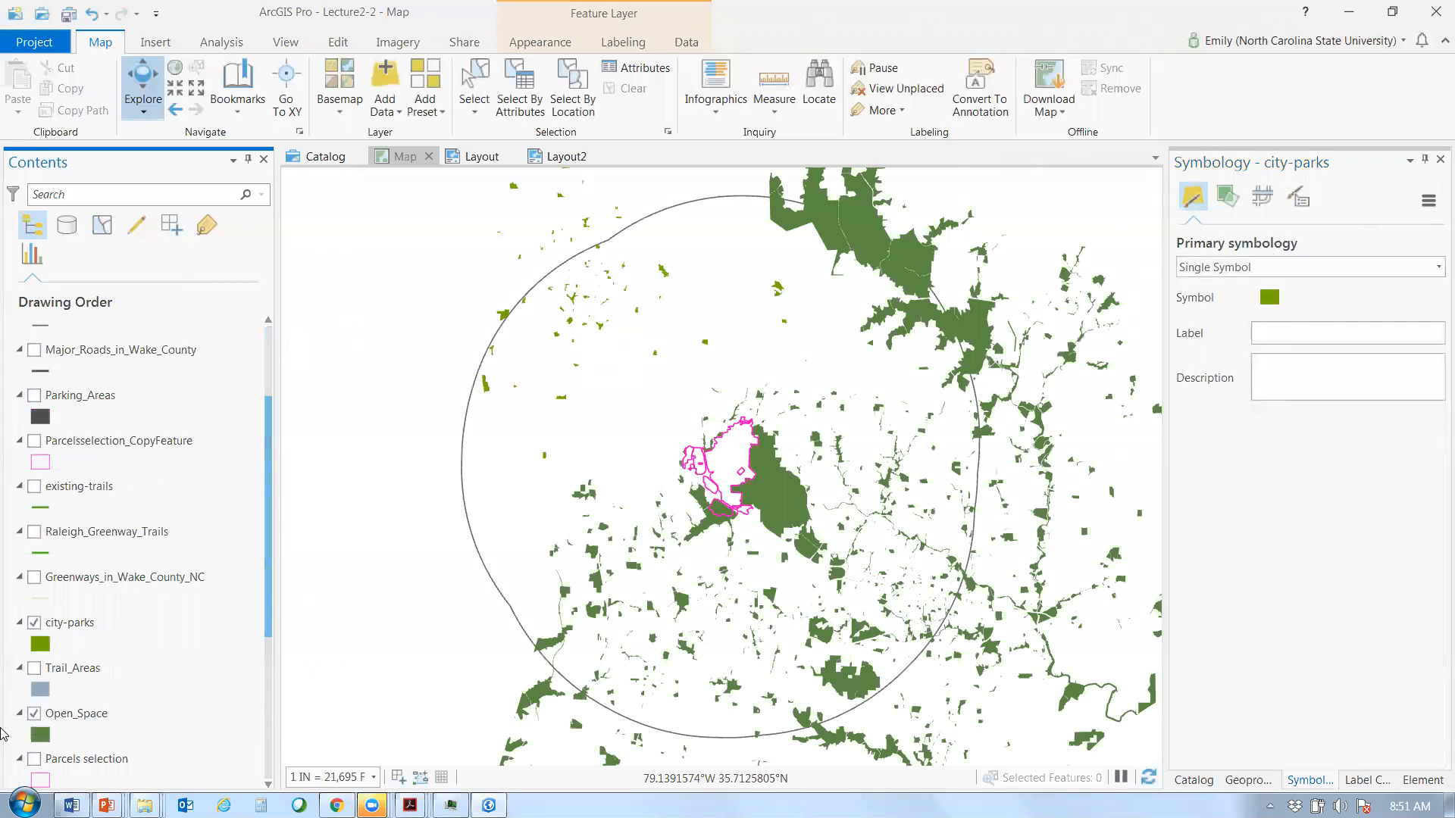
pyautogui.click(41, 643)
pyautogui.click(1219, 345)
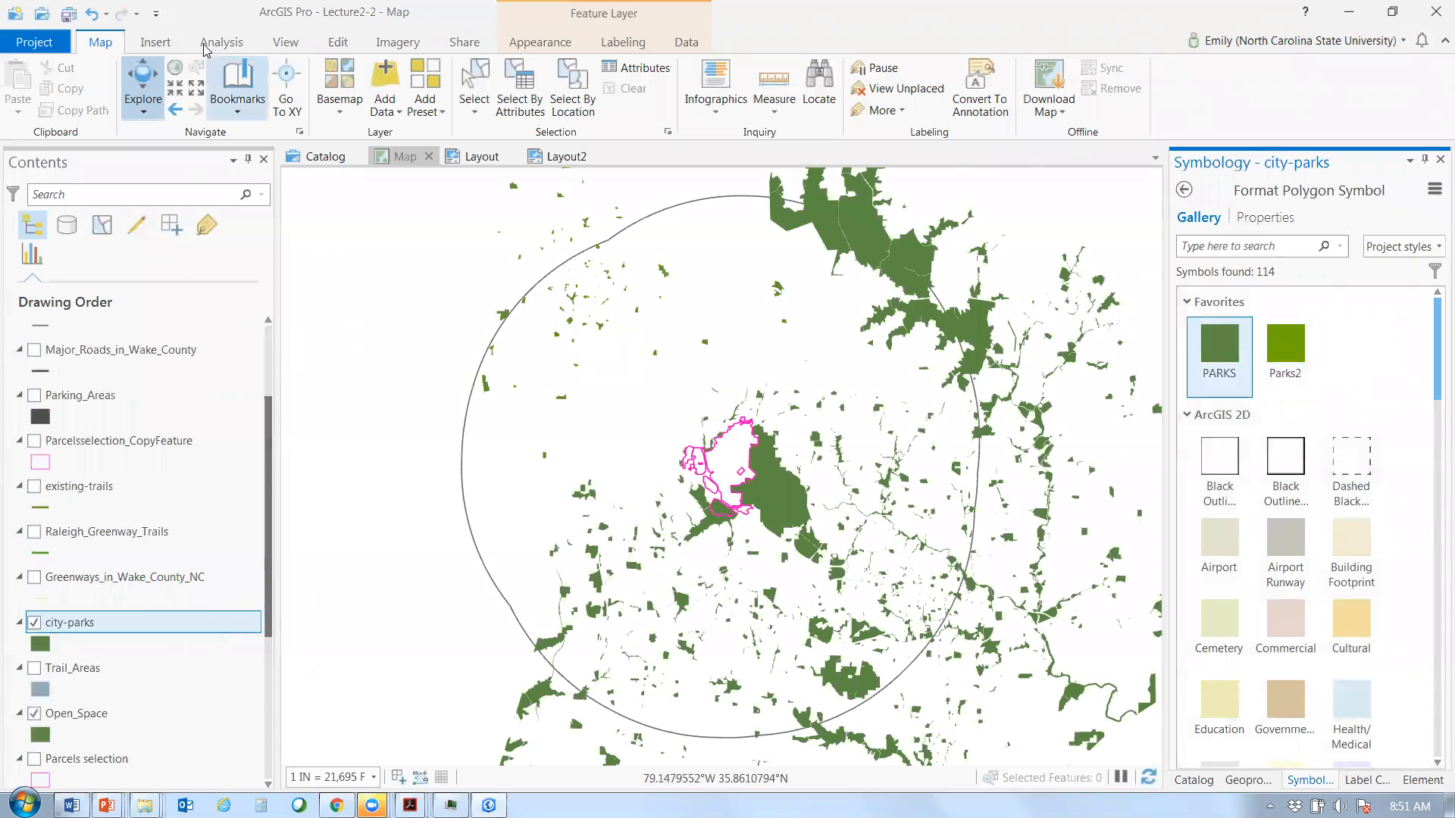
pyautogui.click(68, 15)
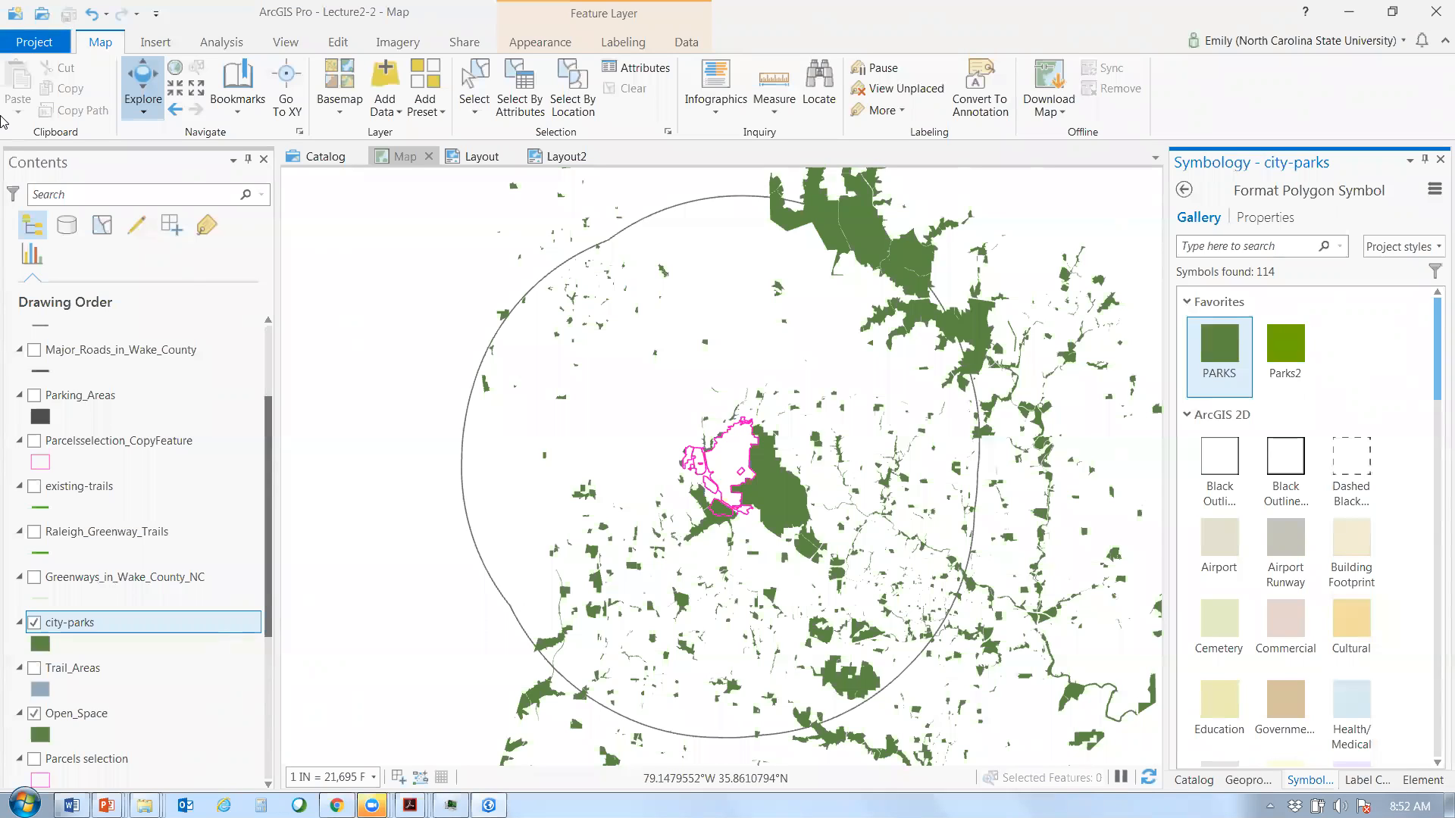
# - Turn on the Parking_Areas layer and zoom the map to the RDU bookmark
pyautogui.click(34, 395)
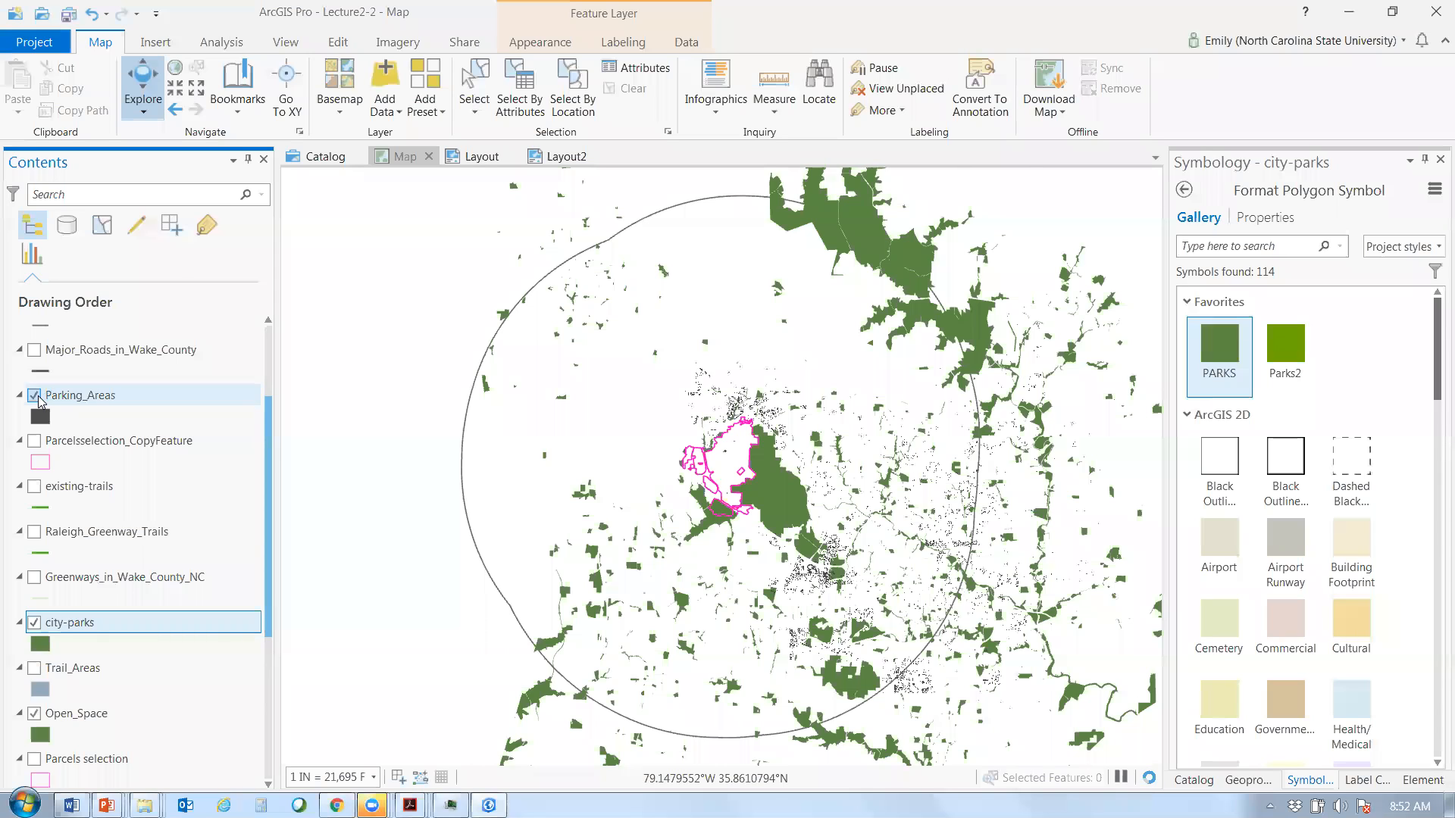
pyautogui.click(295, 47)
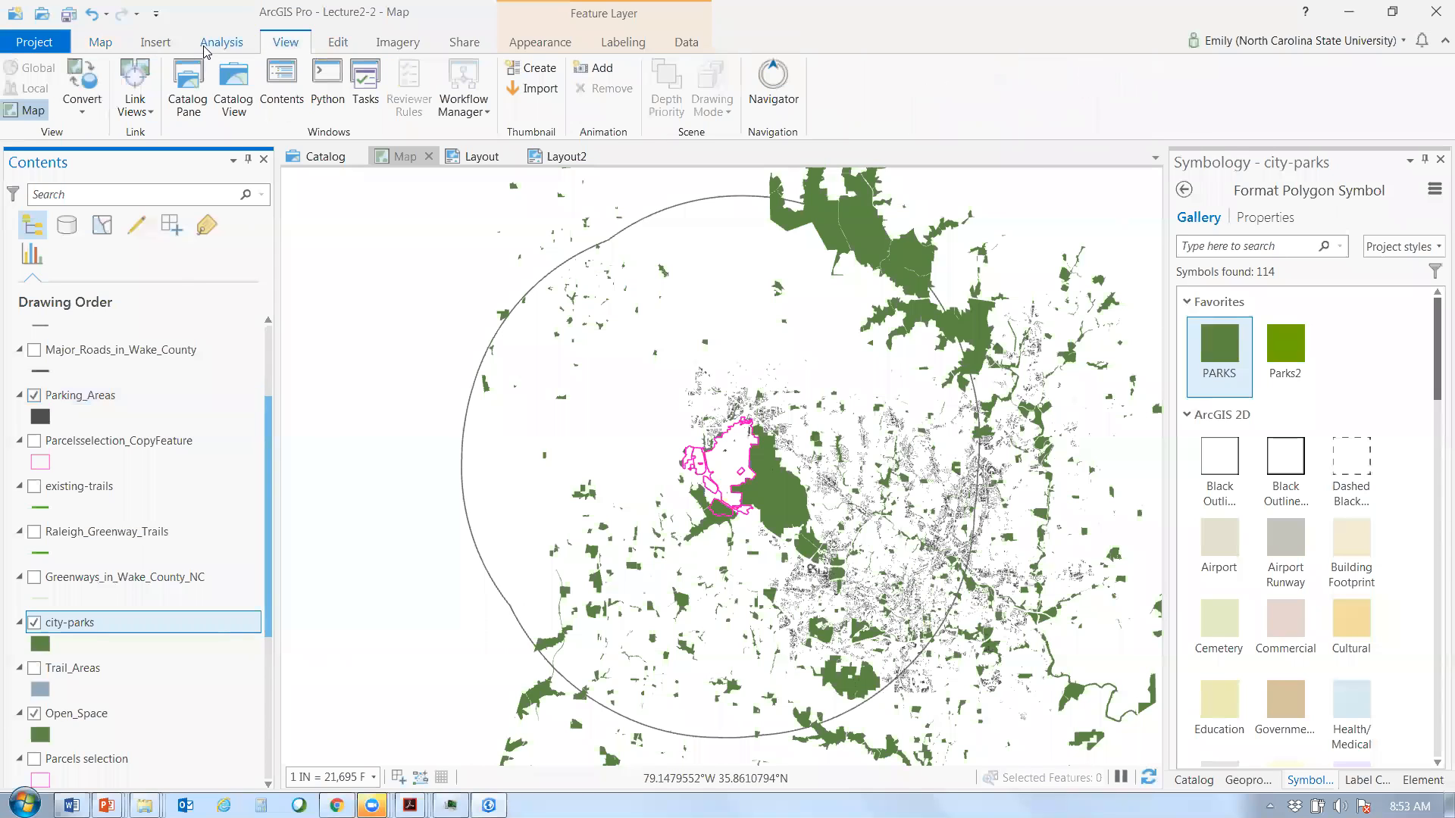
pyautogui.click(106, 45)
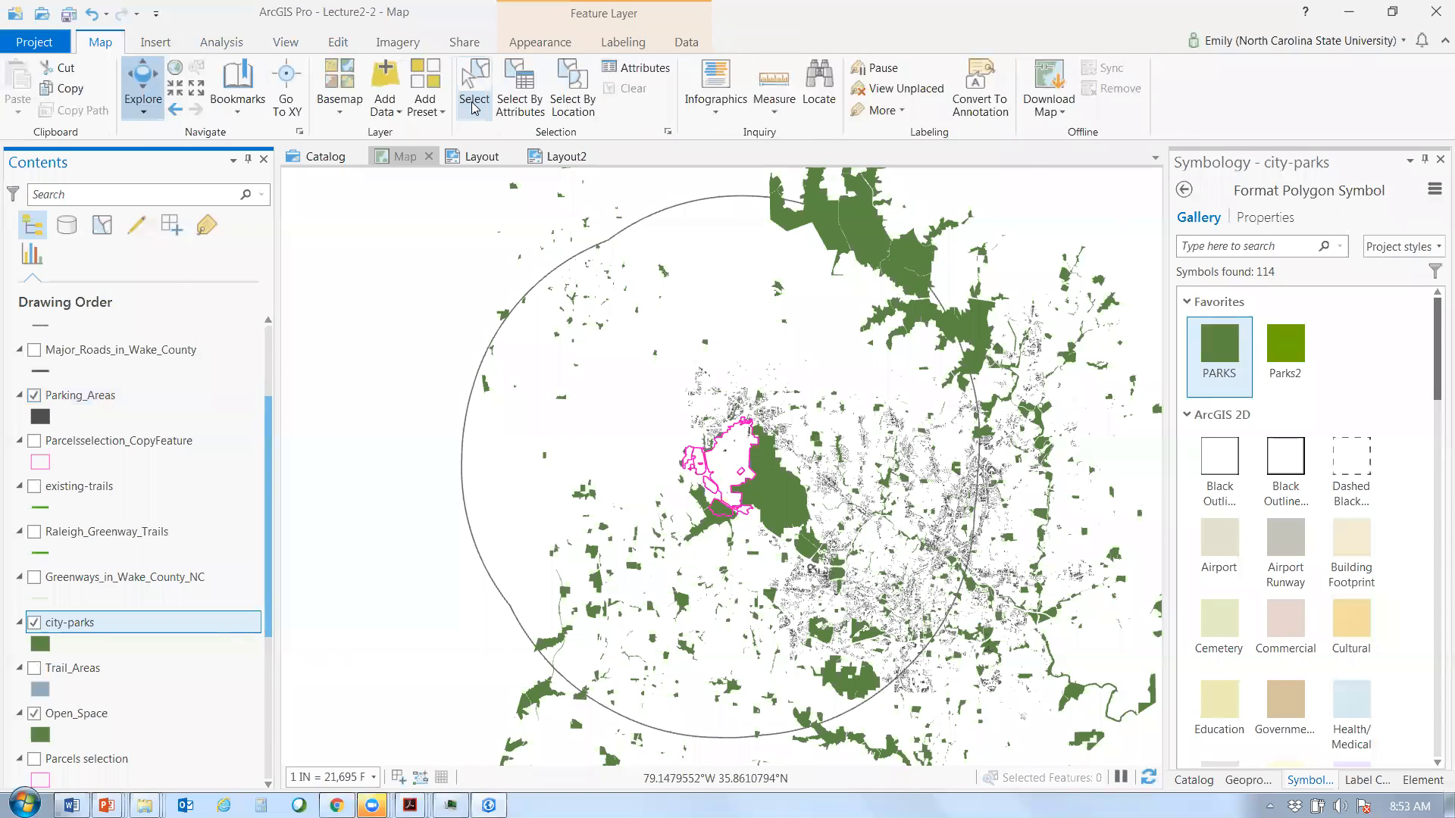
pyautogui.click(237, 83)
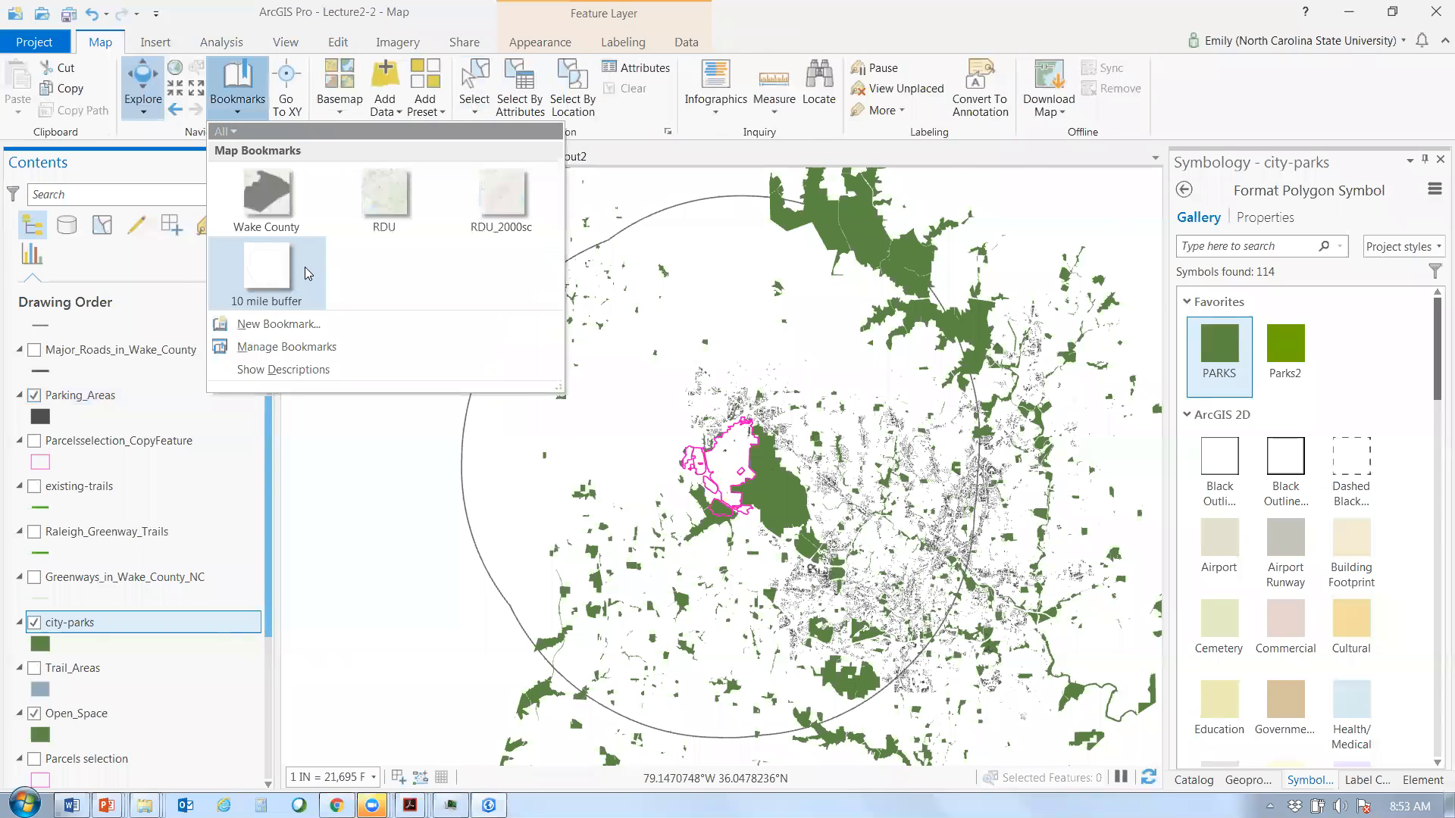
pyautogui.click(385, 200)
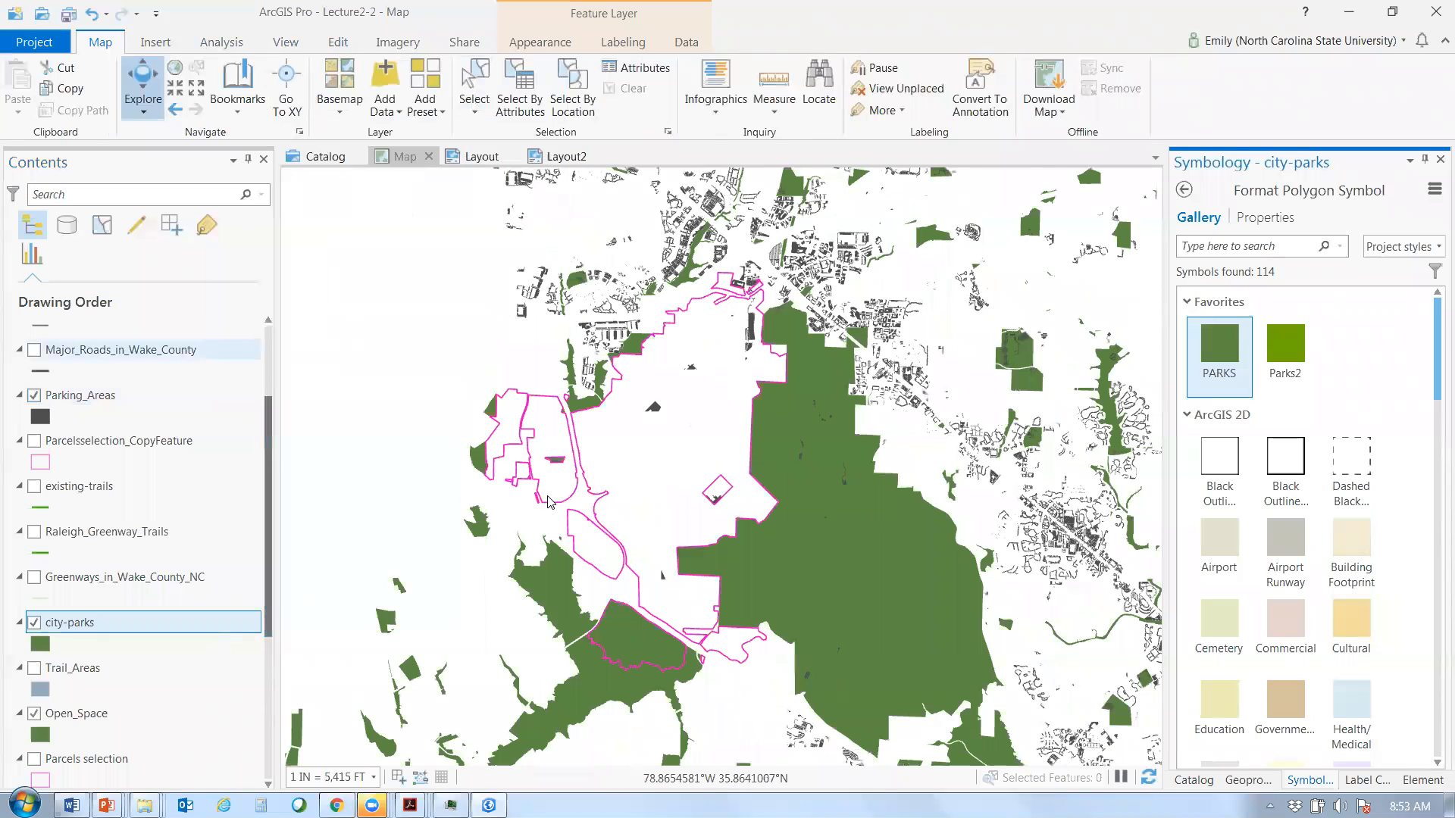
# - Display the Streets_in_Wake_County_NC layer around RDU, view its available layer commands, and hide the layer again
pyautogui.scroll(2, 98, 435)
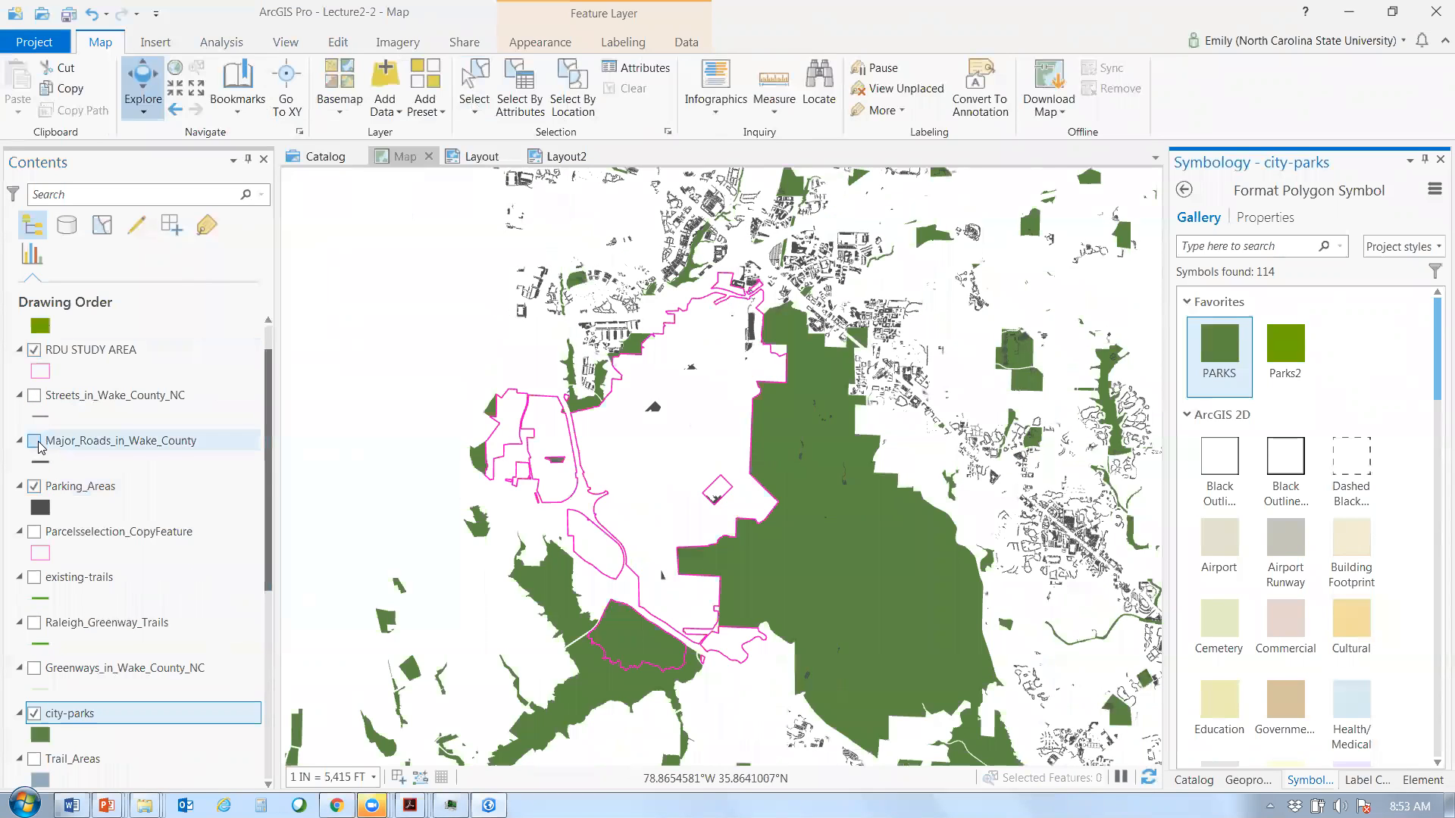
pyautogui.click(34, 396)
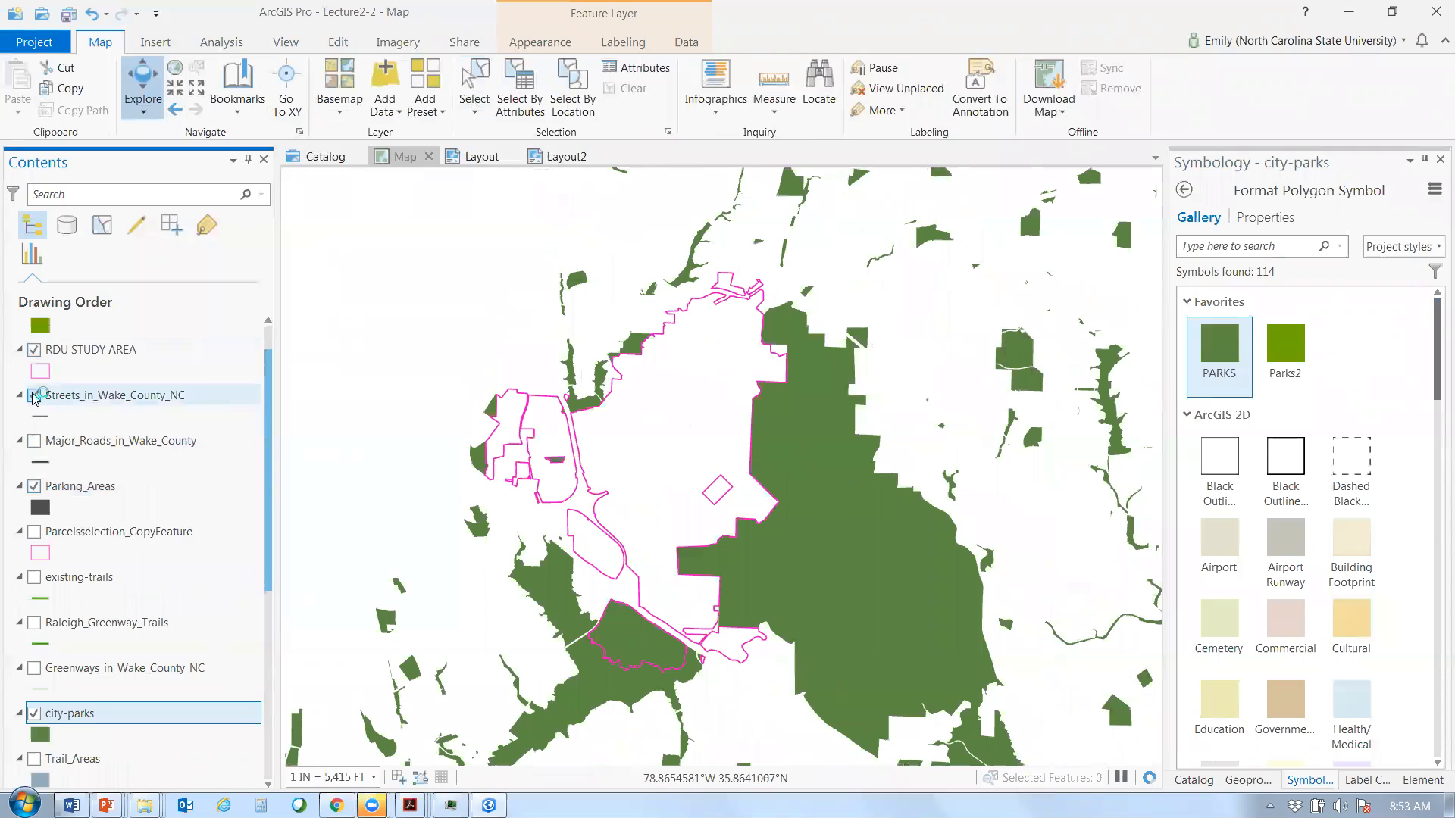
pyautogui.click(34, 395)
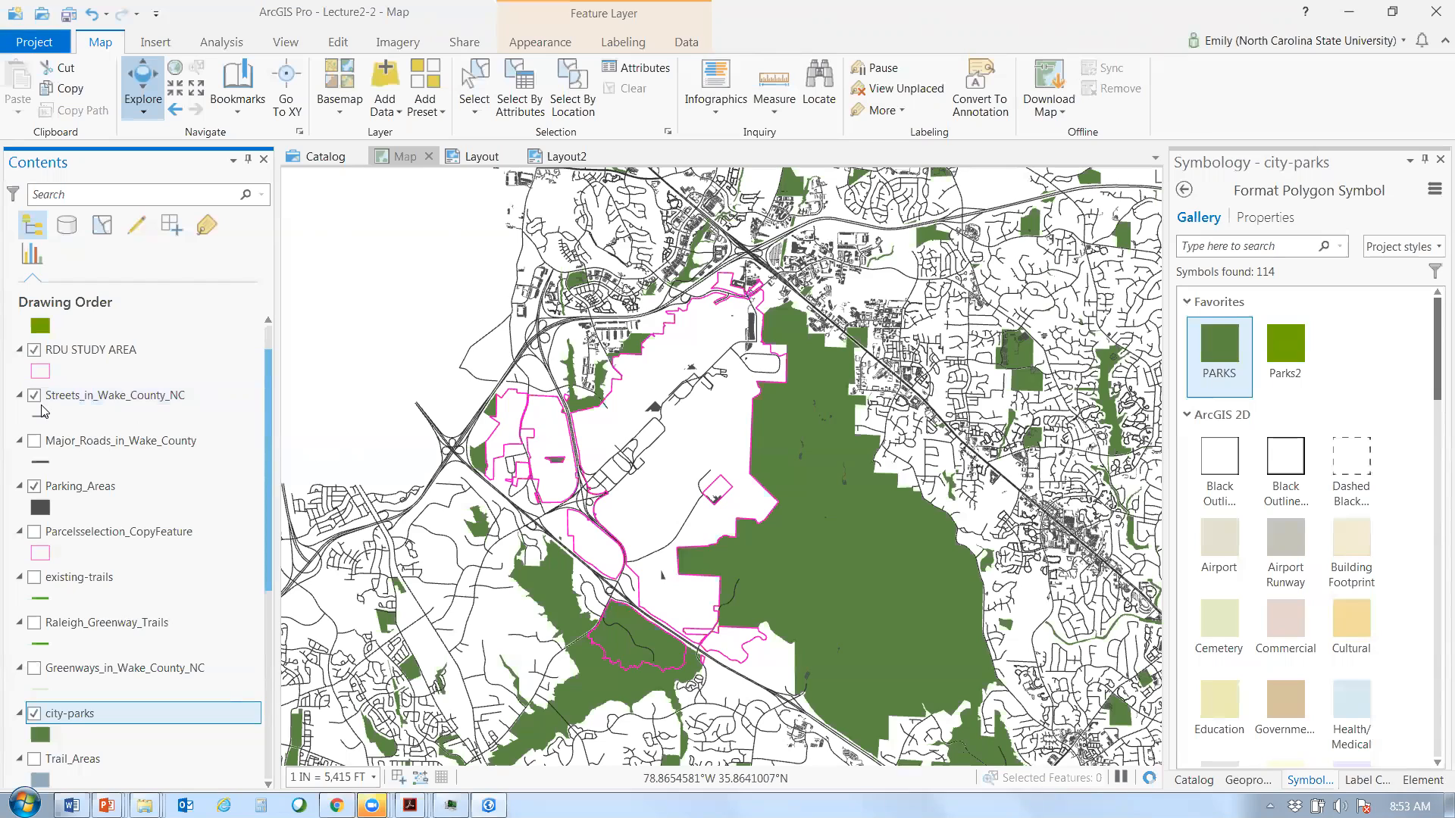
pyautogui.rightClick(65, 396)
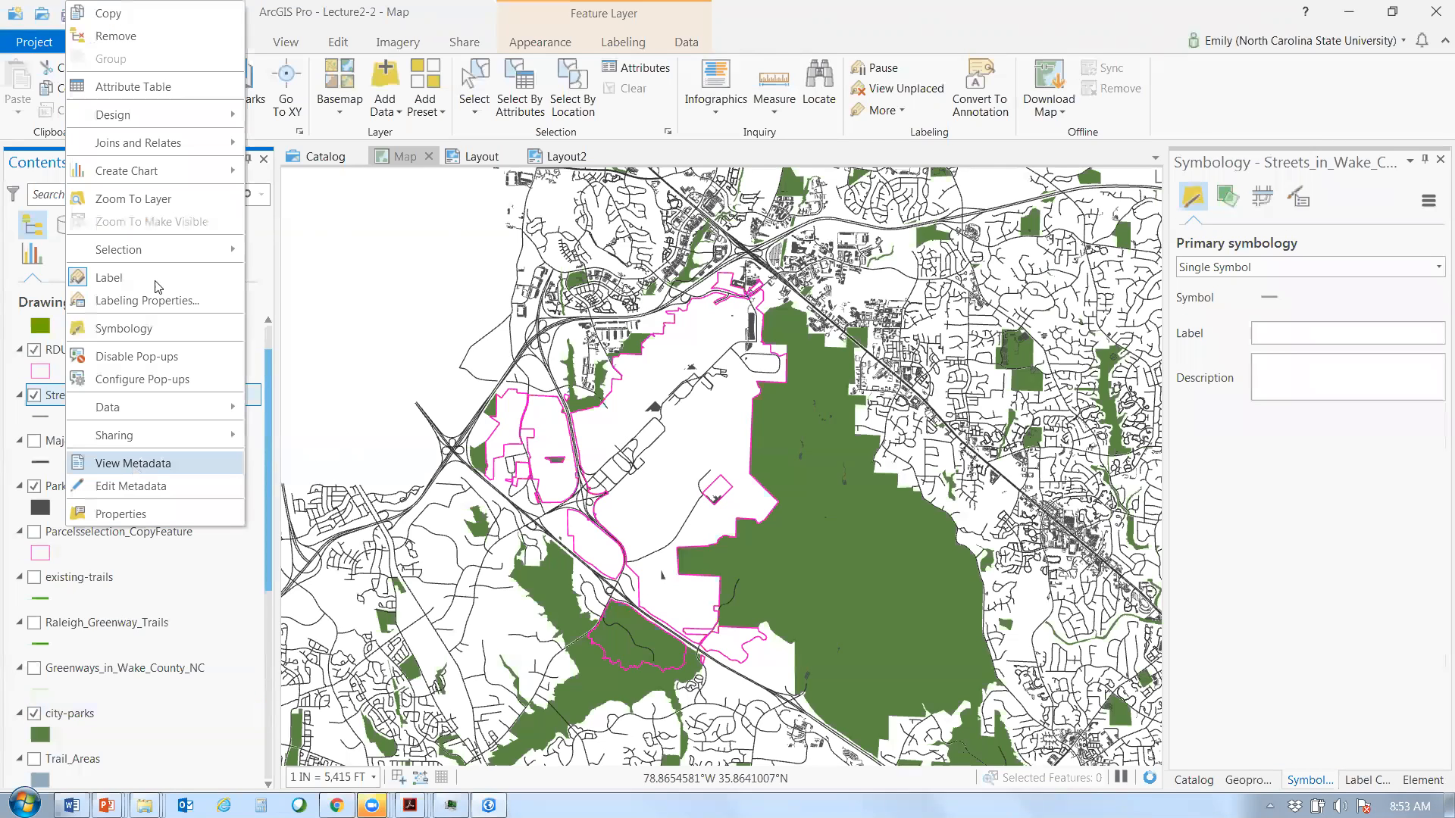
pyautogui.press('Escape')
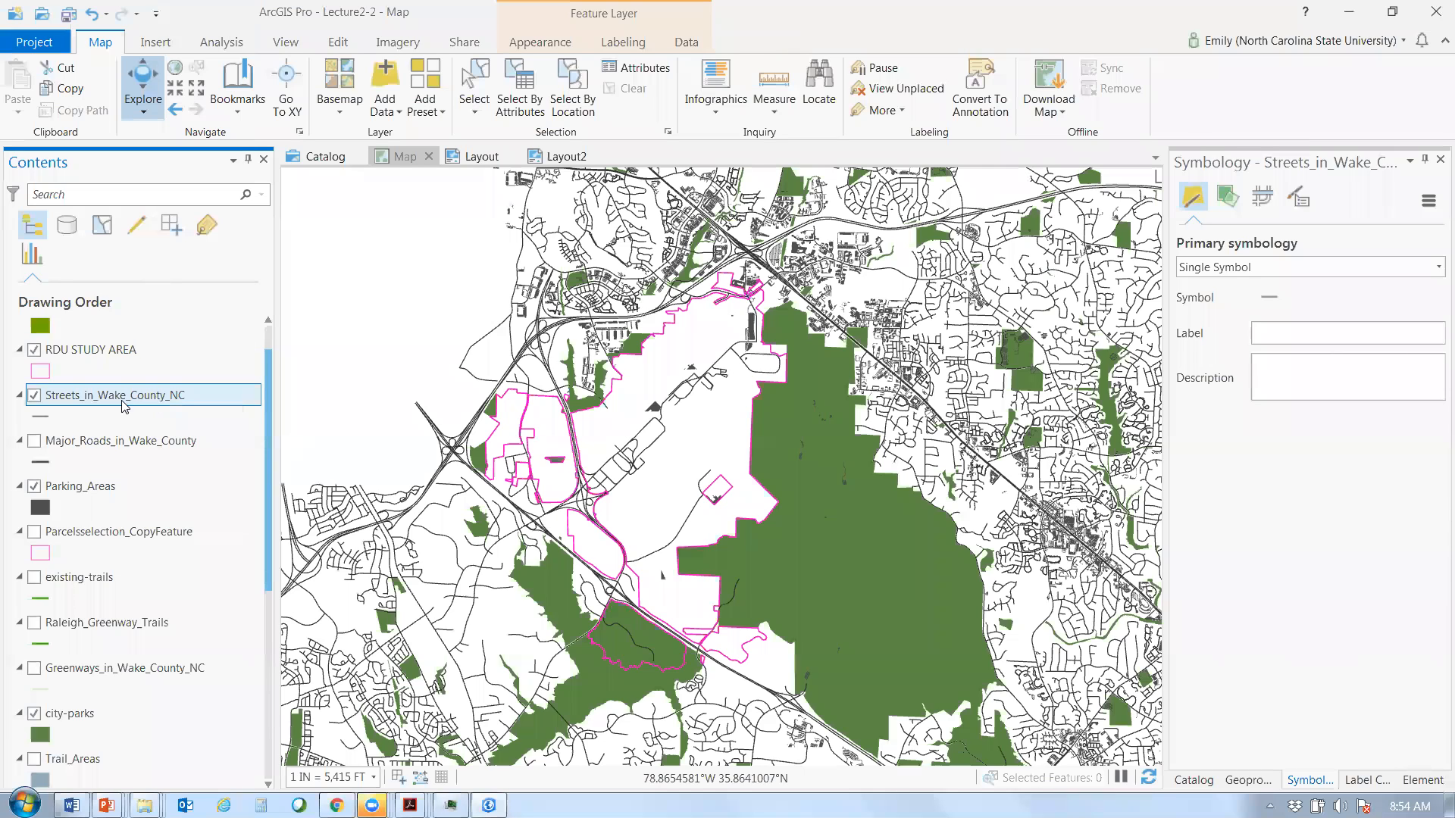
pyautogui.click(35, 395)
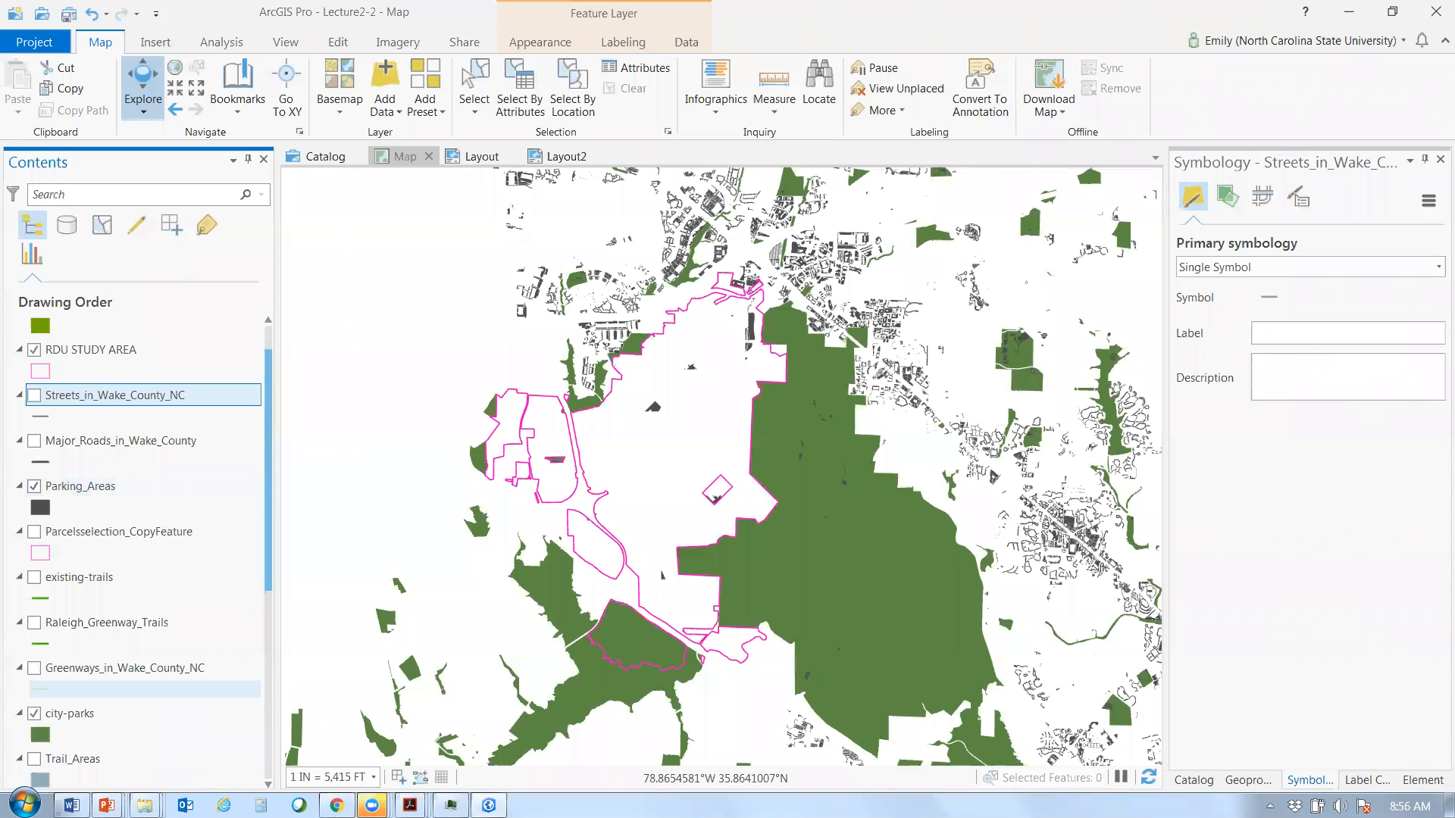
# - Switch to Lecture 03.pdf in Adobe Acrobat and review the class agenda, the ArcToolbox tools learned so far and the Terminology section
pyautogui.click(410, 805)
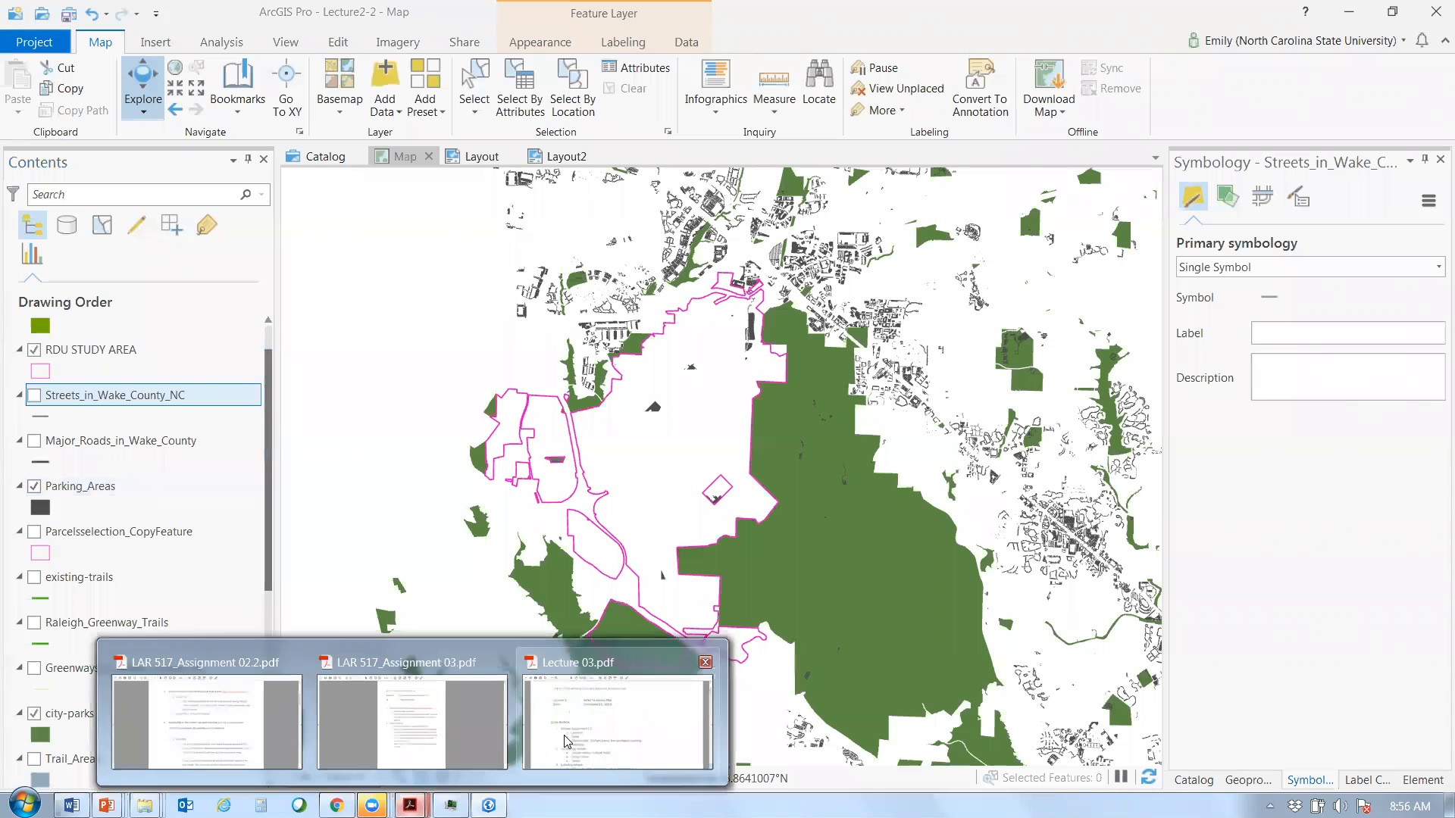
pyautogui.click(565, 741)
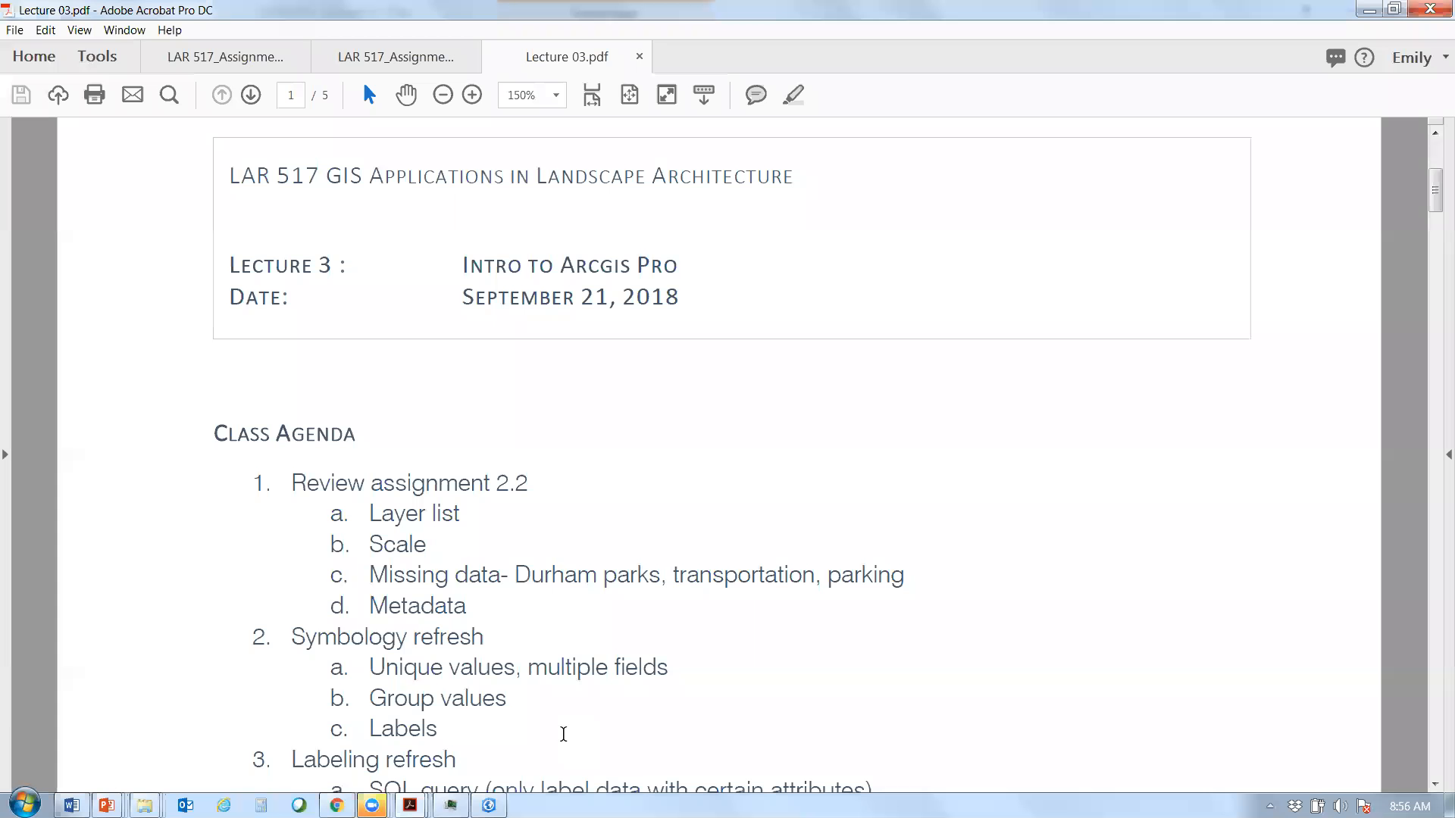
pyautogui.scroll(-2, 602, 650)
pyautogui.scroll(-3, 603, 650)
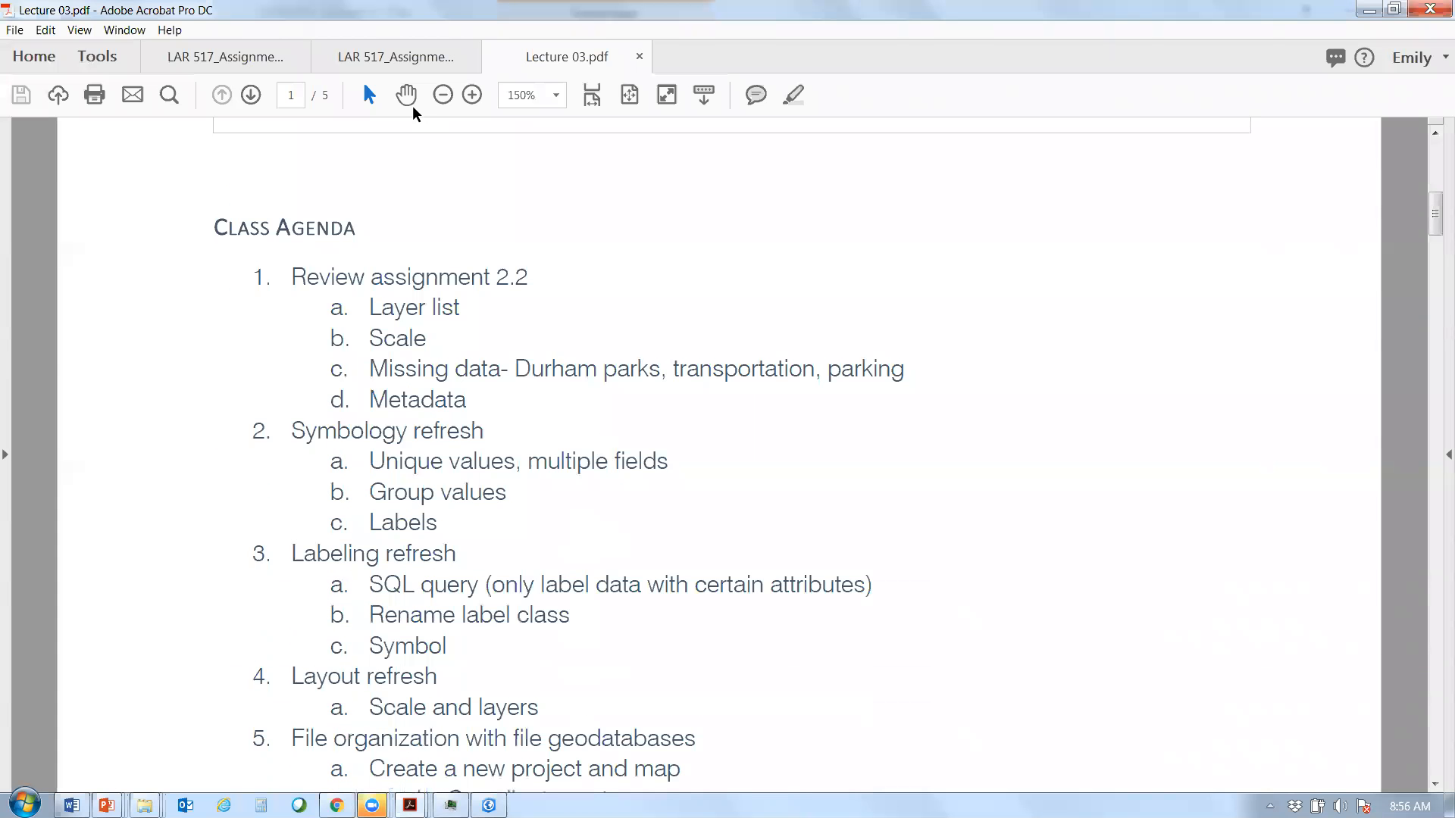
pyautogui.scroll(-7, 749, 538)
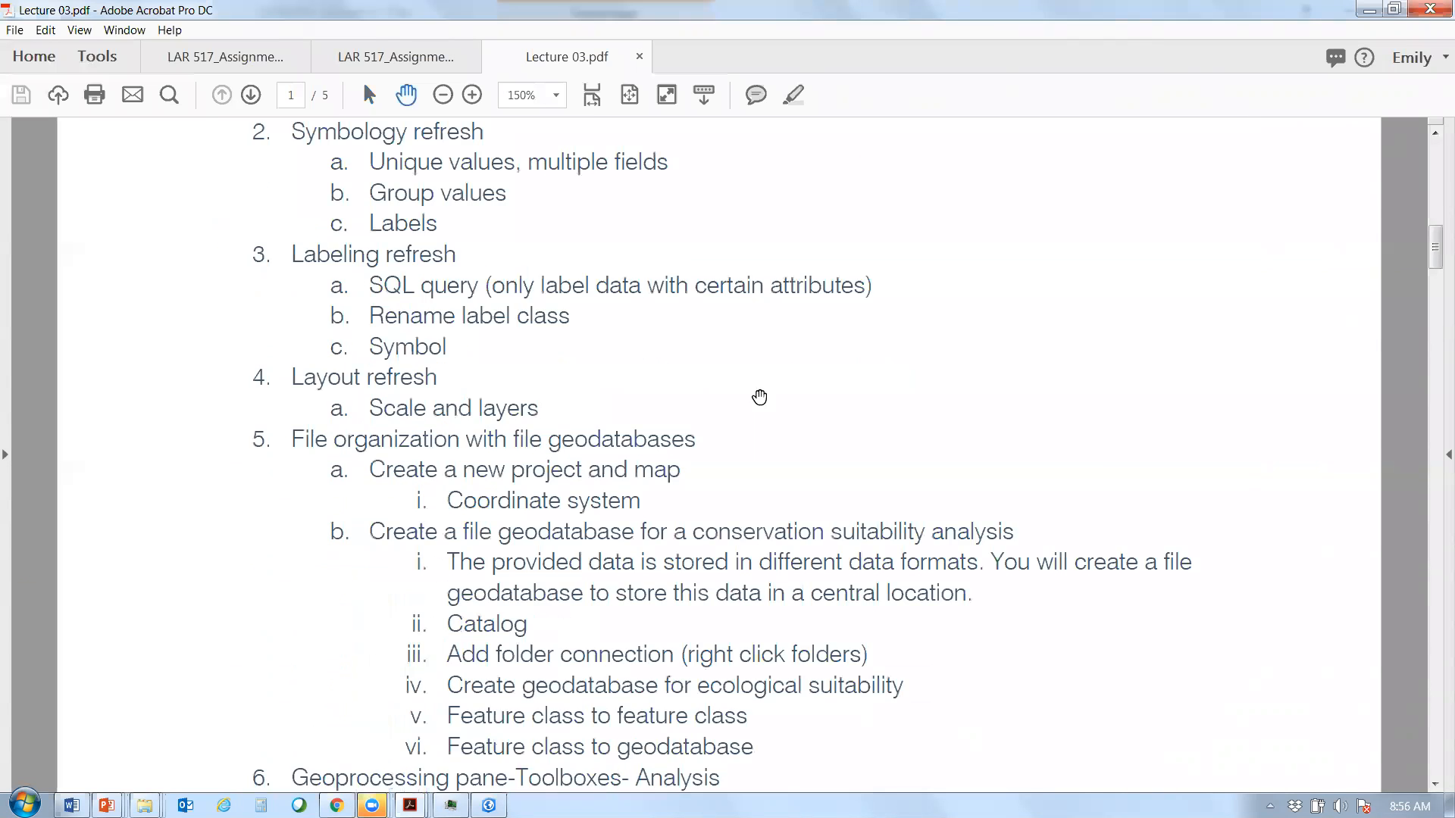
pyautogui.scroll(-5, 758, 395)
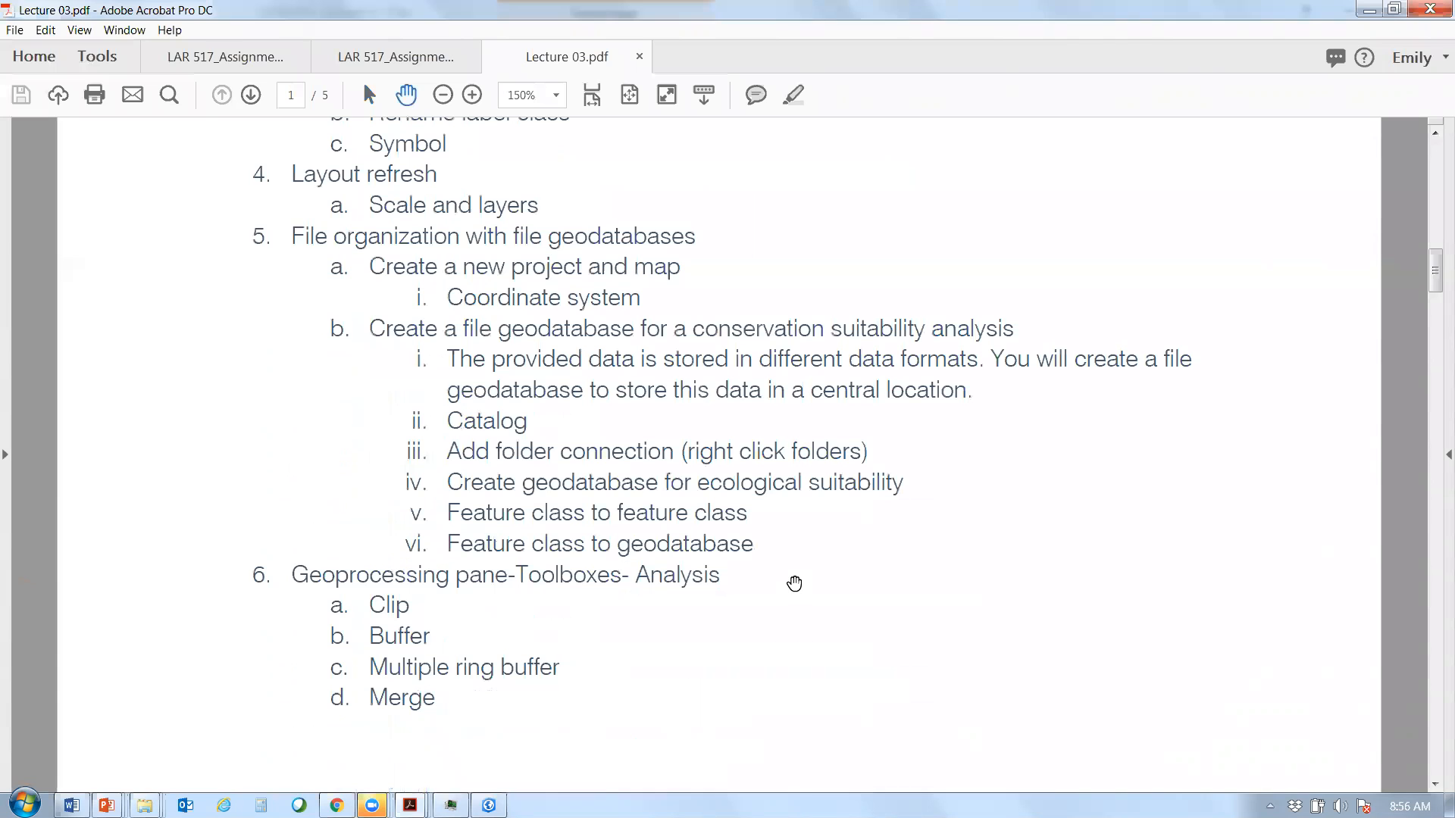
pyautogui.scroll(-8, 793, 584)
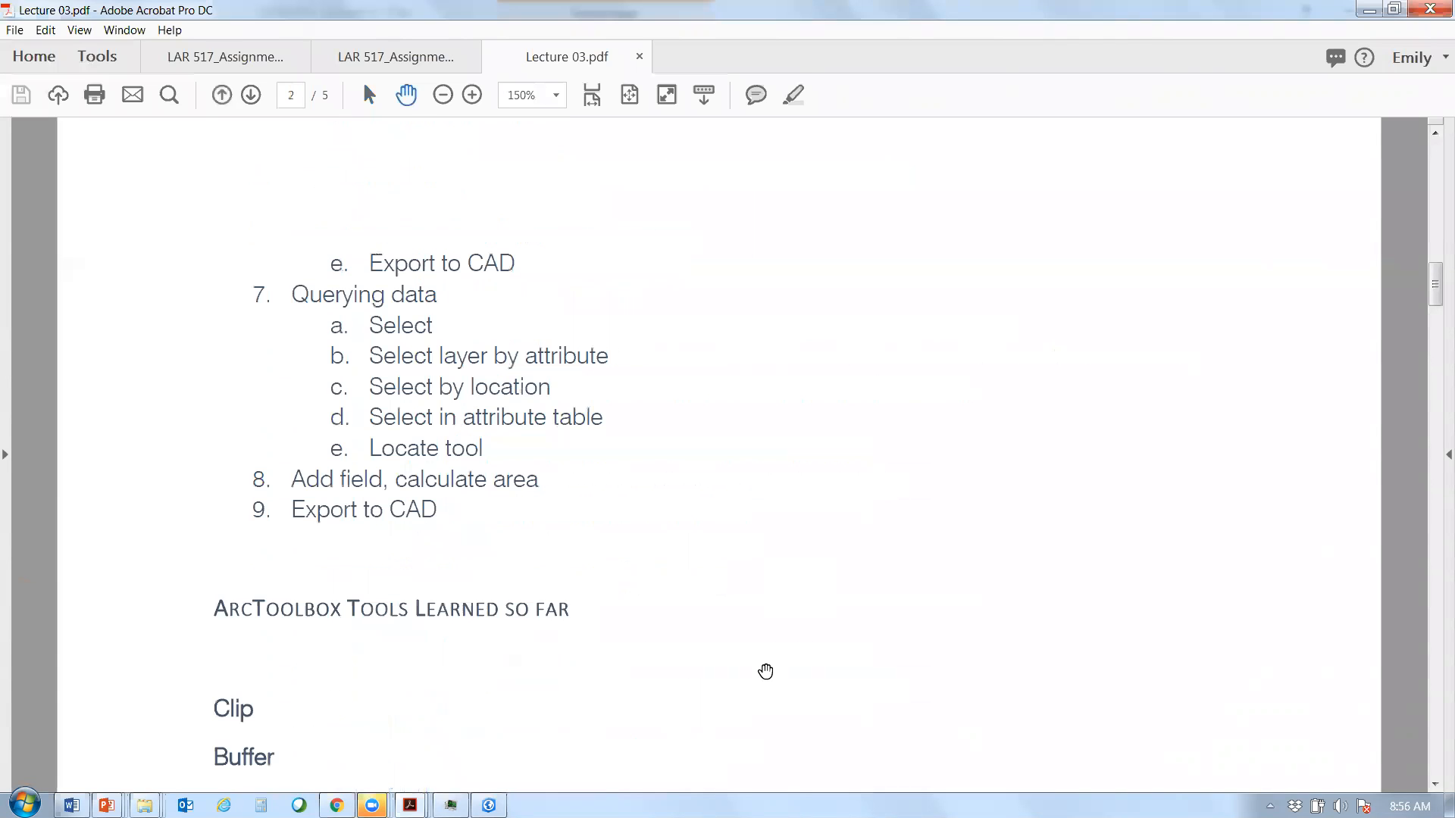
pyautogui.scroll(-5, 765, 671)
pyautogui.scroll(-3, 758, 636)
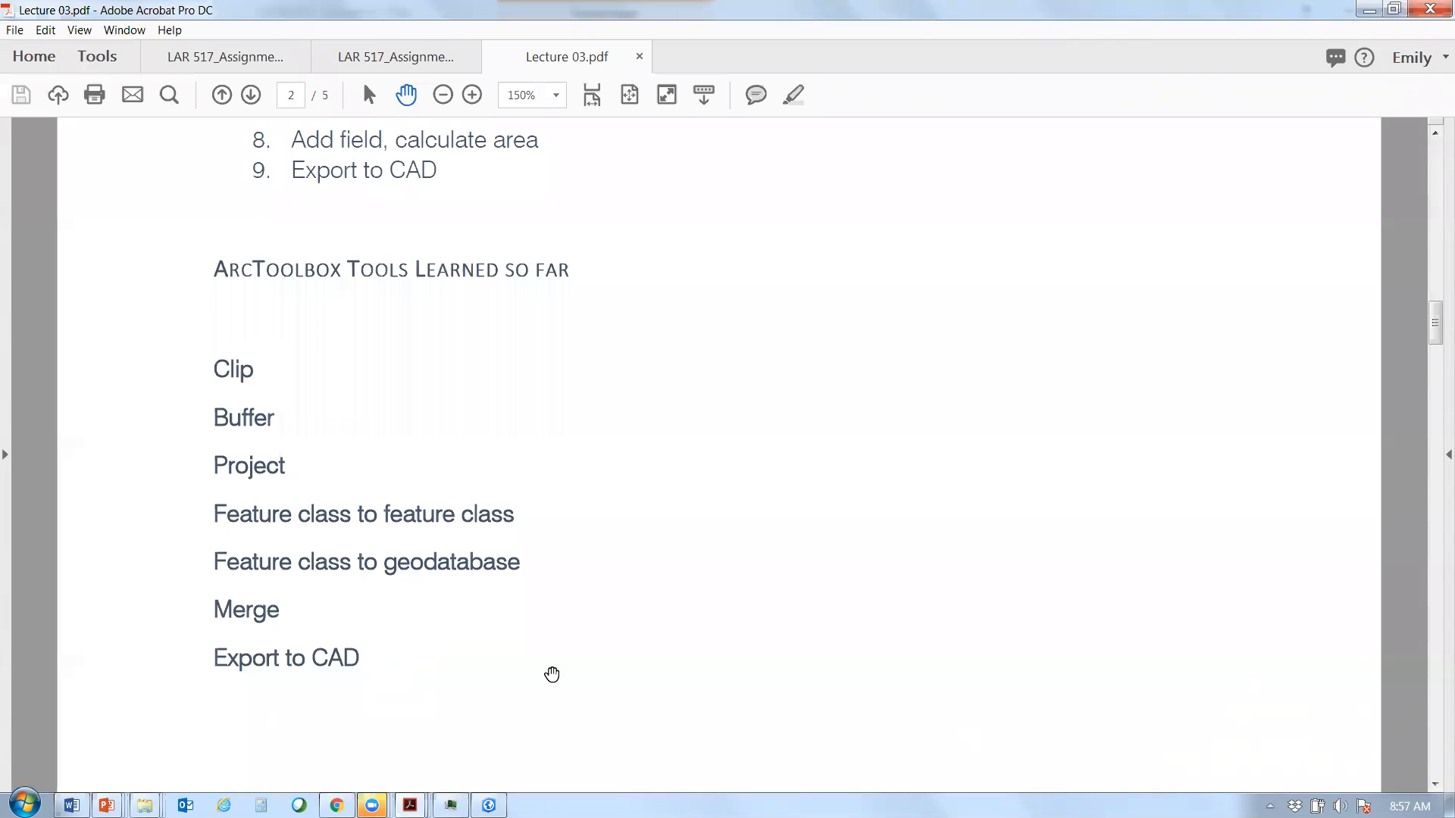
pyautogui.scroll(-3, 552, 674)
pyautogui.scroll(-2, 554, 471)
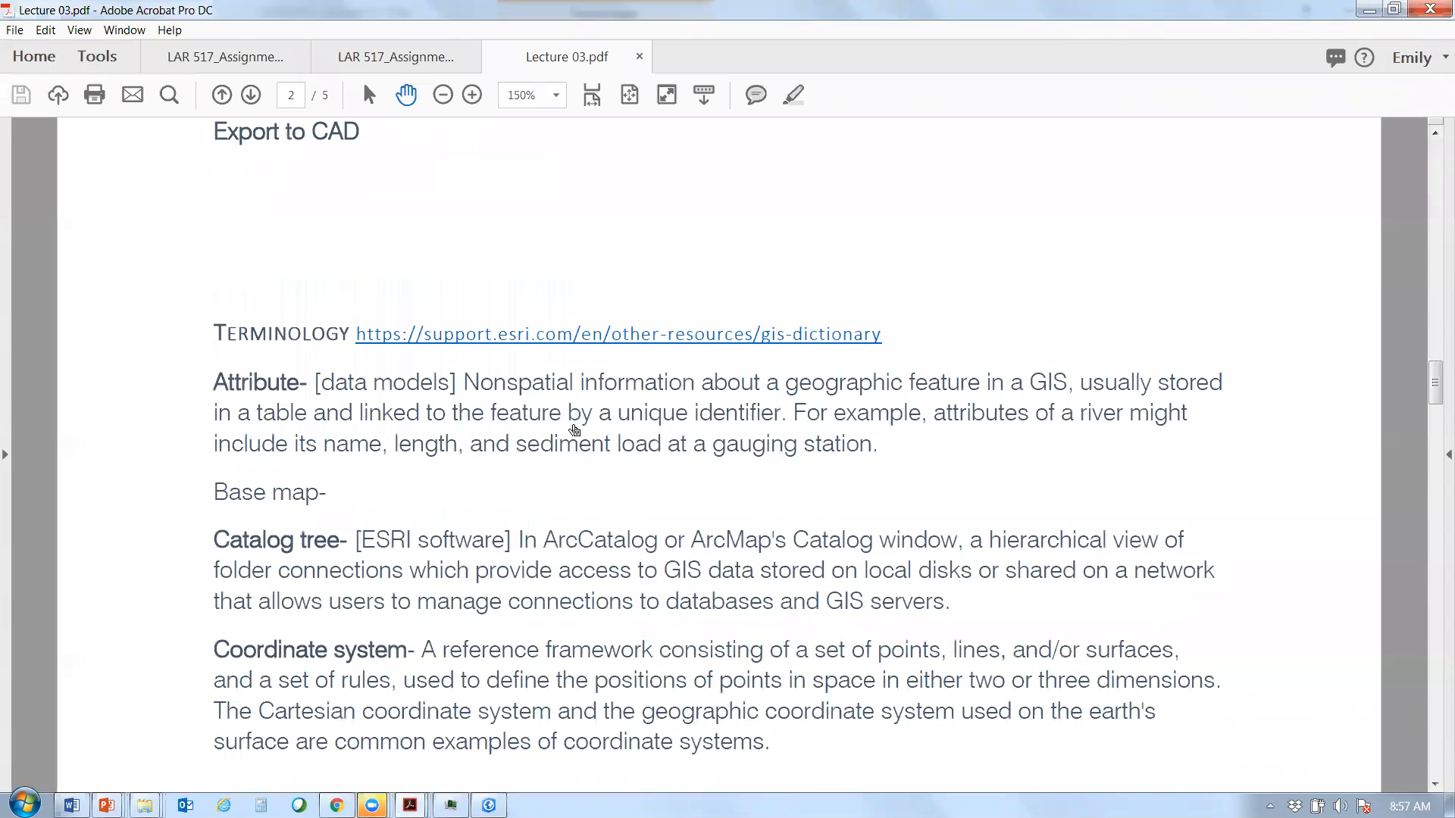
# - Open the GIS dictionary link in the Terminology section, allowing the connection to esri.com, and return to the Lecture2-2 map in ArcGIS Pro
pyautogui.click(599, 340)
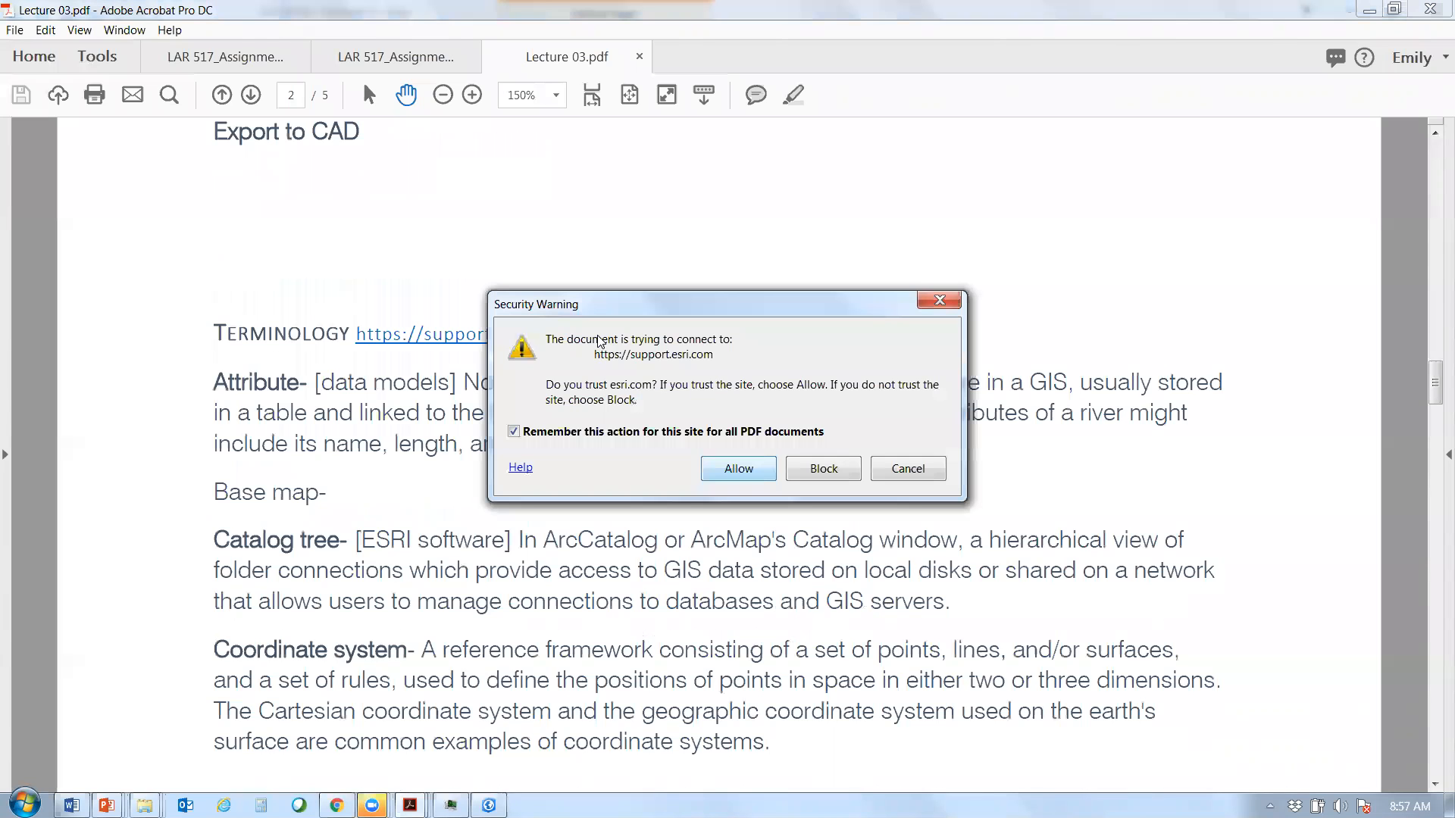
pyautogui.press('Return')
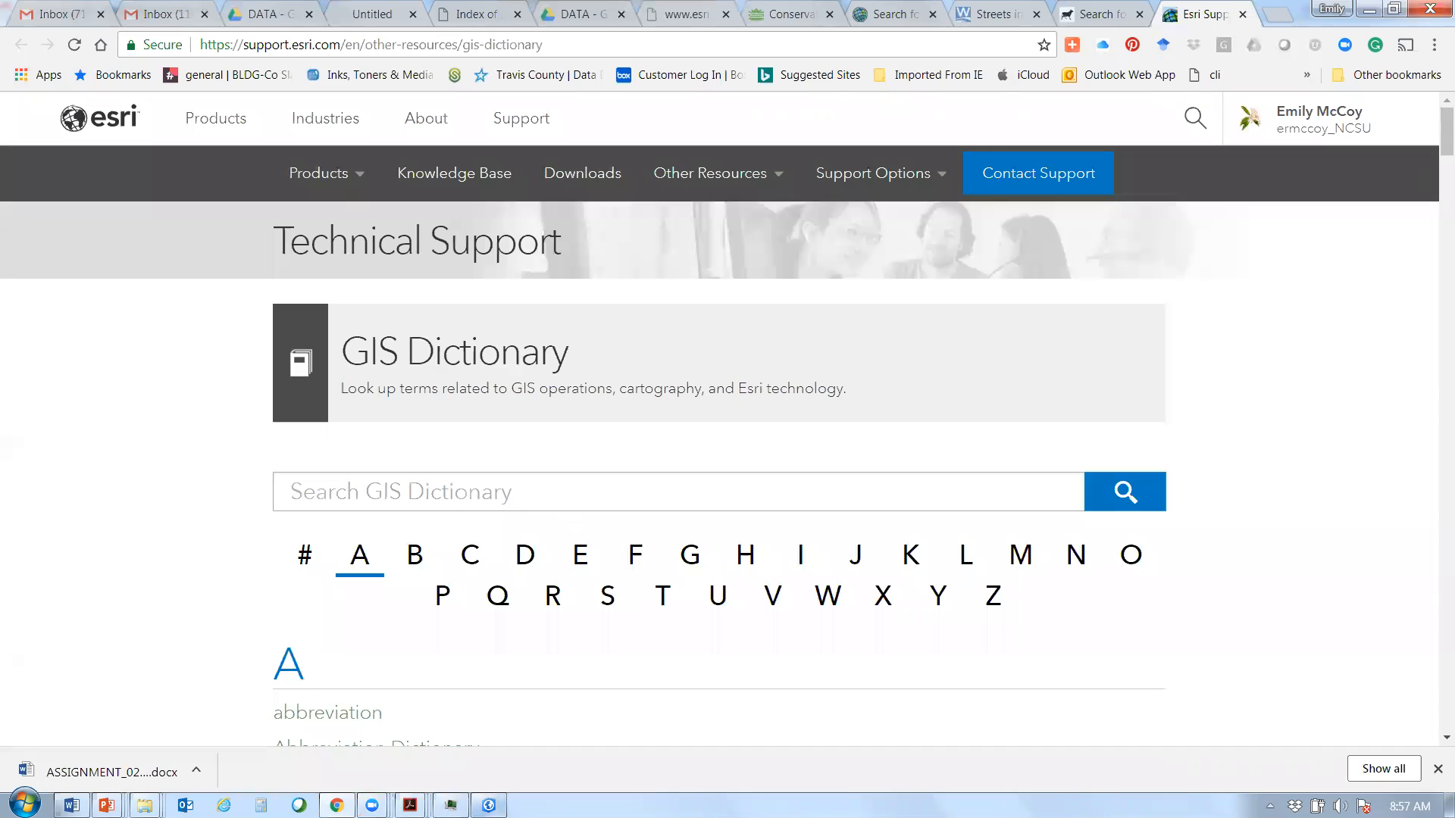
pyautogui.moveTo(489, 805)
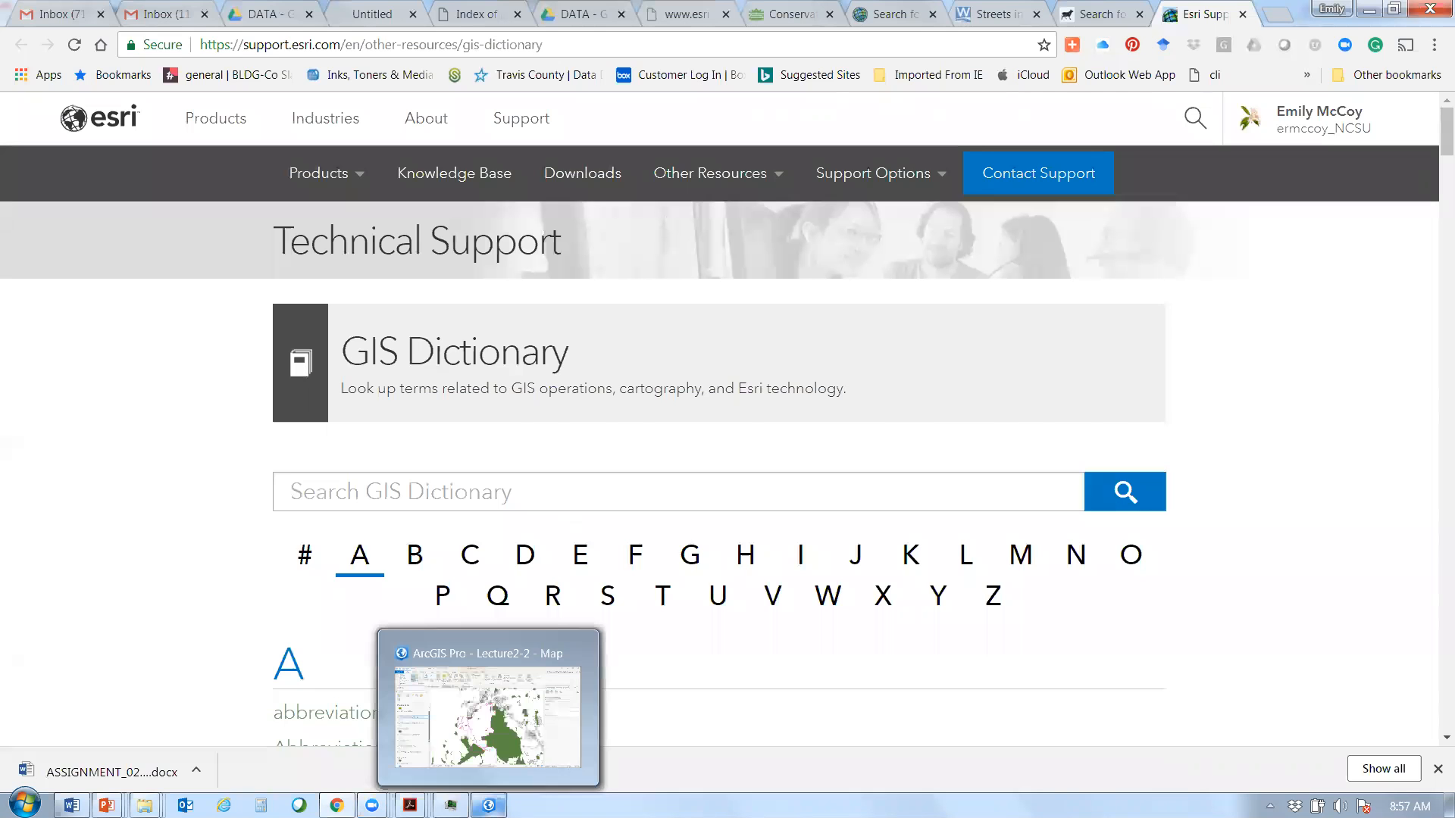
pyautogui.click(488, 713)
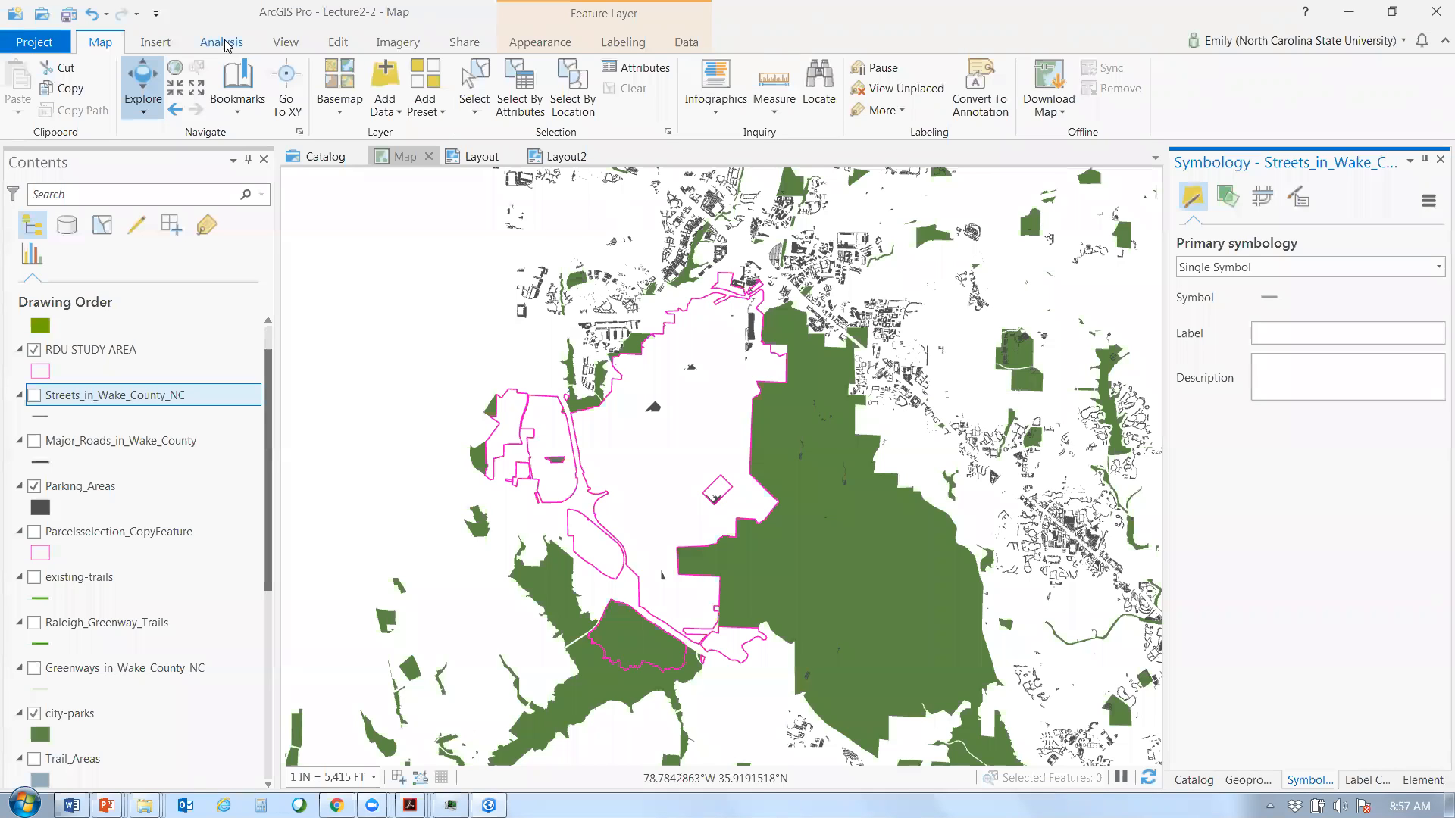
# - Display the full list of geoprocessing toolboxes and widen the Geoprocessing pane
pyautogui.click(1249, 780)
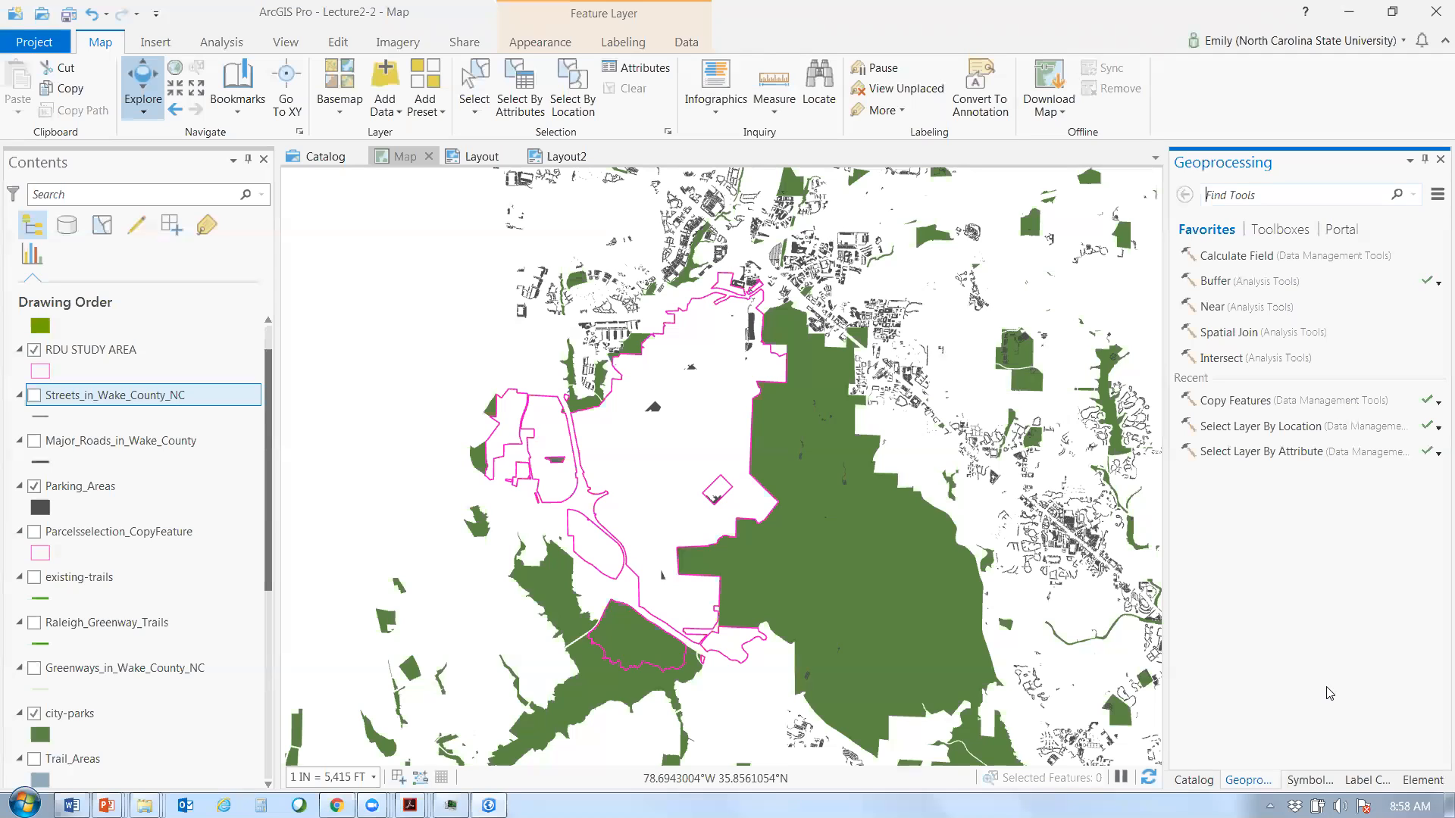
pyautogui.click(221, 41)
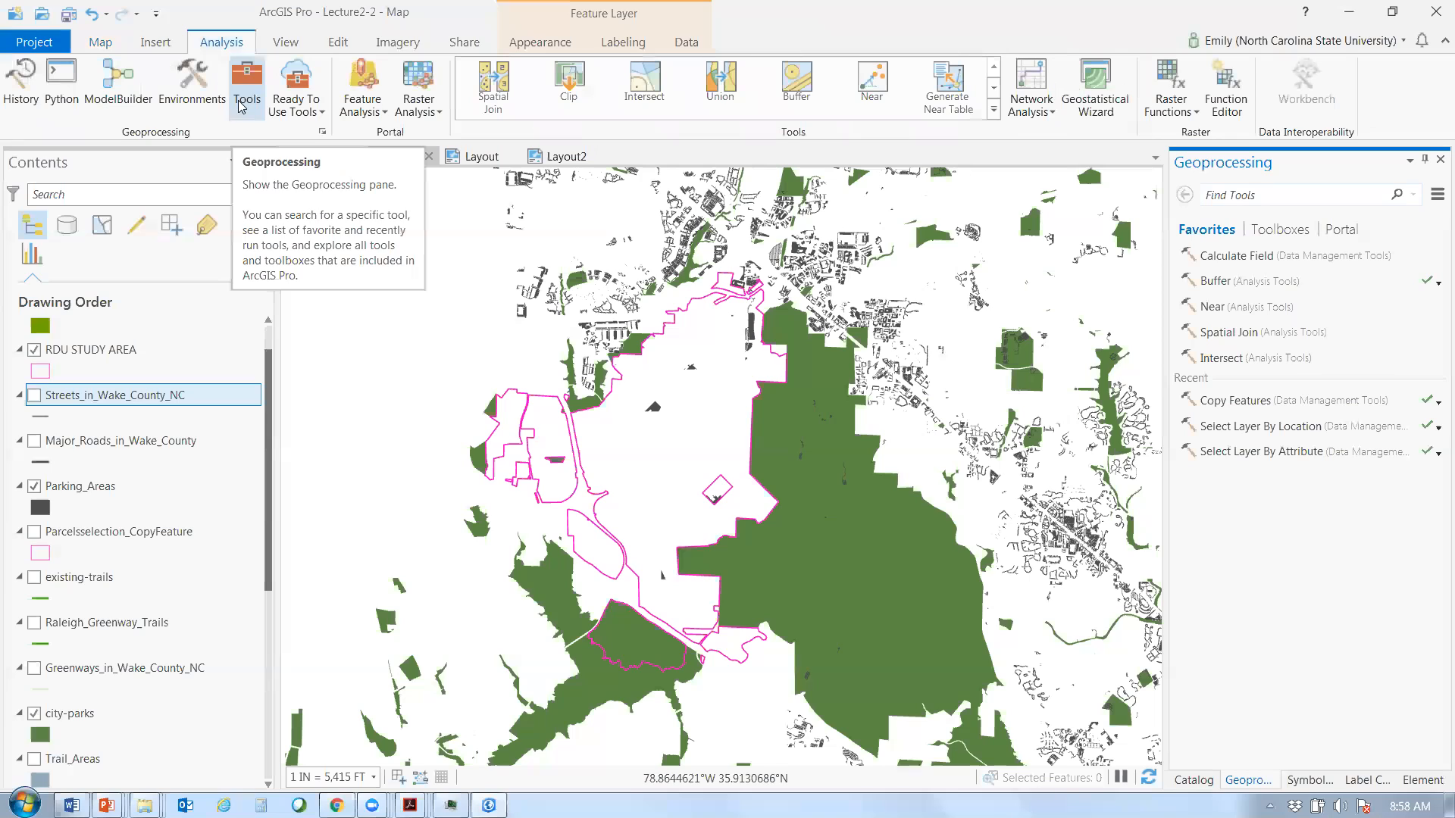
pyautogui.click(254, 100)
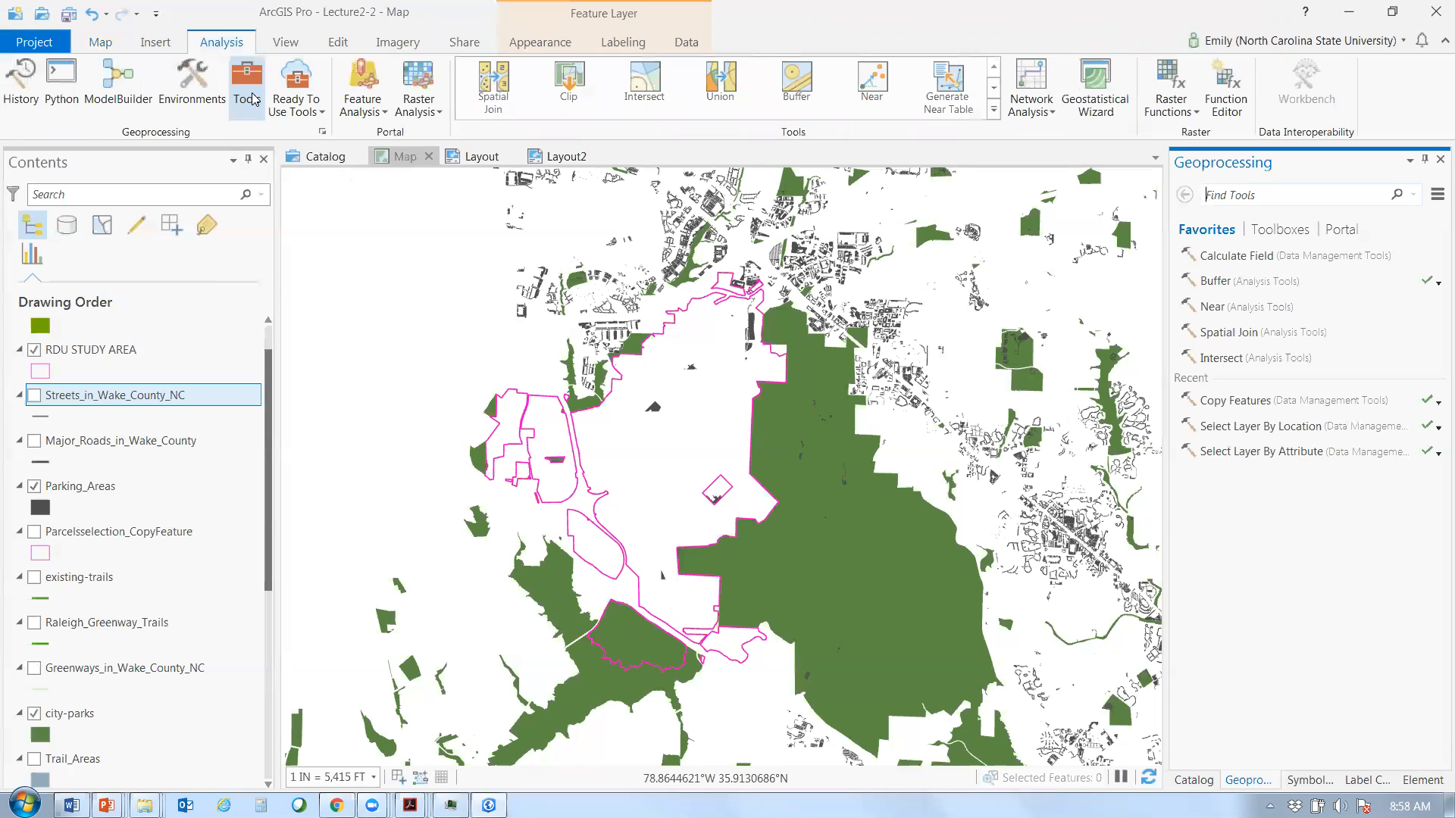
pyautogui.click(1282, 232)
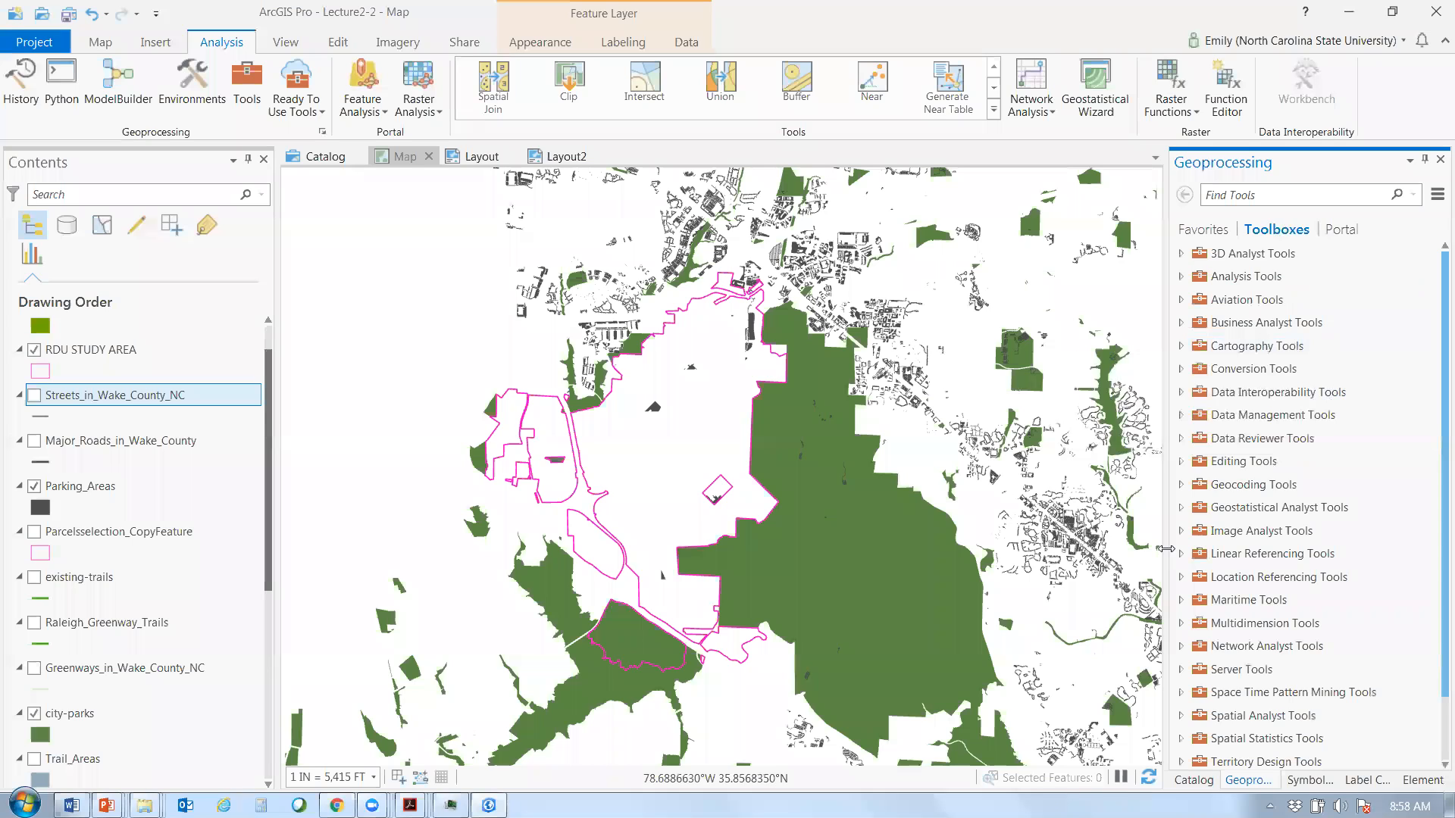
pyautogui.moveTo(1166, 547); pyautogui.dragTo(964, 561)
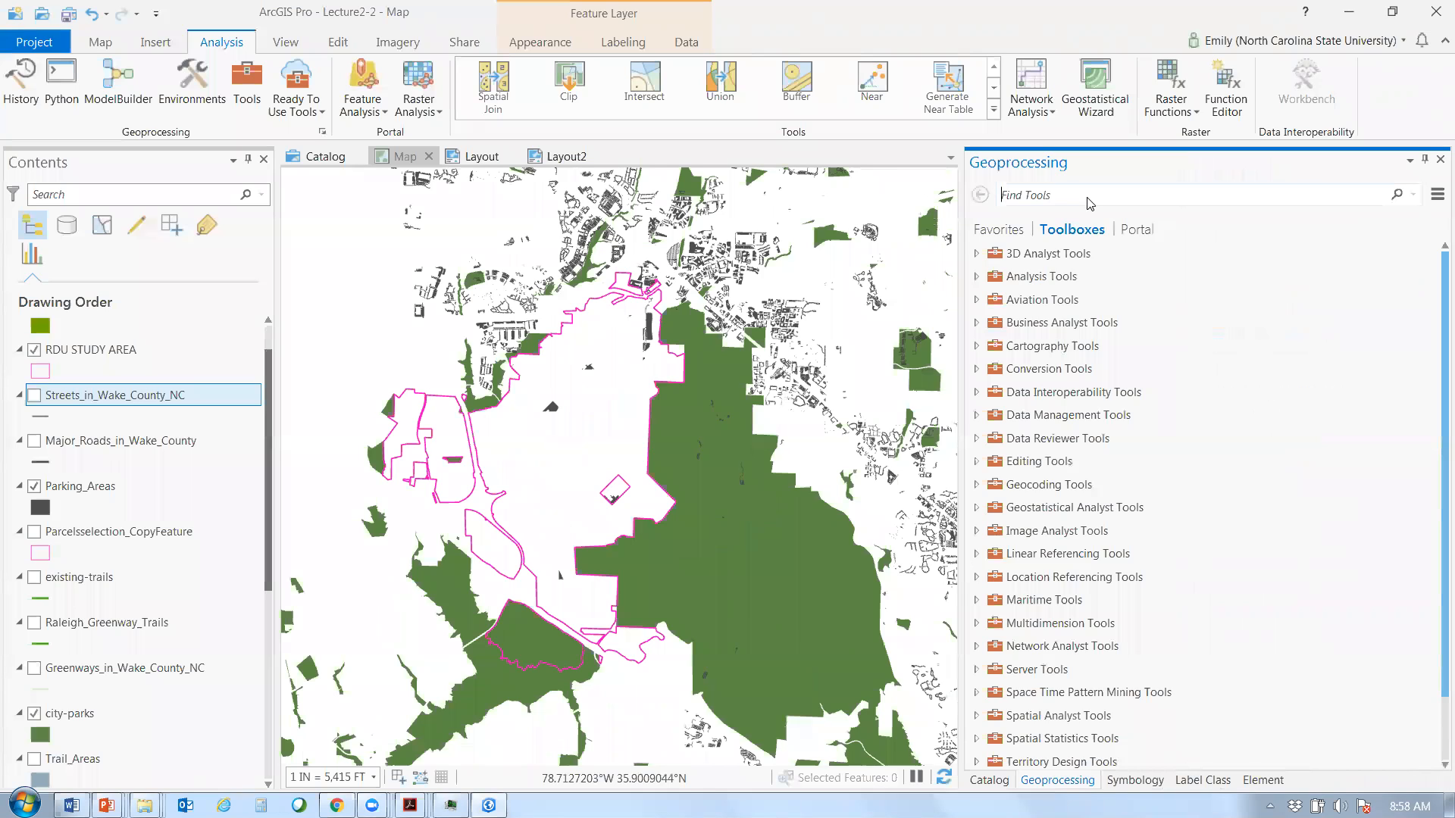
# - Search the geoprocessing tools for BUFFER, return to the toolbox list and view the Network Analyst Tools description
pyautogui.write('BUFFER')
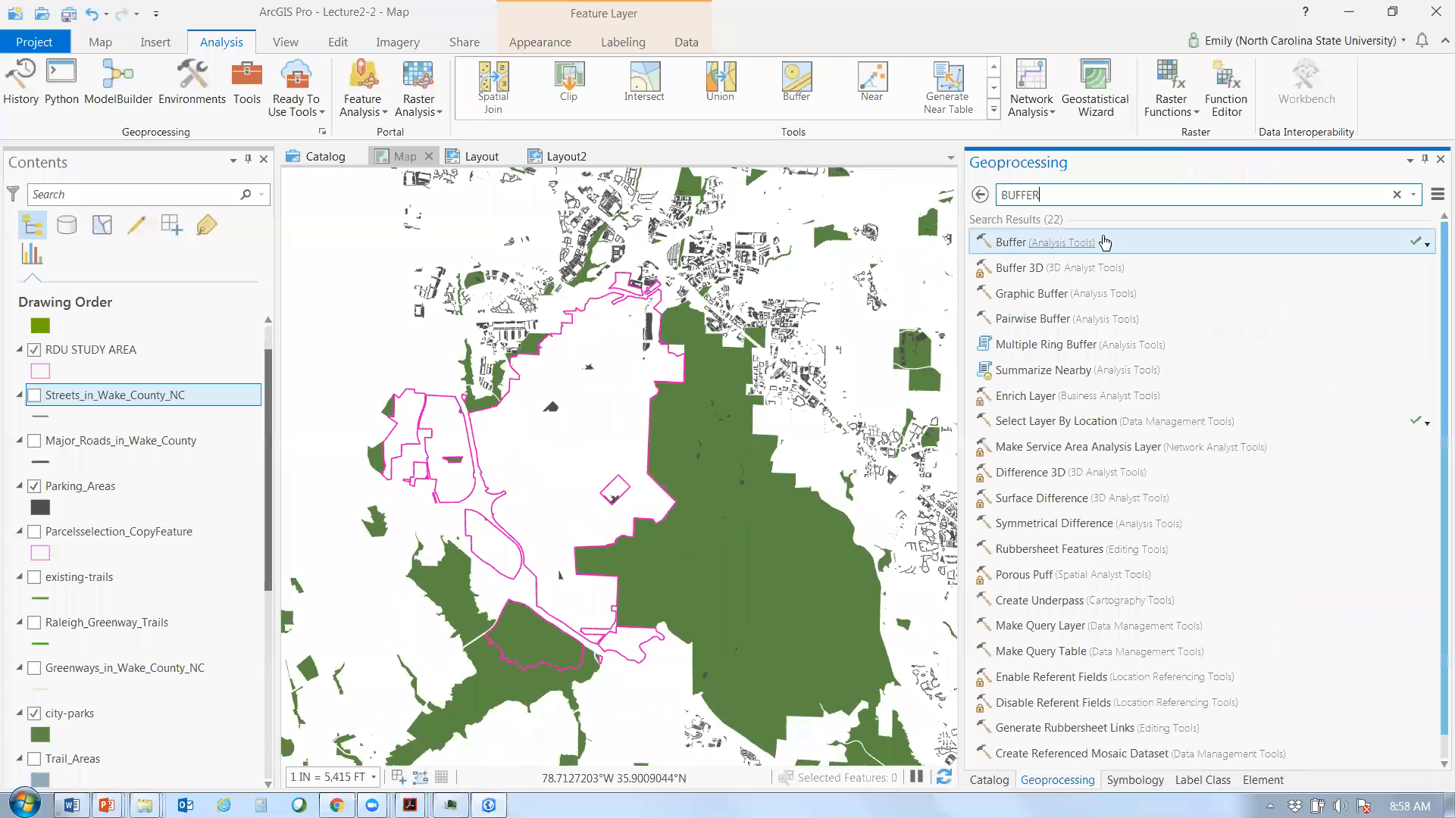
pyautogui.click(981, 196)
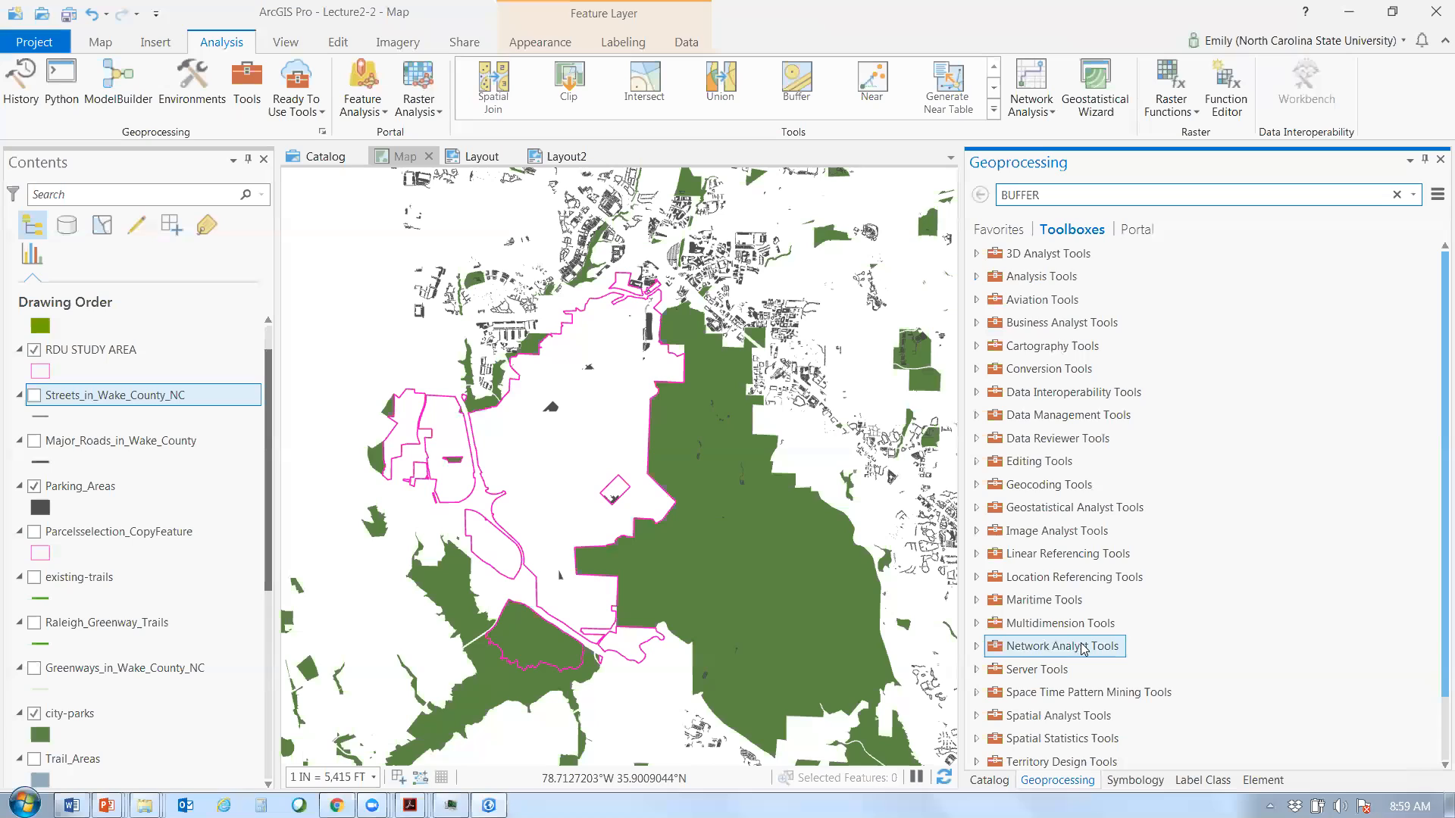
pyautogui.moveTo(1084, 647)
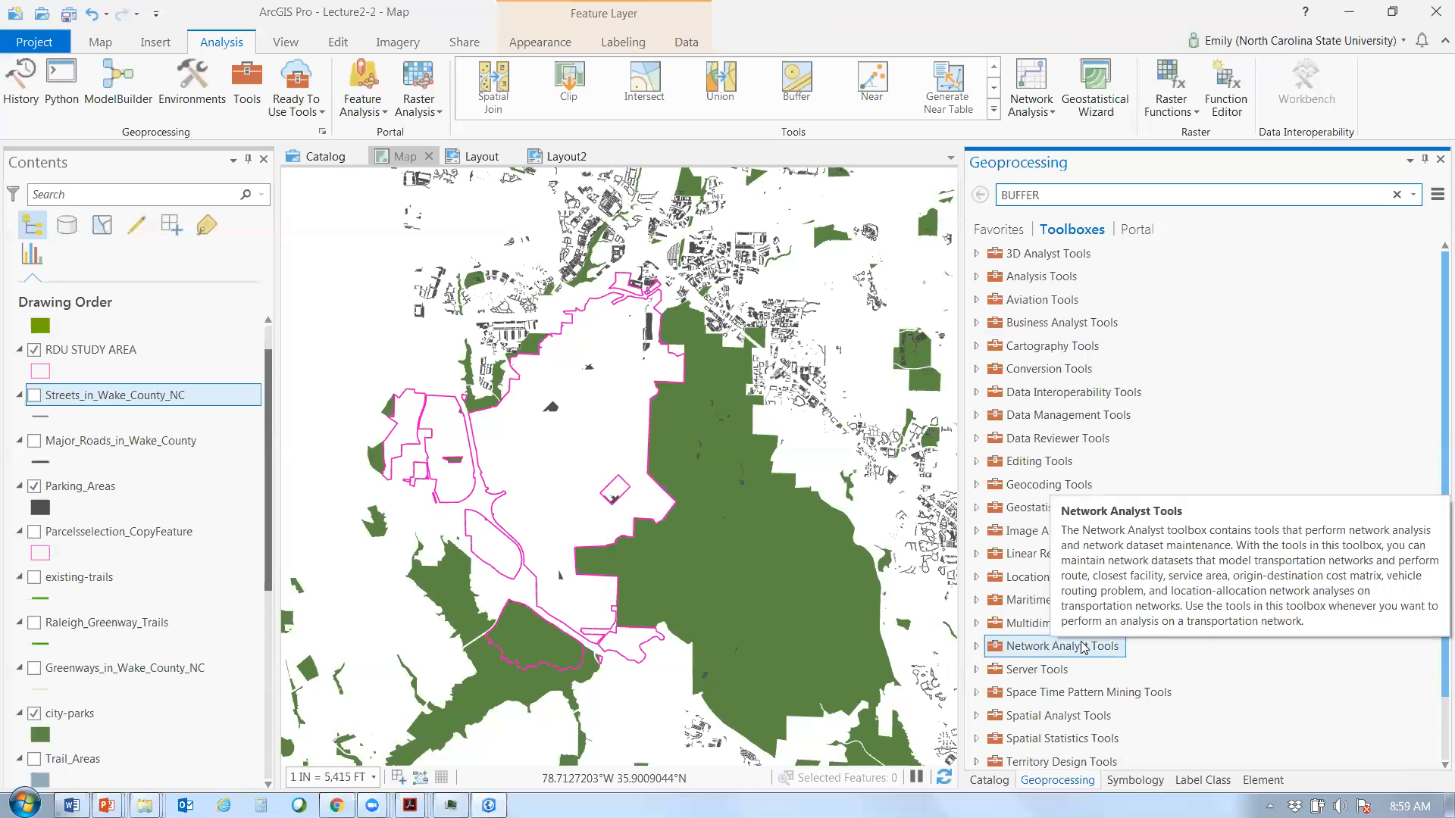
# - Expand the Extract, Overlay and Proximity toolsets of Analysis Tools and open the Buffer tool from Proximity
pyautogui.click(978, 277)
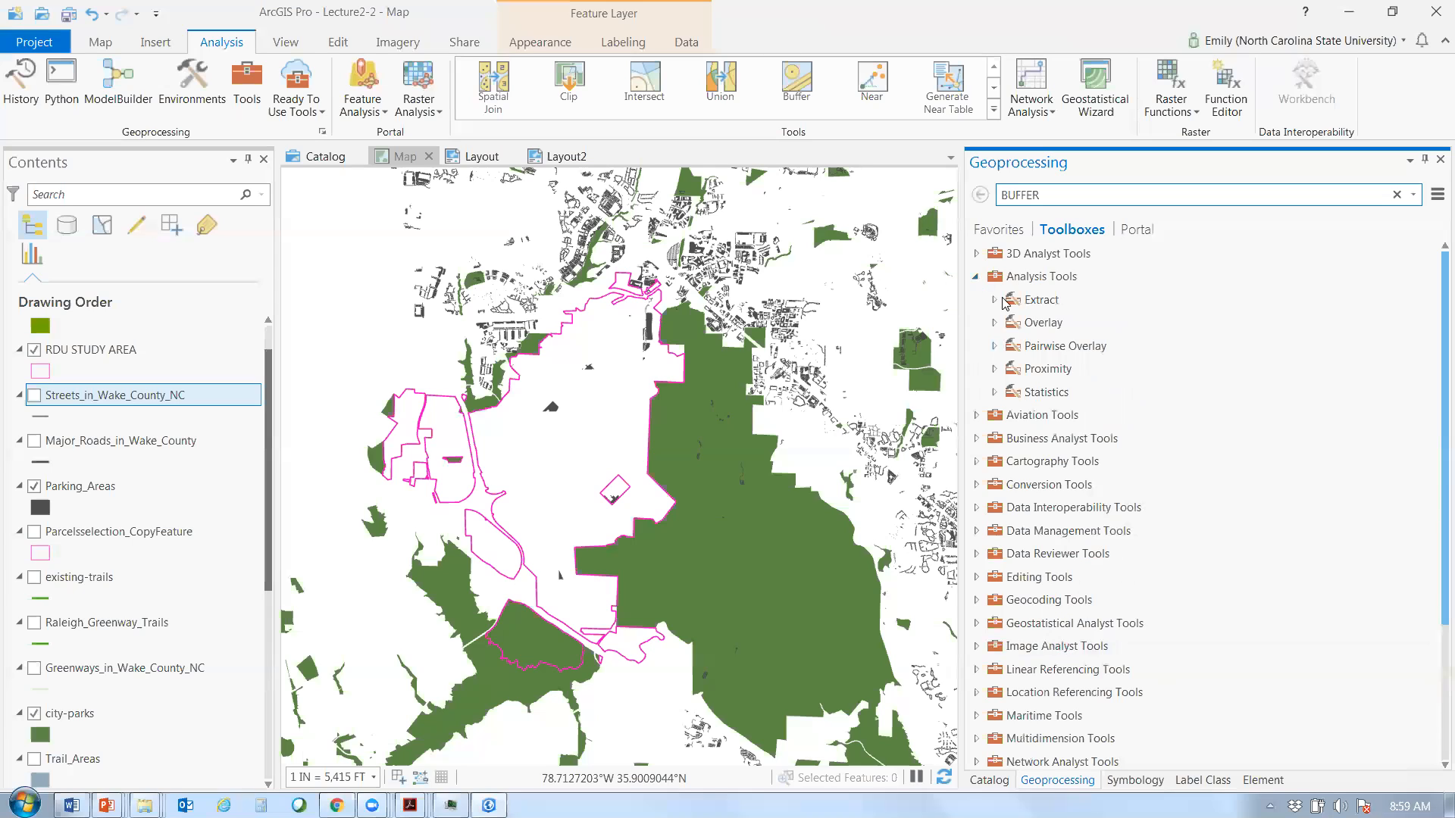
pyautogui.click(995, 301)
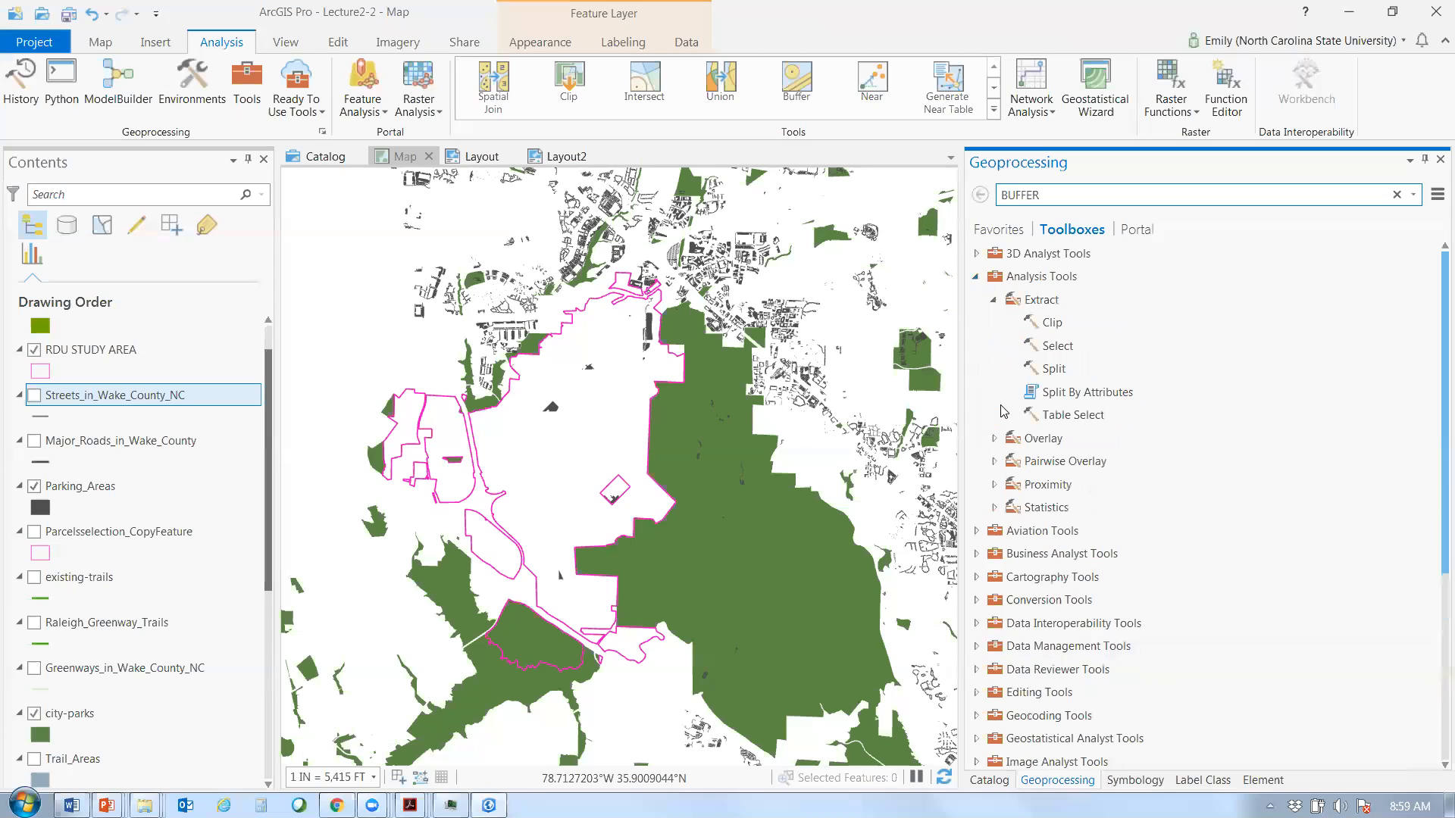
pyautogui.click(994, 438)
pyautogui.scroll(-1, 1000, 445)
pyautogui.scroll(-1, 995, 547)
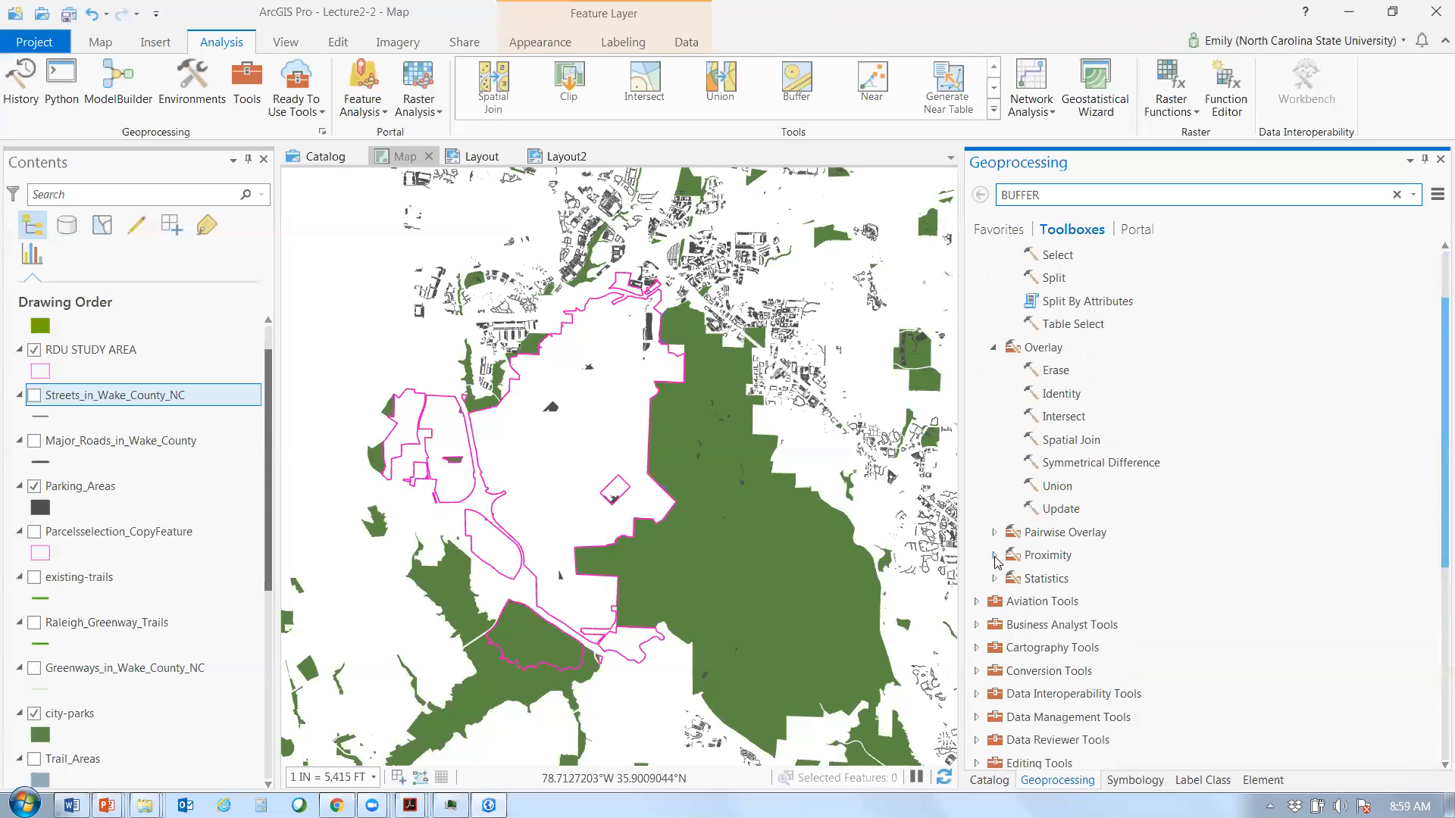
pyautogui.click(994, 556)
pyautogui.scroll(-2, 1059, 485)
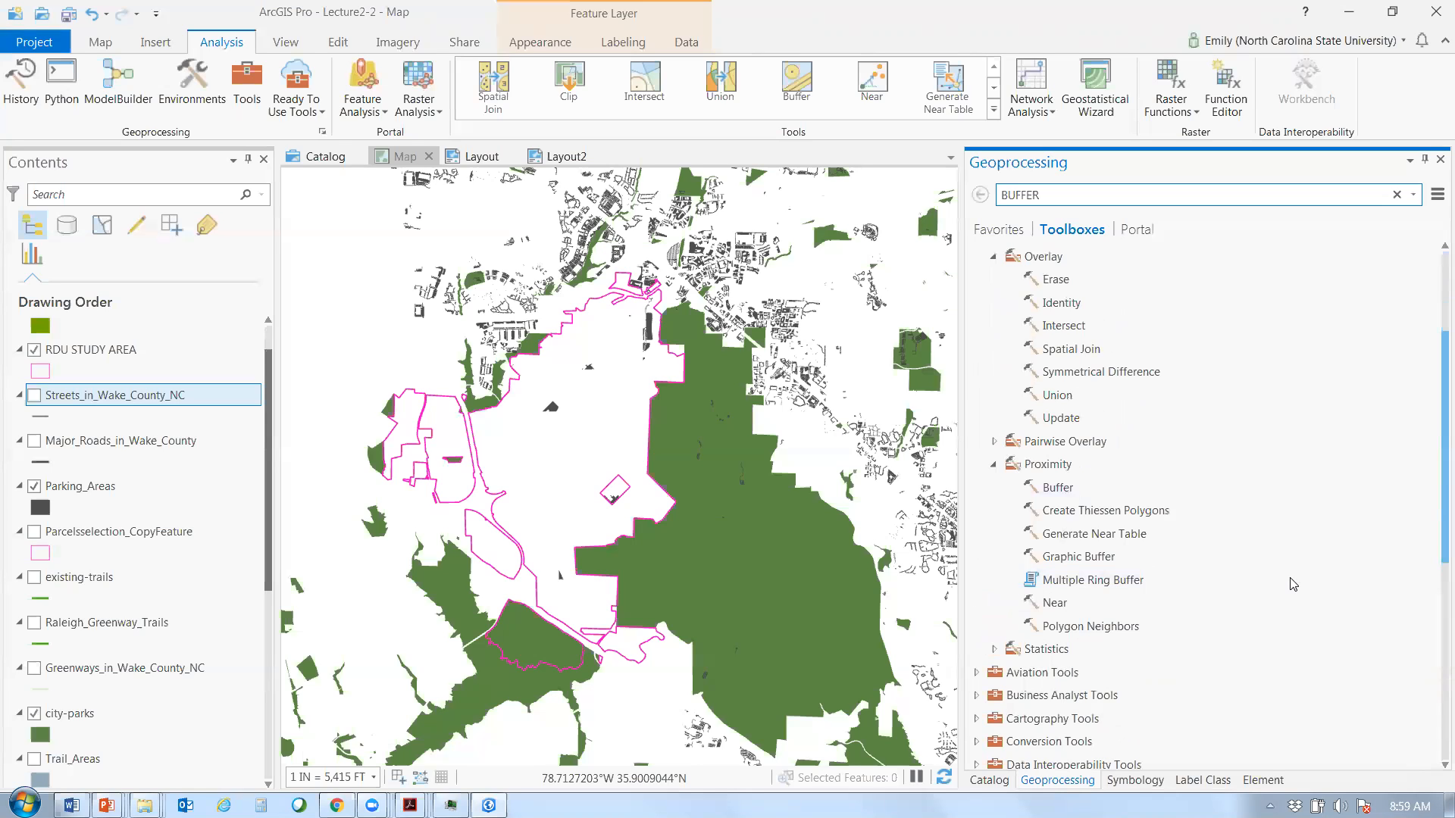
pyautogui.scroll(1, 1139, 760)
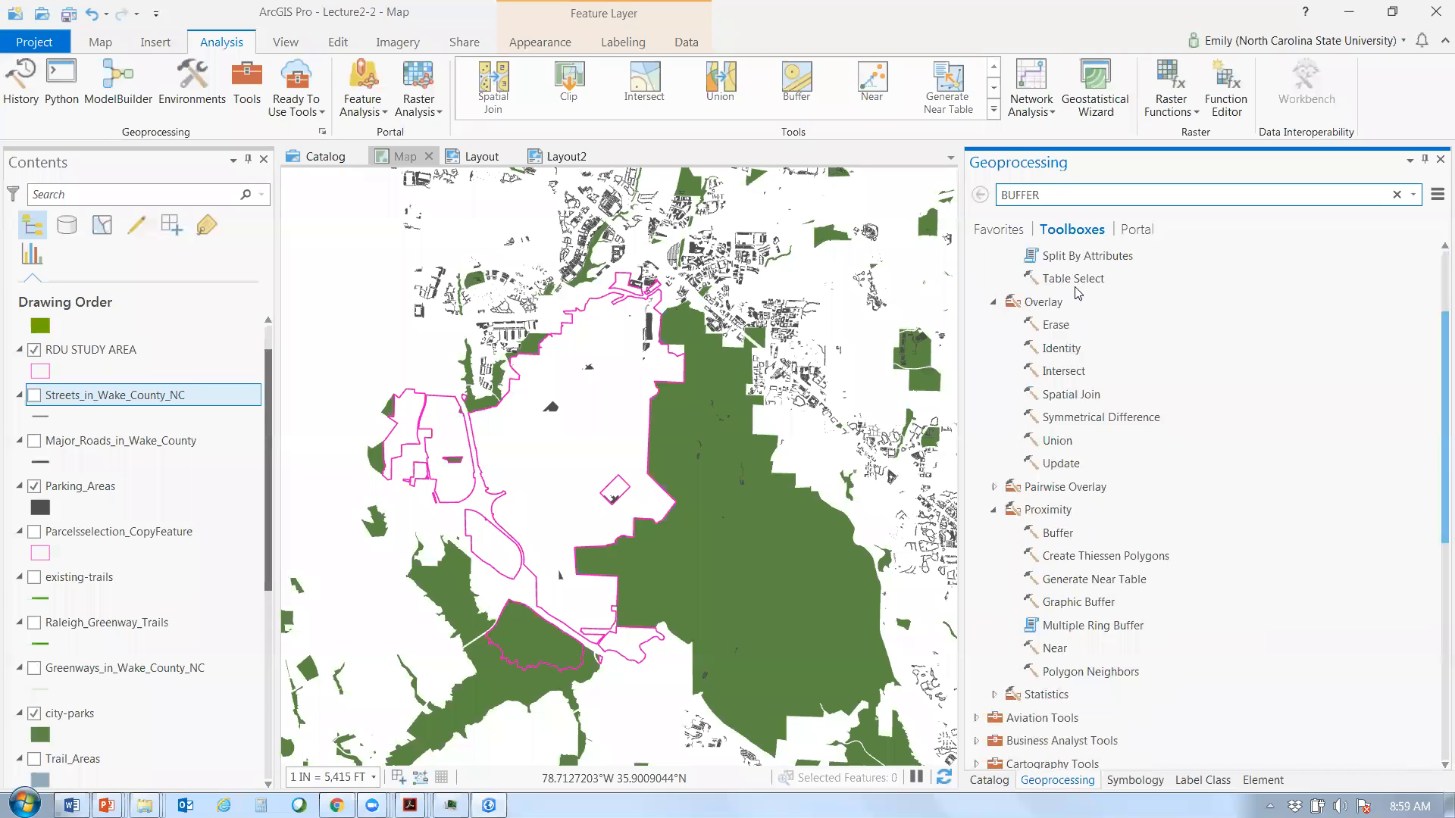
pyautogui.click(1058, 535)
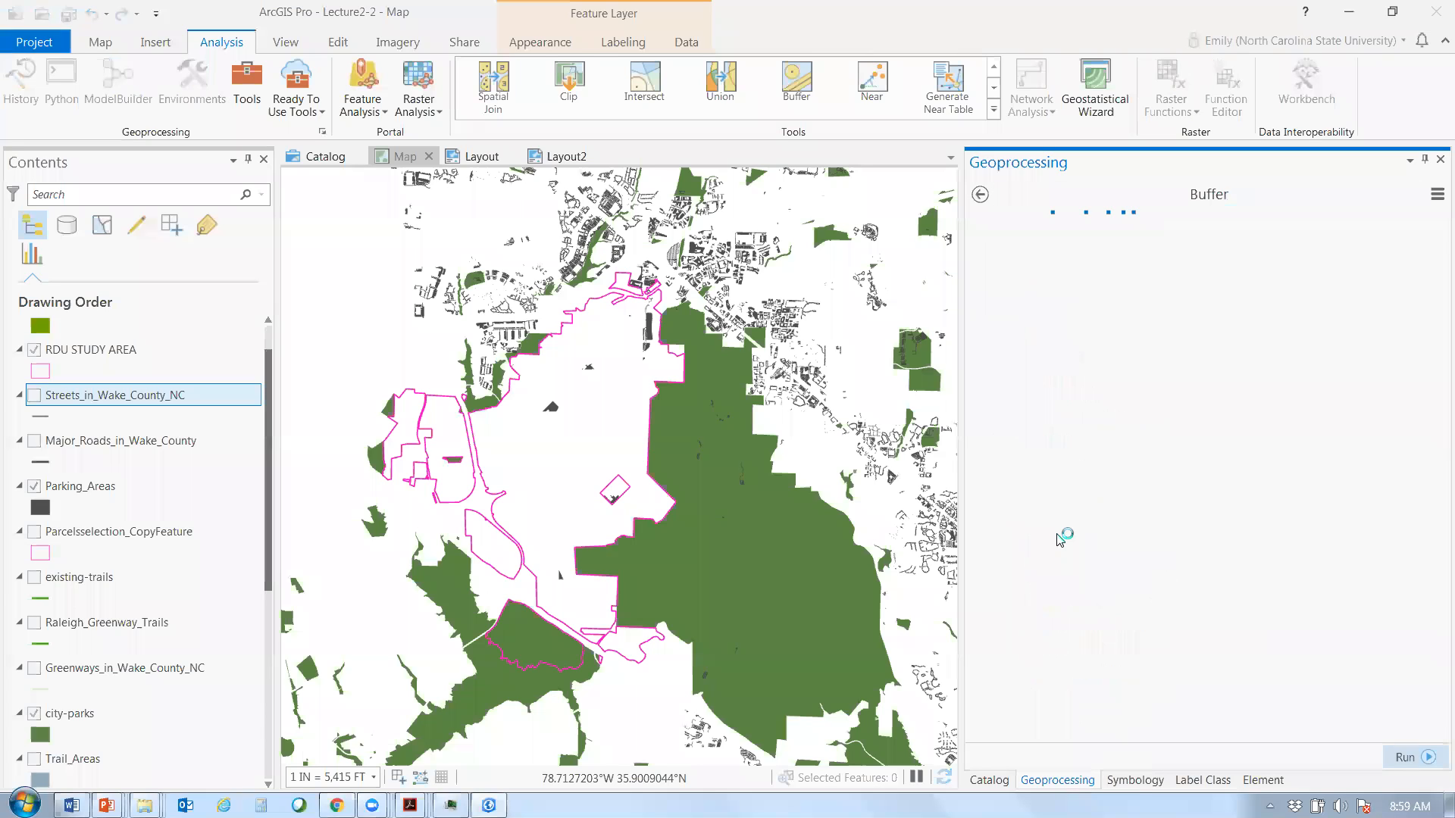
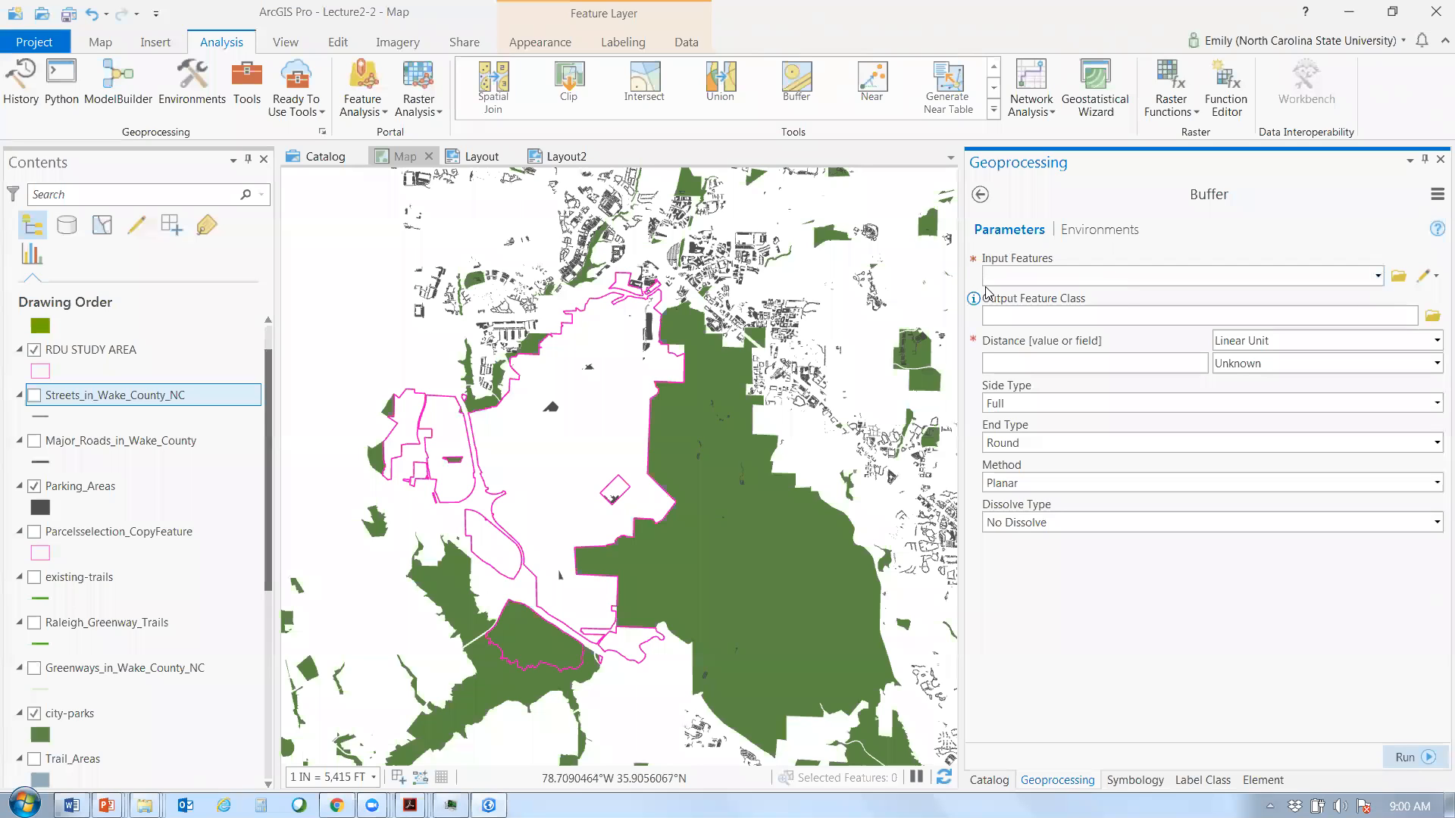
# - Examine the Input Features description, the selectable map layers and the Lecture2-2 project folder as possible buffer inputs
pyautogui.moveTo(975, 261)
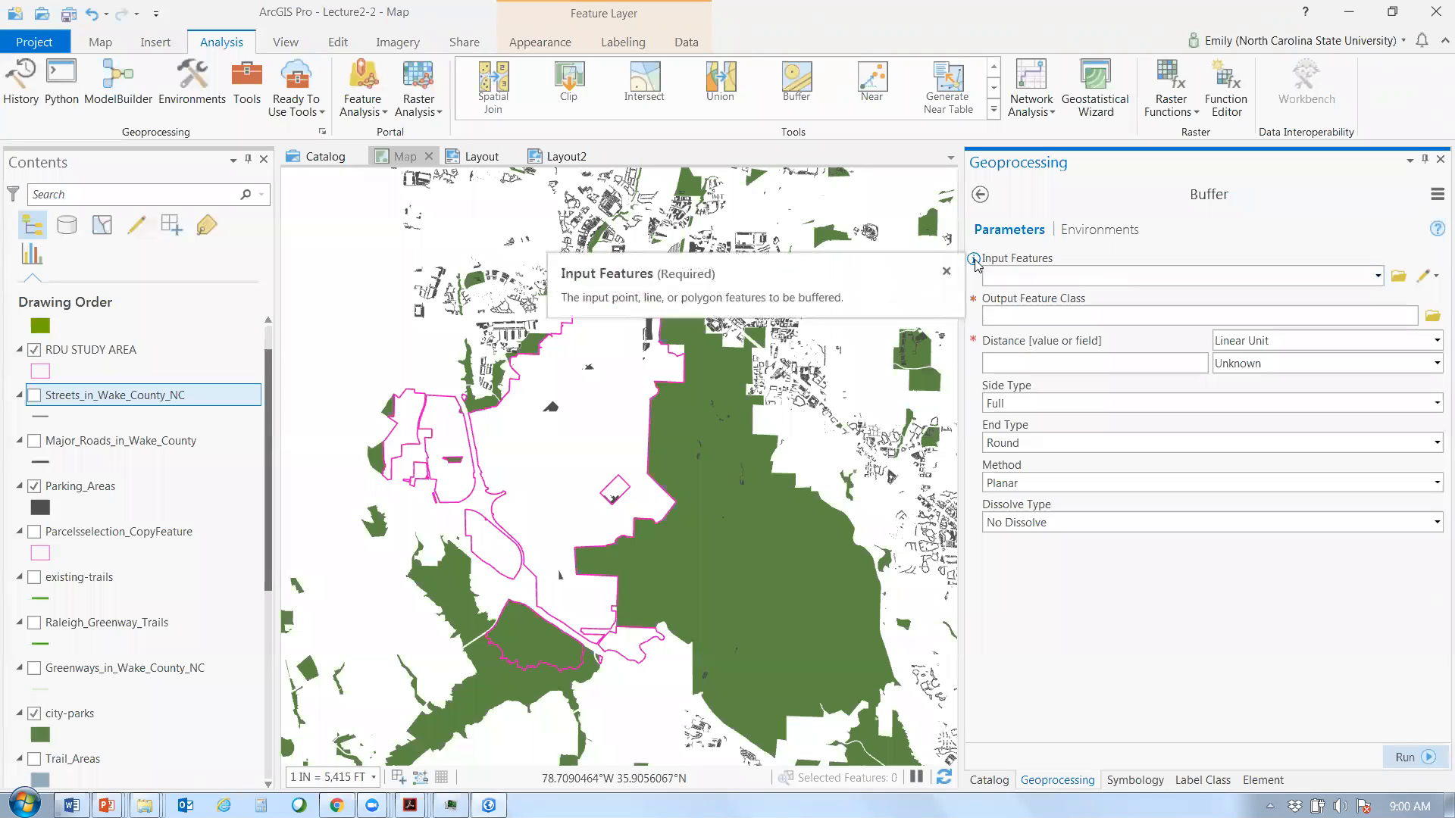
pyautogui.click(1378, 277)
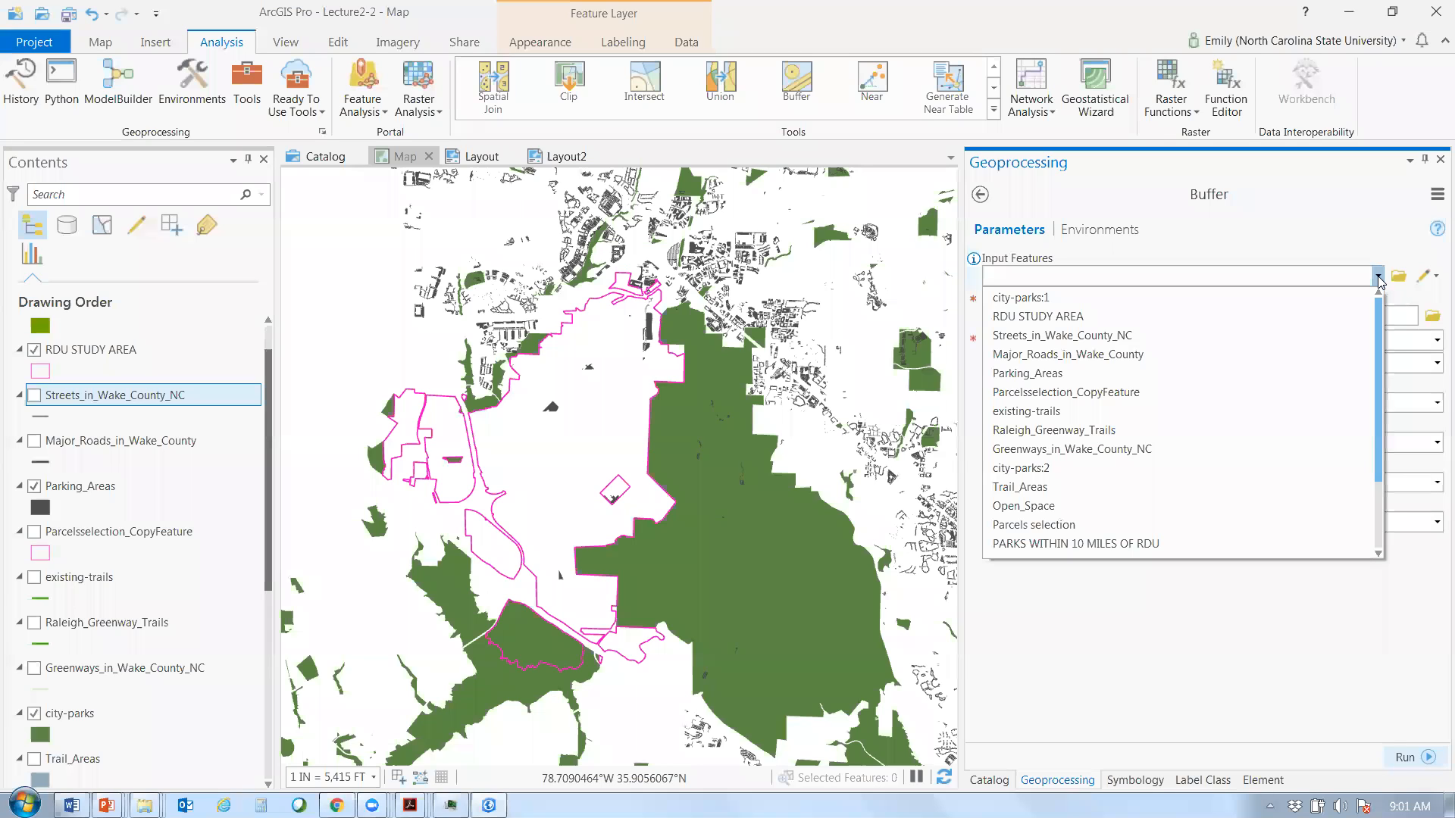
pyautogui.click(1377, 277)
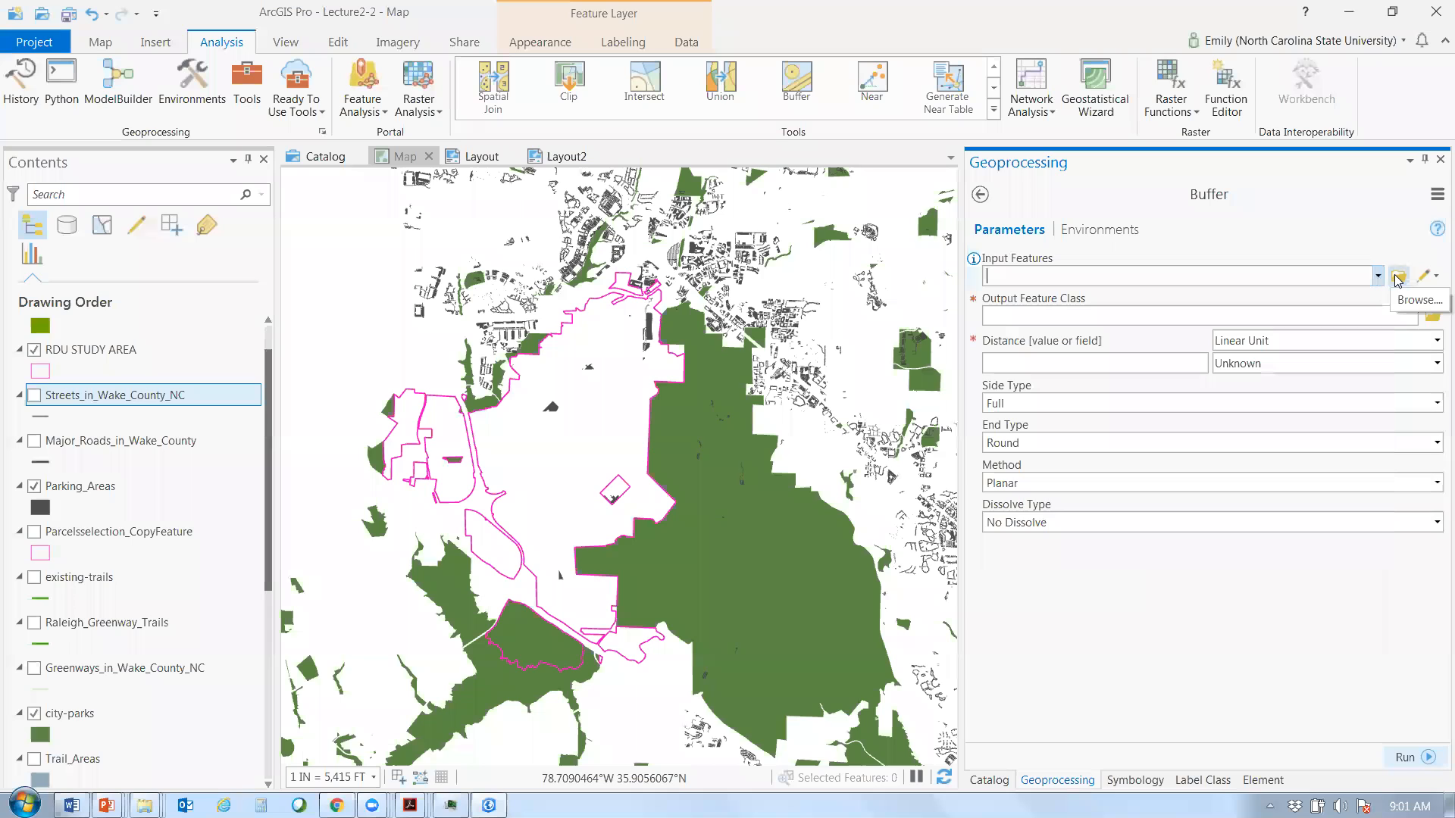
pyautogui.click(1398, 277)
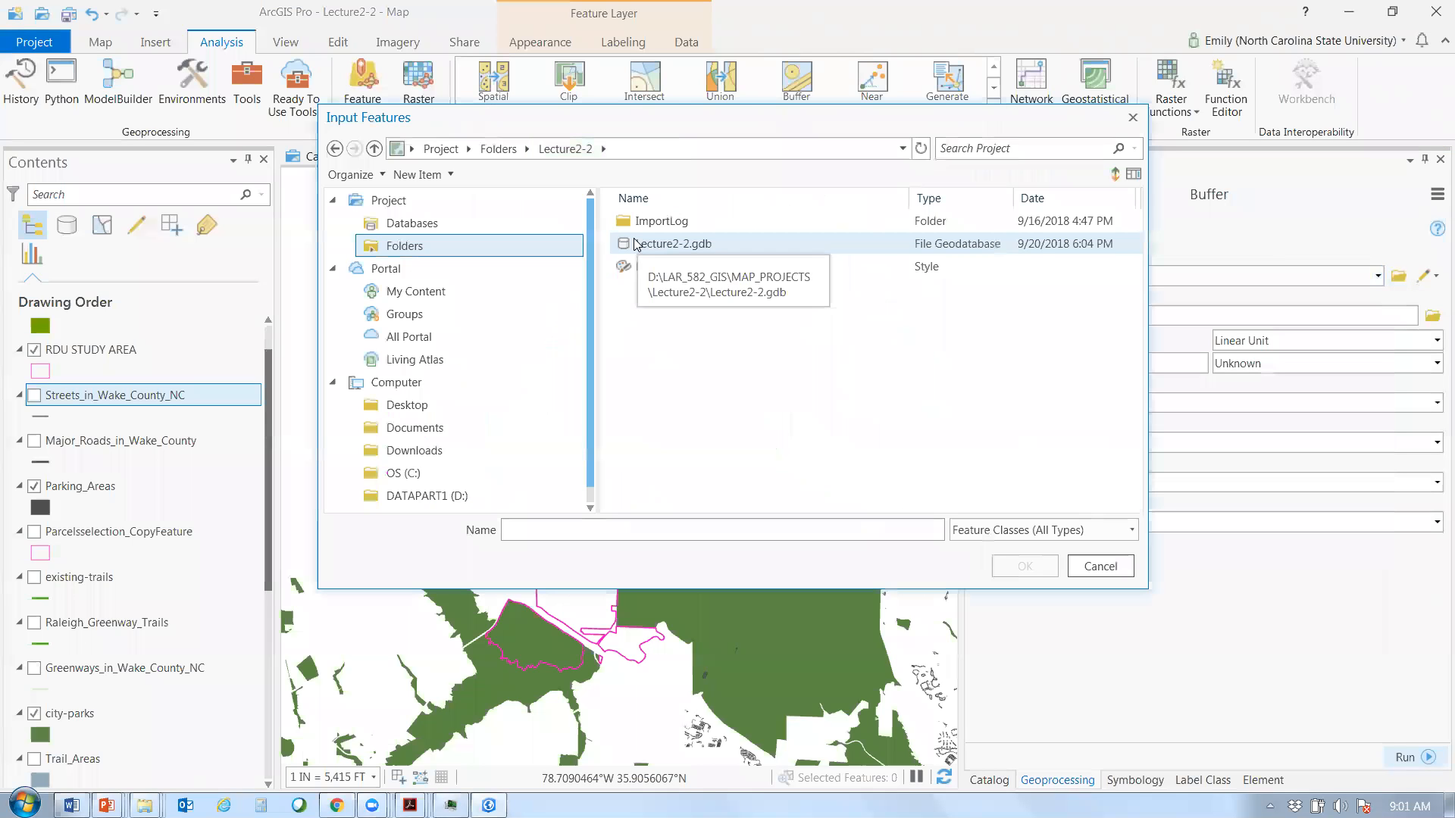
pyautogui.click(1099, 567)
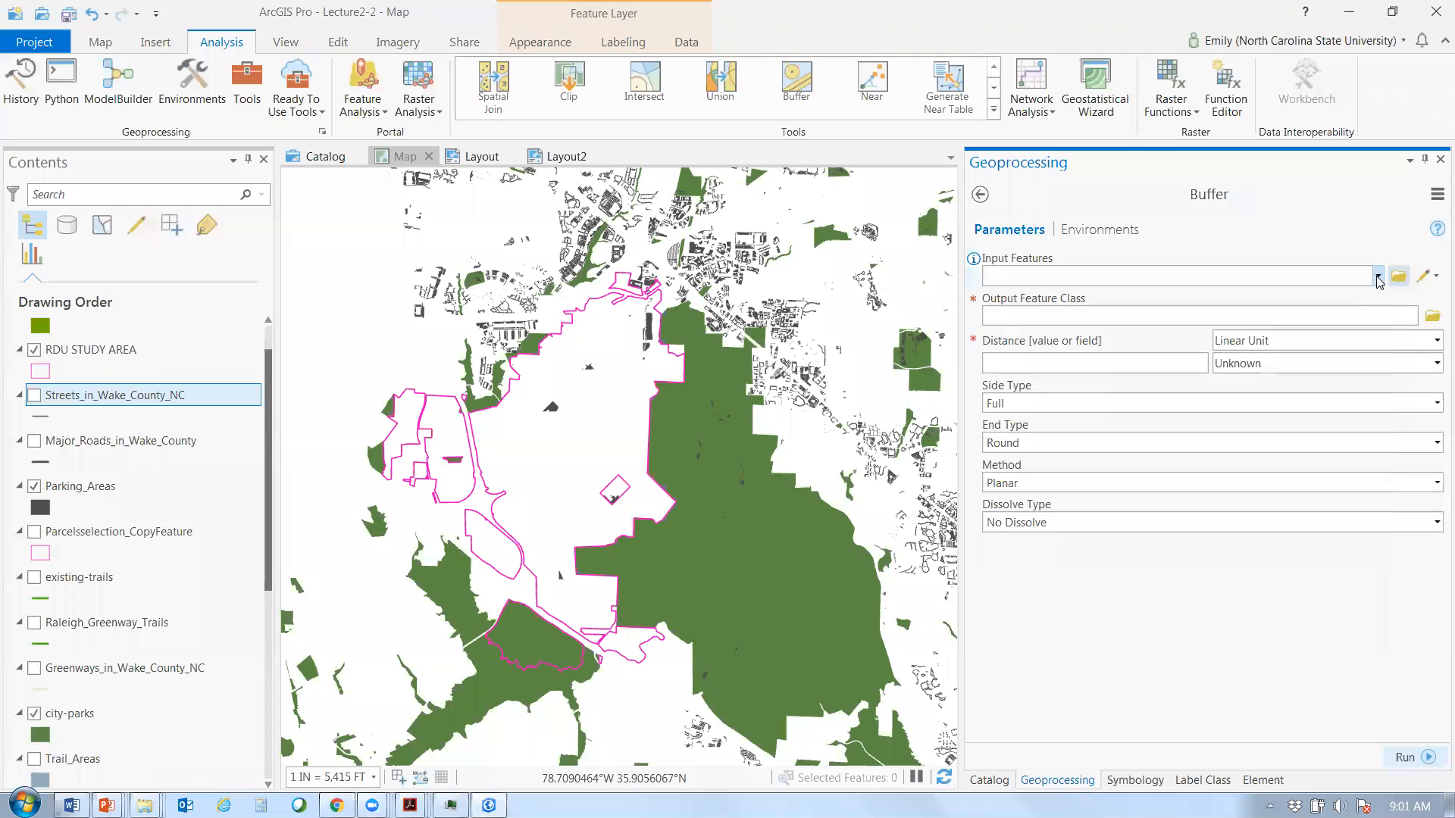
# - Set RDU STUDY AREA as the buffer input and name the output feature class RDU_BUFFER10MI3 in Lecture2-2.gdb
pyautogui.click(1377, 277)
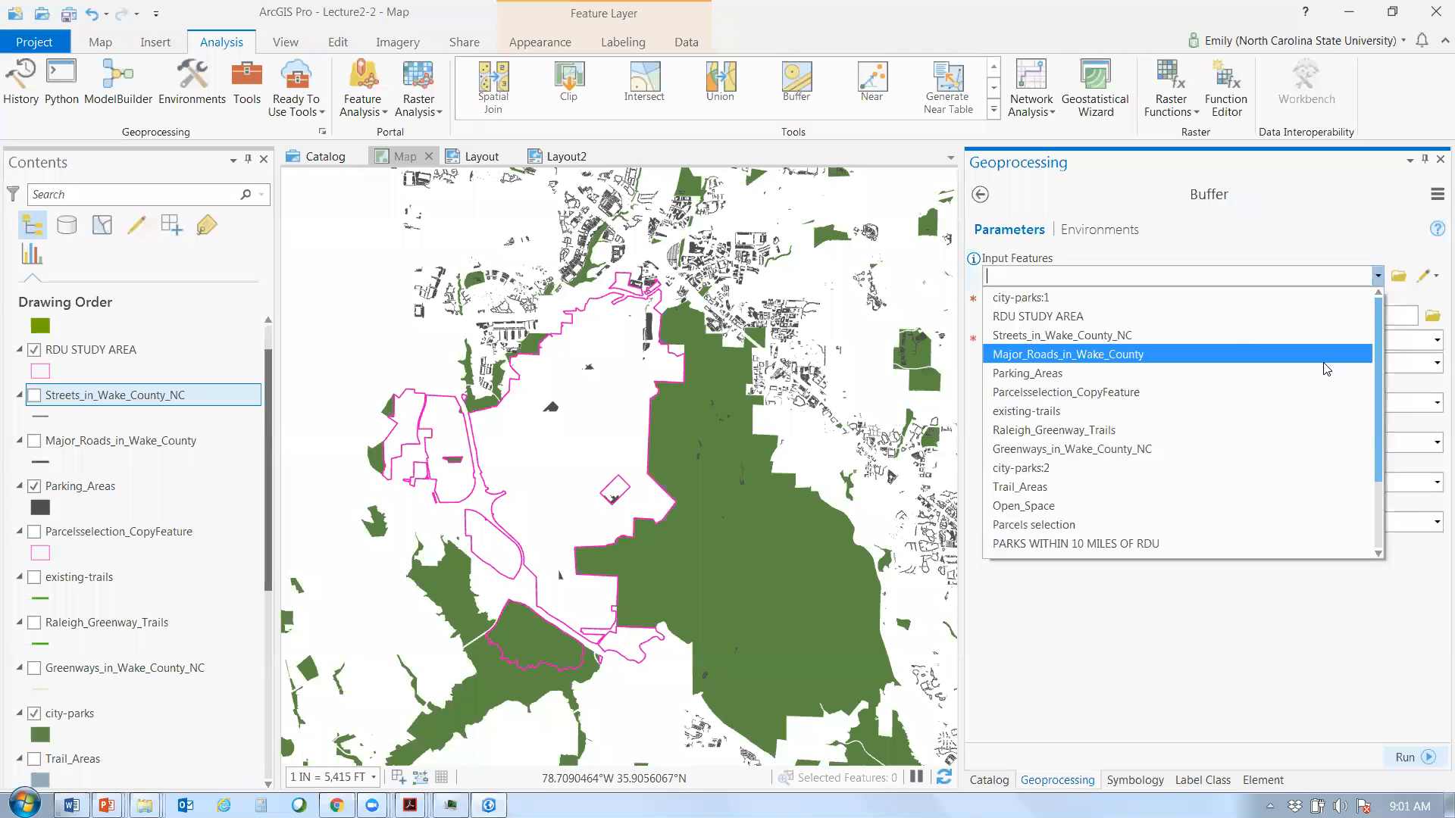
pyautogui.click(1210, 317)
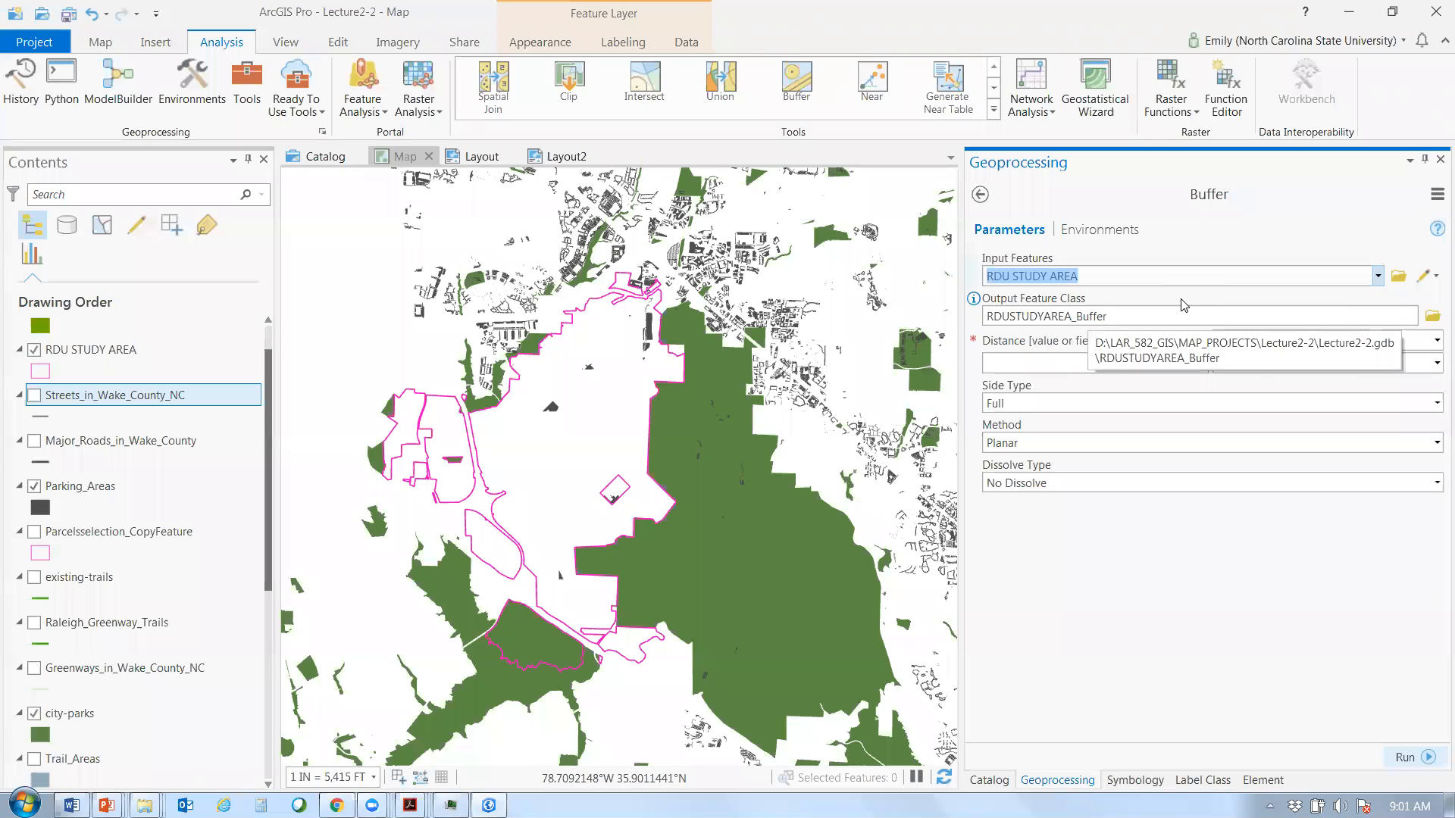
pyautogui.click(1431, 318)
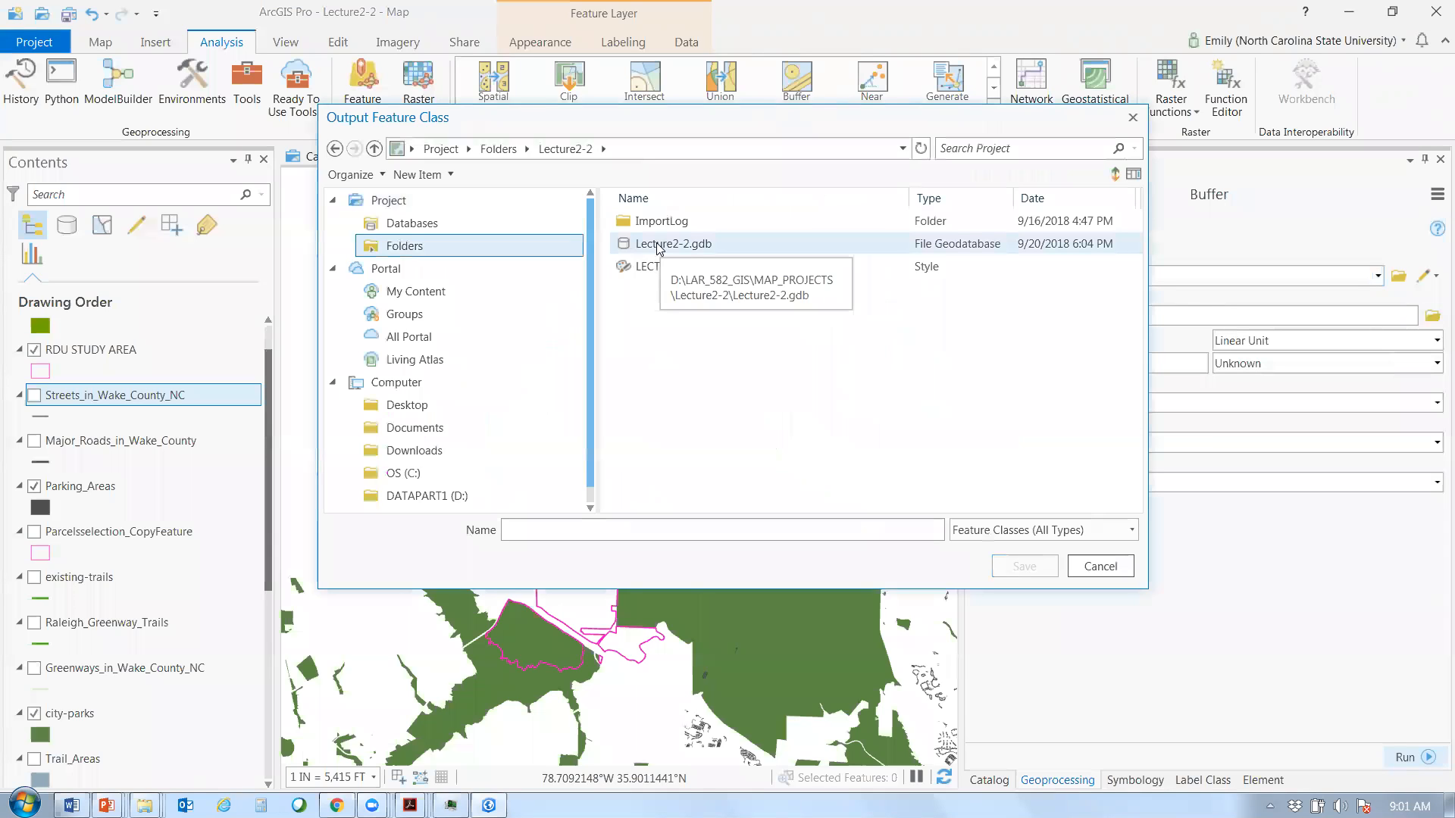
pyautogui.doubleClick(707, 251)
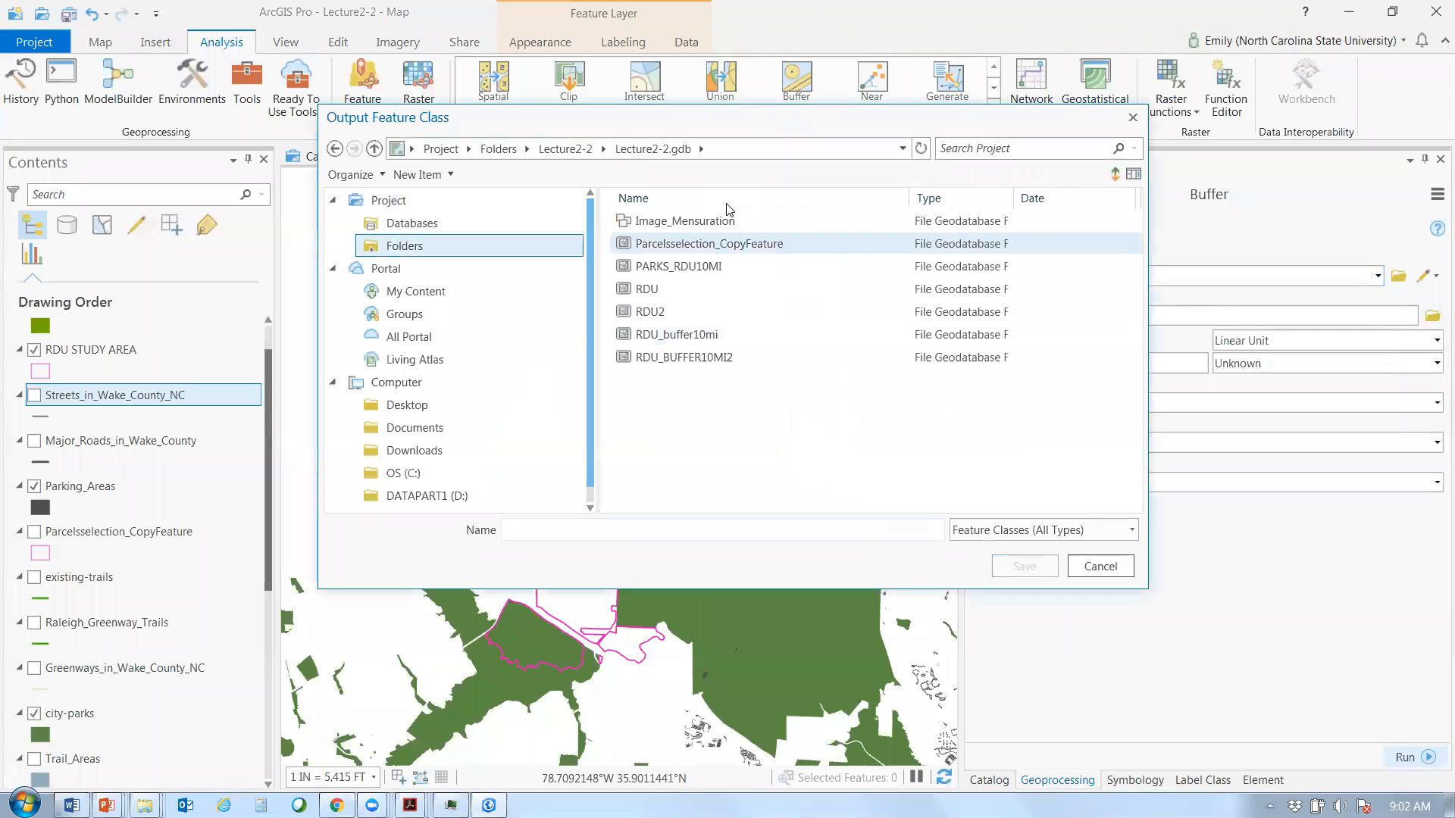
pyautogui.click(591, 150)
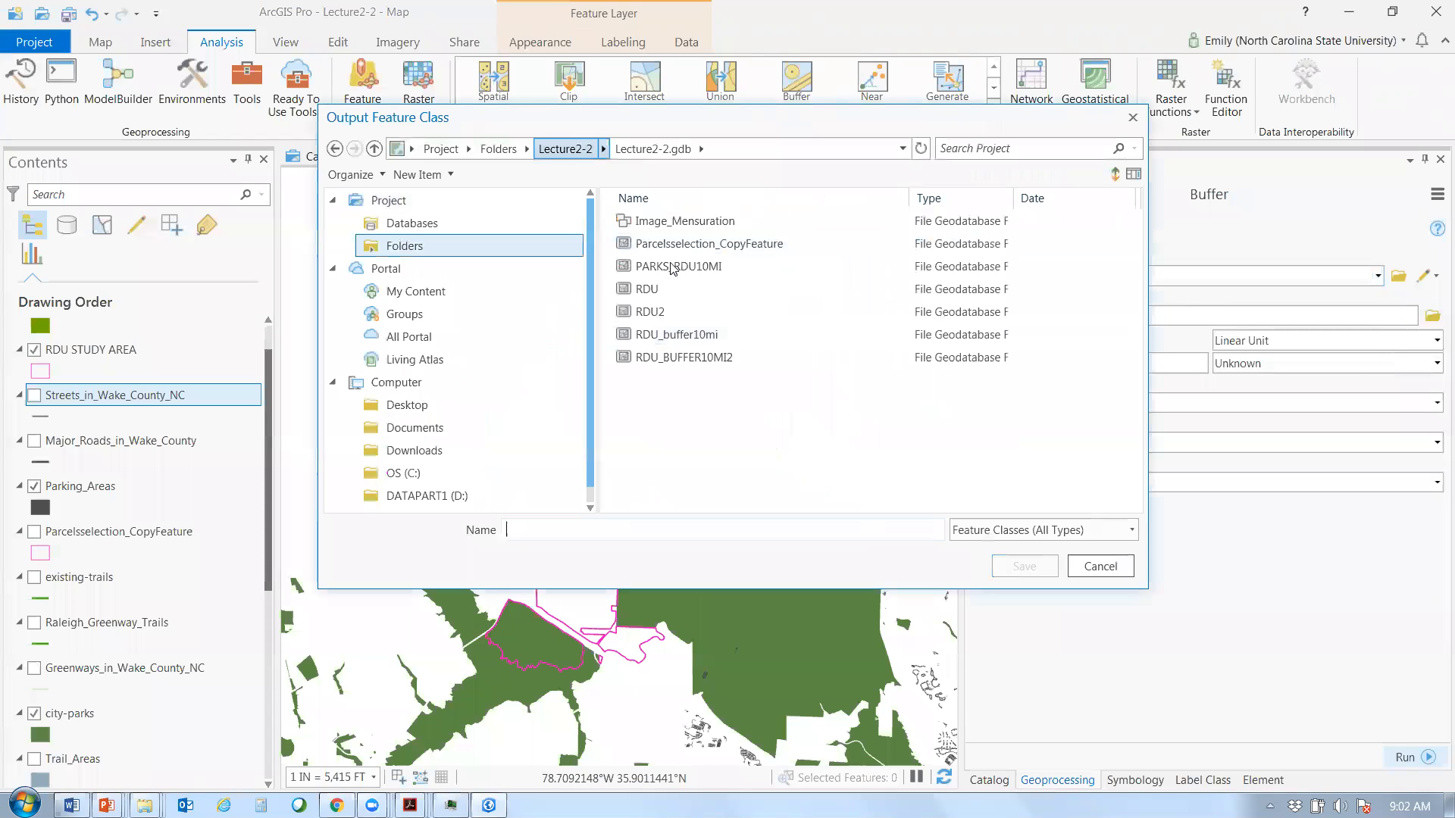
pyautogui.doubleClick(672, 243)
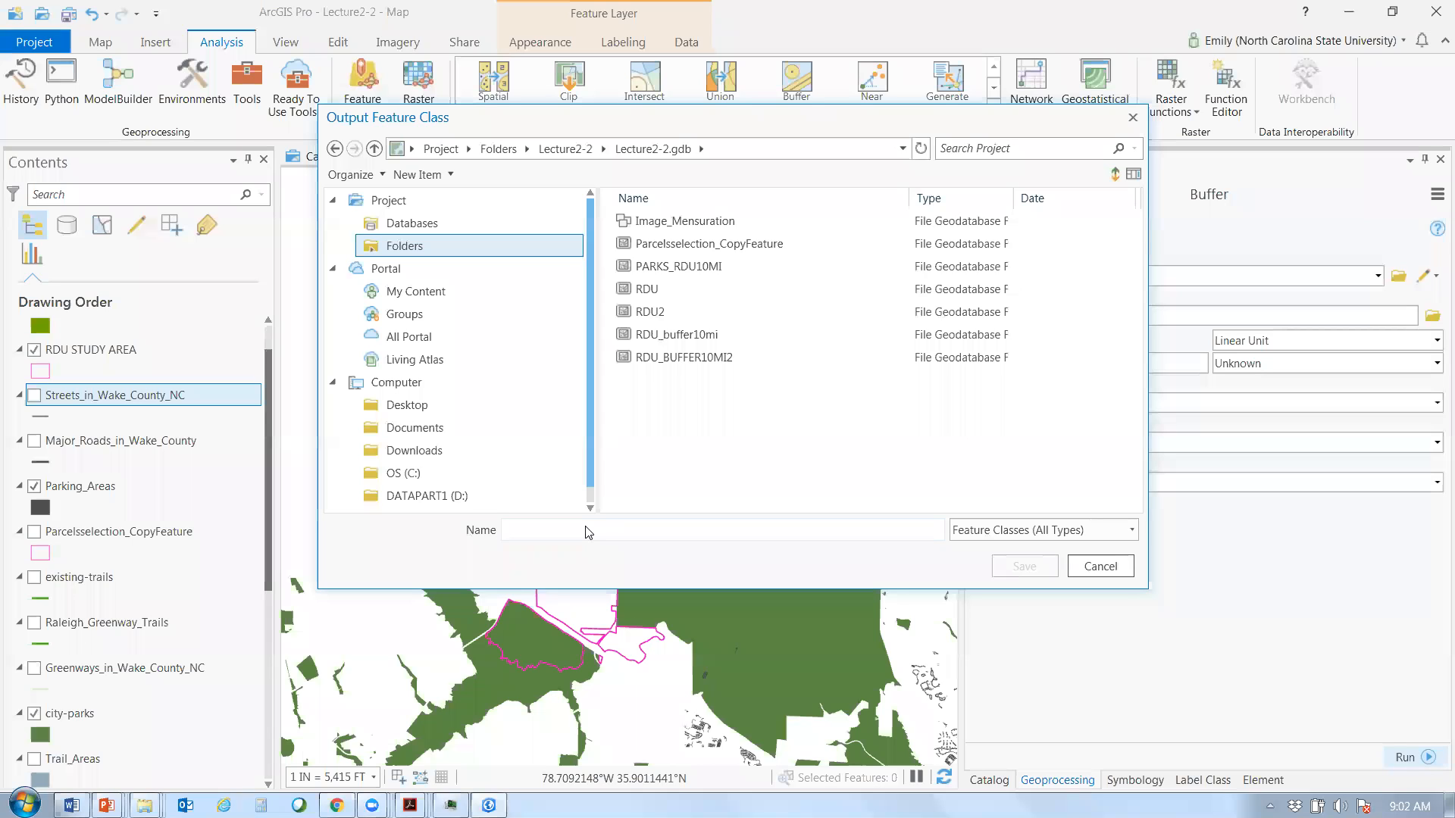
pyautogui.click(684, 358)
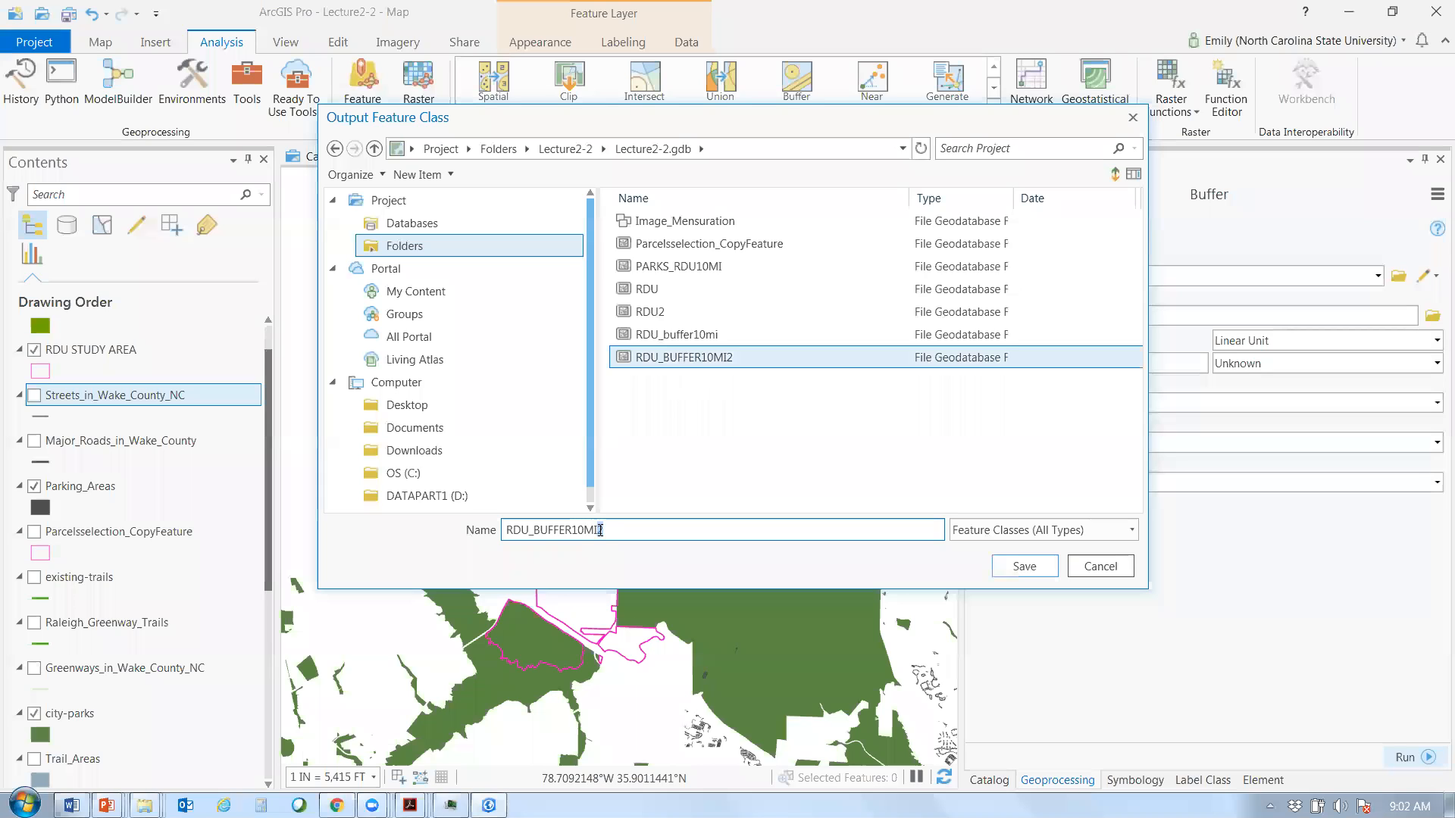
pyautogui.write('3')
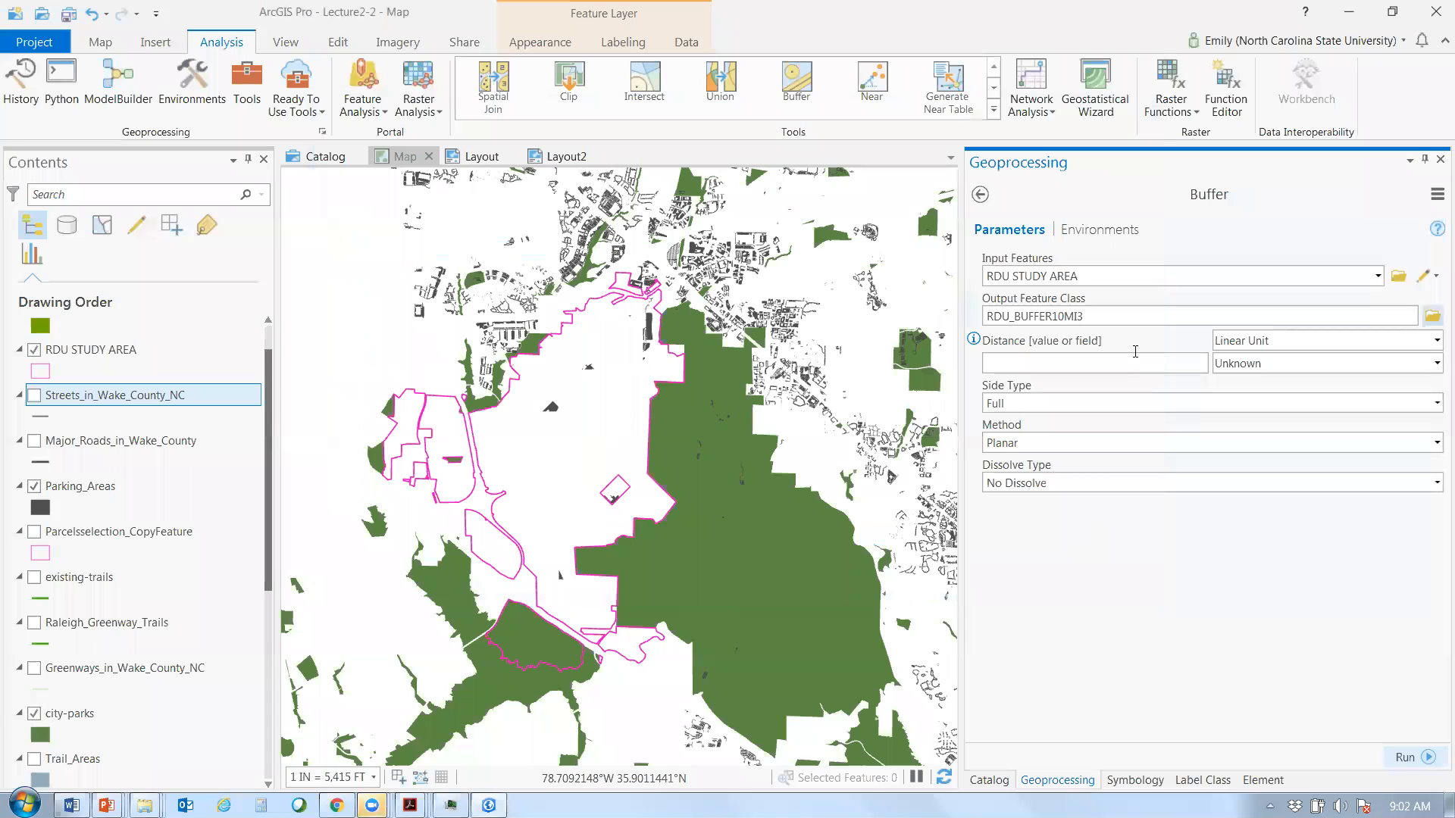
# - Set the buffer distance to 10 miles
pyautogui.click(1080, 365)
pyautogui.write('10')
pyautogui.press('Tab')
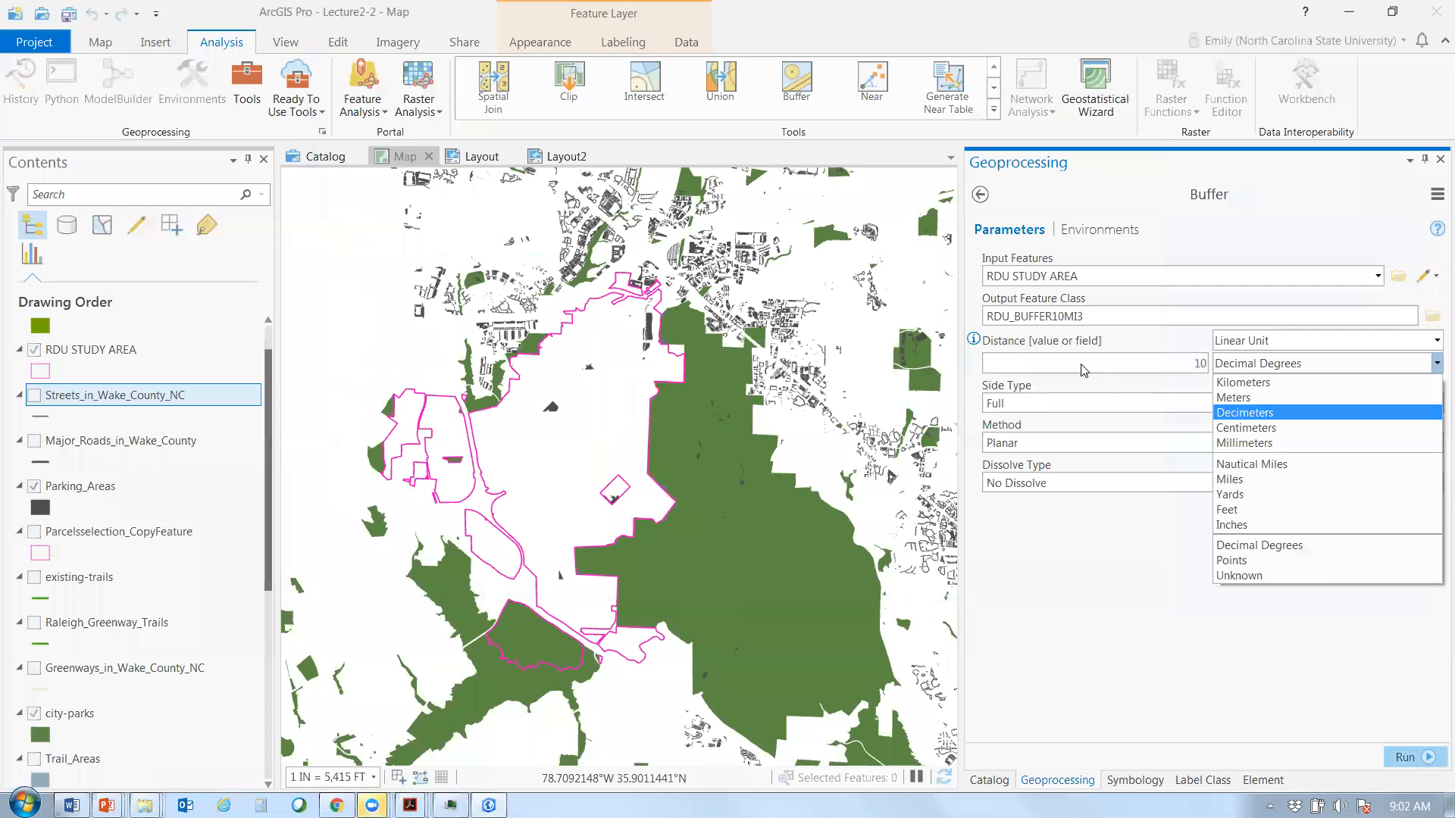
pyautogui.click(1229, 478)
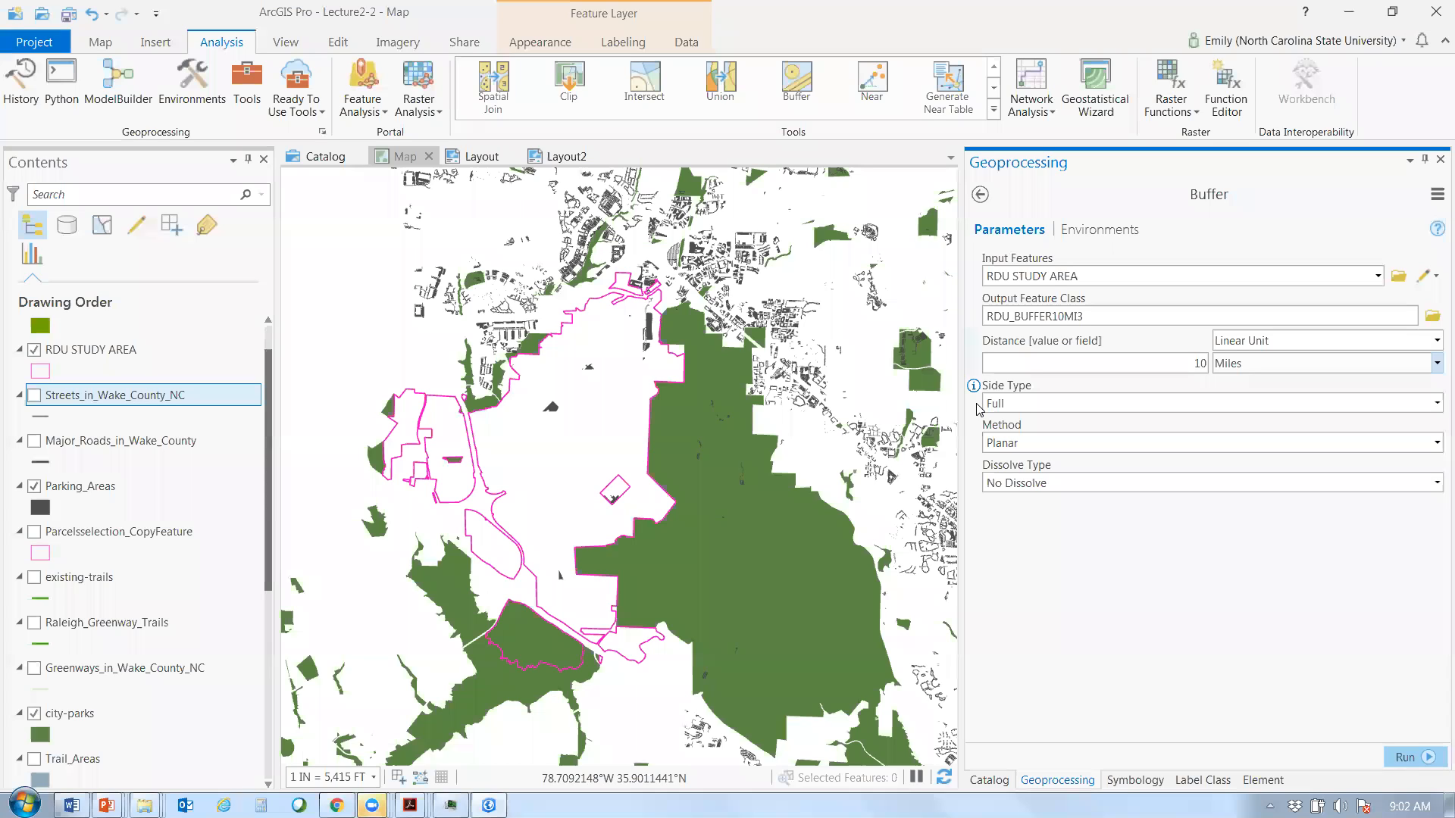
# - Review the Buffer tool's environment settings and the choices for its Output Coordinate System without selecting one
pyautogui.click(1124, 231)
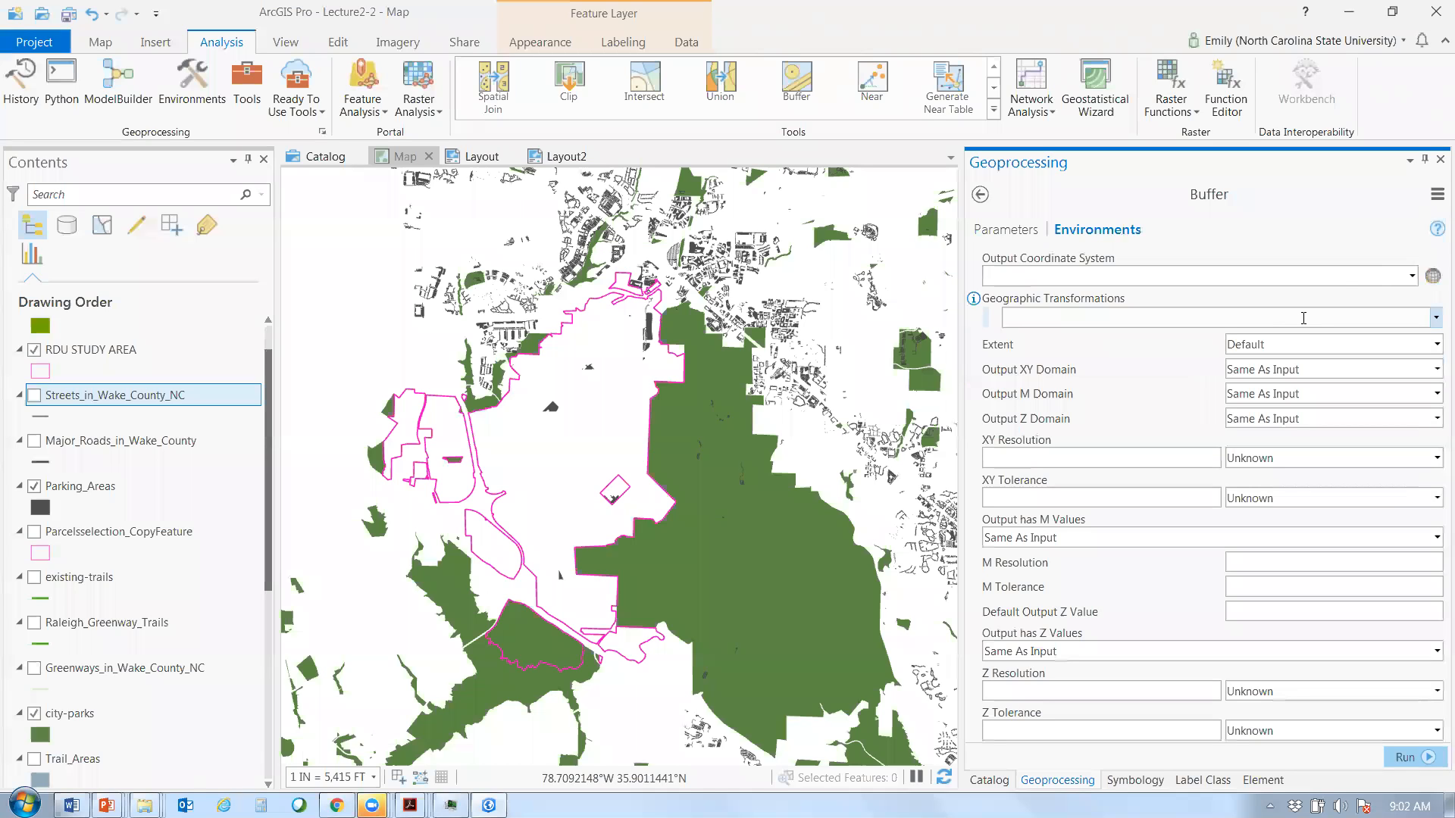
pyautogui.click(1412, 281)
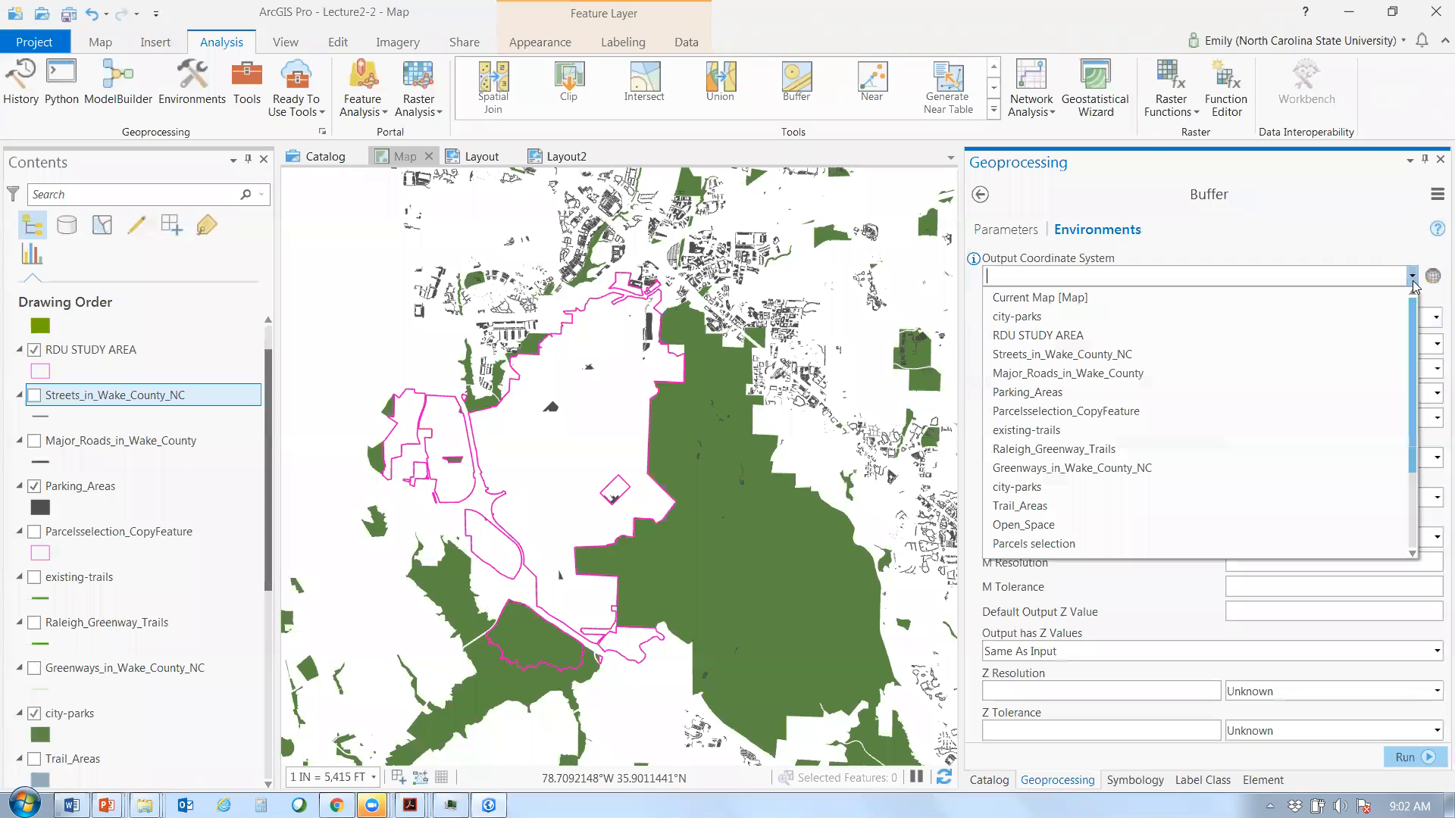
pyautogui.click(1412, 277)
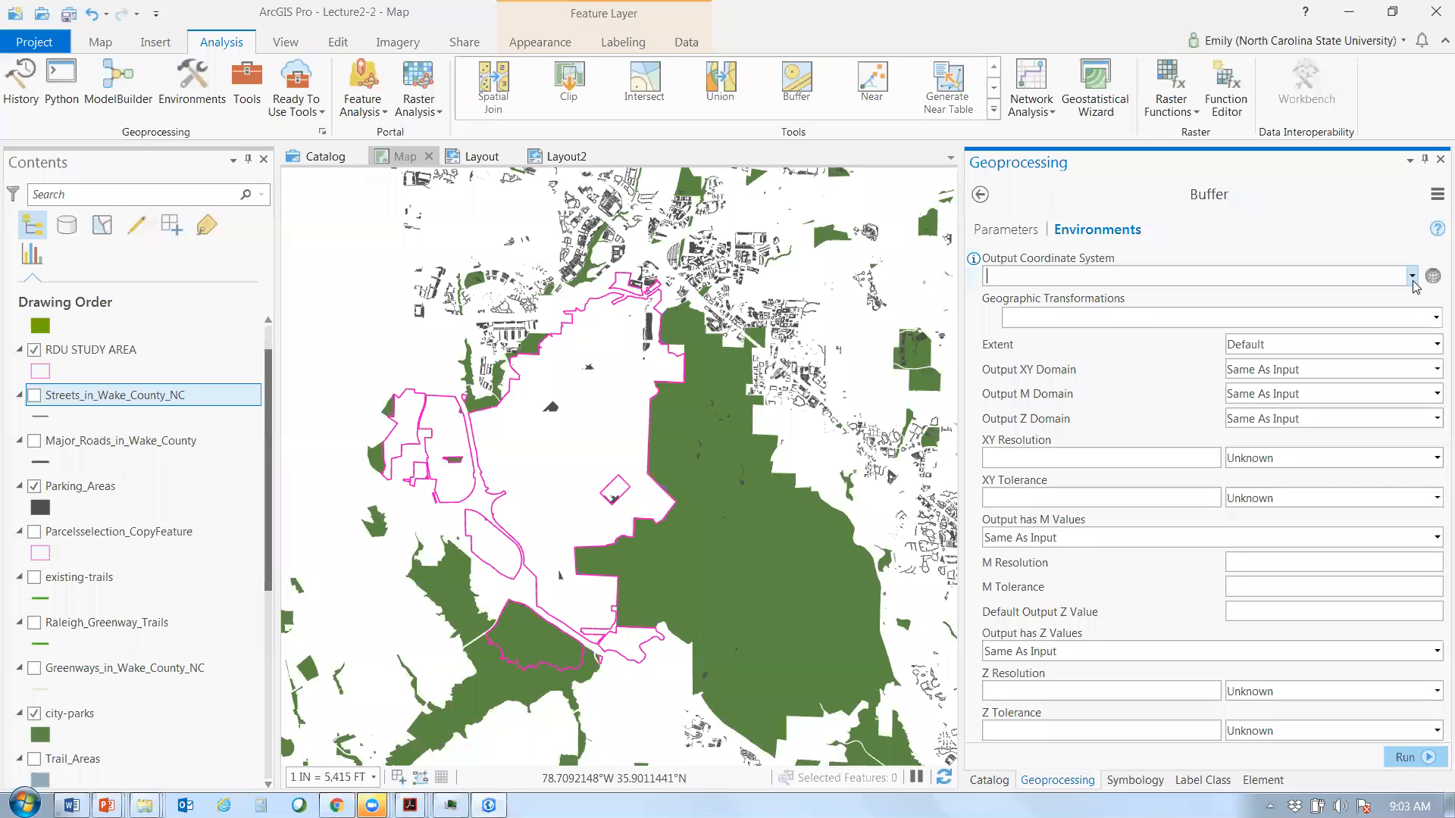
pyautogui.click(1412, 277)
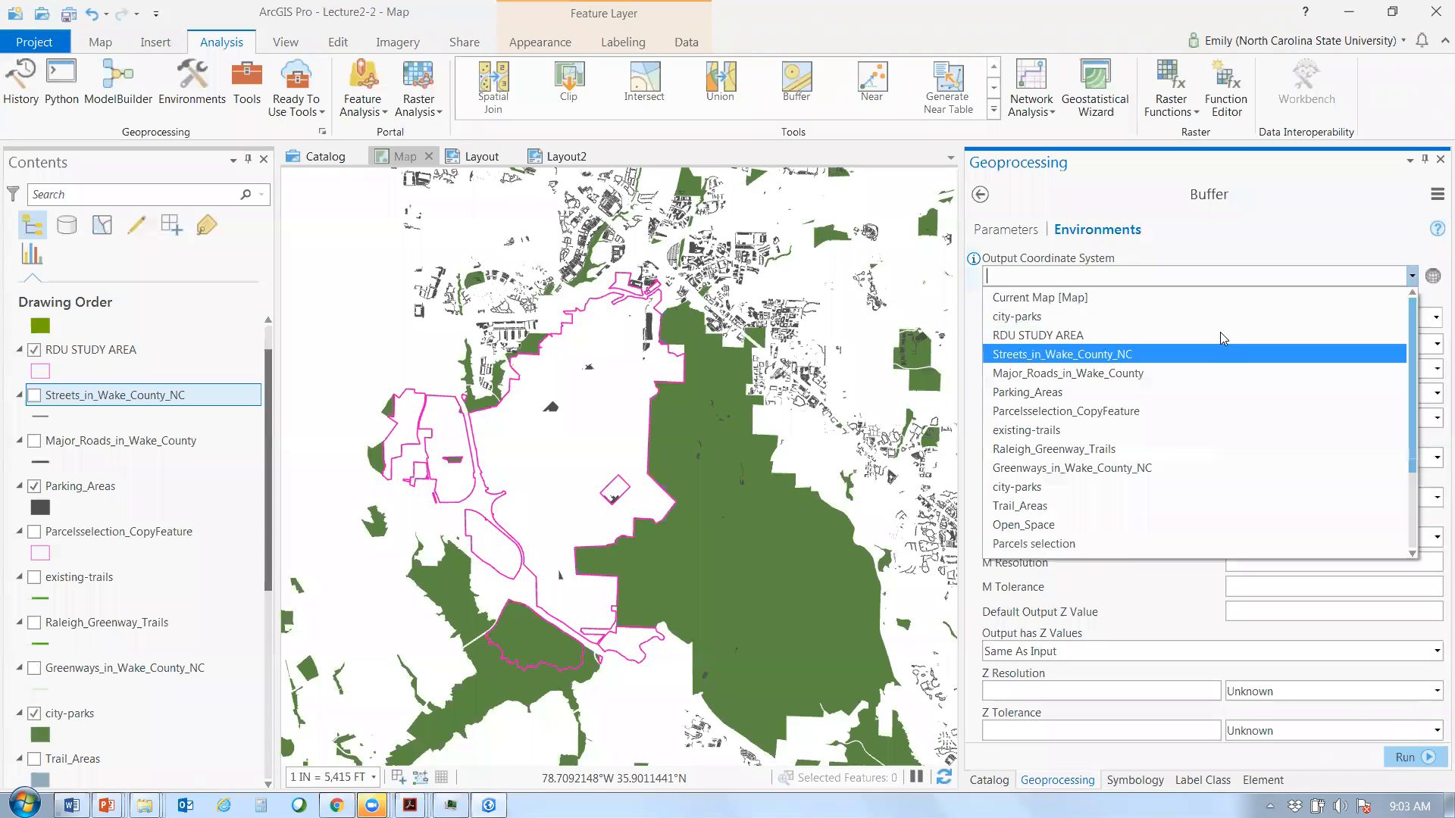
pyautogui.click(1308, 561)
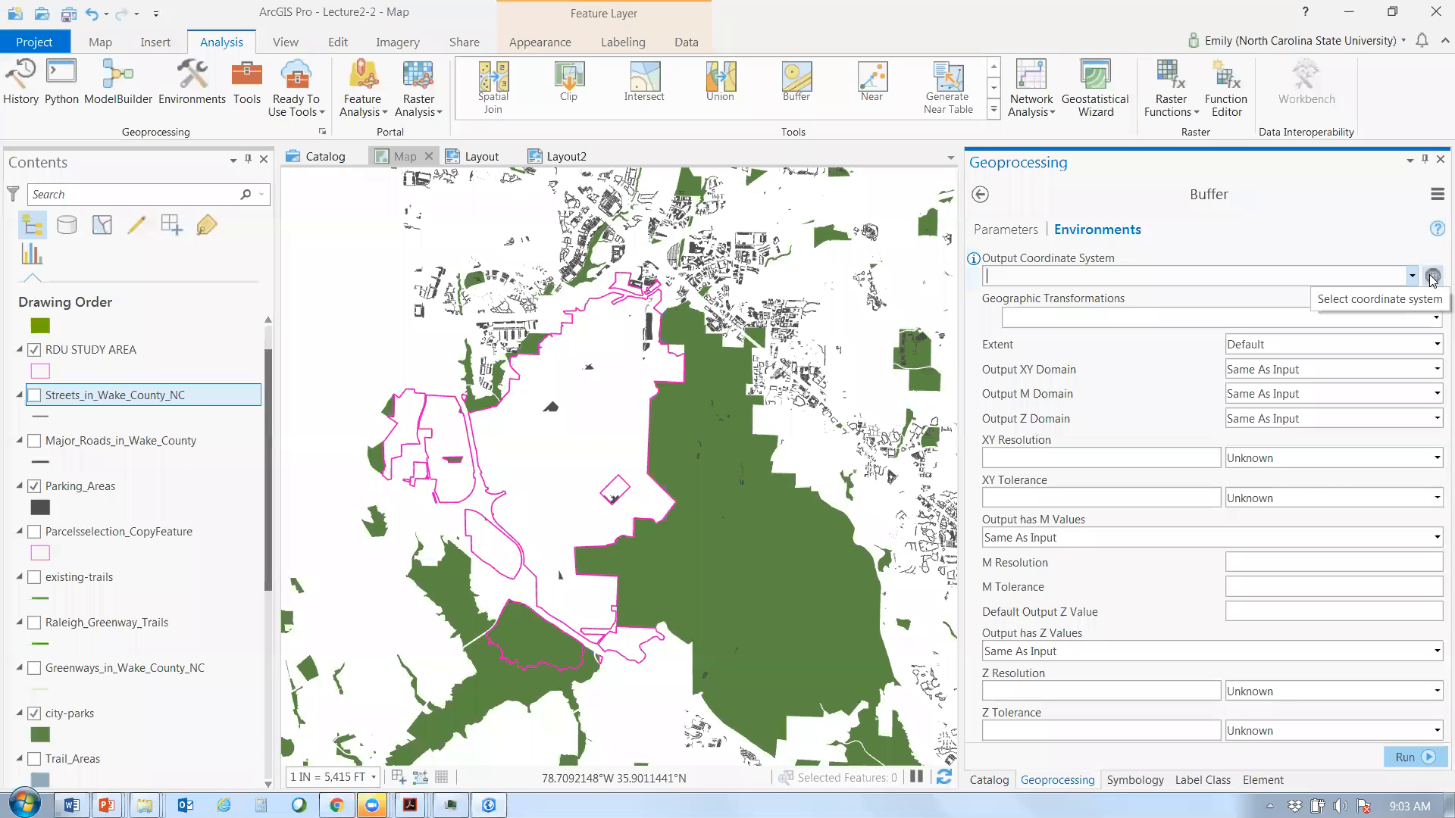
# - Run the 10-mile buffer of the RDU study area and save the project with the map zoomed to RDU_BUFFER10MI3
pyautogui.click(1032, 234)
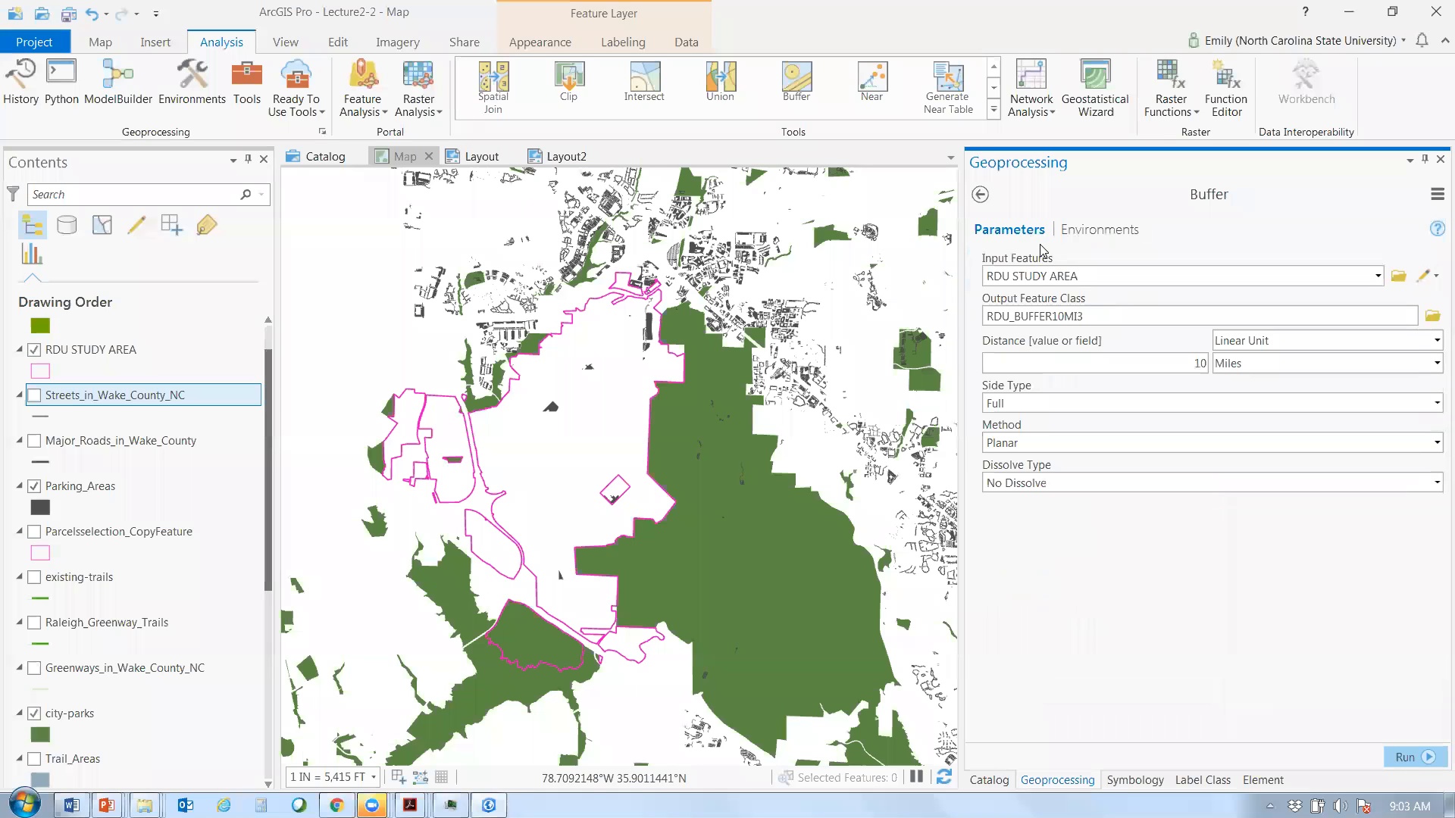
pyautogui.click(1406, 757)
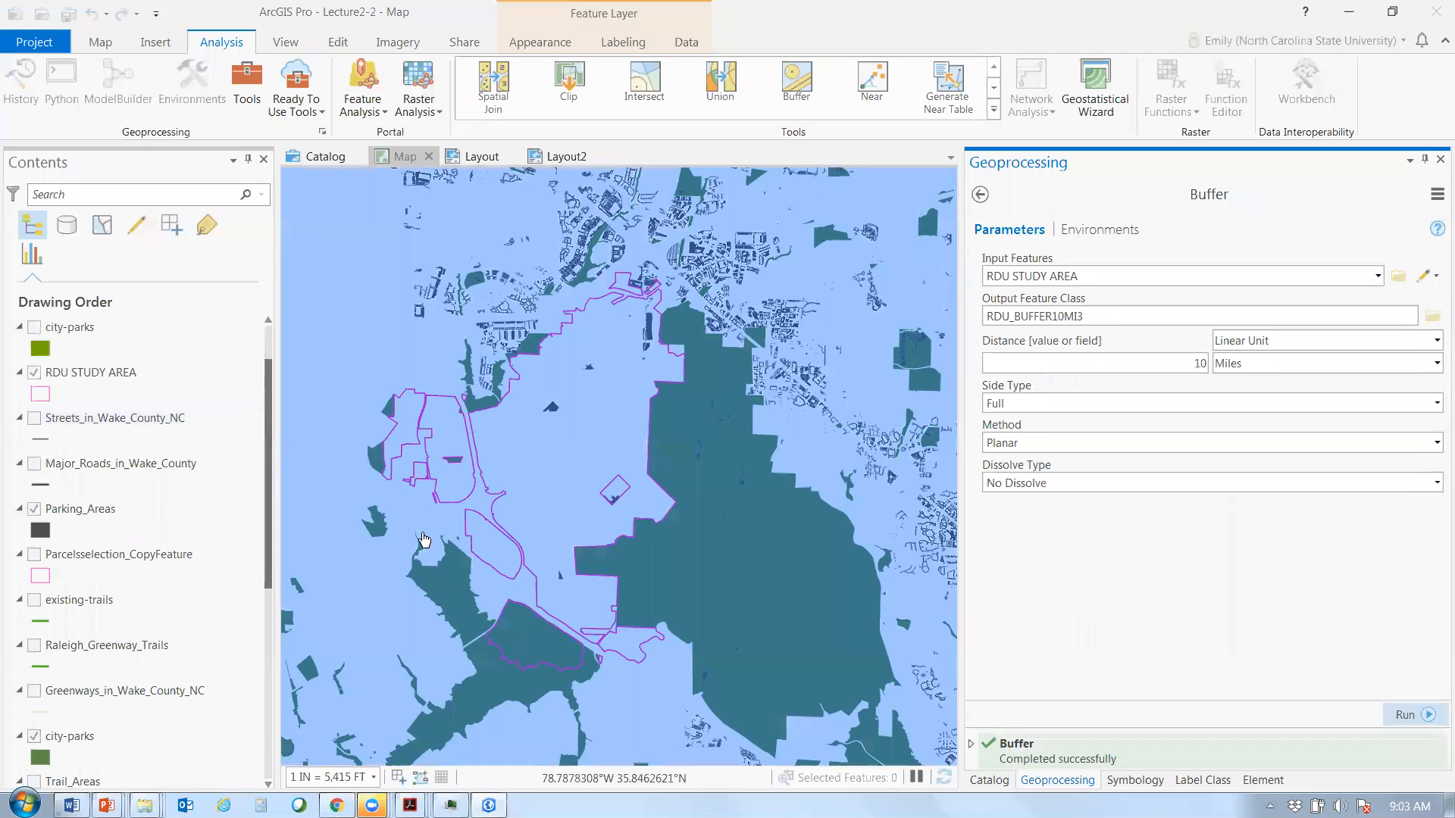
pyautogui.rightClick(114, 350)
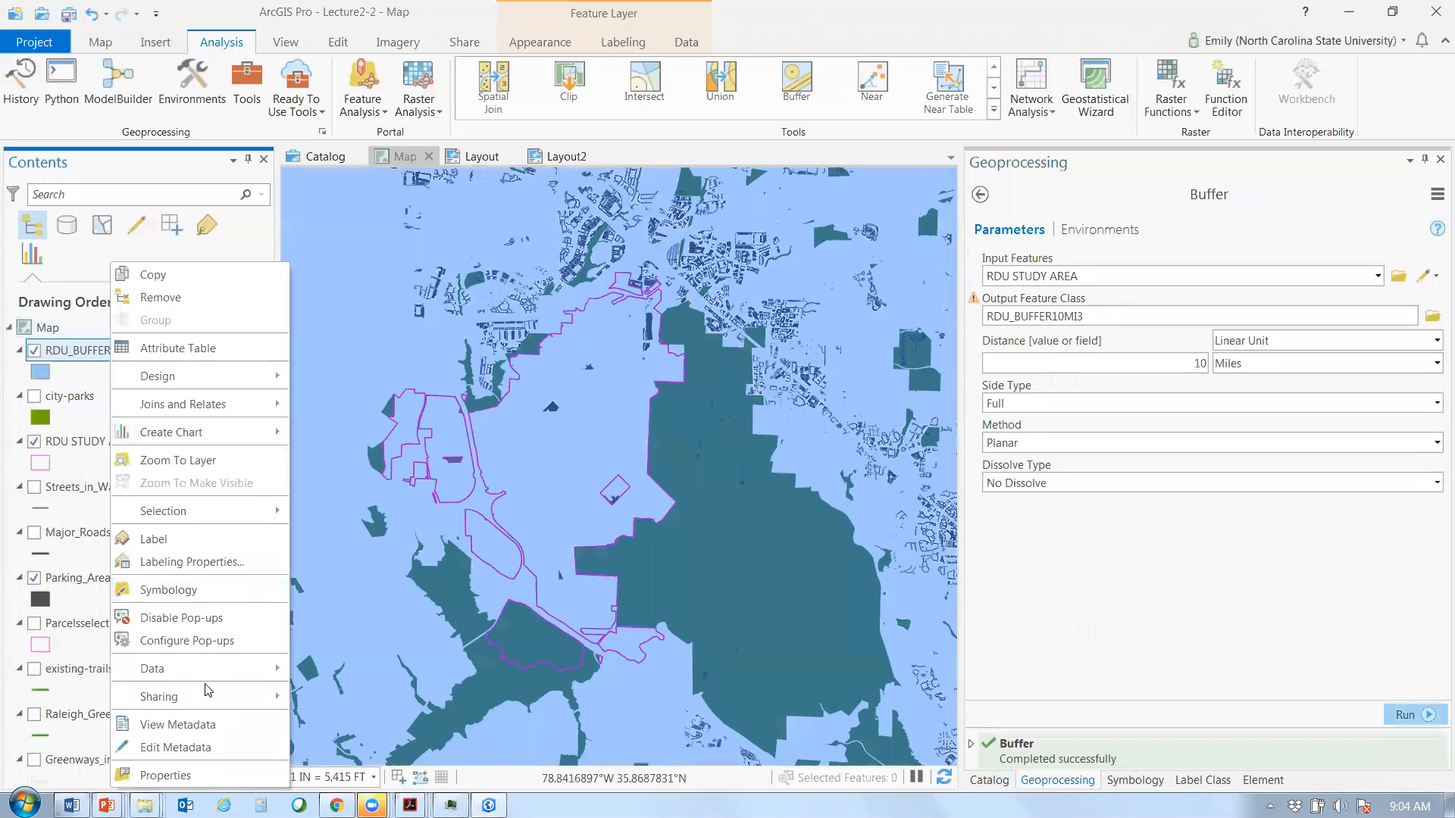
pyautogui.click(210, 462)
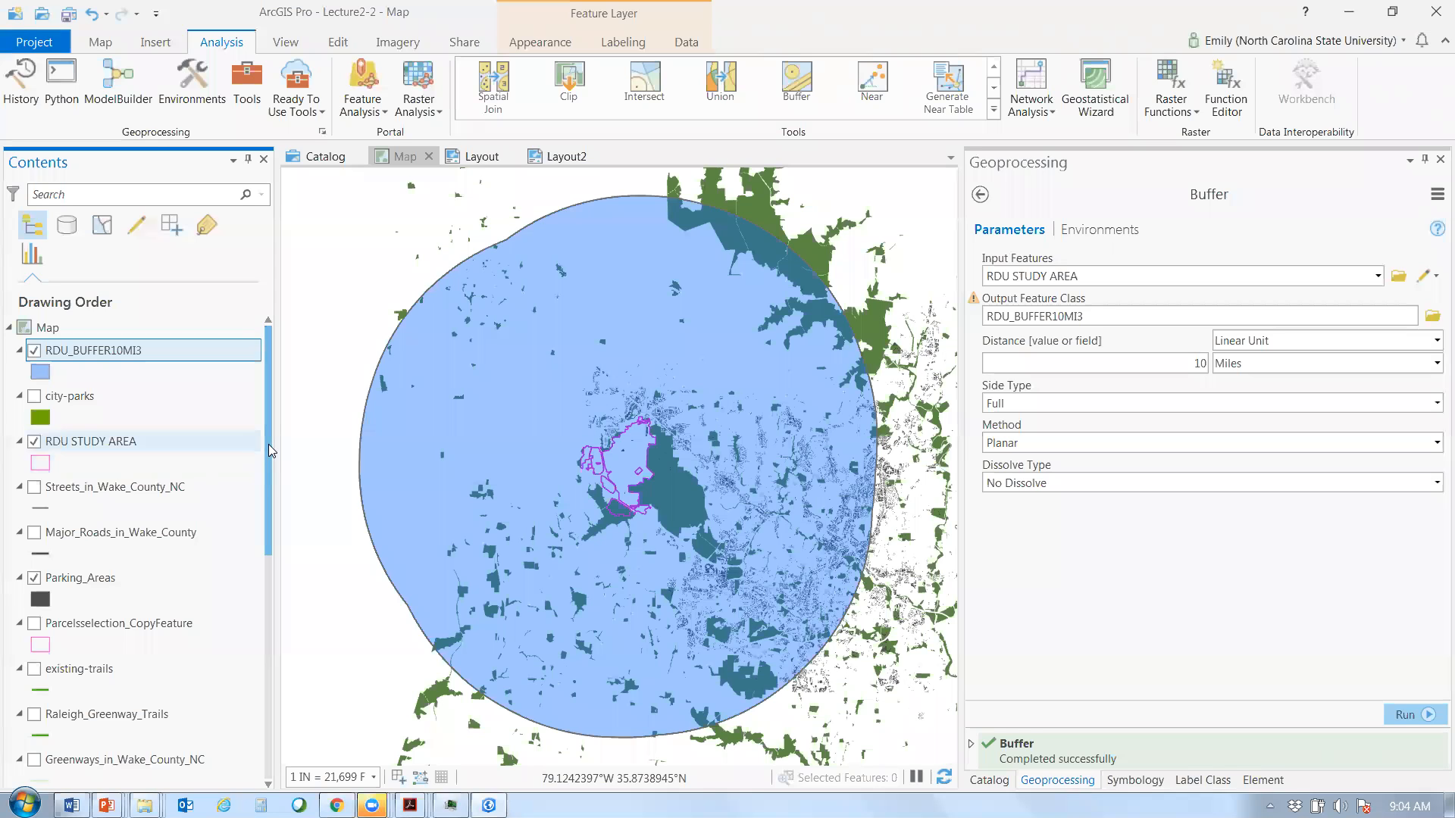
pyautogui.hotkey('ctrl', 's')
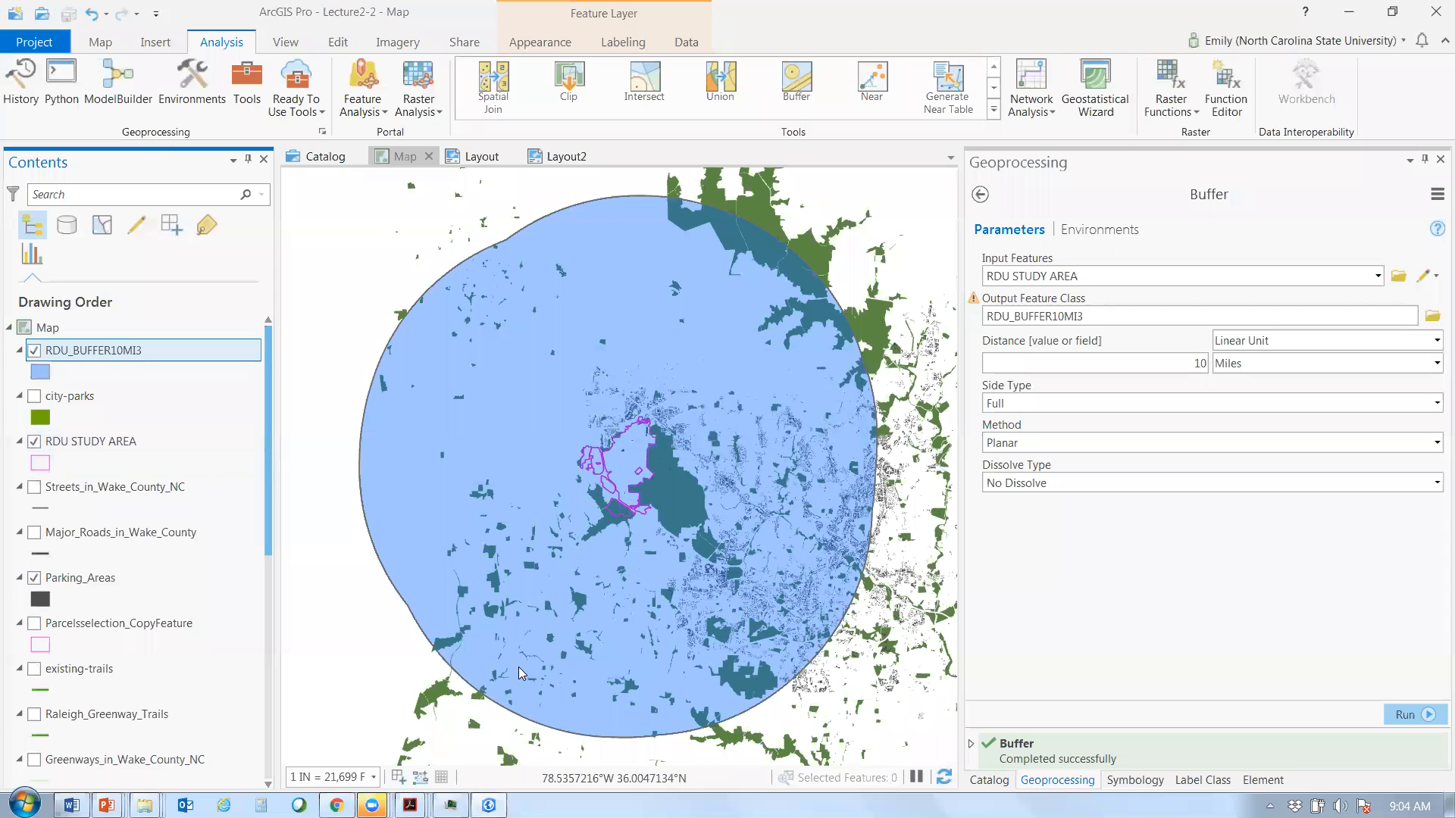
# - Open the Multiple Ring Buffer tool from the Proximity toolset and set RDU STUDY AREA as its input
pyautogui.click(979, 194)
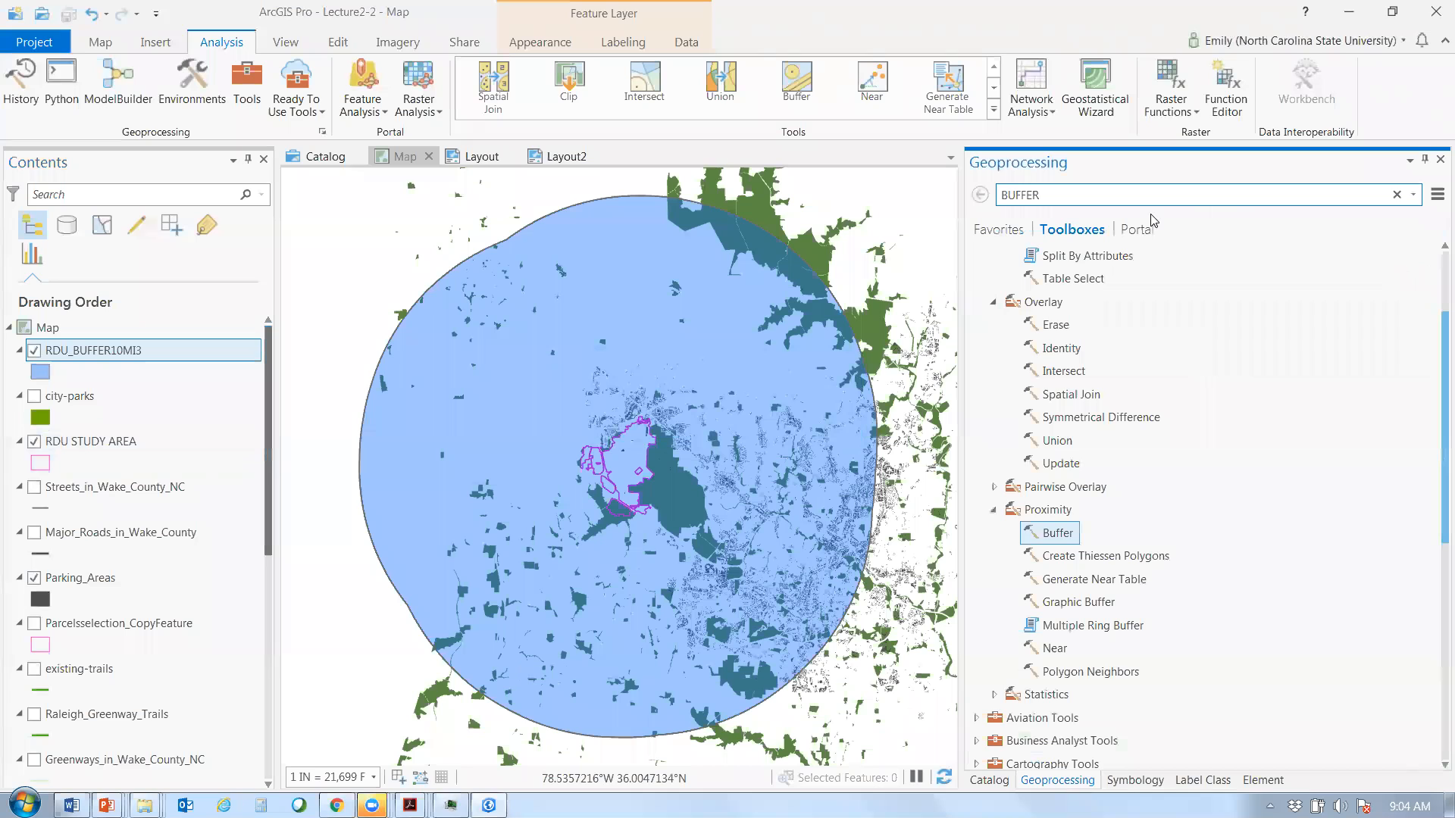
pyautogui.click(1114, 632)
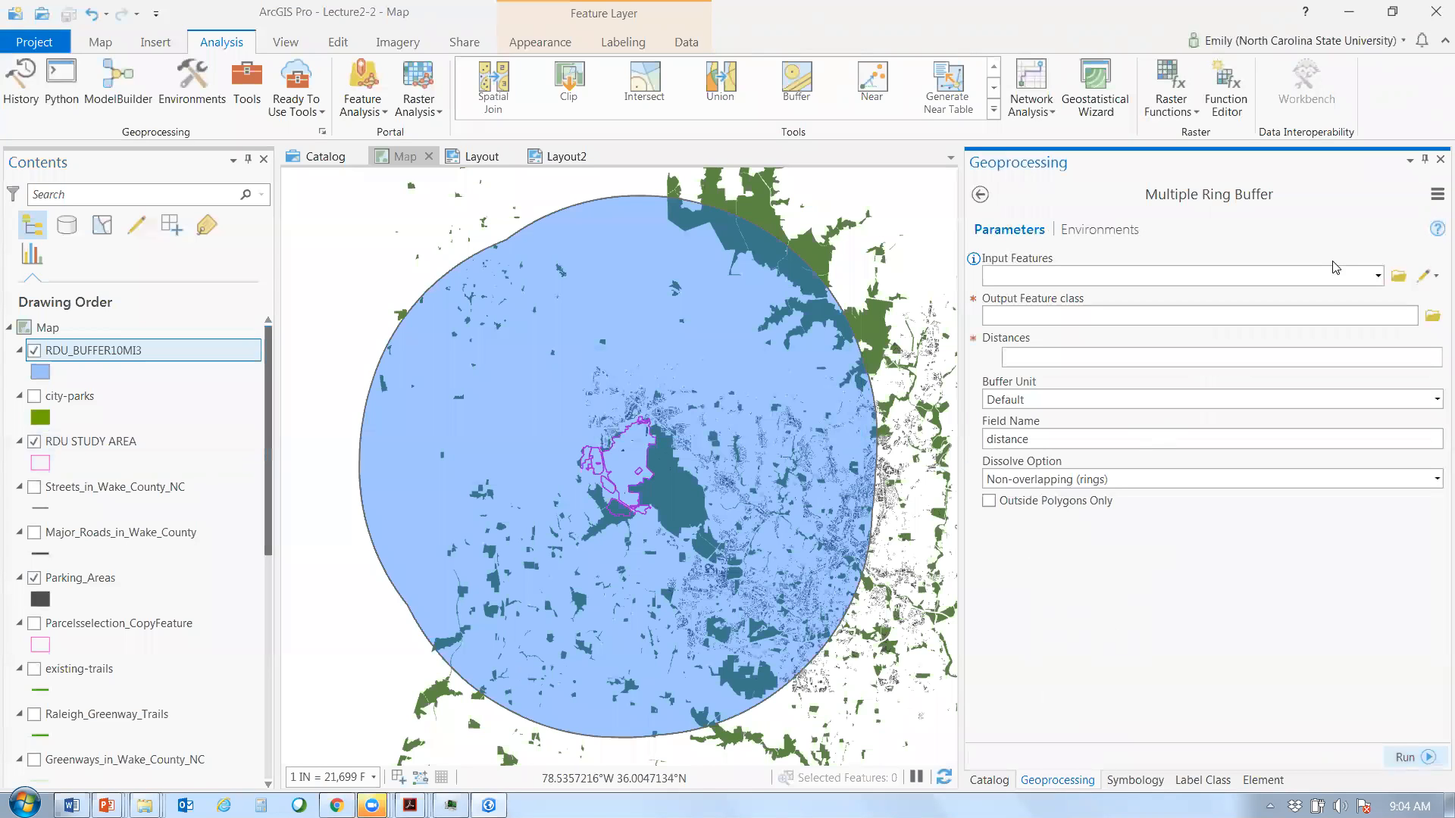
pyautogui.click(1376, 278)
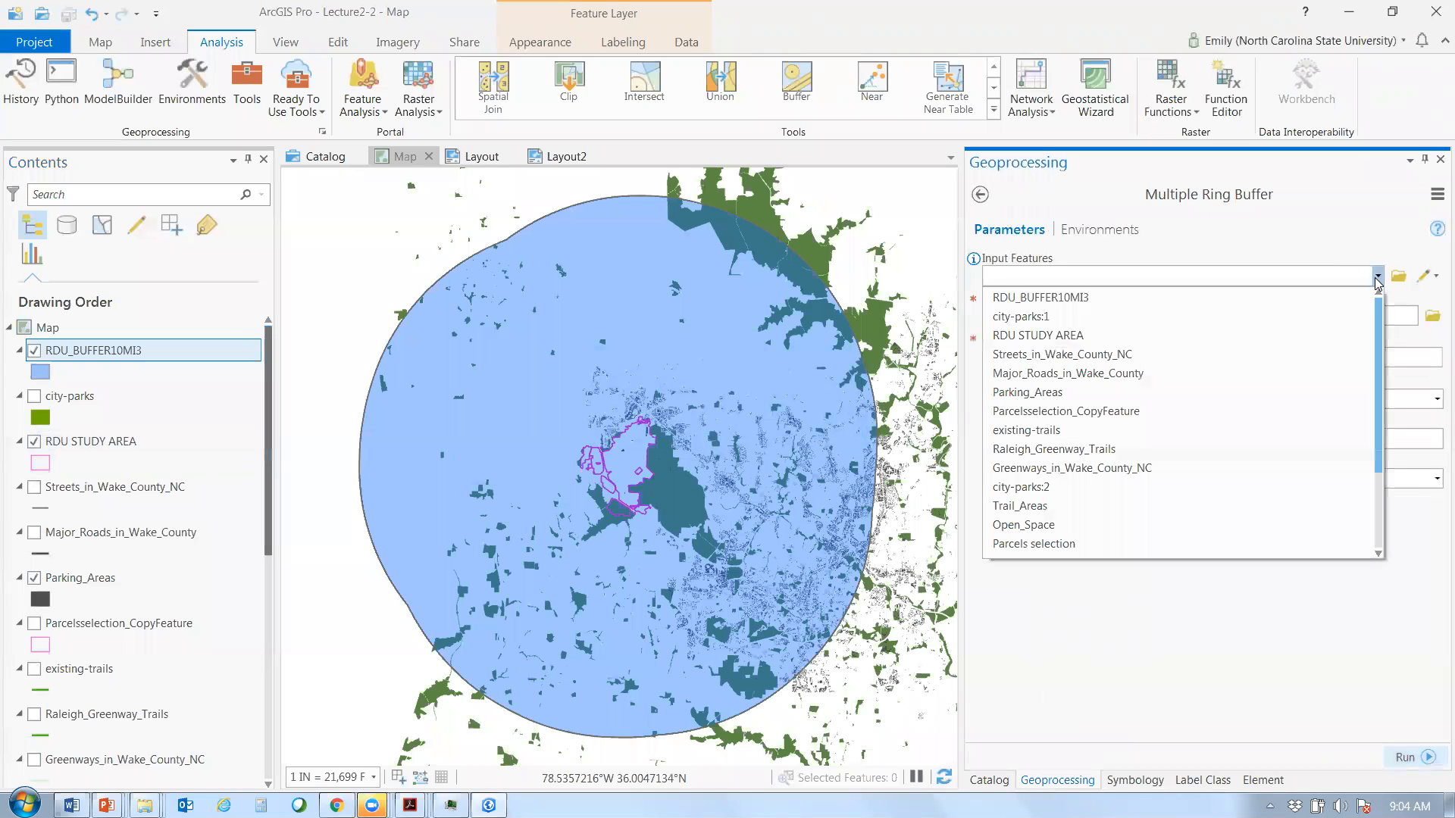
pyautogui.click(1323, 337)
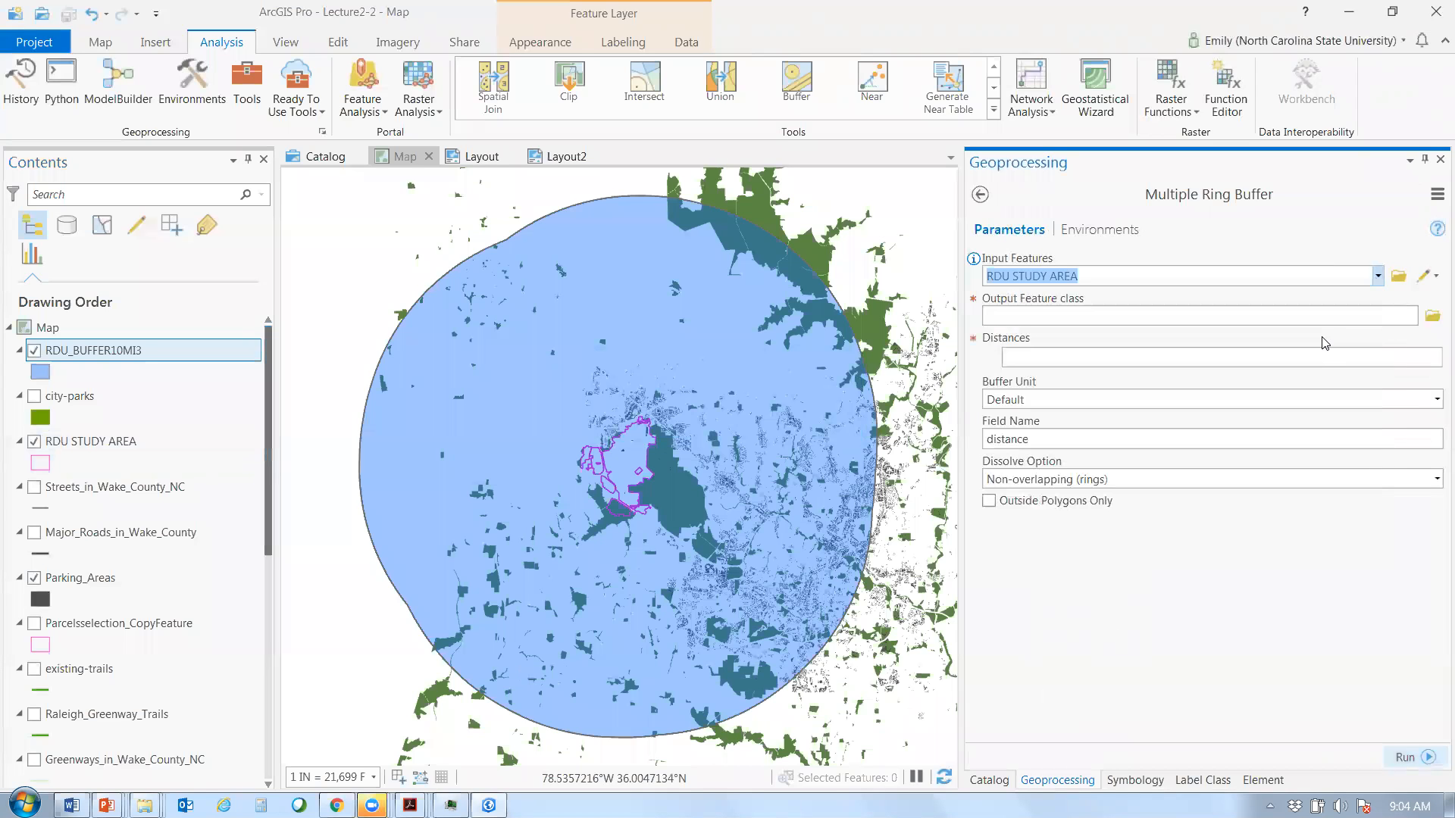
# - Name the output feature class RDU_BUFFER_MULT and store it in Lecture2-2.gdb
pyautogui.click(1432, 317)
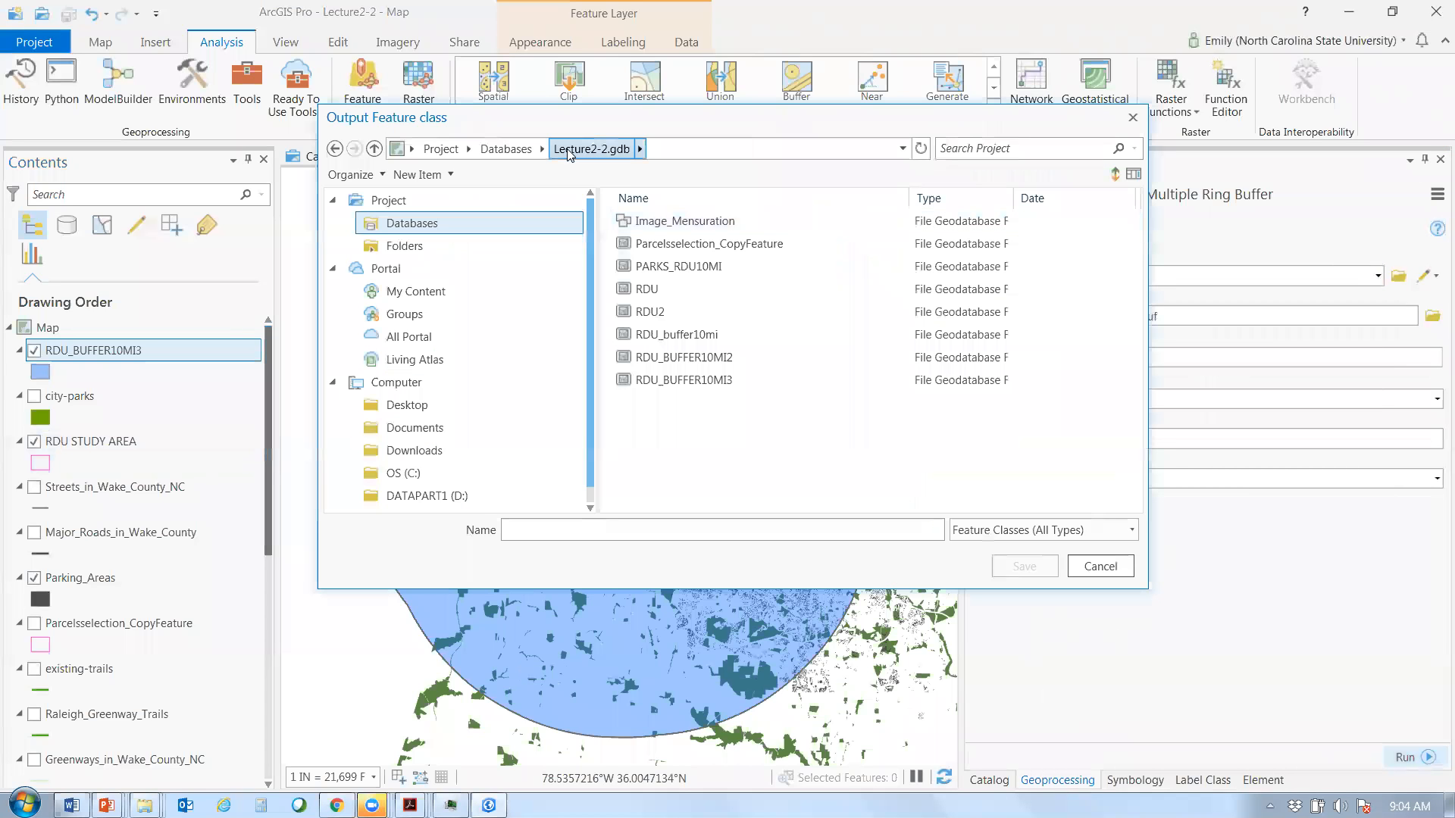
pyautogui.click(589, 533)
pyautogui.write('RU')
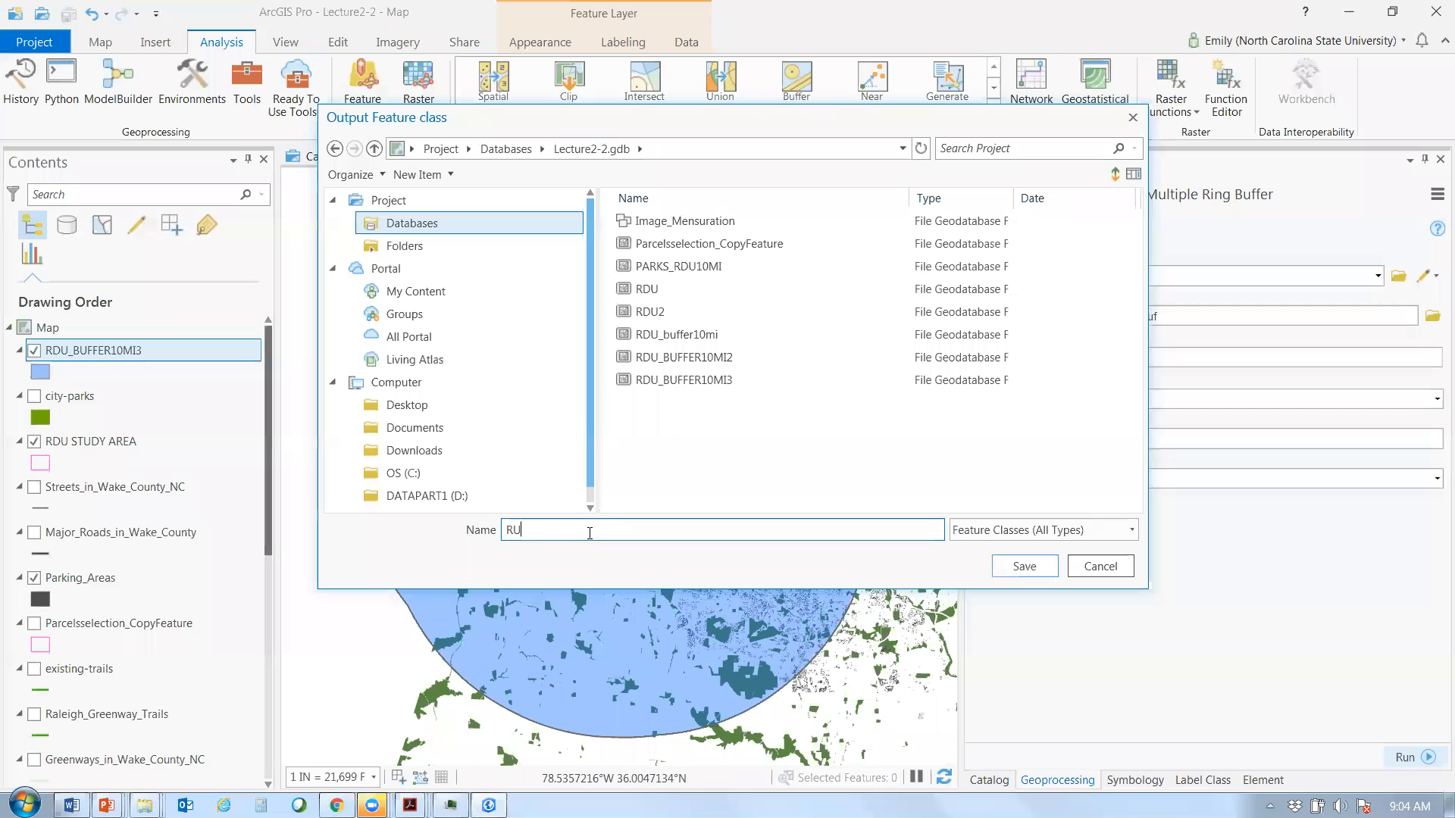
pyautogui.press('BackSpace')
pyautogui.write('DU_')
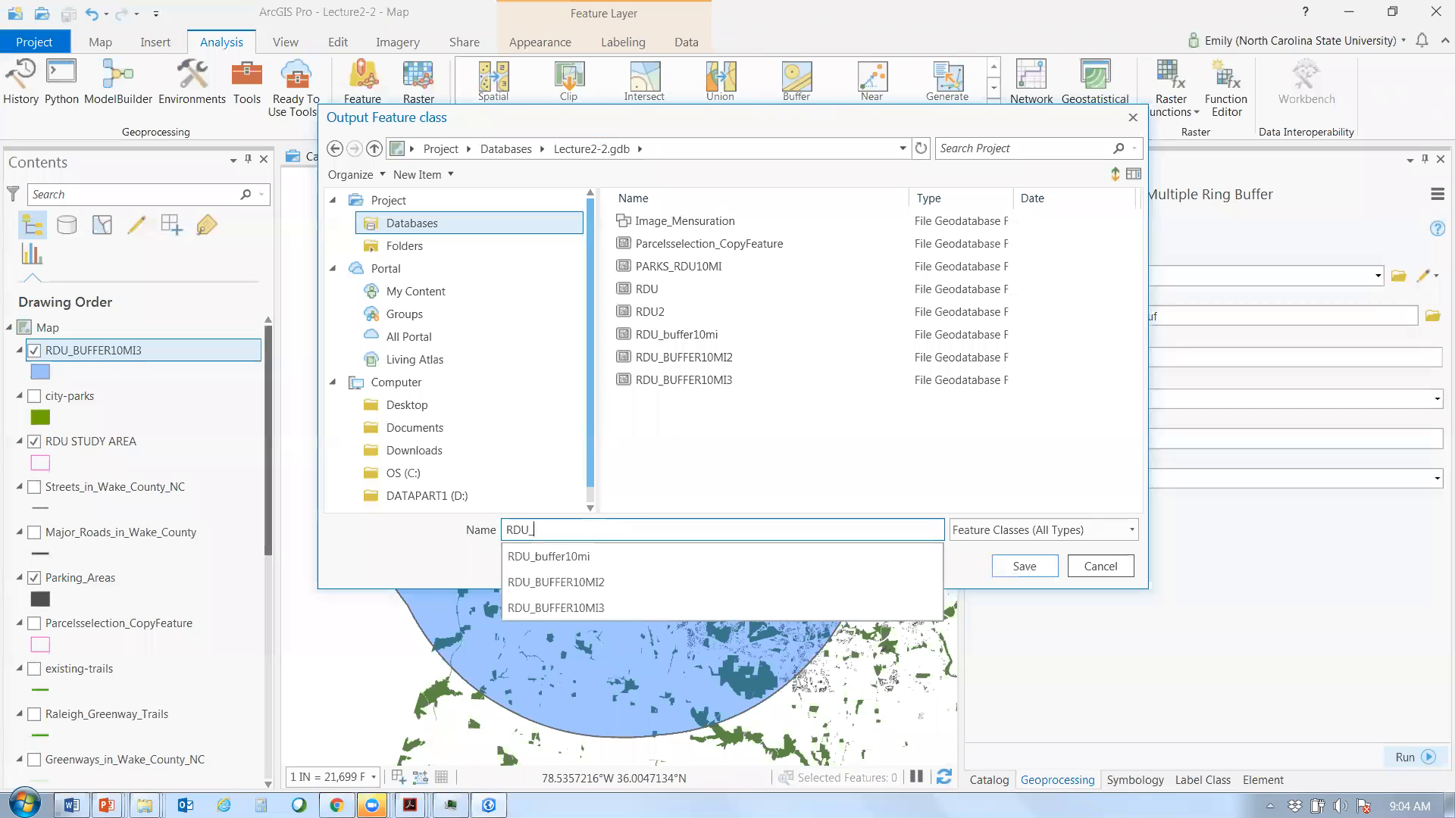
pyautogui.write('BUFFER_MUL')
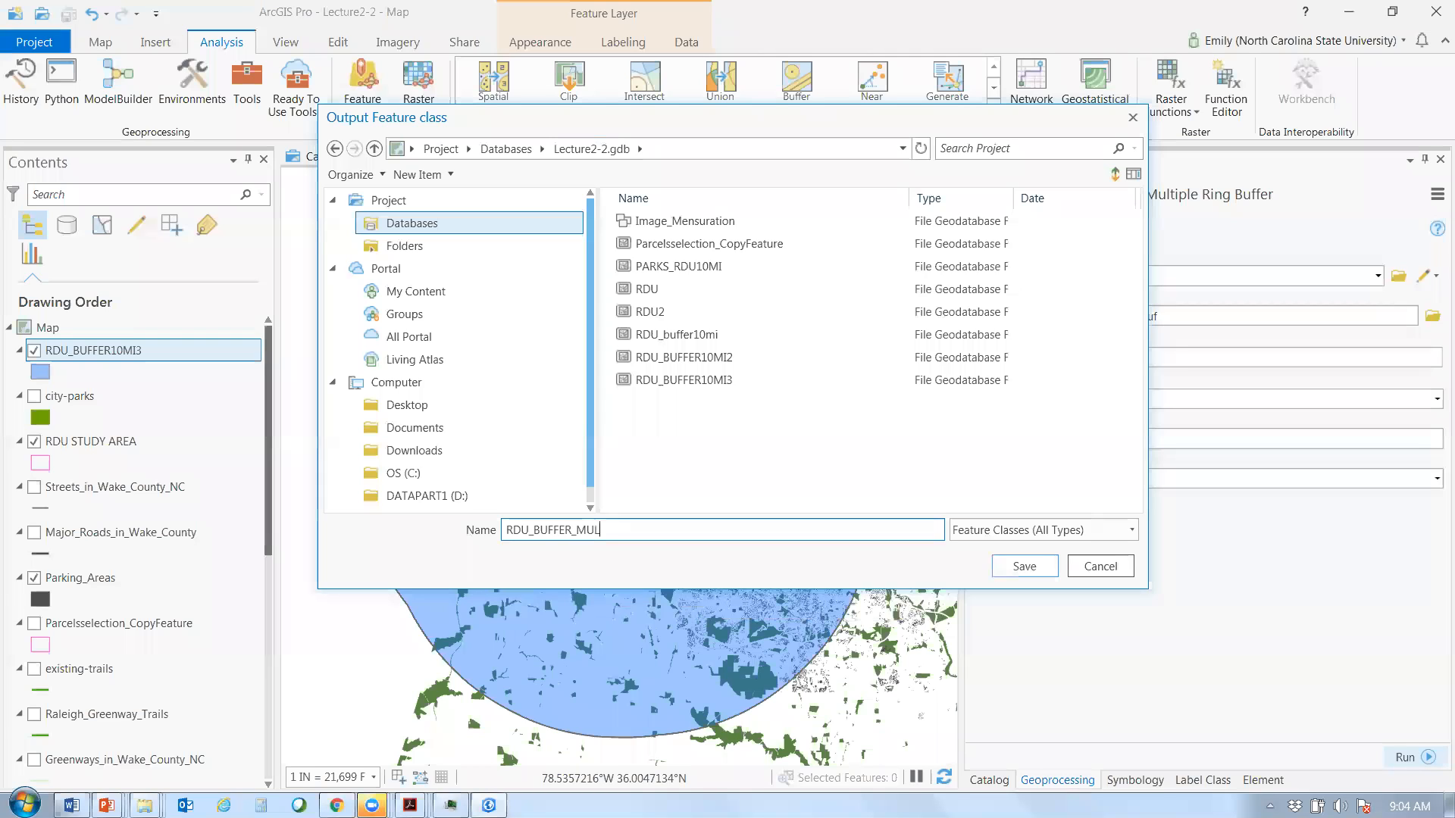
pyautogui.write('T')
pyautogui.press('Return')
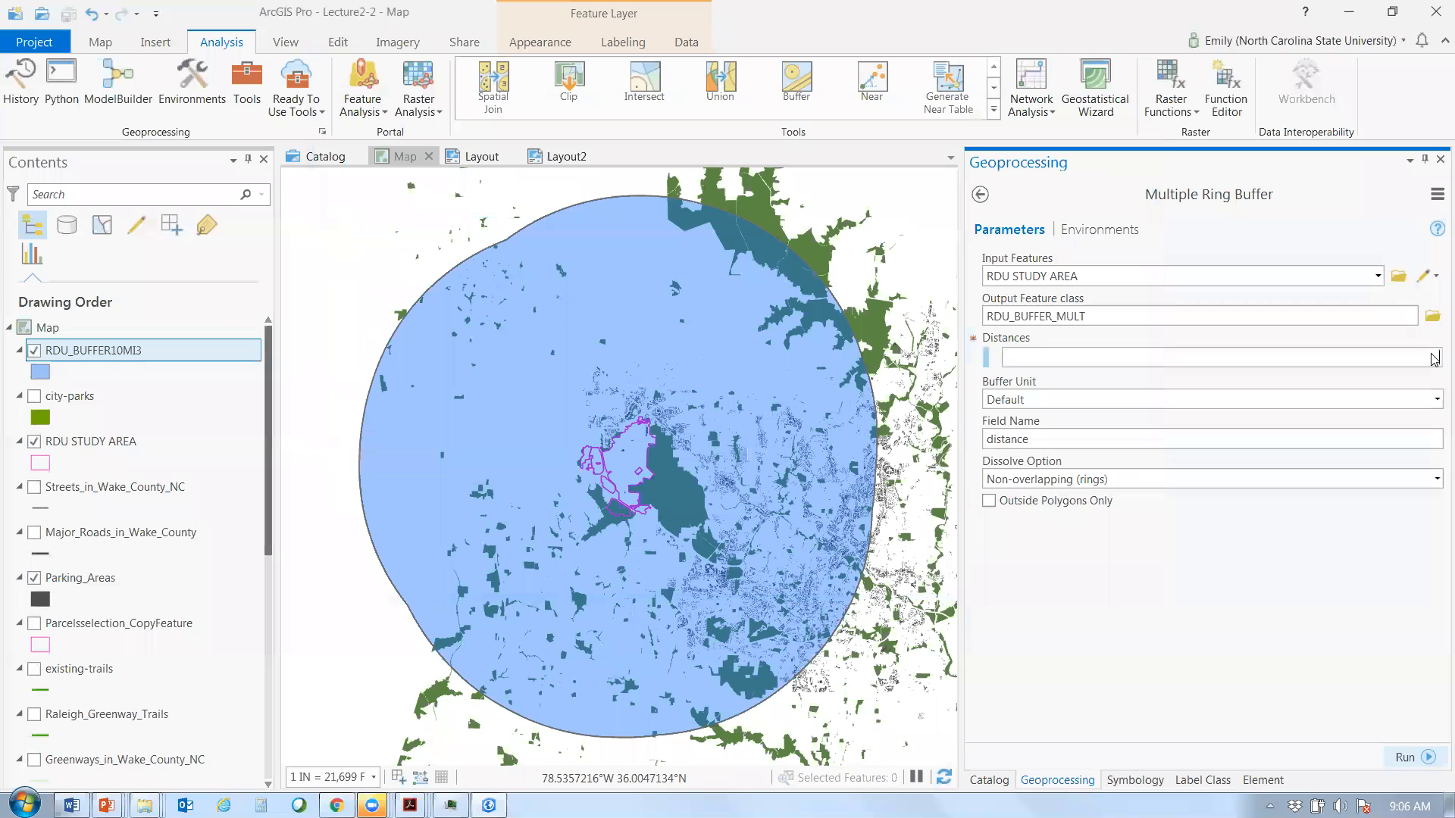
# - Set the buffer unit of the multiple ring buffer to Miles
pyautogui.click(1154, 404)
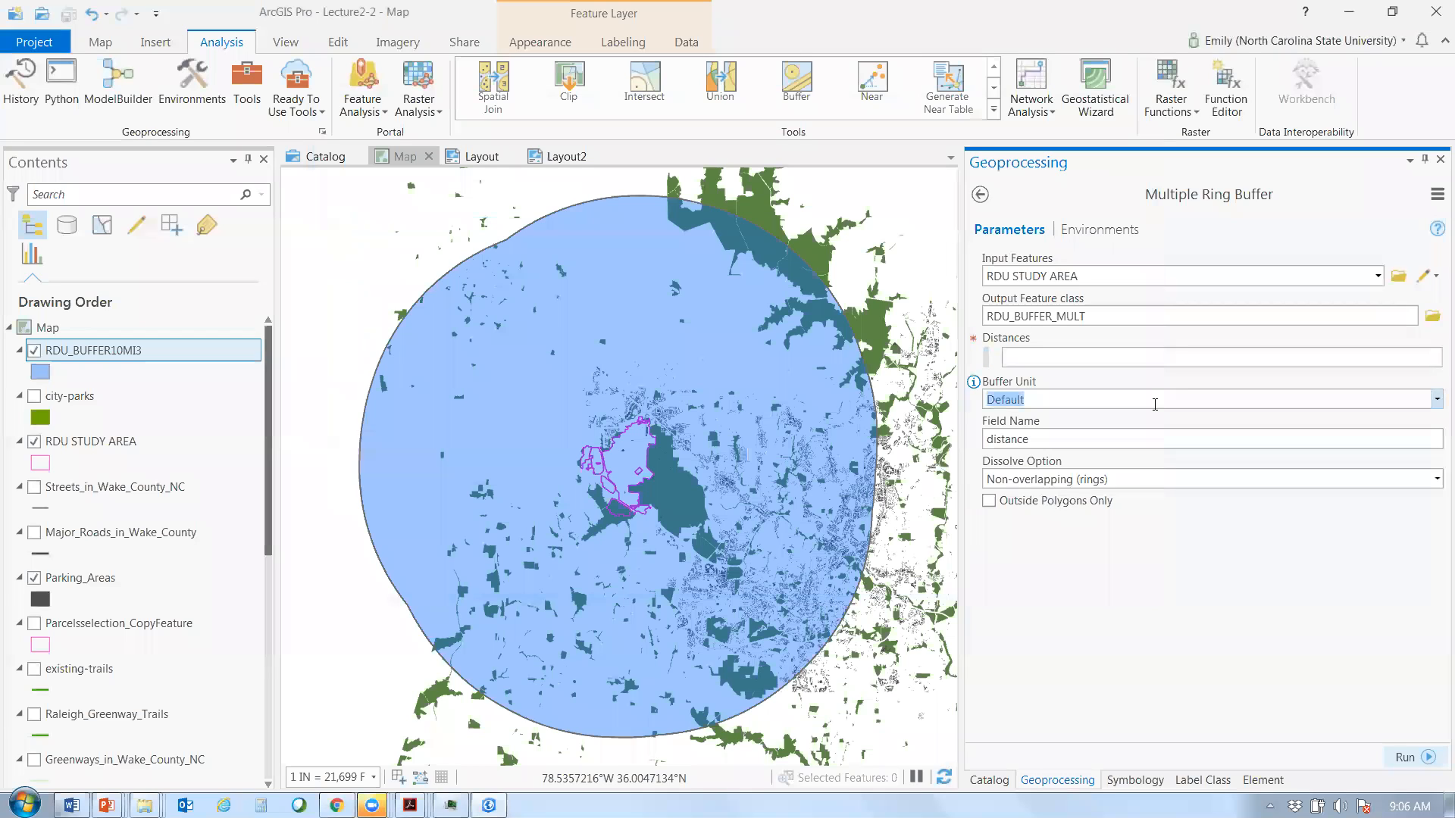
pyautogui.click(1155, 406)
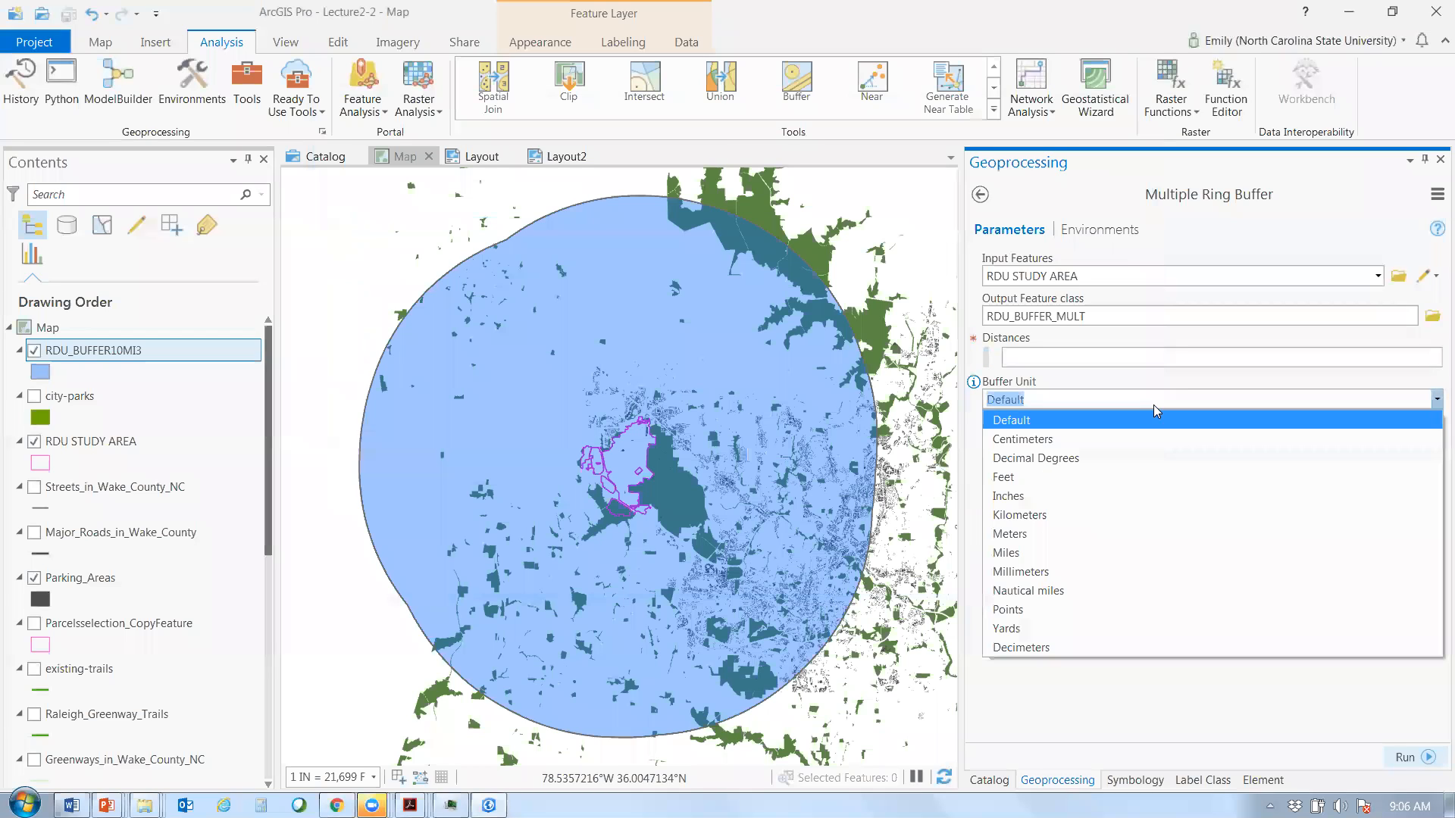
pyautogui.click(1309, 565)
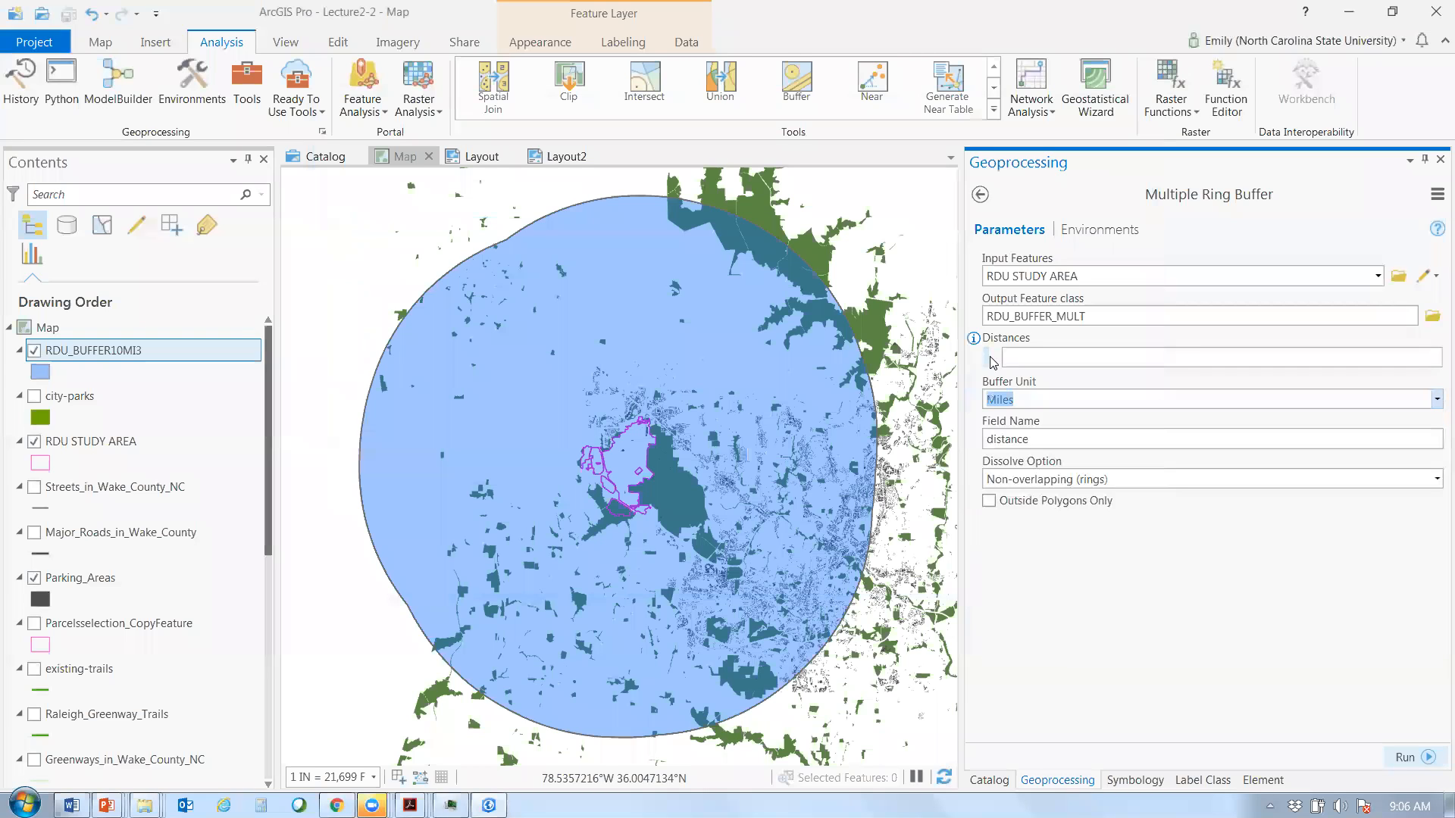
# - Enter three ring distances of 1, 5 and 10 for the multiple ring buffer
pyautogui.moveTo(975, 343)
pyautogui.click(1122, 358)
pyautogui.write('1')
pyautogui.press('Return')
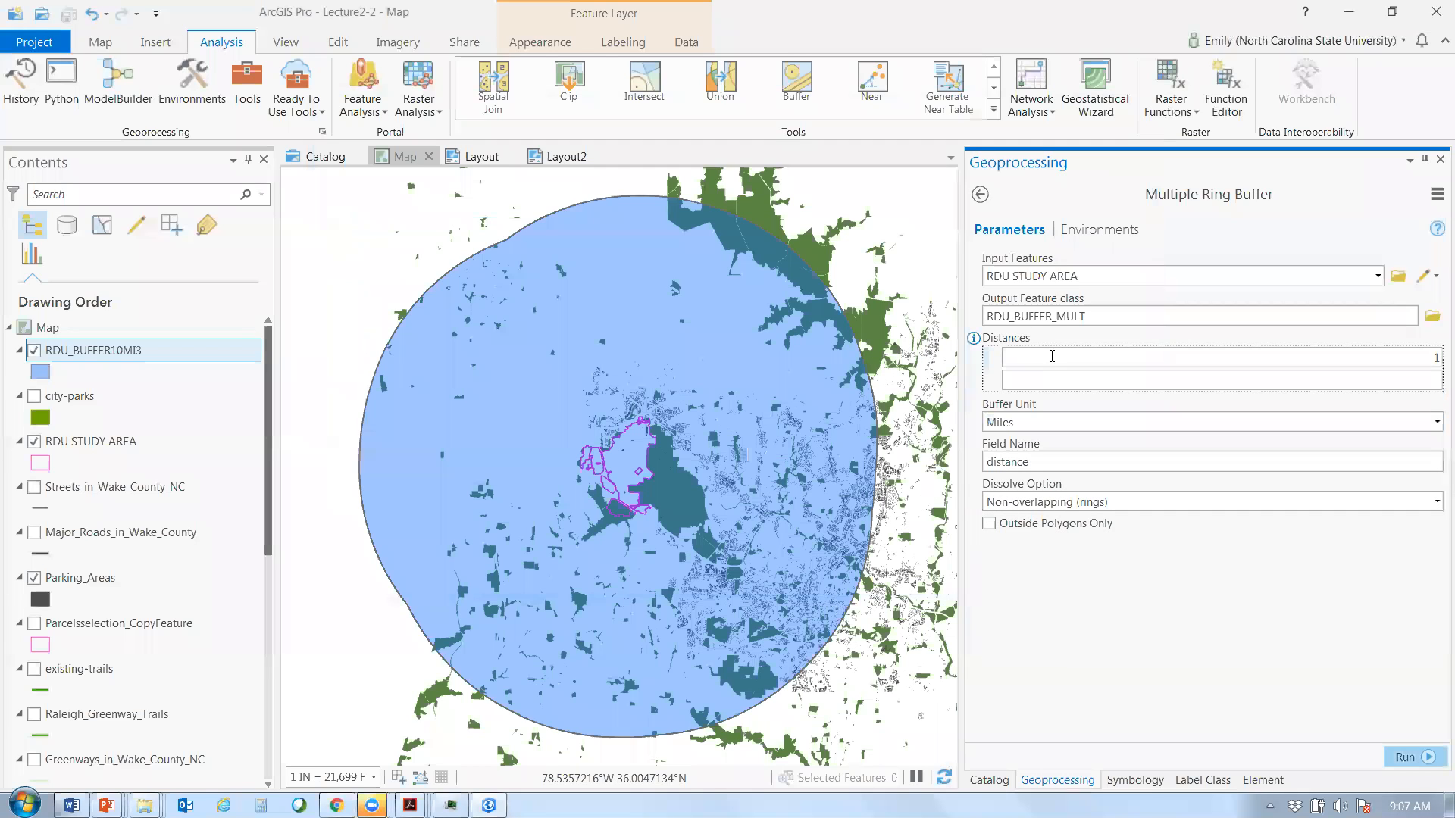
pyautogui.click(1204, 378)
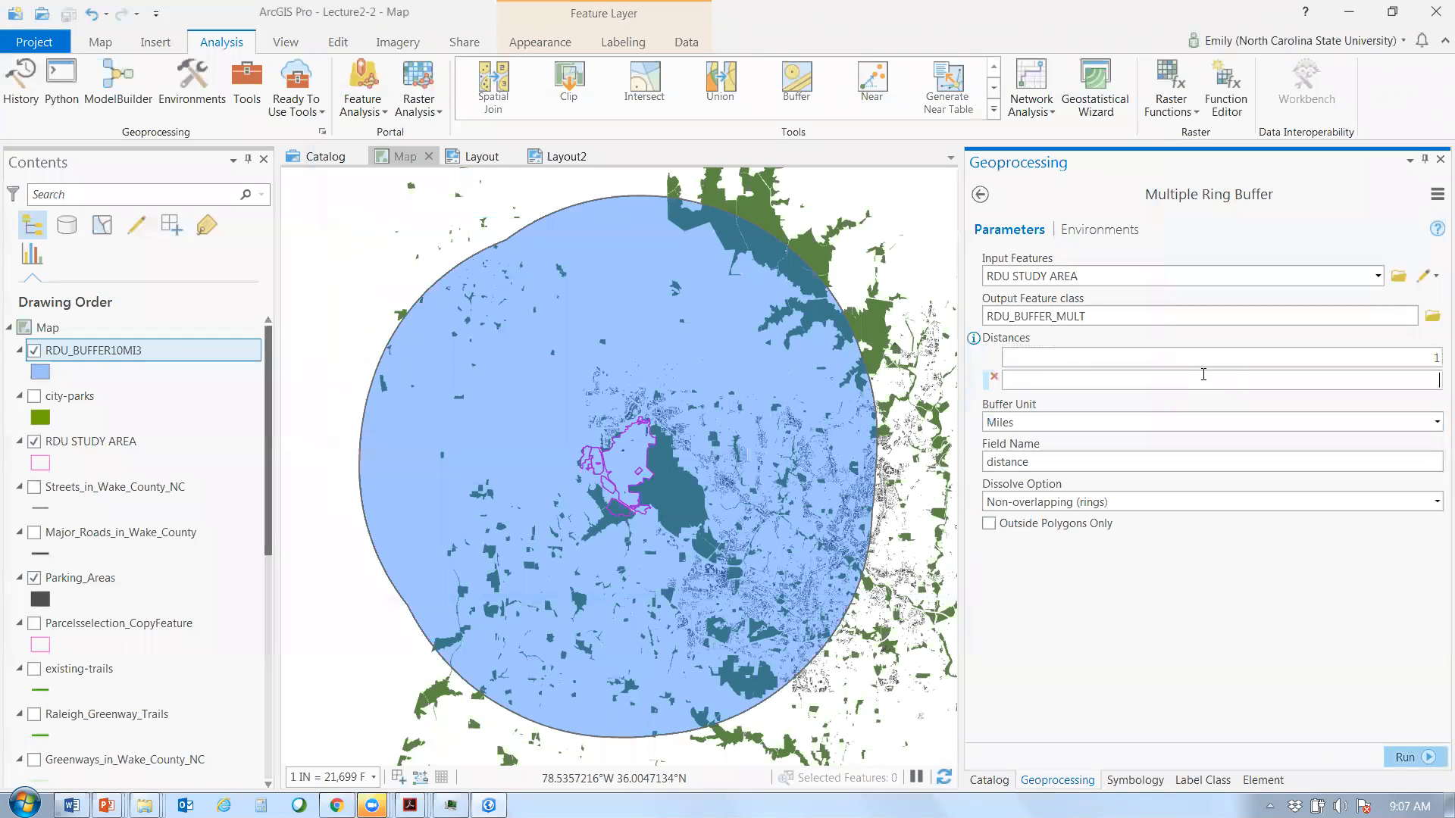
pyautogui.write('5')
pyautogui.press('Return')
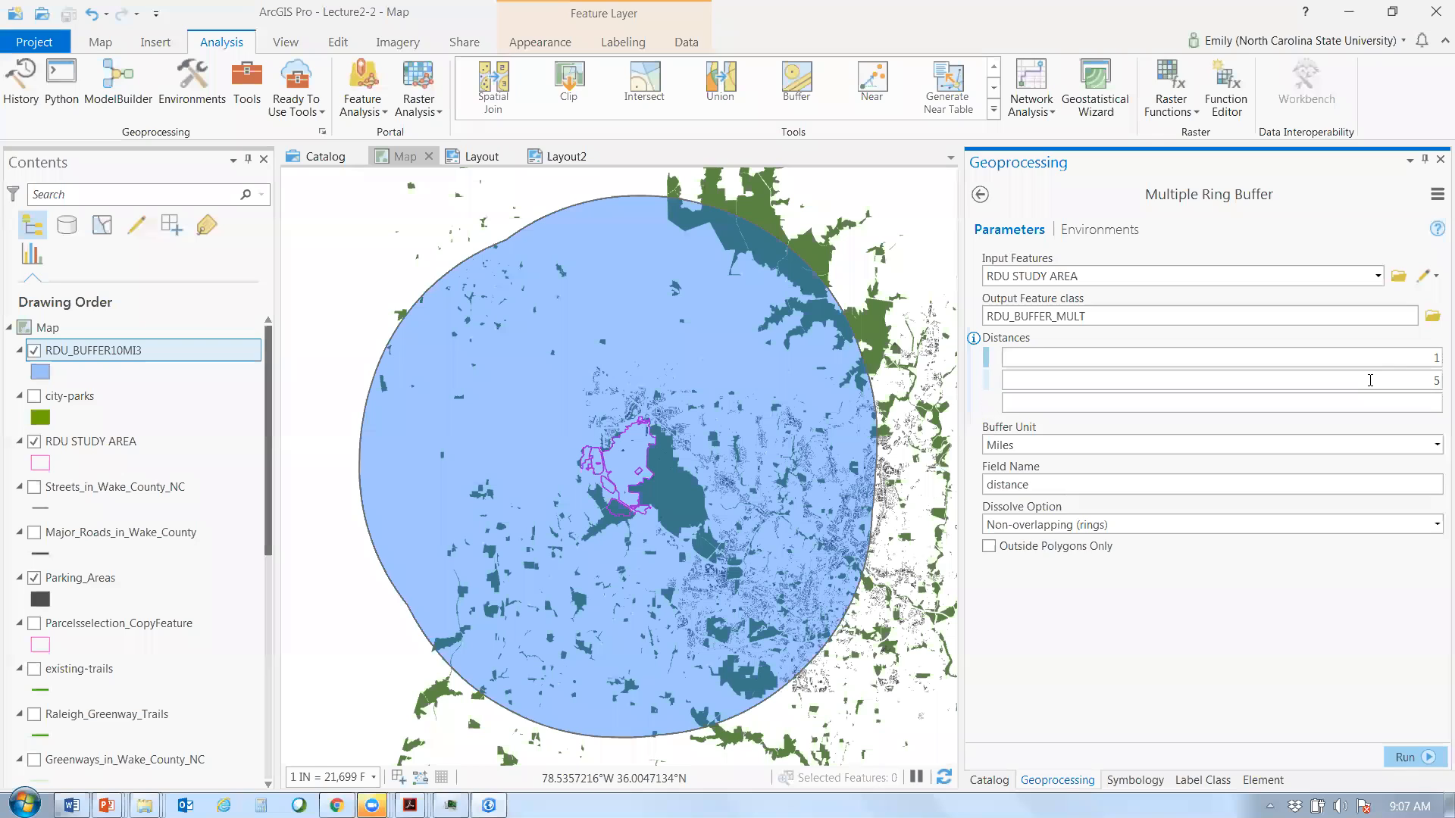
pyautogui.press('Return')
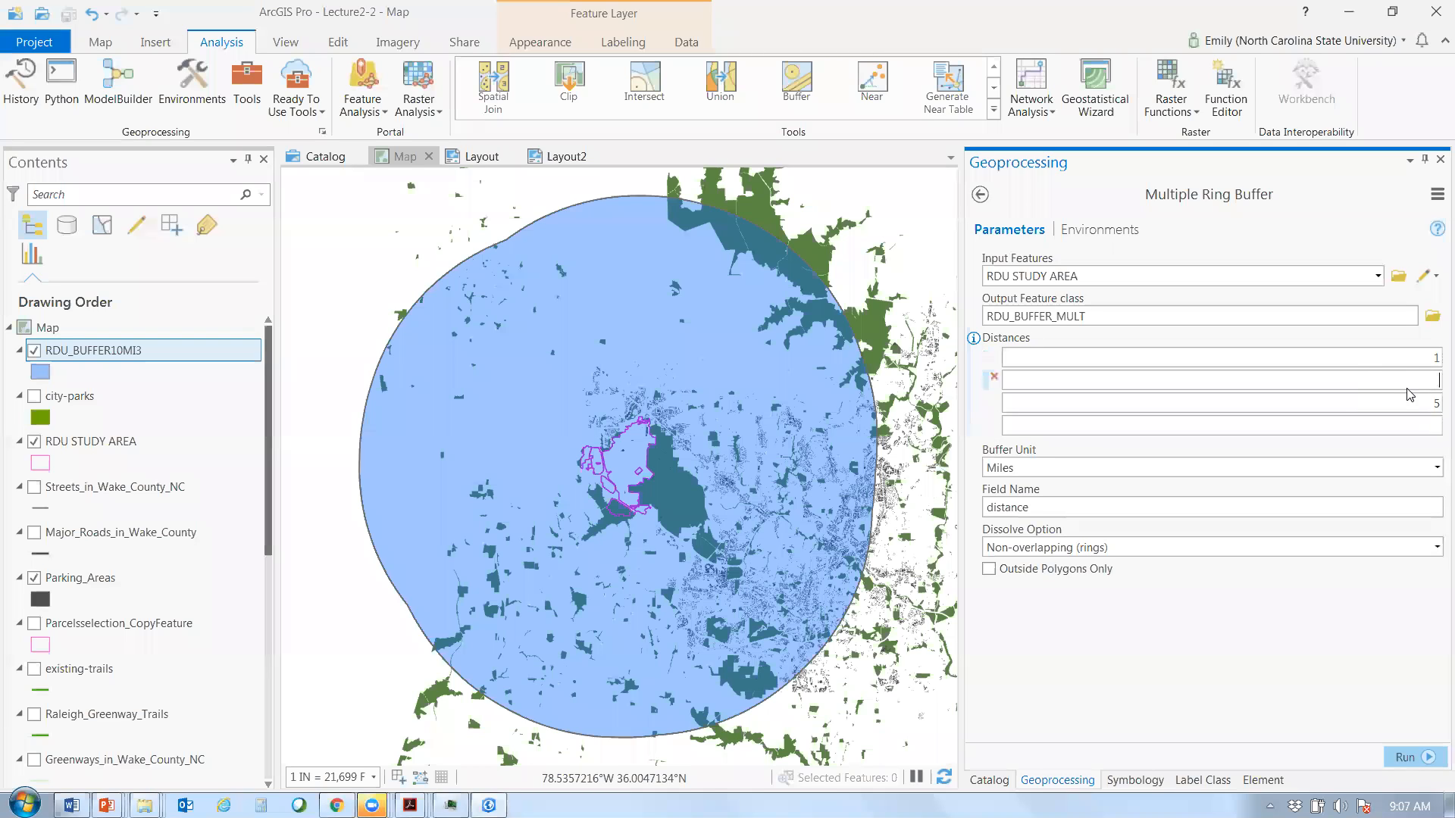
pyautogui.click(1431, 406)
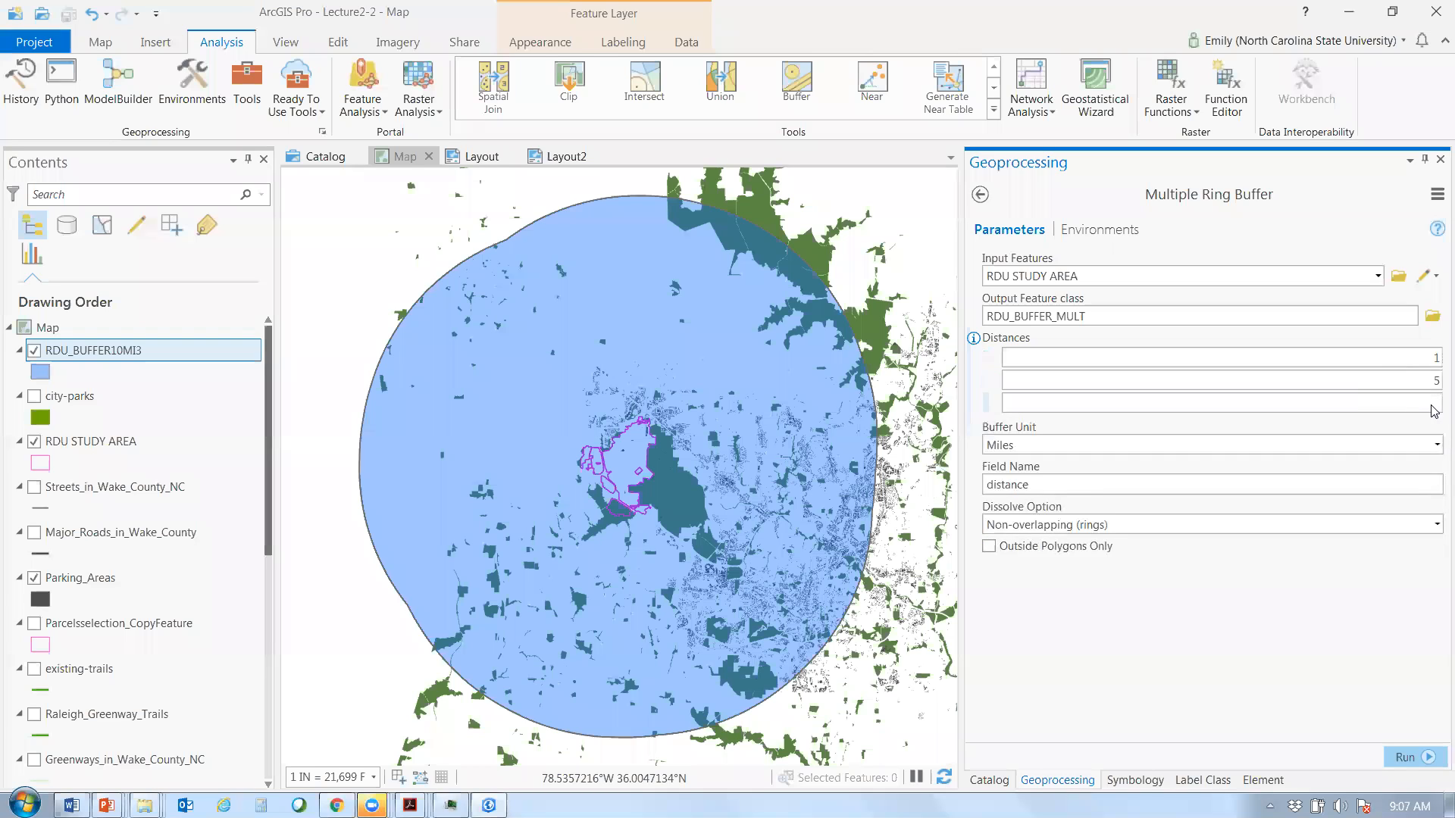
pyautogui.click(1437, 404)
pyautogui.write('10')
# - Keep the Dissolve Option at Non-overlapping (rings) and run the Multiple Ring Buffer tool
pyautogui.click(1435, 526)
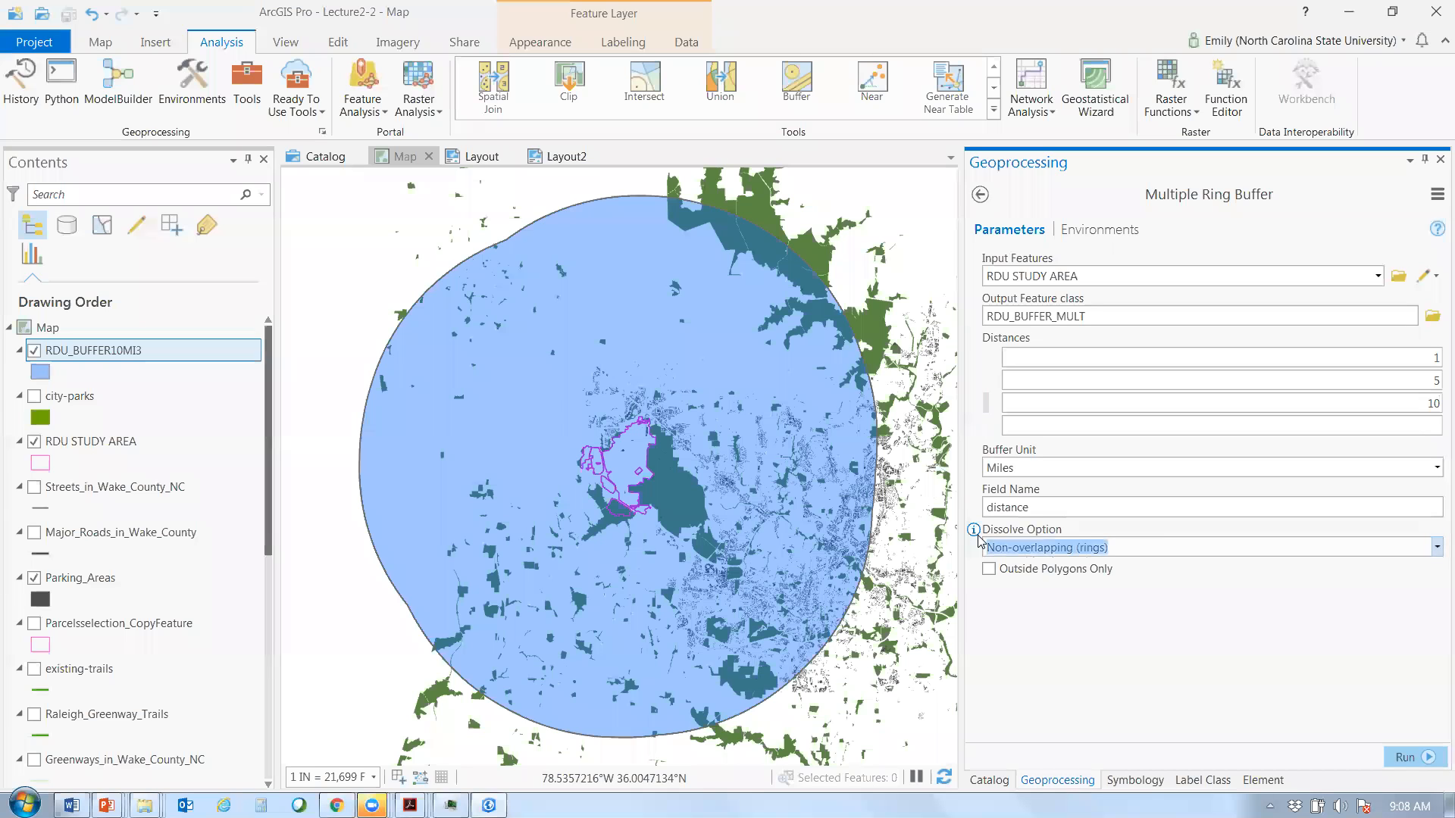
pyautogui.moveTo(975, 533)
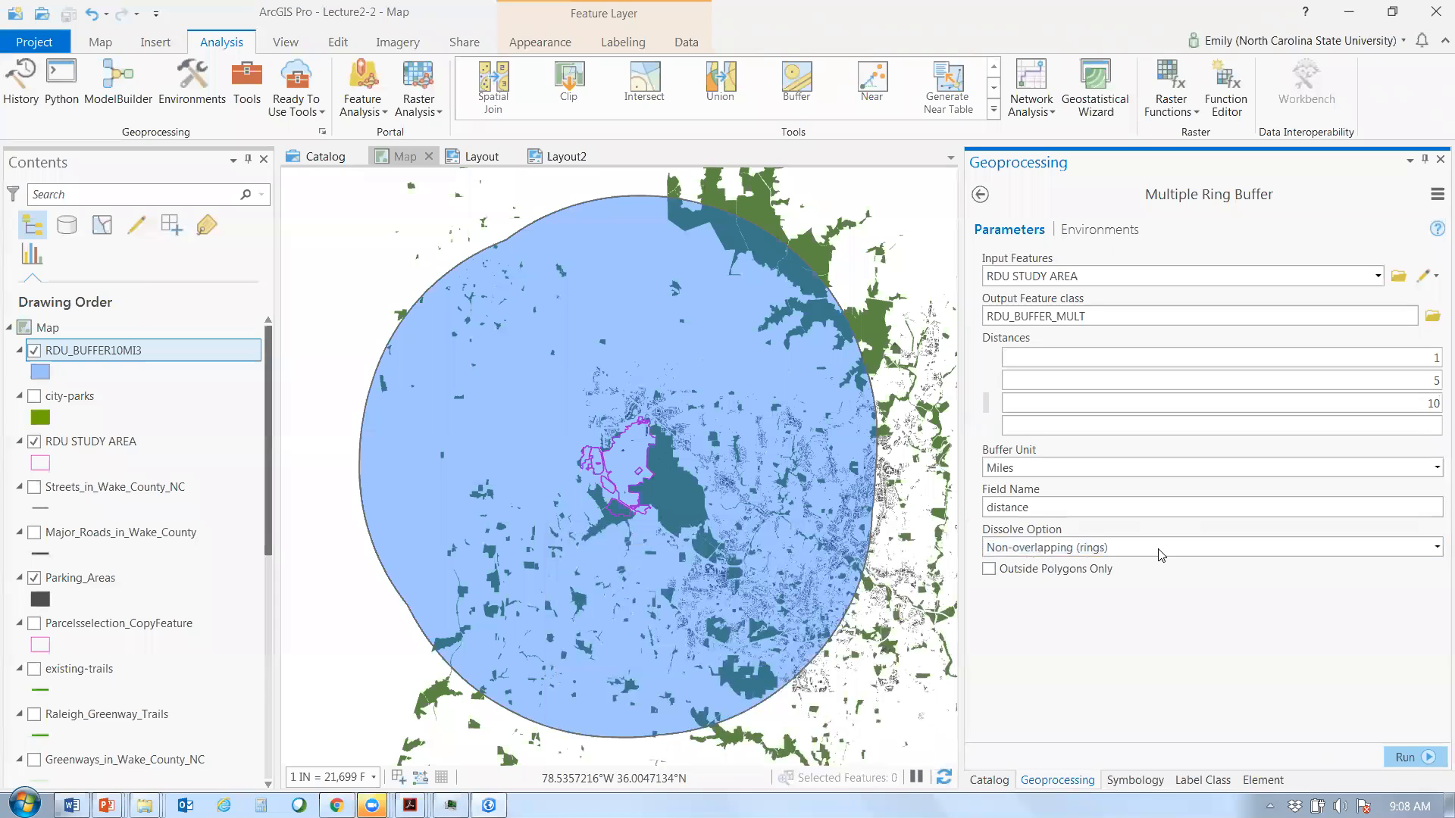
pyautogui.click(1411, 756)
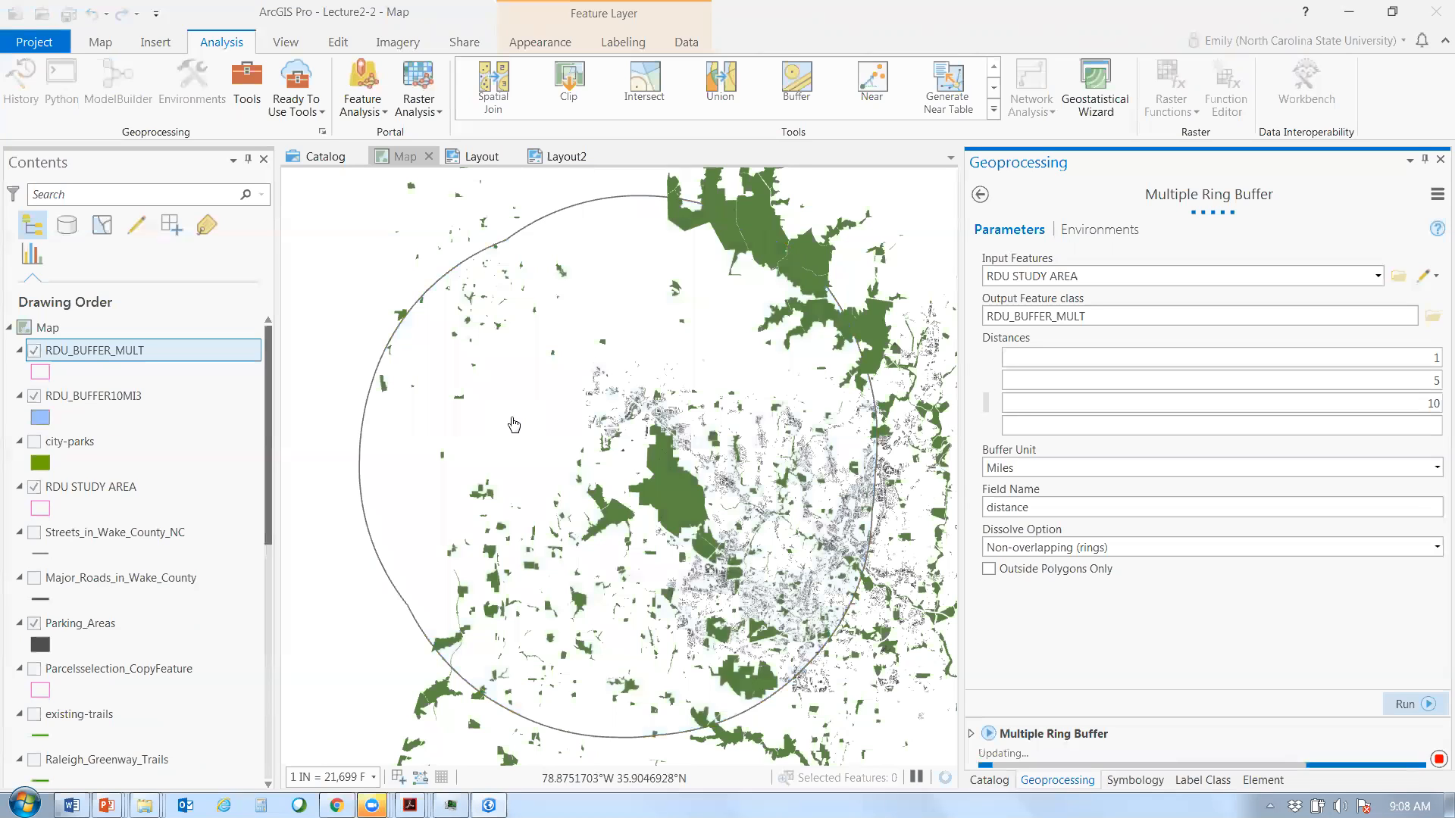
# - Hide the RDU_BUFFER10MI3 and RDU 10 MILE BUFFER layers, leaving the multiple ring buffer displayed
pyautogui.click(34, 397)
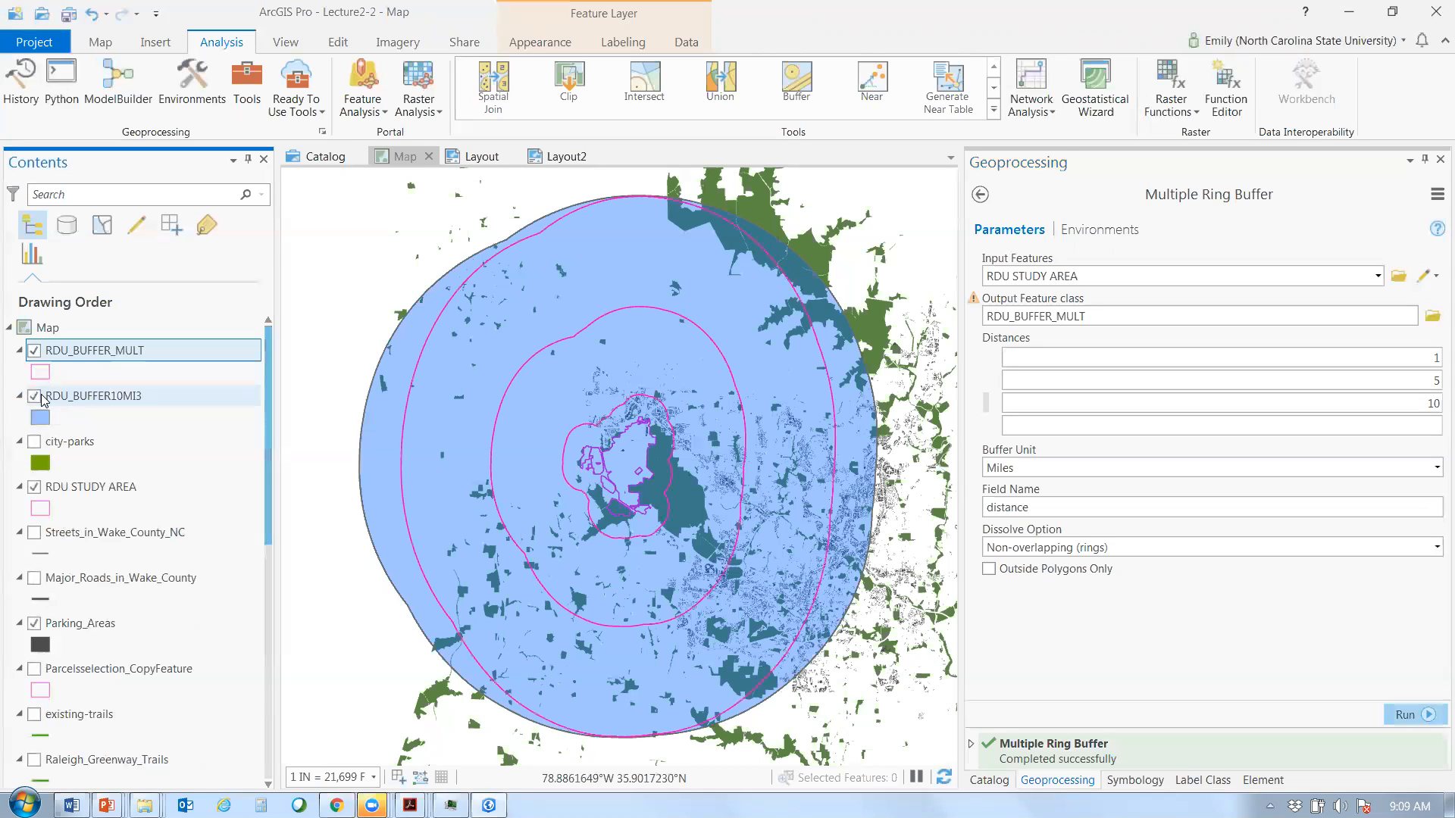
pyautogui.click(35, 396)
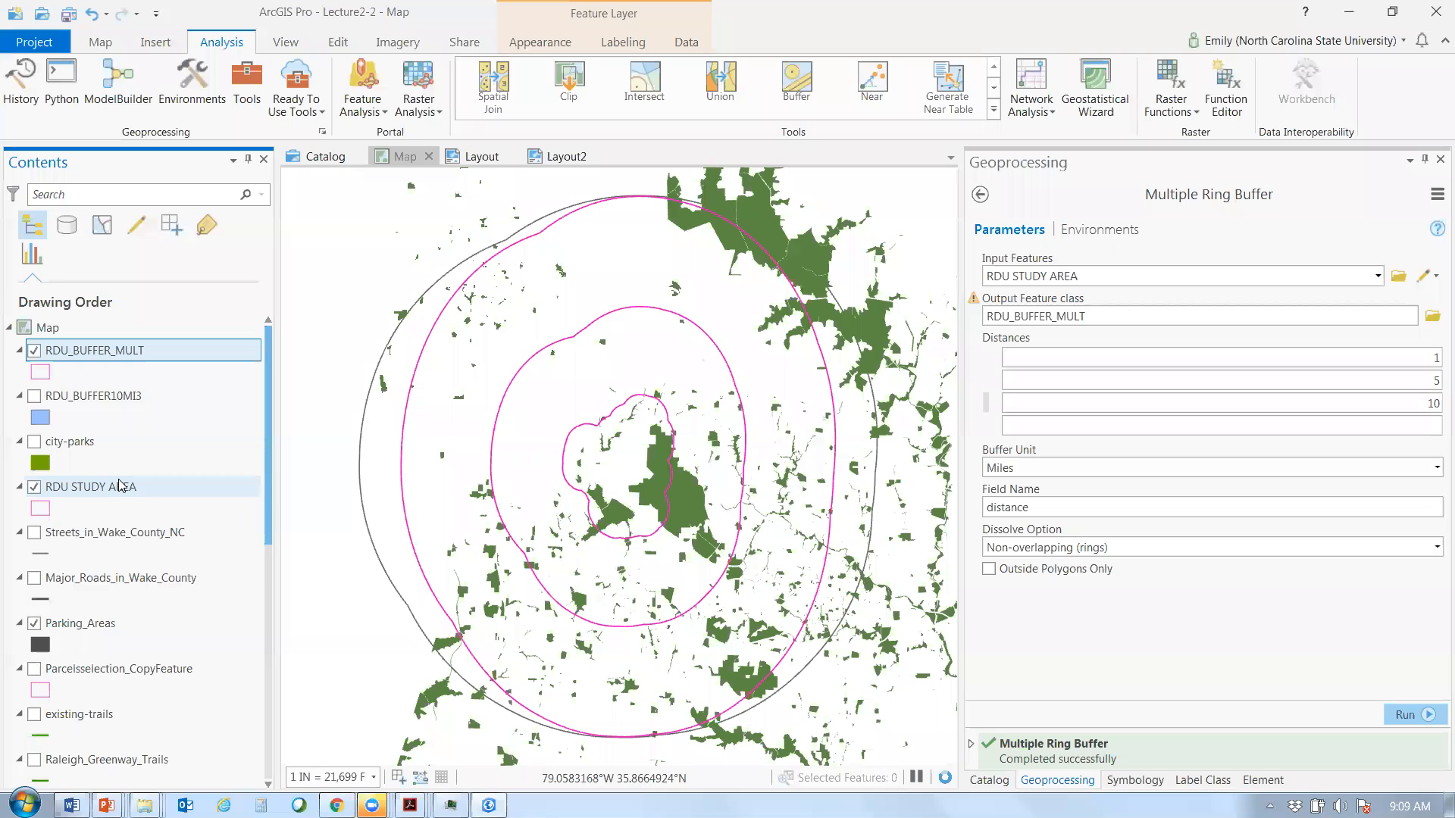
pyautogui.scroll(-3, 53, 687)
pyautogui.scroll(-3, 53, 688)
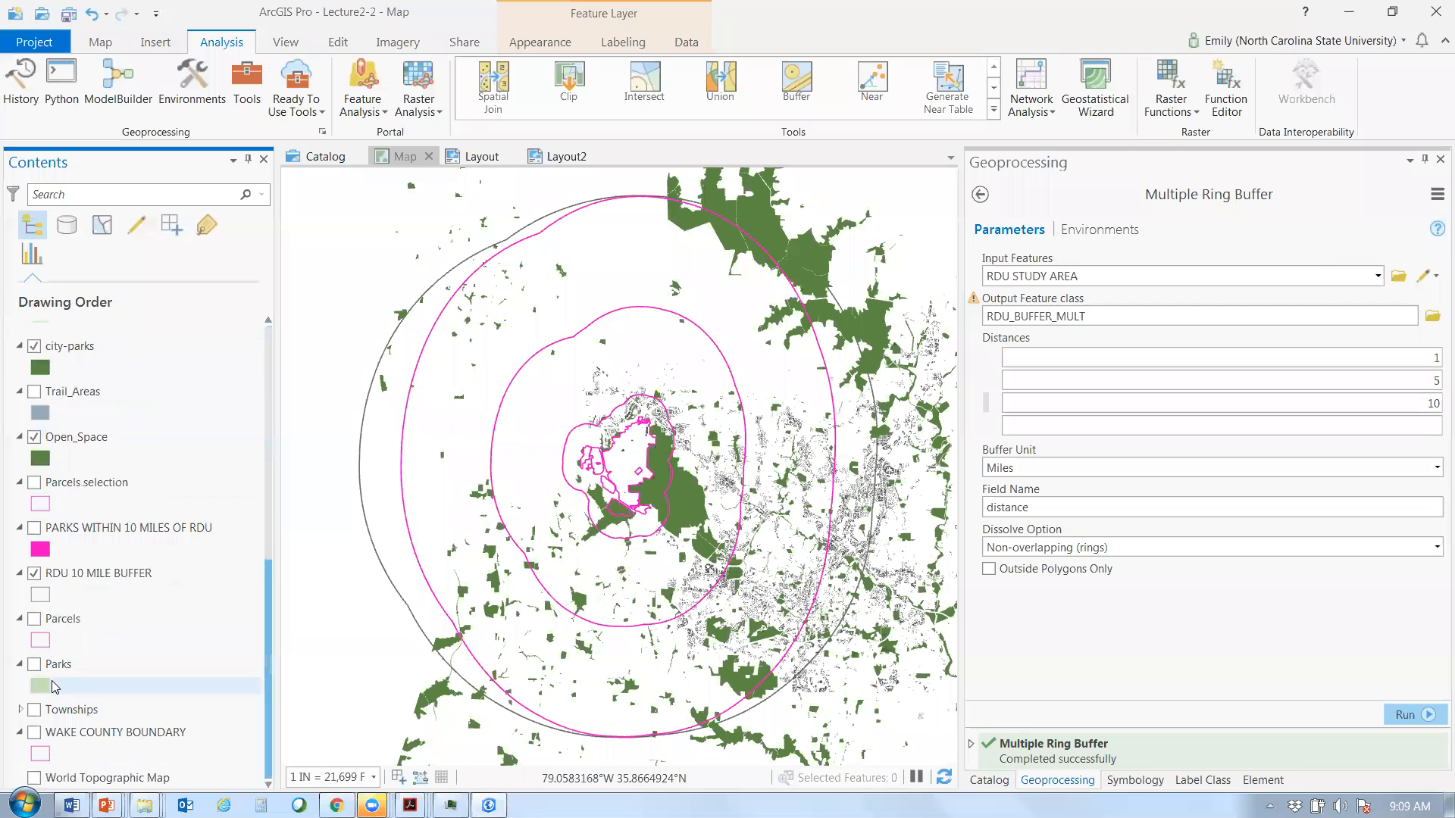
pyautogui.scroll(2, 57, 685)
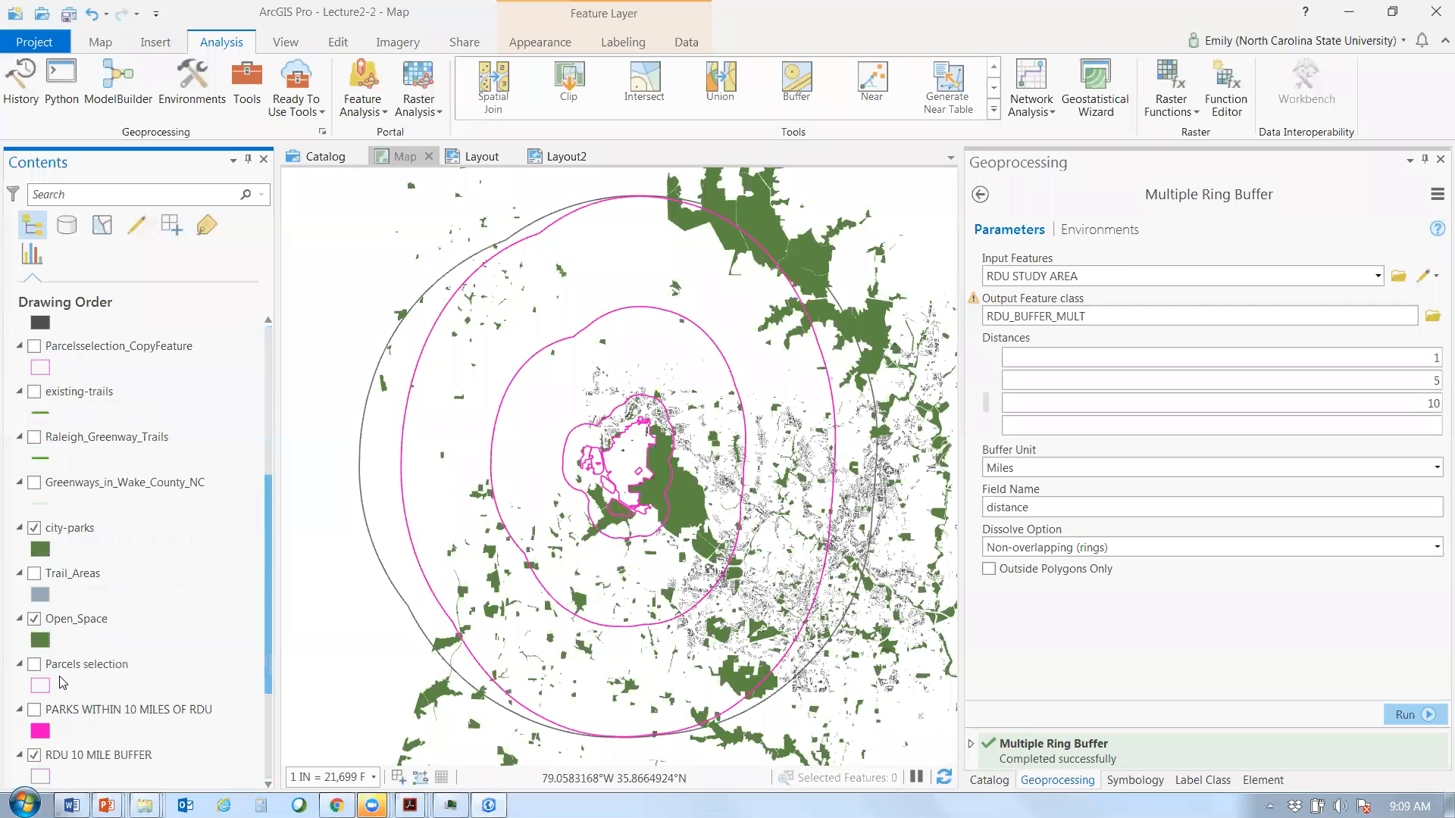
pyautogui.scroll(3, 63, 682)
pyautogui.scroll(1, 124, 543)
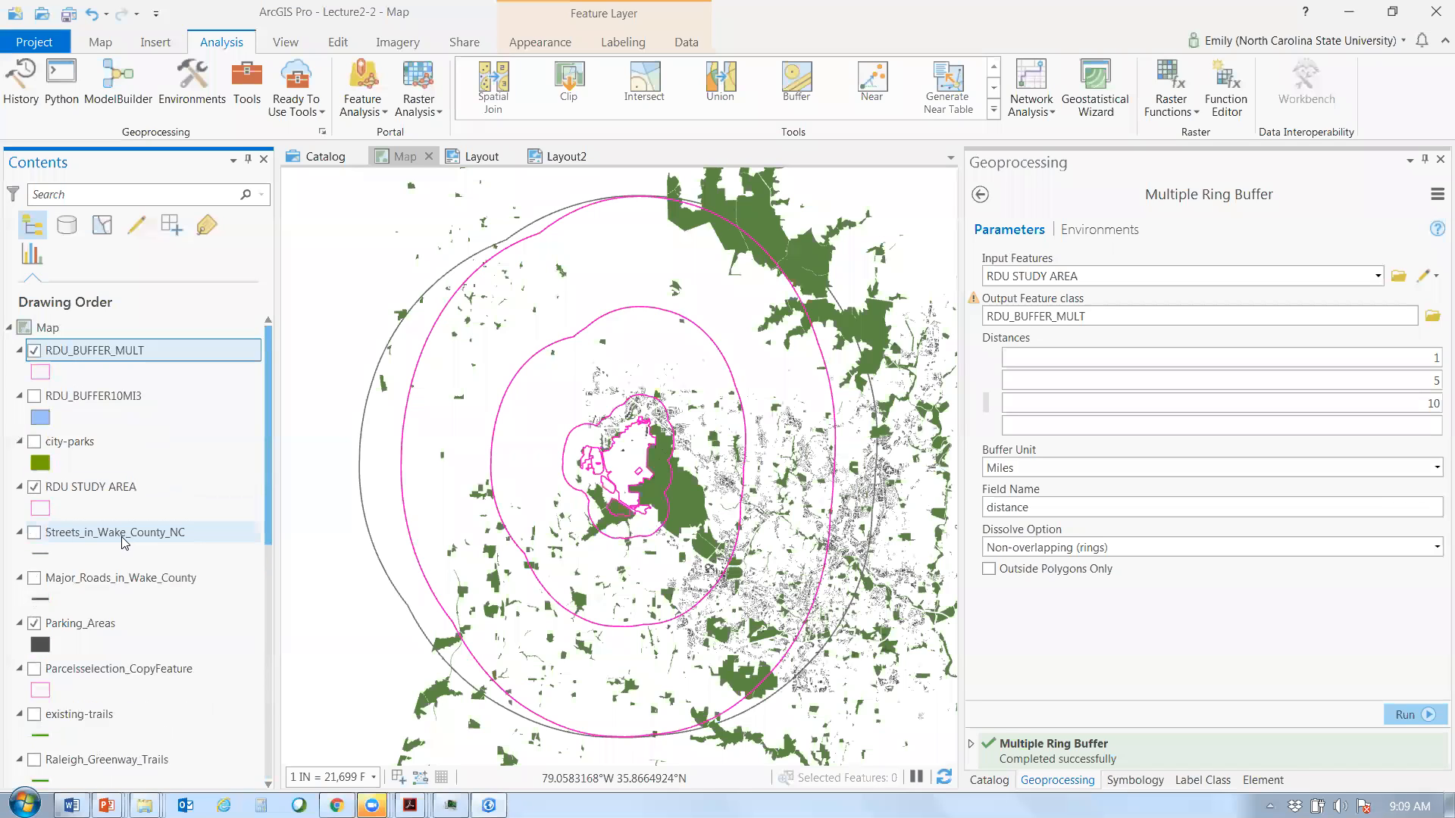
pyautogui.scroll(-1, 124, 543)
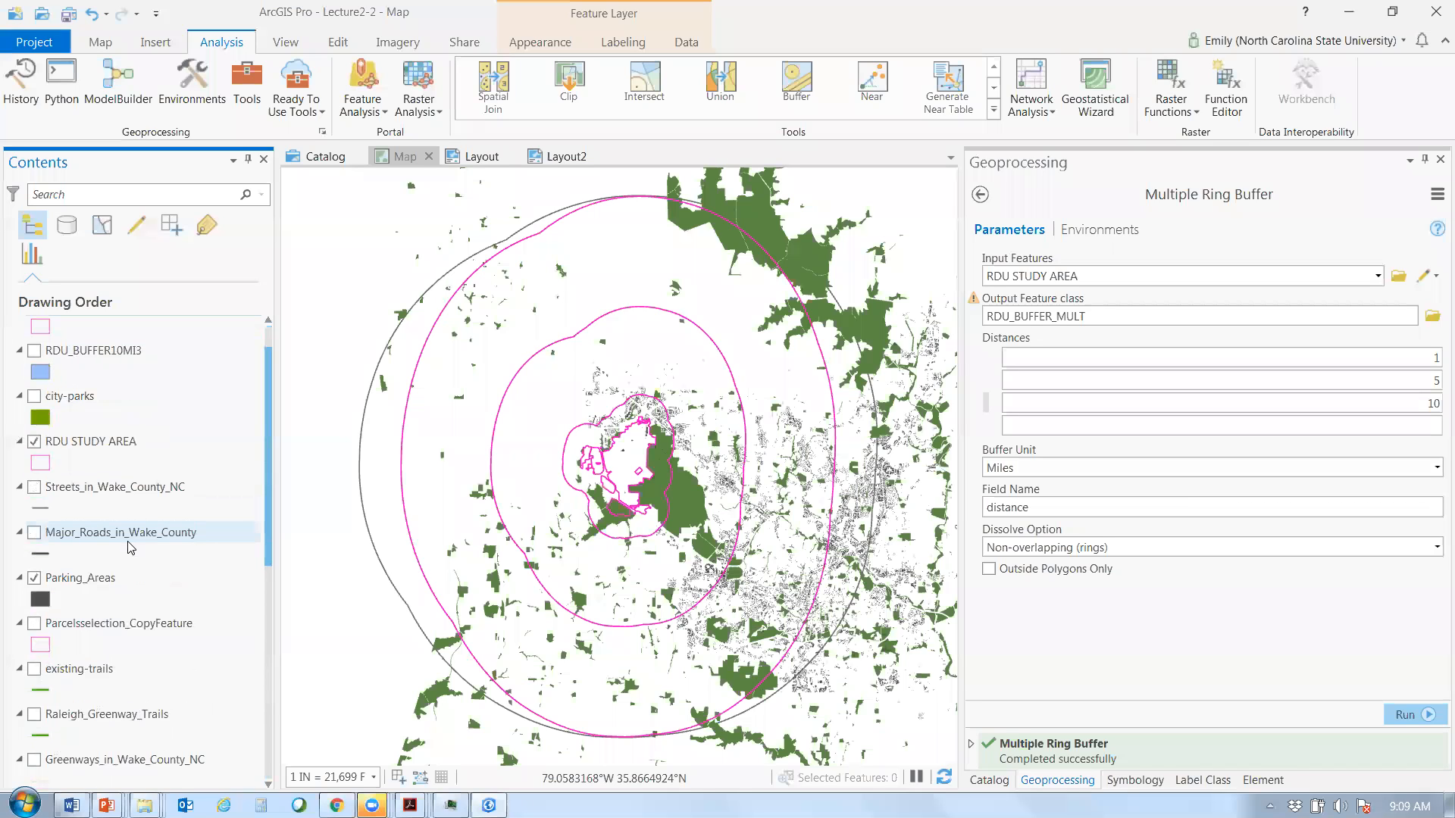
pyautogui.scroll(-3, 129, 547)
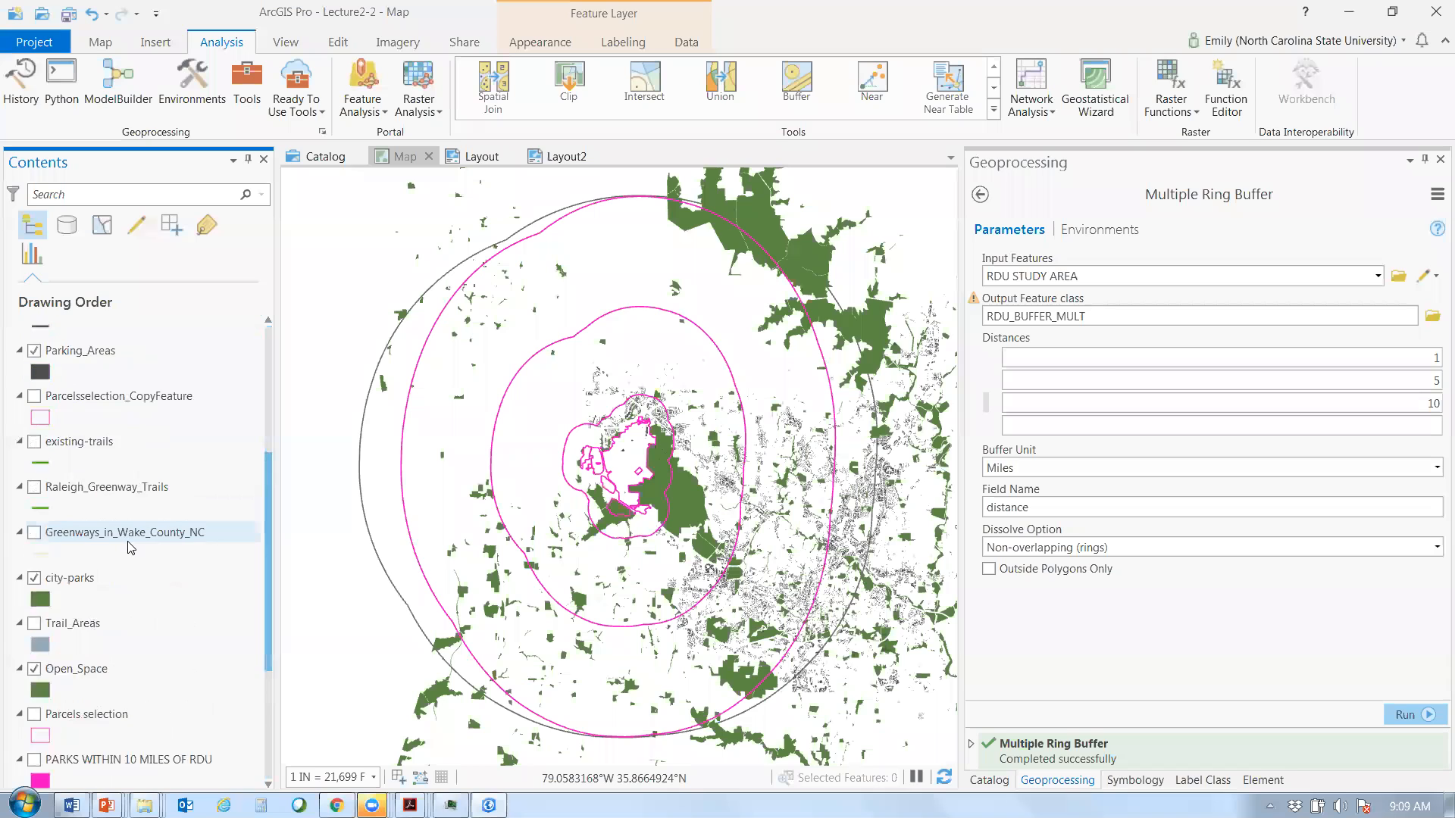
pyautogui.scroll(-3, 124, 576)
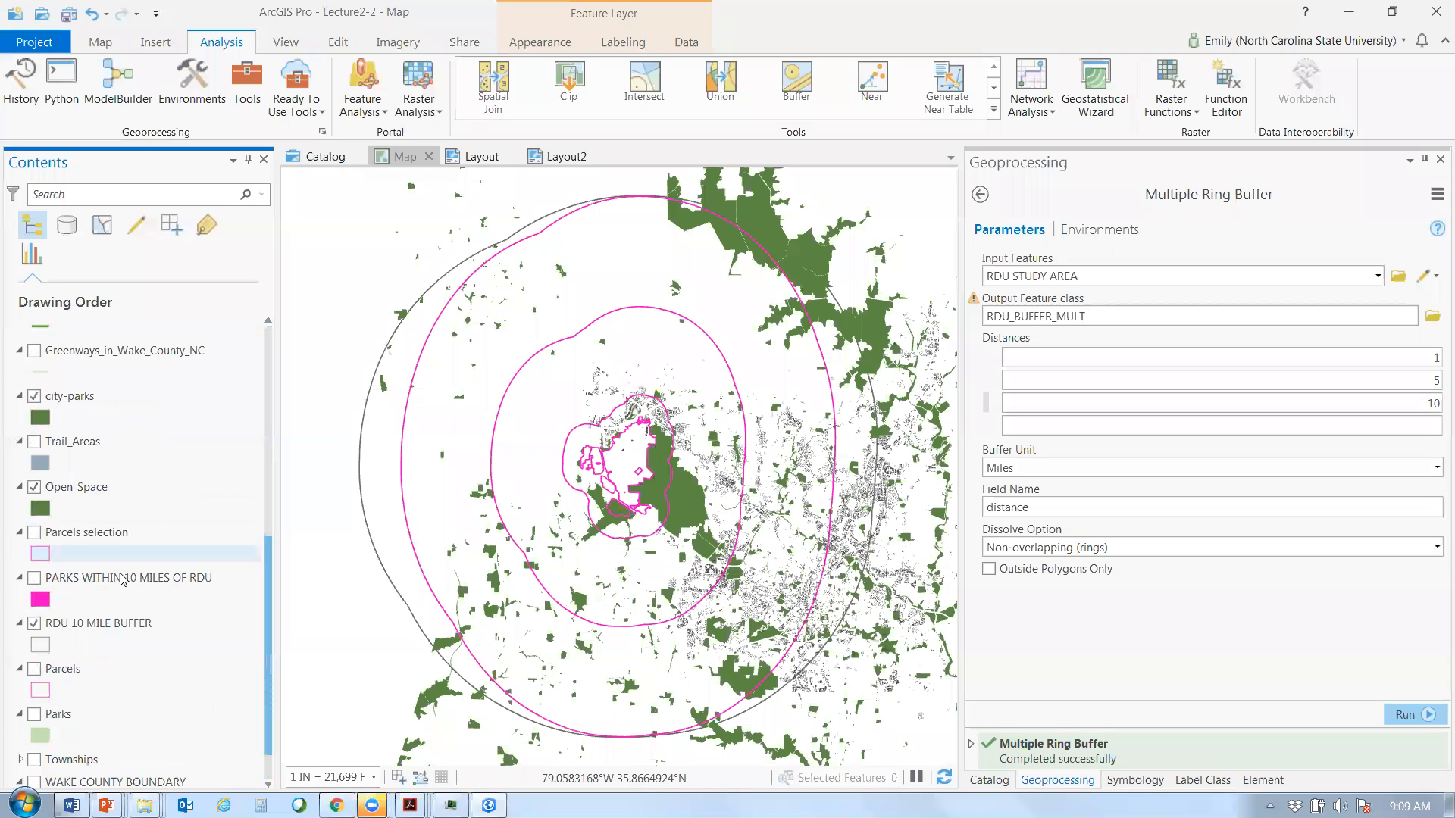
pyautogui.click(34, 624)
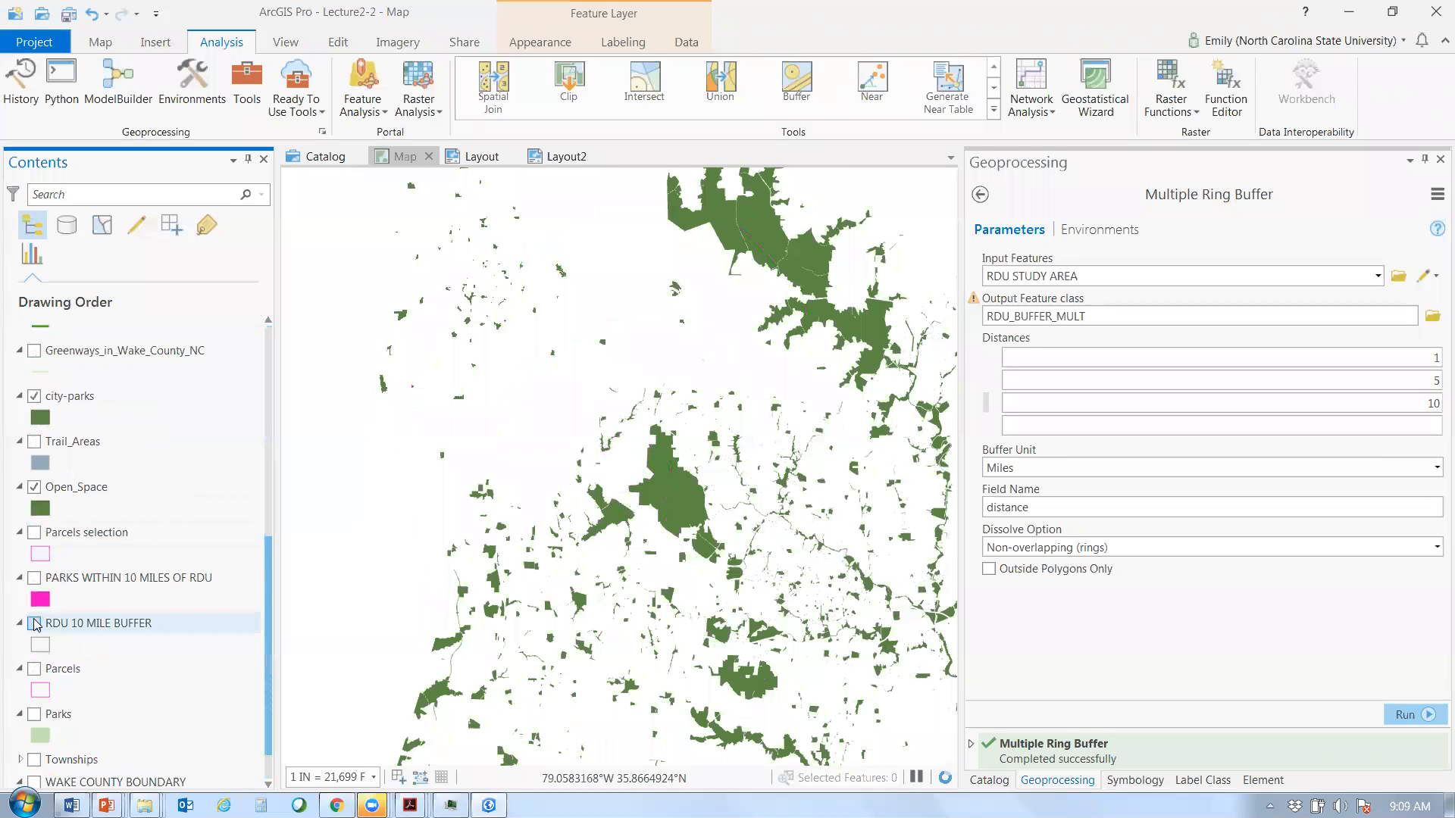
pyautogui.click(34, 624)
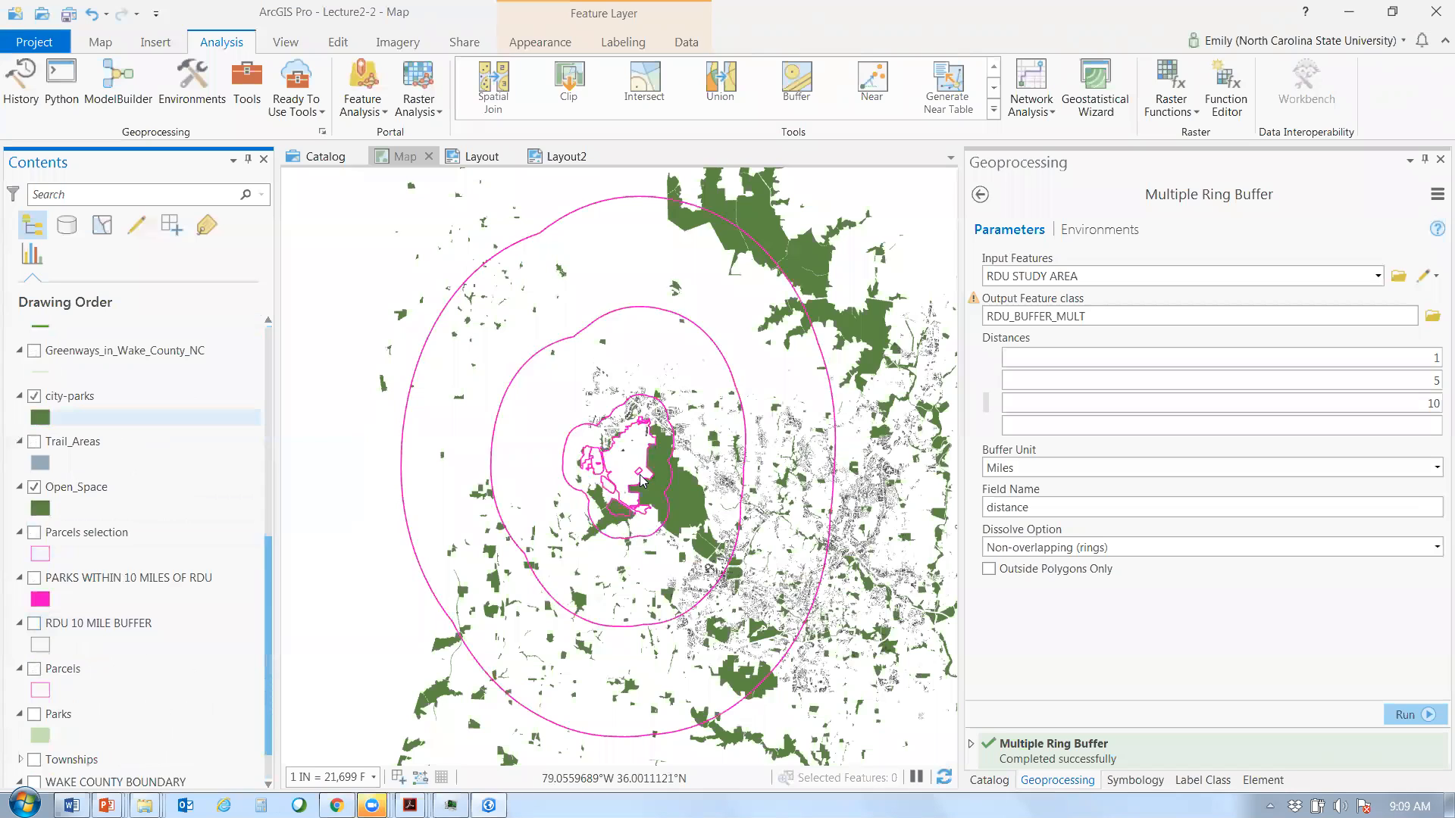
# - Open the attribute tables of the RDU_BUFFER_MULT and RDU STUDY AREA layers
pyautogui.scroll(3, 209, 561)
pyautogui.scroll(5, 206, 554)
pyautogui.rightClick(141, 350)
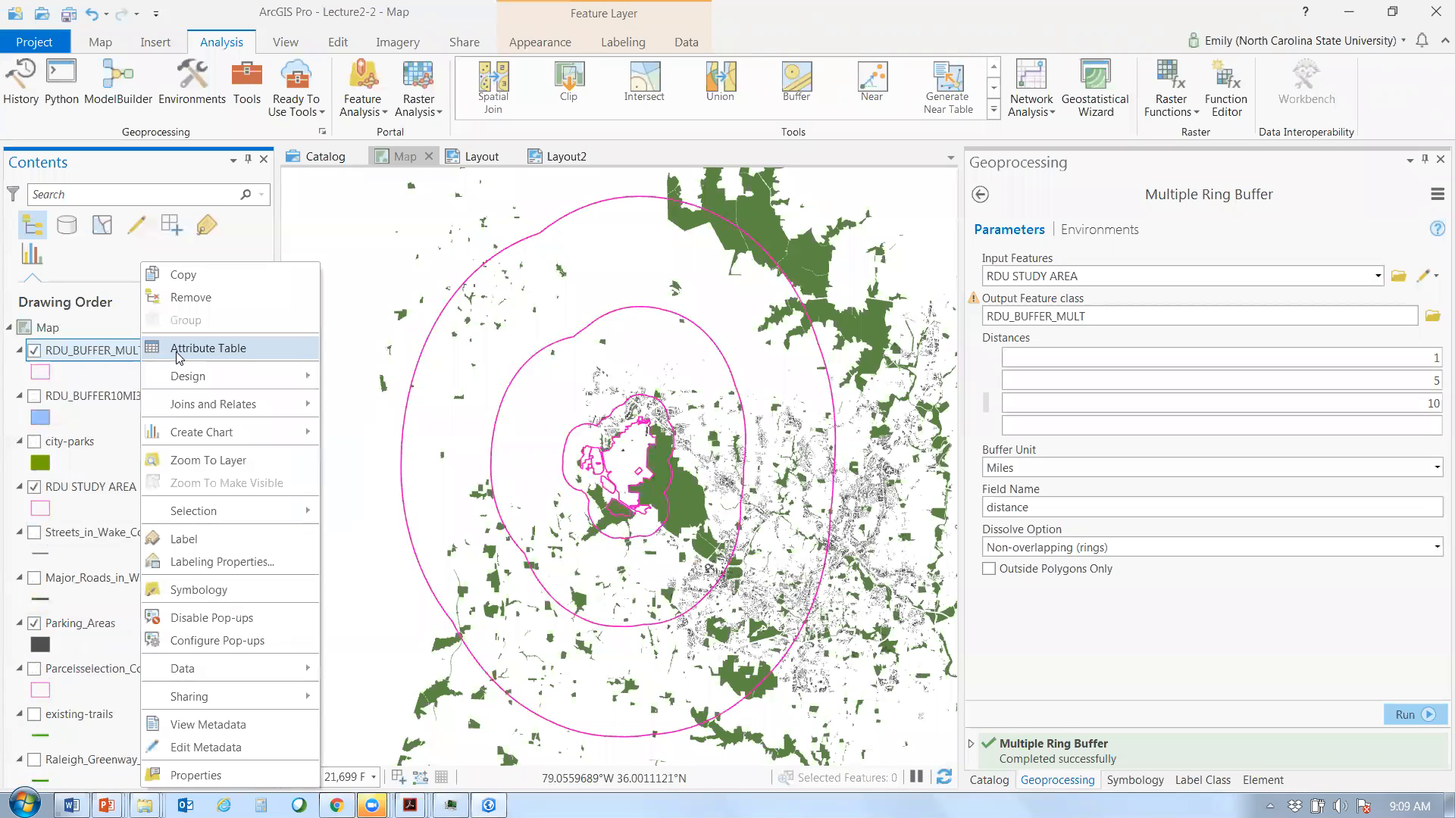
pyautogui.click(176, 349)
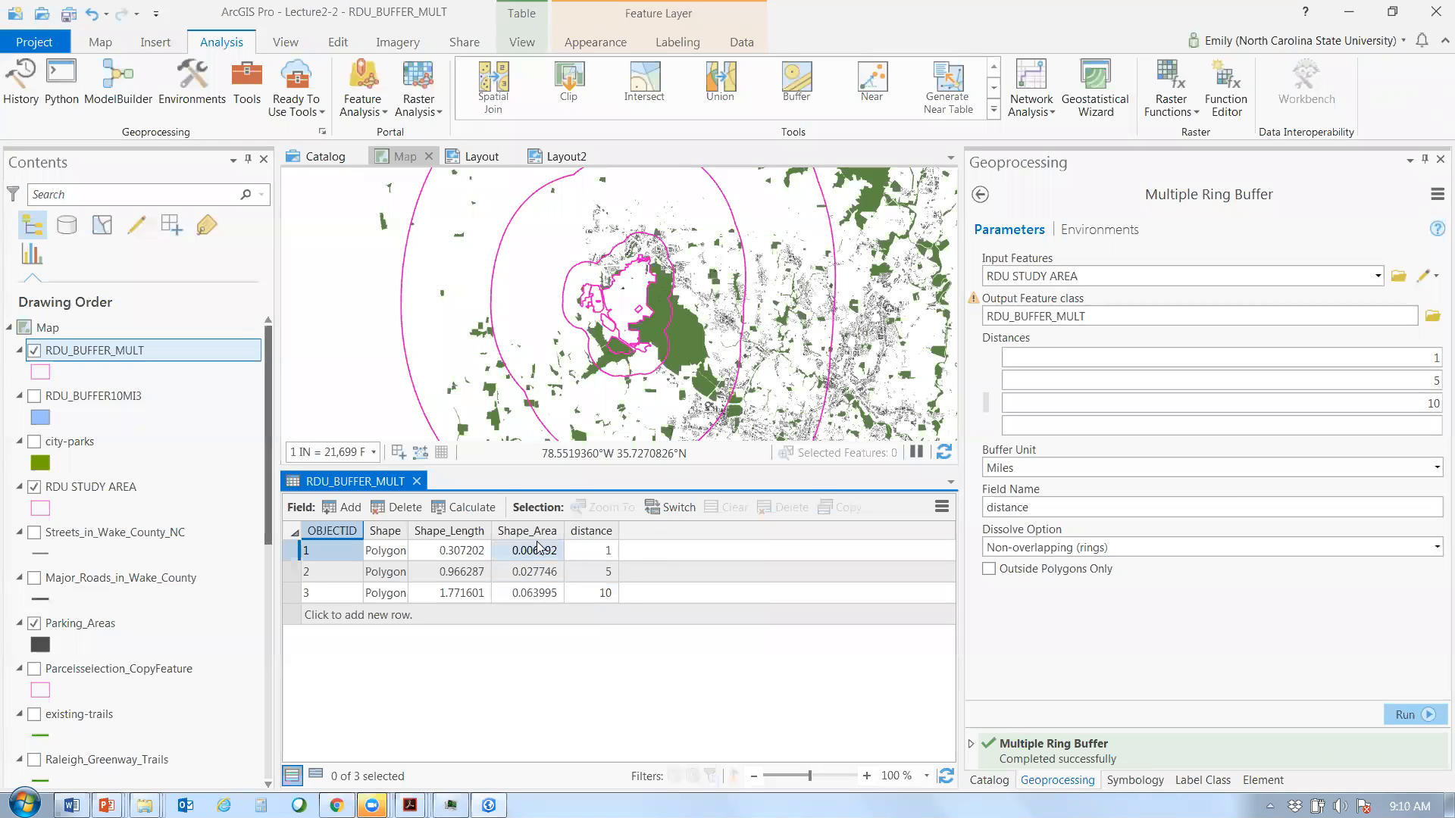
pyautogui.rightClick(110, 488)
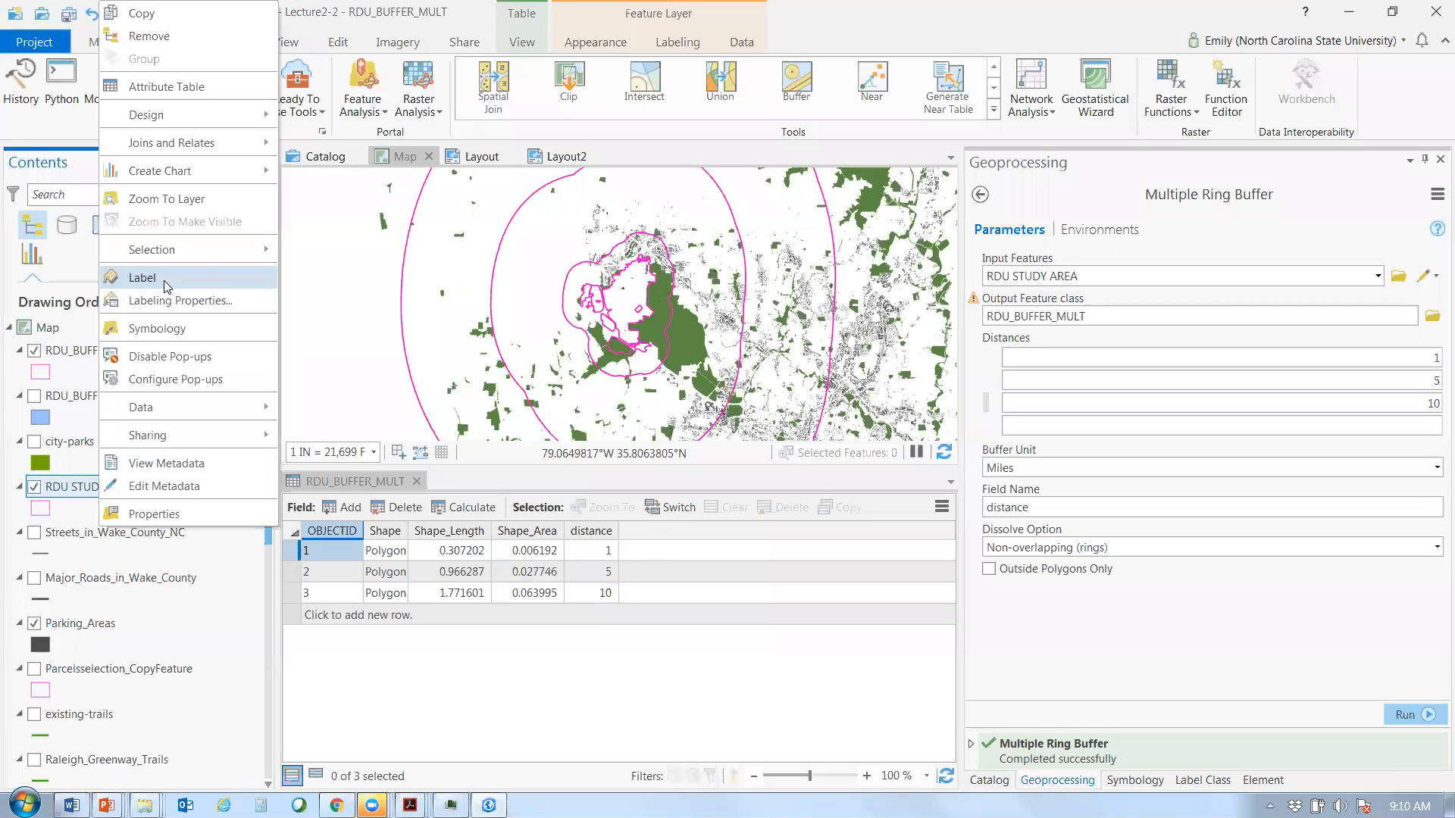
pyautogui.click(167, 88)
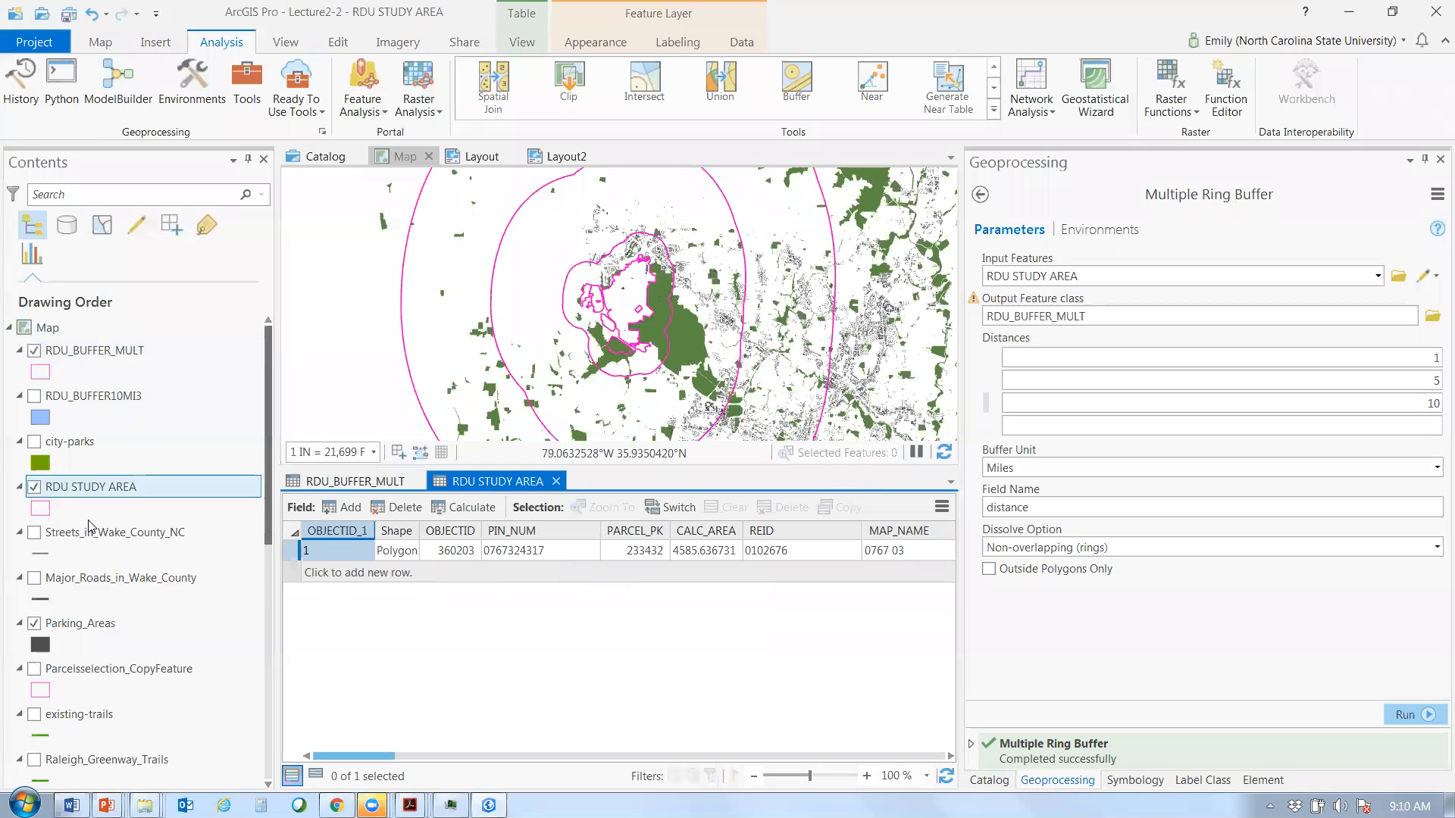
# - Open the attribute table of the RDU 10 MILE BUFFER layer and view its last columns
pyautogui.scroll(-3, 122, 538)
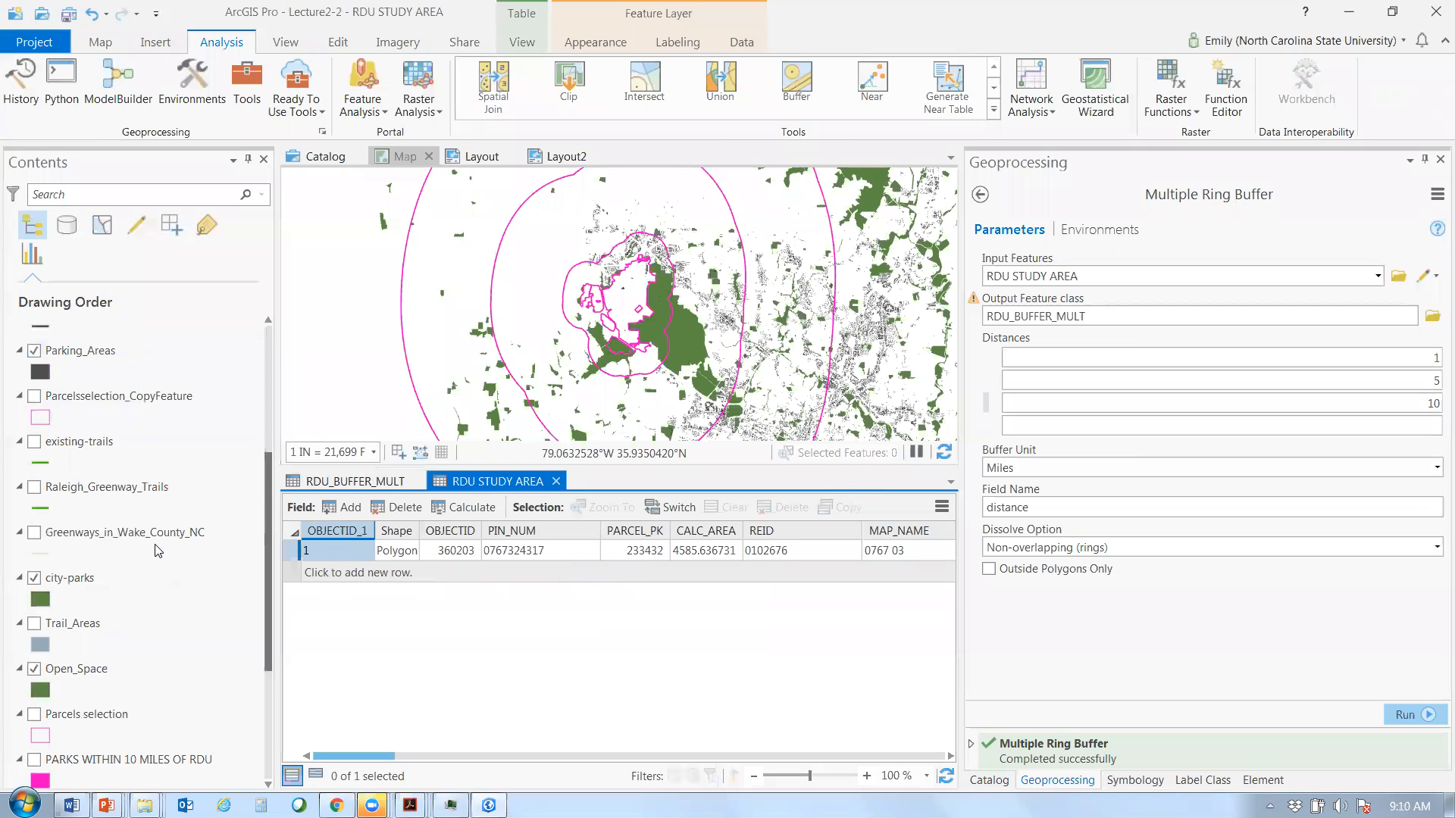
pyautogui.scroll(-2, 218, 685)
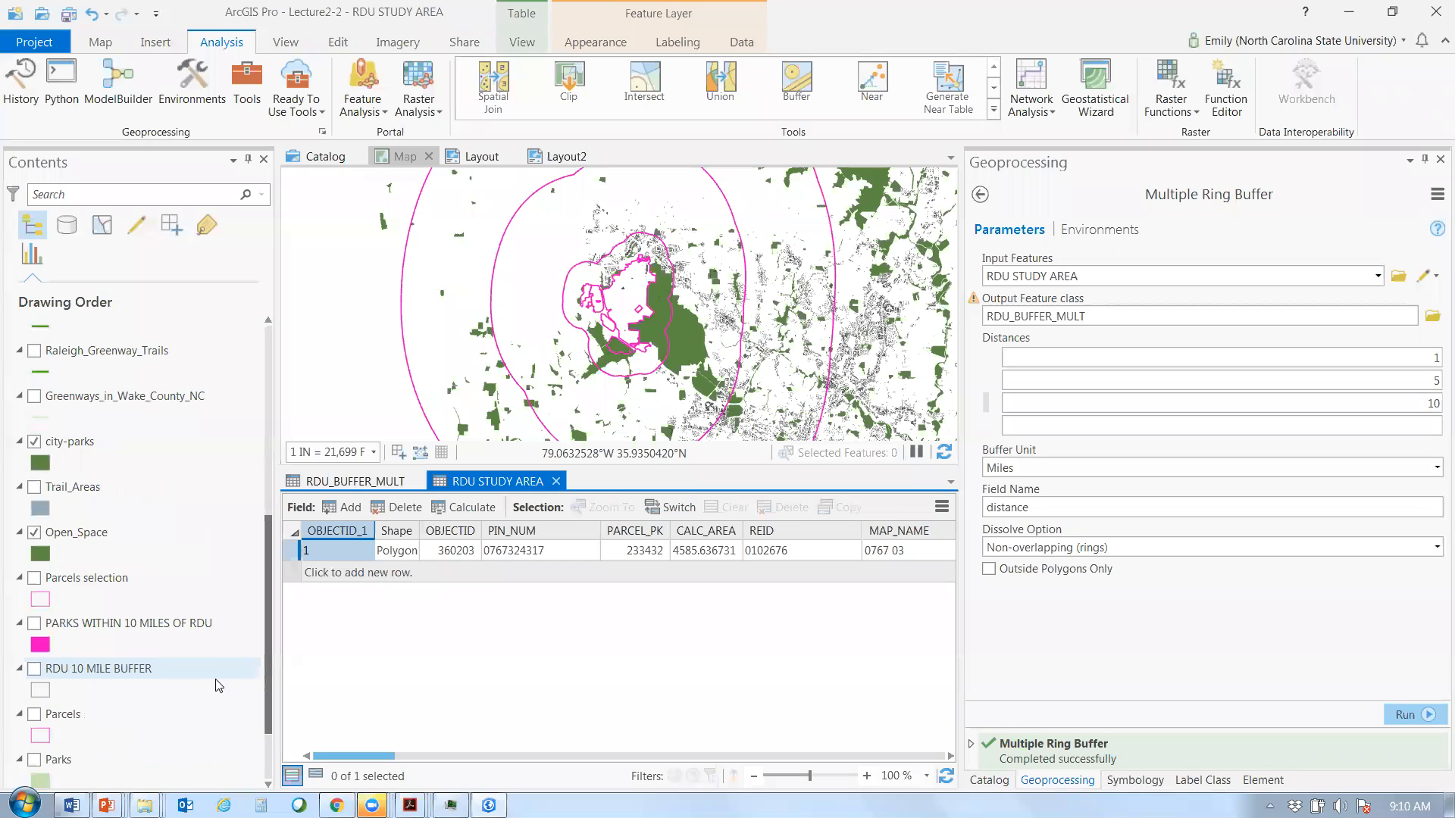
pyautogui.scroll(-1, 173, 580)
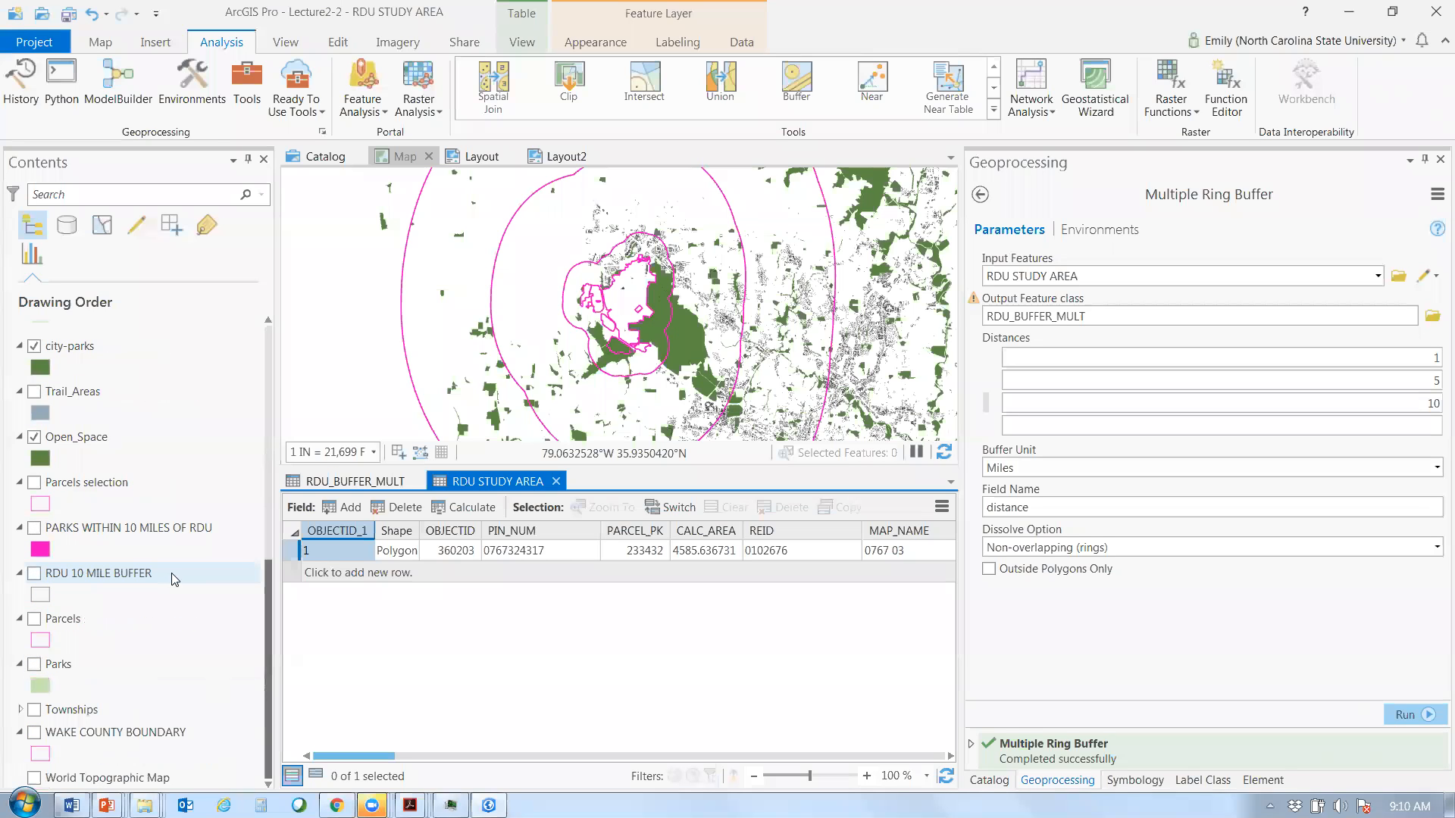
pyautogui.rightClick(171, 573)
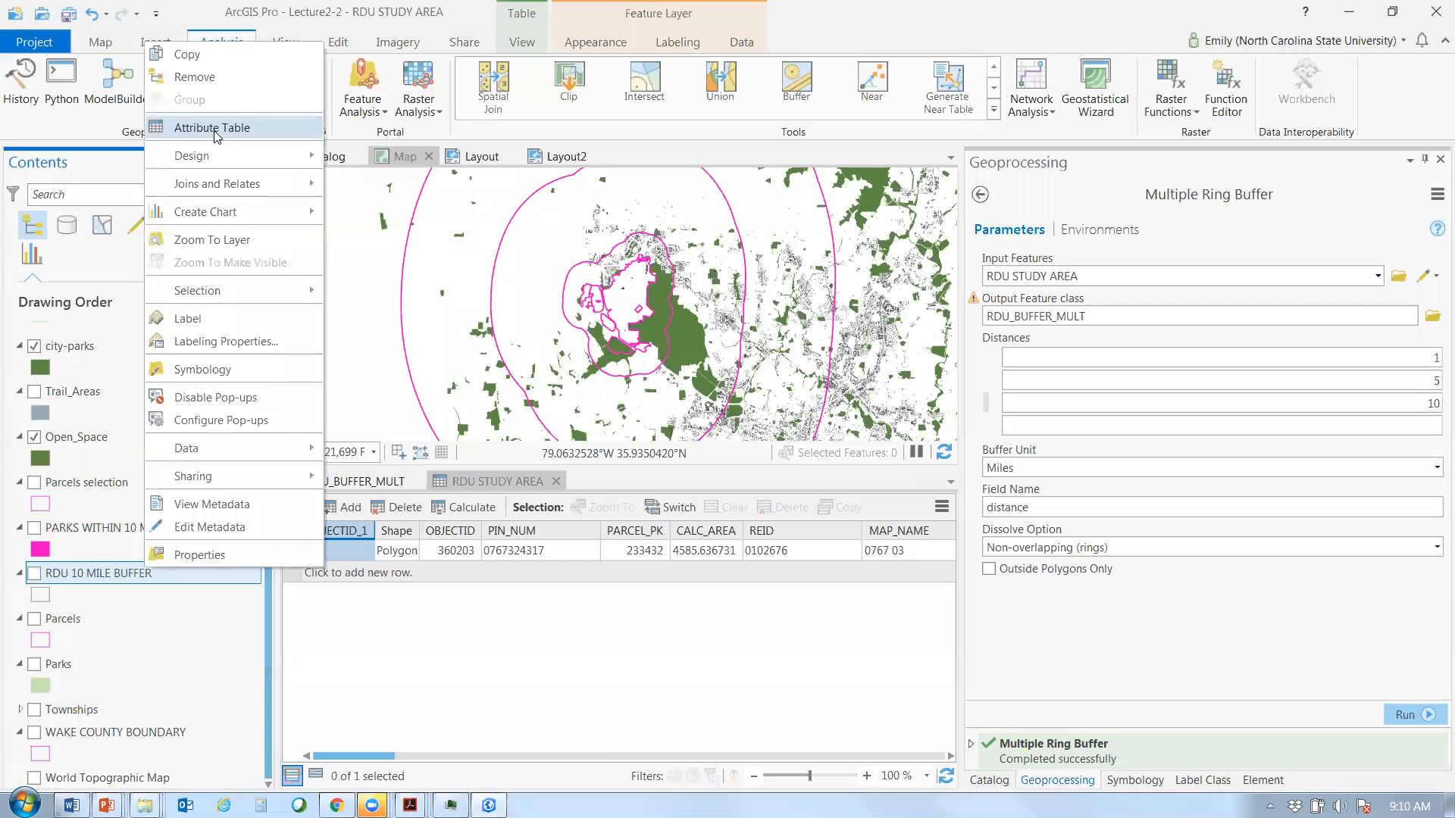
pyautogui.click(213, 128)
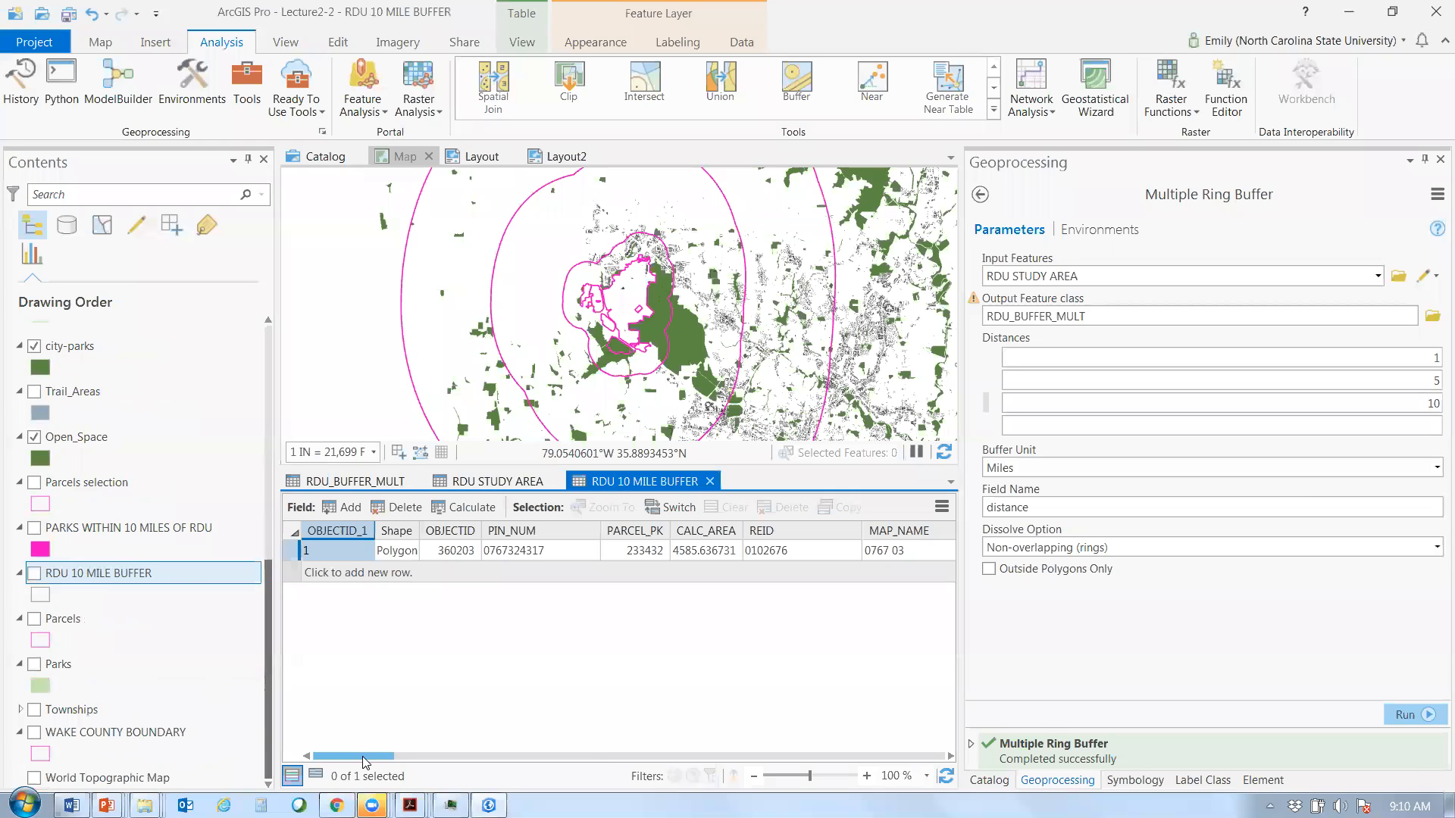
pyautogui.moveTo(365, 762)
pyautogui.mouseDown()
pyautogui.moveTo(384, 763)
pyautogui.moveTo(358, 759)
pyautogui.mouseUp()
pyautogui.moveTo(352, 757); pyautogui.dragTo(943, 750)
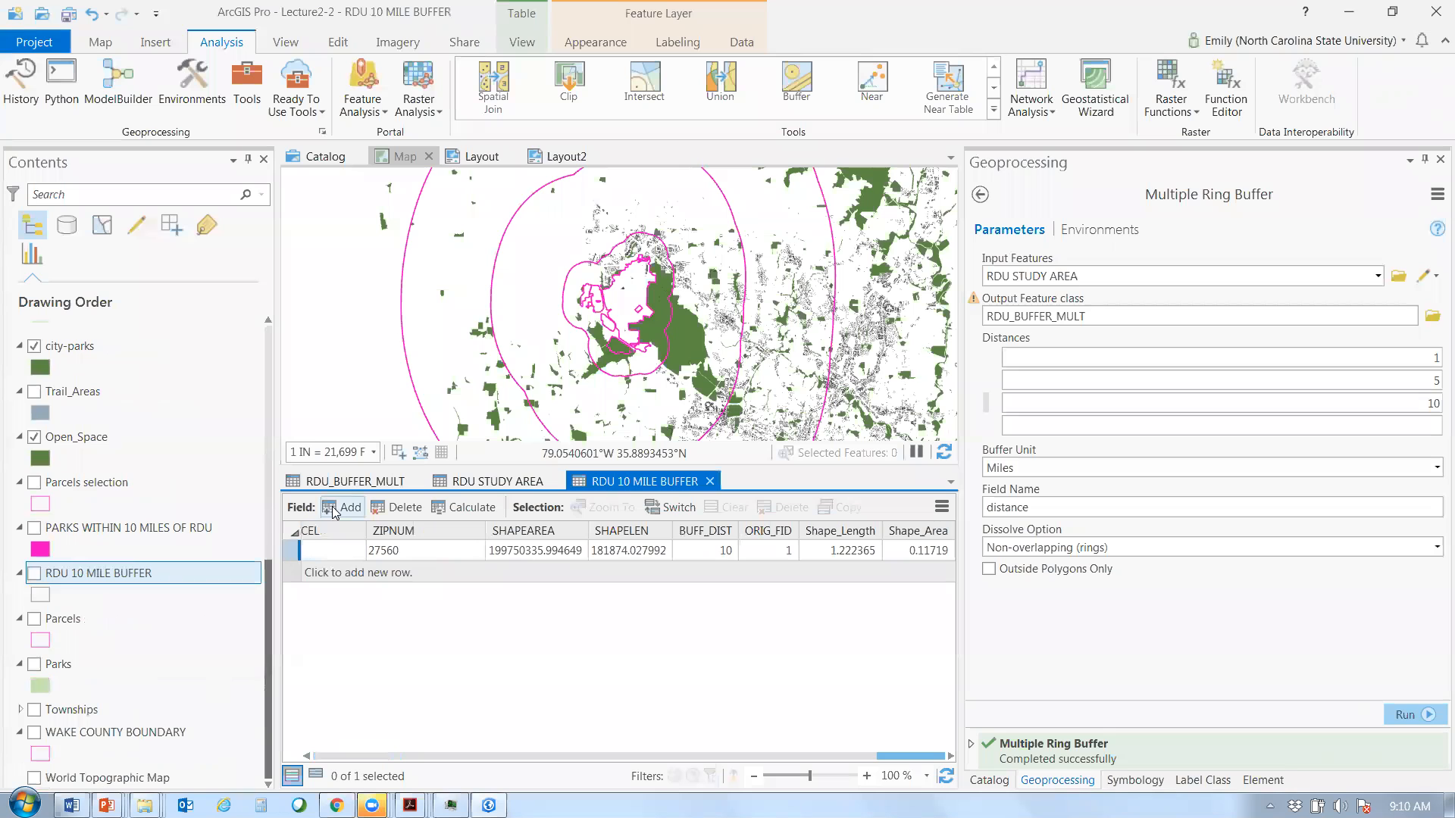
# - Add a field named AREA with data type Long to the RDU 10 MILE BUFFER table and save the field changes
pyautogui.click(342, 507)
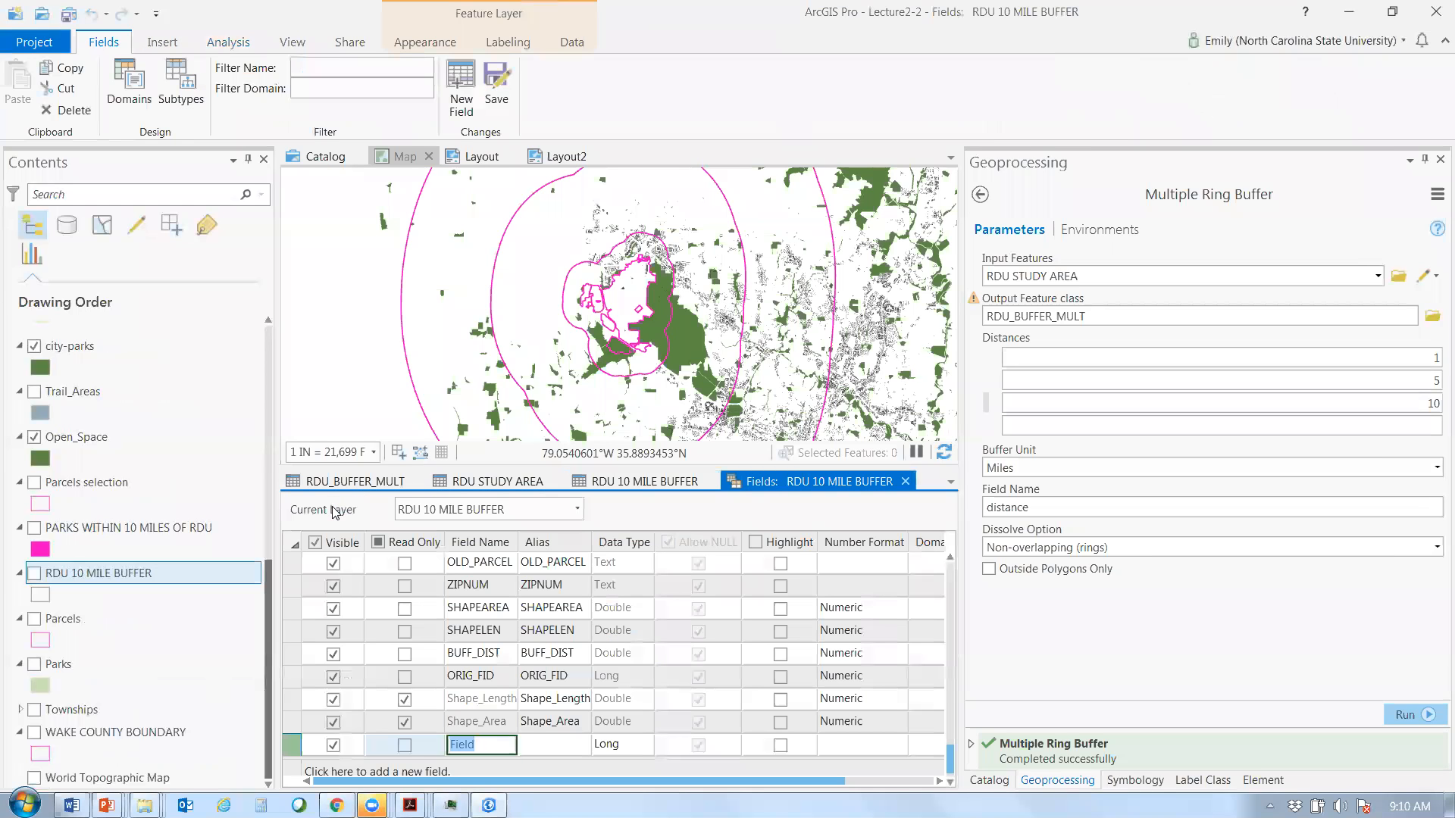
pyautogui.write('AREA')
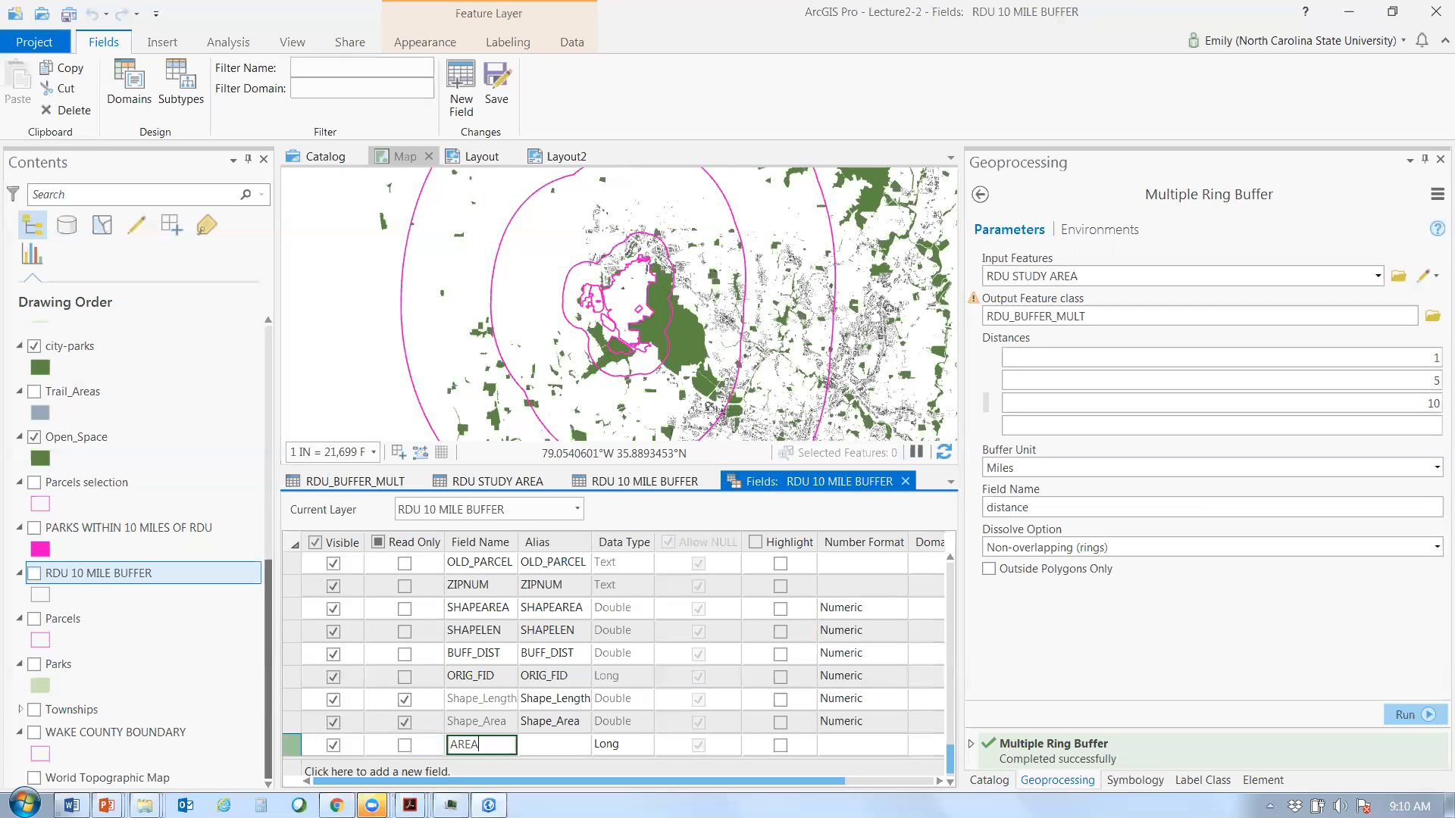
pyautogui.press('Return')
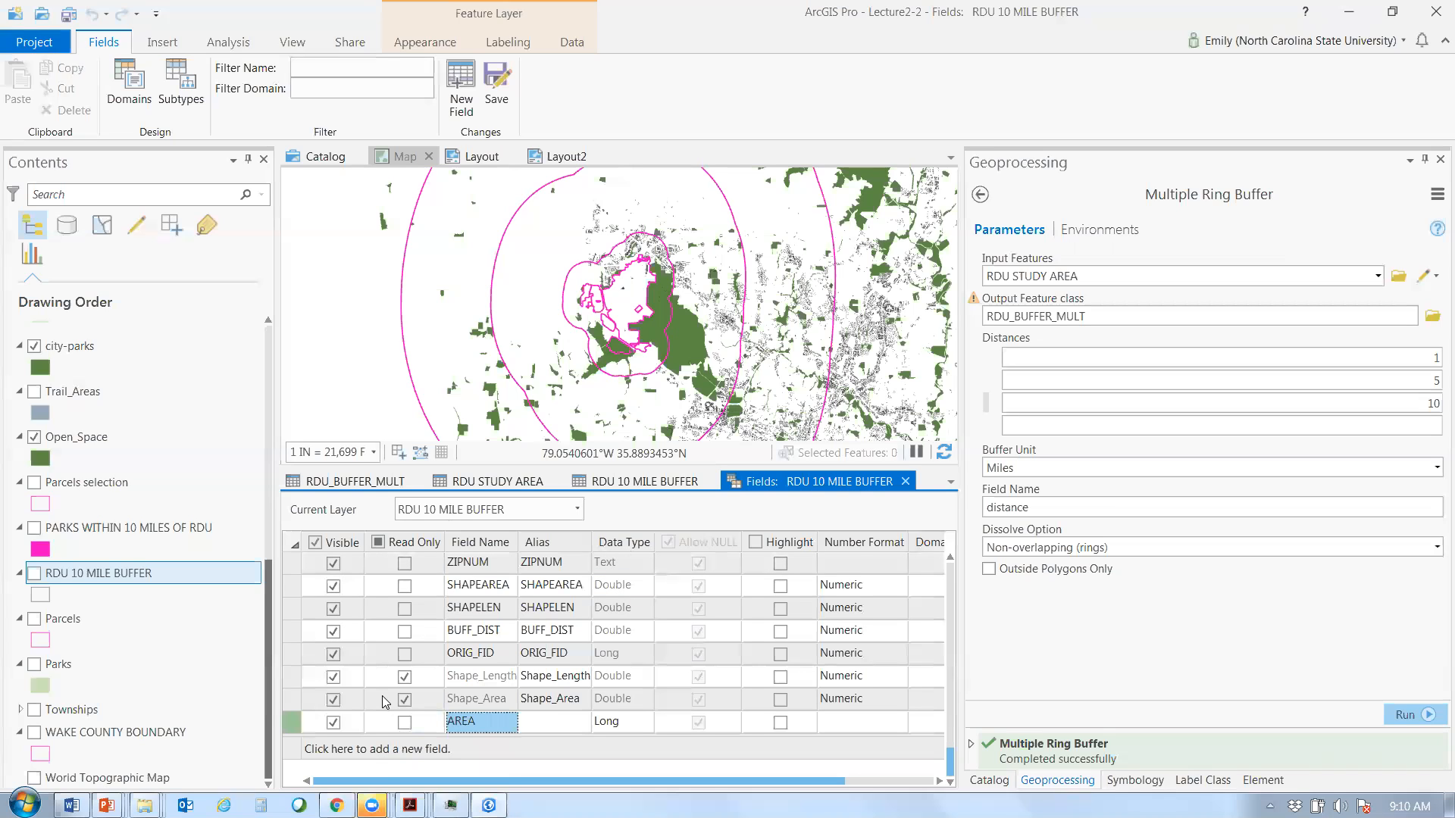
pyautogui.click(905, 482)
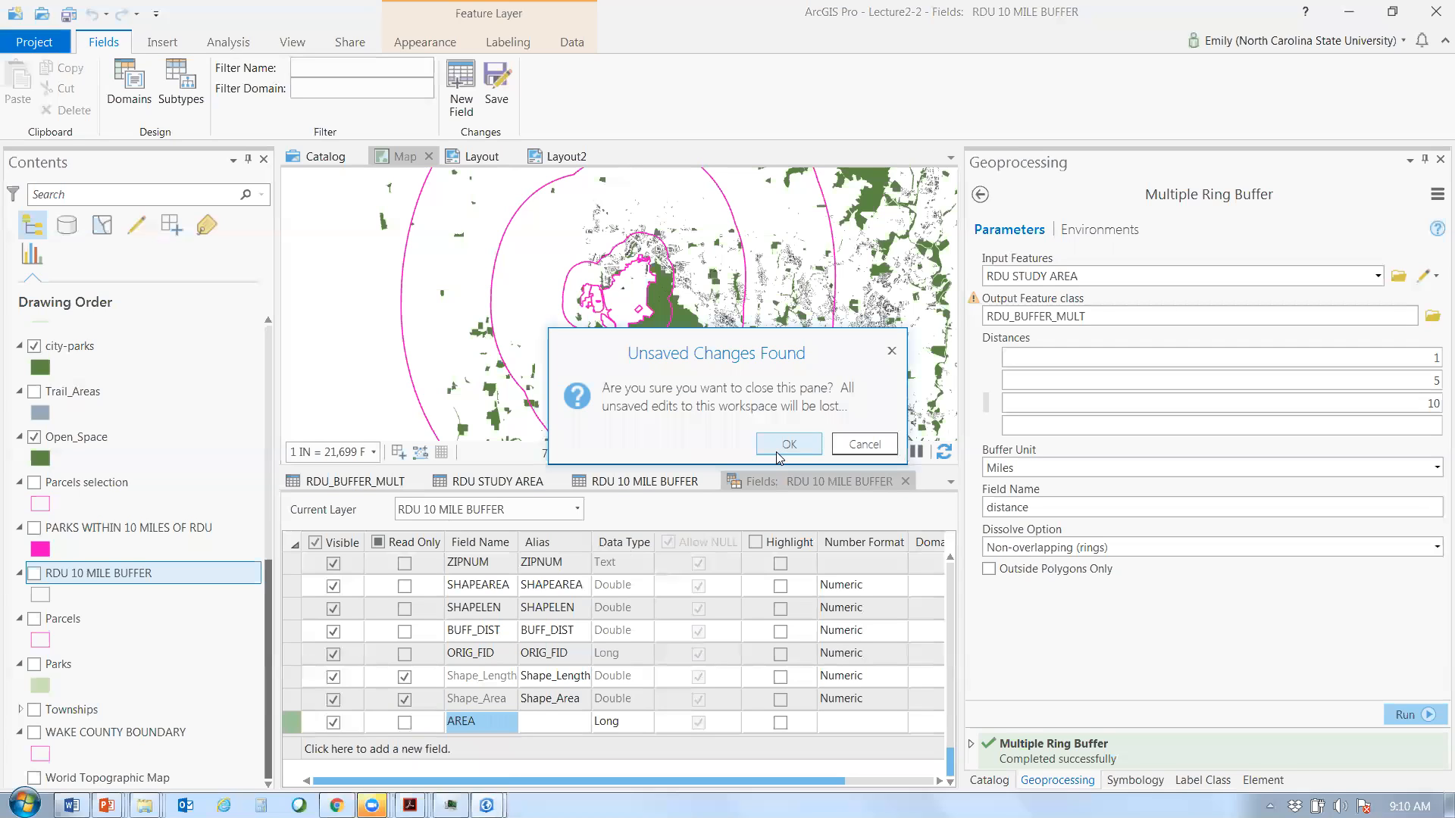
pyautogui.click(865, 445)
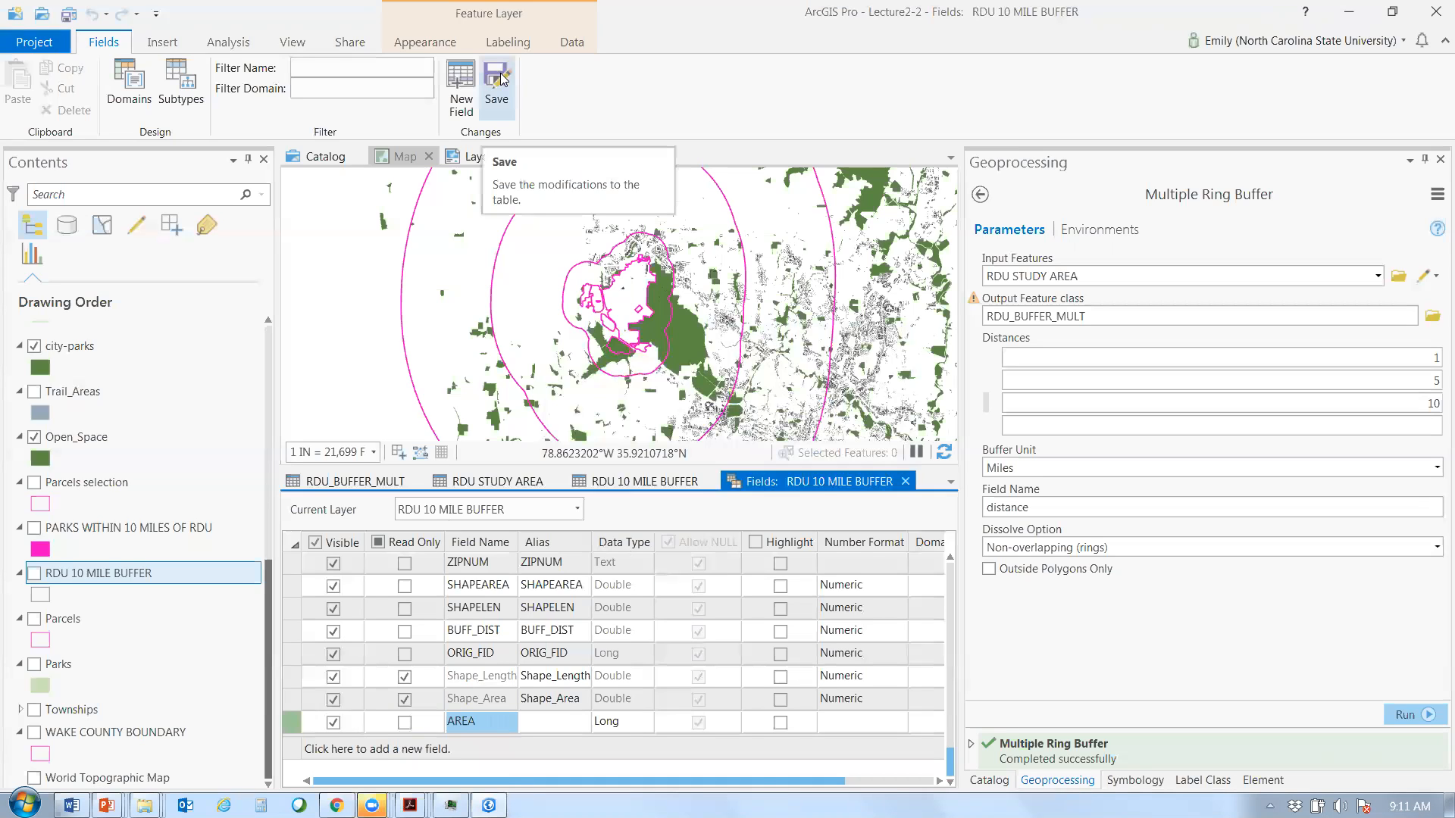
pyautogui.click(499, 79)
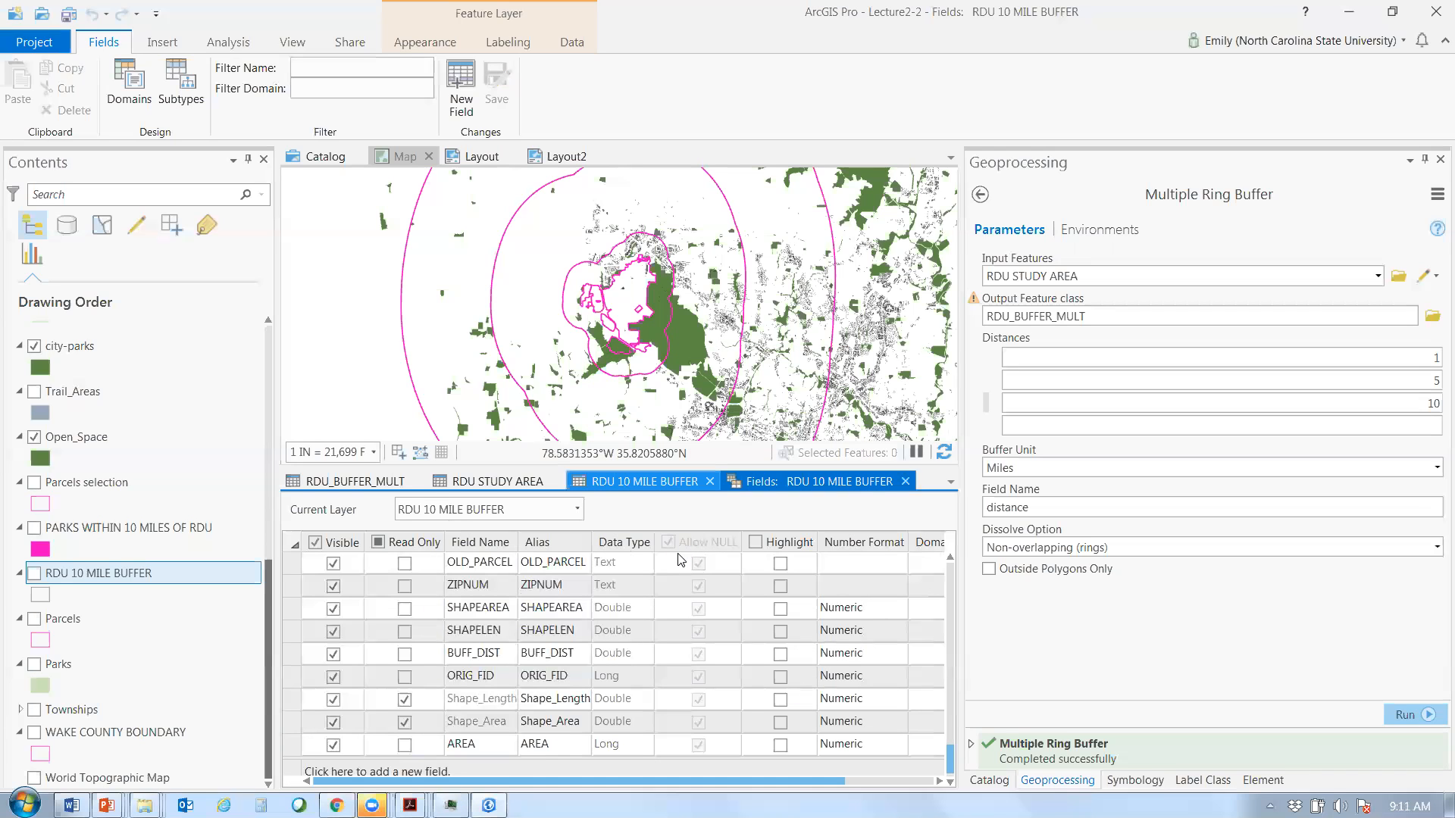
# - Return to the RDU 10 MILE BUFFER attribute table and start Calculate Geometry for the AREA field
pyautogui.click(667, 481)
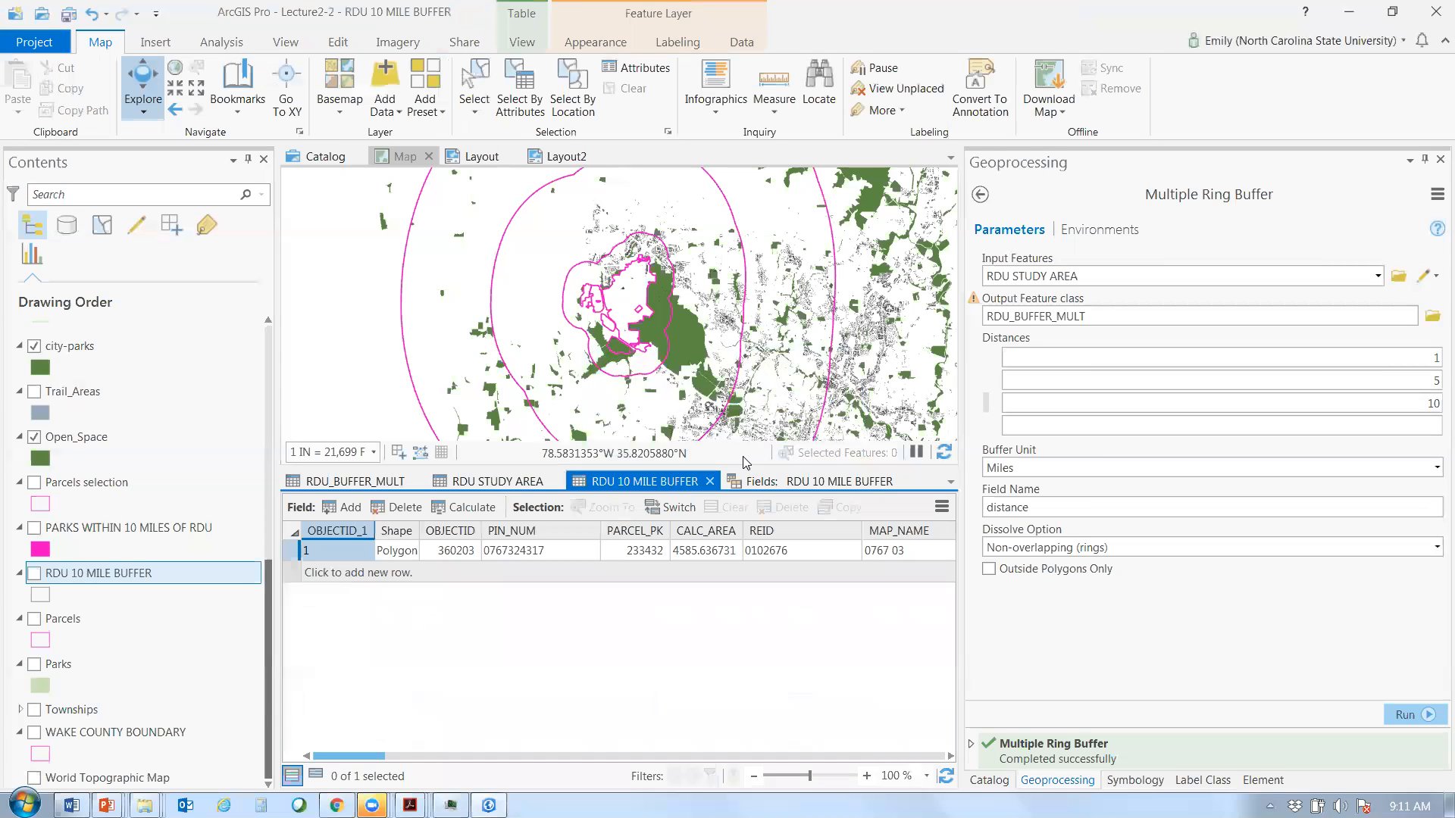
pyautogui.moveTo(377, 756); pyautogui.dragTo(959, 767)
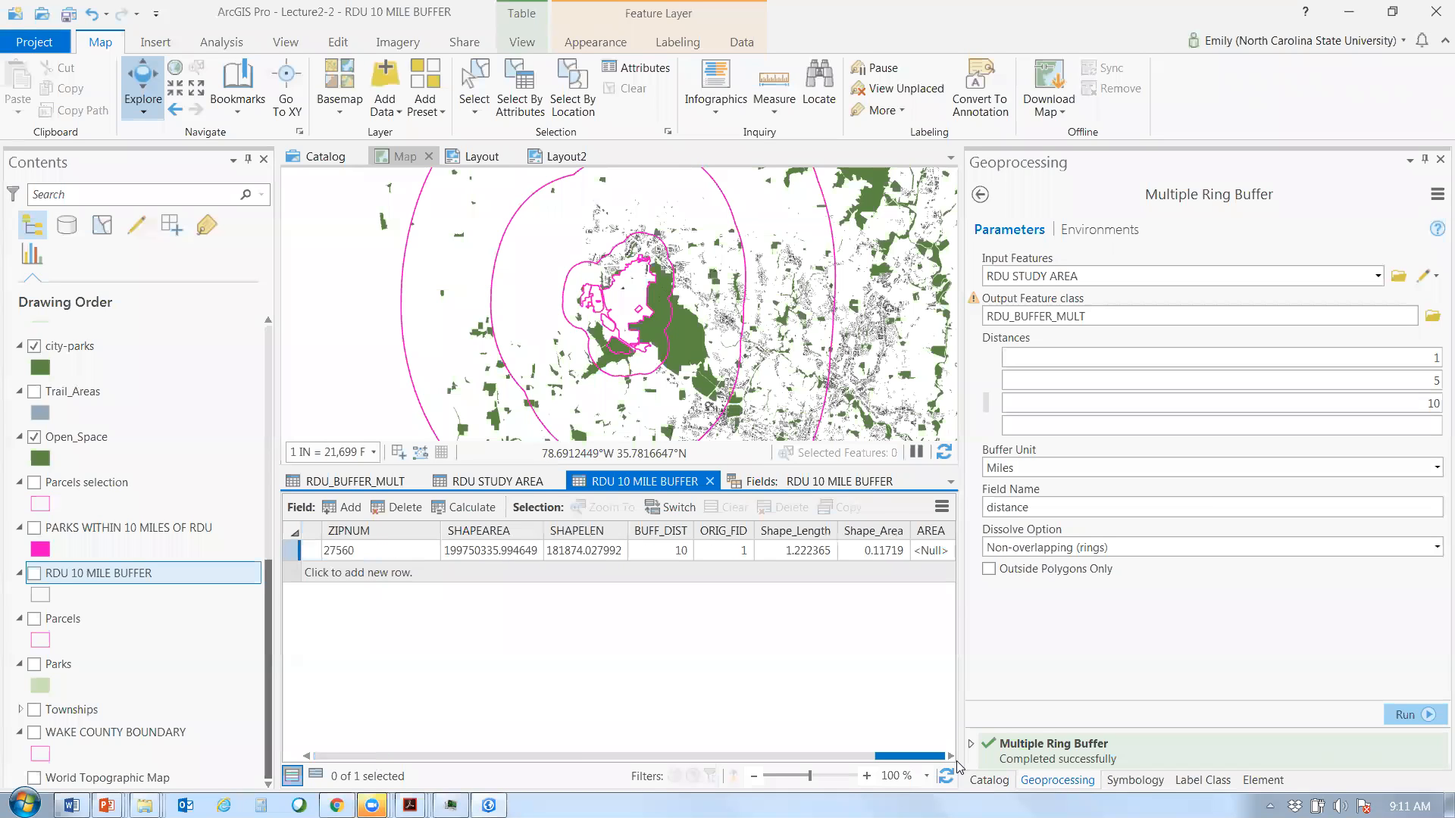
pyautogui.click(933, 531)
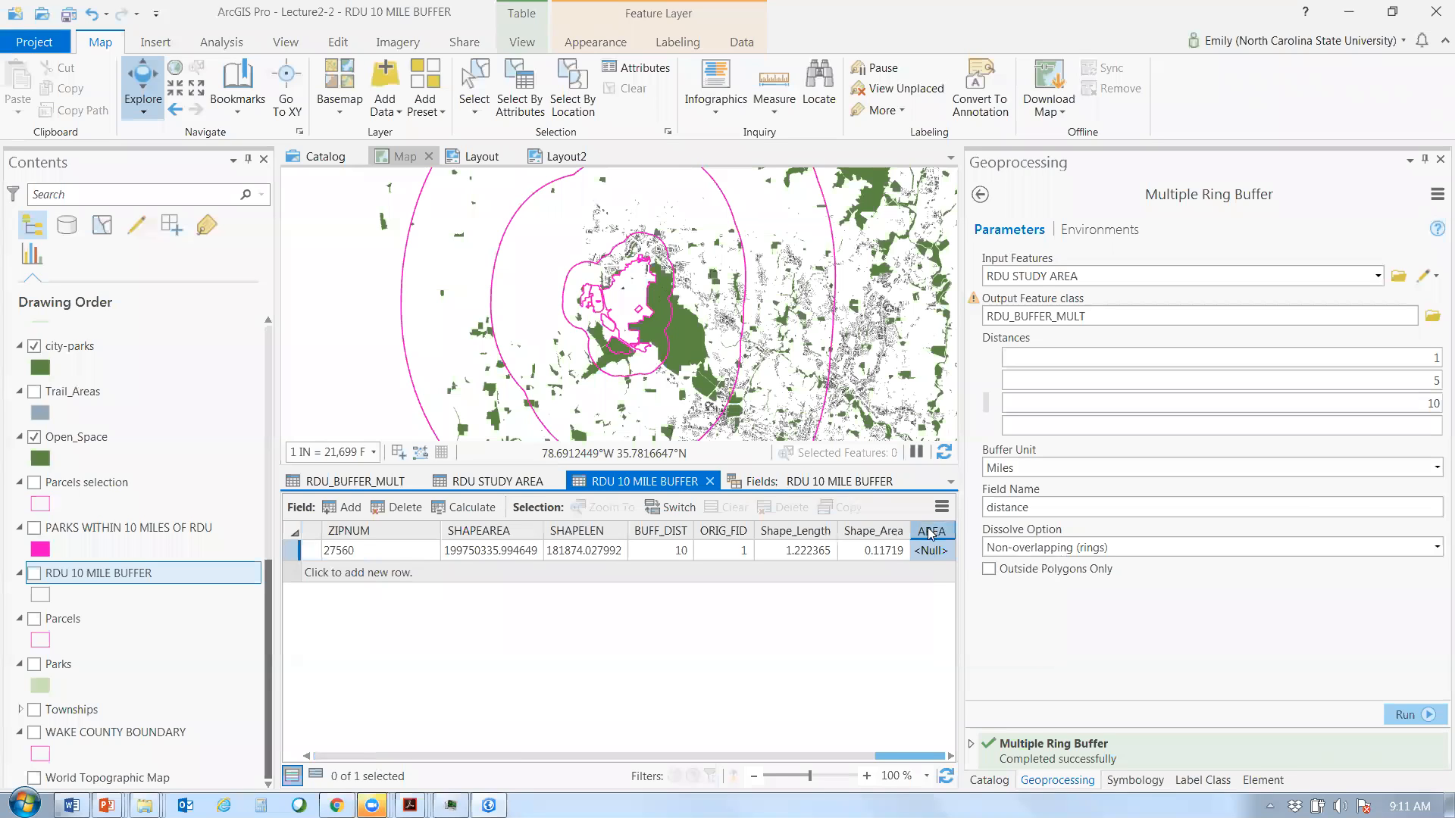
pyautogui.rightClick(931, 530)
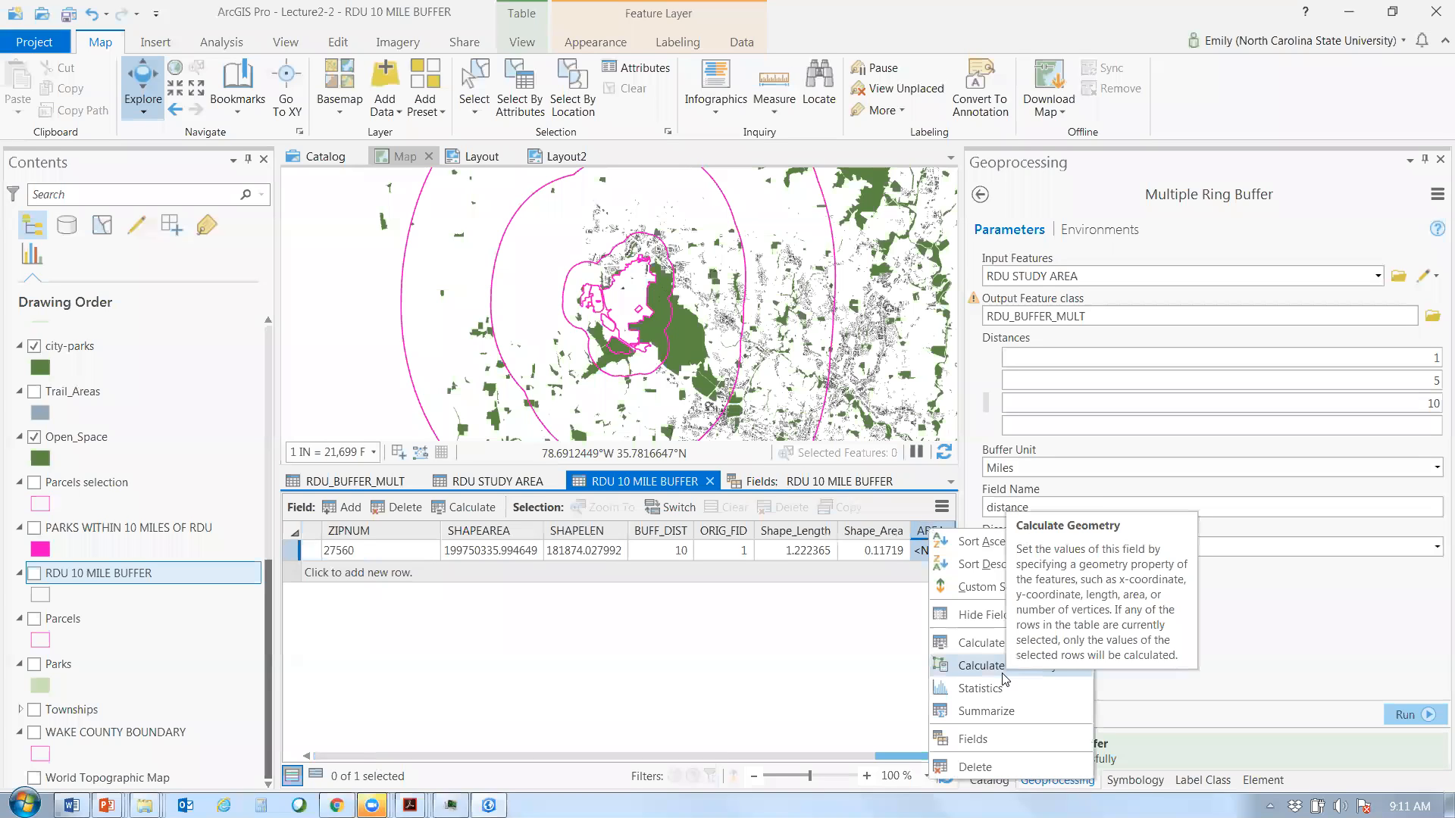
pyautogui.click(979, 666)
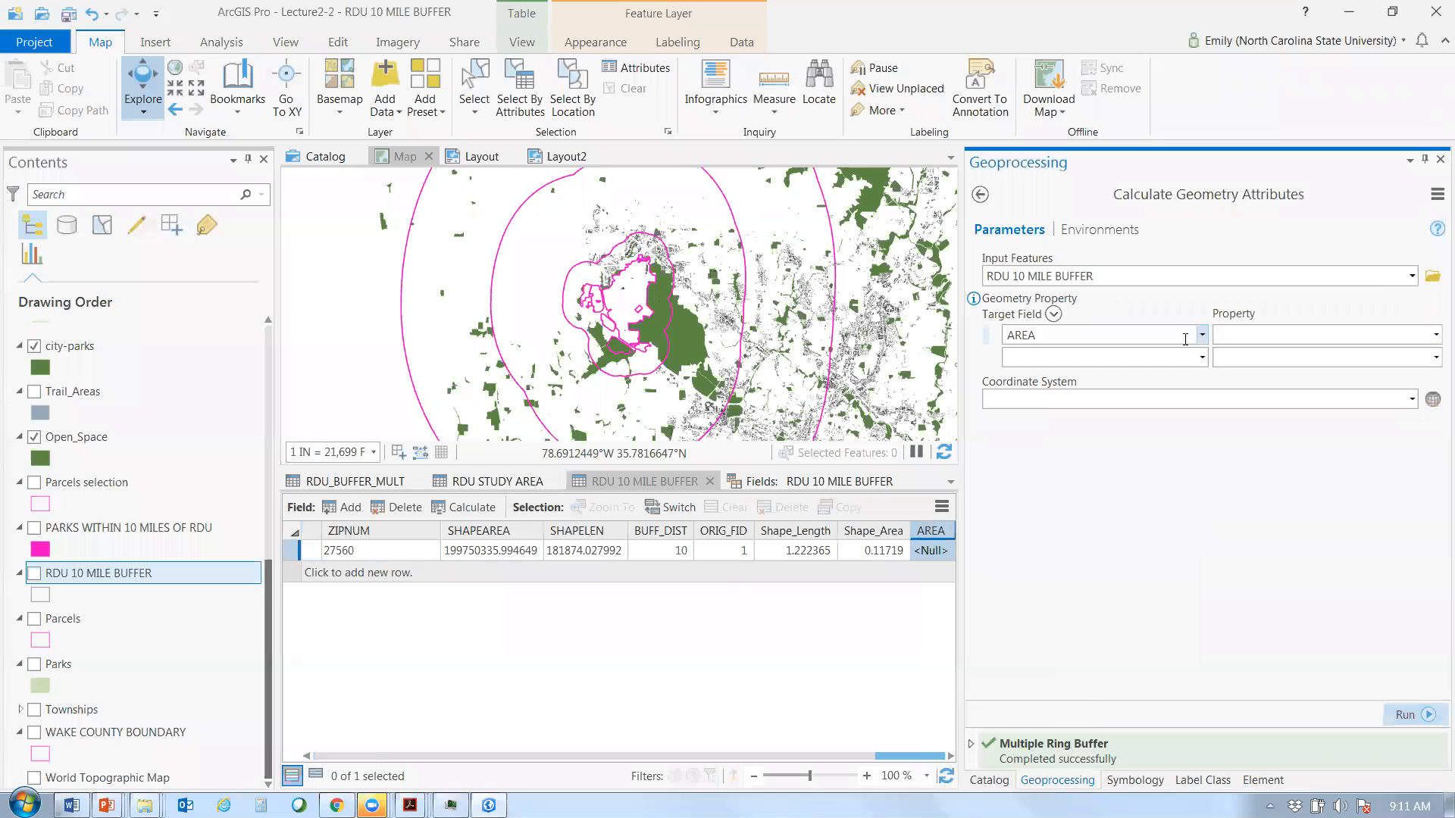
# - Try to calculate AREA as Area (geodesic) in Square feet (United States) with coordinate system NAD_1983_StatePlane_North_Carolina_FIPS_3200_Feet
pyautogui.click(1435, 339)
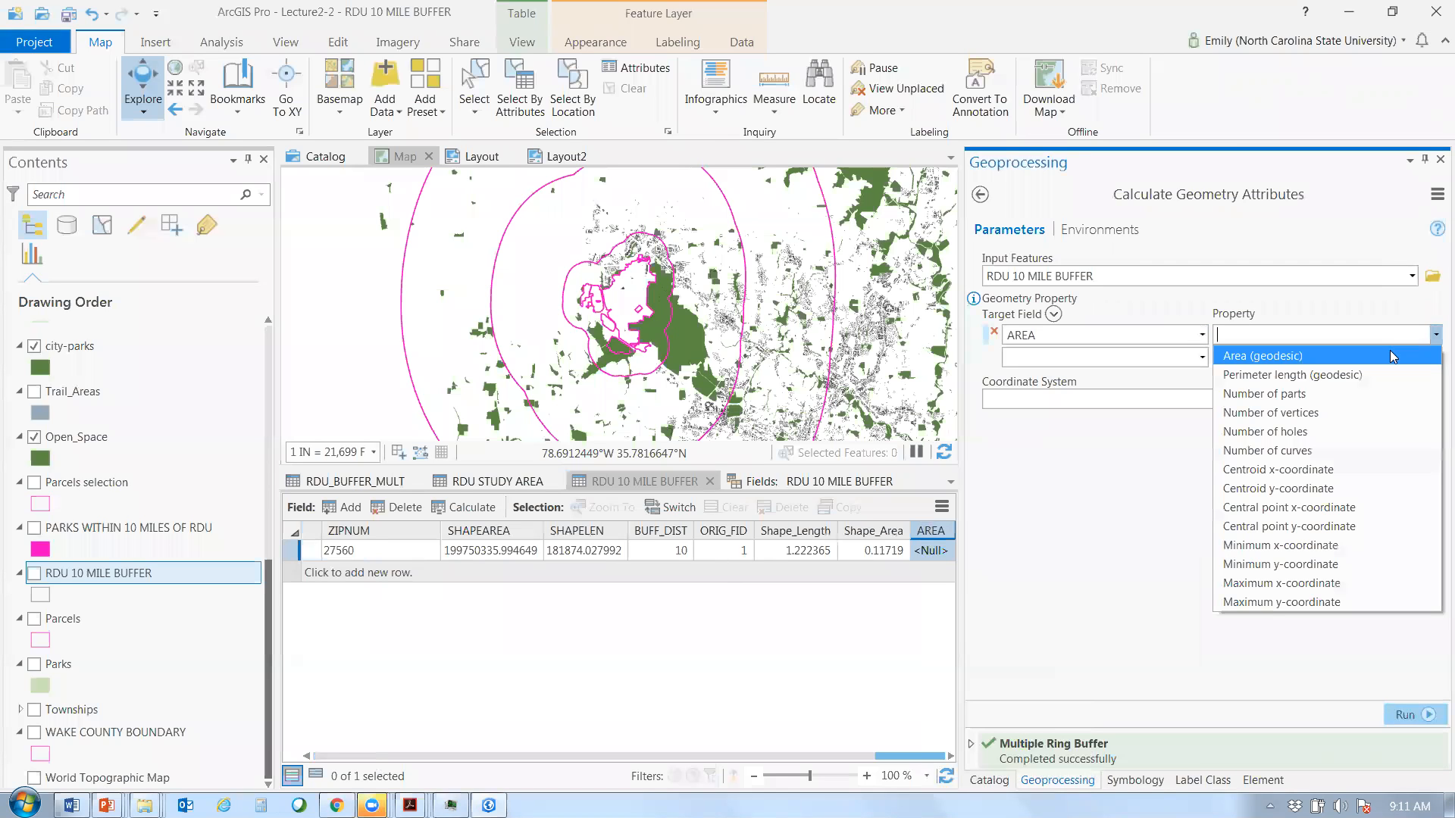
pyautogui.click(1390, 356)
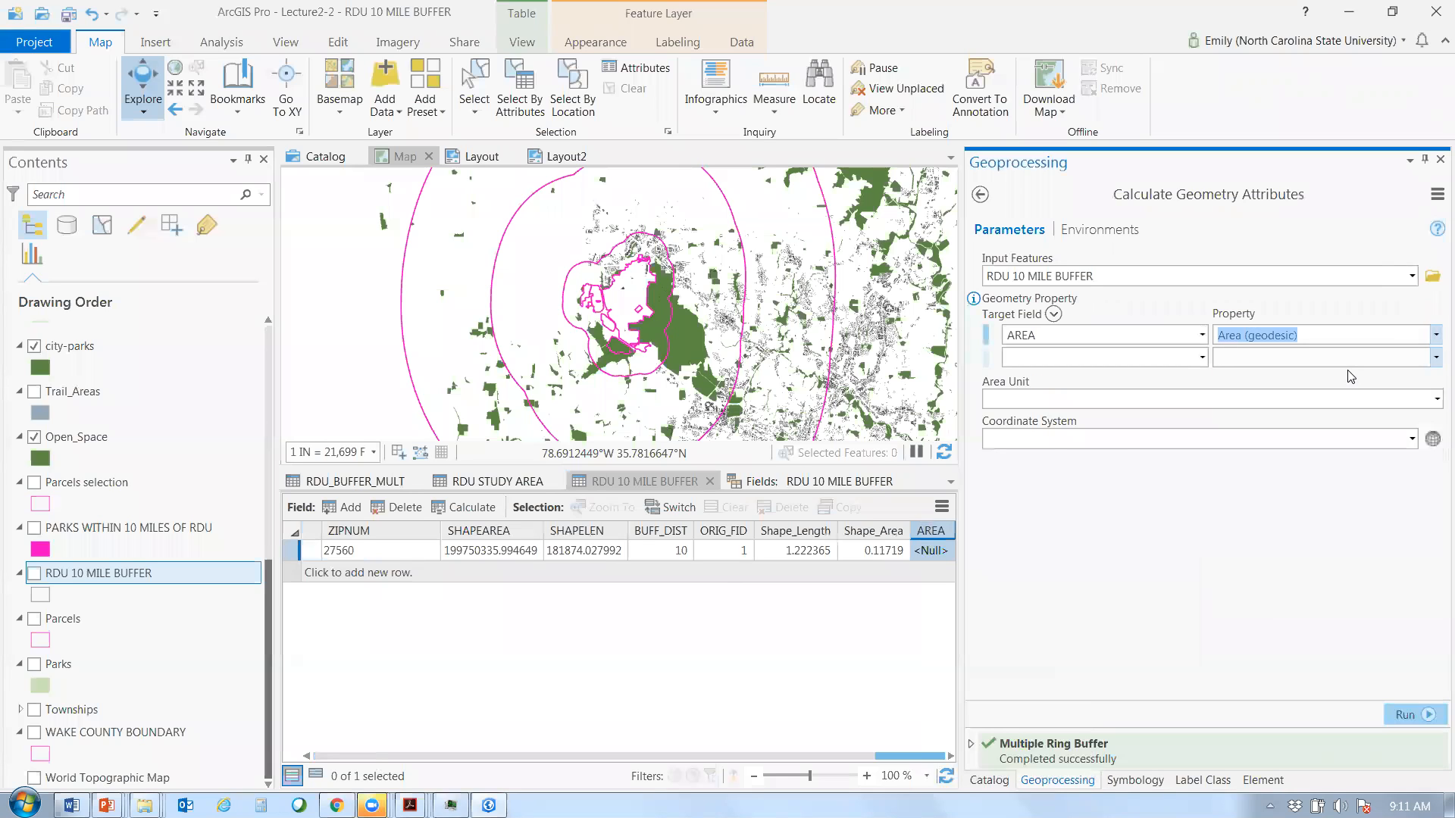
pyautogui.click(1345, 400)
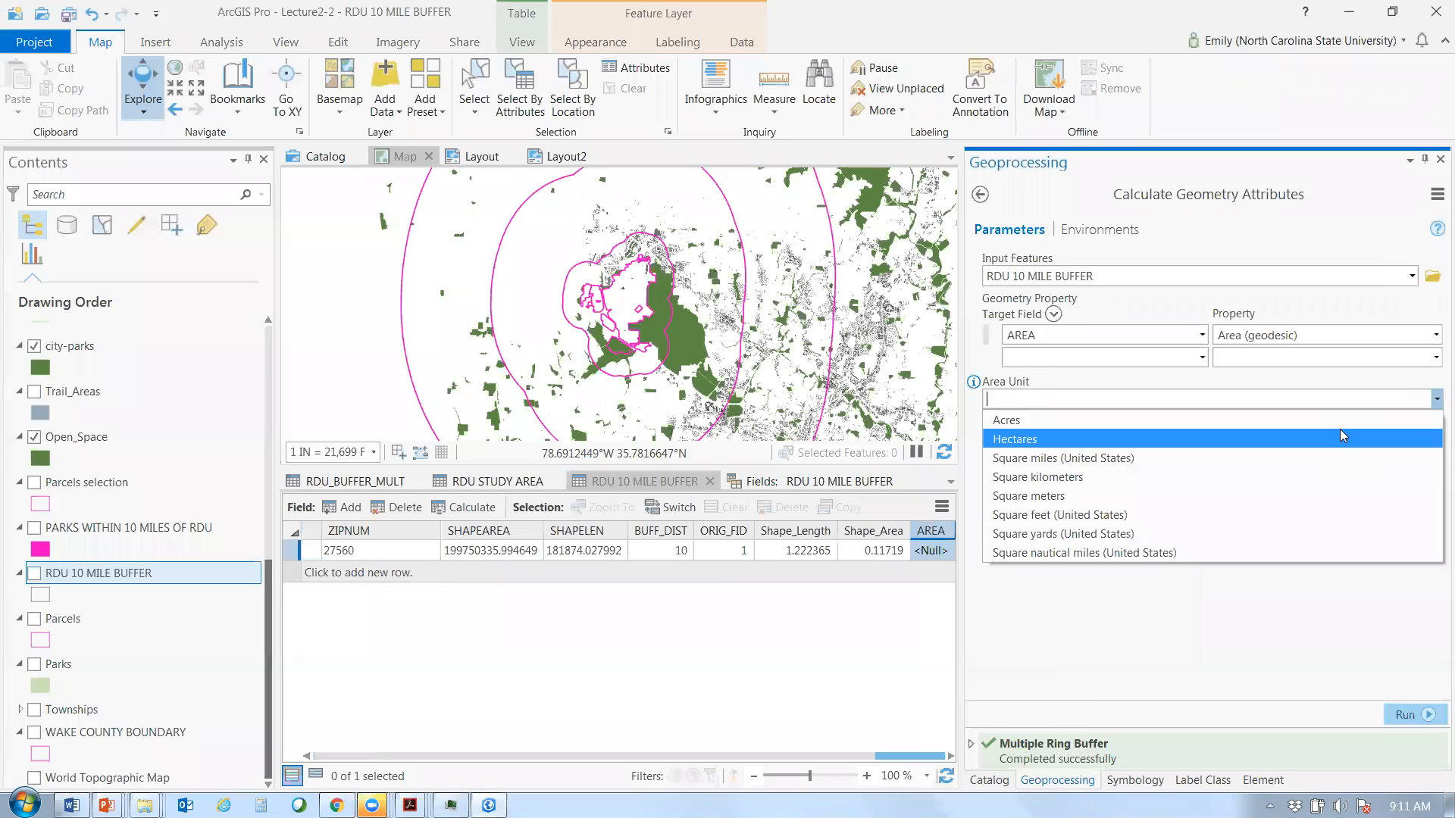
pyautogui.click(1315, 515)
pyautogui.click(1412, 440)
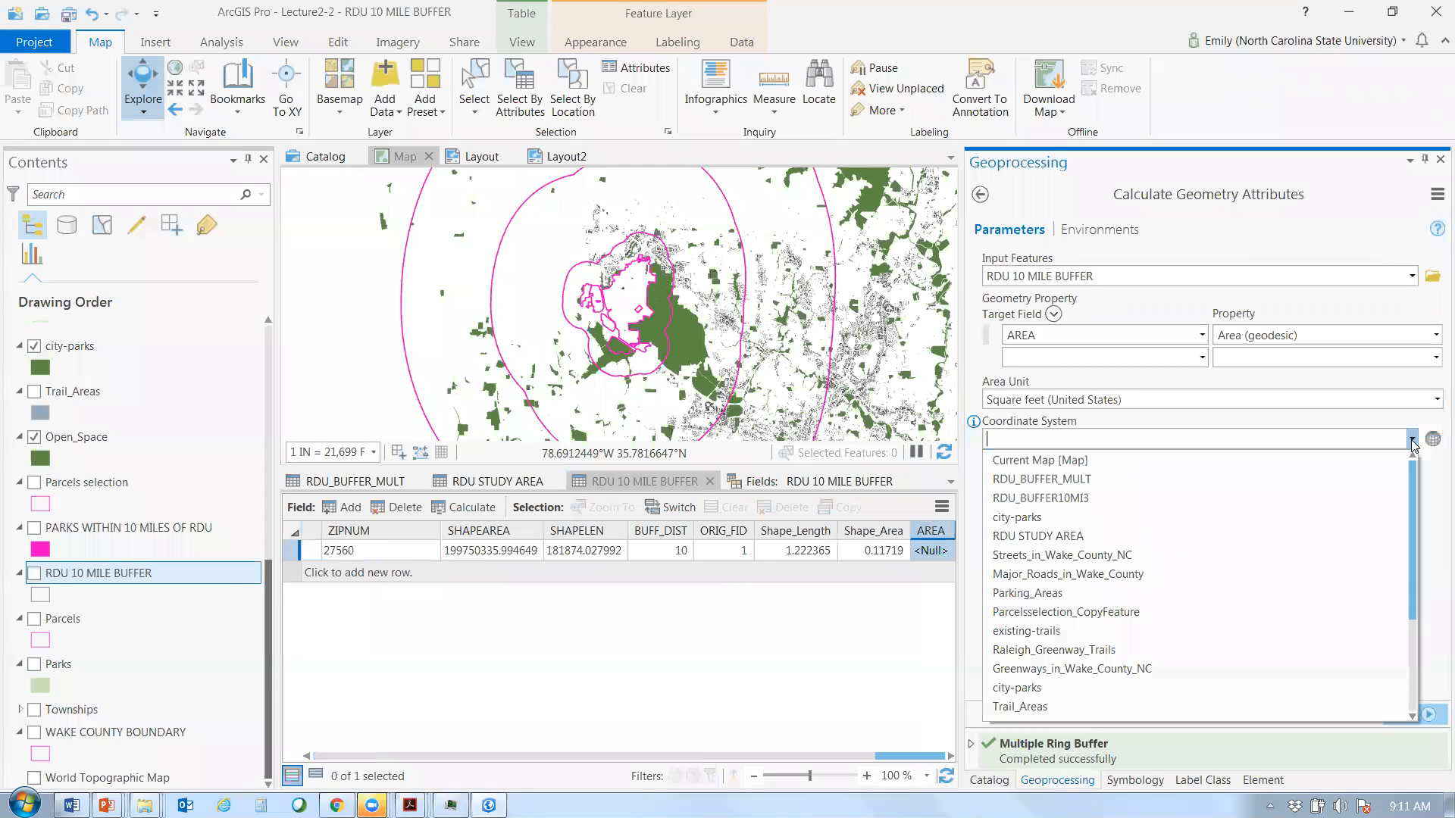
pyautogui.click(1434, 676)
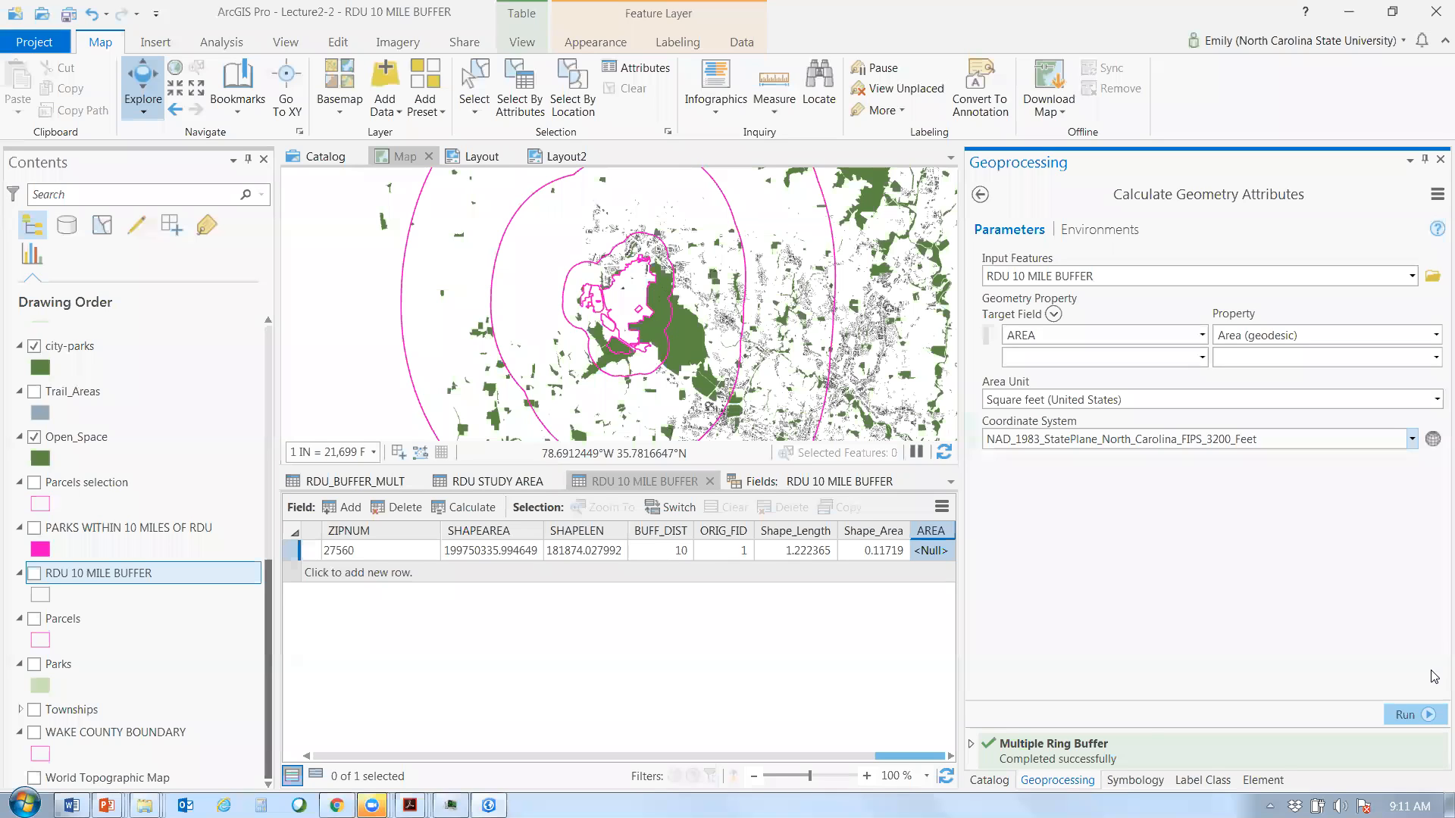
pyautogui.click(1406, 715)
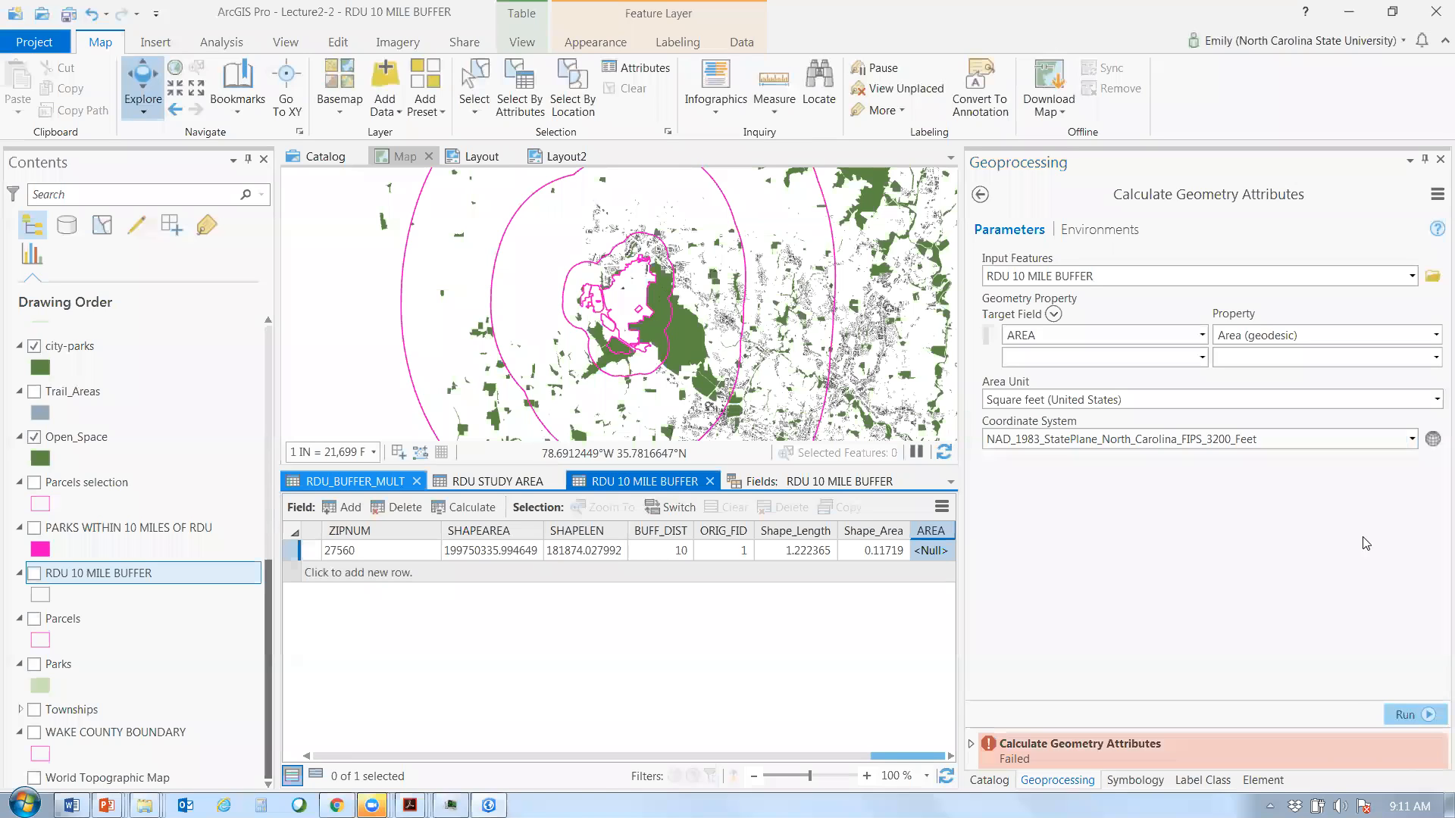
# - Examine the messages of the Calculate Geometry Attributes run and leave the tool
pyautogui.moveTo(993, 746)
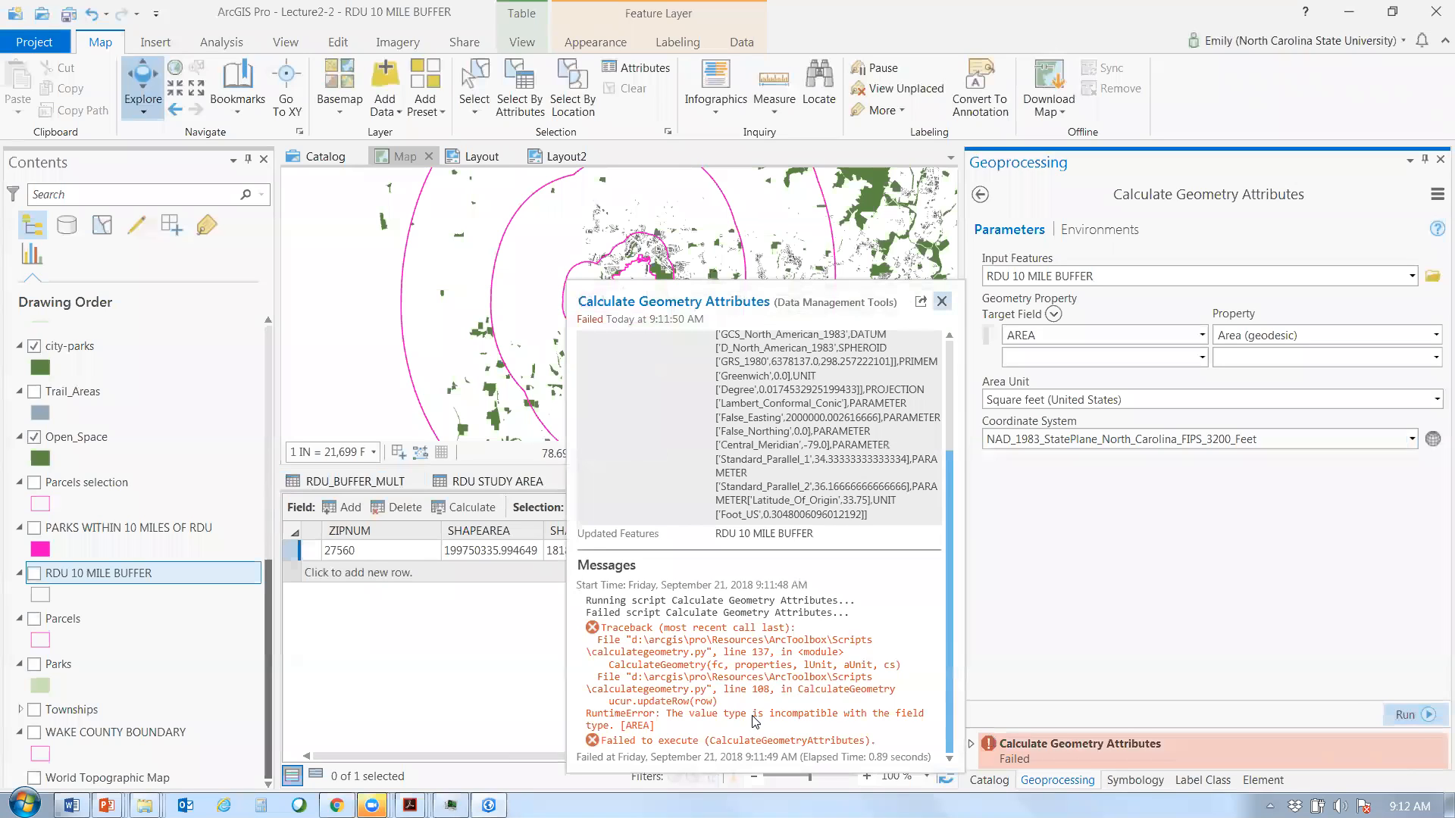
pyautogui.click(942, 300)
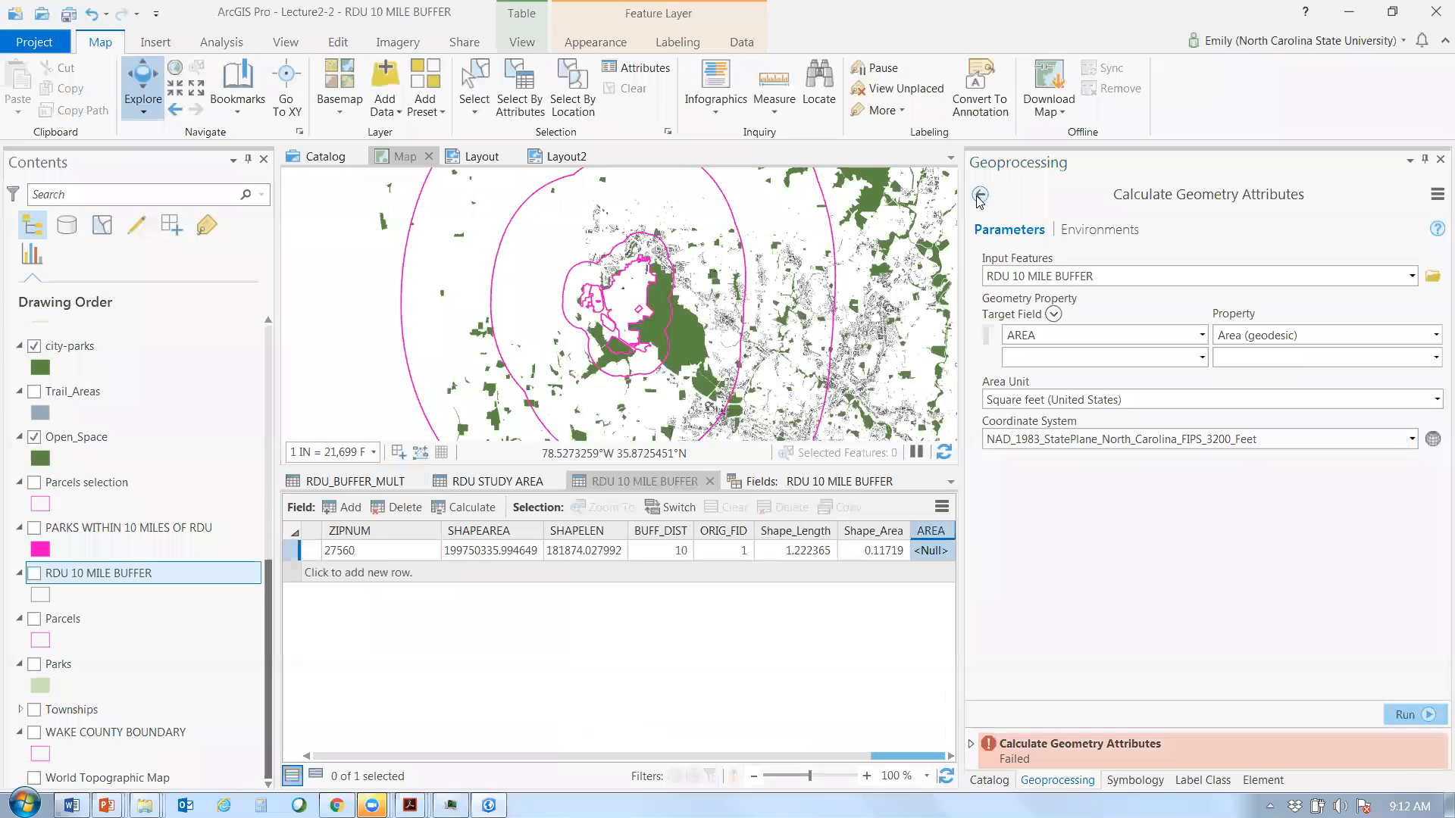
pyautogui.click(980, 195)
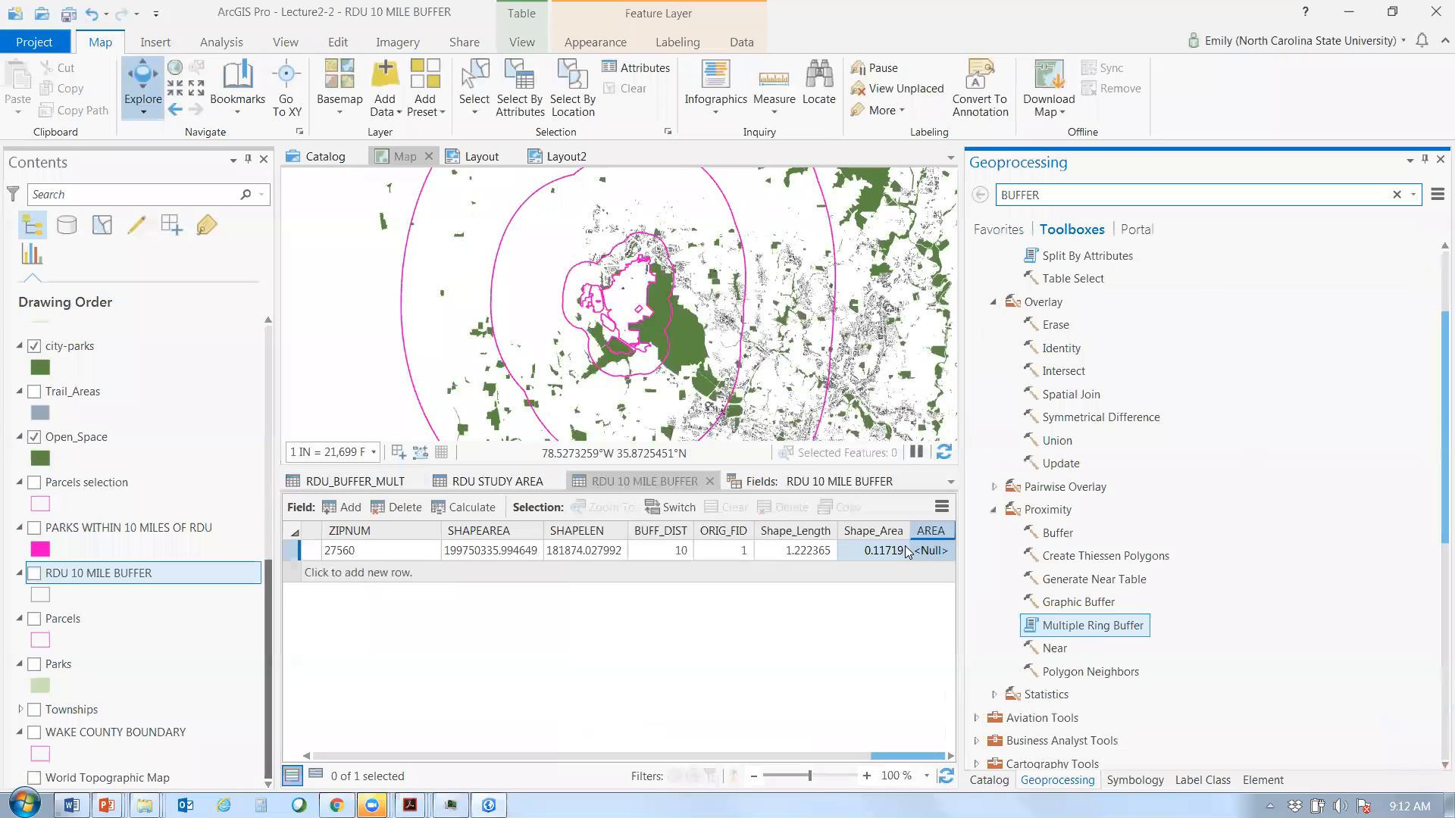
pyautogui.click(938, 542)
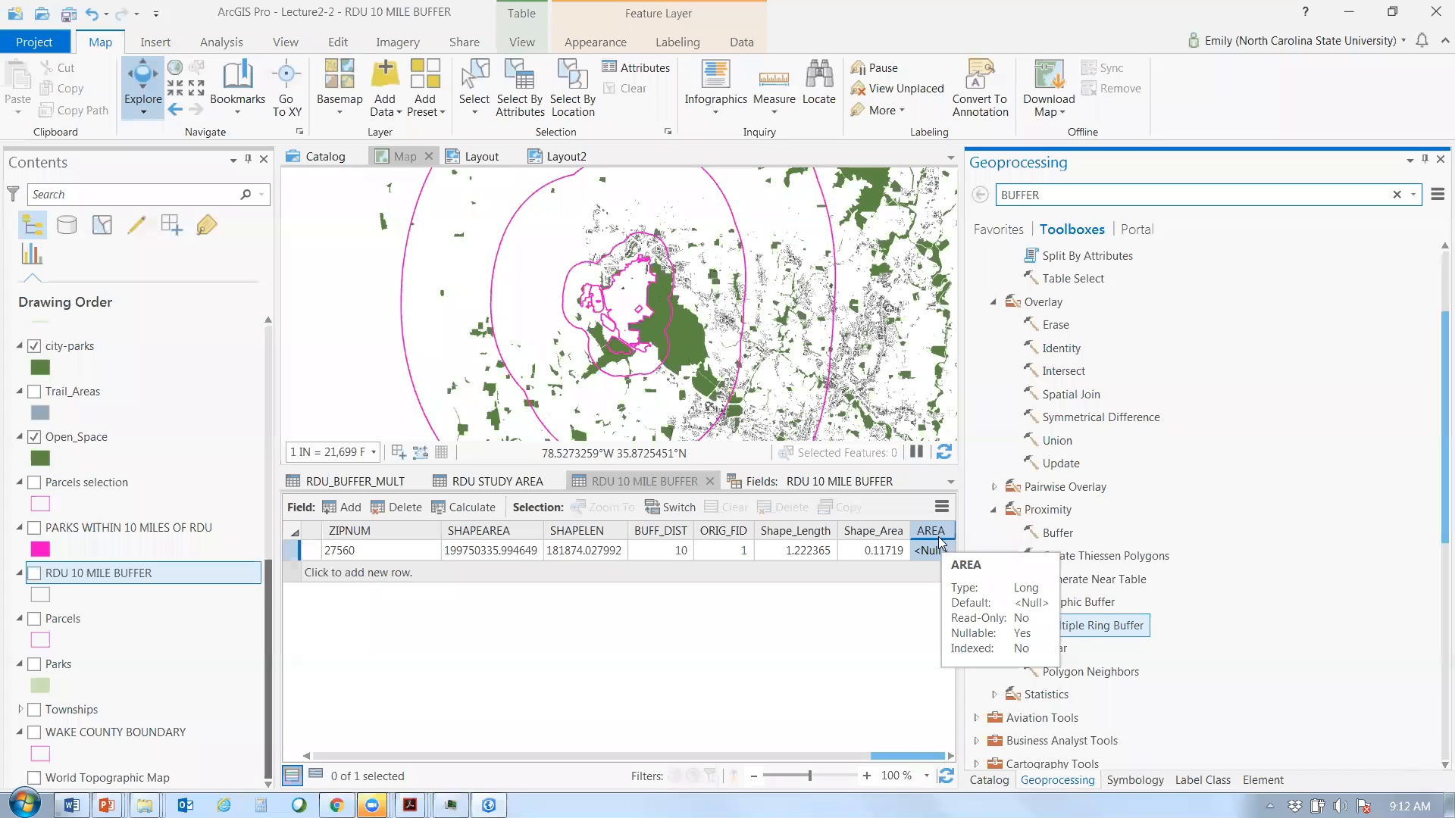
pyautogui.rightClick(940, 541)
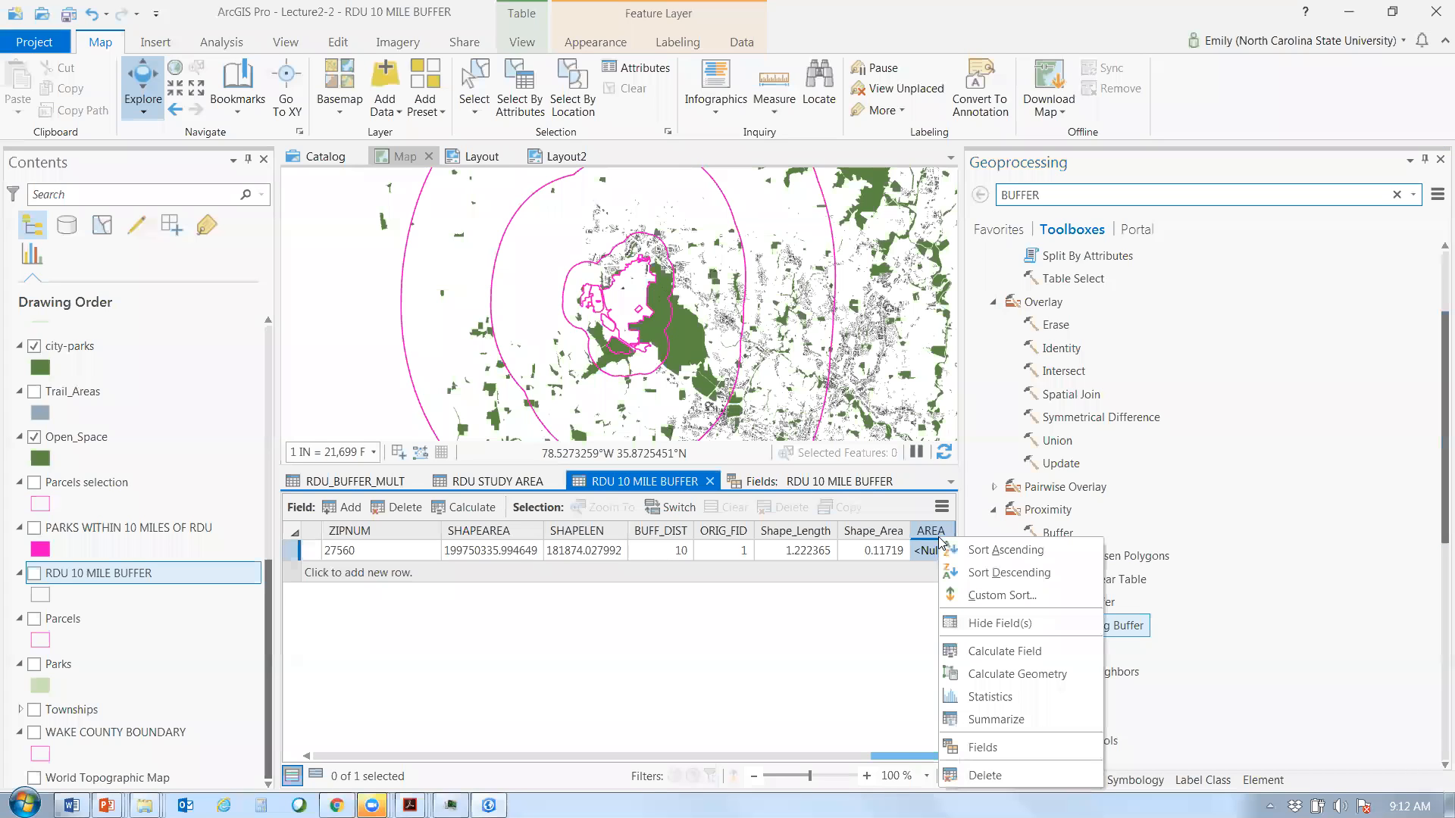
pyautogui.click(668, 694)
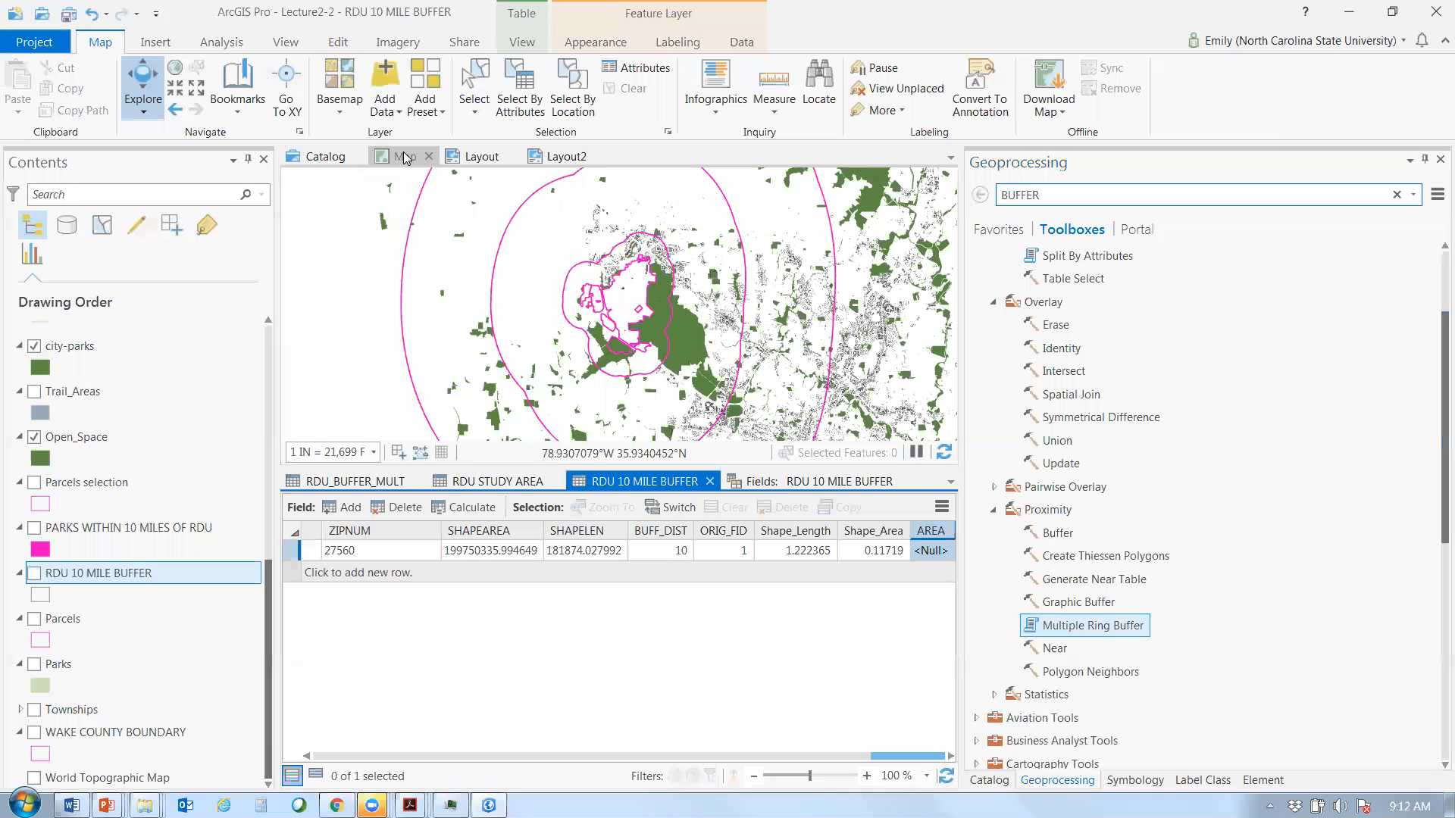
pyautogui.rightClick(939, 534)
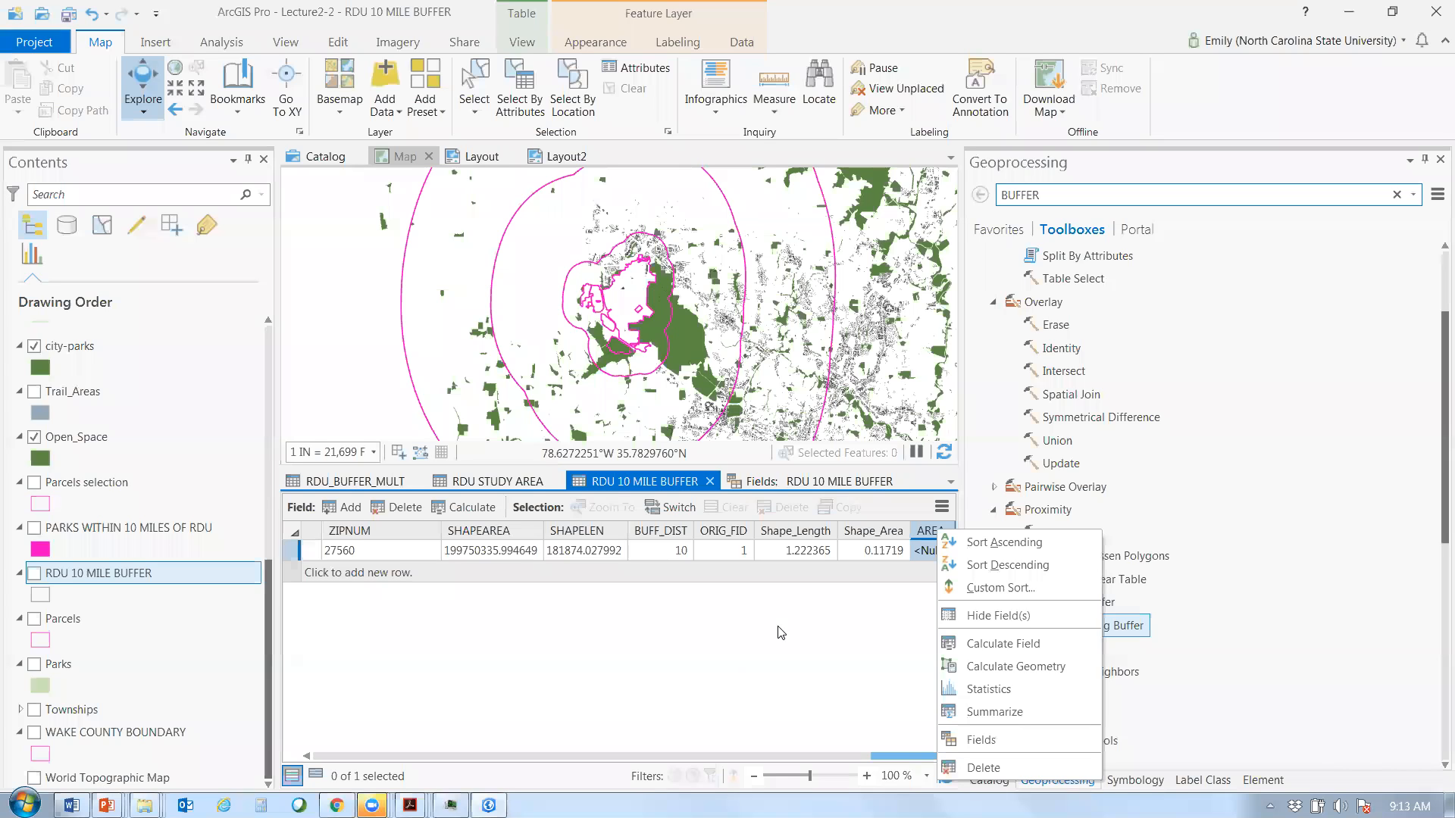
pyautogui.click(708, 640)
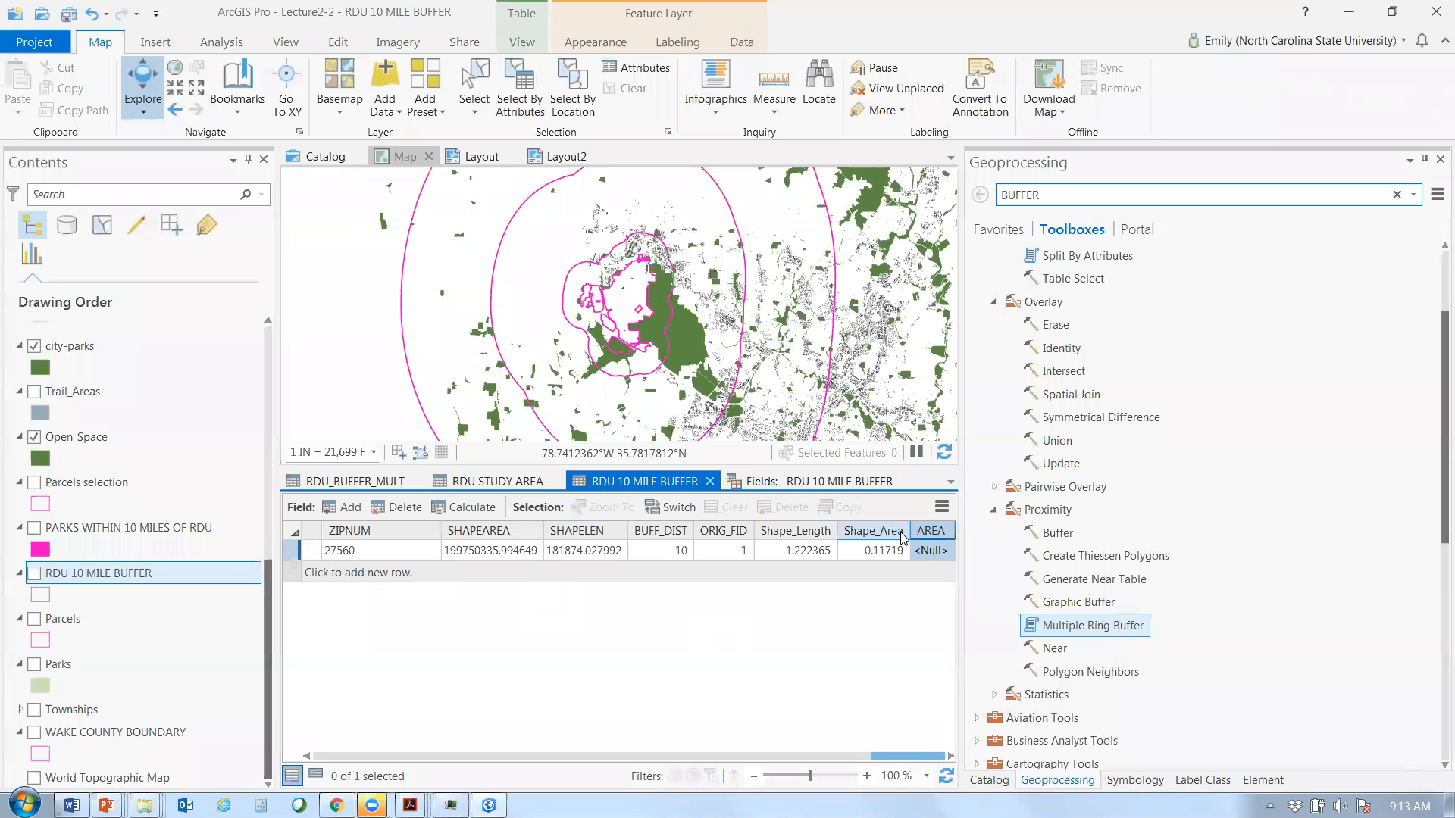
# - Add a field named AREA2 with data type Double to the RDU 10 MILE BUFFER table
pyautogui.click(350, 507)
pyautogui.write('ARE')
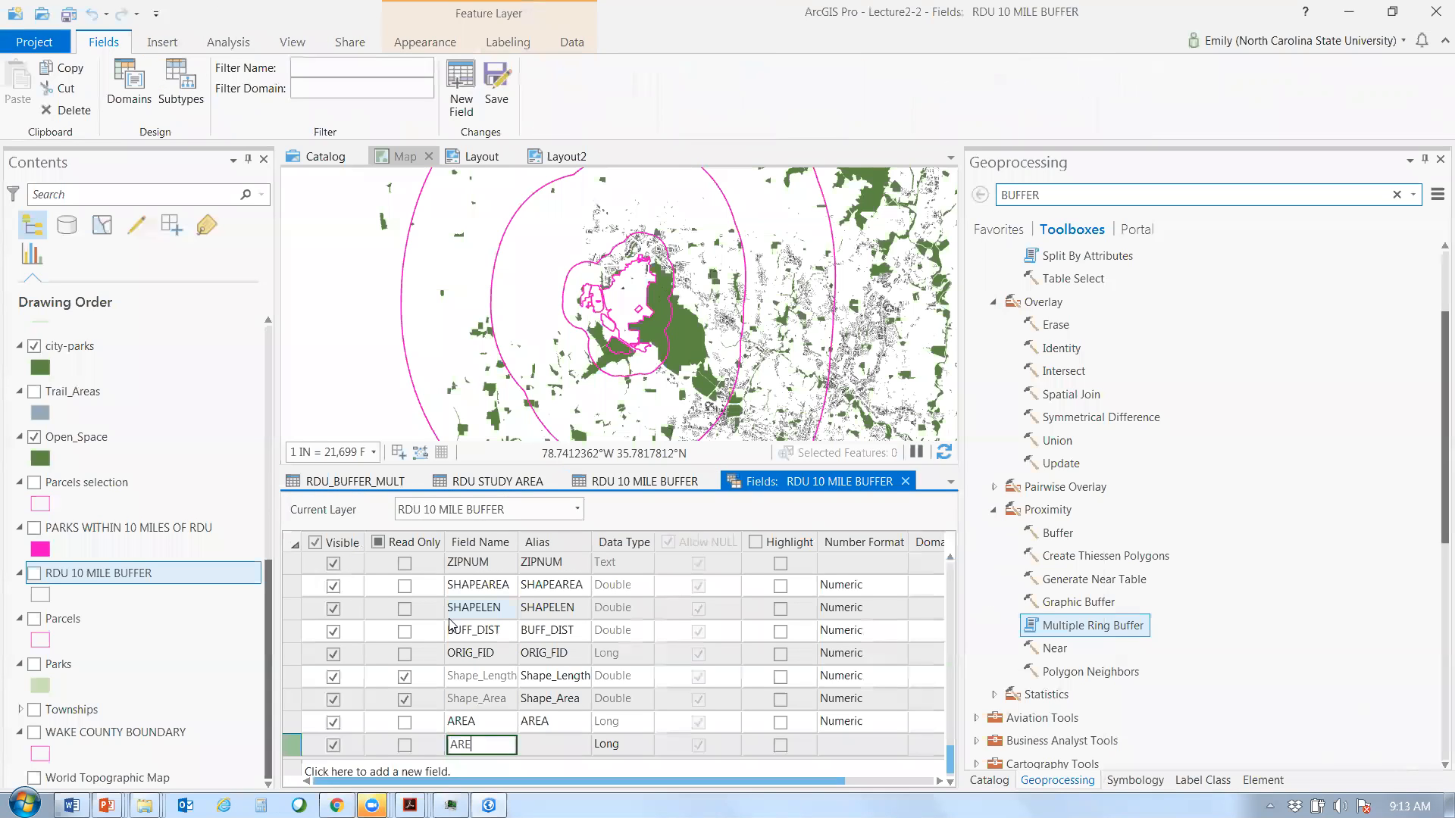
pyautogui.write('A')
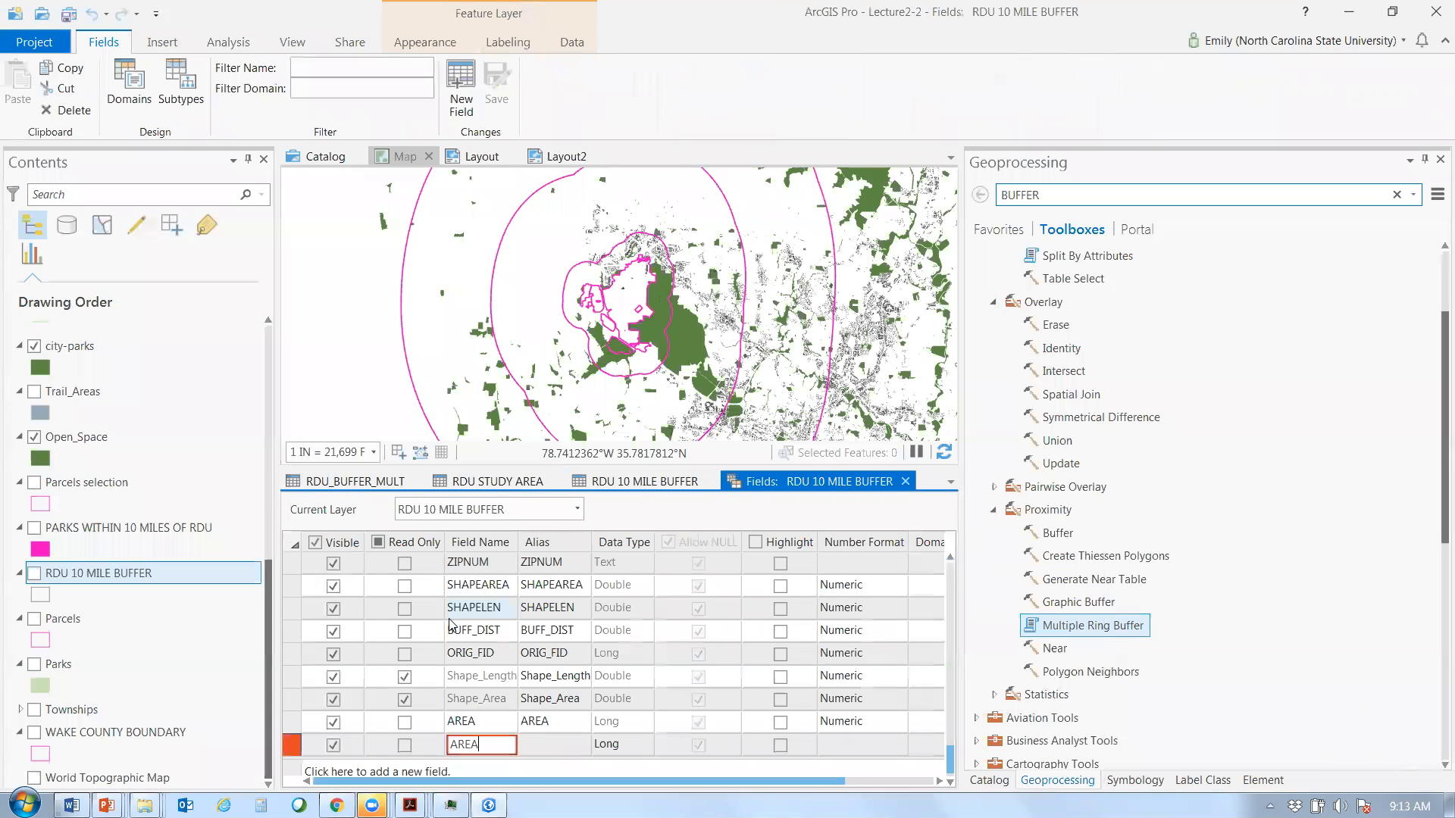
pyautogui.write('2')
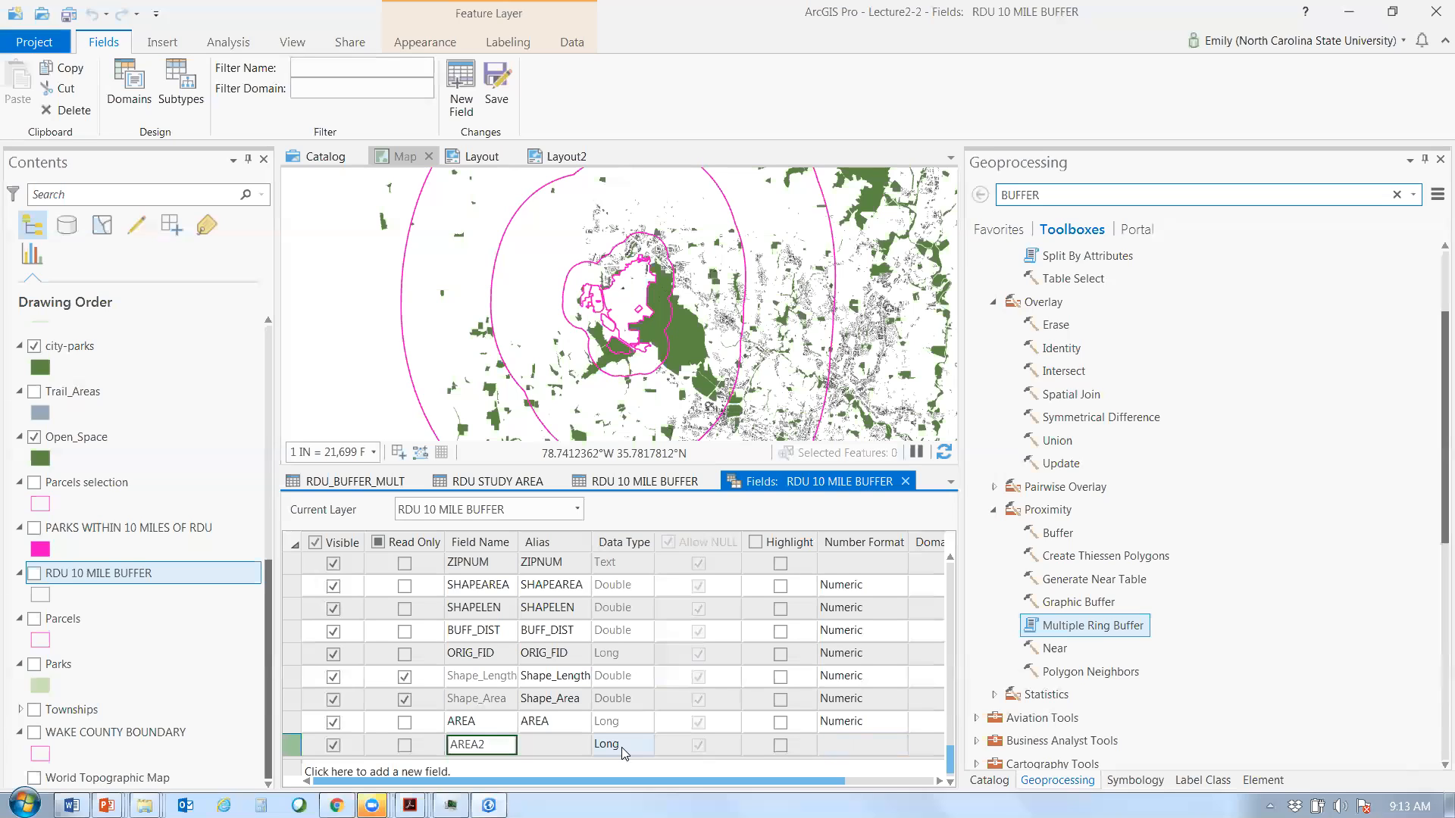
pyautogui.press('Return')
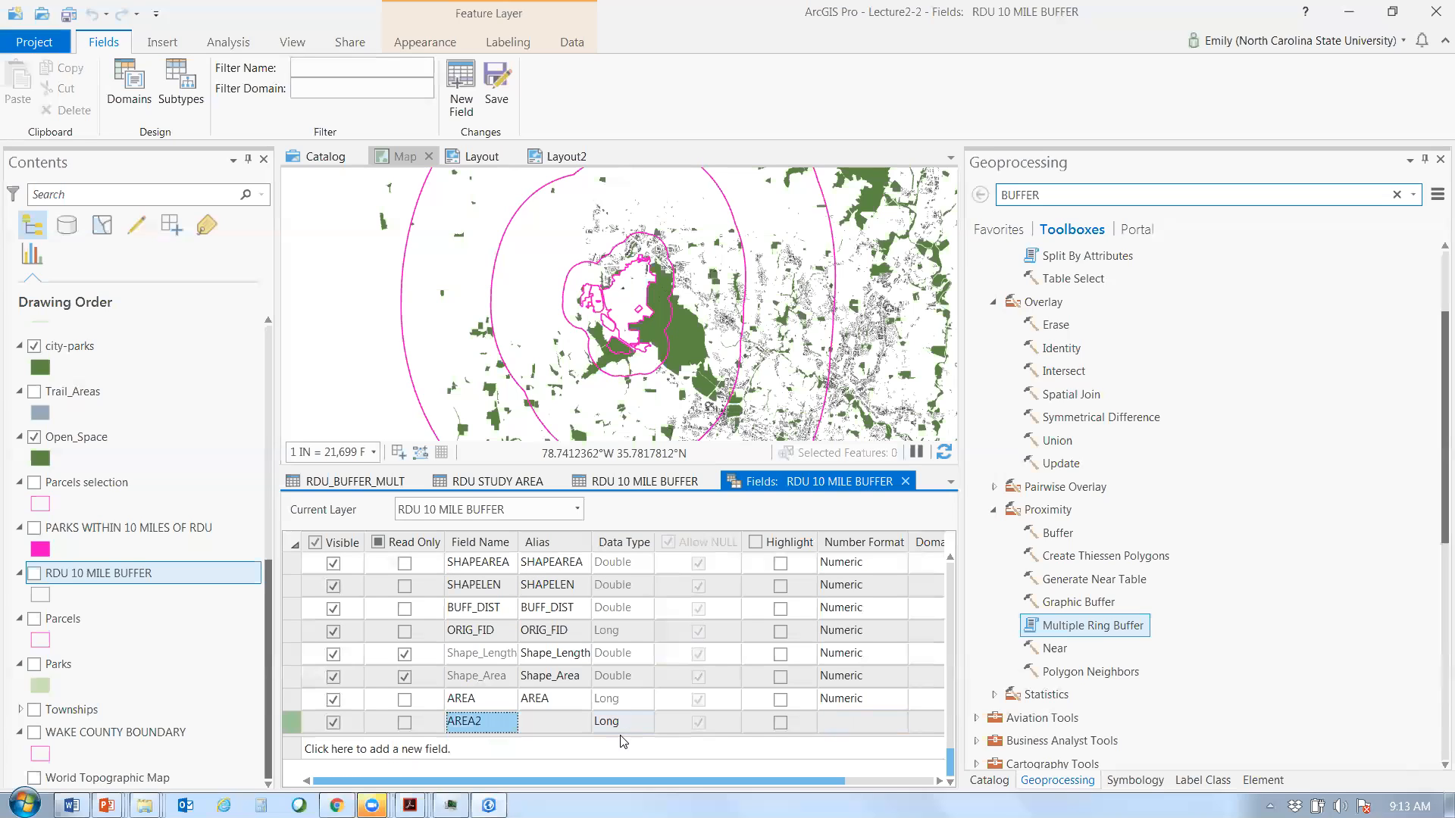
pyautogui.click(641, 725)
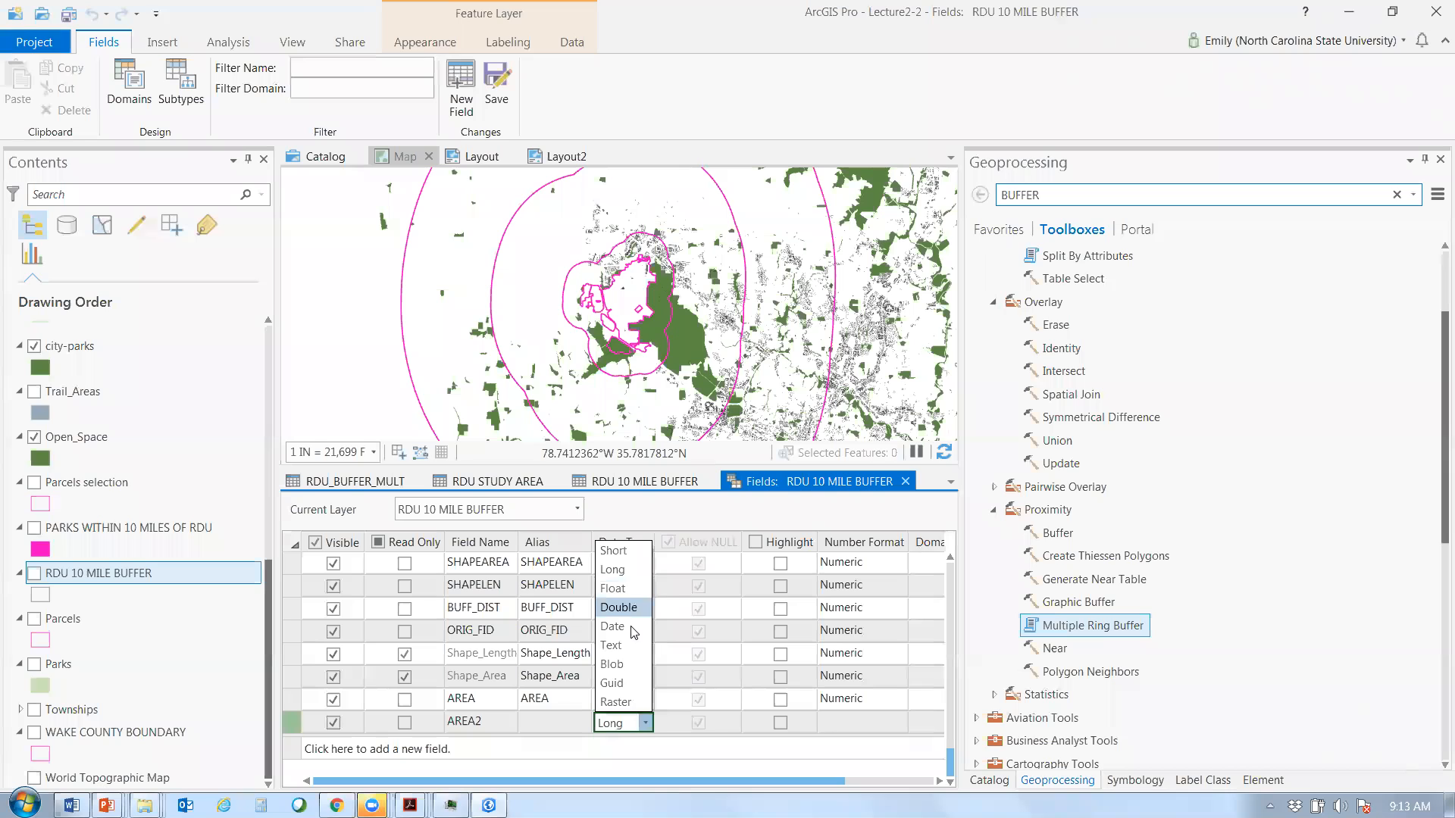
pyautogui.click(625, 532)
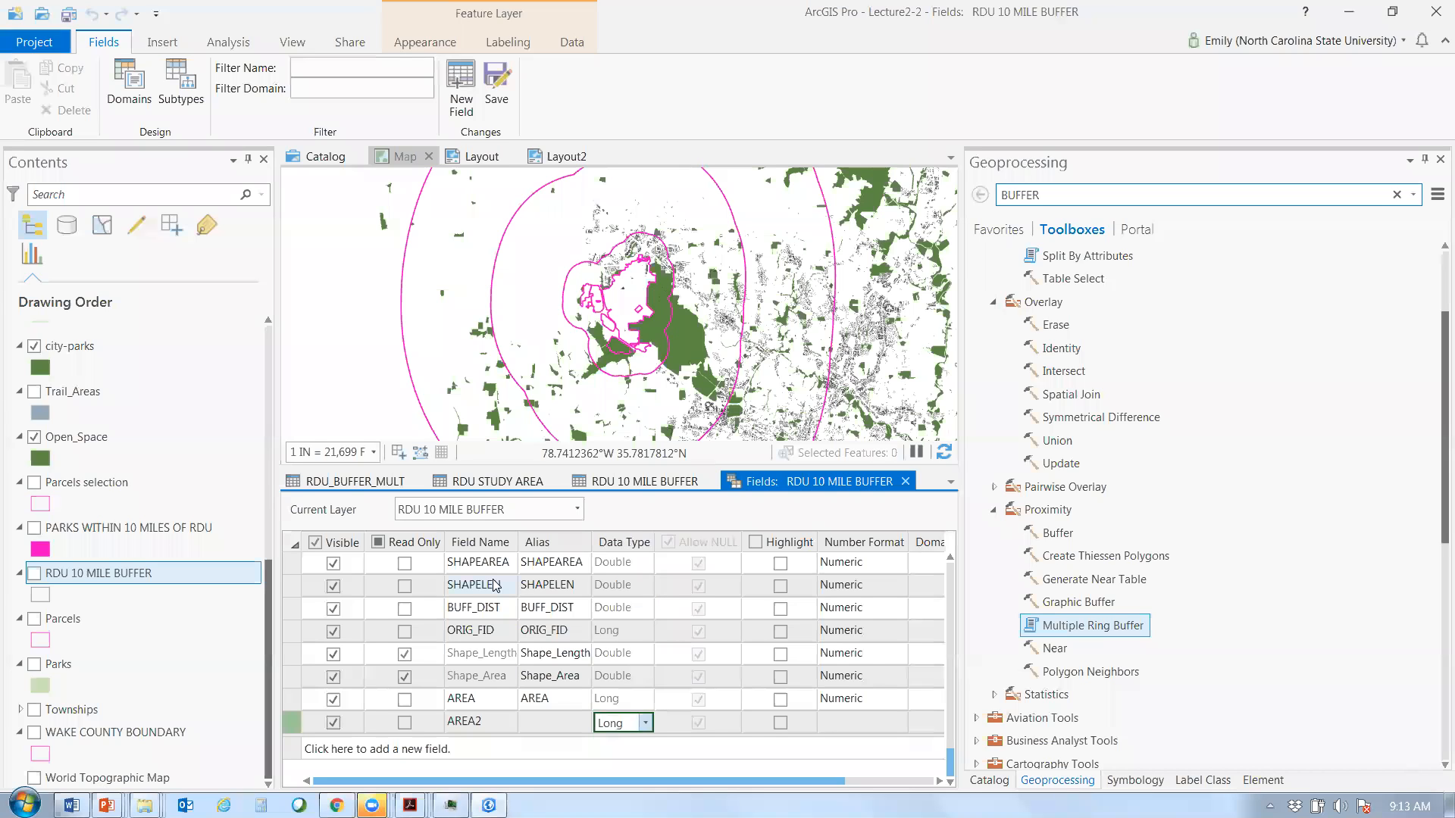
pyautogui.click(646, 722)
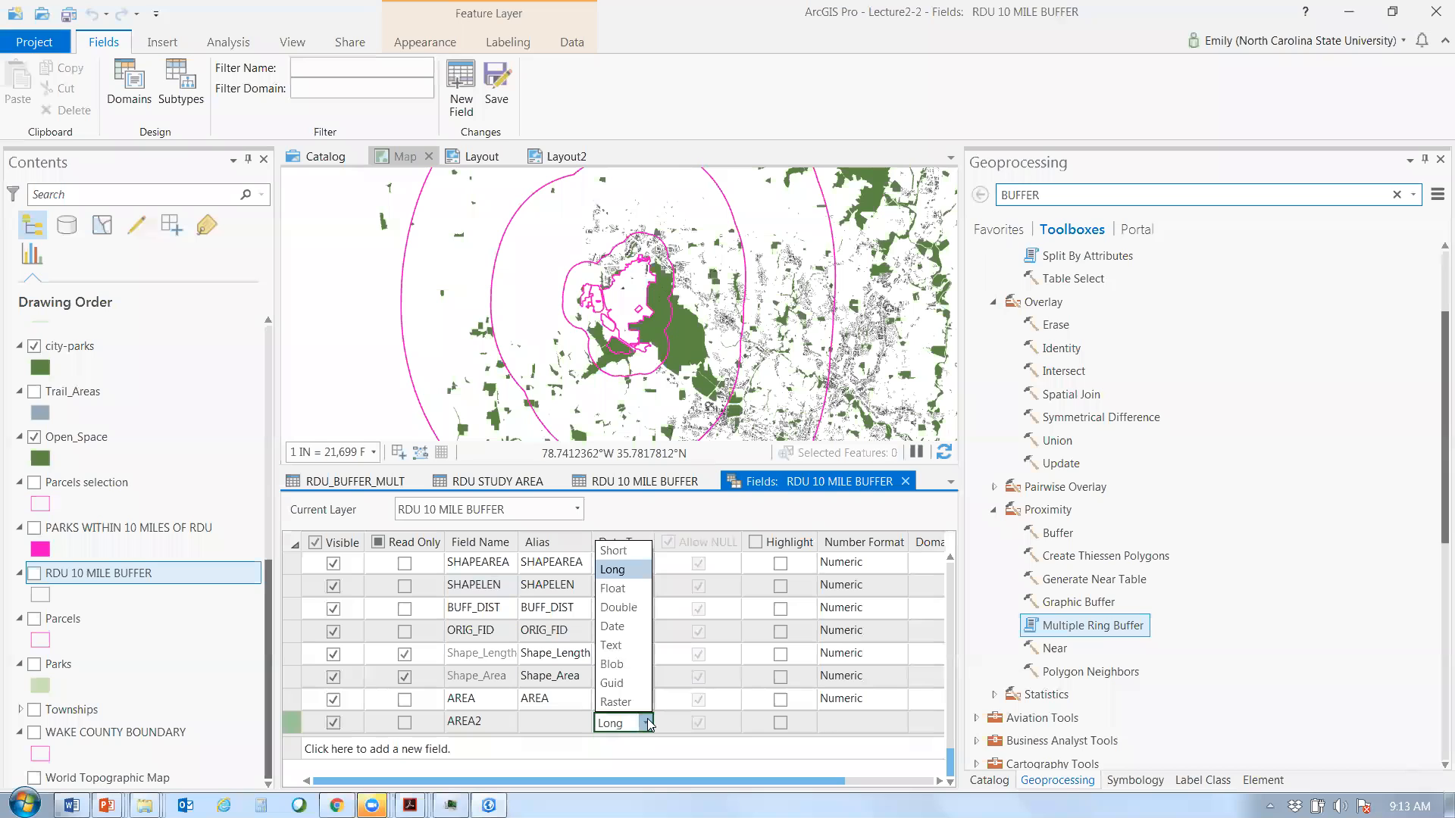
pyautogui.click(641, 608)
# - Set the AREA2 field's number format to Numeric and save the field changes
pyautogui.click(900, 726)
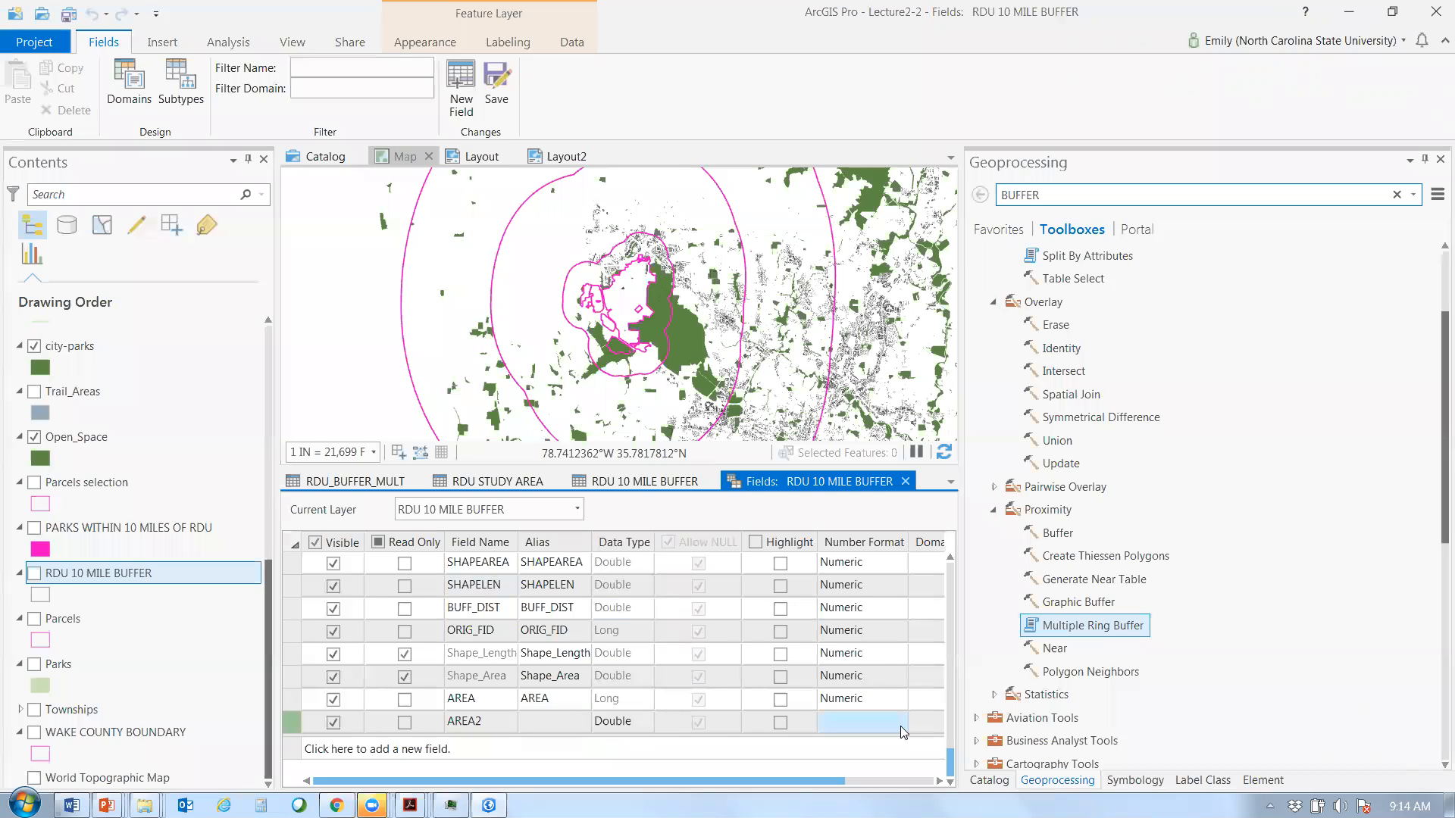
pyautogui.click(900, 726)
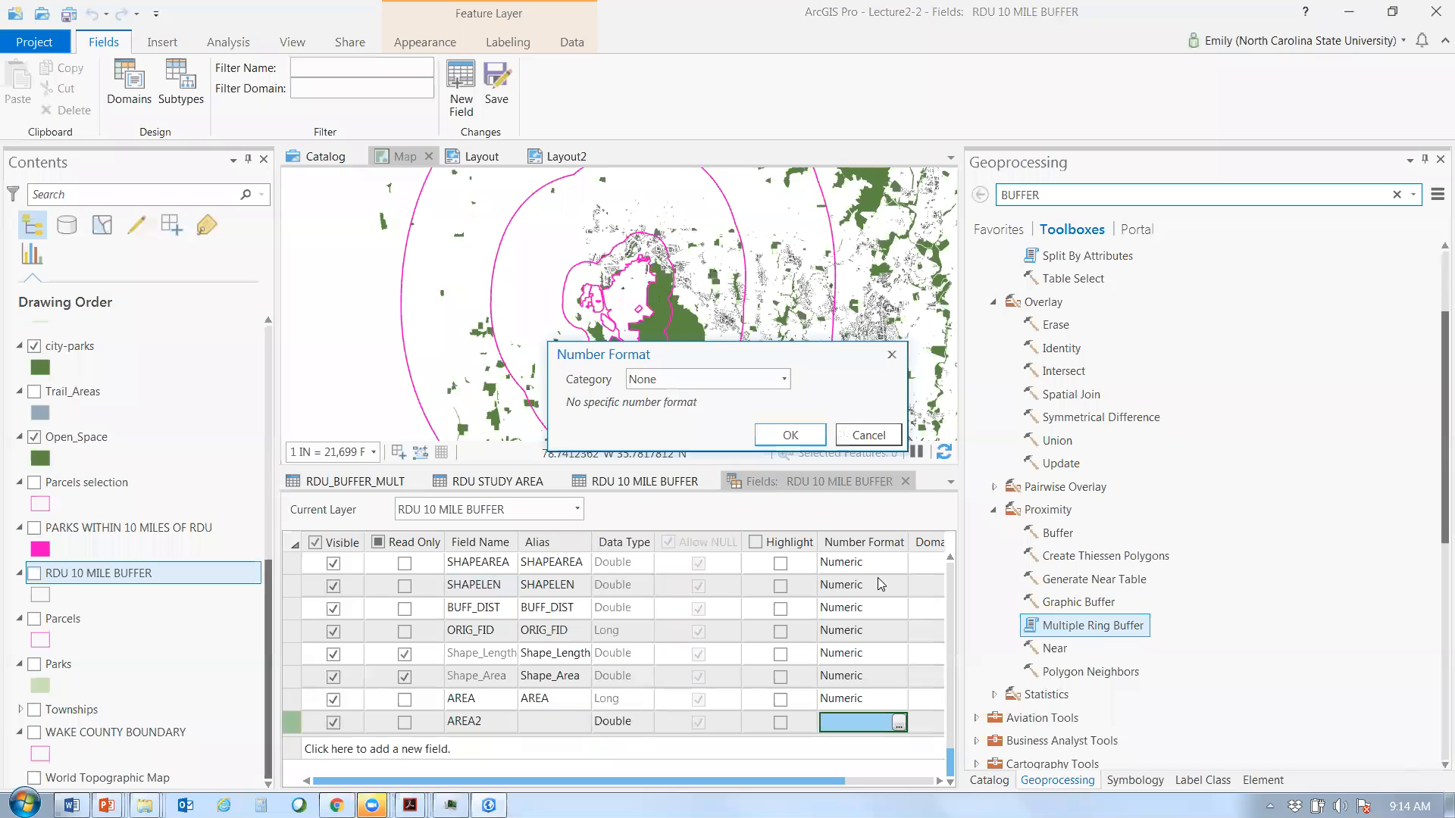
pyautogui.click(784, 380)
pyautogui.click(788, 461)
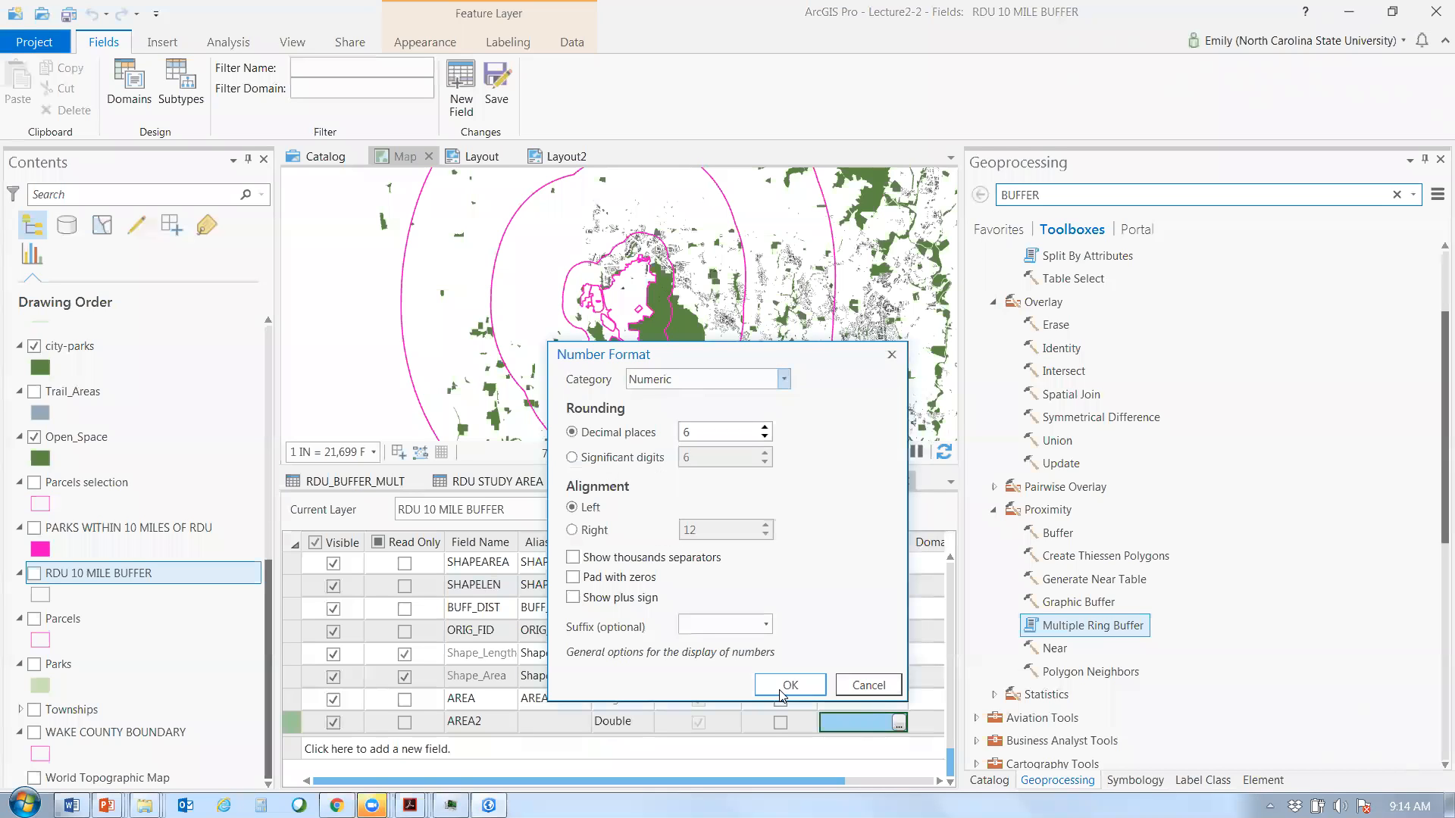
pyautogui.click(789, 685)
pyautogui.click(891, 781)
pyautogui.moveTo(892, 781); pyautogui.dragTo(614, 778)
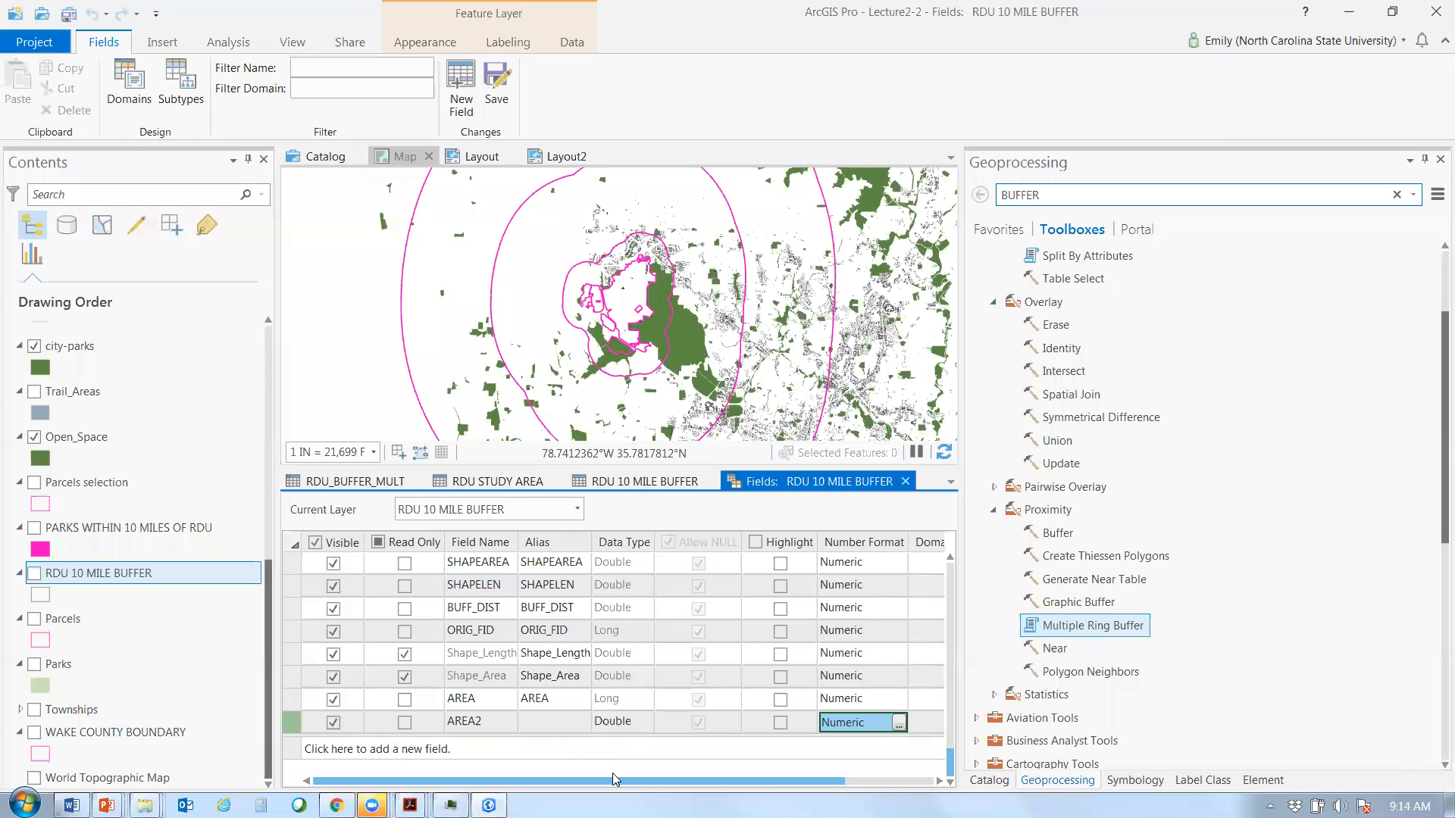
pyautogui.click(498, 89)
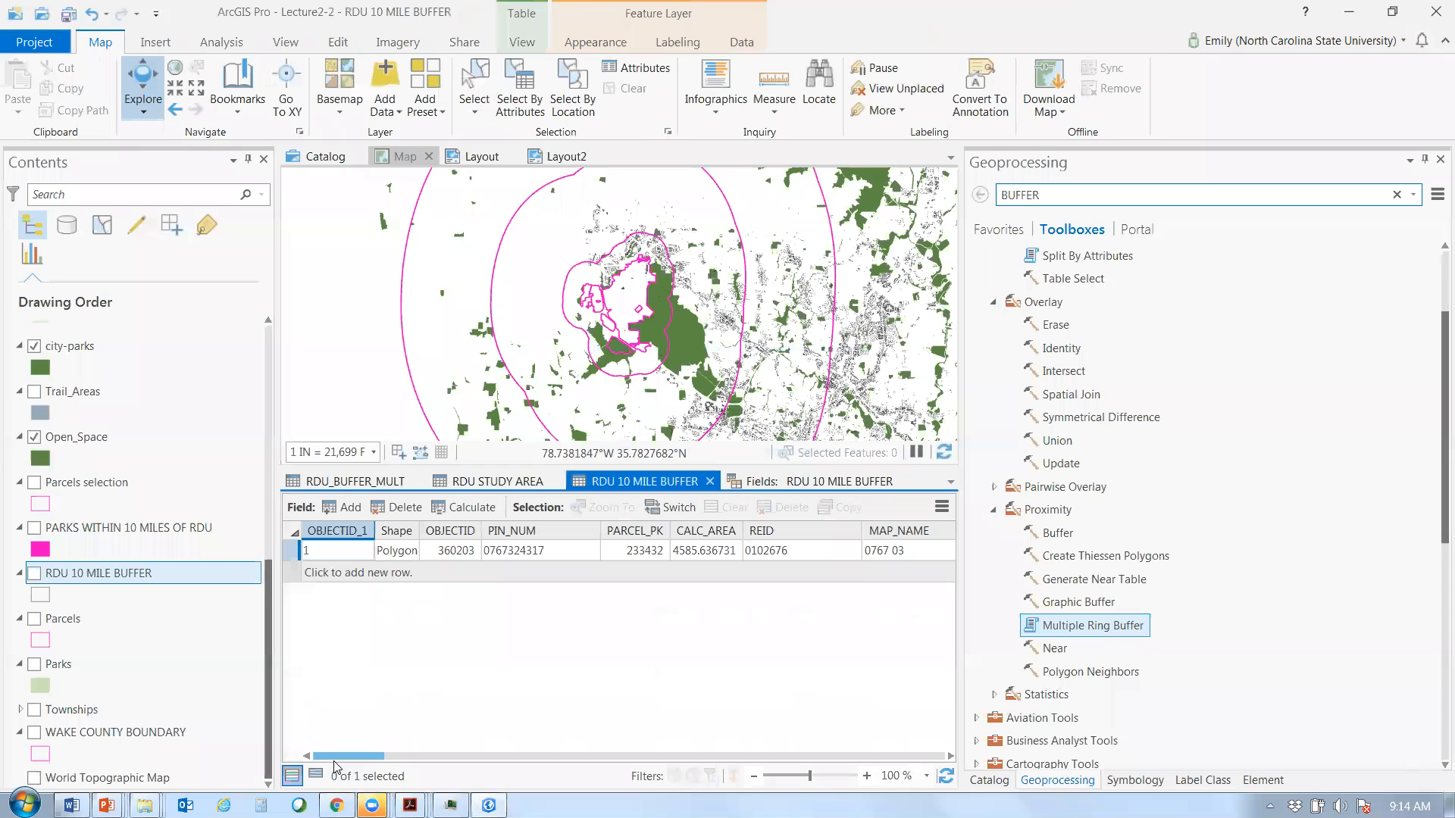
# - Calculate the geometry of the AREA2 field in the RDU 10 MILE BUFFER table as Area (geodesic) in Acres
pyautogui.click(941, 757)
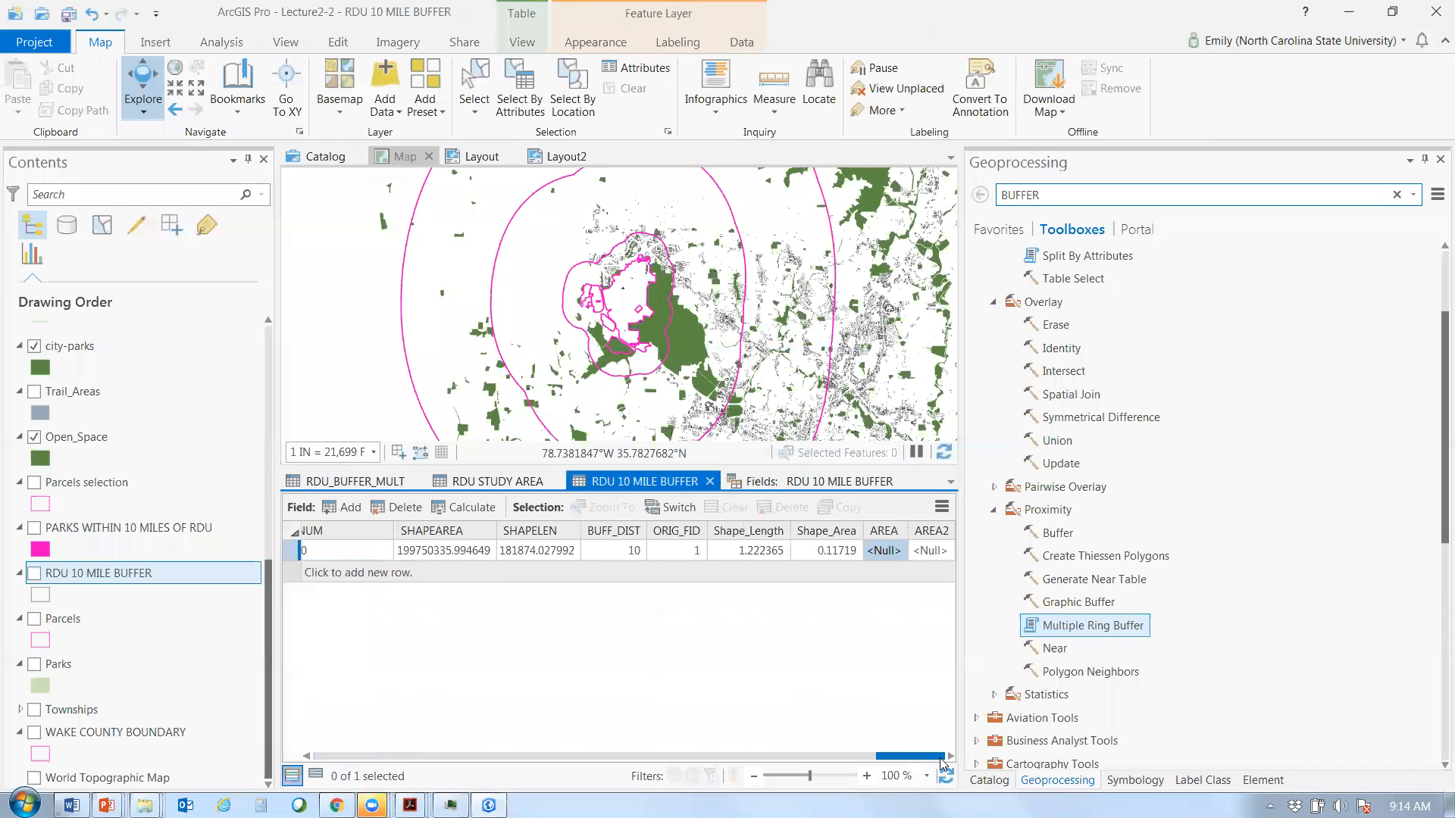
pyautogui.click(926, 533)
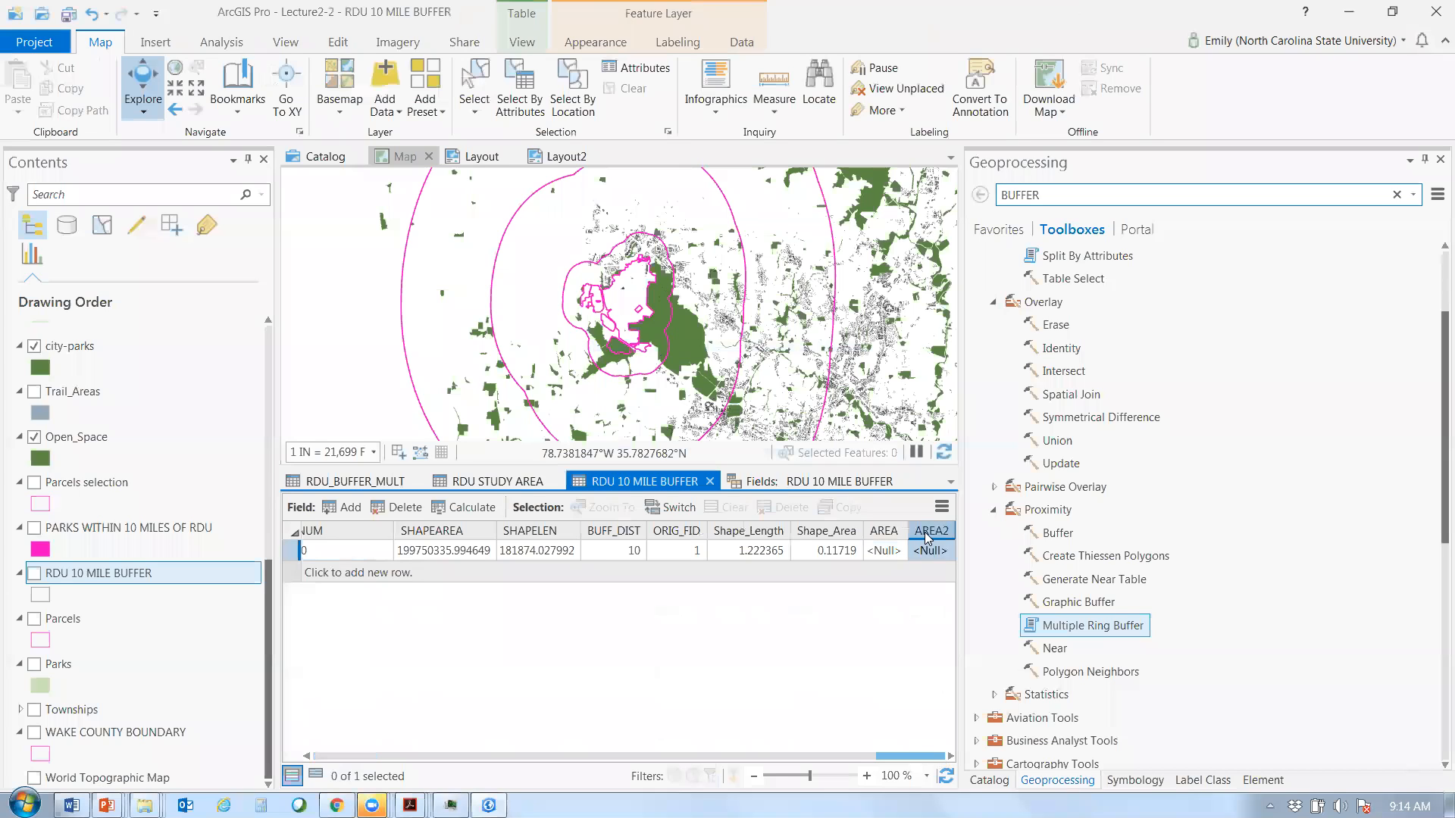
pyautogui.rightClick(926, 535)
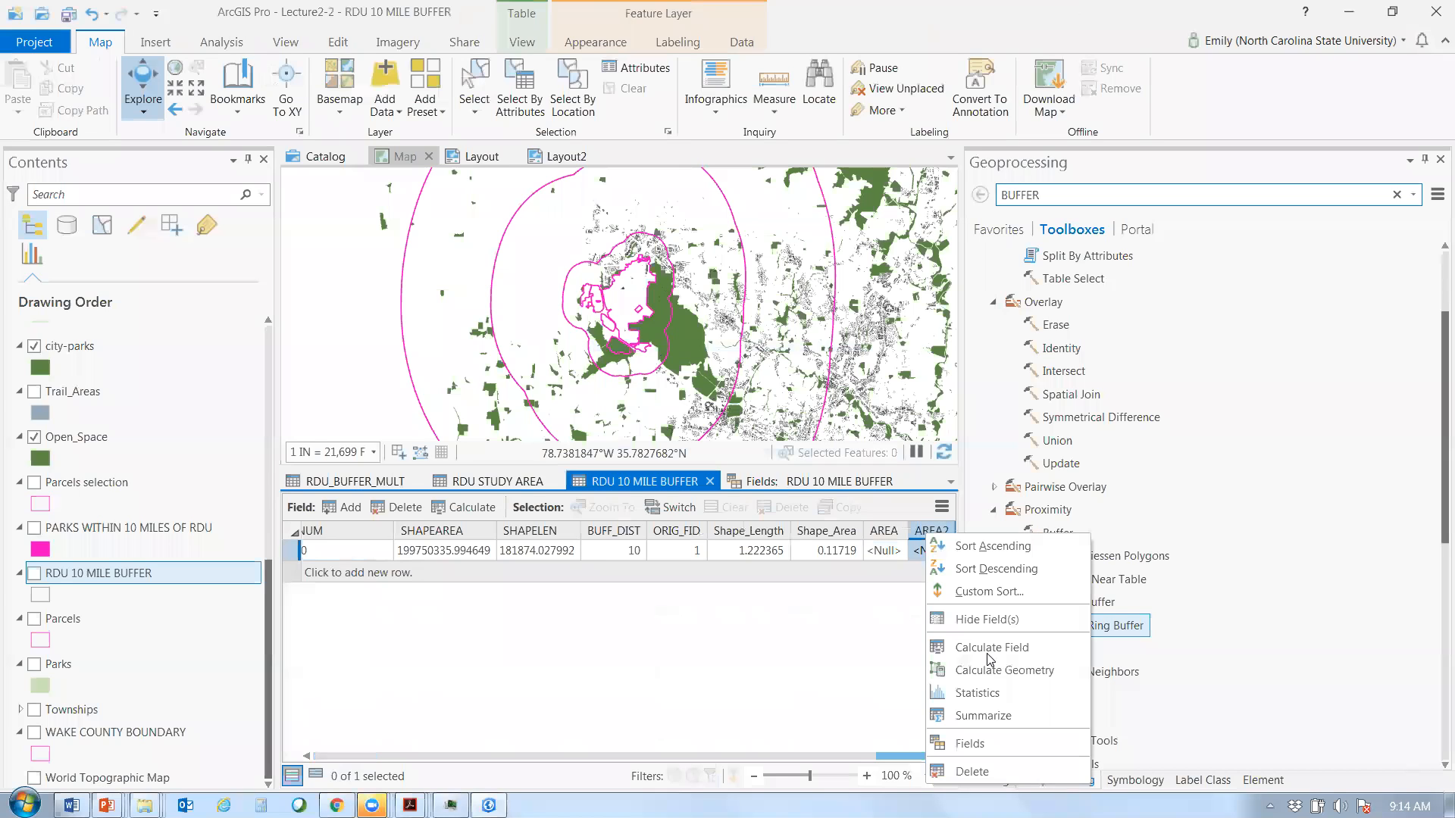
pyautogui.click(1003, 670)
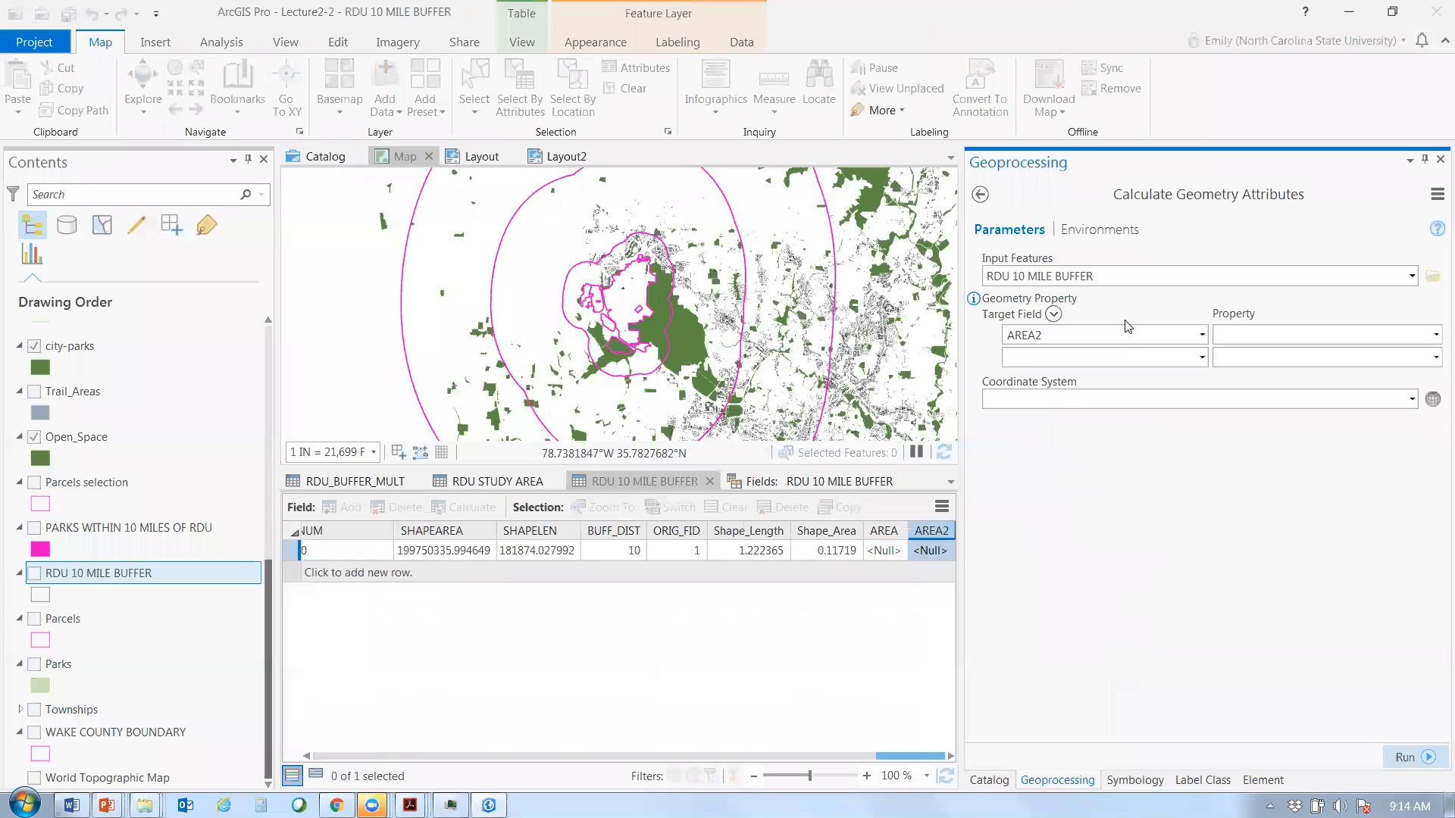
pyautogui.click(1434, 338)
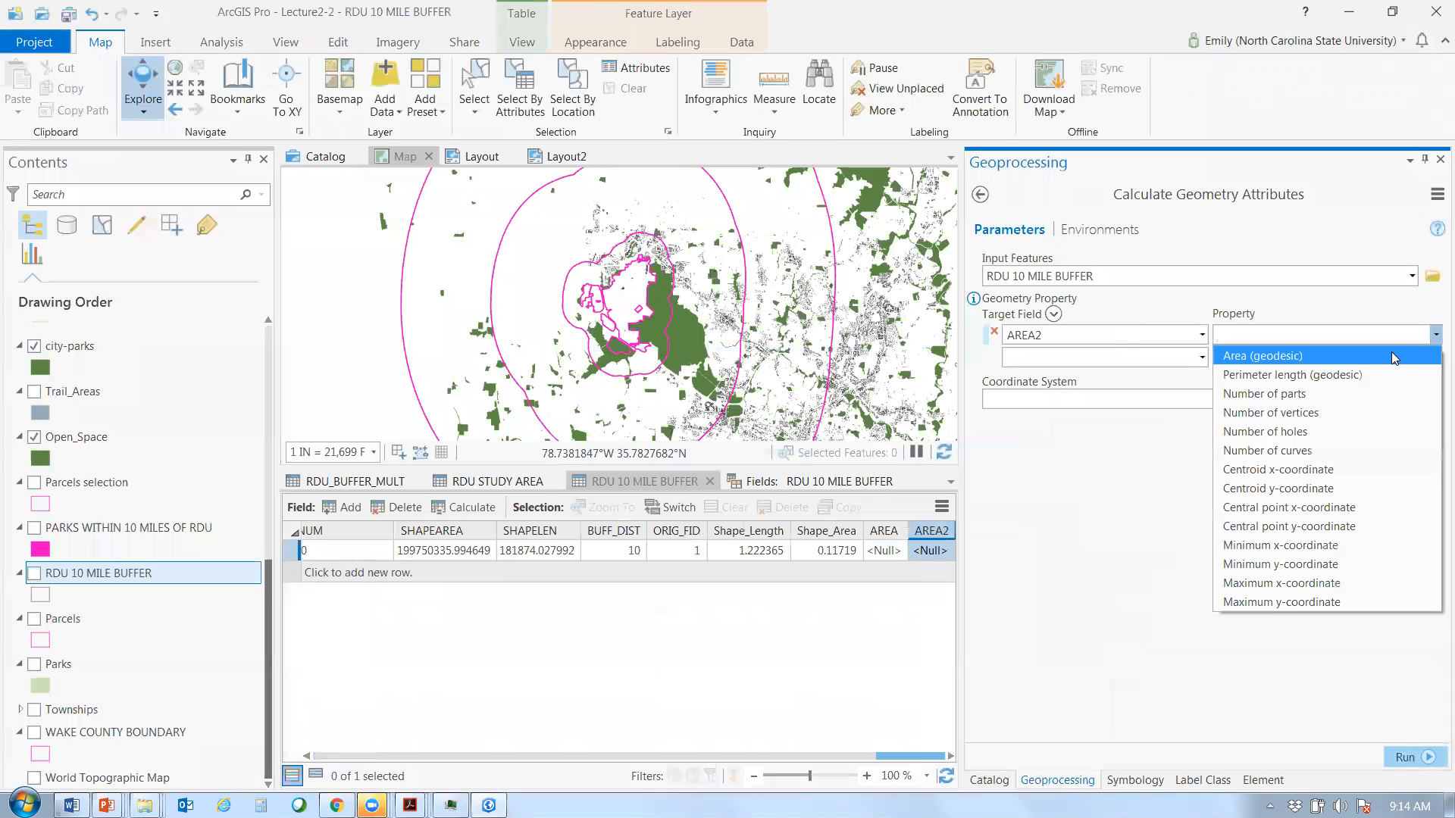
pyautogui.click(1393, 357)
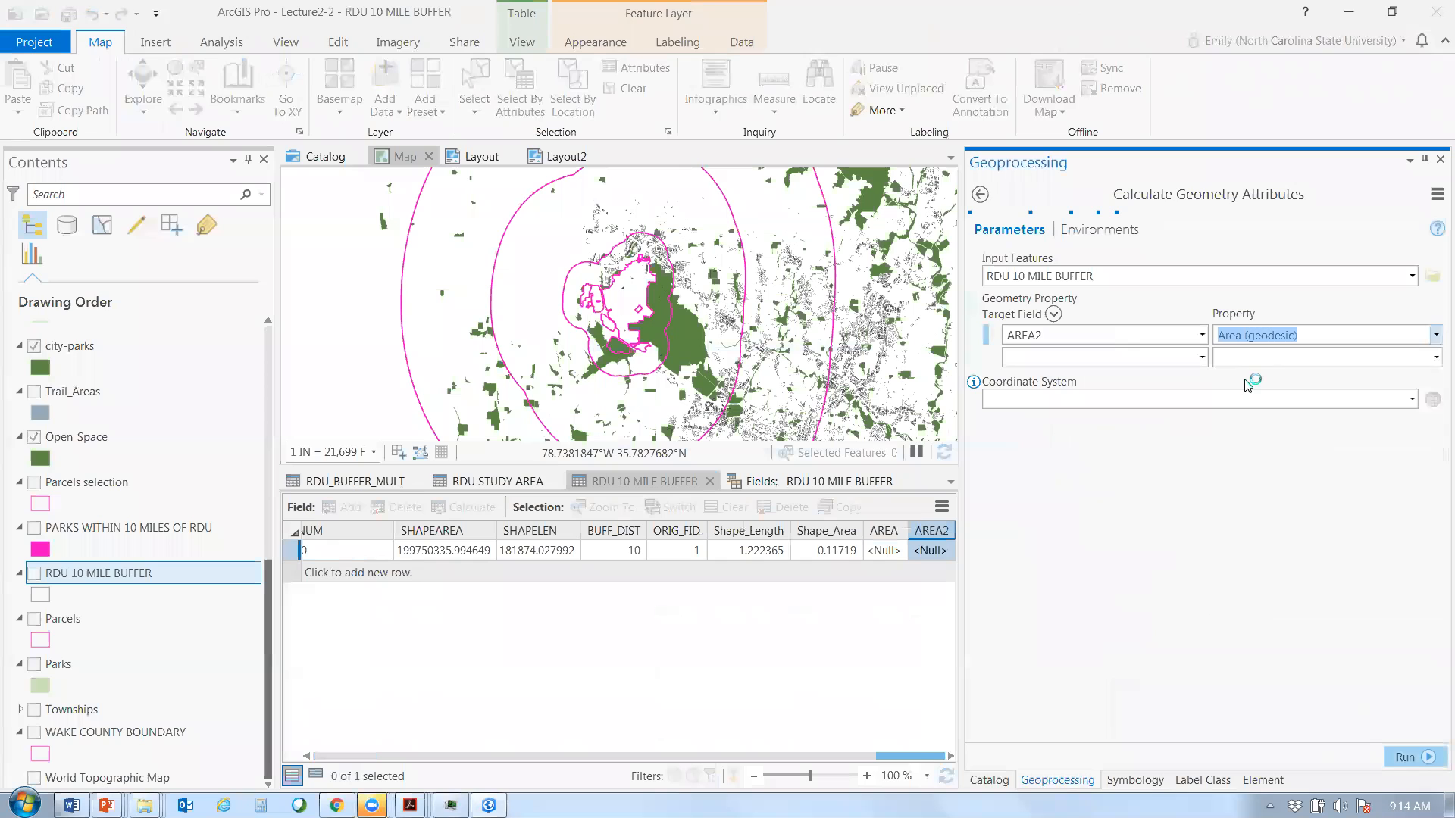
pyautogui.click(1340, 400)
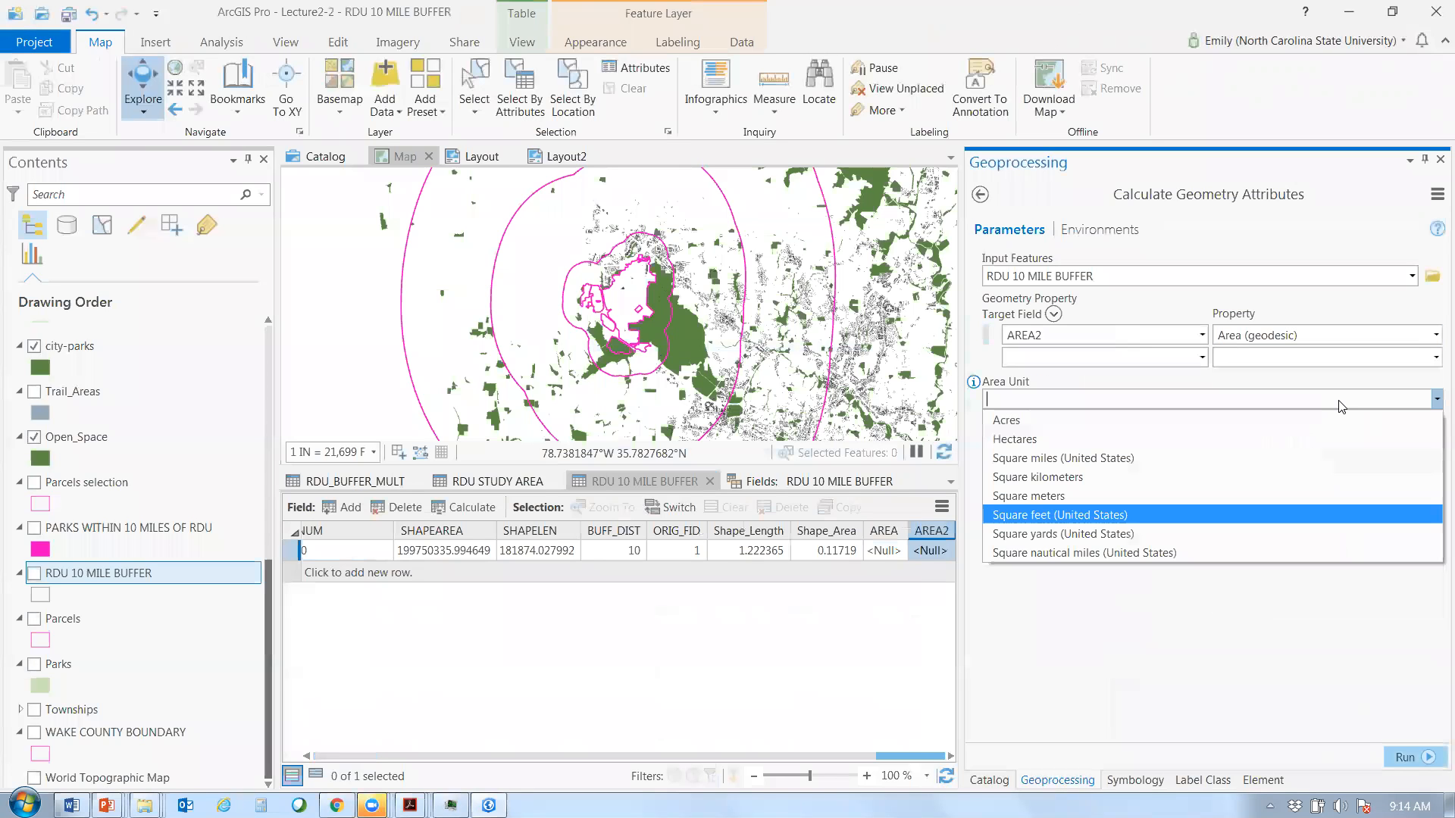
pyautogui.click(1303, 420)
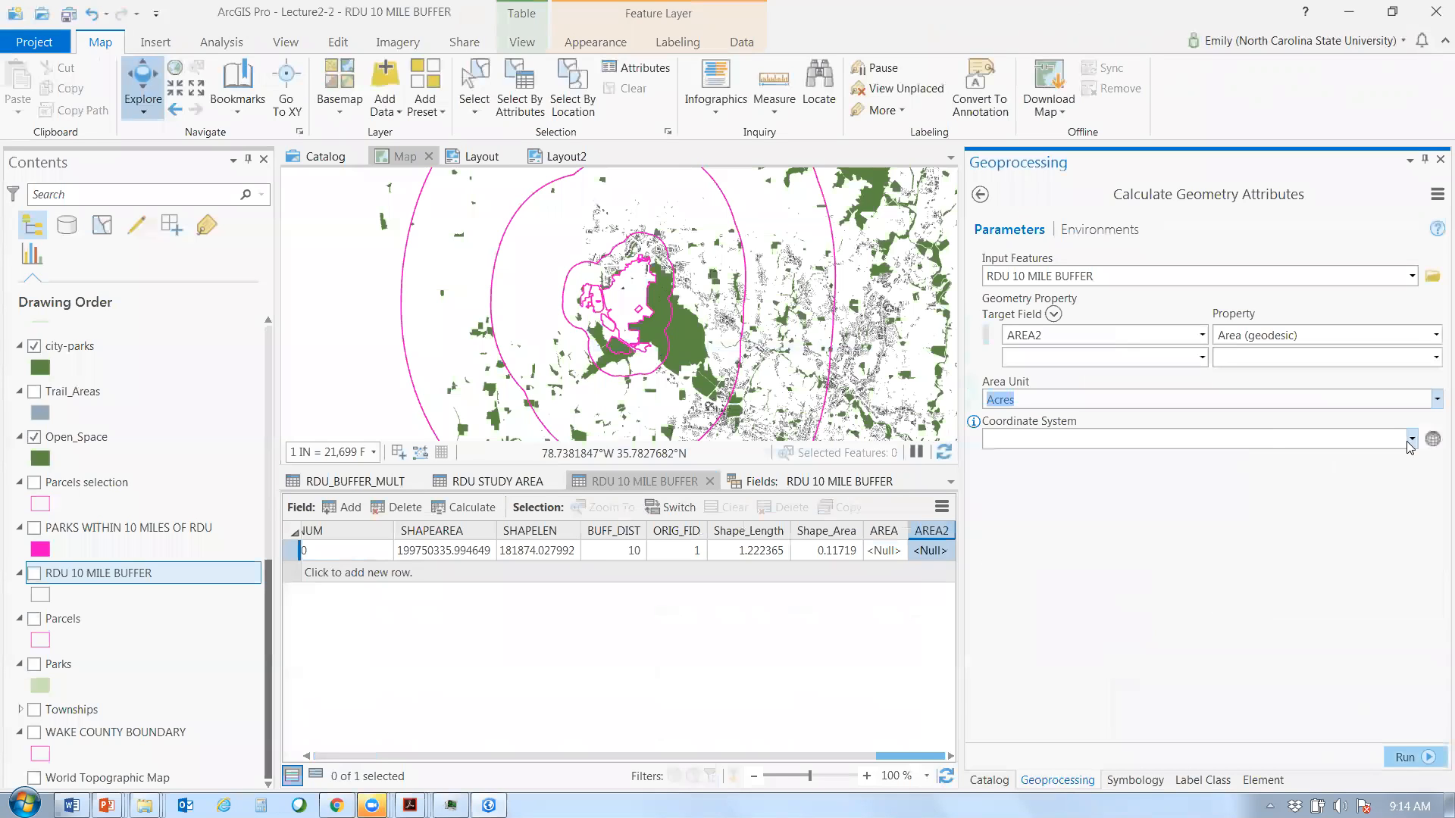
pyautogui.click(1414, 757)
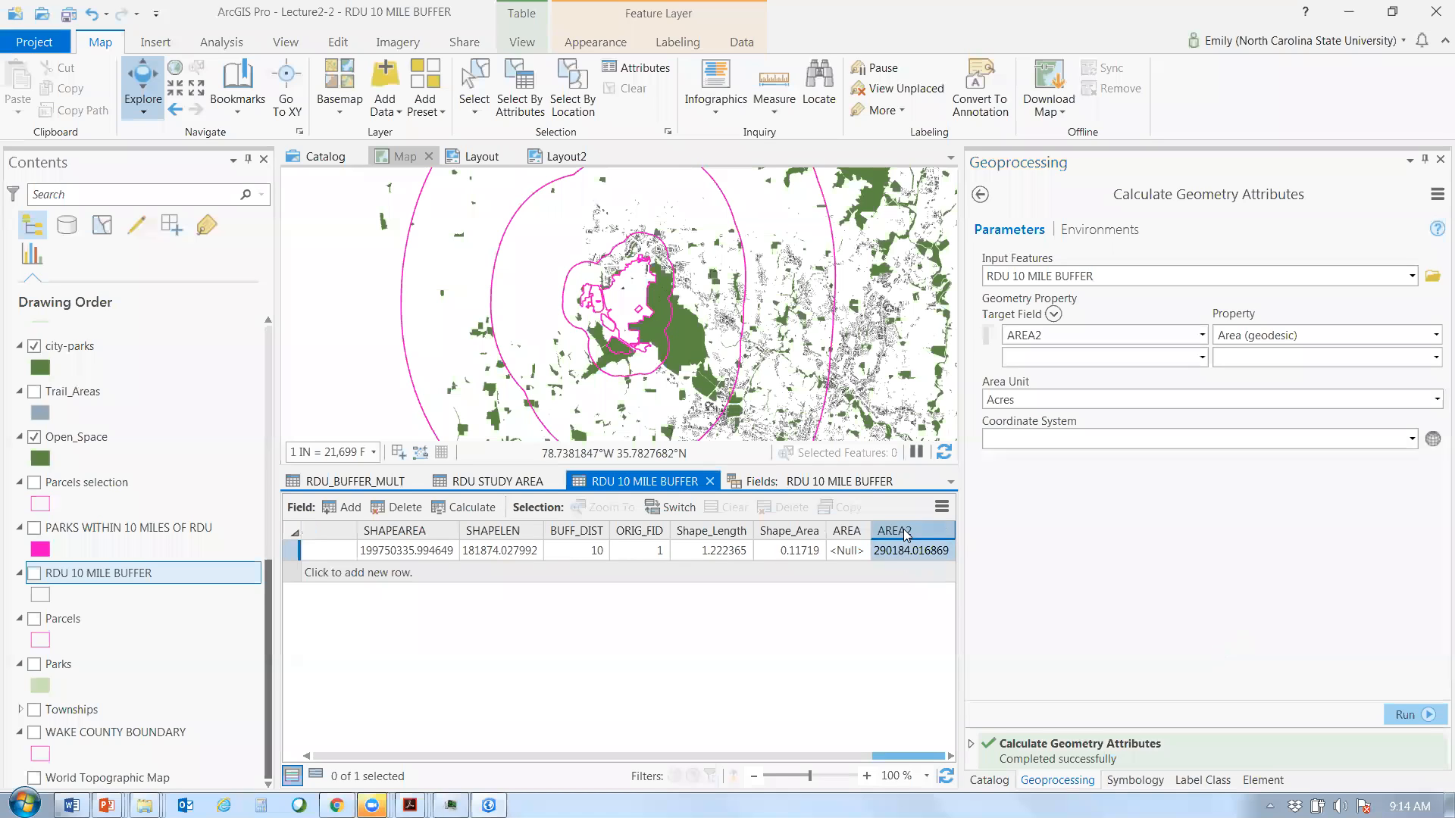
pyautogui.moveTo(907, 535)
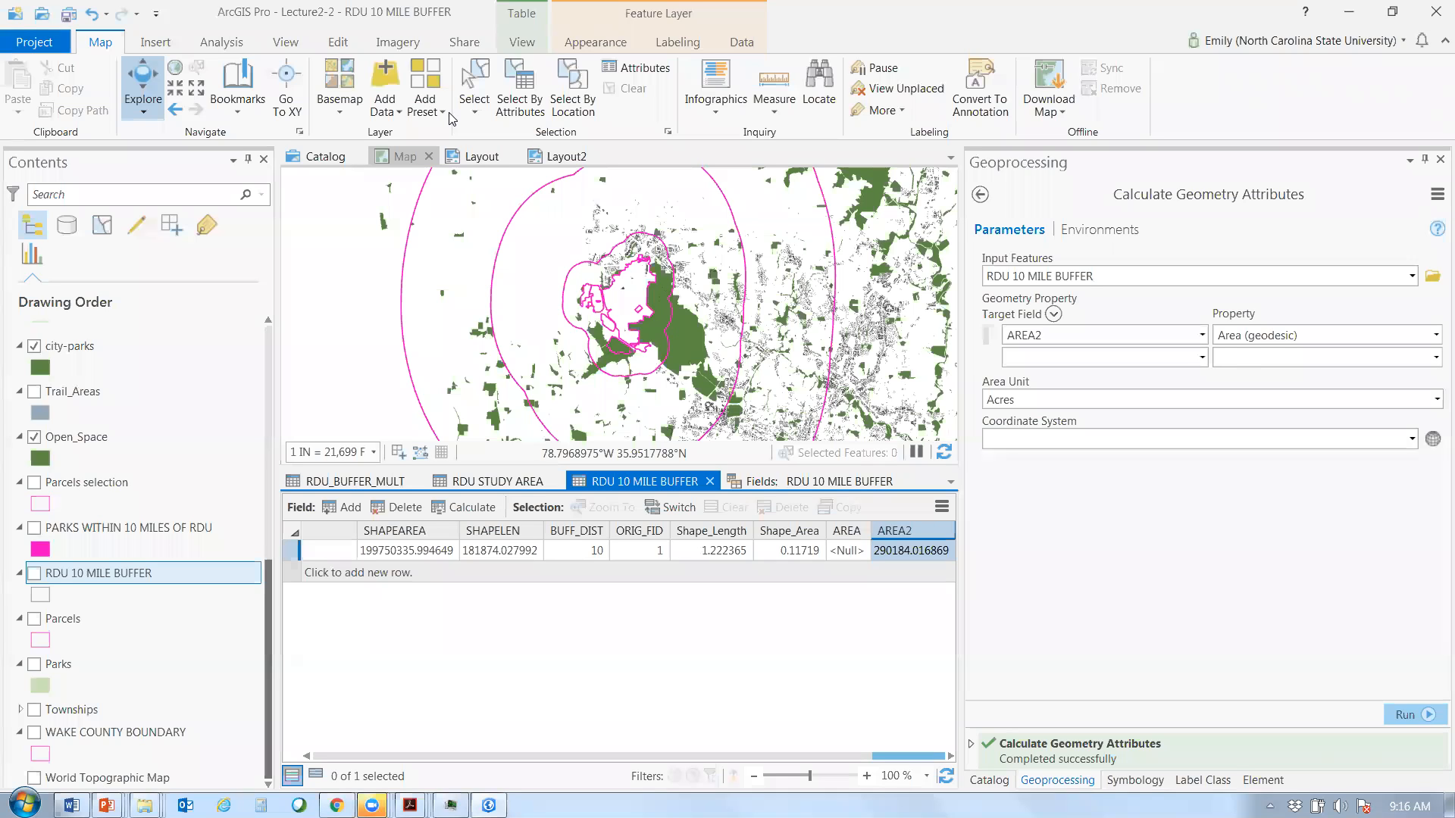
# - Switch to Chrome, open the Parks dataset in Durham's open data portal and copy its full-dataset GeoService URL
pyautogui.click(337, 806)
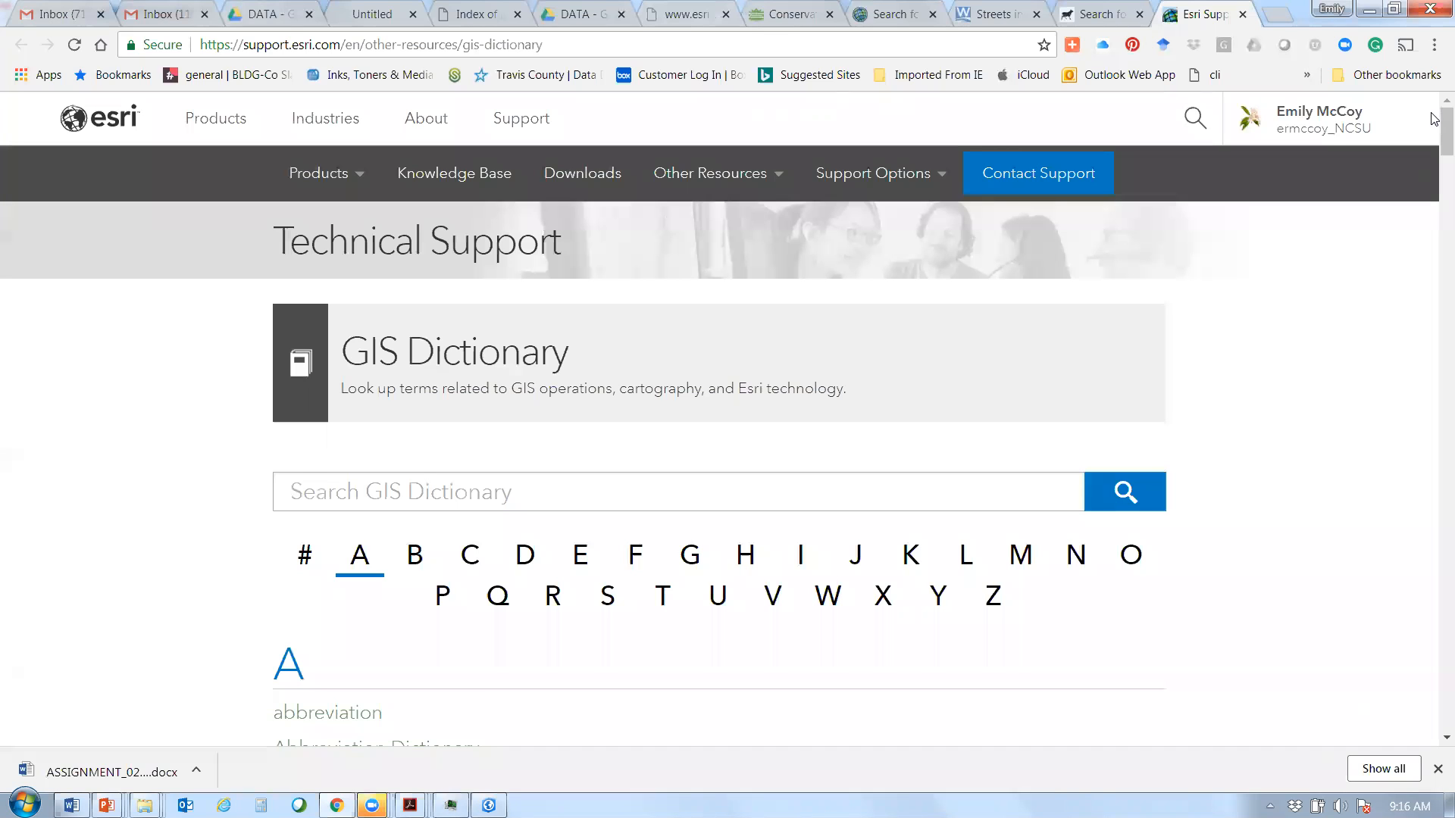
pyautogui.doubleClick(1349, 669)
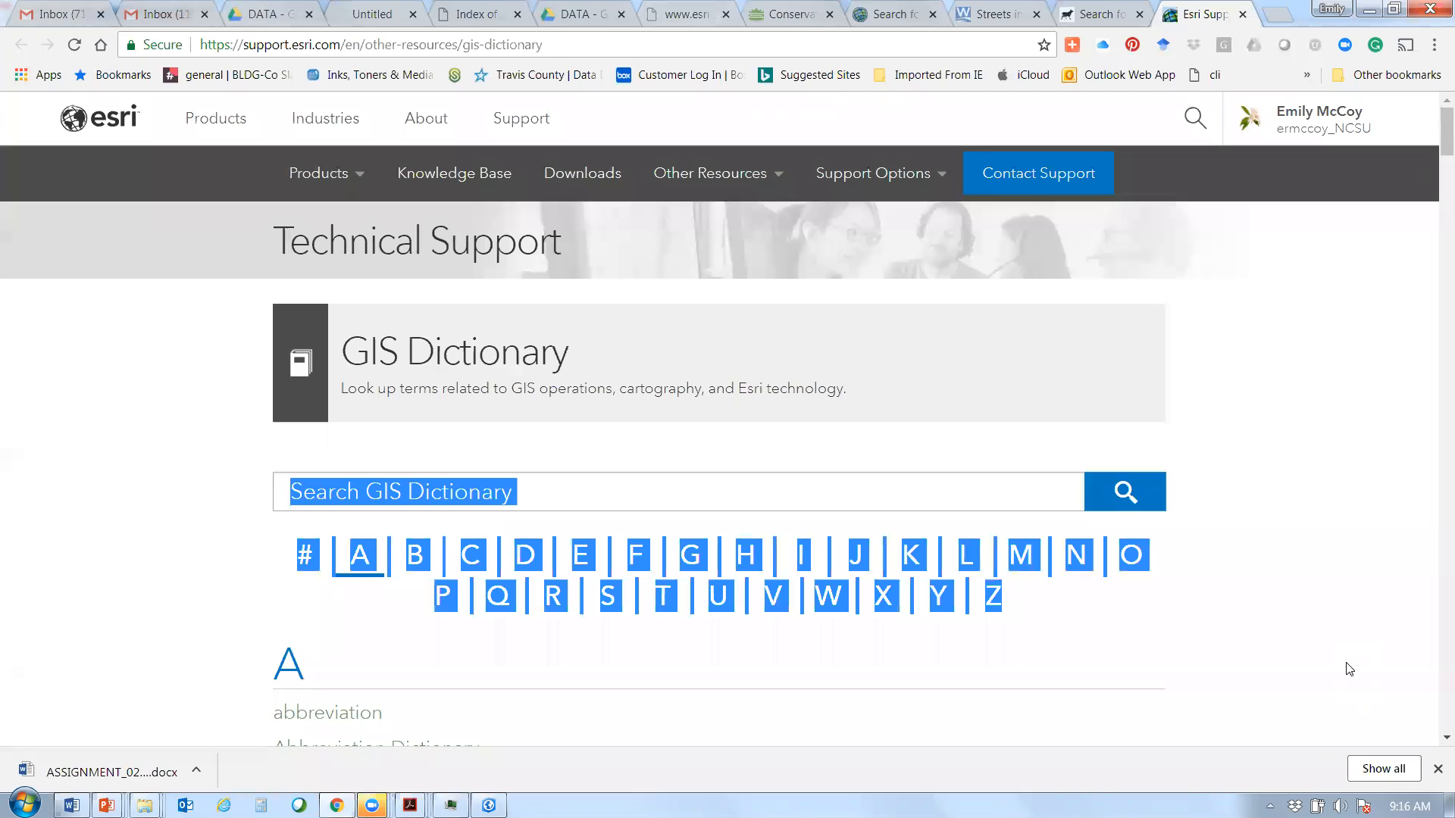
pyautogui.hotkey('ctrl', 'shift', 'Tab')
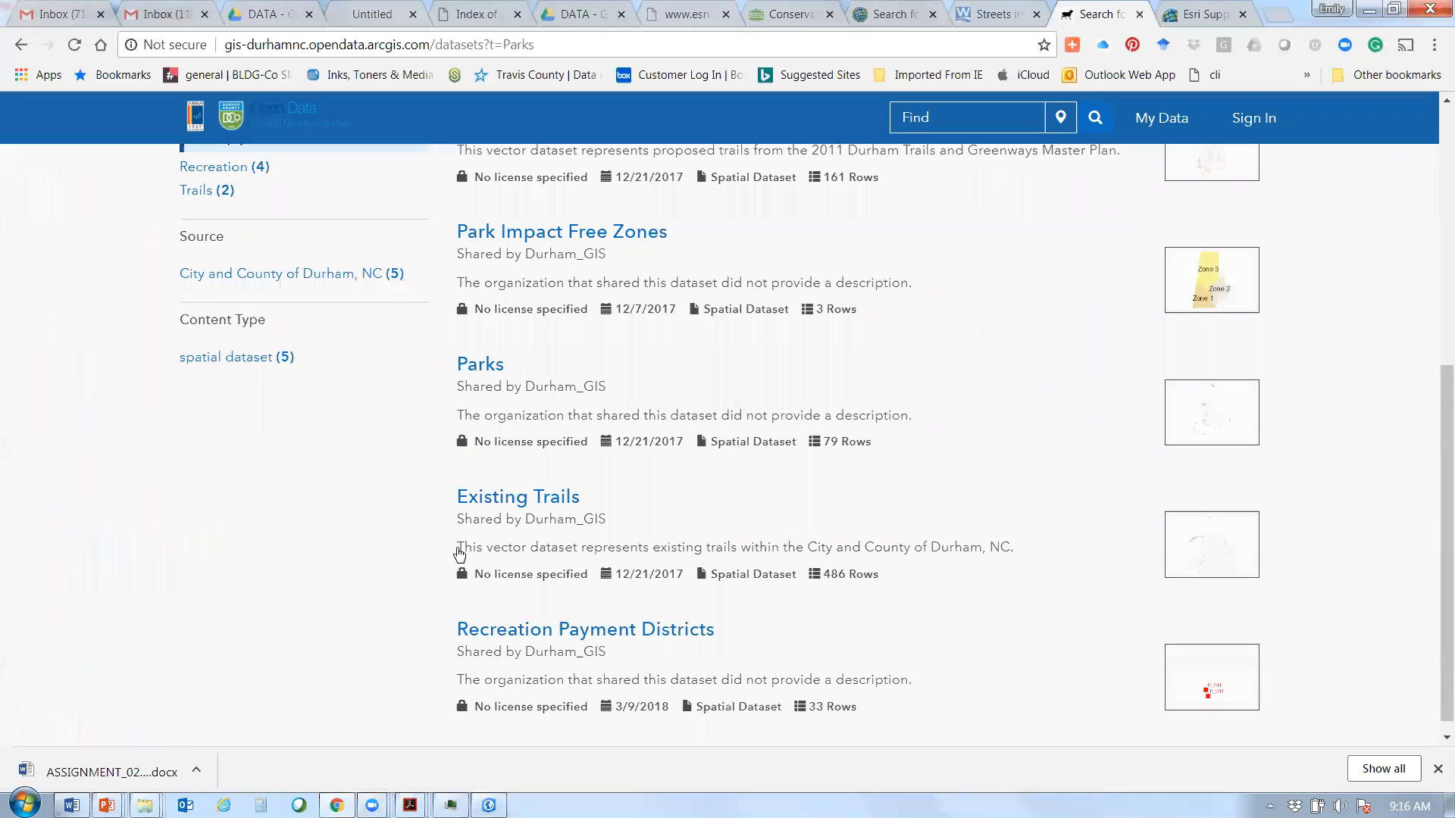
pyautogui.click(489, 367)
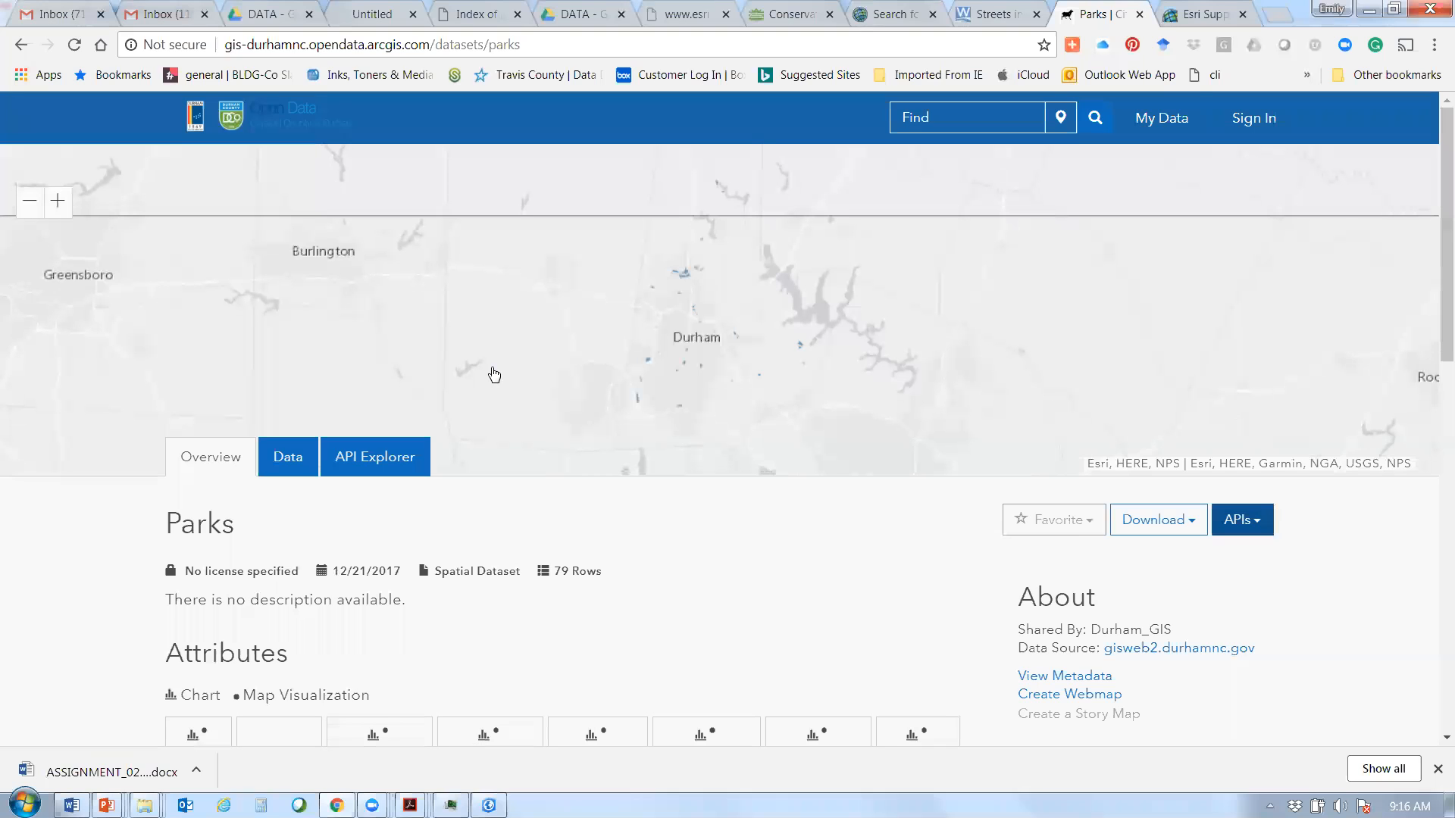
pyautogui.click(1269, 526)
pyautogui.click(1220, 627)
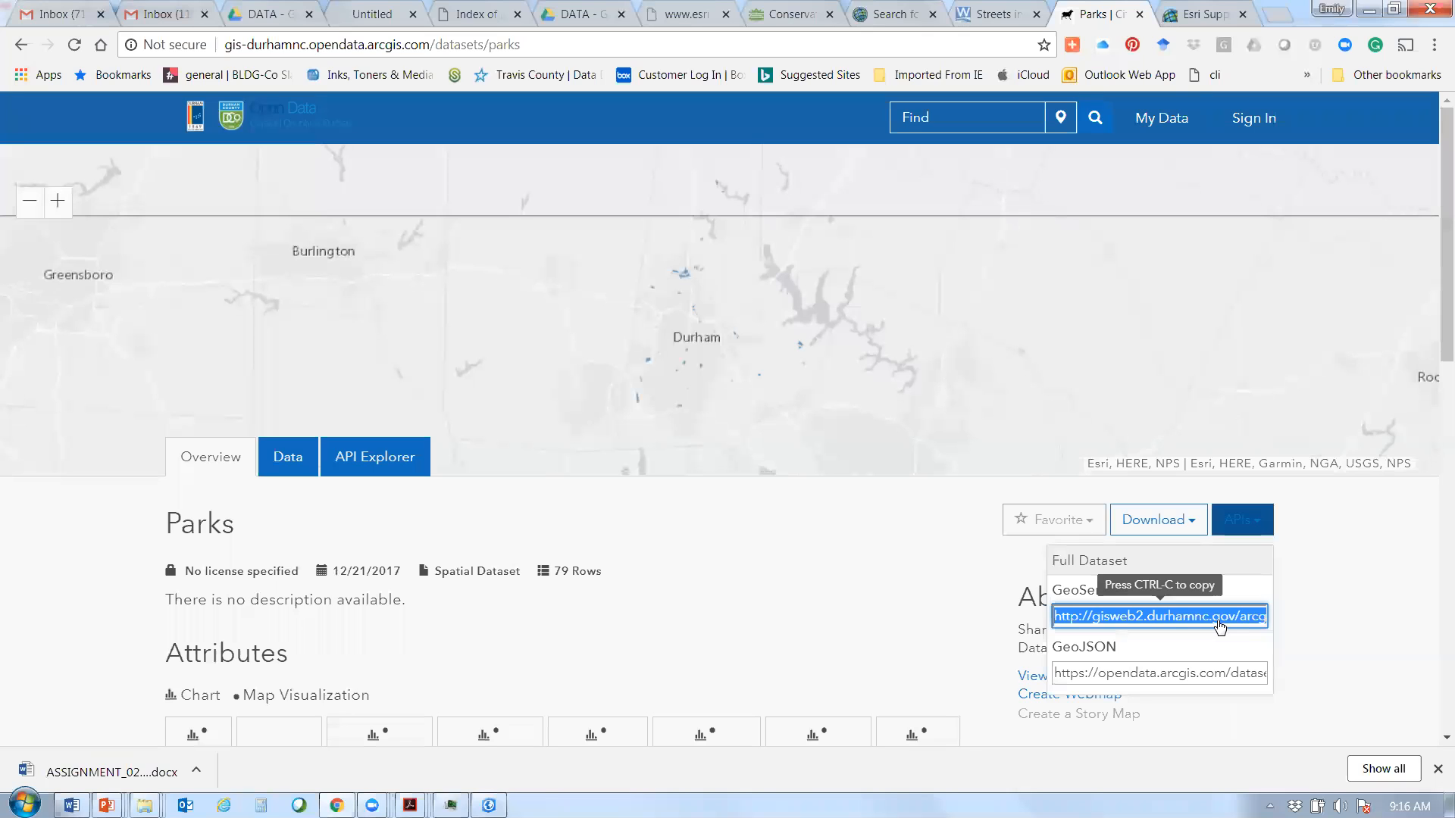
pyautogui.press('Tab')
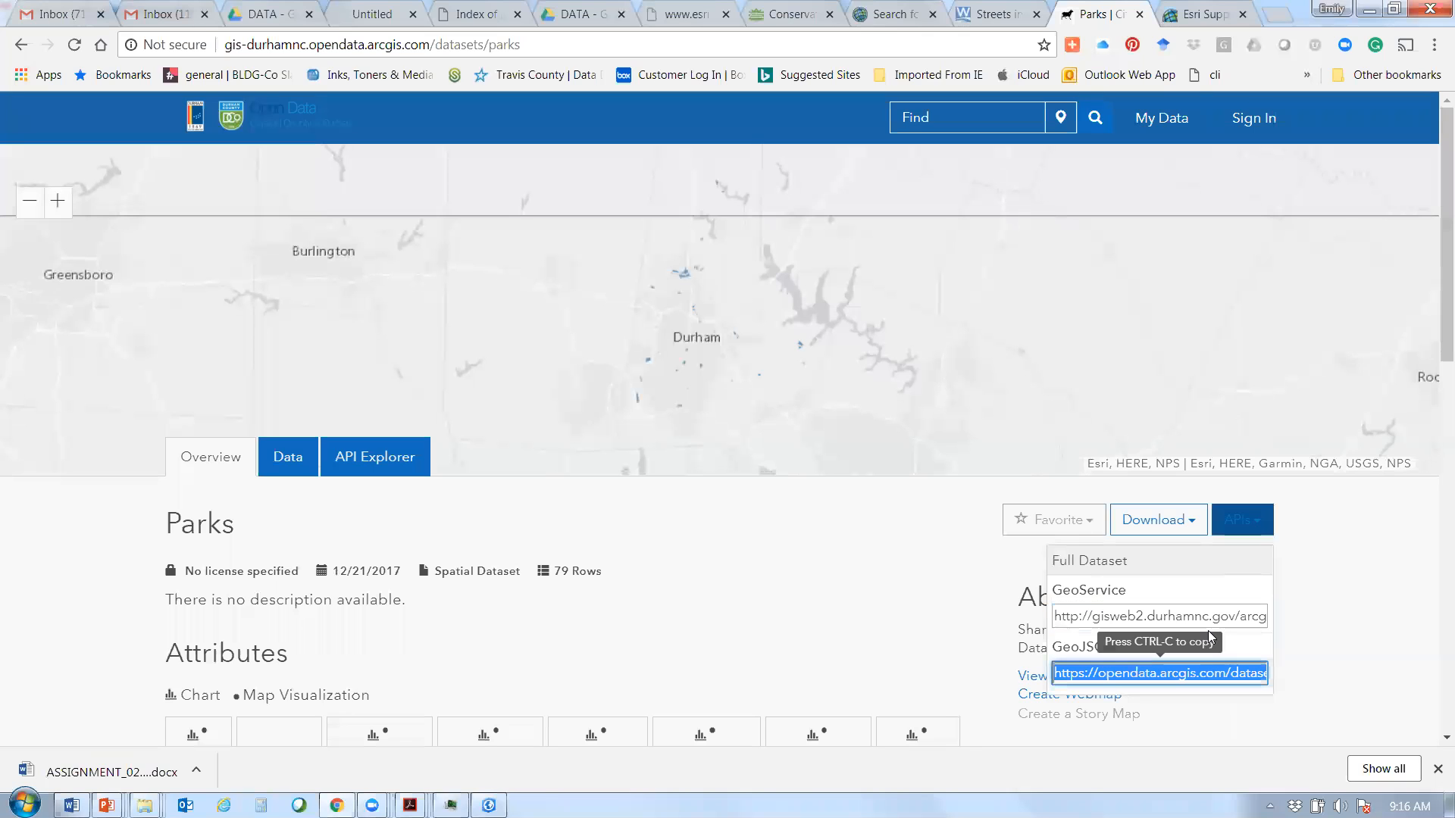
pyautogui.click(1213, 617)
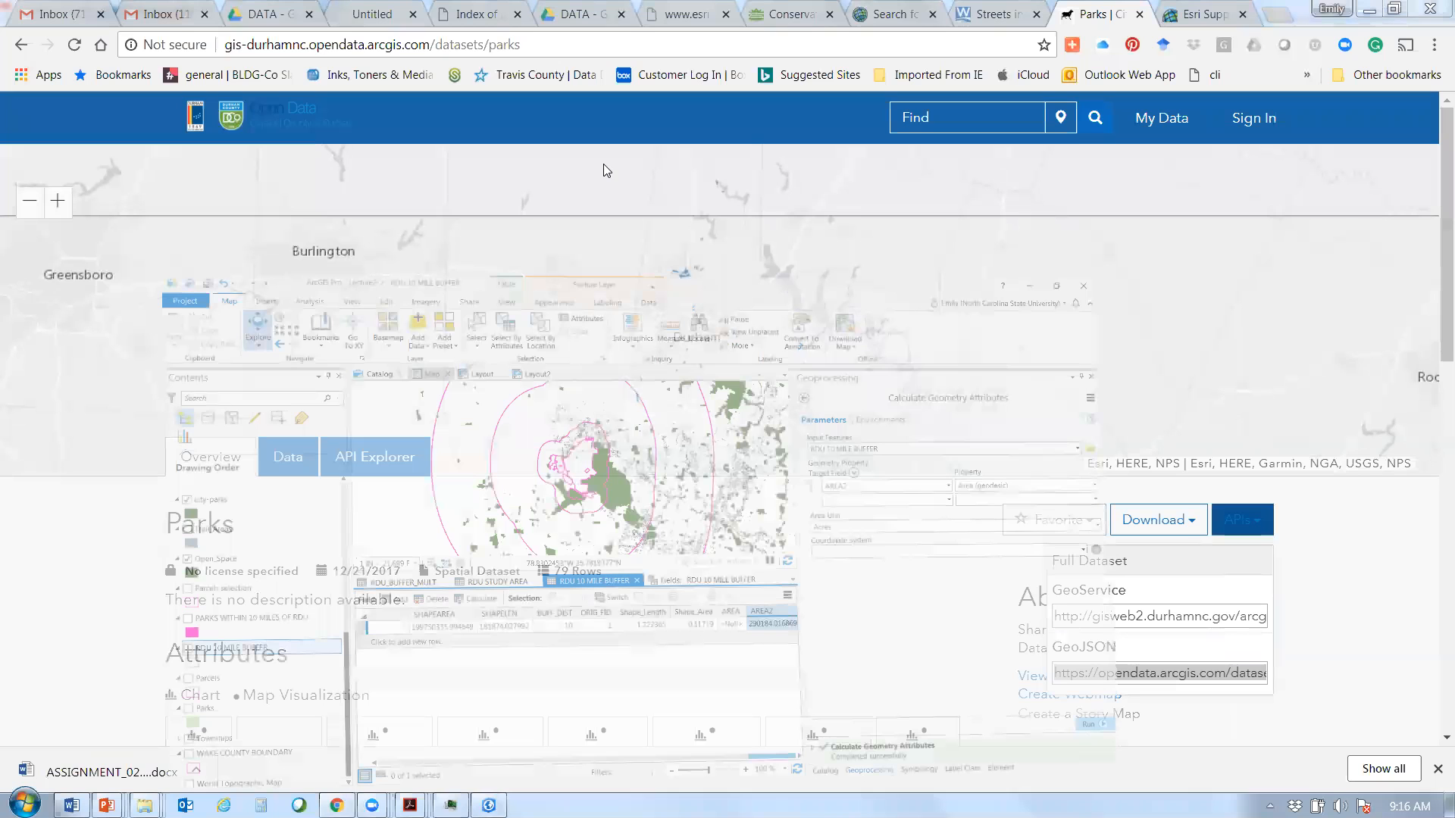
# - Return to ArcGIS Pro and try to add the Durham Parks data to the map from the copied GeoService URL
pyautogui.click(391, 112)
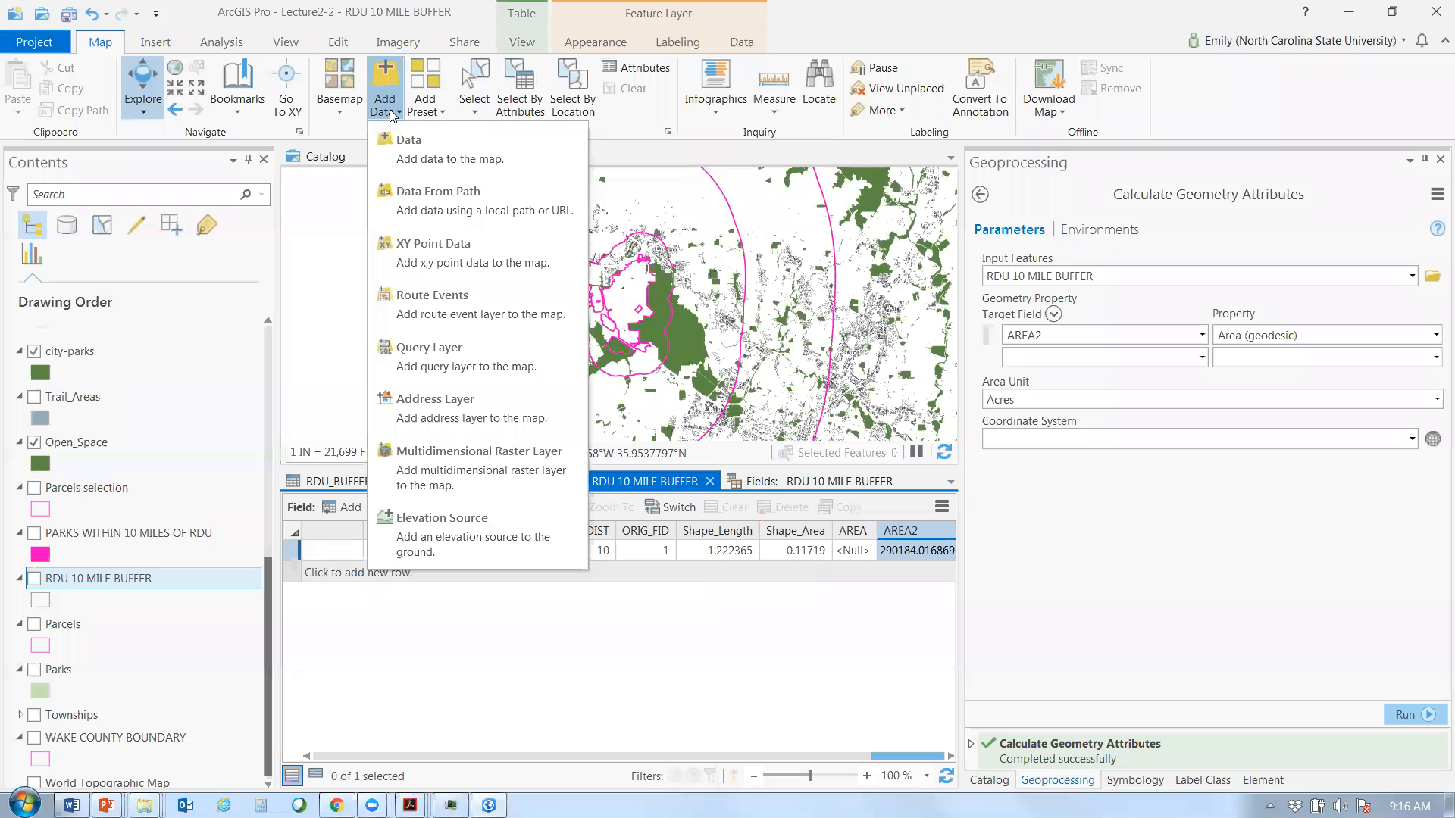
pyautogui.click(429, 194)
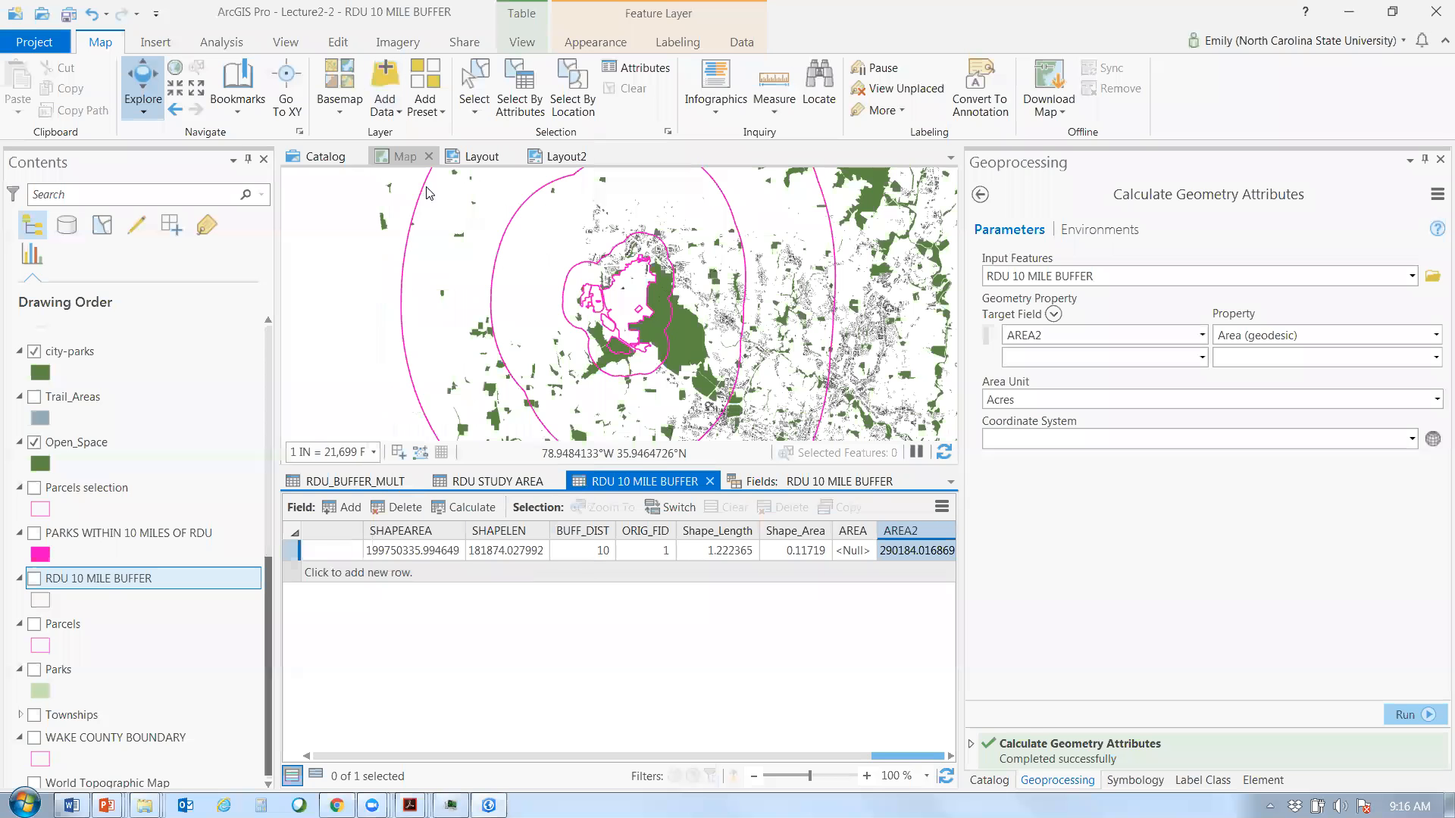
pyautogui.hotkey('ctrl', 'v')
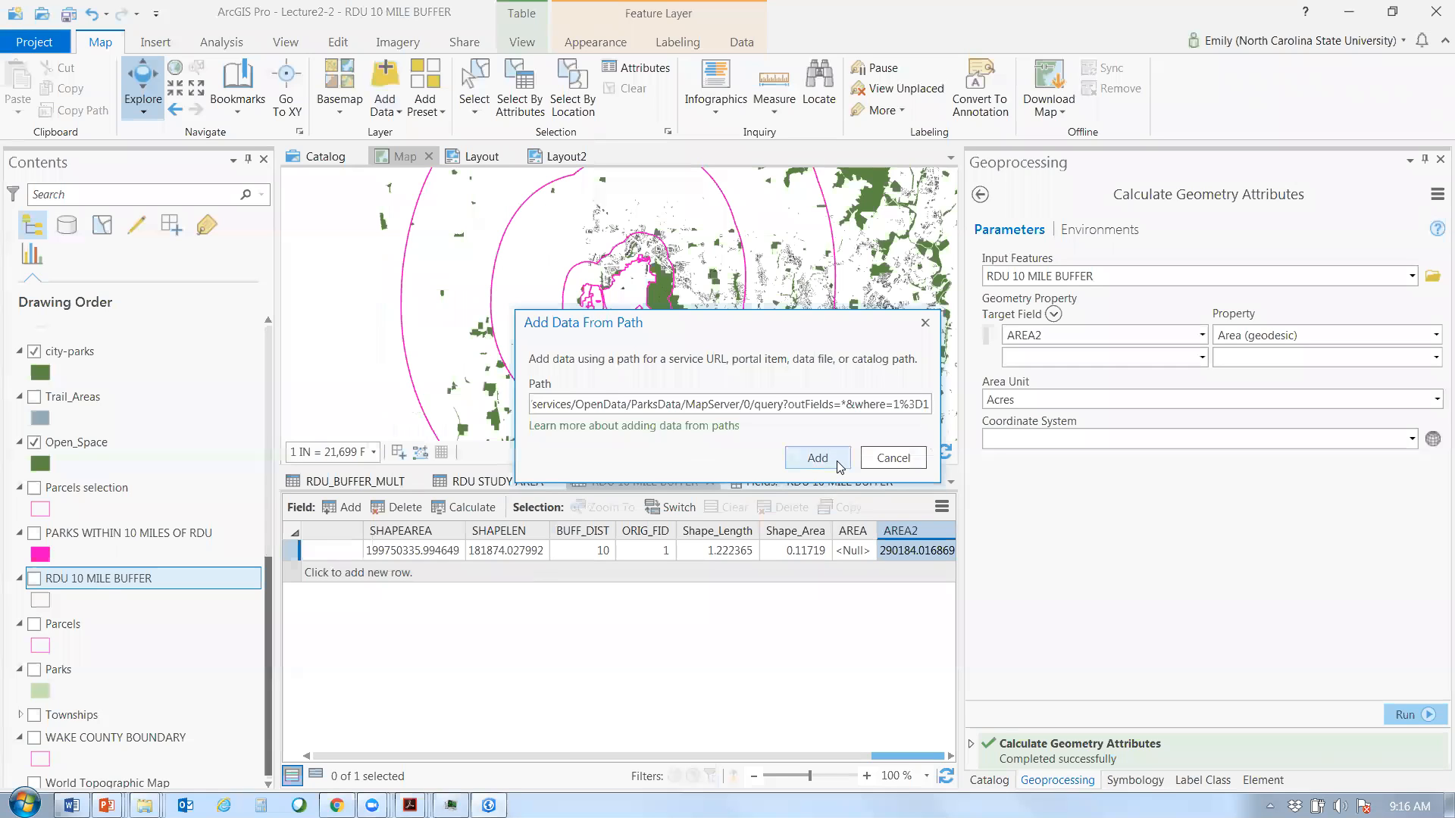
pyautogui.click(817, 458)
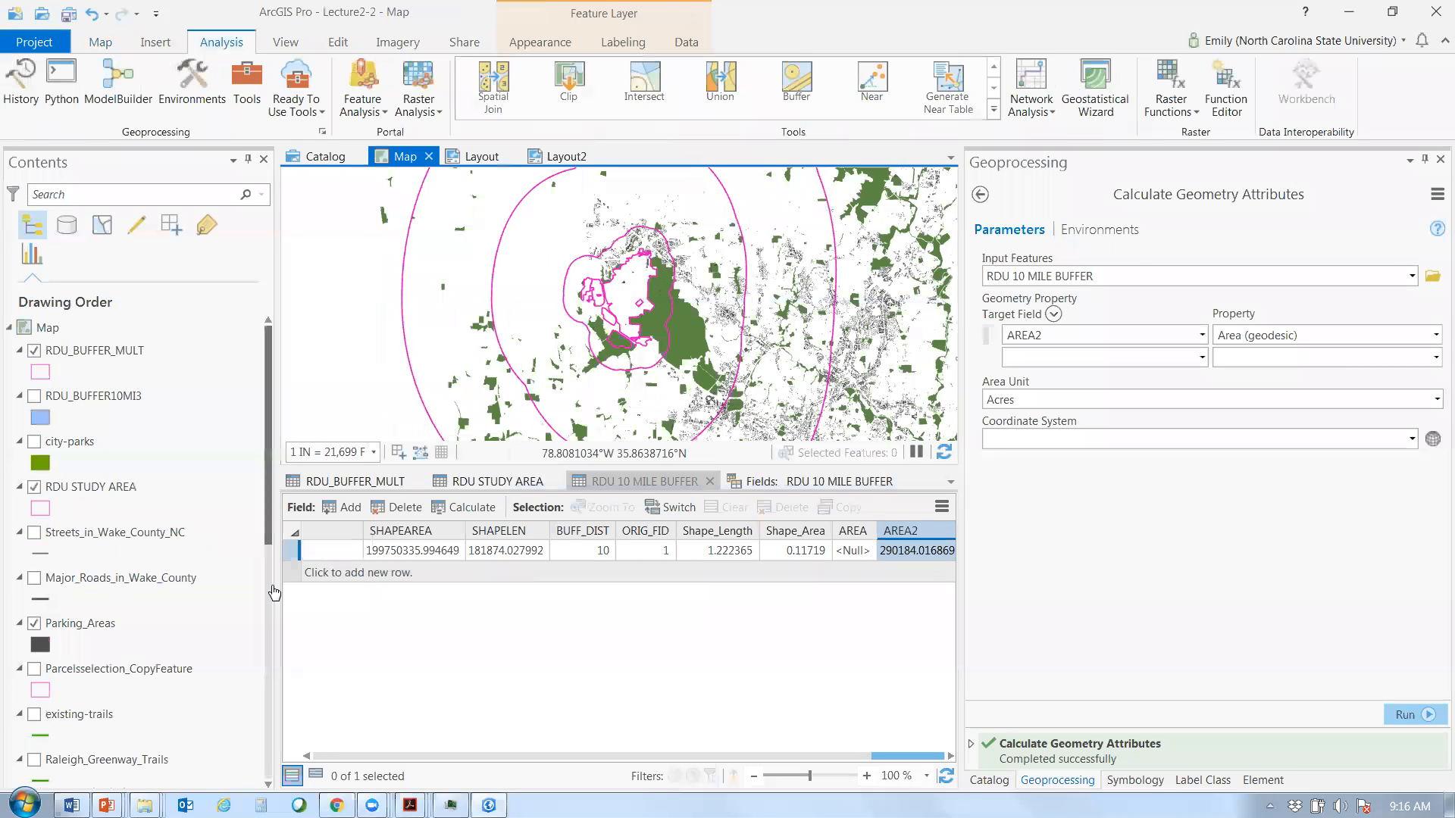
pyautogui.moveTo(620, 242); pyautogui.dragTo(618, 292)
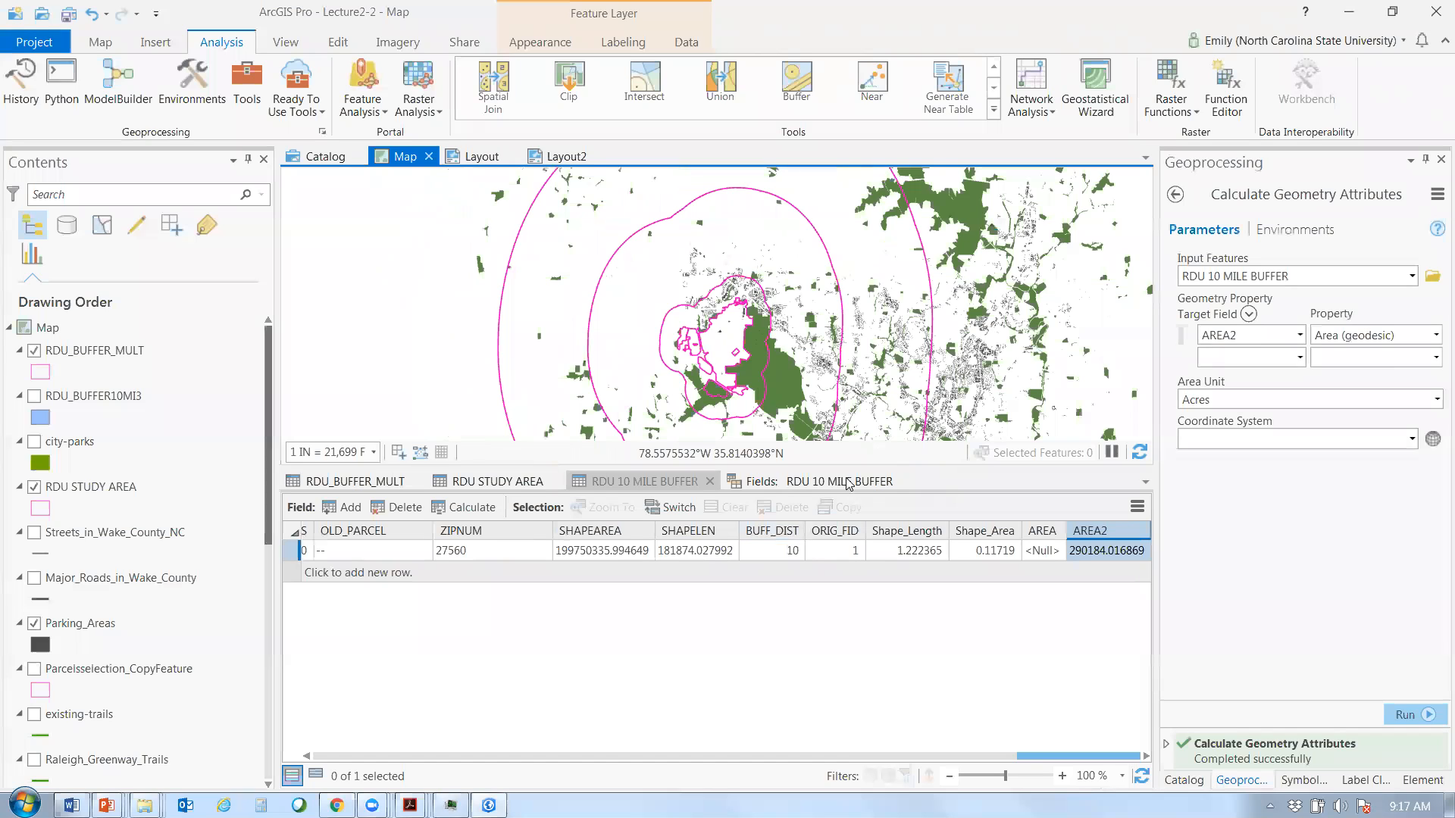
pyautogui.click(1145, 484)
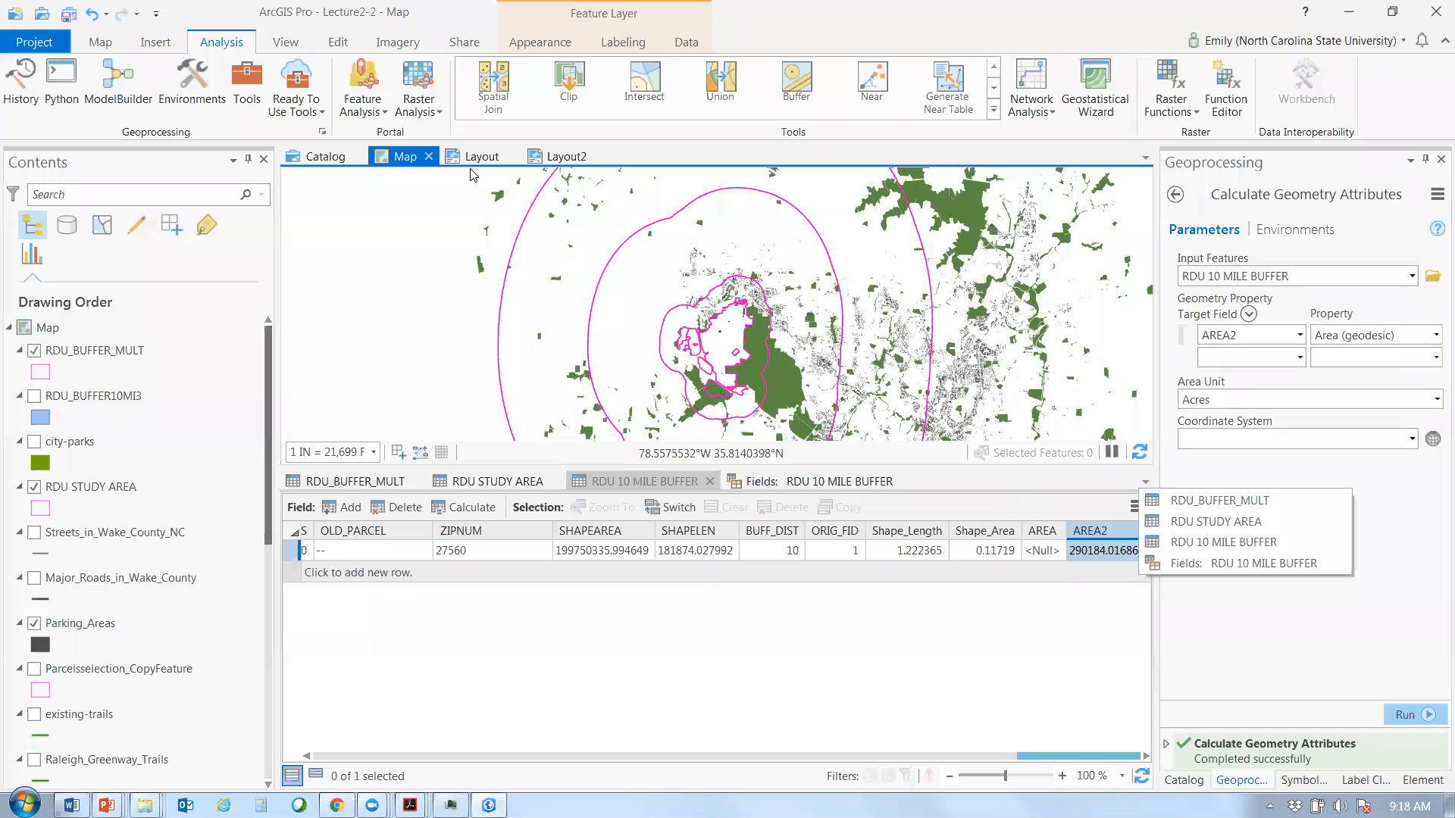
# - Open the first layout, close all open attribute tables and field views, and fit the whole page in view
pyautogui.click(497, 162)
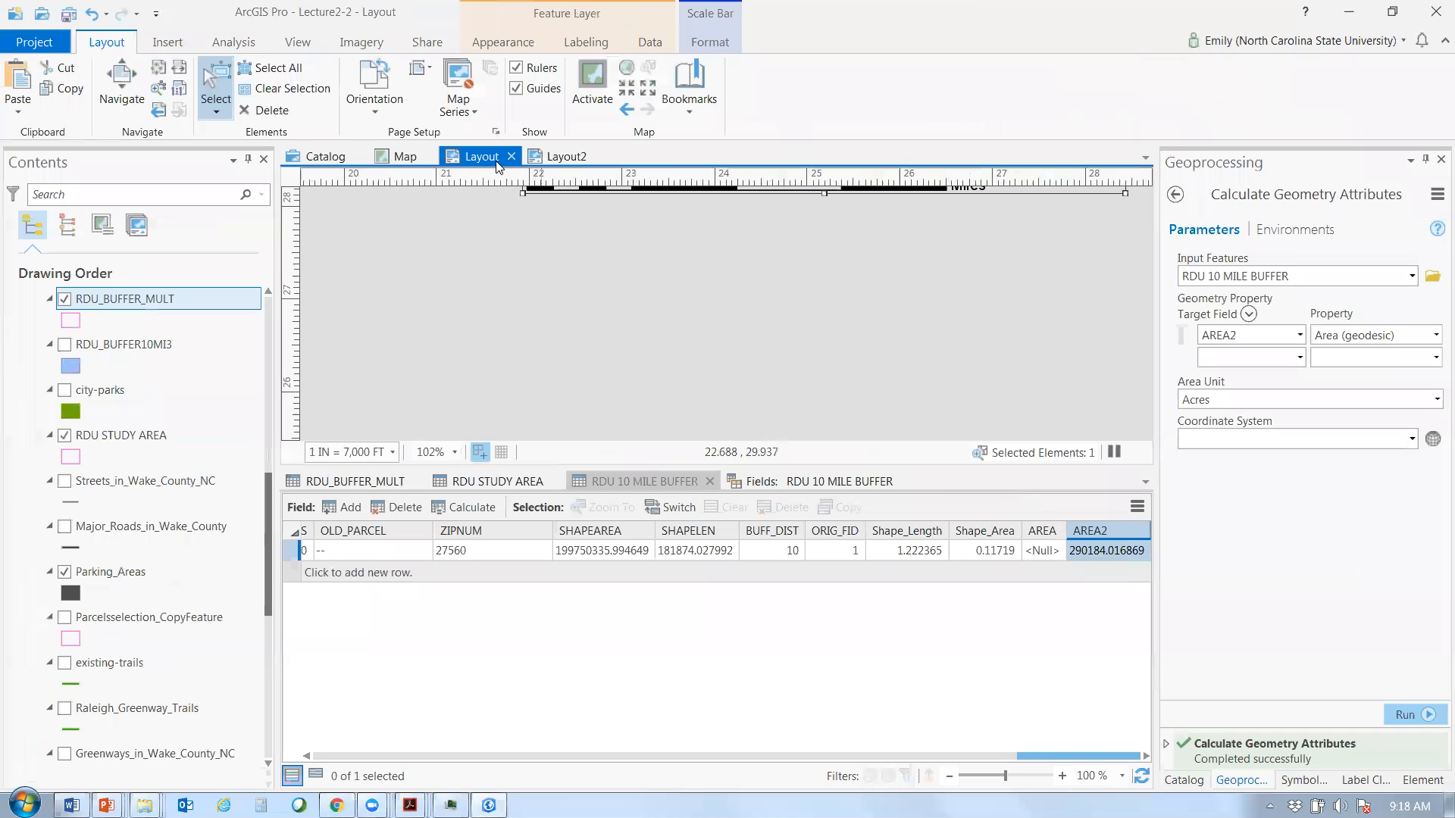
pyautogui.click(621, 333)
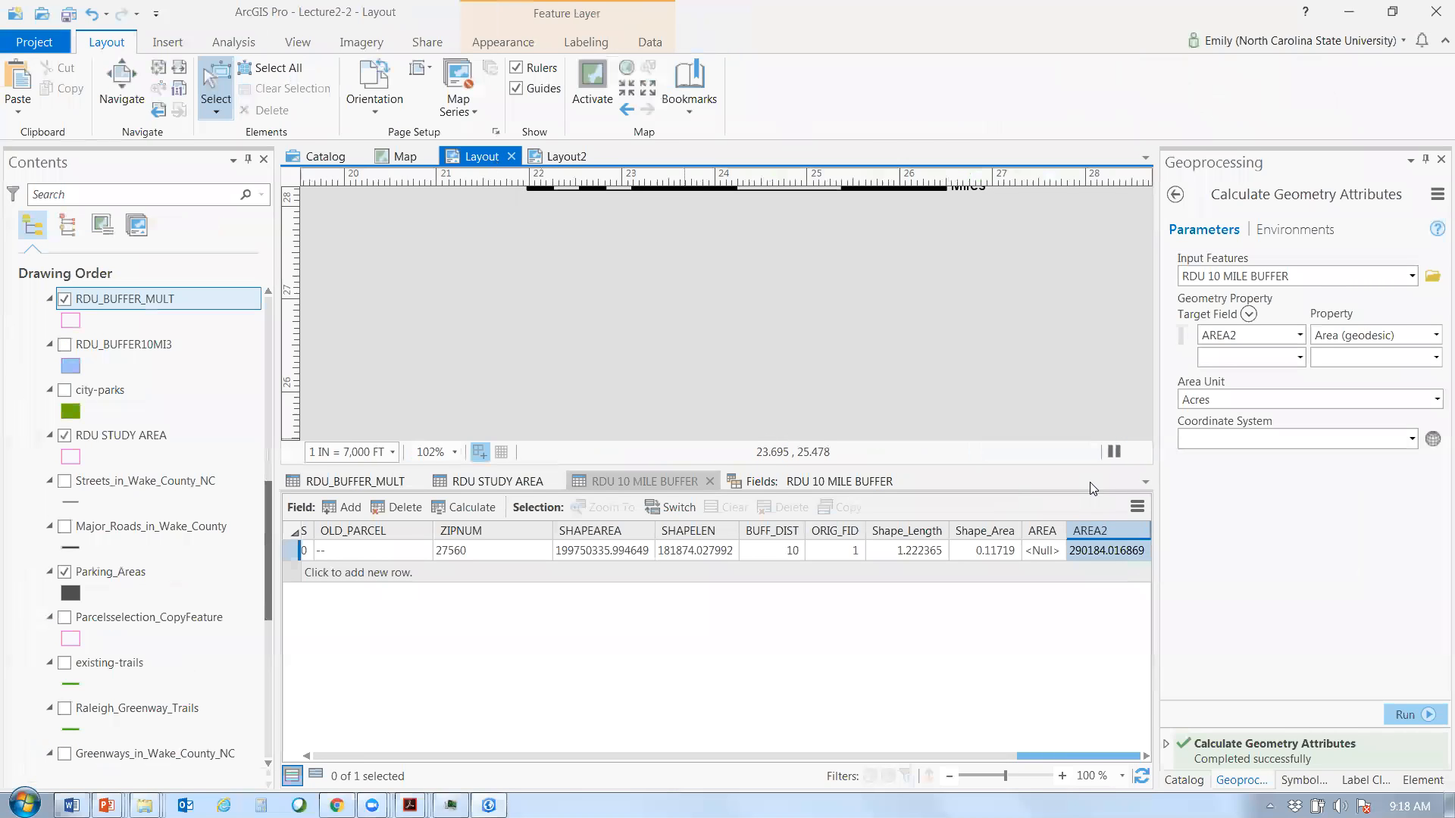
pyautogui.click(1145, 483)
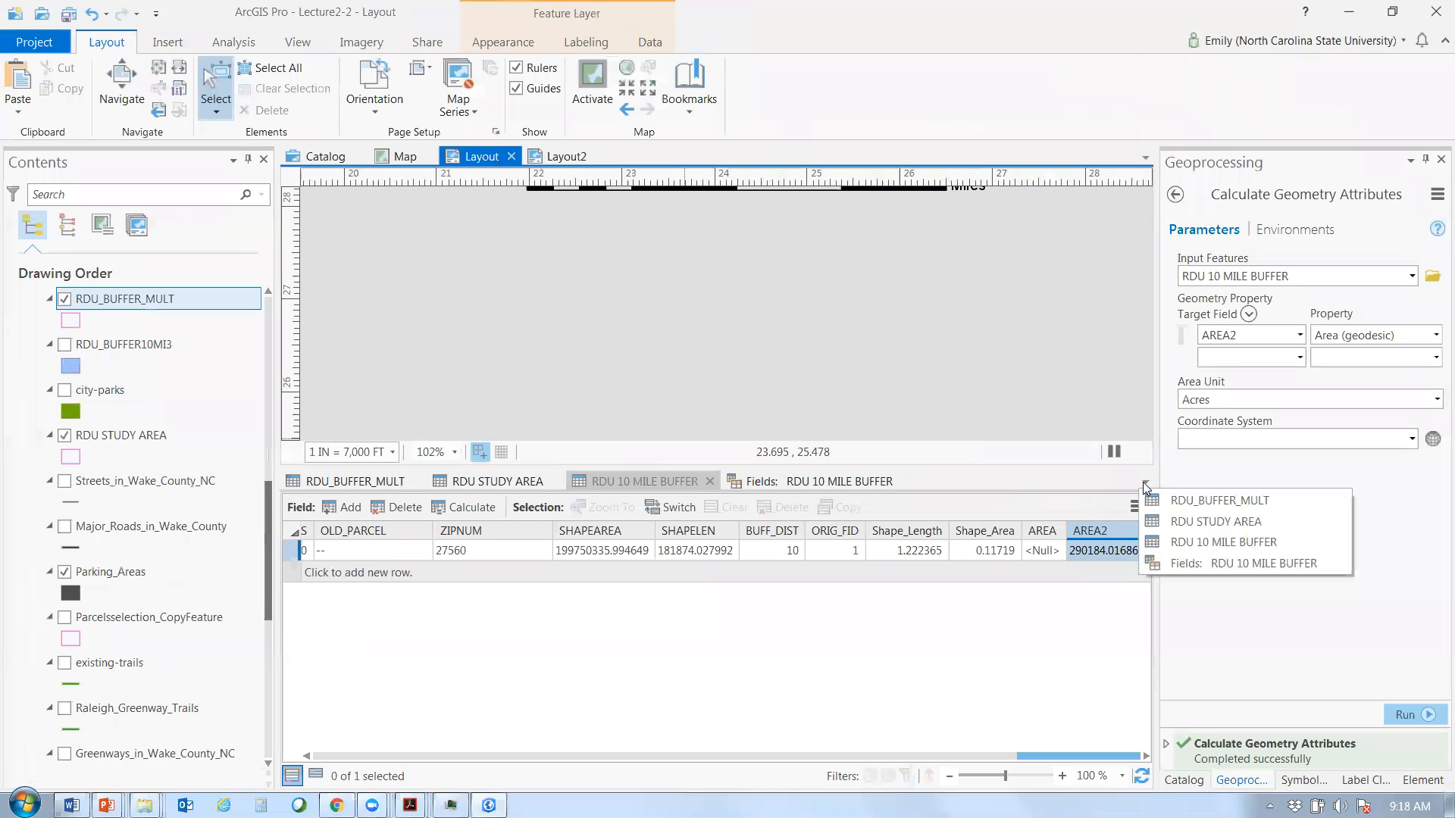
pyautogui.click(1143, 482)
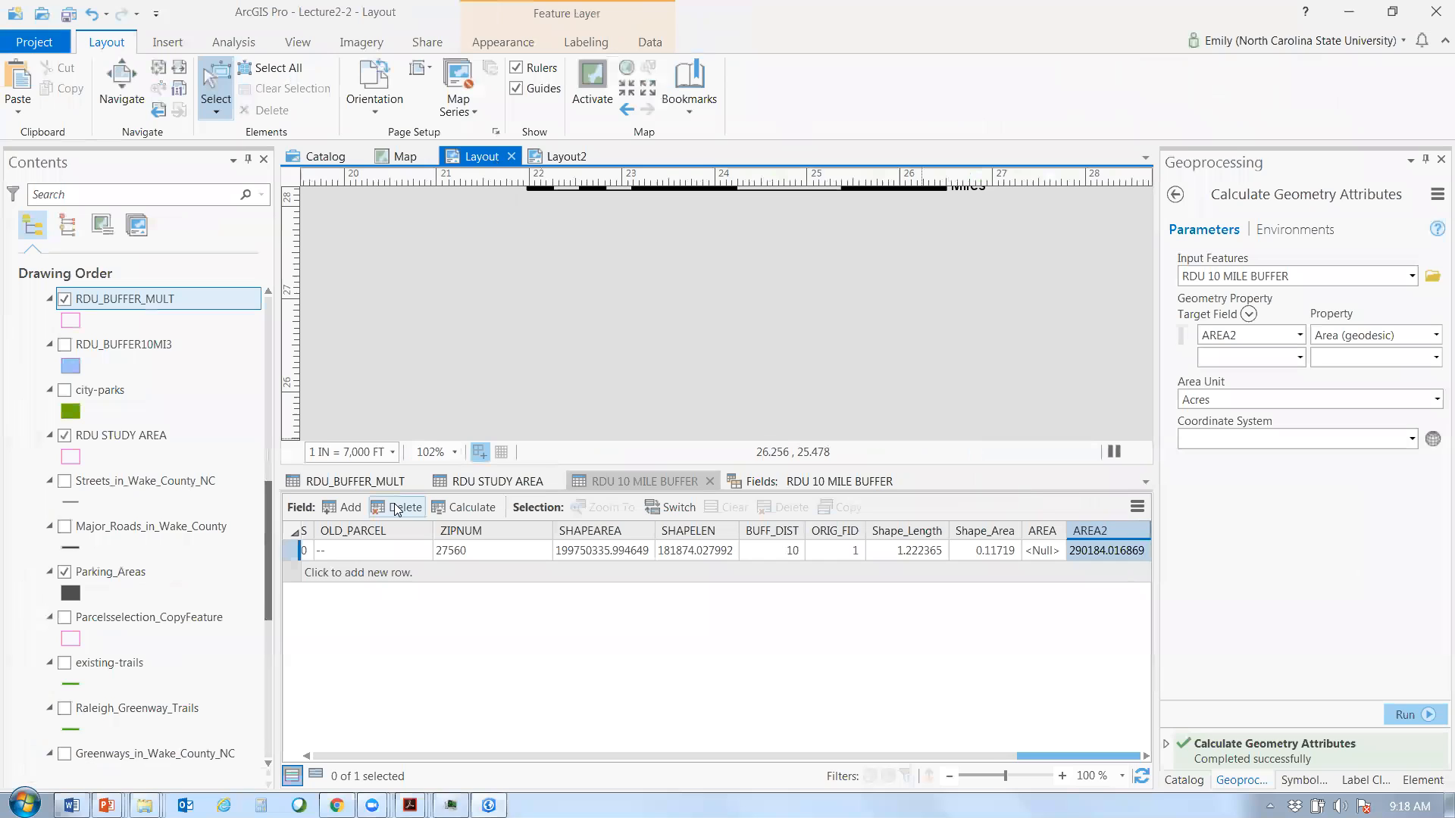
pyautogui.click(905, 482)
pyautogui.click(710, 482)
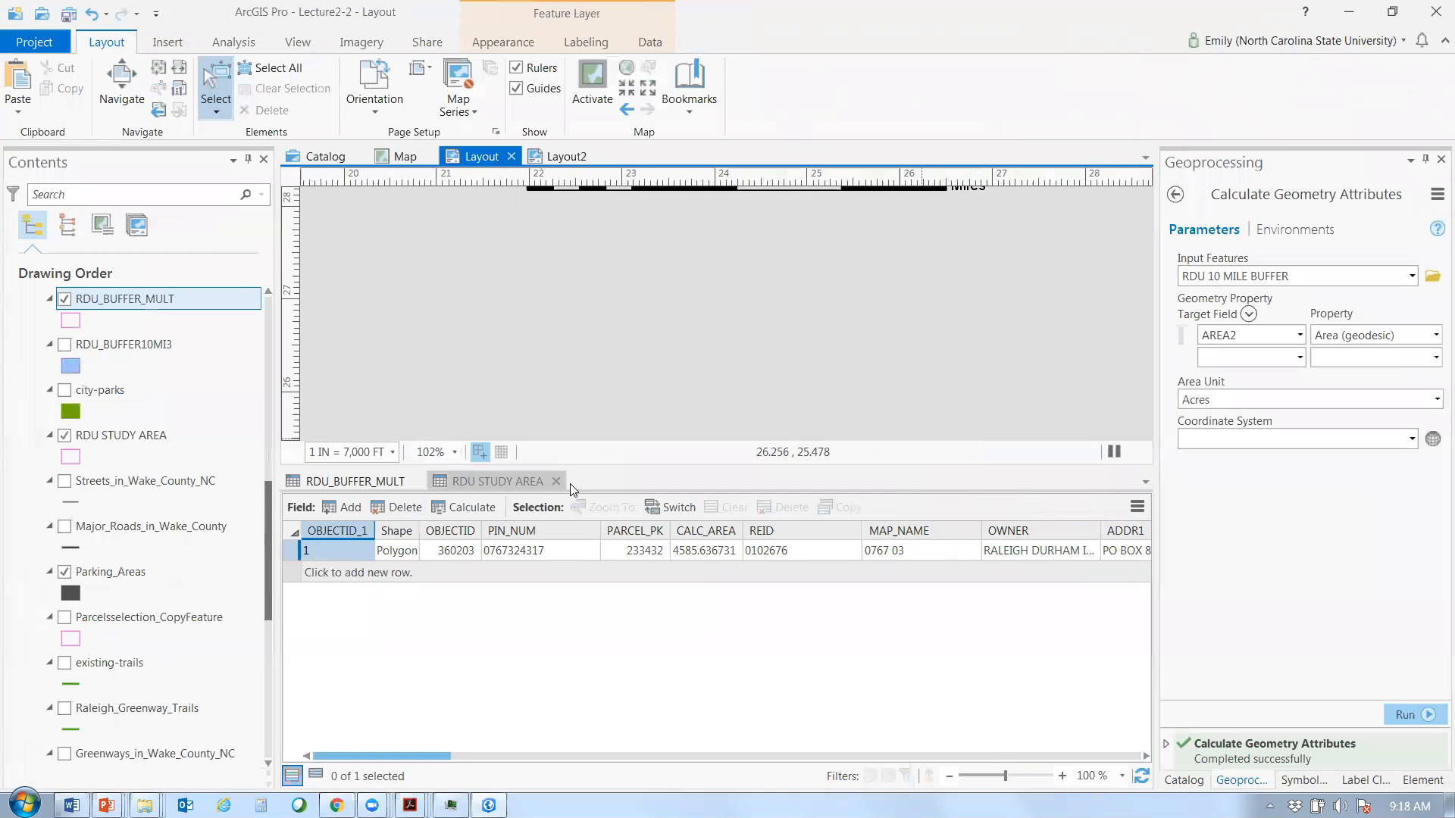
pyautogui.click(565, 482)
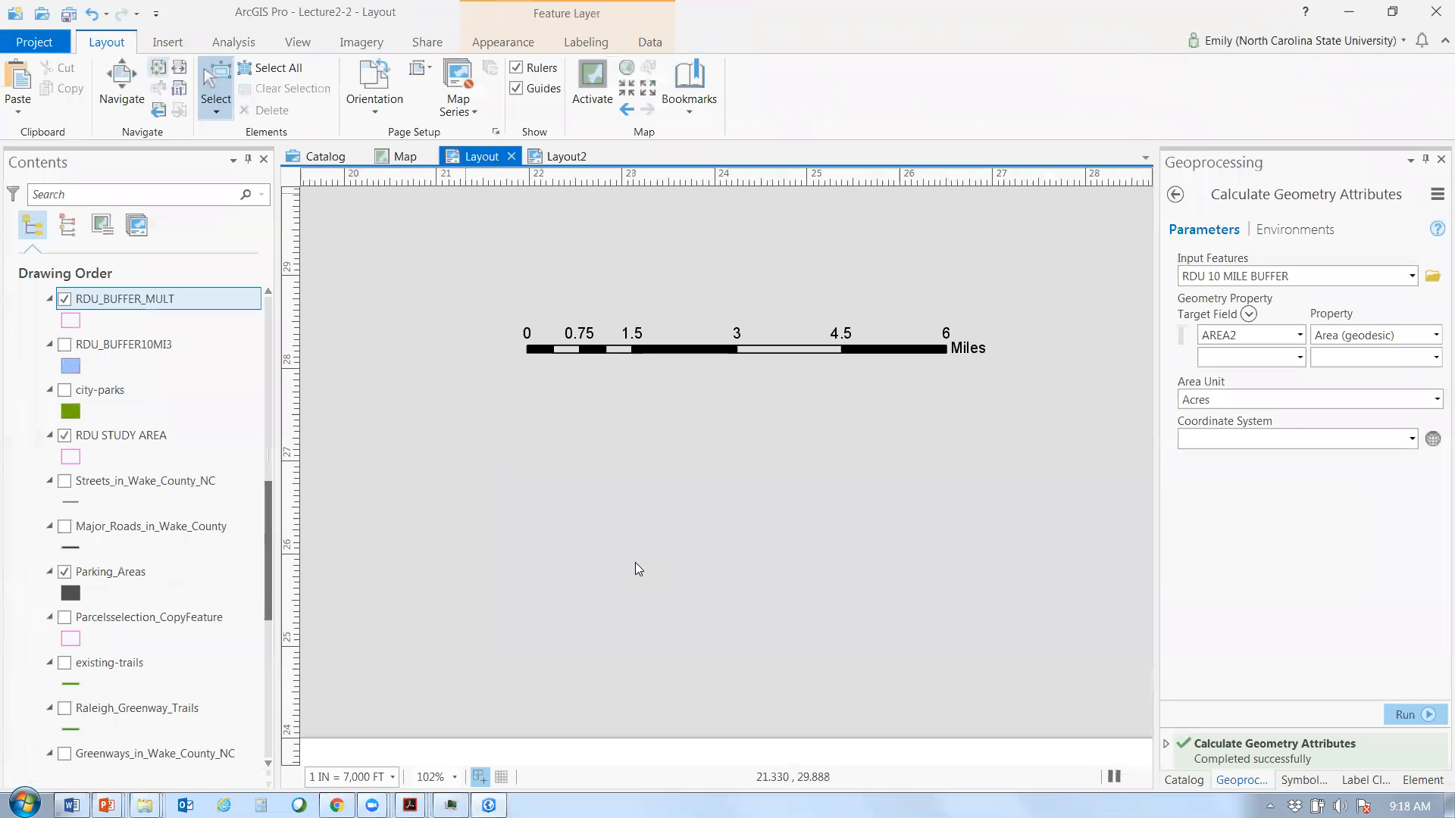
pyautogui.click(159, 70)
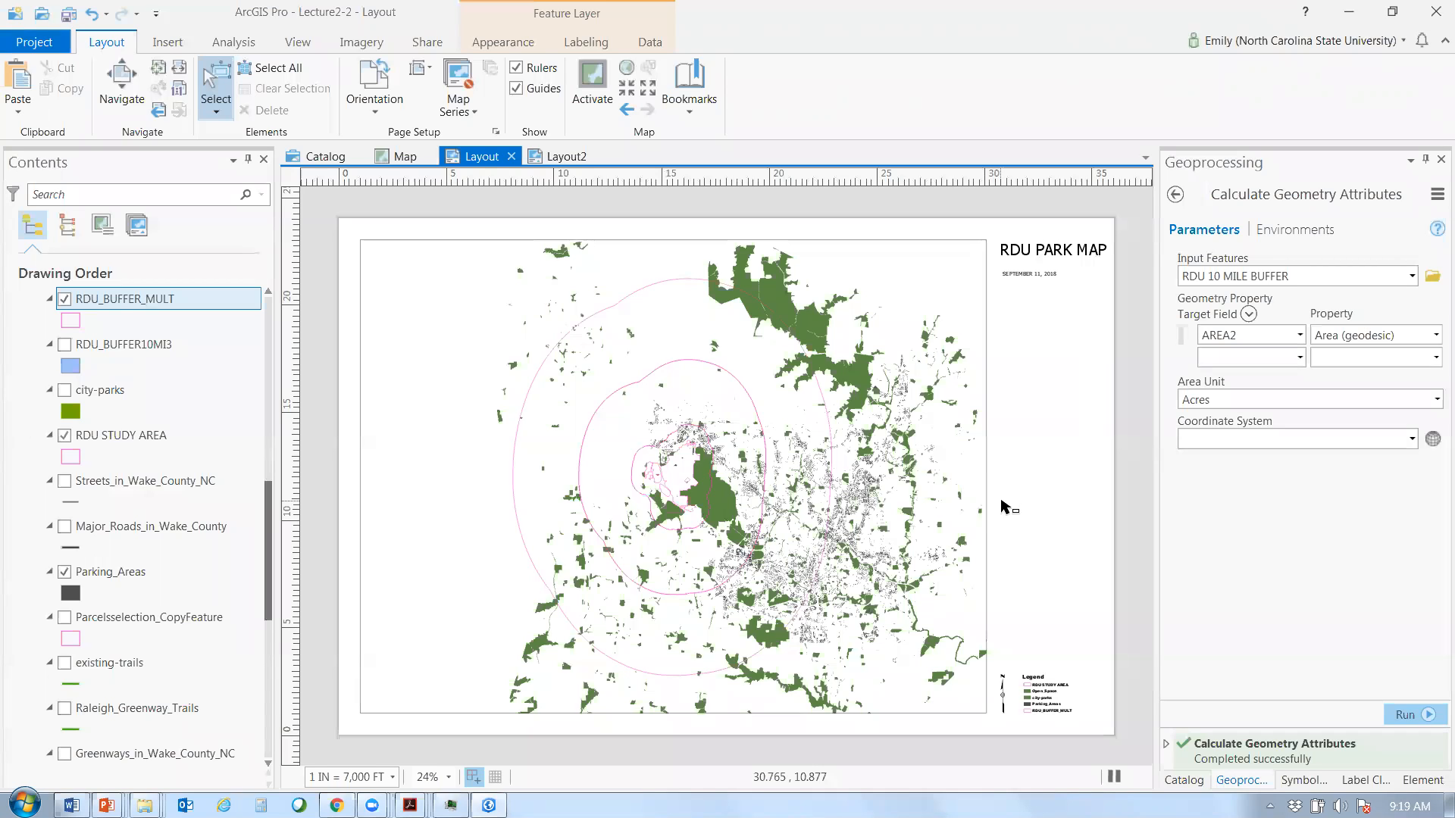
pyautogui.click(1080, 258)
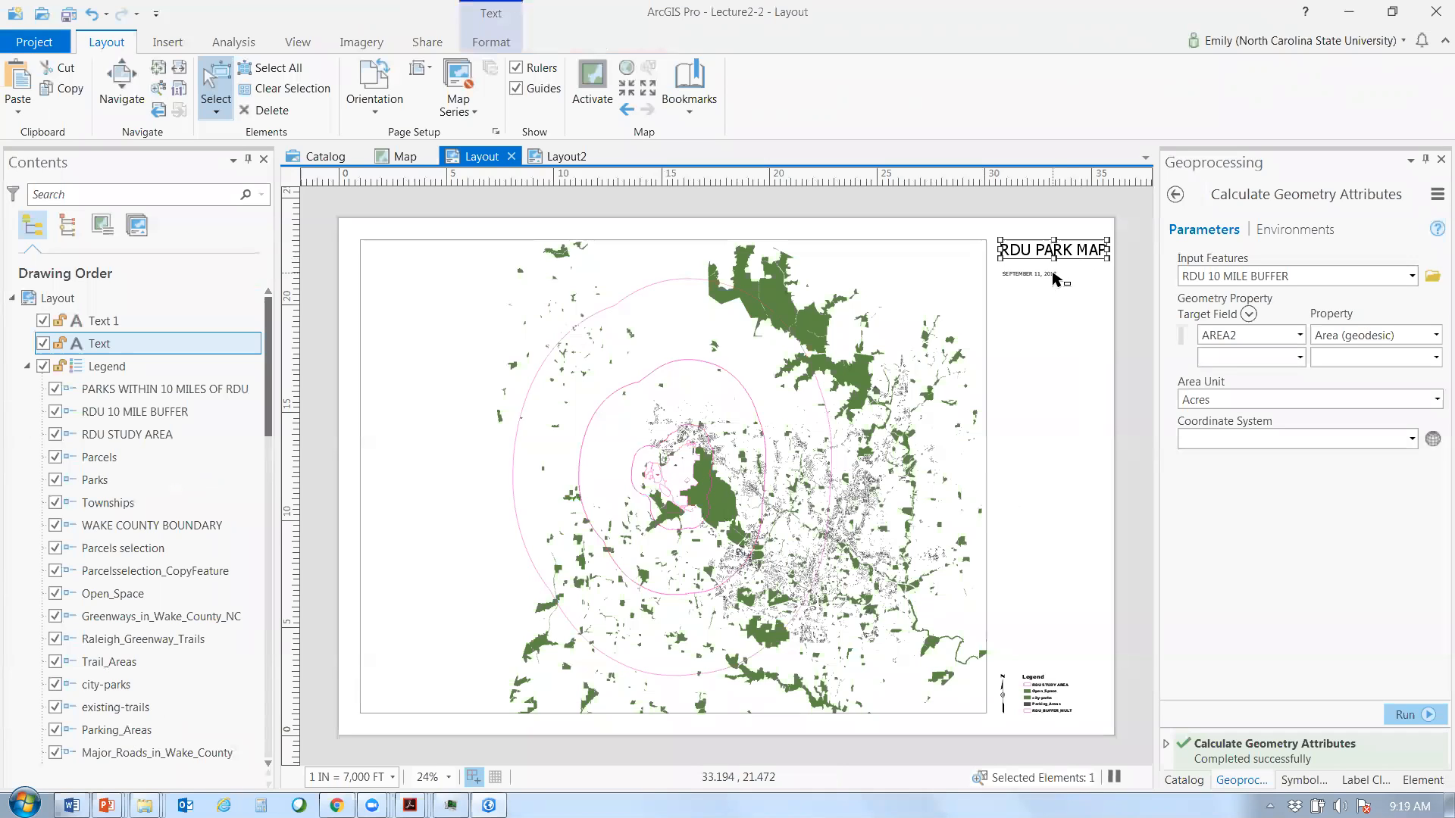
pyautogui.keyDown('shift'); pyautogui.click(1053, 277); pyautogui.keyUp('shift')
pyautogui.keyDown('shift'); pyautogui.click(947, 424); pyautogui.keyUp('shift')
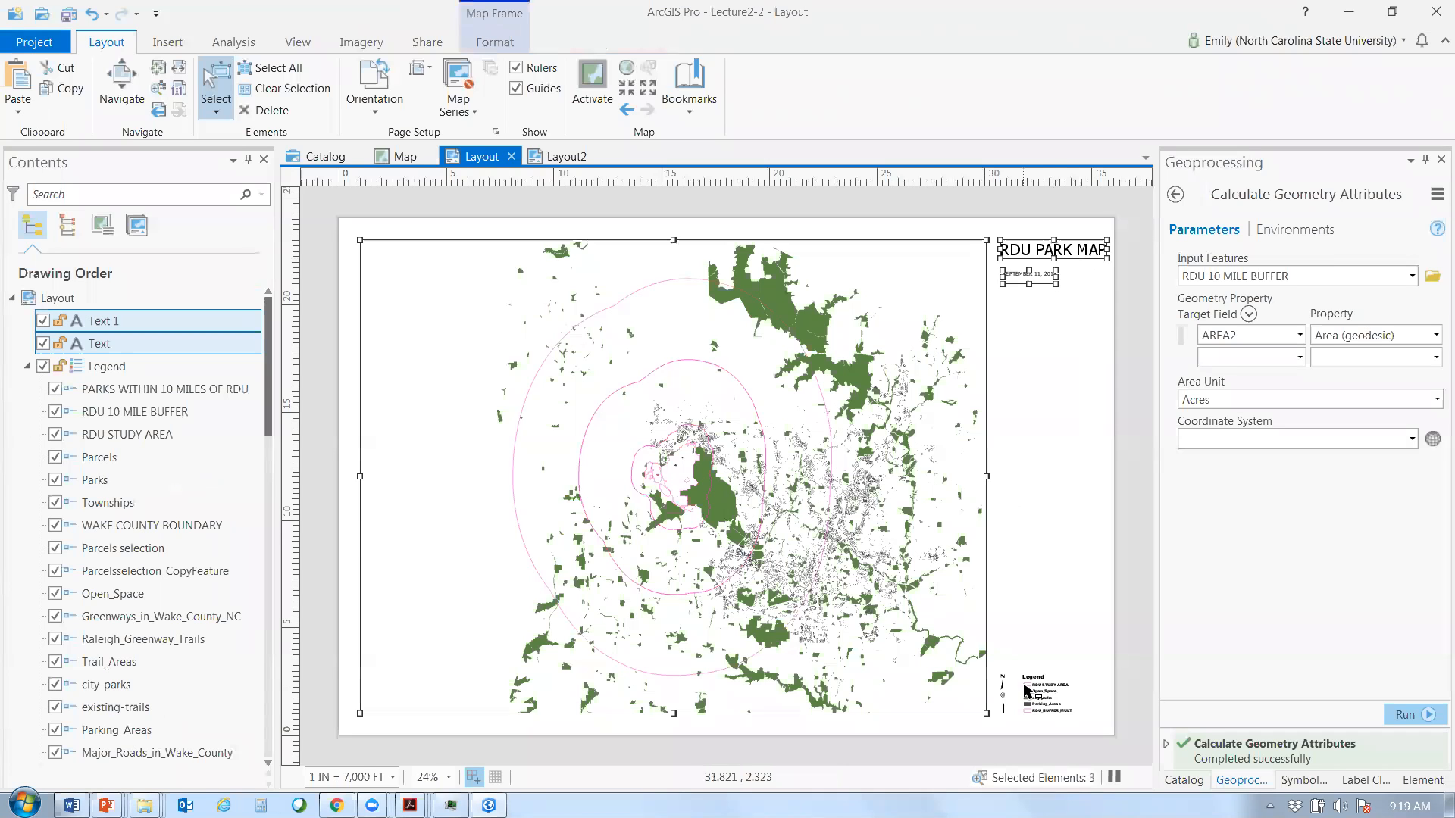
pyautogui.click(1028, 265)
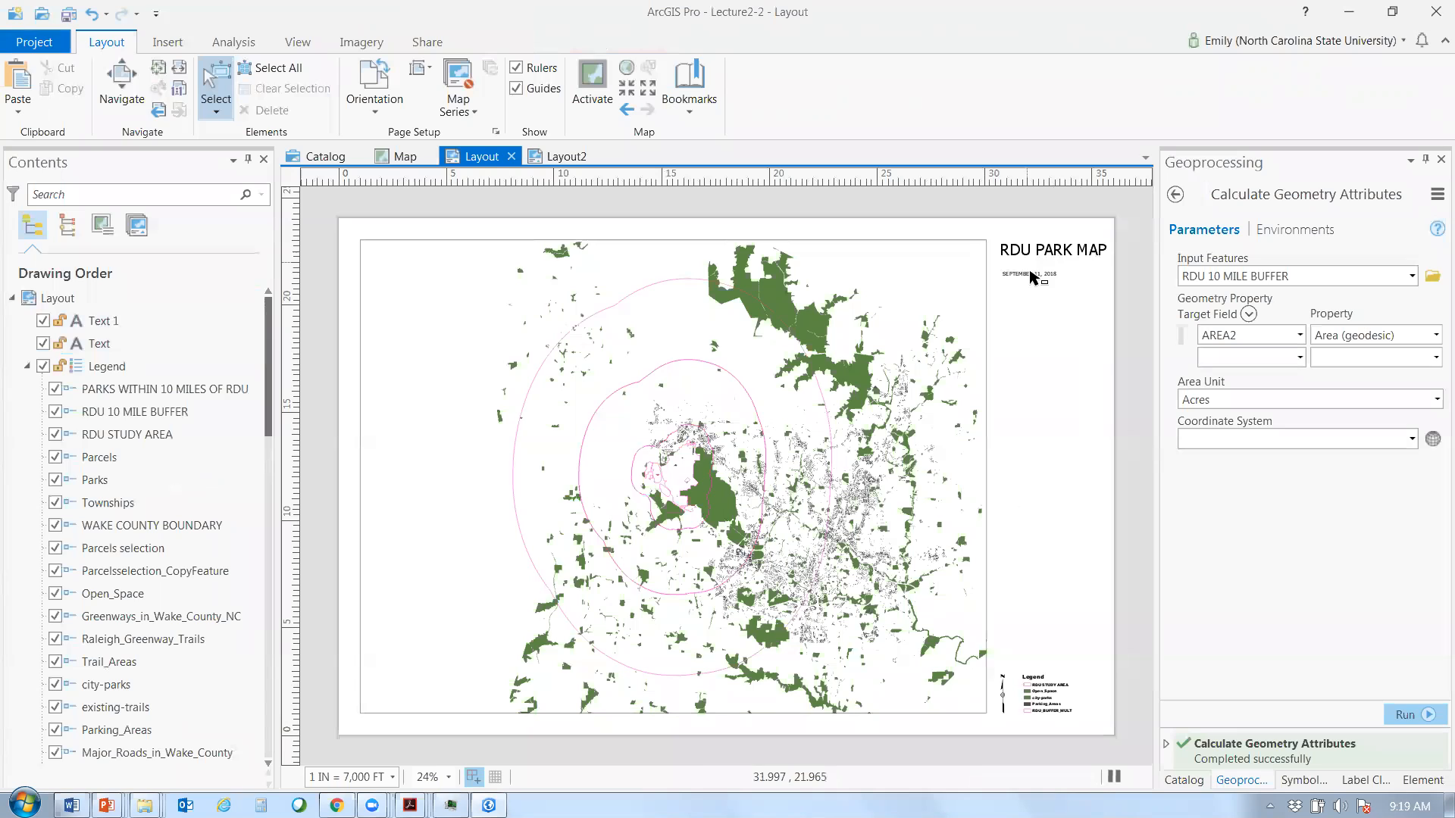
pyautogui.keyDown('shift'); pyautogui.click(1029, 278); pyautogui.keyUp('shift')
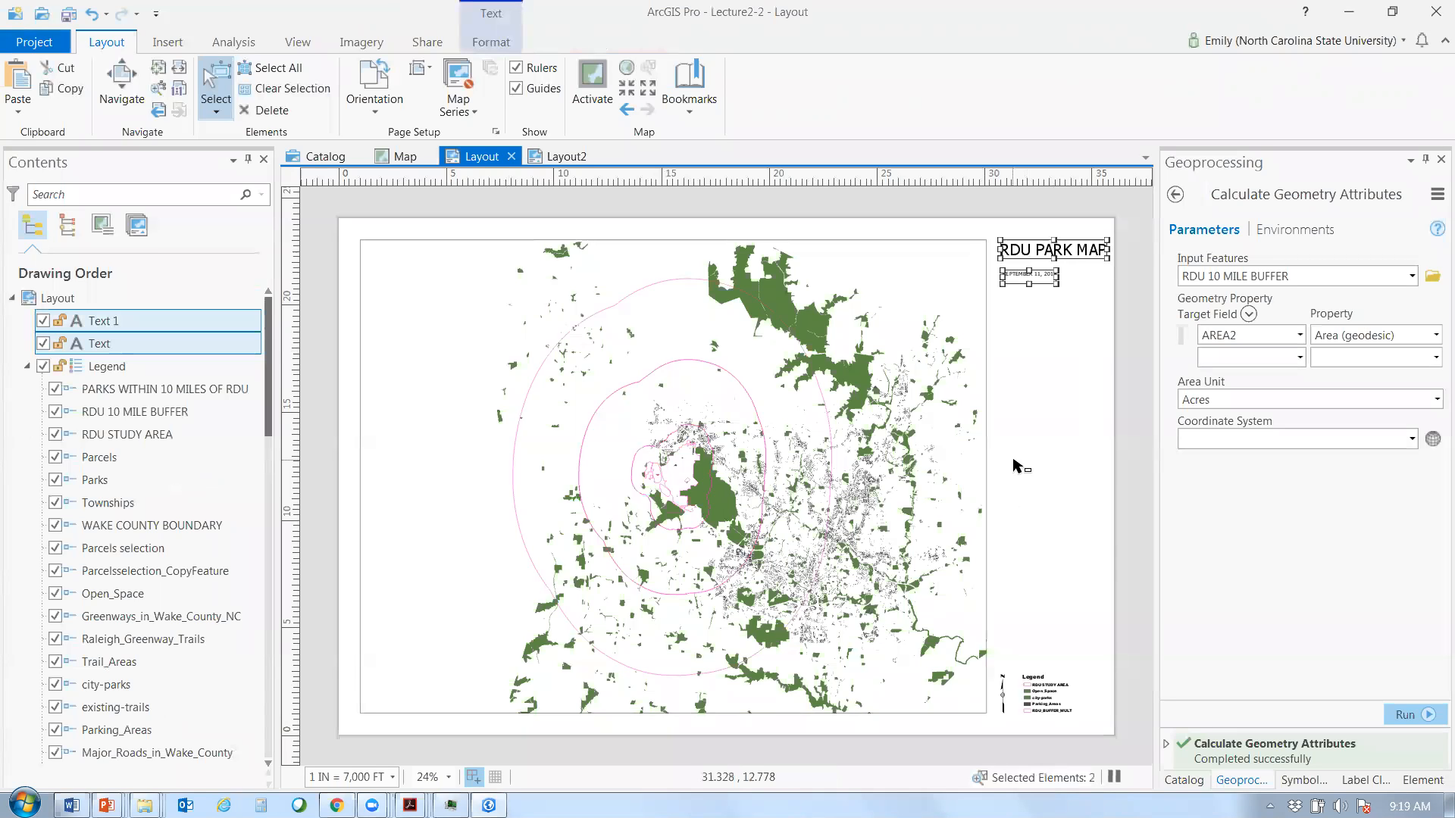
# - Add a vertical guide at 30.00 along the map frame's right edge in the layout
pyautogui.rightClick(988, 179)
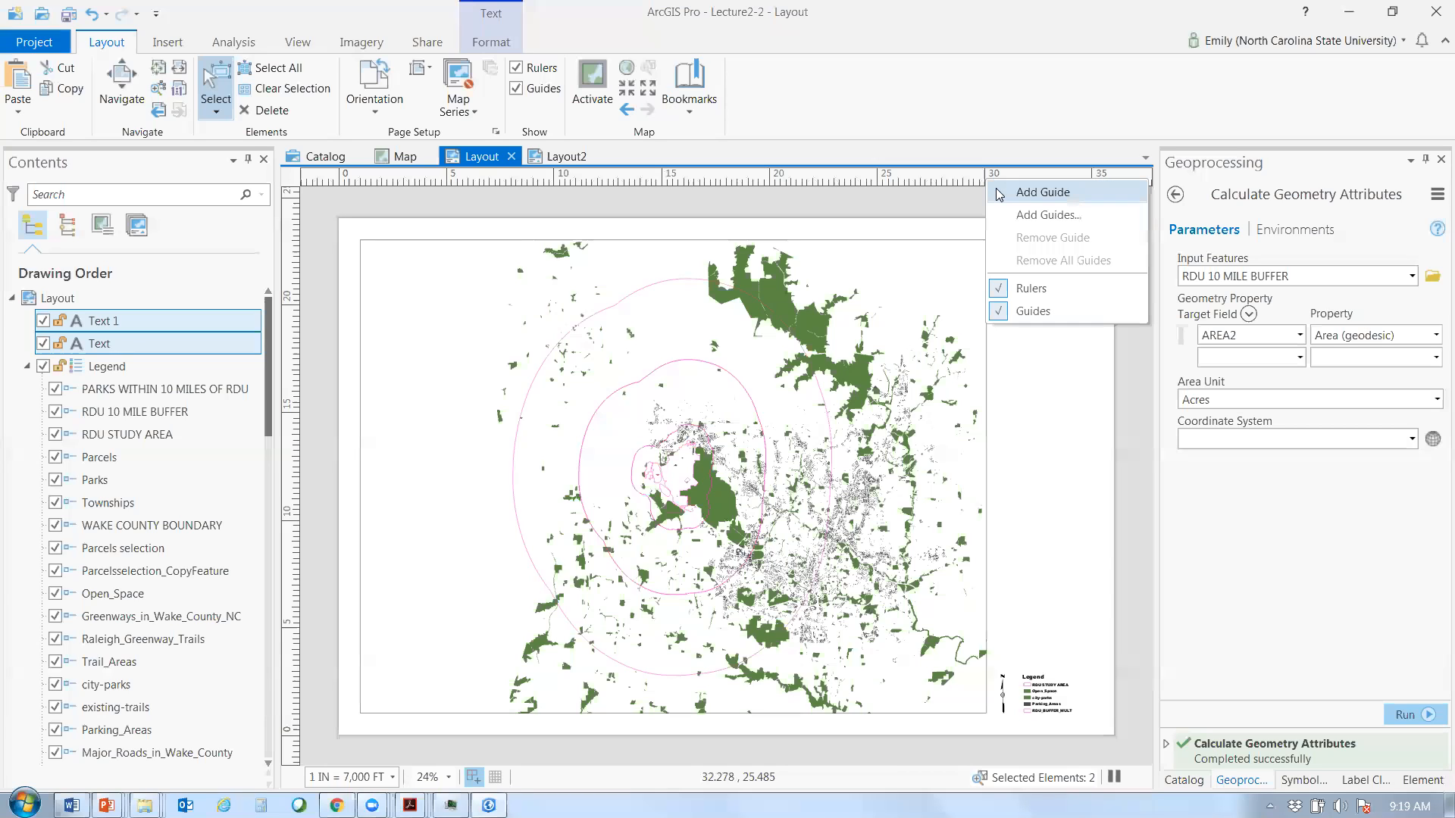
pyautogui.click(998, 193)
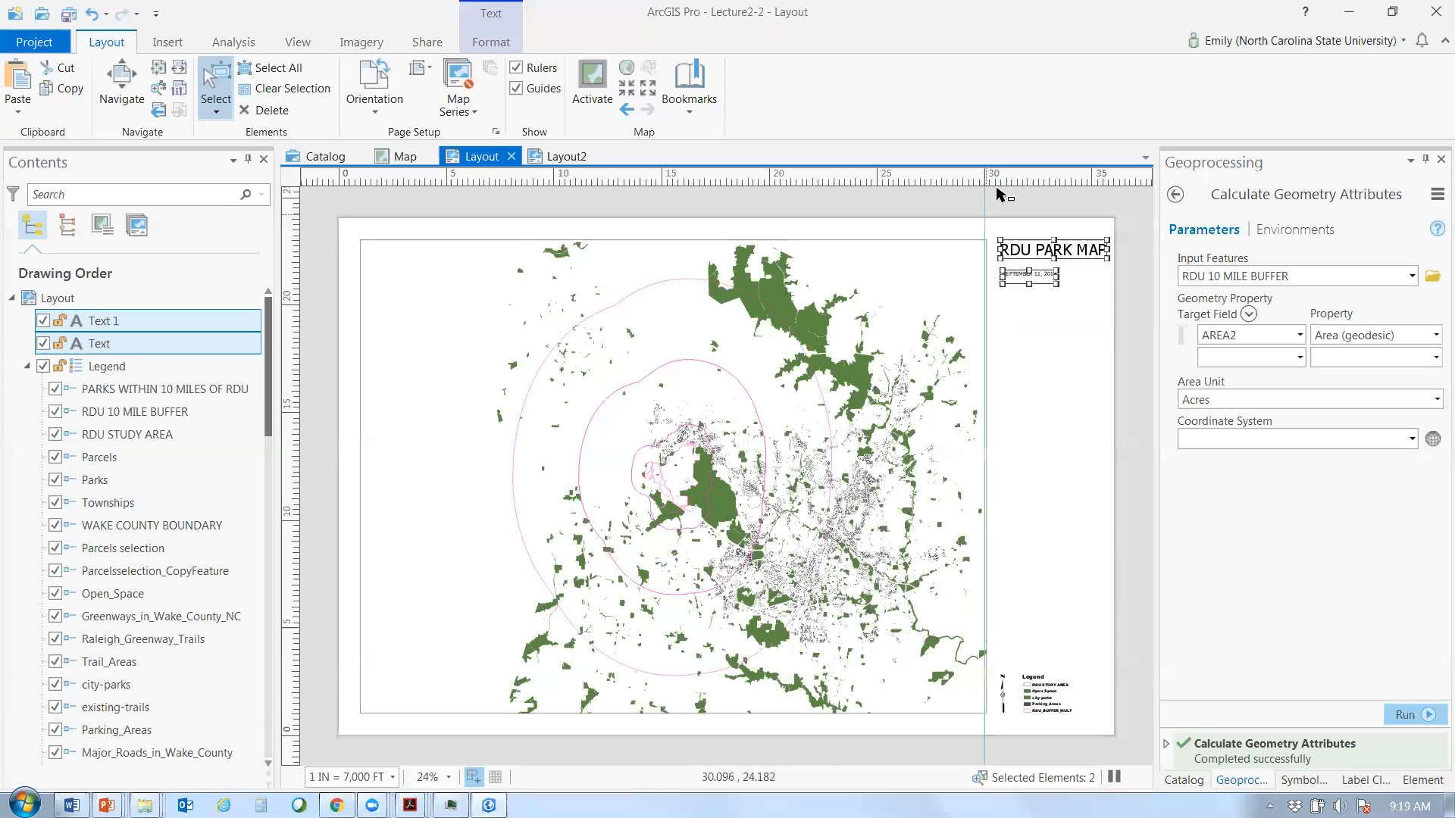
pyautogui.click(988, 220)
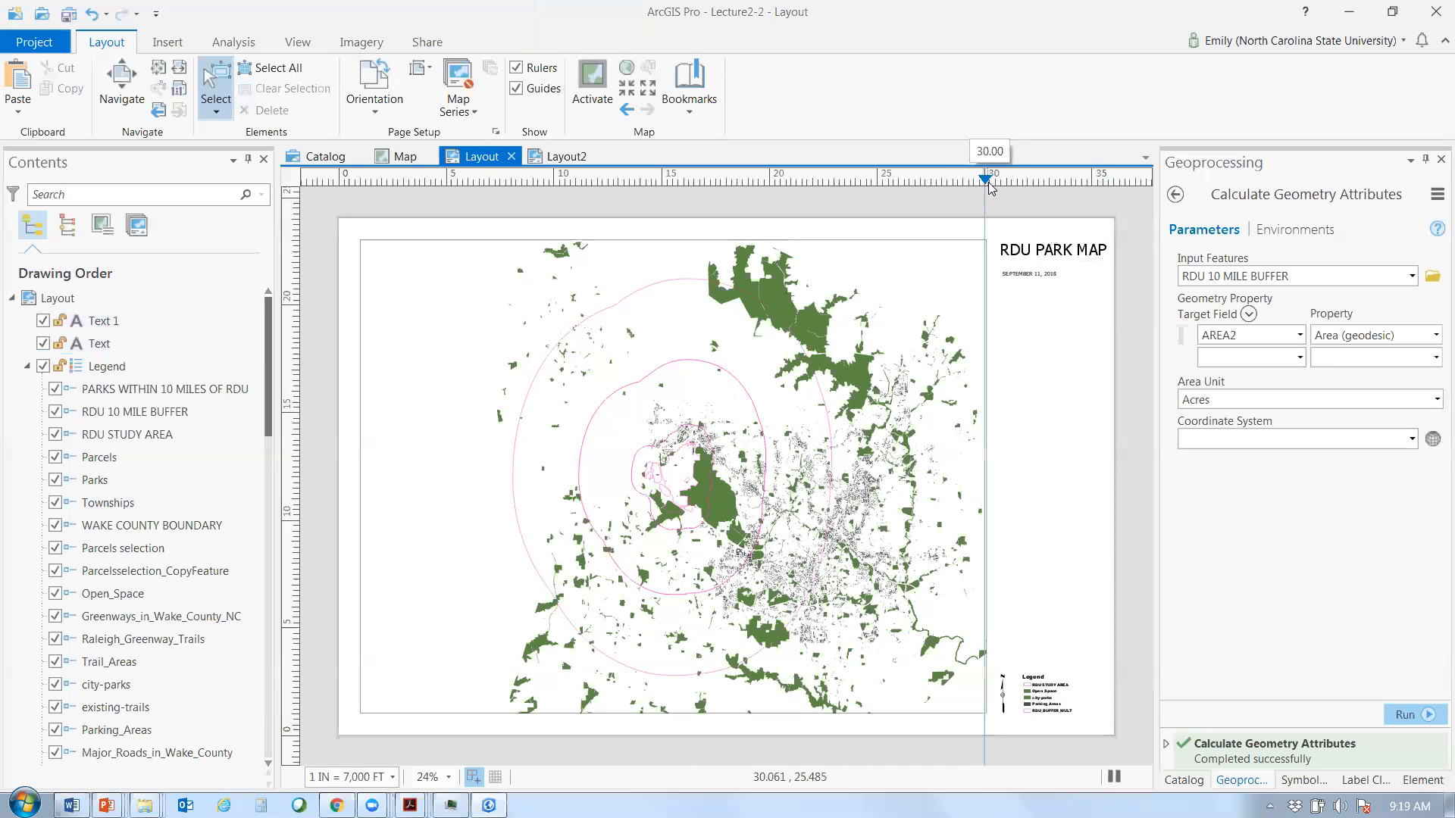
pyautogui.moveTo(989, 187); pyautogui.dragTo(987, 258)
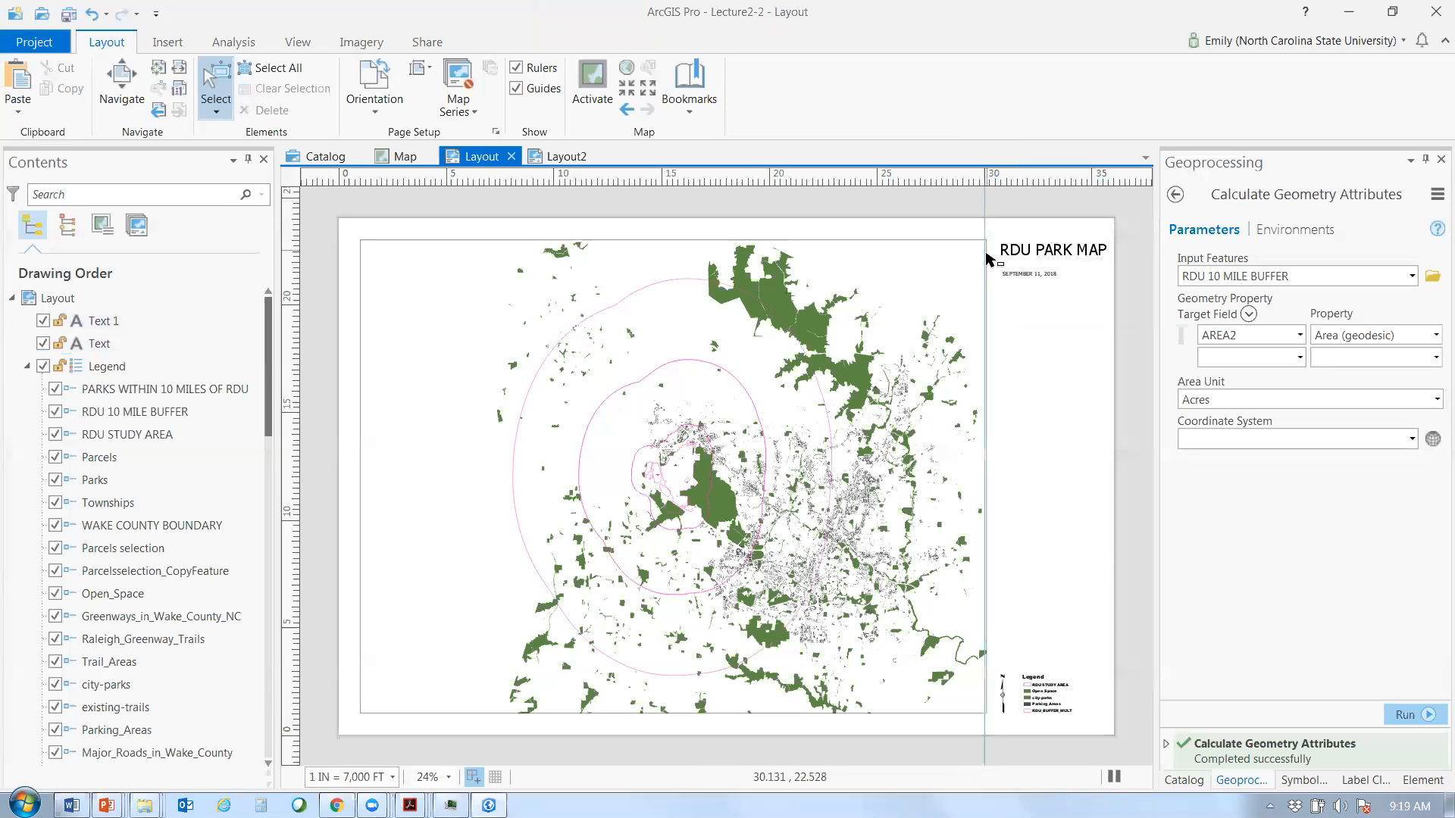
# - Add horizontal guides along the map frame's upper and lower edges
pyautogui.rightClick(297, 245)
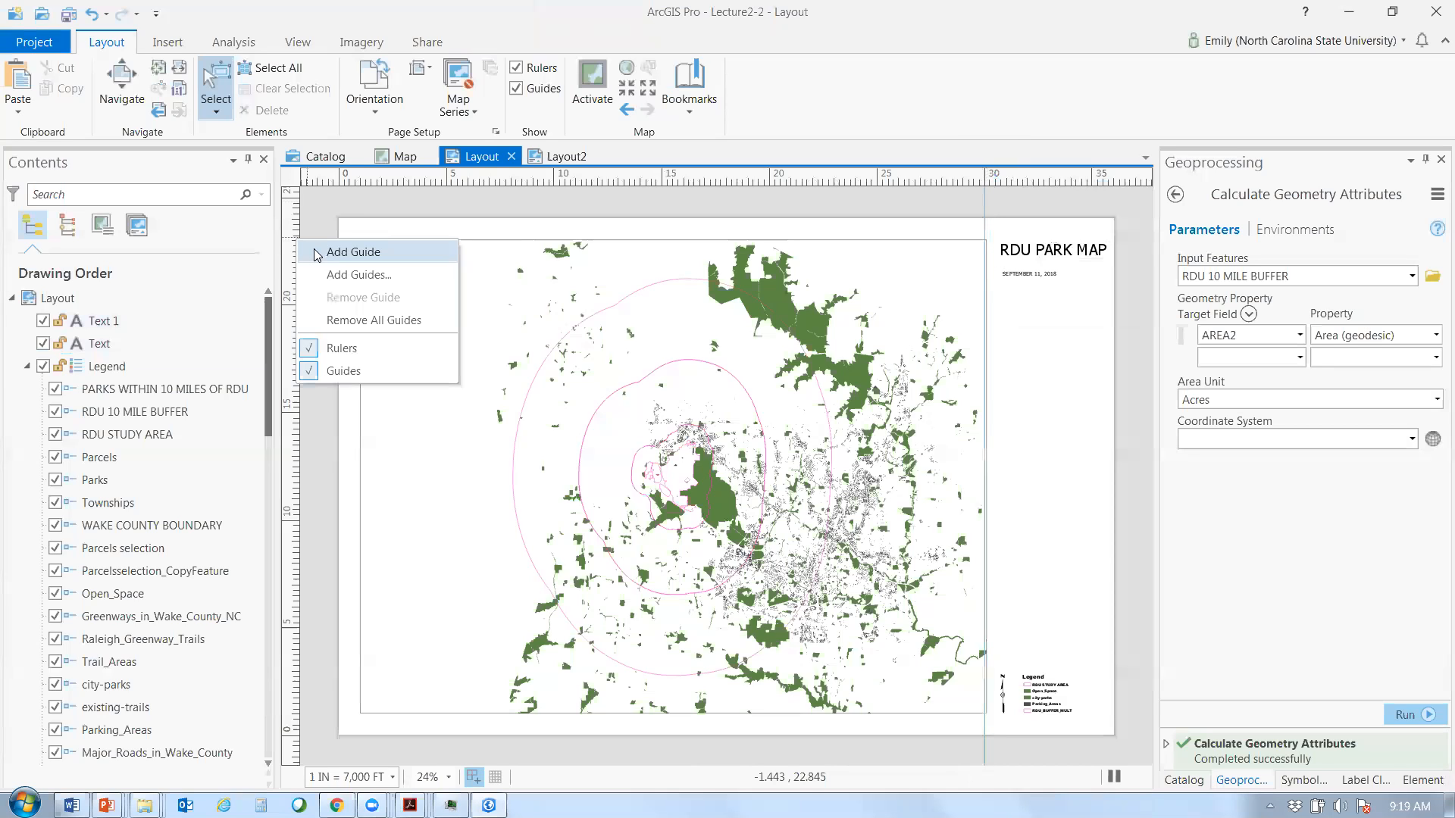
pyautogui.click(318, 253)
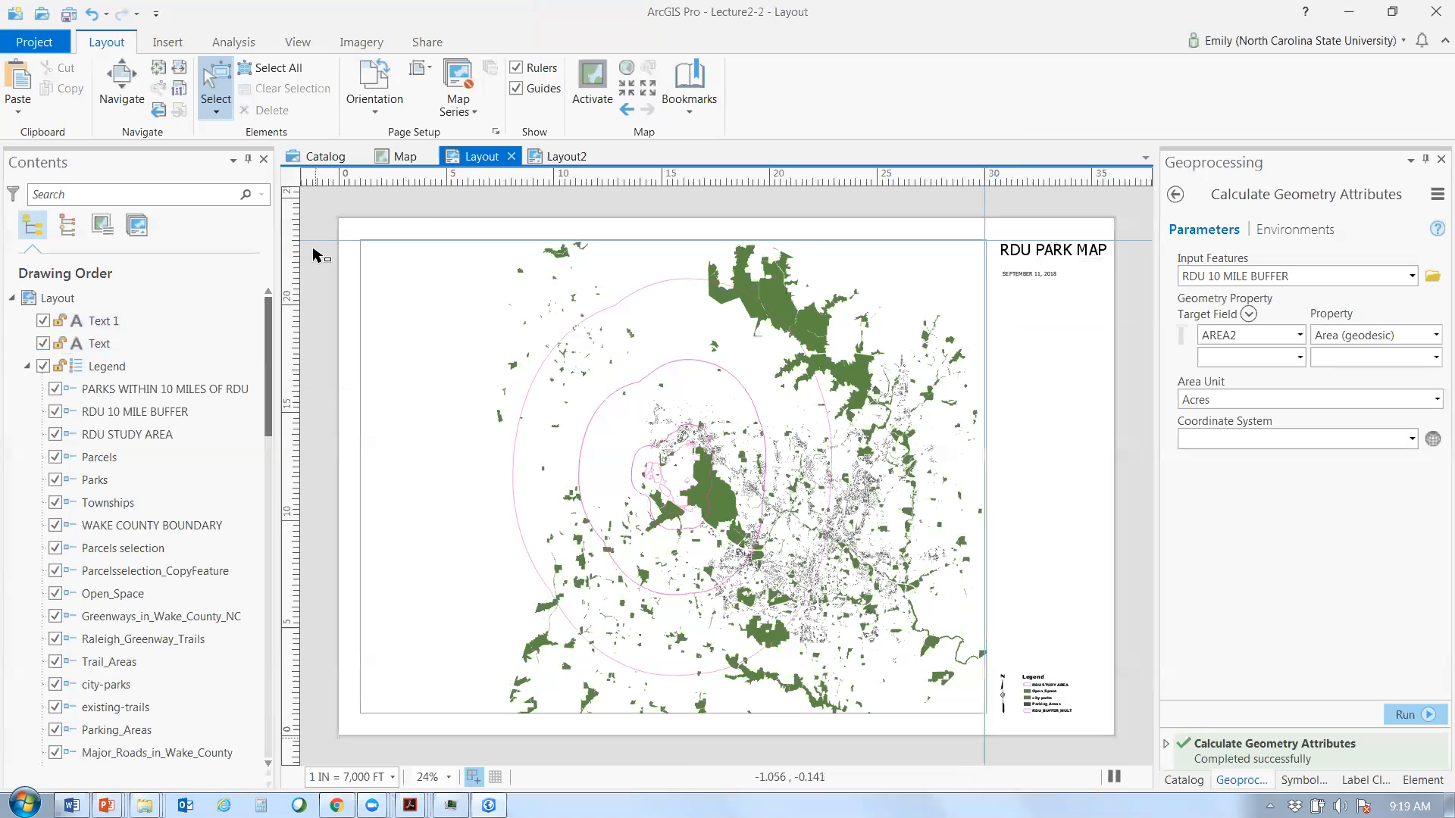
pyautogui.rightClick(293, 563)
pyautogui.click(369, 581)
# - Add a second vertical guide and align it with the map frame's left edge
pyautogui.rightClick(356, 182)
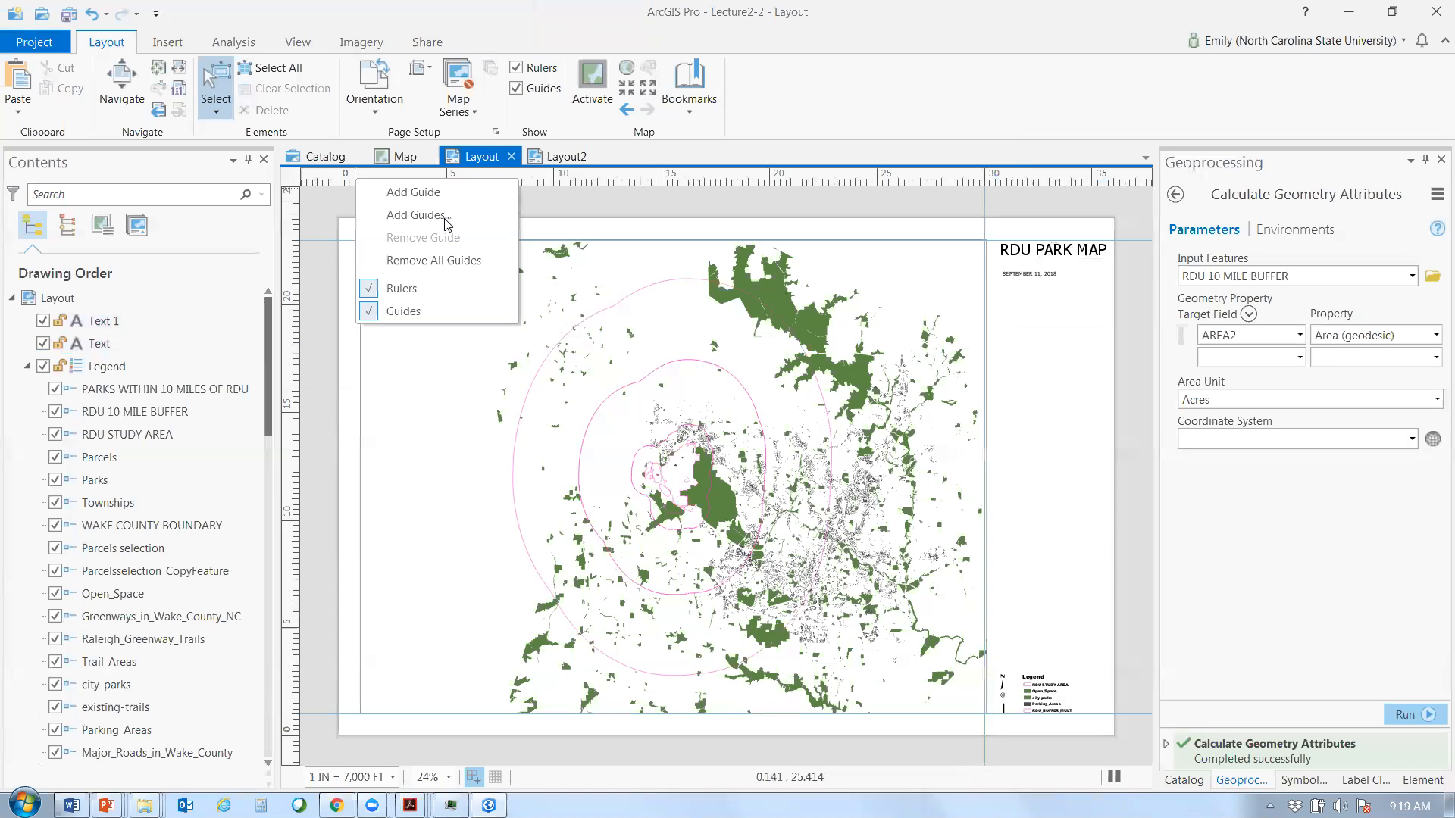
pyautogui.click(446, 219)
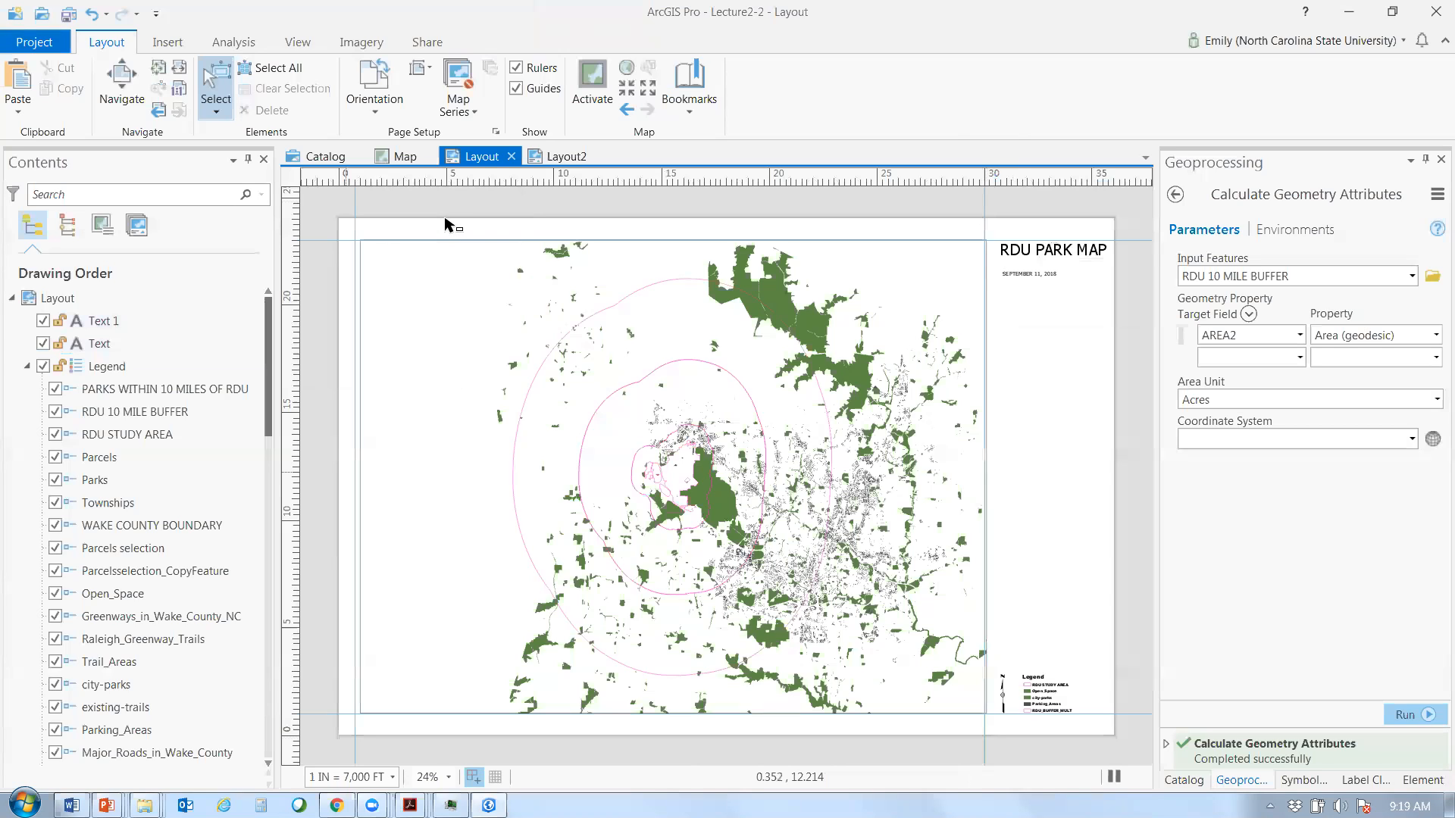
pyautogui.moveTo(355, 178); pyautogui.dragTo(361, 177)
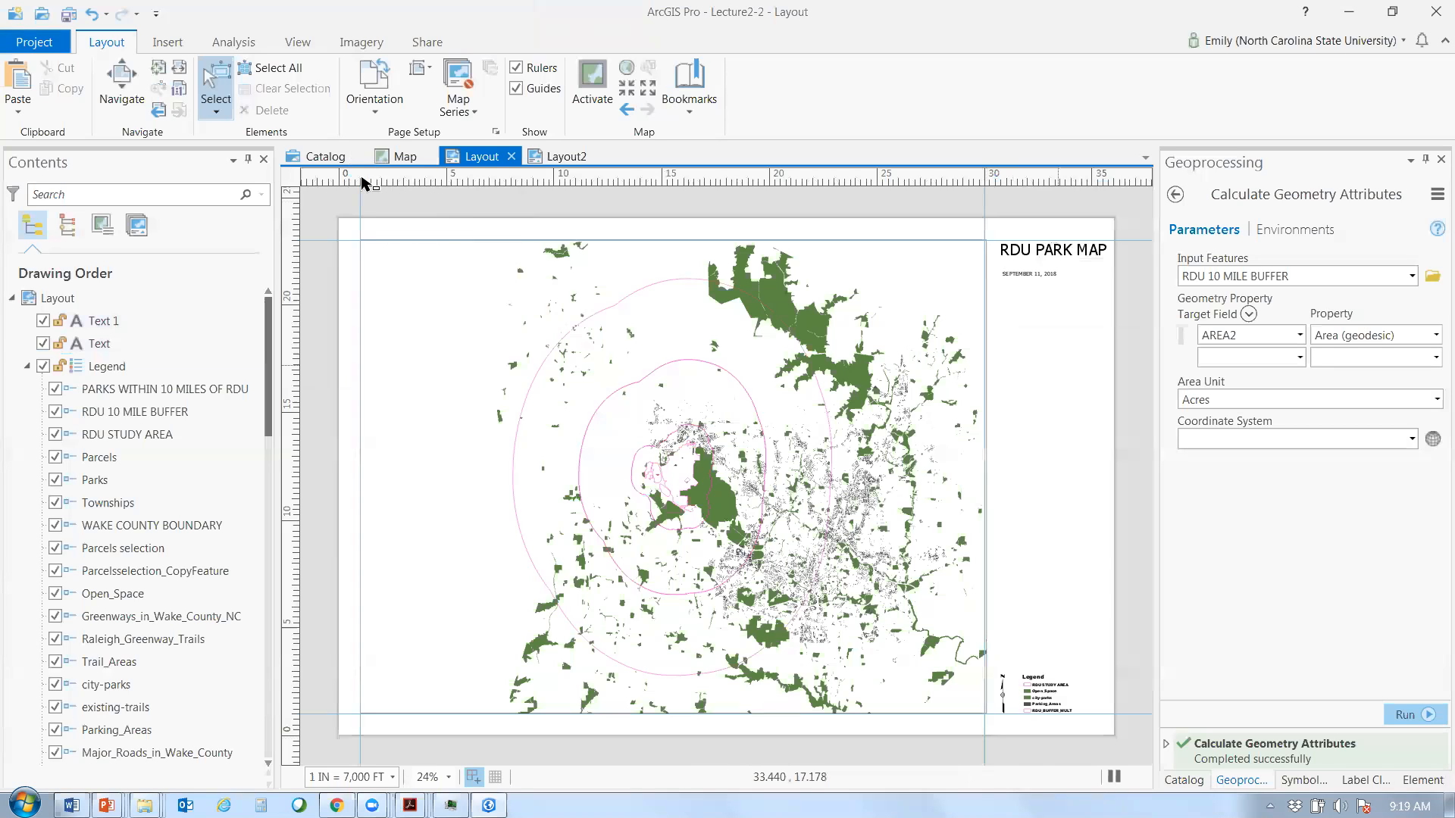
# - Select the map frame, title, date, legend and north arrow together on the layout and copy them
pyautogui.moveTo(364, 182); pyautogui.dragTo(1004, 430)
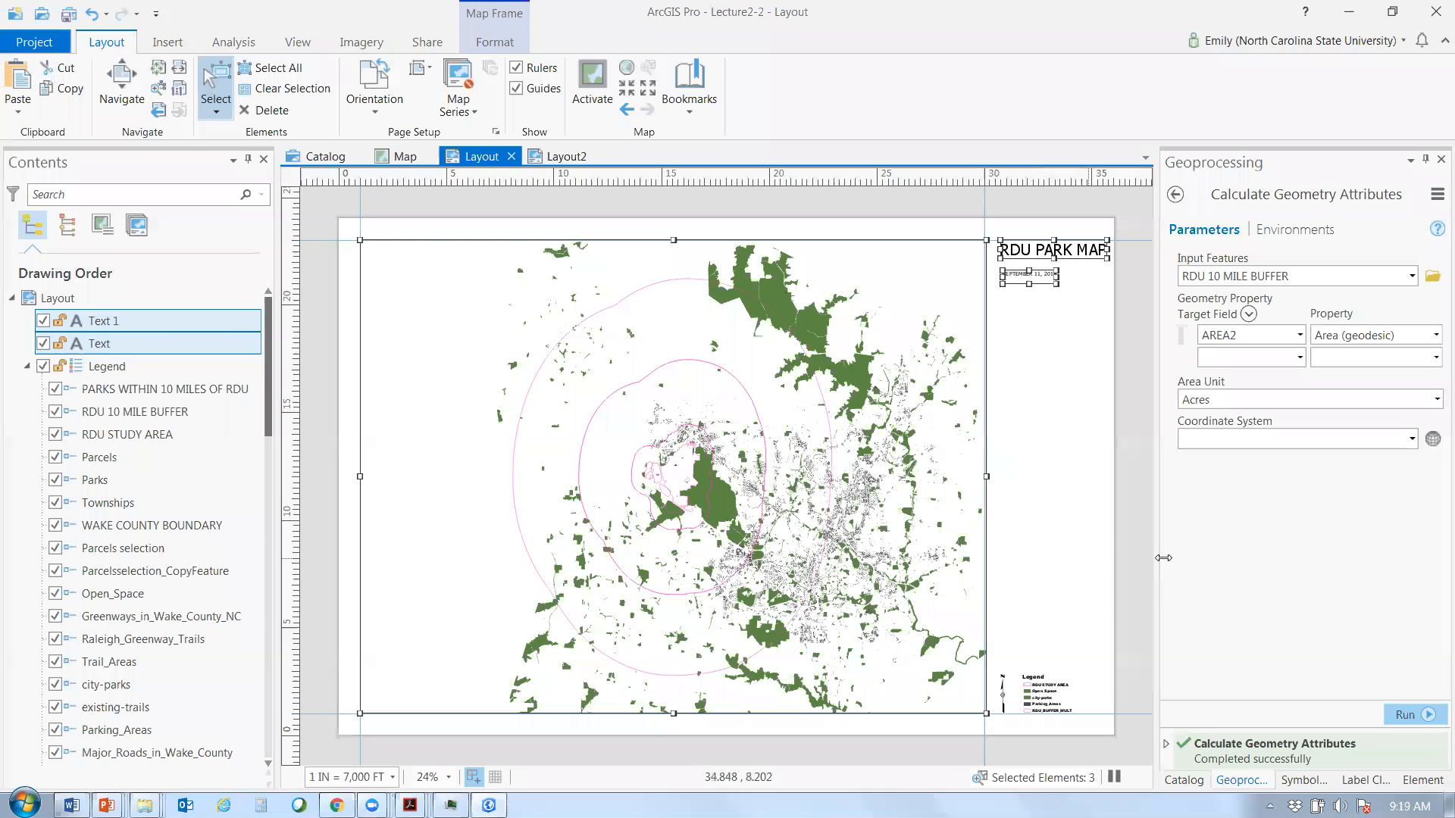
pyautogui.keyDown('shift'); pyautogui.click(1039, 680); pyautogui.keyUp('shift')
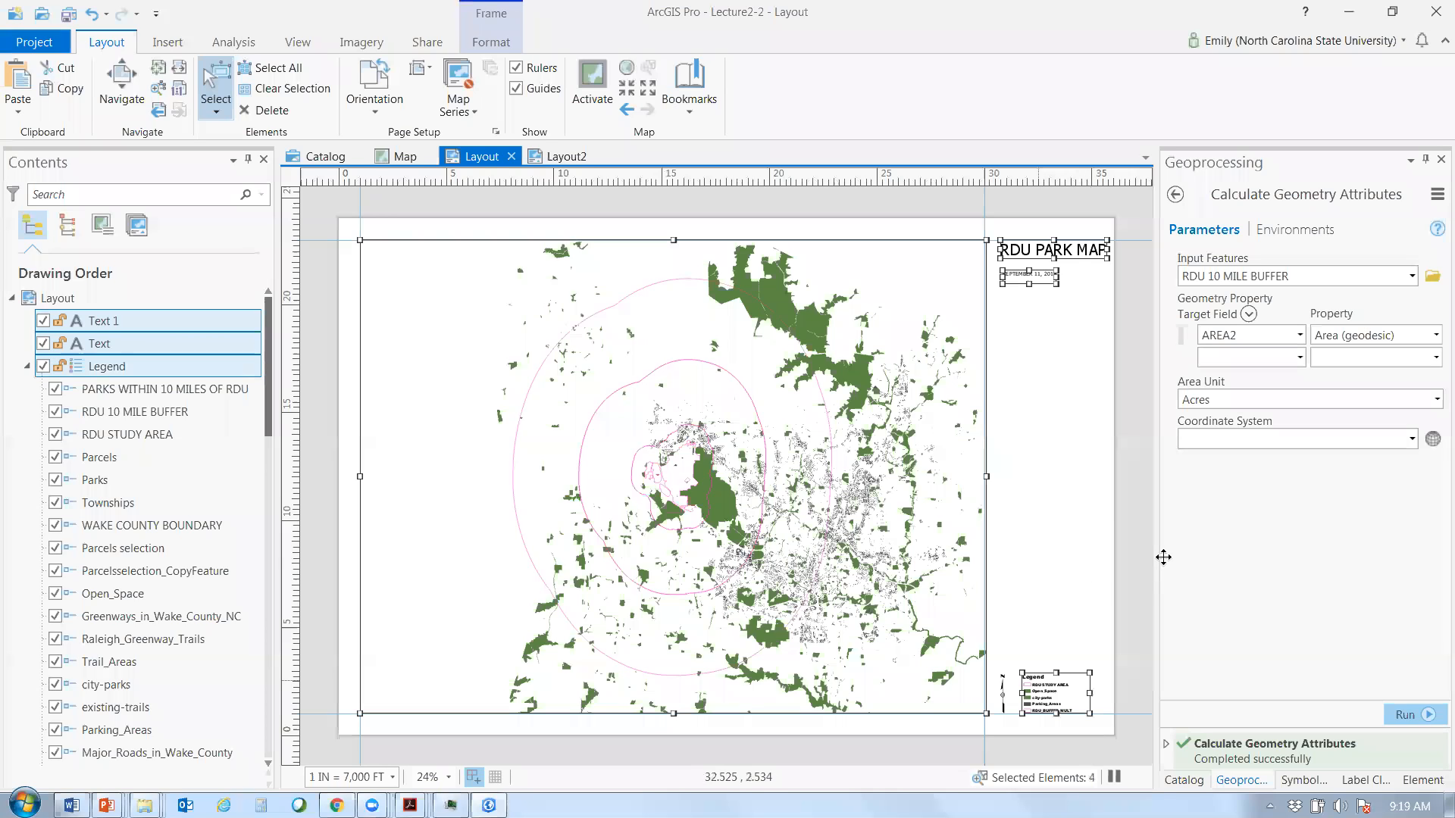
pyautogui.keyDown('shift'); pyautogui.click(1003, 690); pyautogui.keyUp('shift')
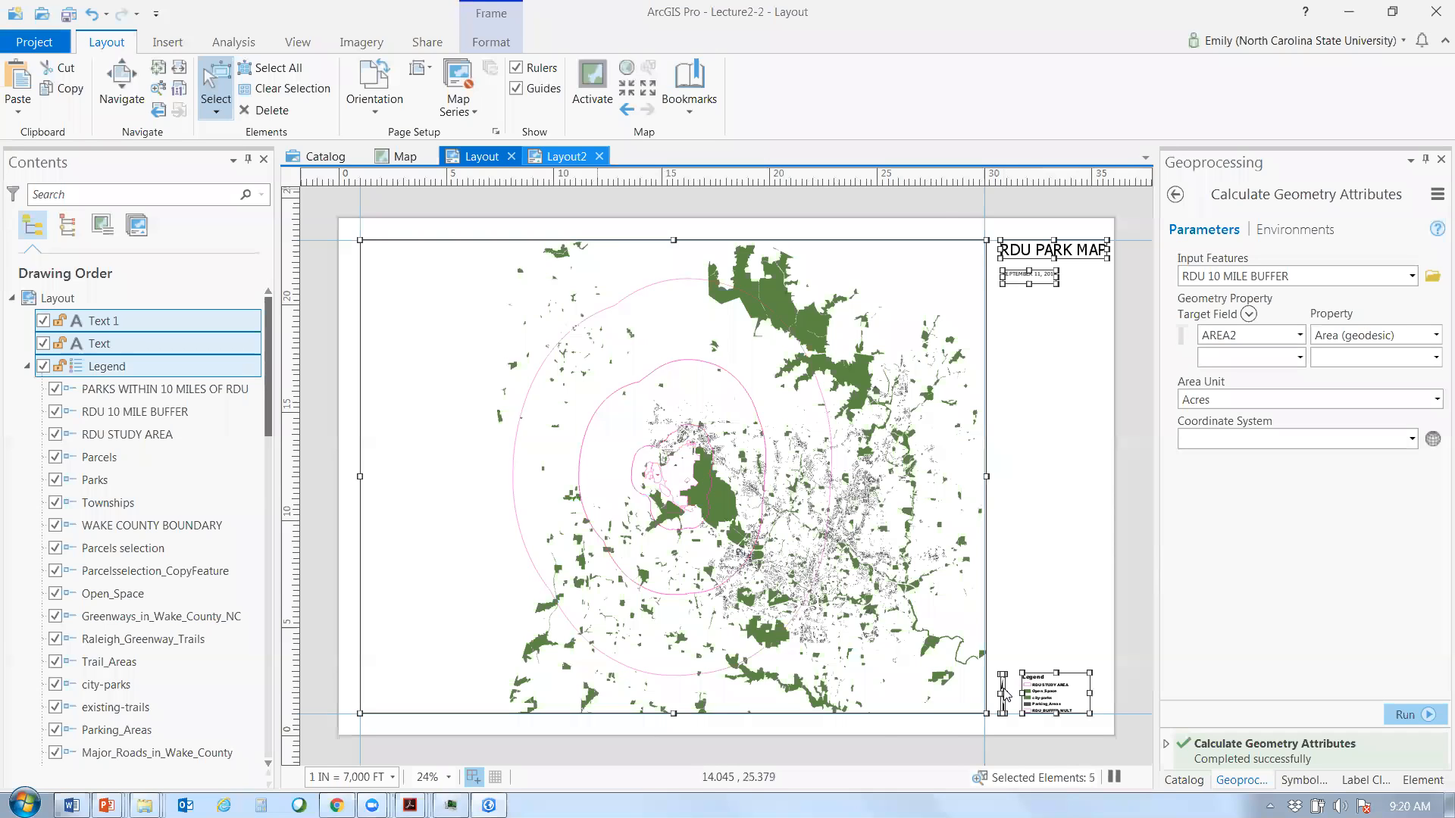
# - Create a new layout with the Architectural D landscape page size, 24 × 36 inches
pyautogui.rightClick(557, 157)
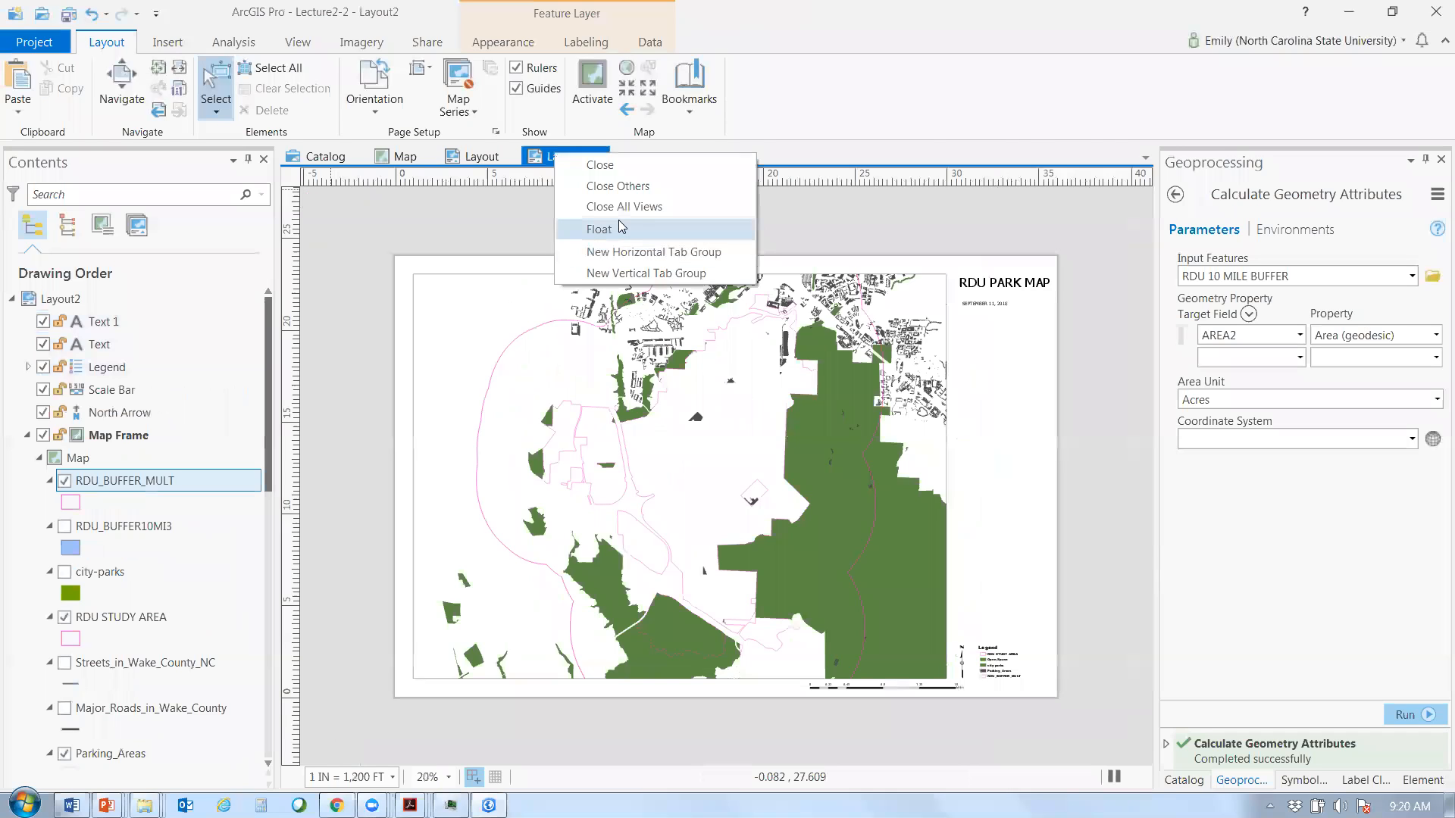
pyautogui.click(167, 42)
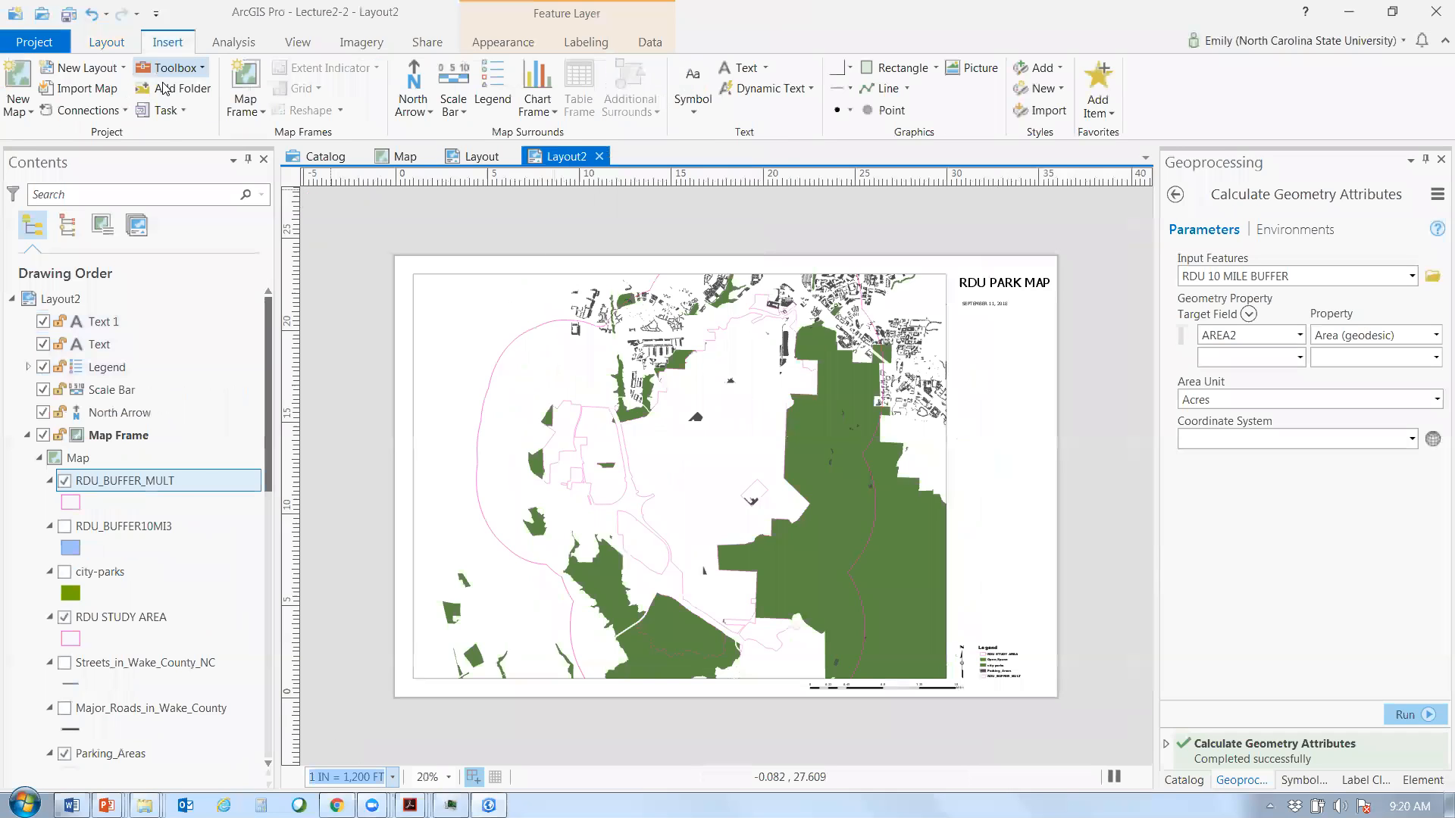
pyautogui.click(110, 69)
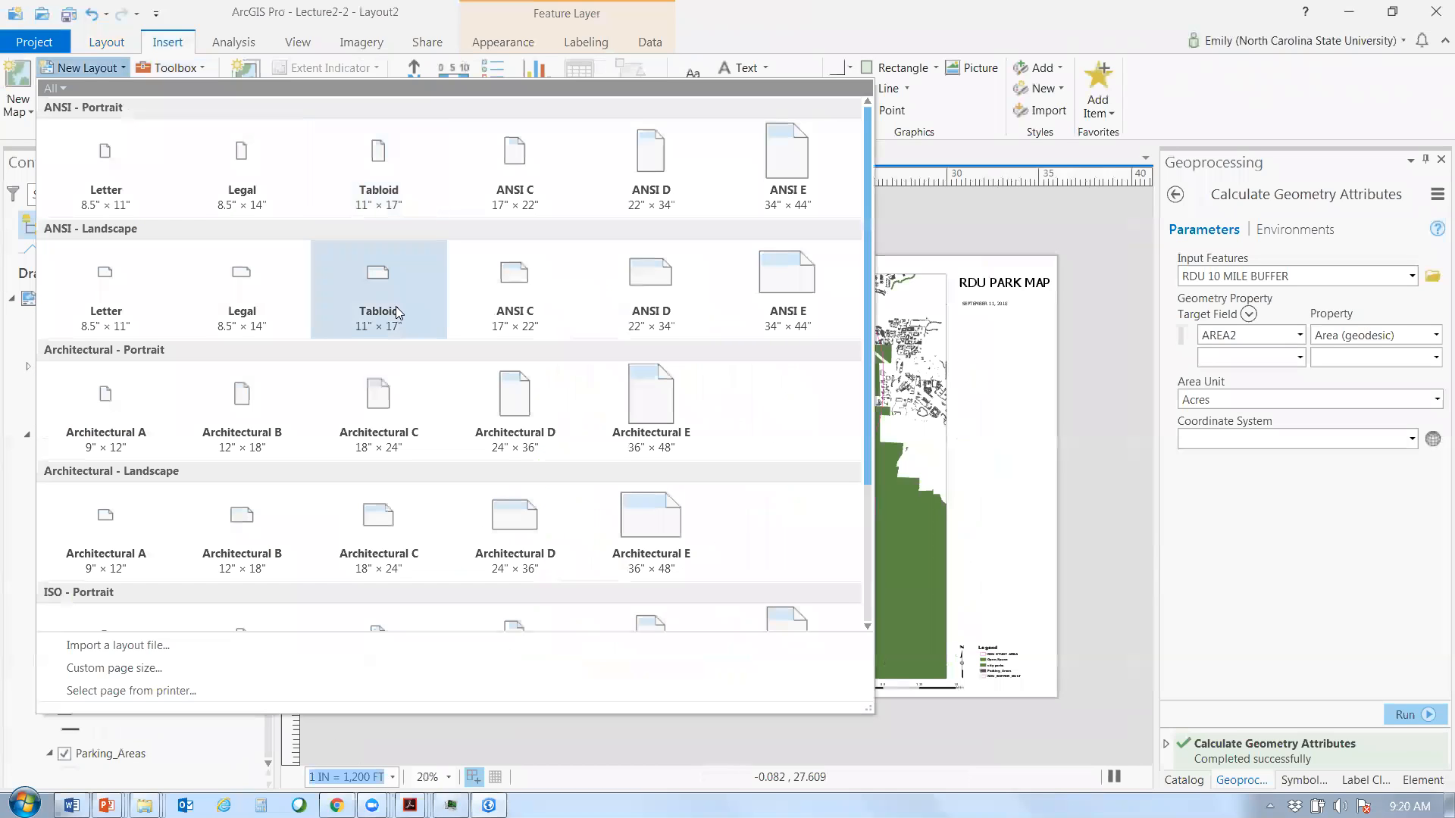
pyautogui.click(489, 557)
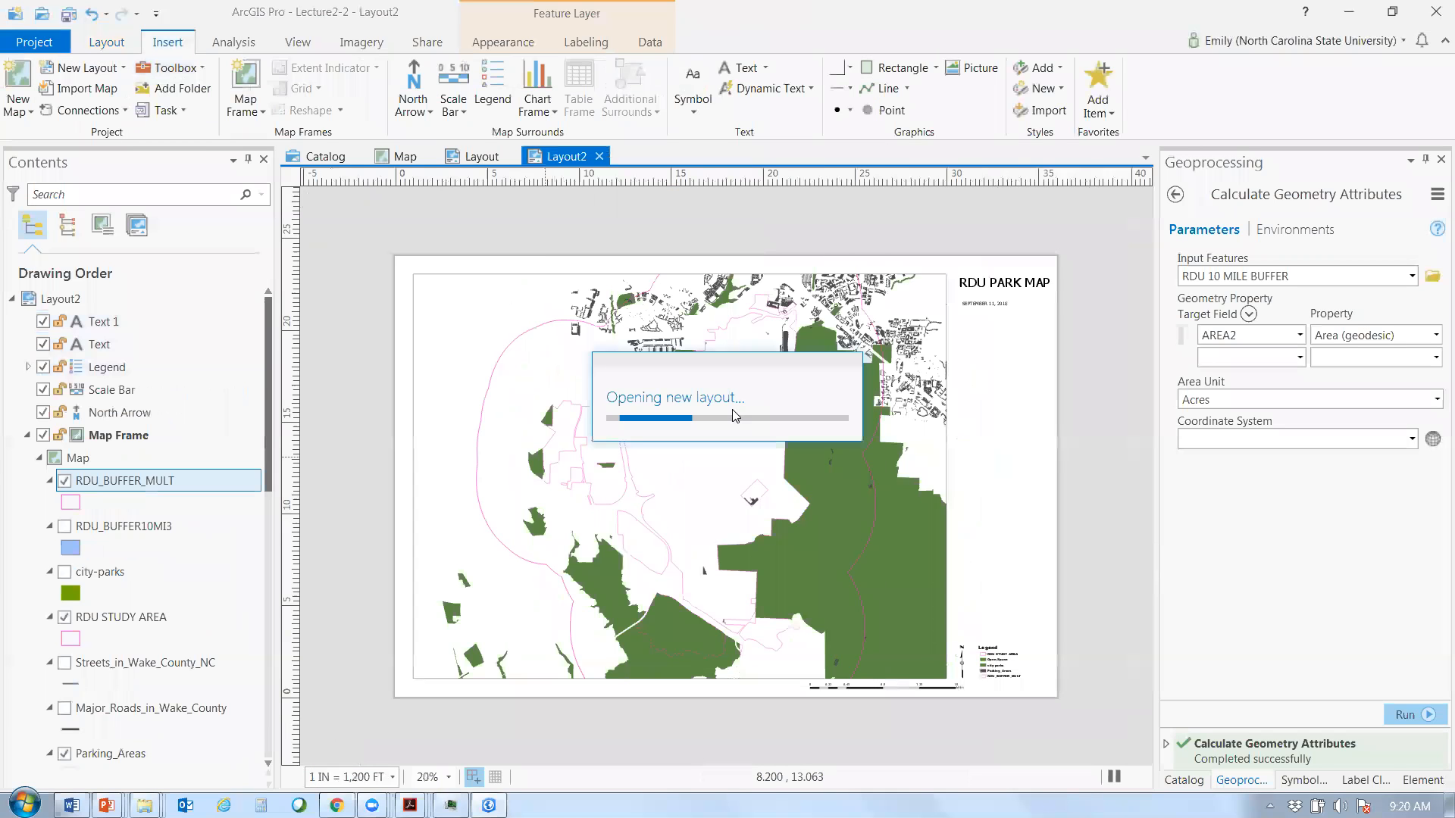
# - Paste the copied map elements onto the blank page of the new layout and clear the selection
pyautogui.rightClick(575, 395)
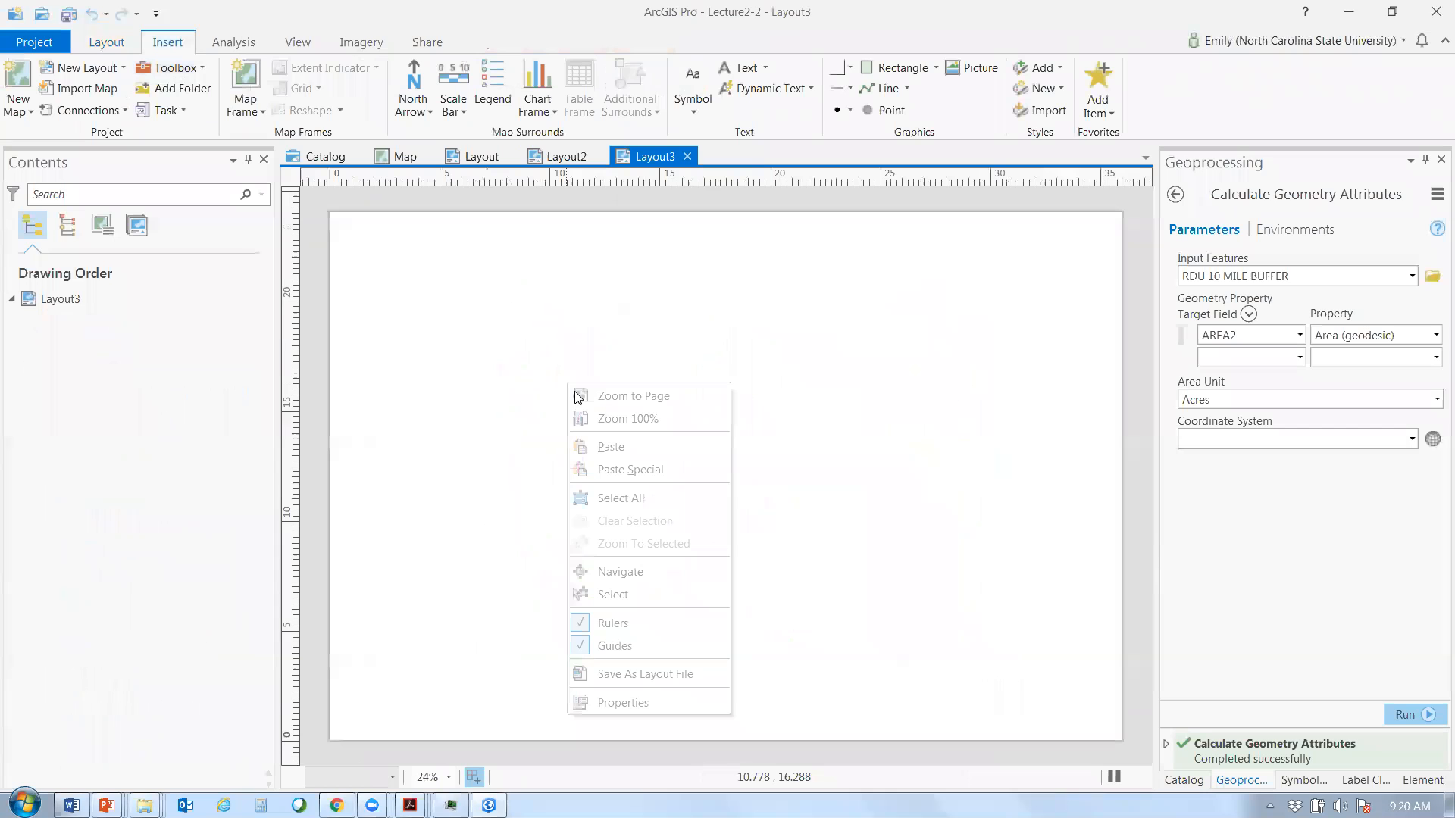
pyautogui.click(640, 467)
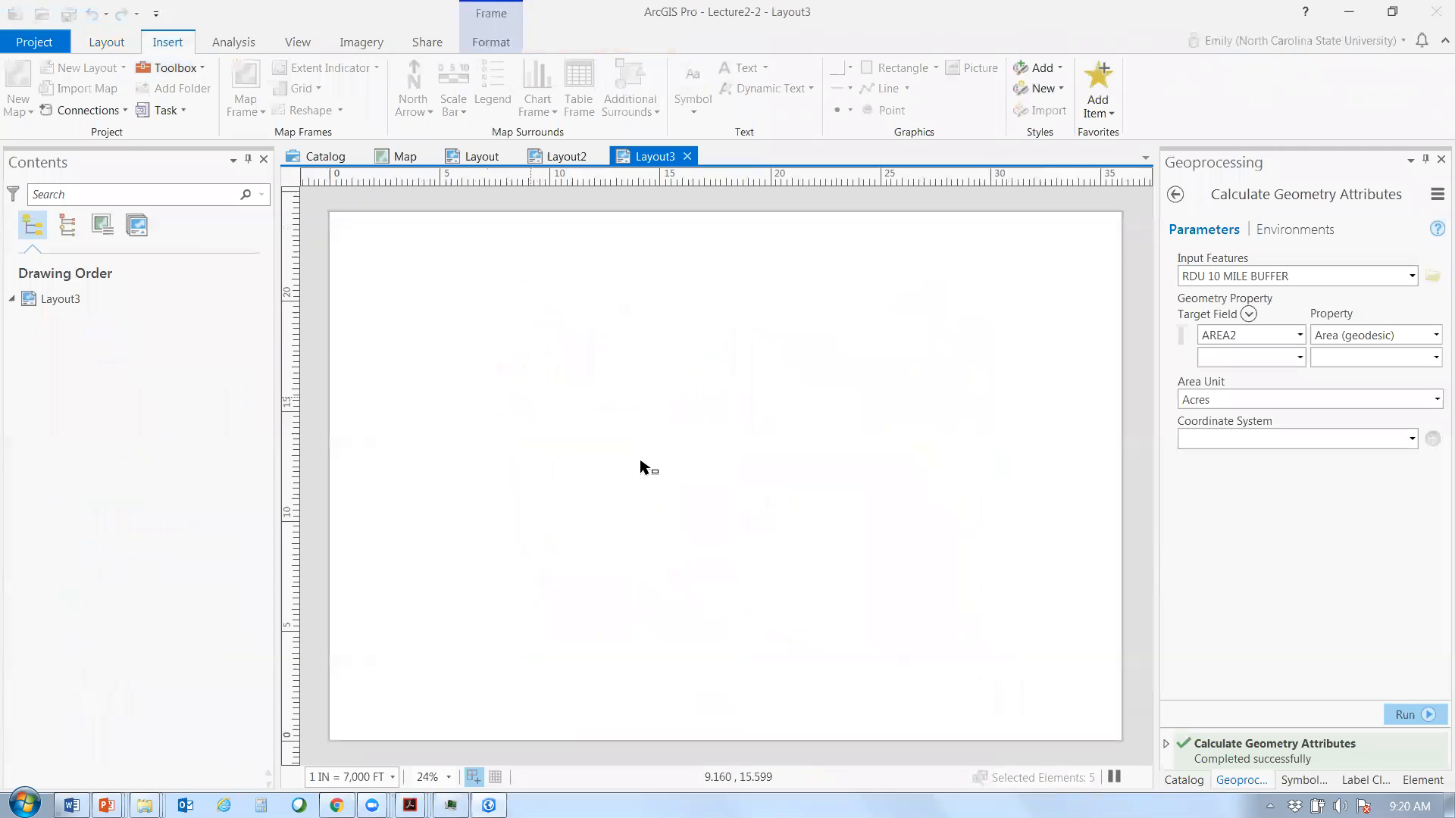
pyautogui.click(328, 342)
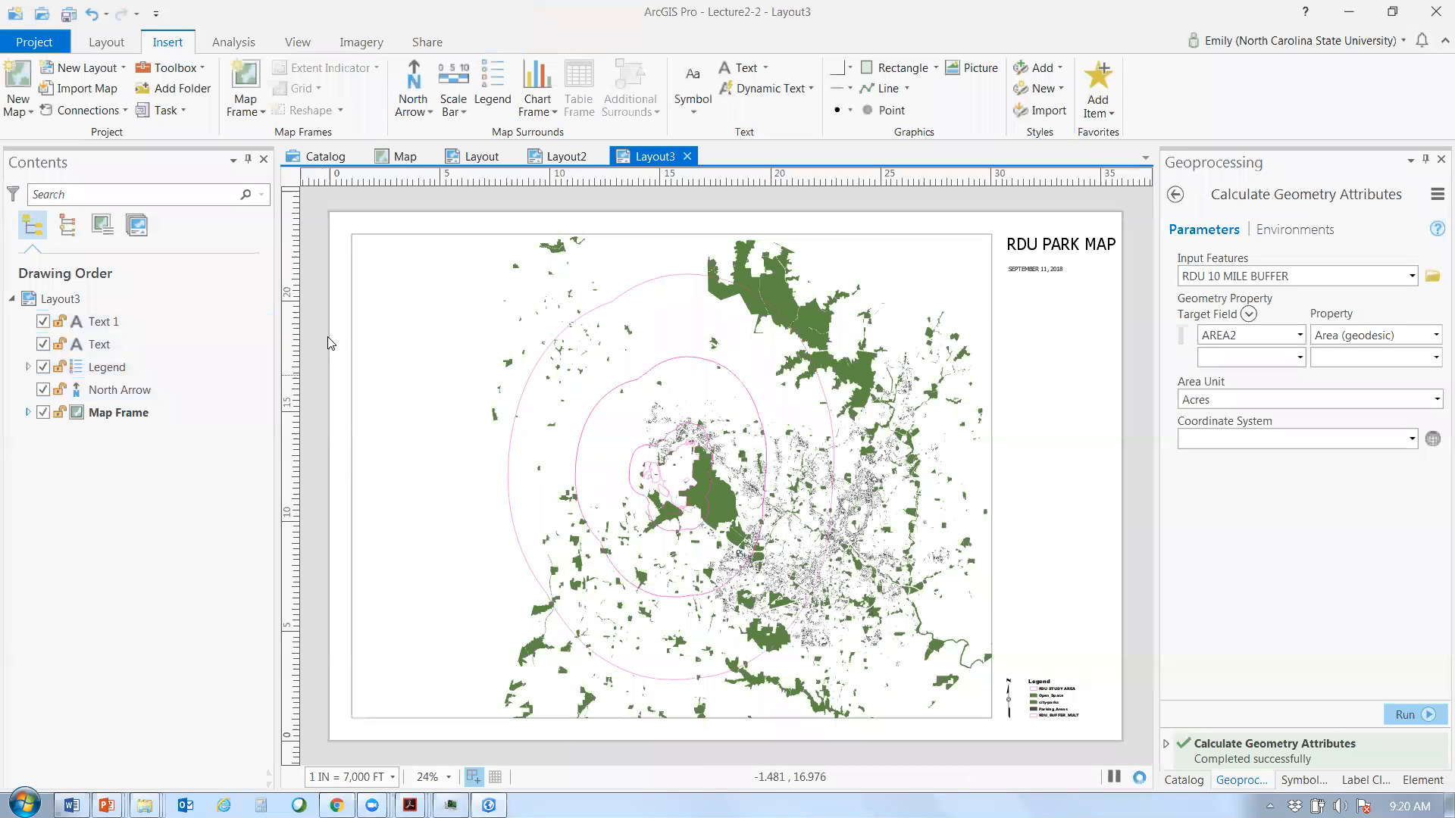
# - Hide the RDU_BUFFER_MULT layer in the map frames of Layout3 and Layout2
pyautogui.click(28, 416)
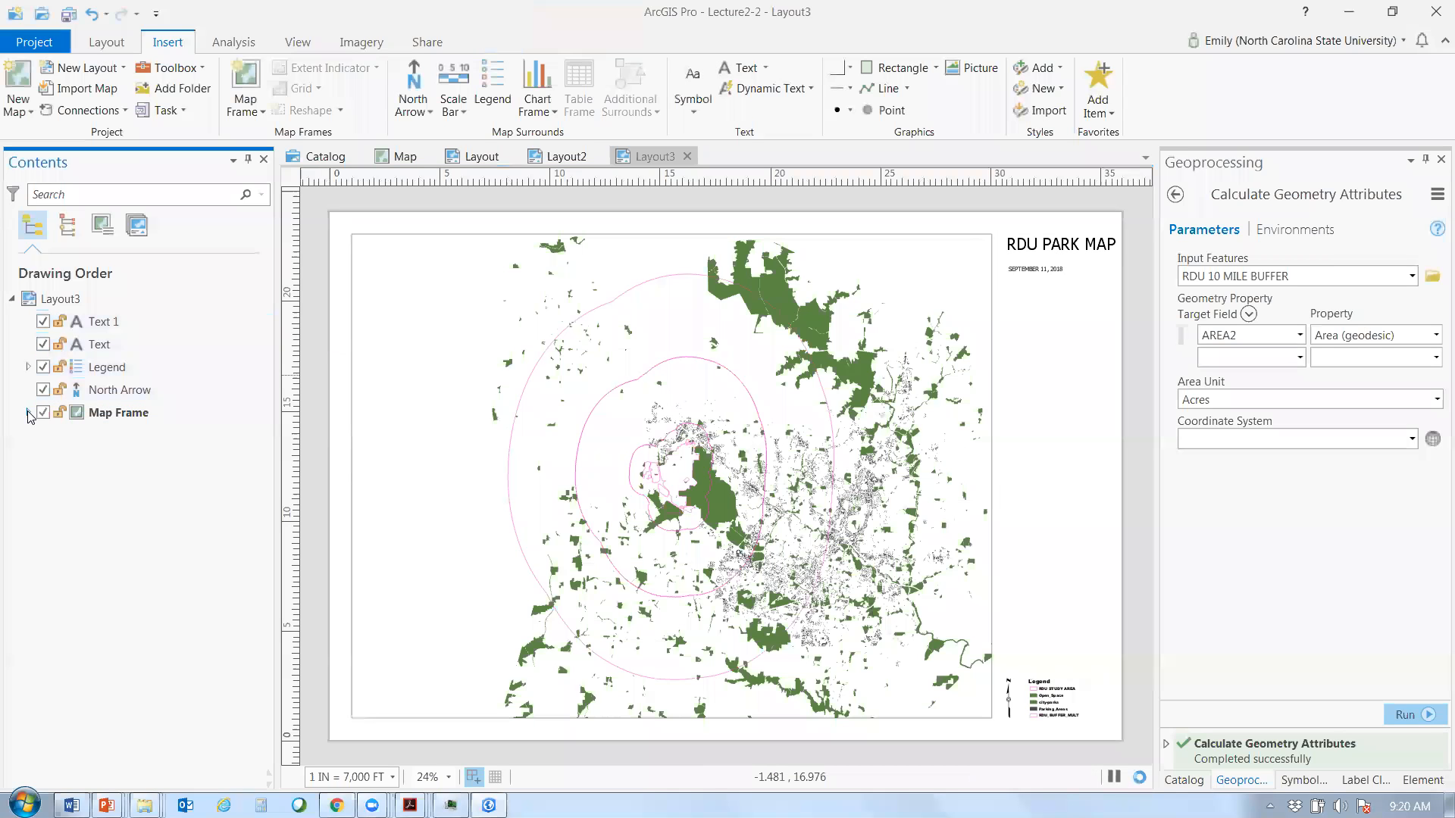
pyautogui.click(28, 413)
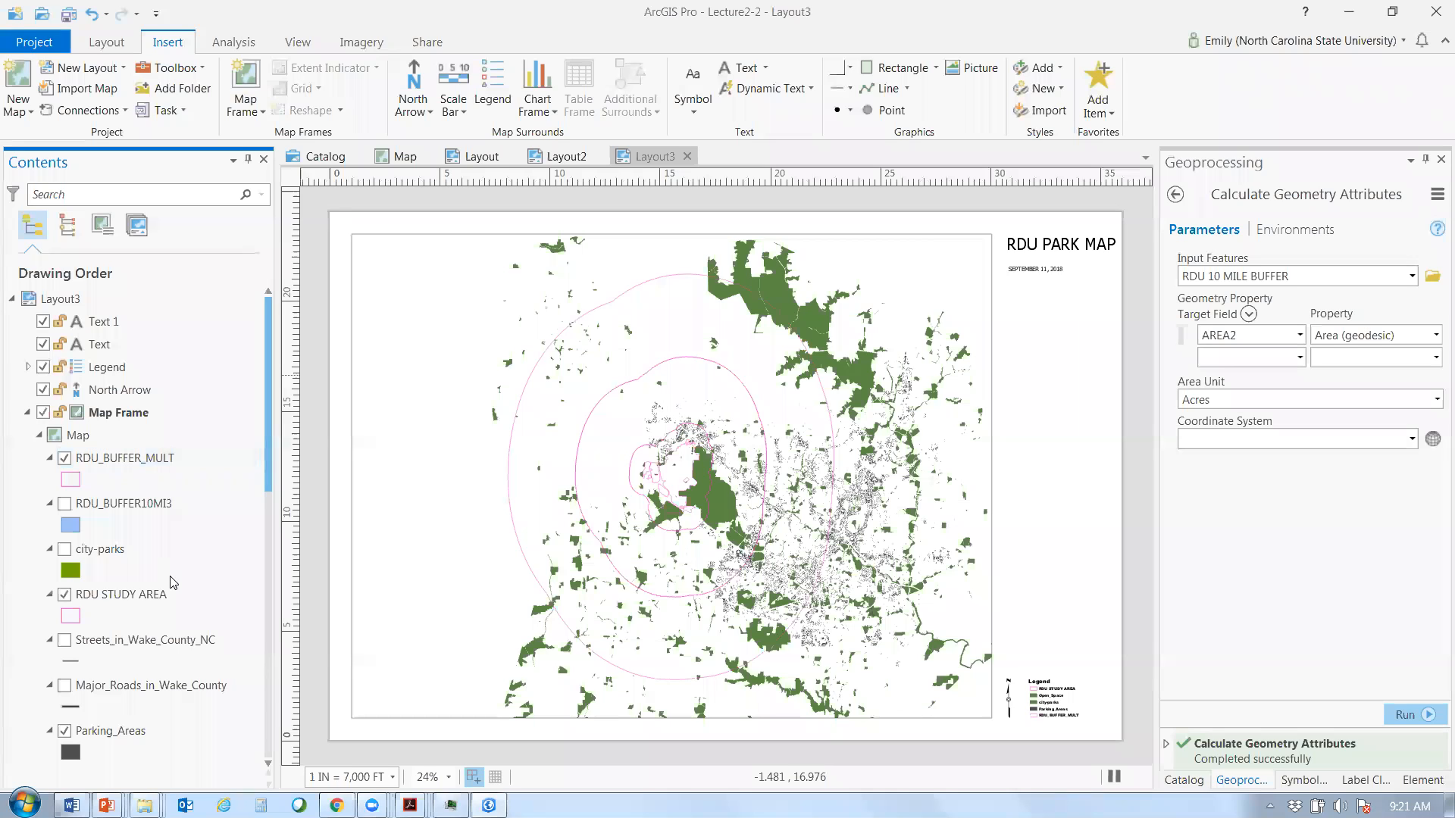
pyautogui.click(64, 458)
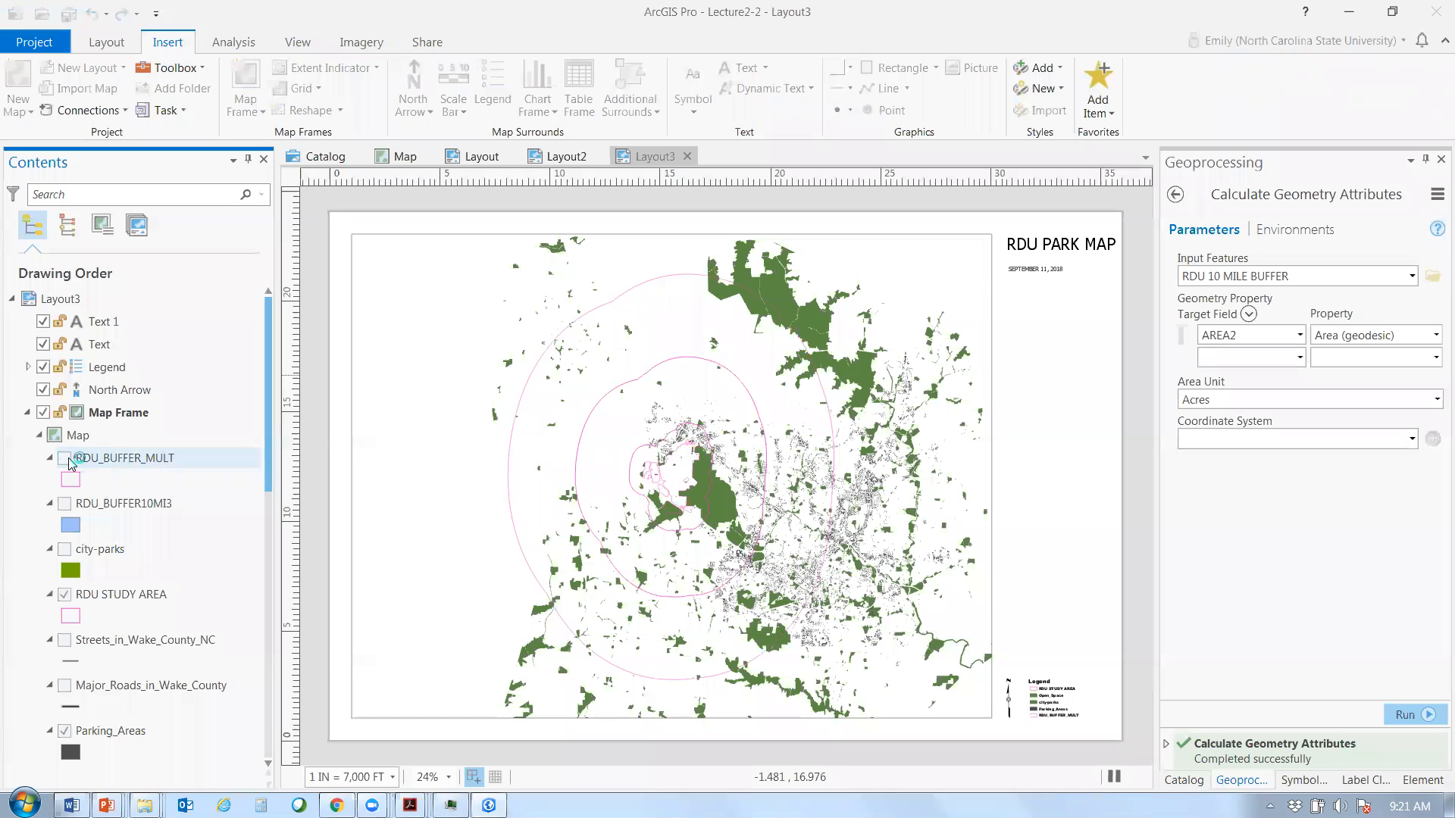
pyautogui.click(551, 155)
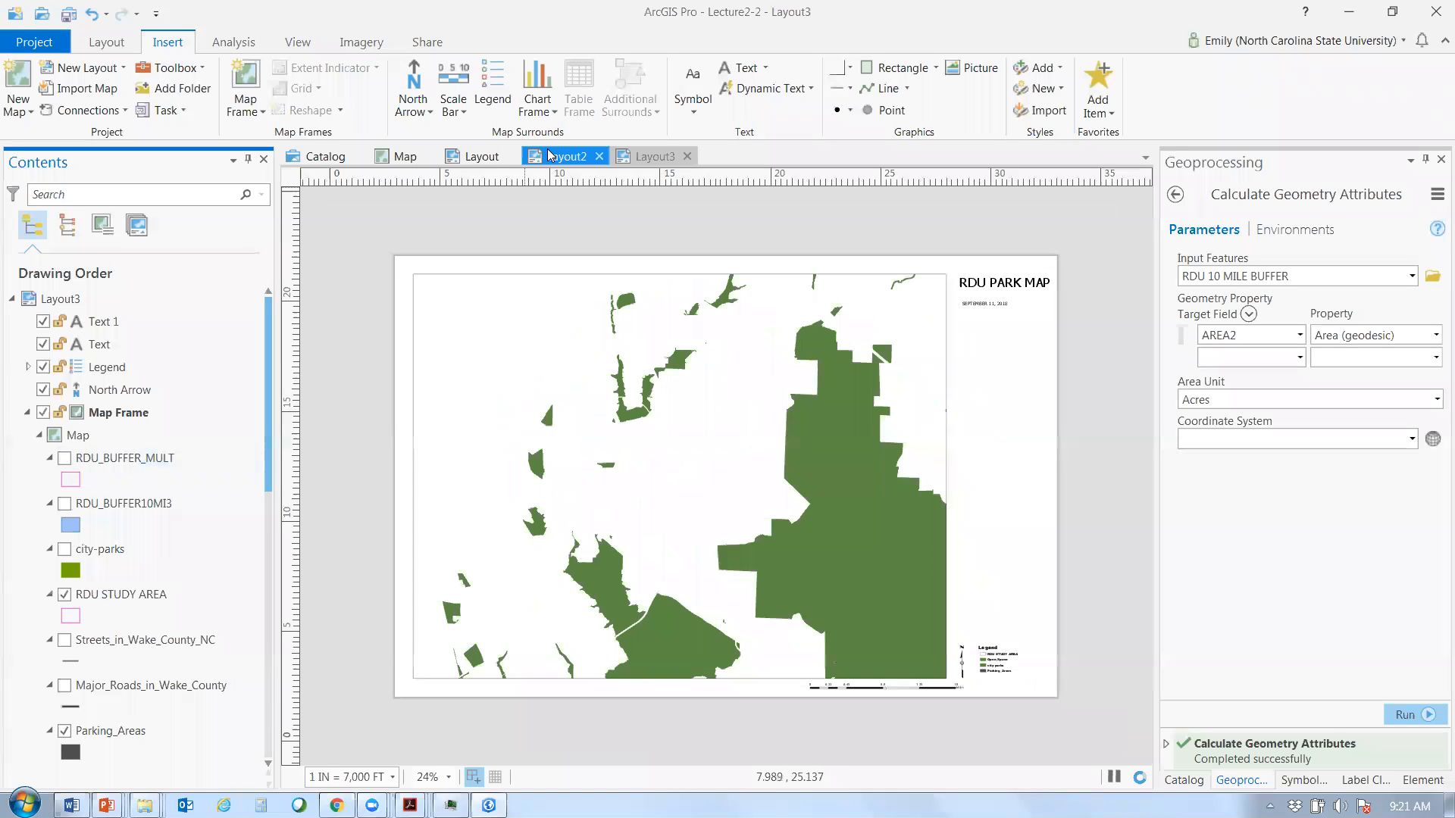
pyautogui.click(65, 482)
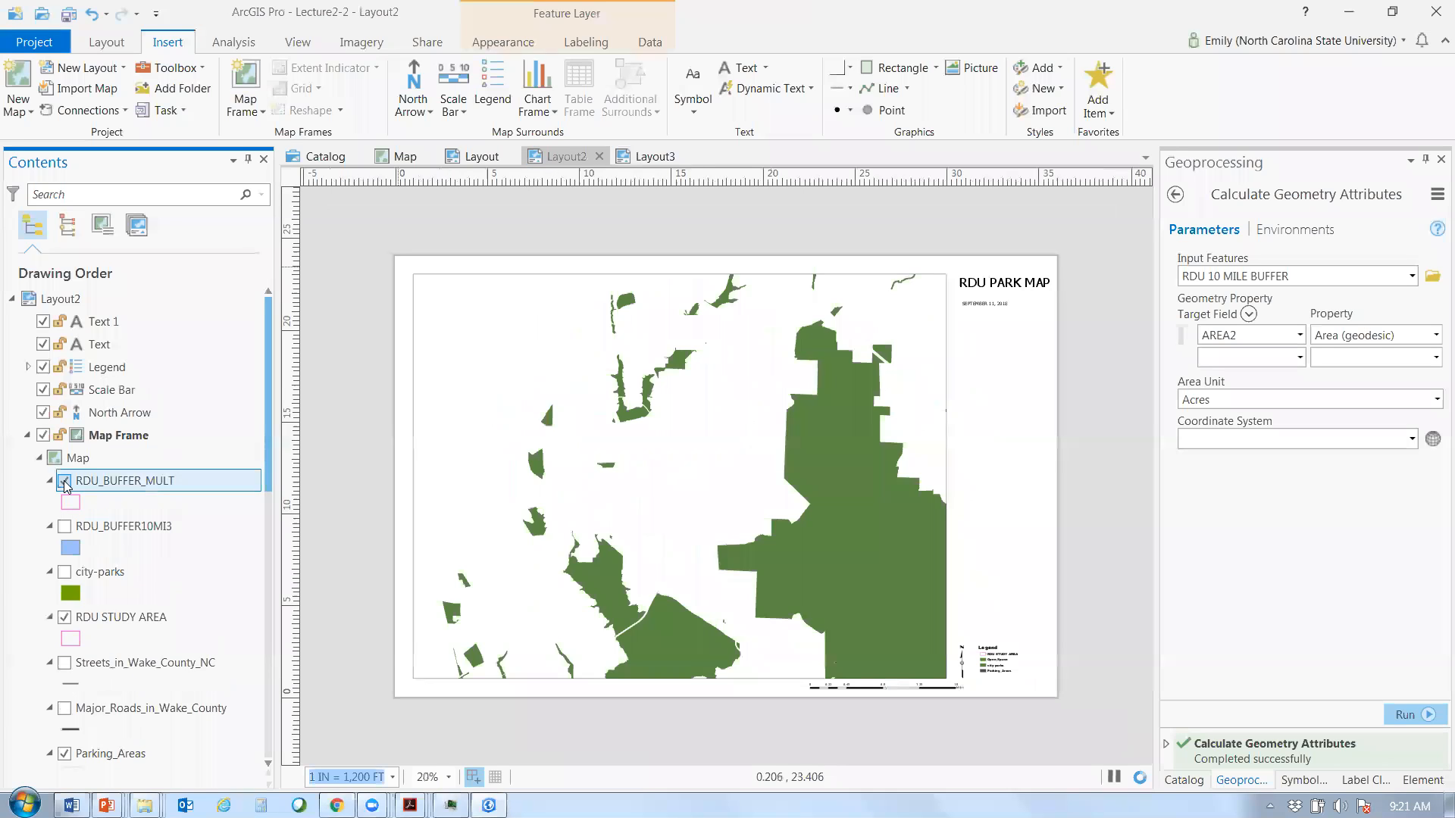
pyautogui.click(65, 482)
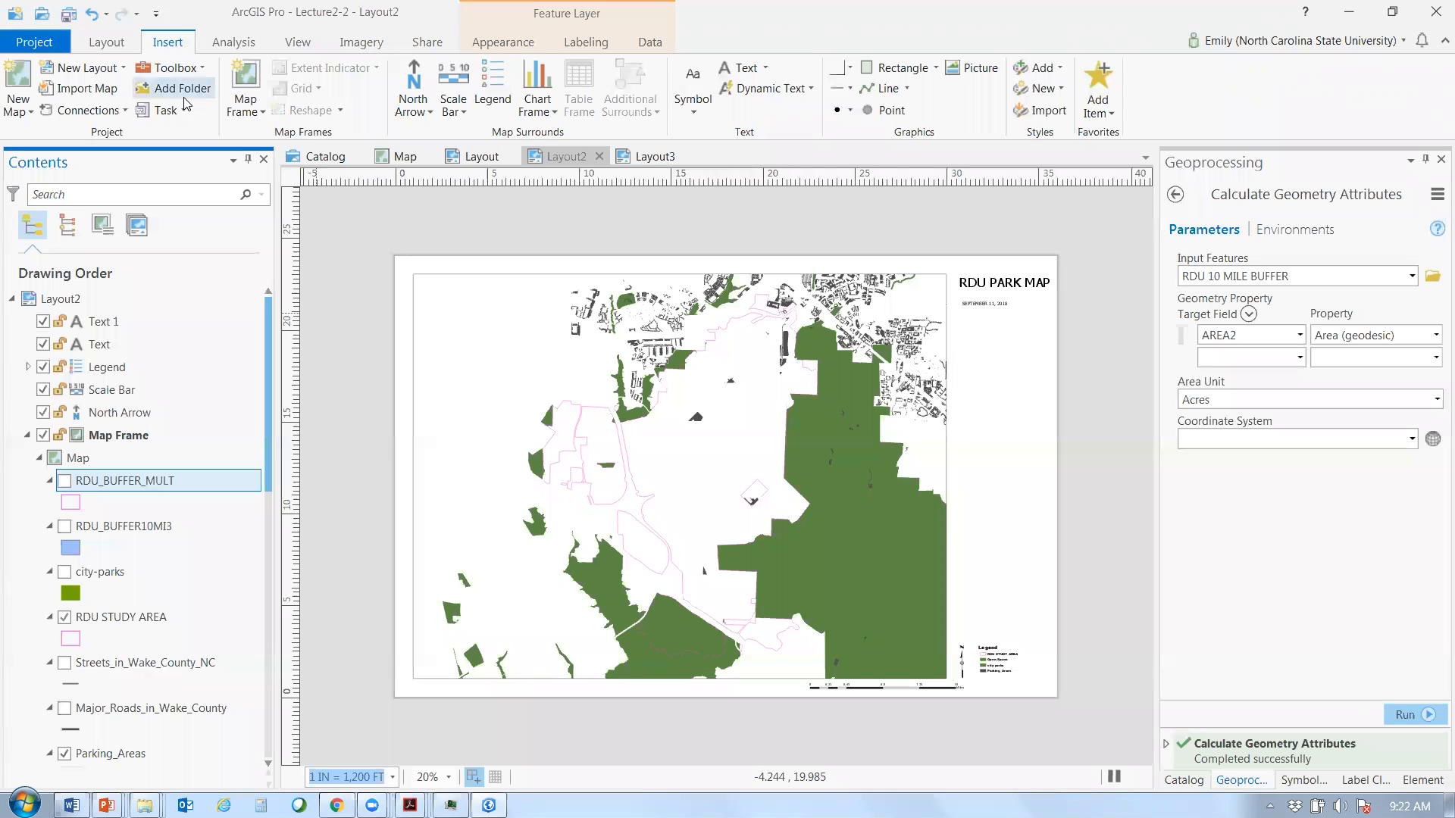
pyautogui.click(105, 42)
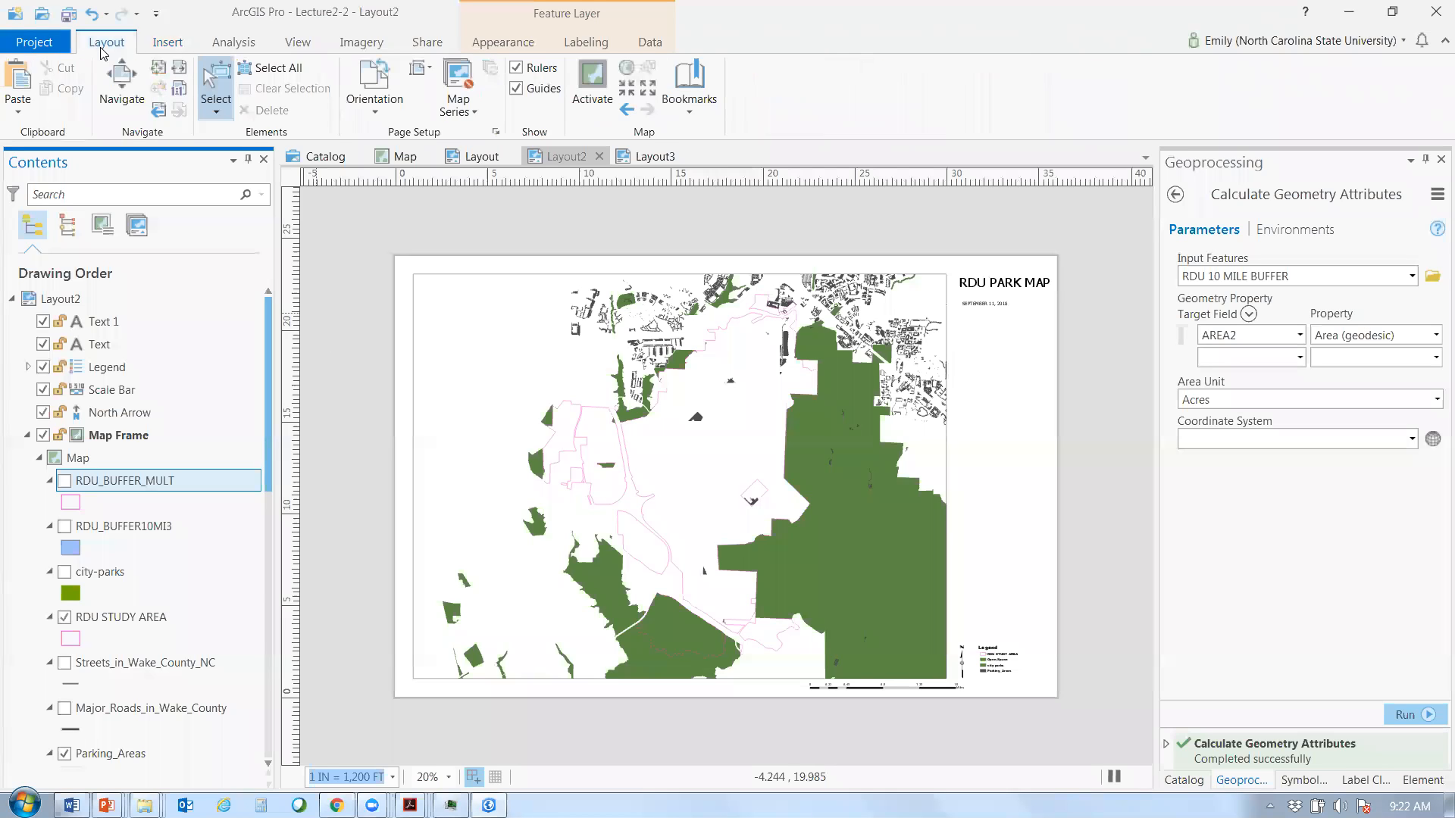
pyautogui.click(713, 116)
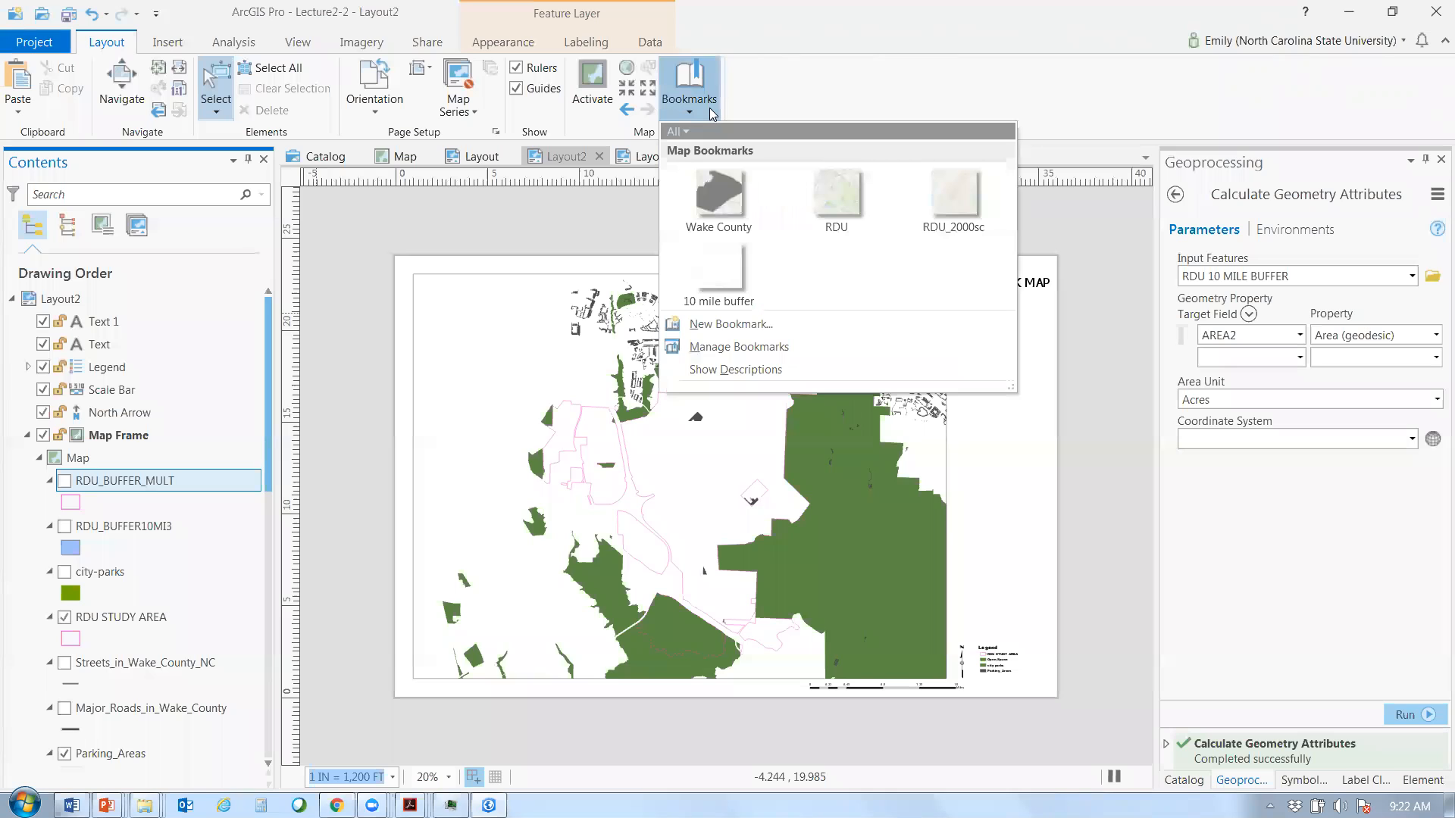
pyautogui.click(475, 113)
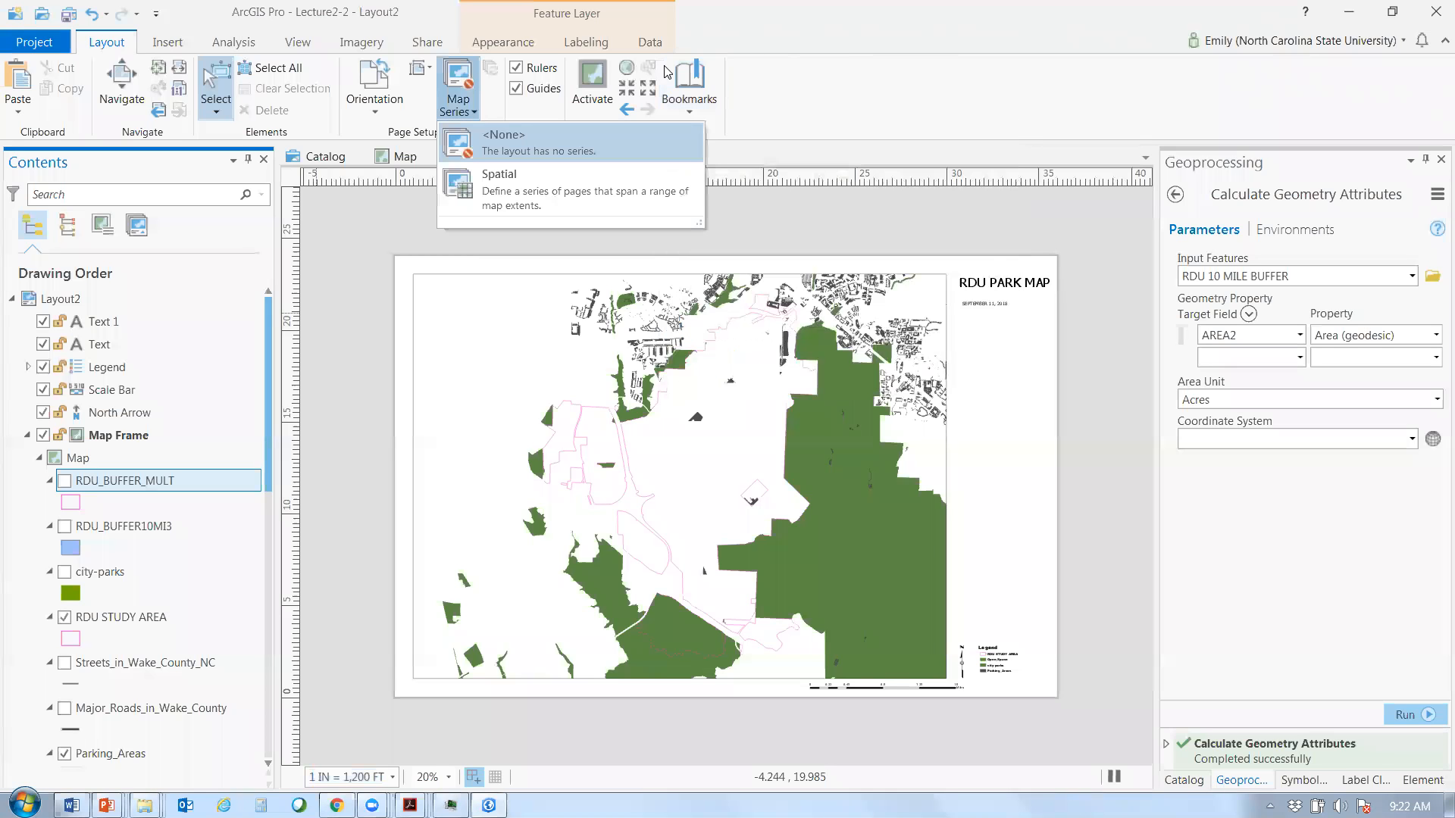
pyautogui.click(833, 87)
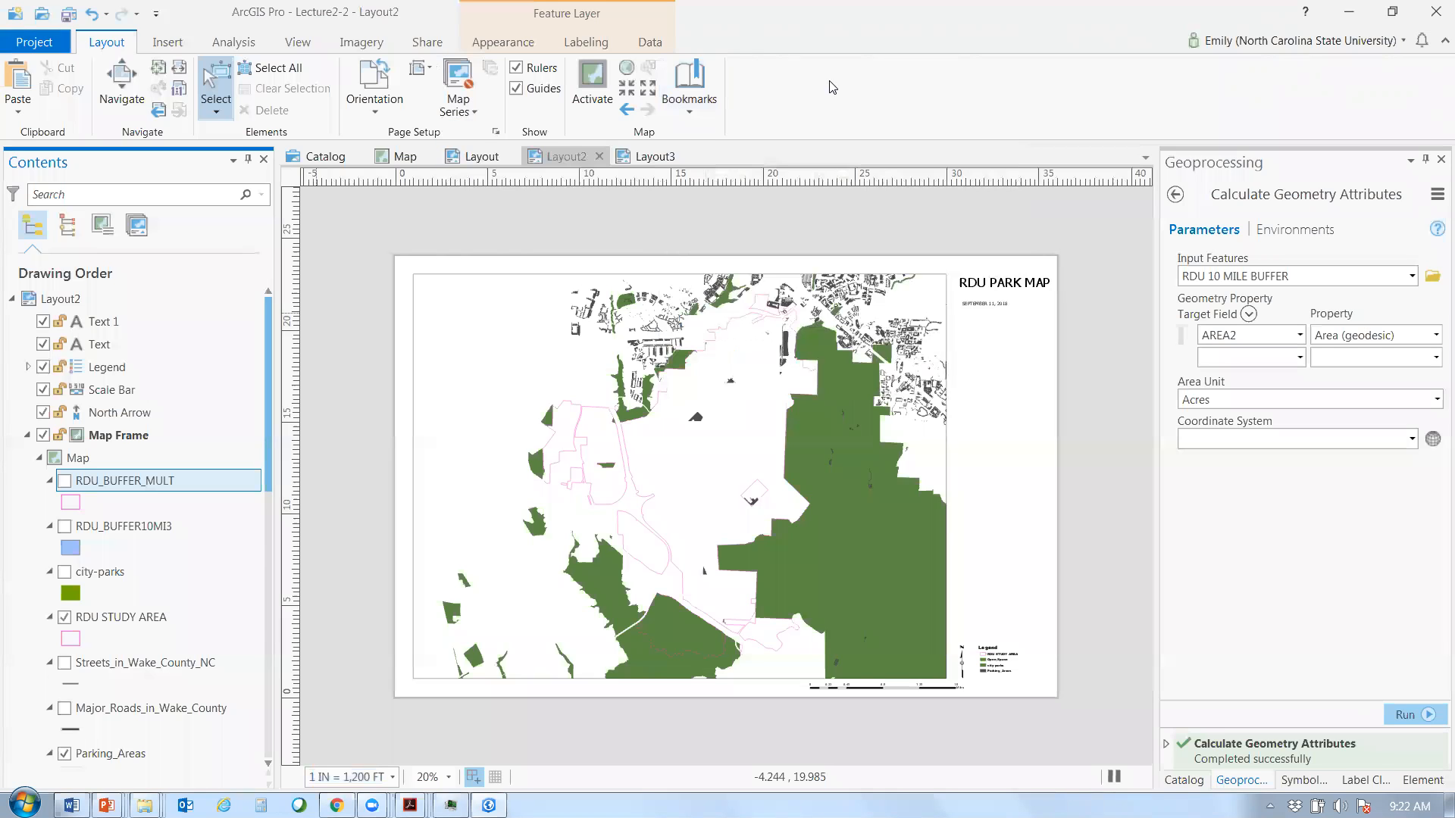
pyautogui.click(577, 158)
# - Look over the PDF export settings for Layout2, including the resolution, and leave them without exporting
pyautogui.click(438, 44)
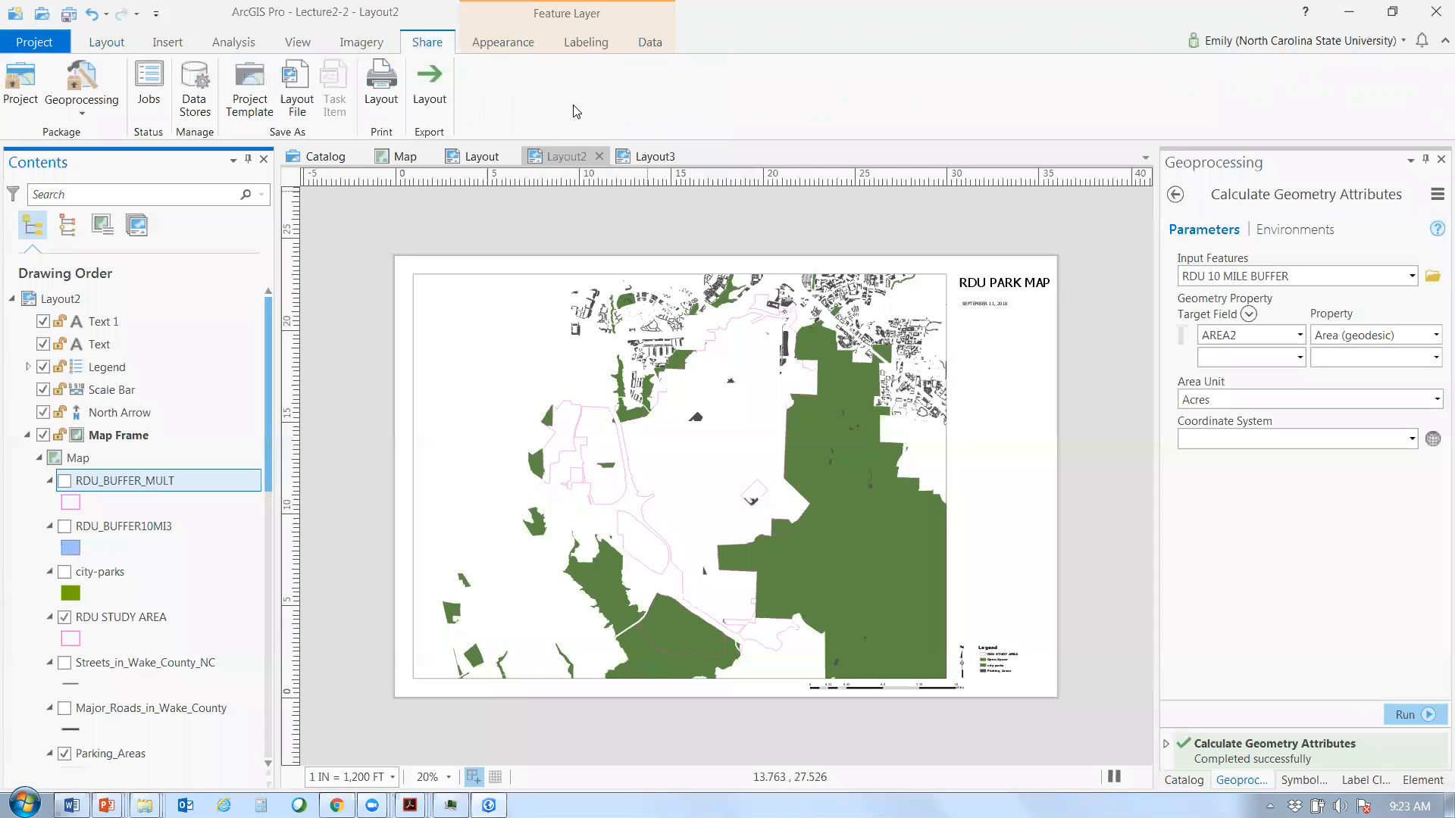
pyautogui.click(430, 91)
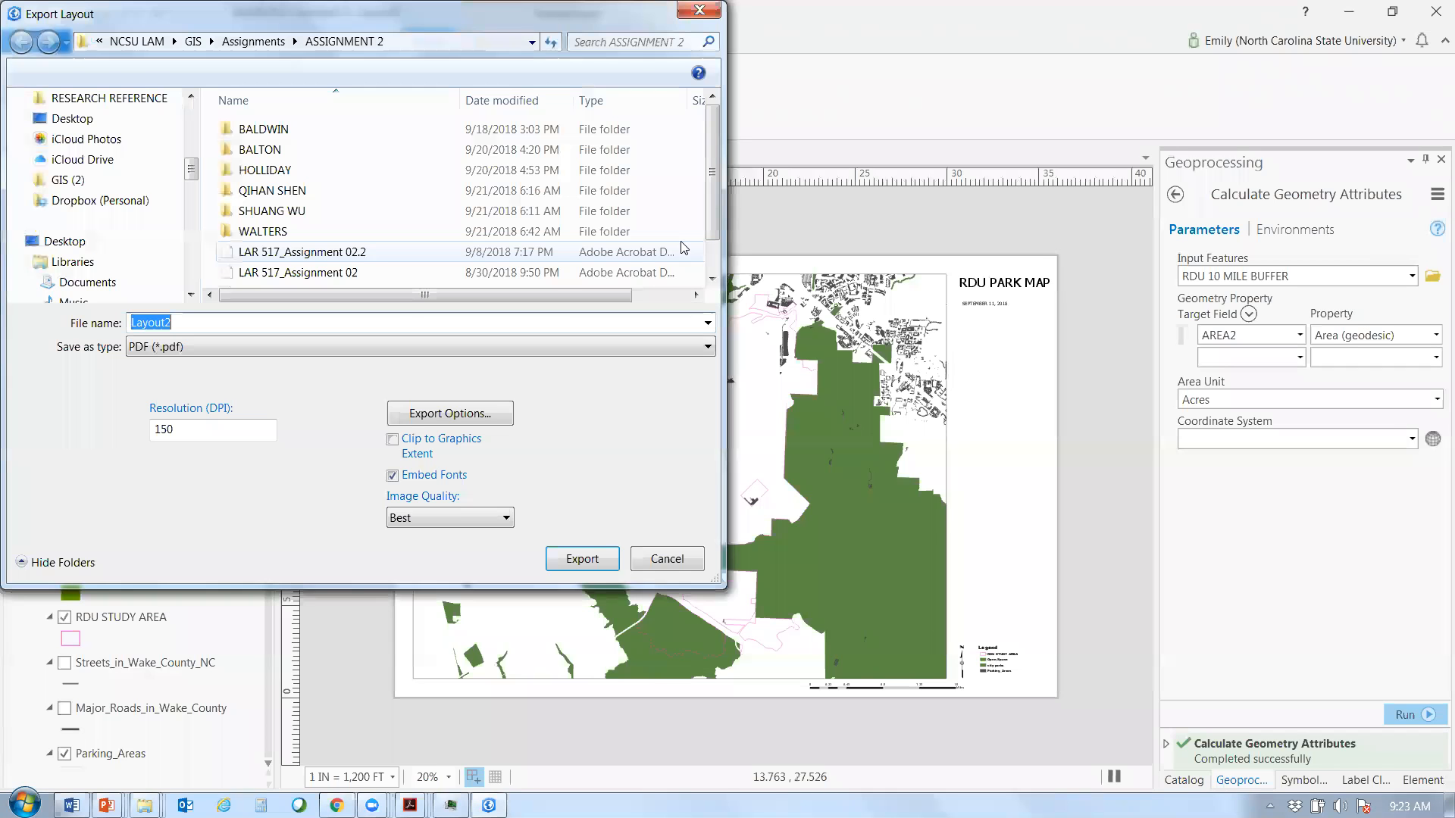
pyautogui.moveTo(542, 24); pyautogui.dragTo(734, 51)
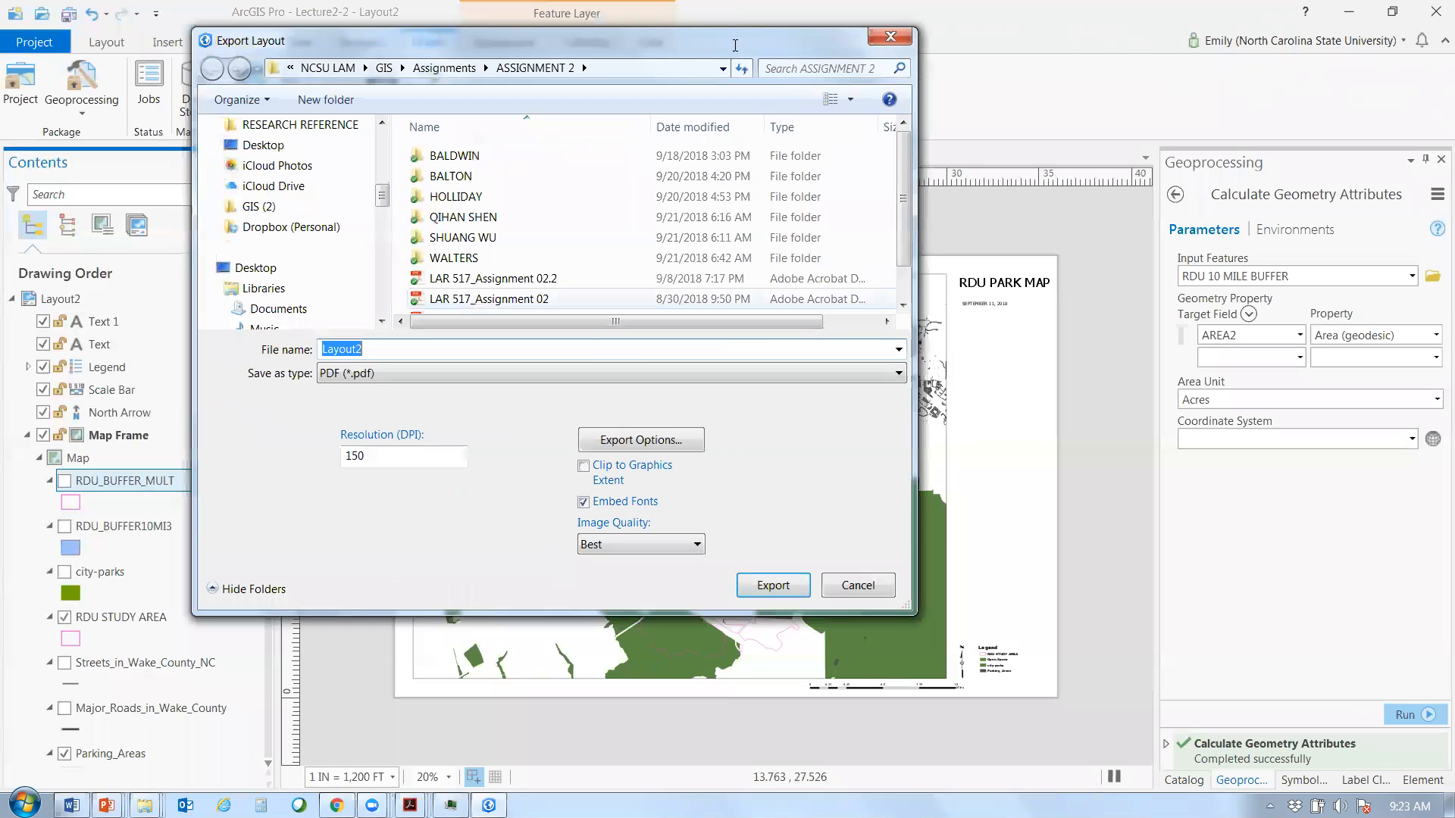
pyautogui.click(375, 453)
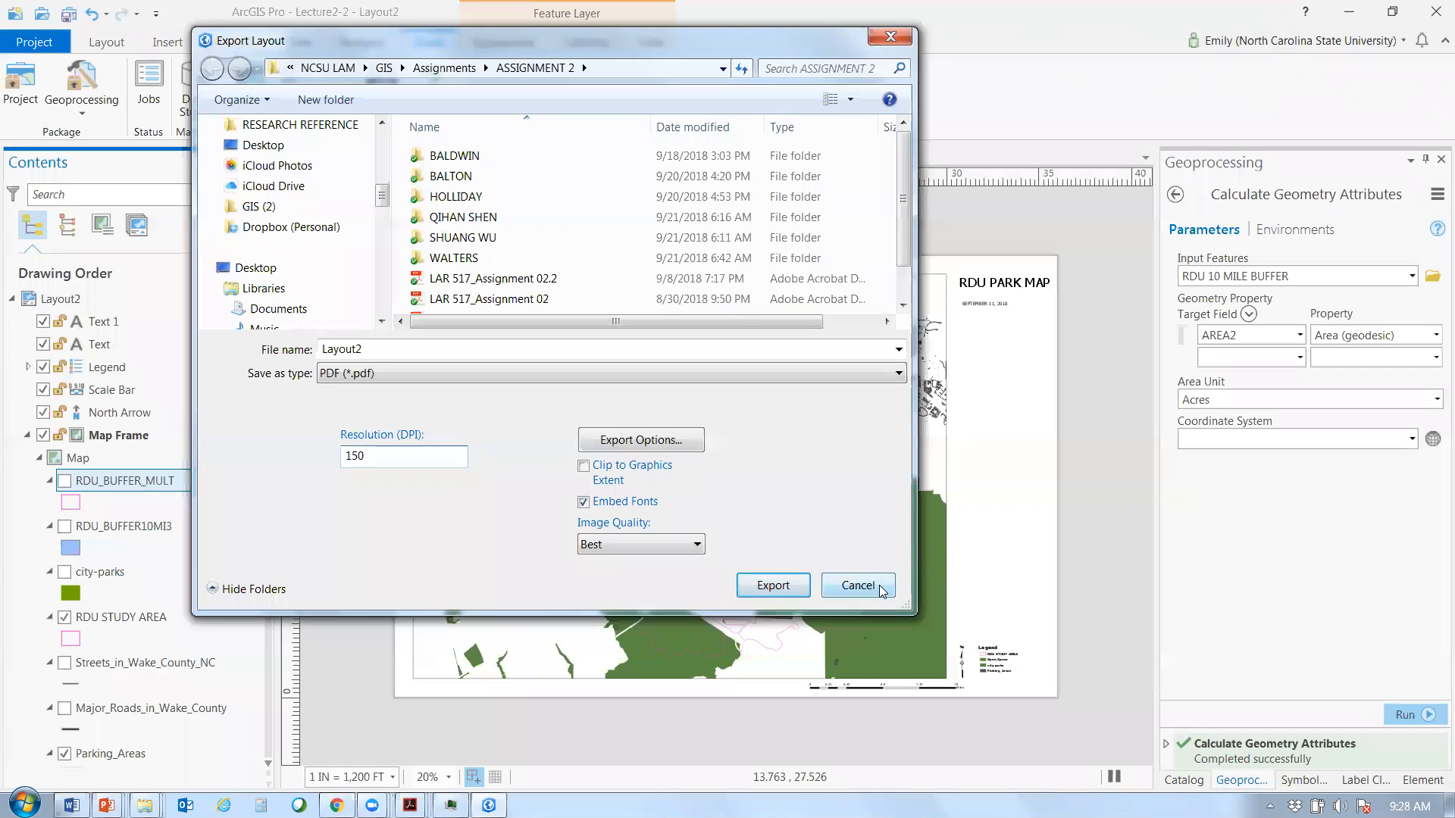
pyautogui.click(858, 586)
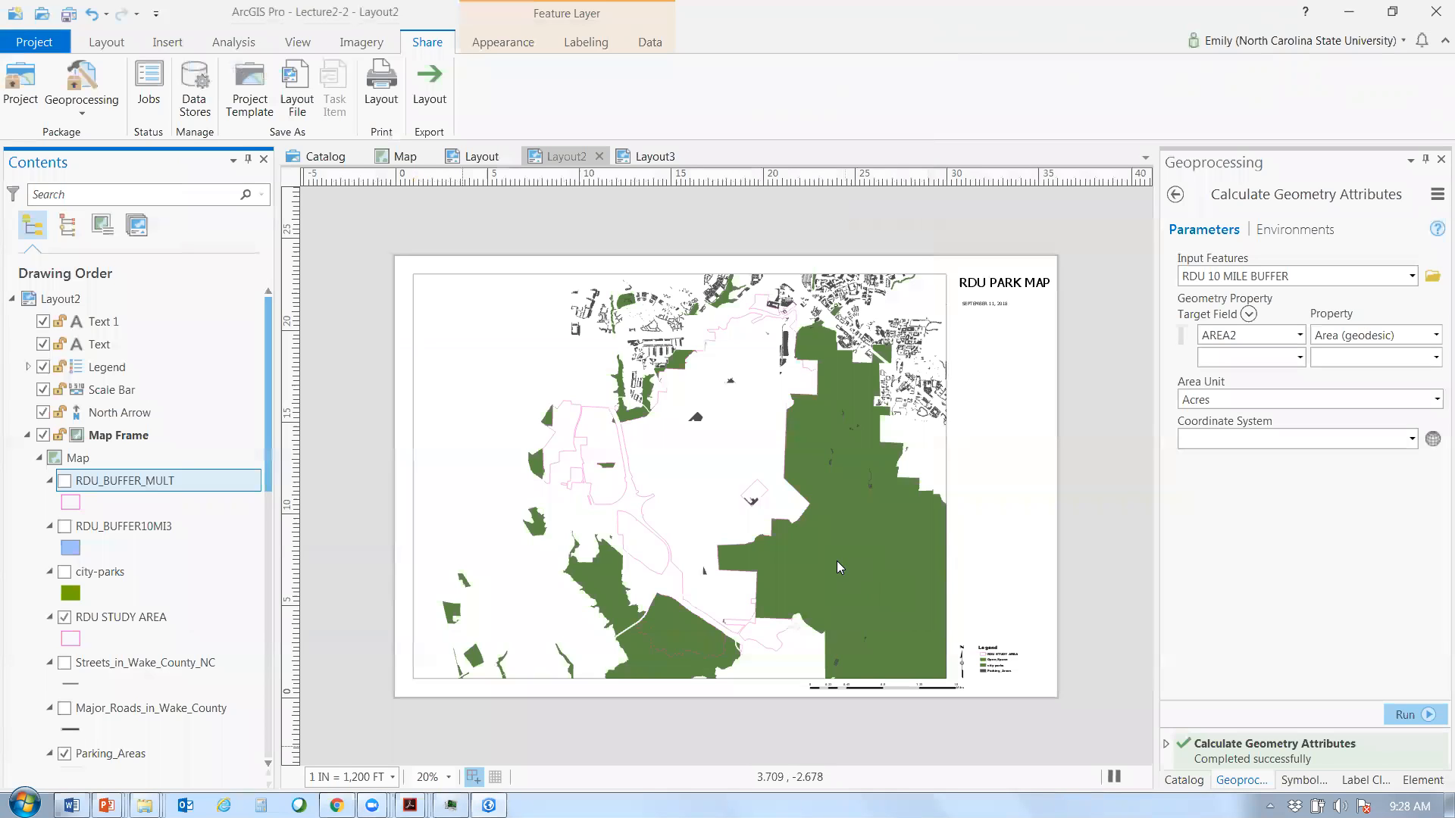
# - Switch to the main Map view and examine the RDU study area, its parking areas and the map's full layer list
pyautogui.click(404, 157)
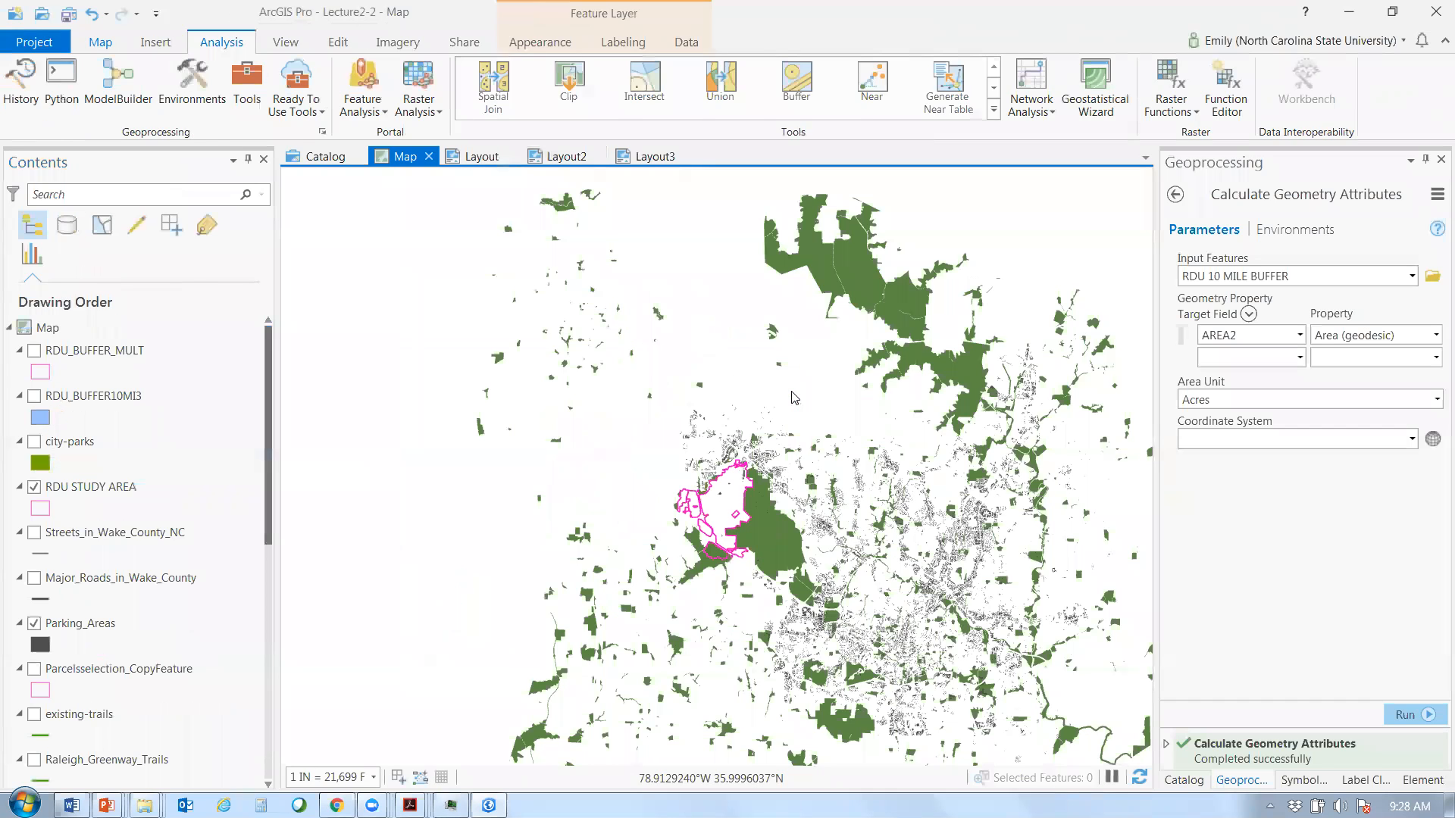
pyautogui.click(101, 42)
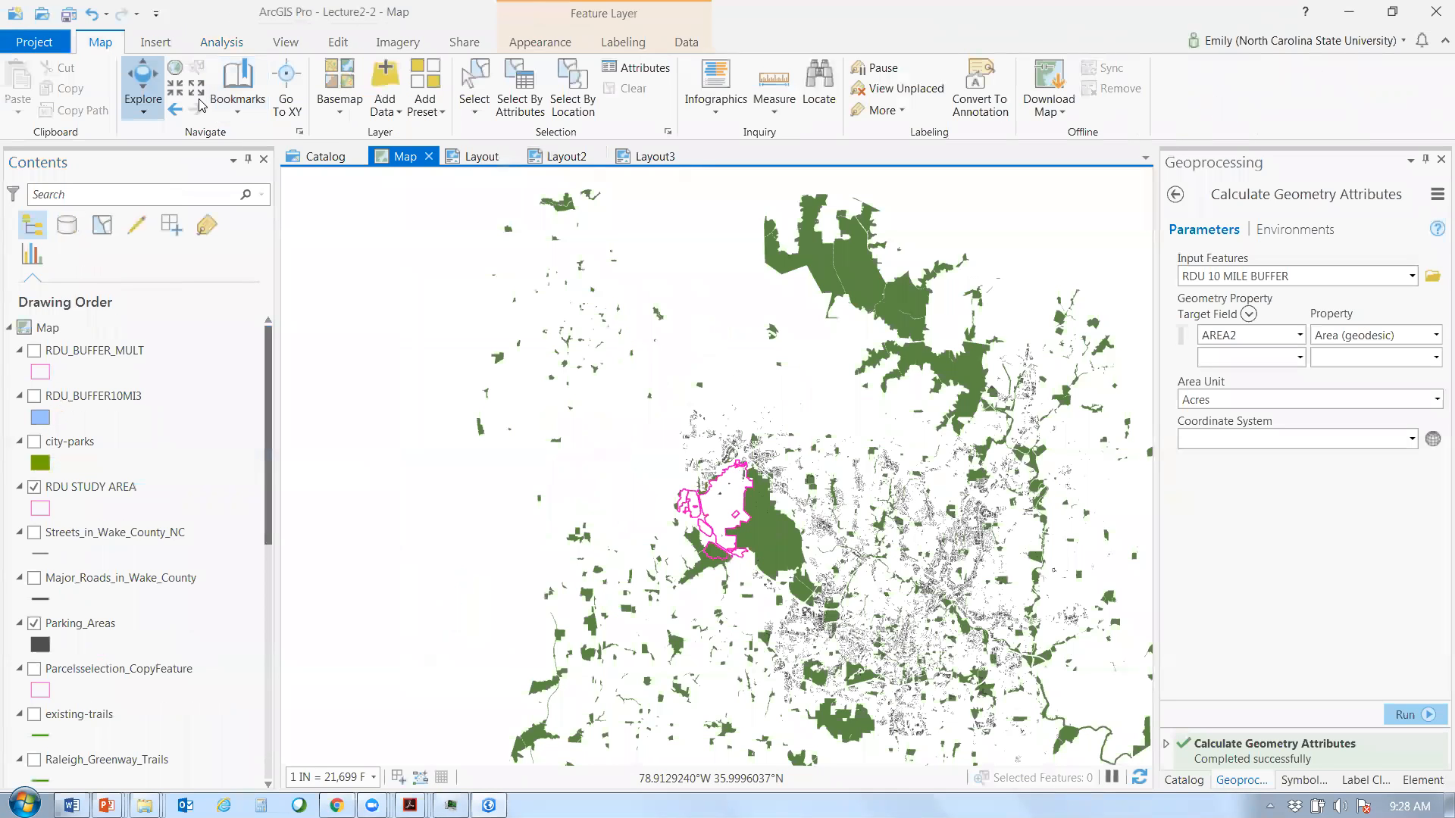
pyautogui.scroll(9, 732, 513)
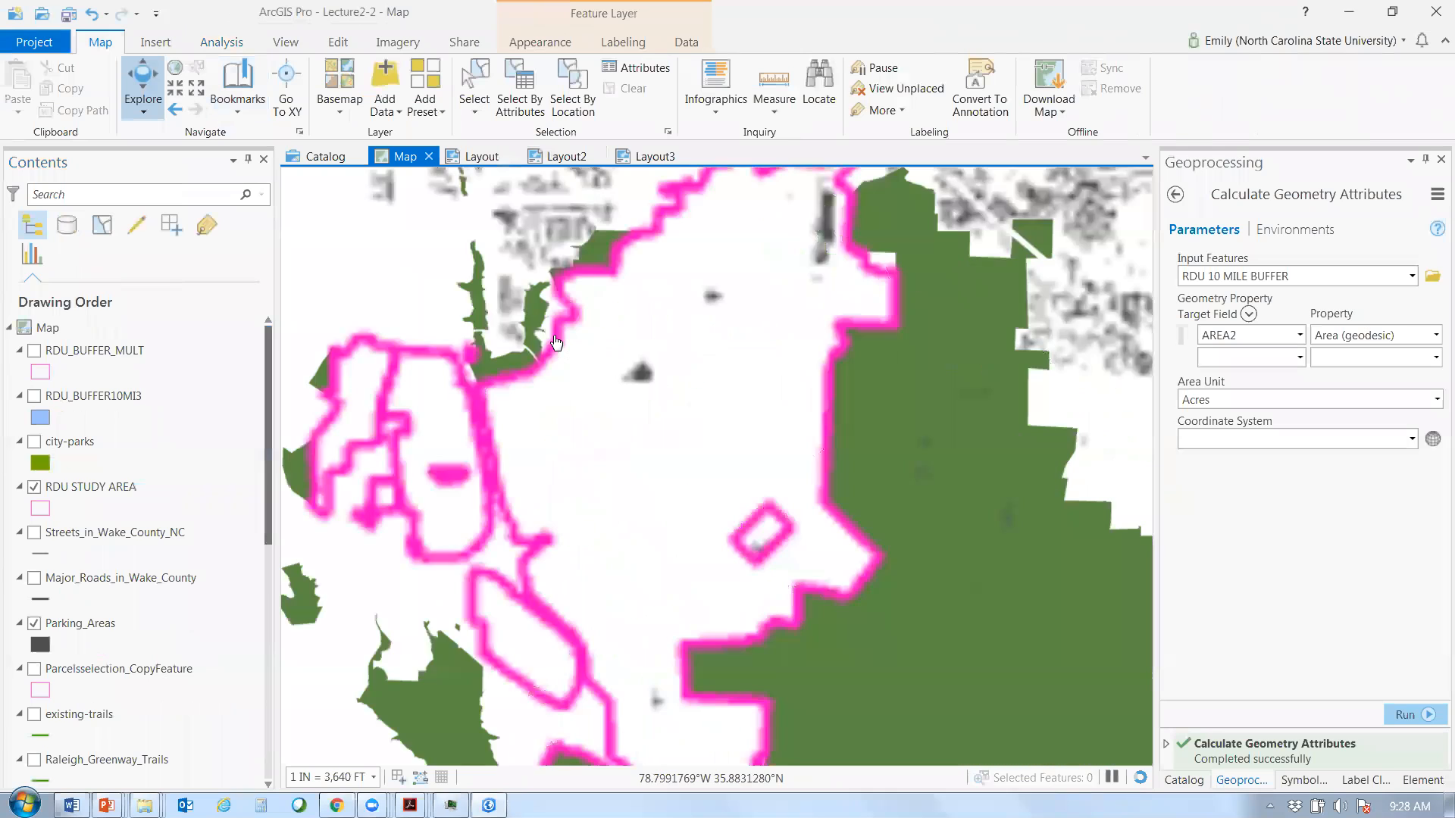
pyautogui.scroll(4, 556, 342)
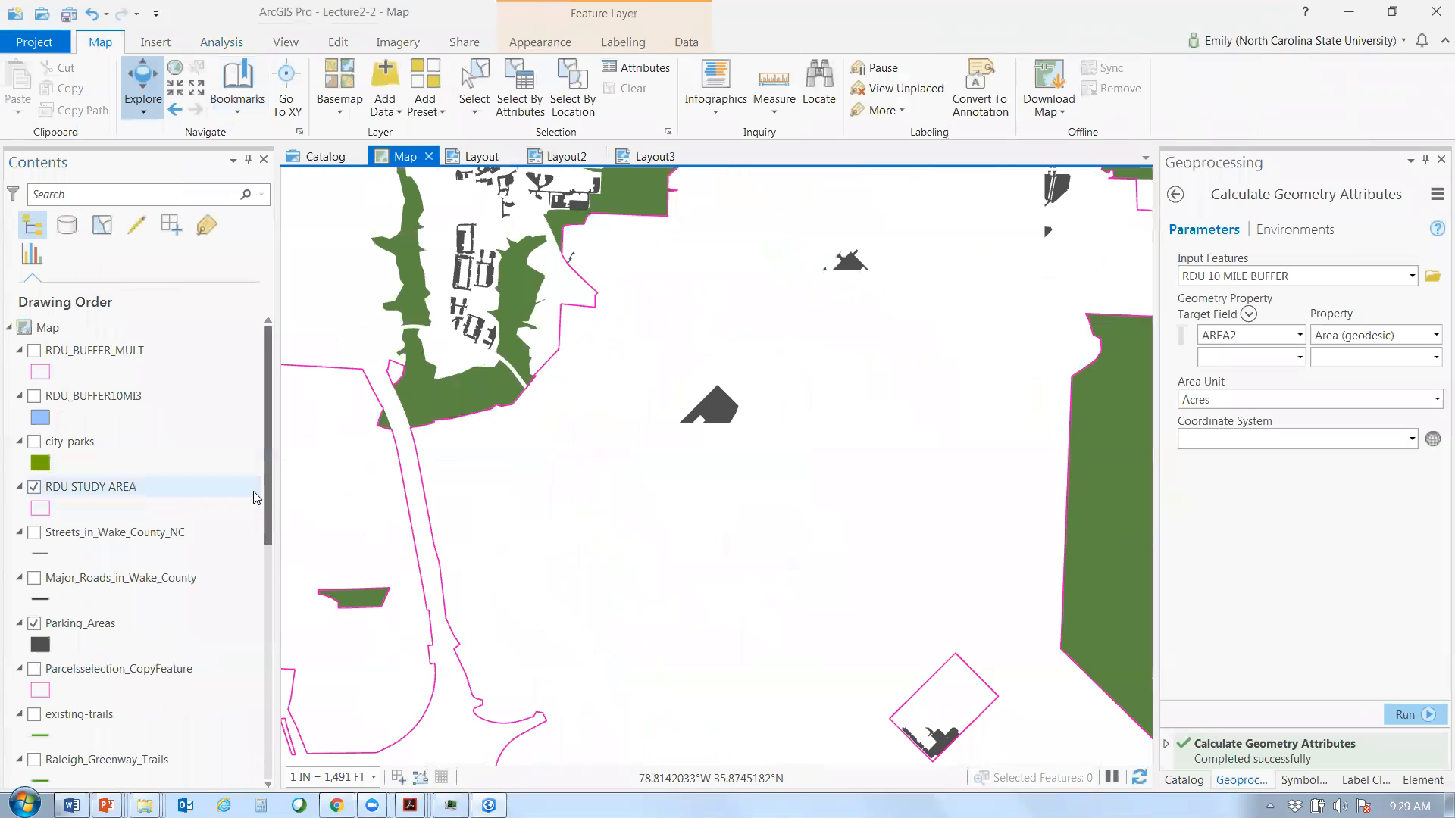
pyautogui.click(266, 664)
pyautogui.moveTo(267, 664); pyautogui.dragTo(276, 746)
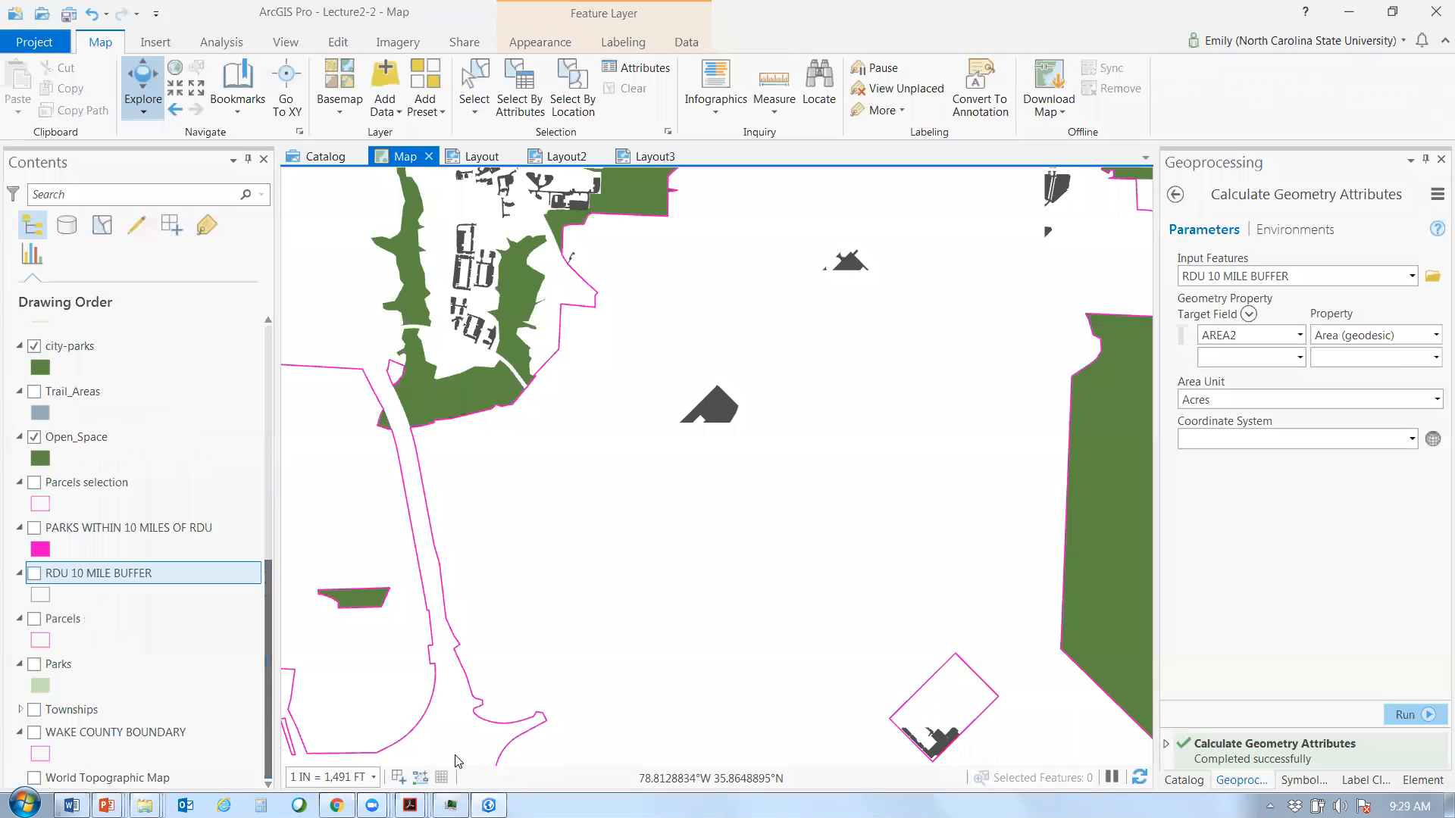
pyautogui.click(1288, 781)
pyautogui.click(1138, 779)
pyautogui.scroll(2, 144, 560)
pyautogui.scroll(5, 144, 530)
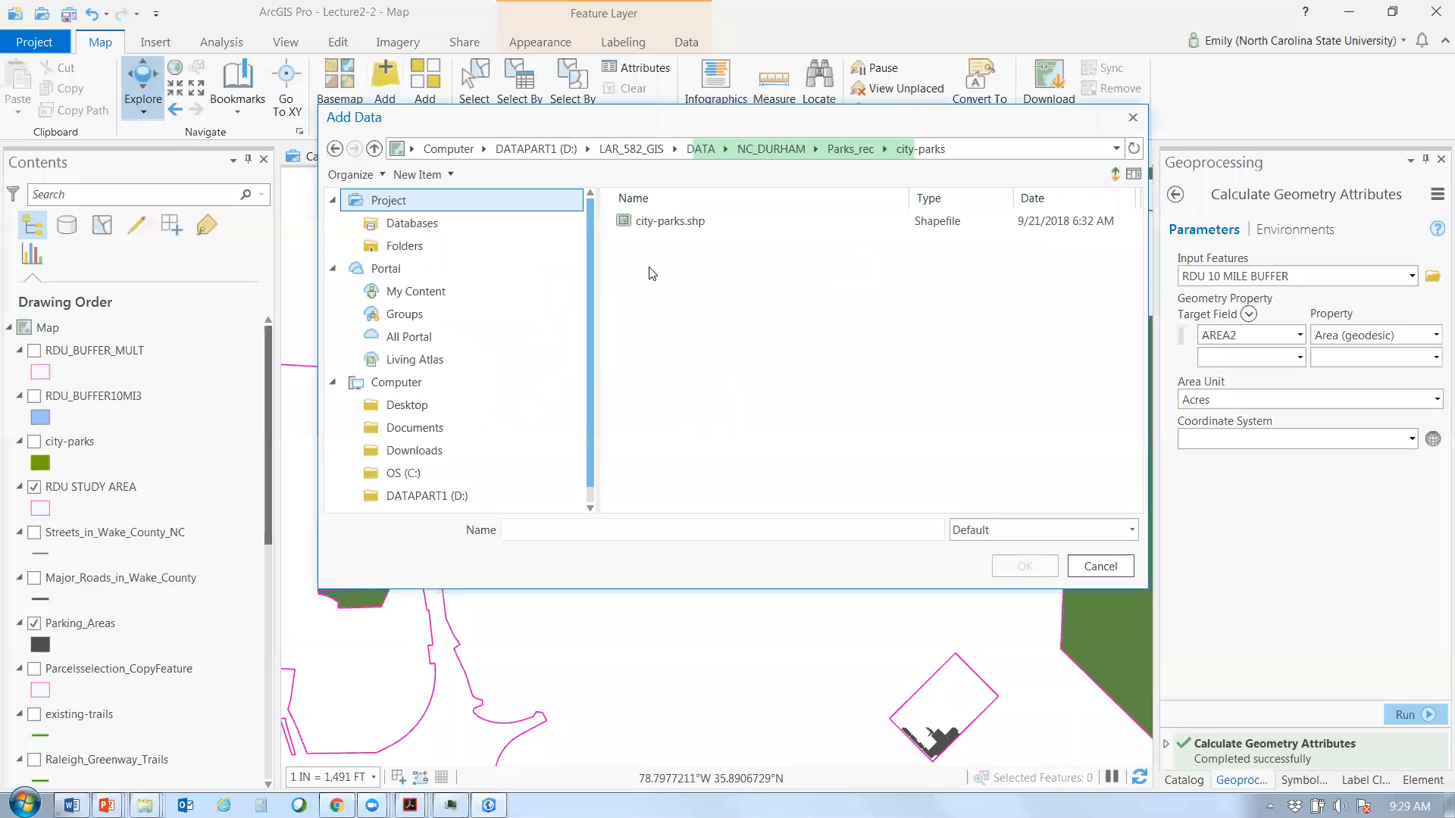
# - Add the Stormwater_Impervious_Surface_Area_on_Properties shapefile from the Landcov folder of NC_WAKE_RALEIGH to the map
pyautogui.click(686, 151)
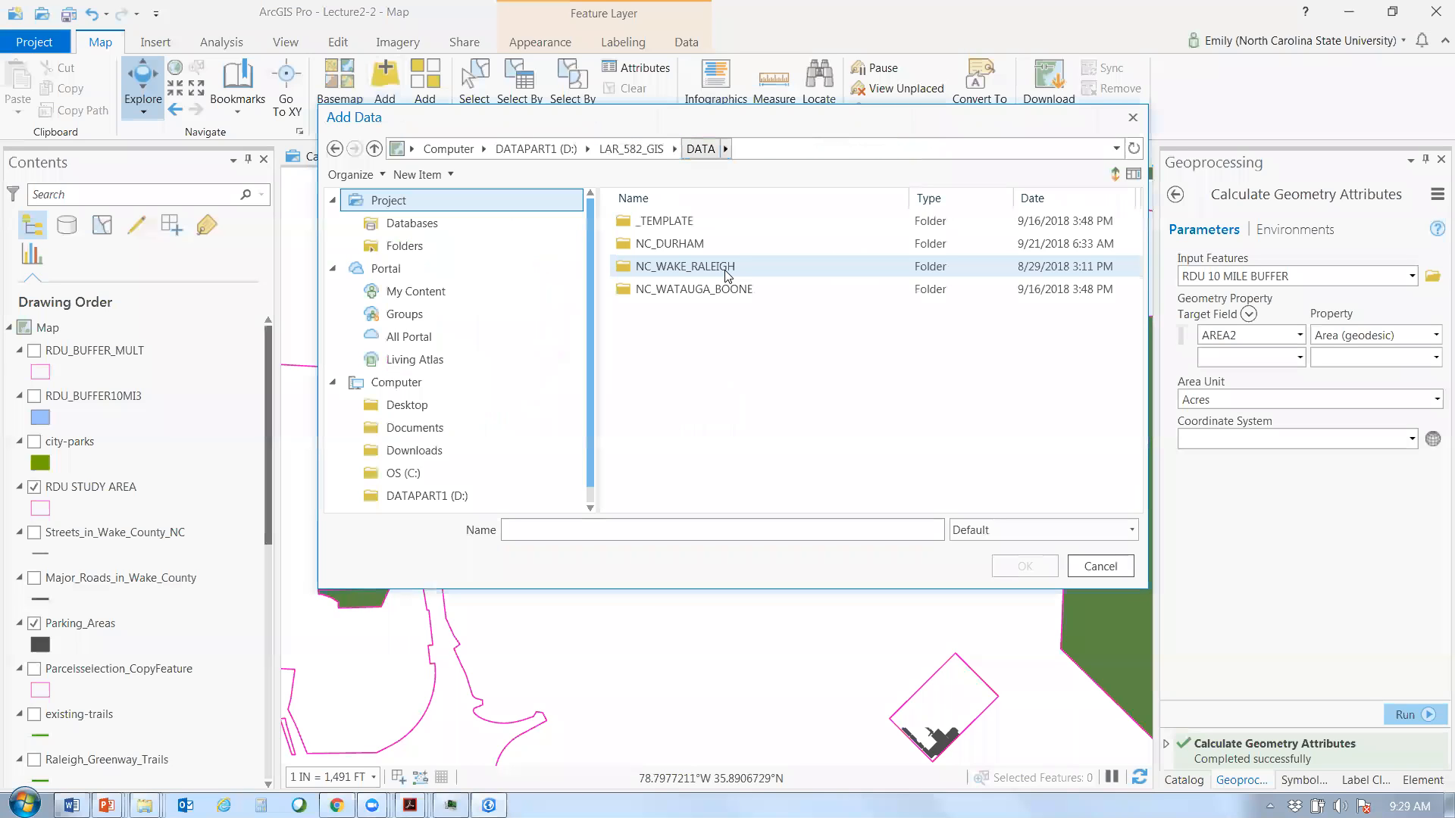
pyautogui.doubleClick(733, 266)
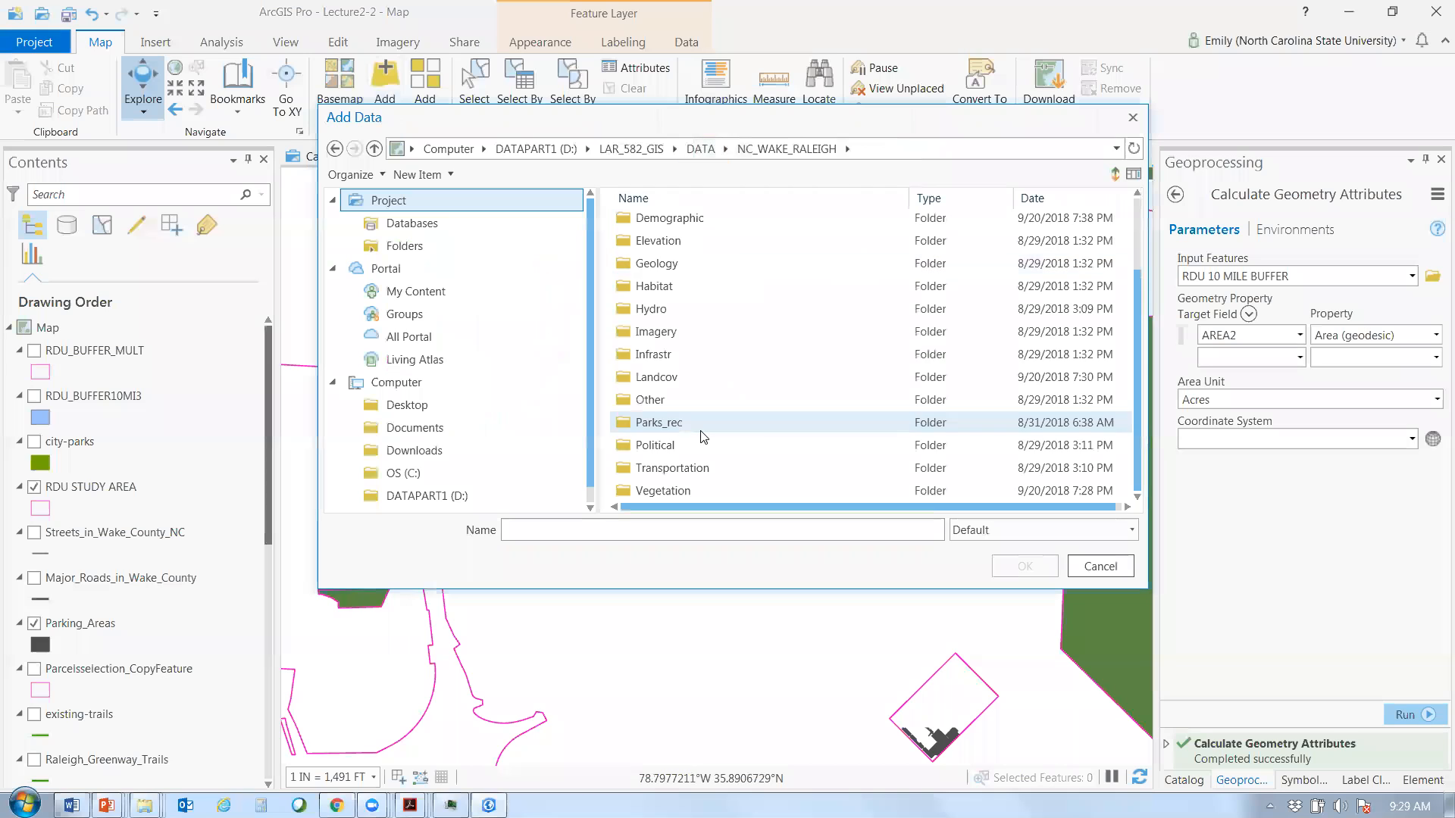
pyautogui.doubleClick(697, 375)
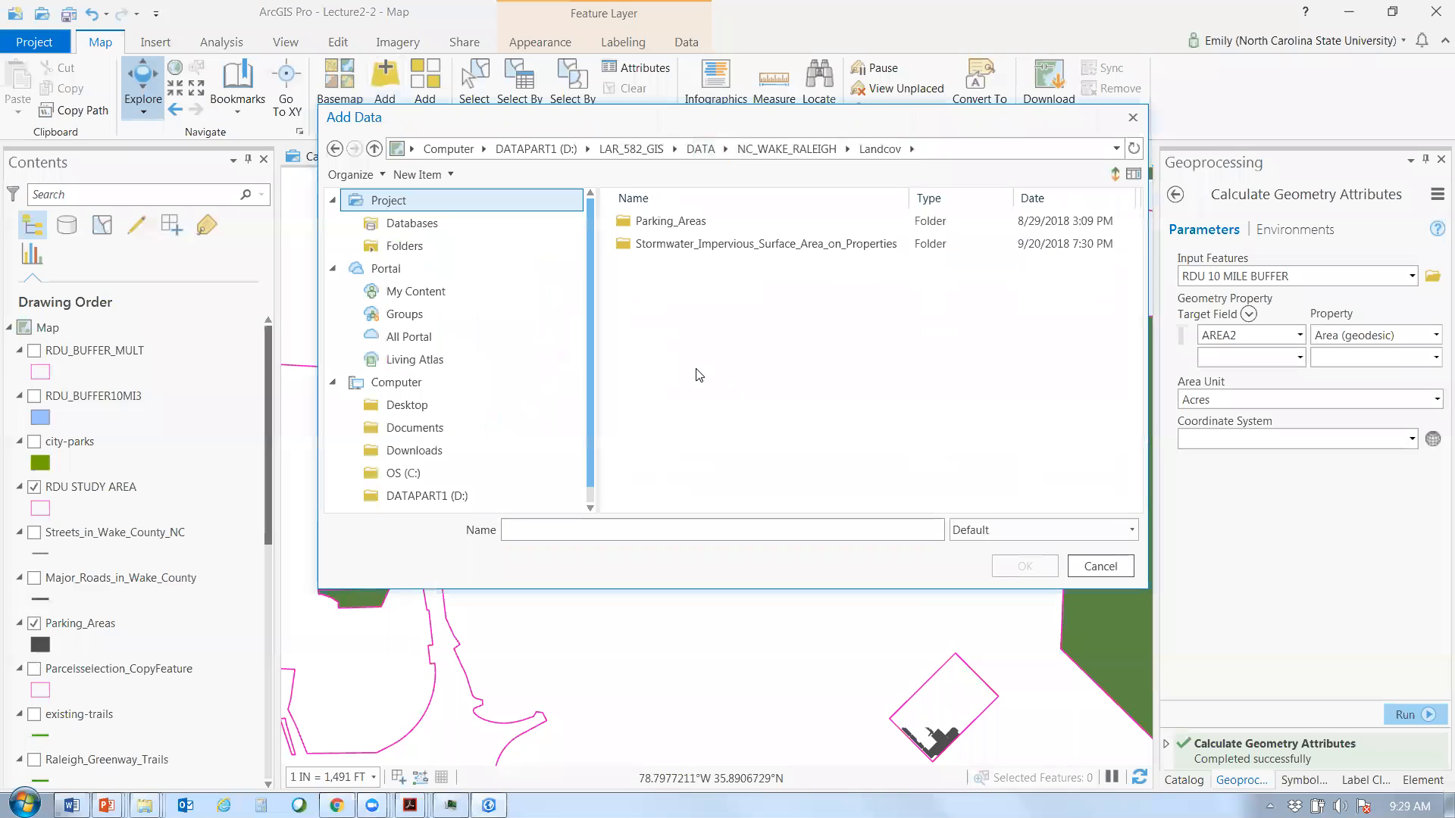
pyautogui.doubleClick(660, 247)
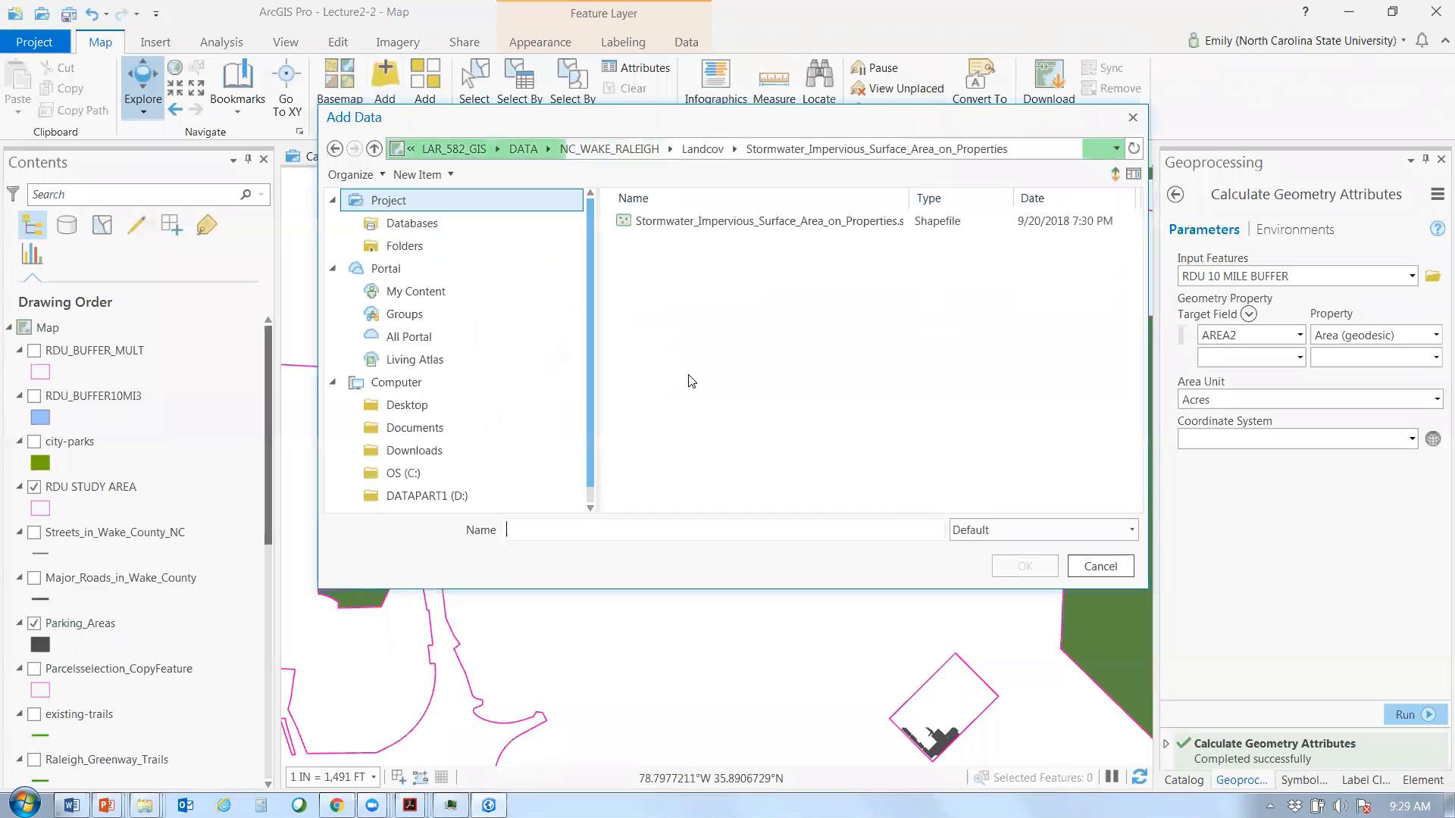
pyautogui.click(766, 222)
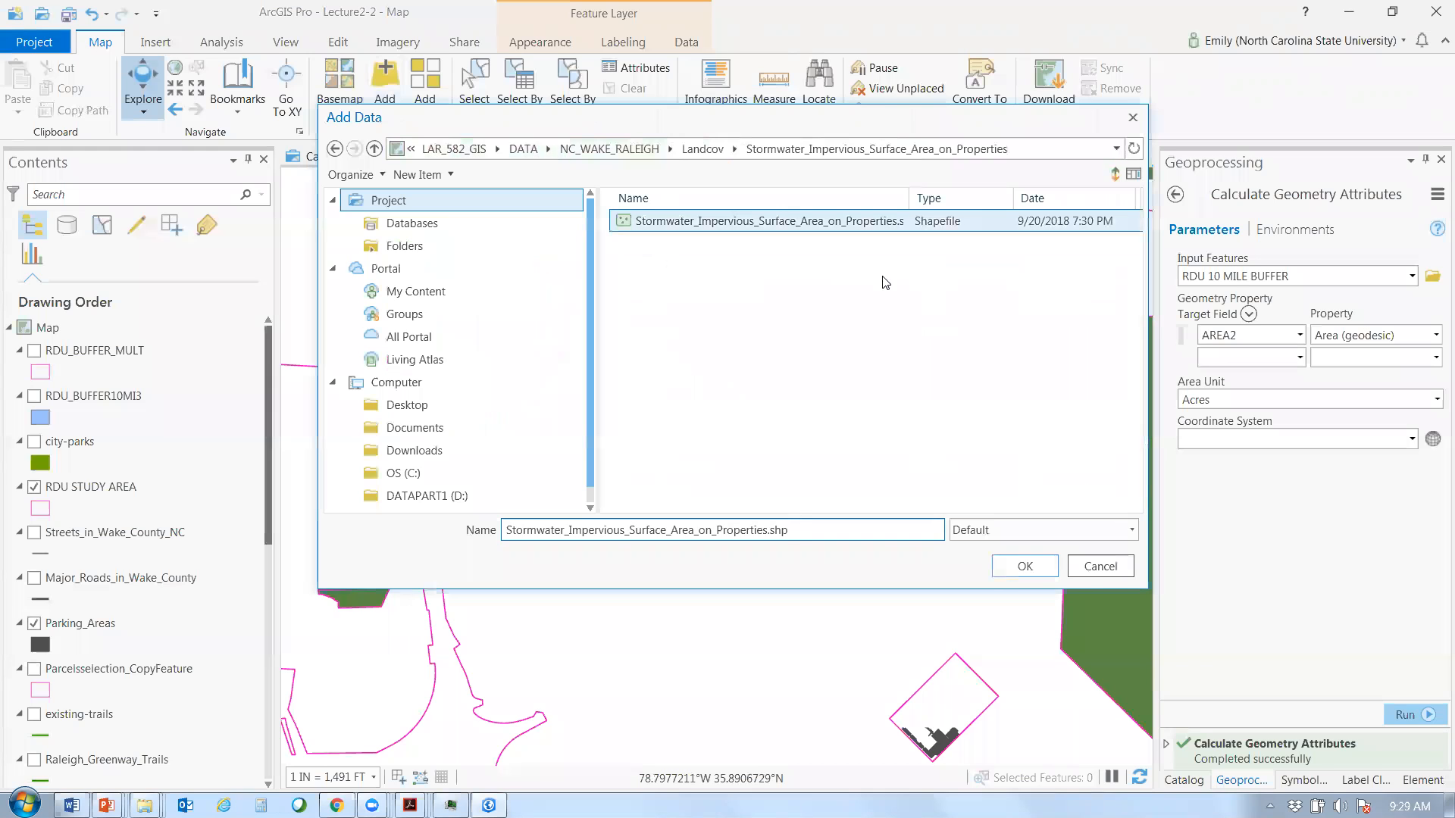
pyautogui.click(1025, 566)
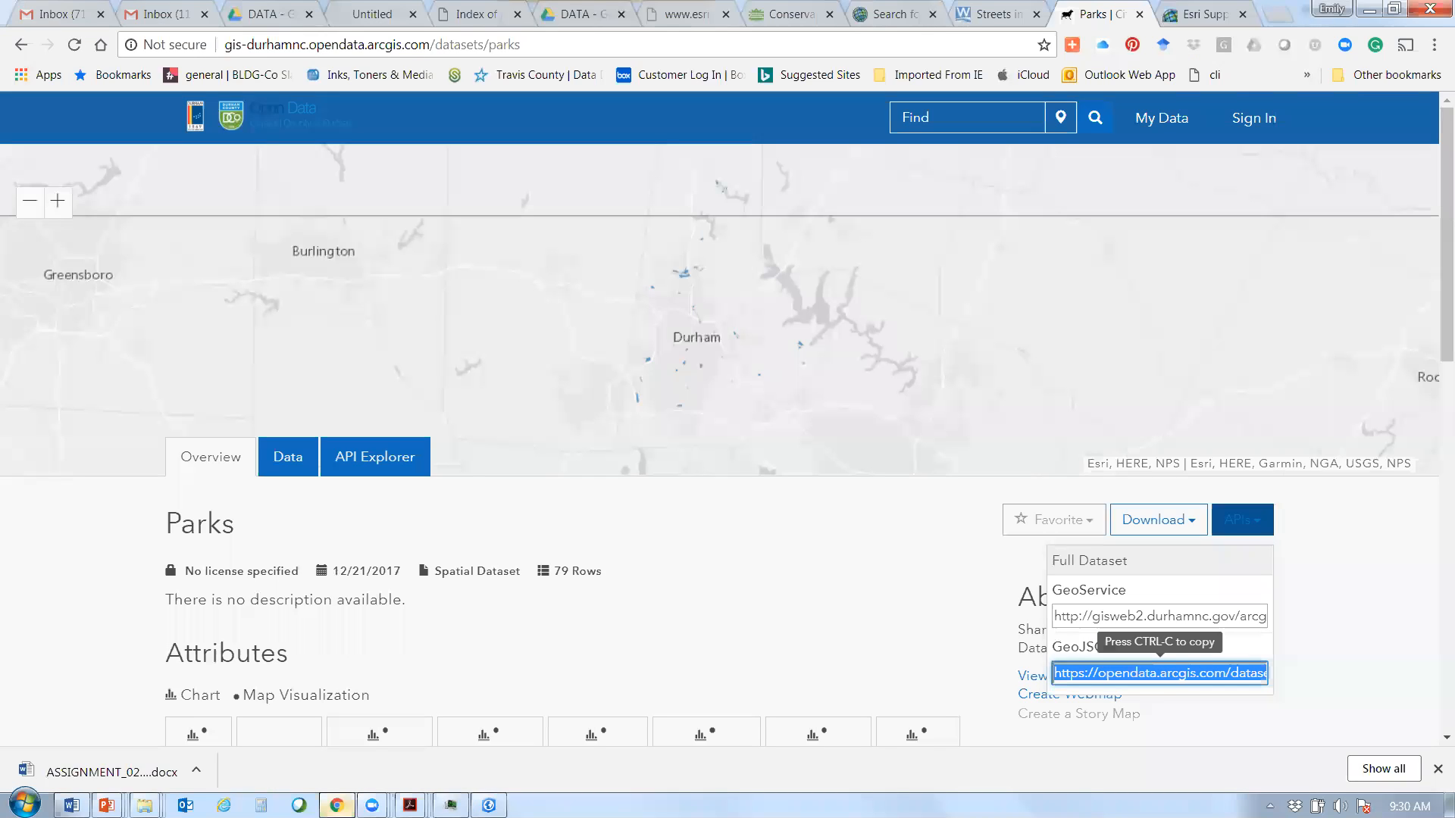
# - In the browser, search the Raleigh Open Data site for PARKING and open the Parking Areas dataset
pyautogui.click(911, 12)
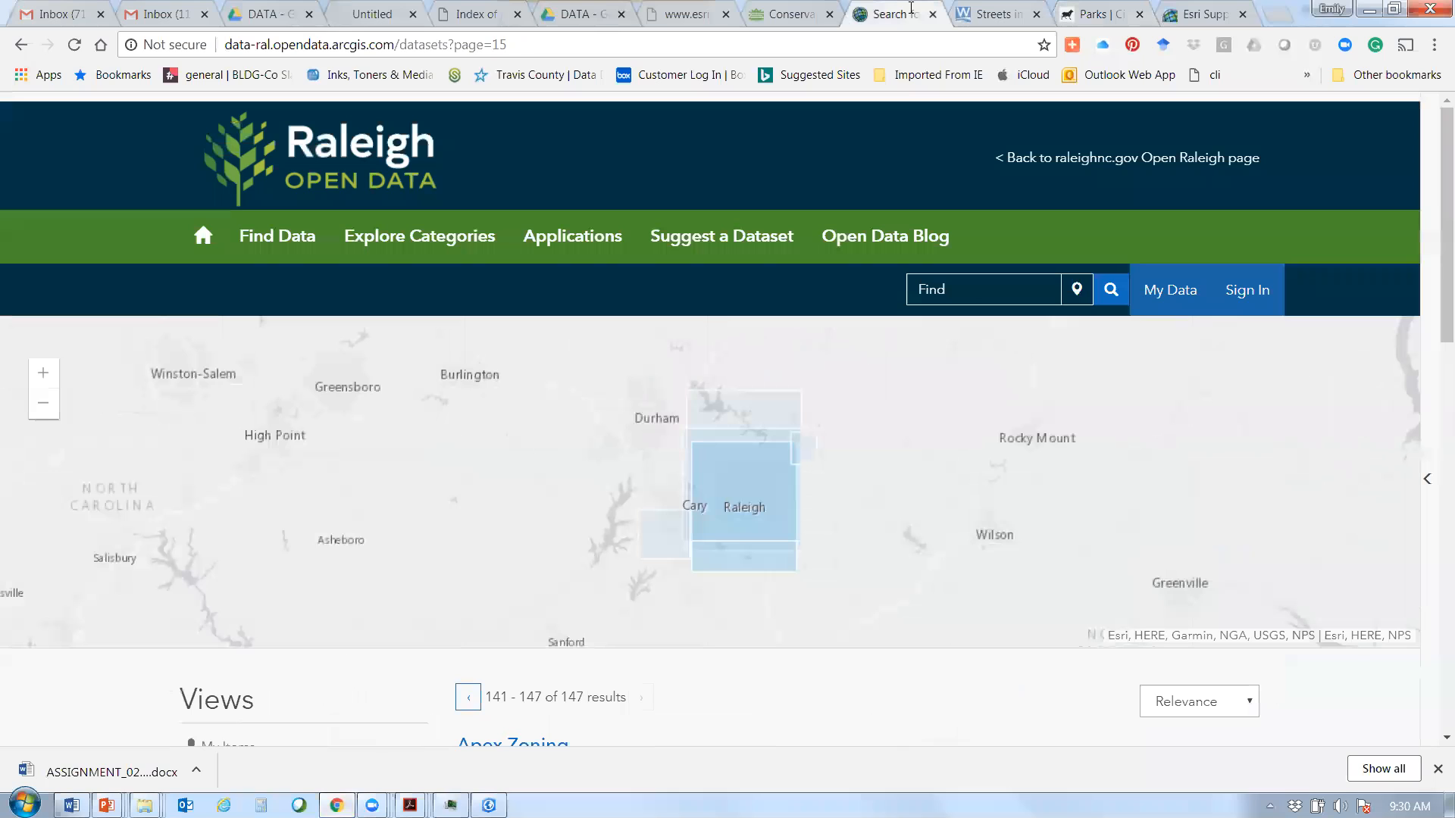
pyautogui.click(953, 290)
pyautogui.write('PARKI')
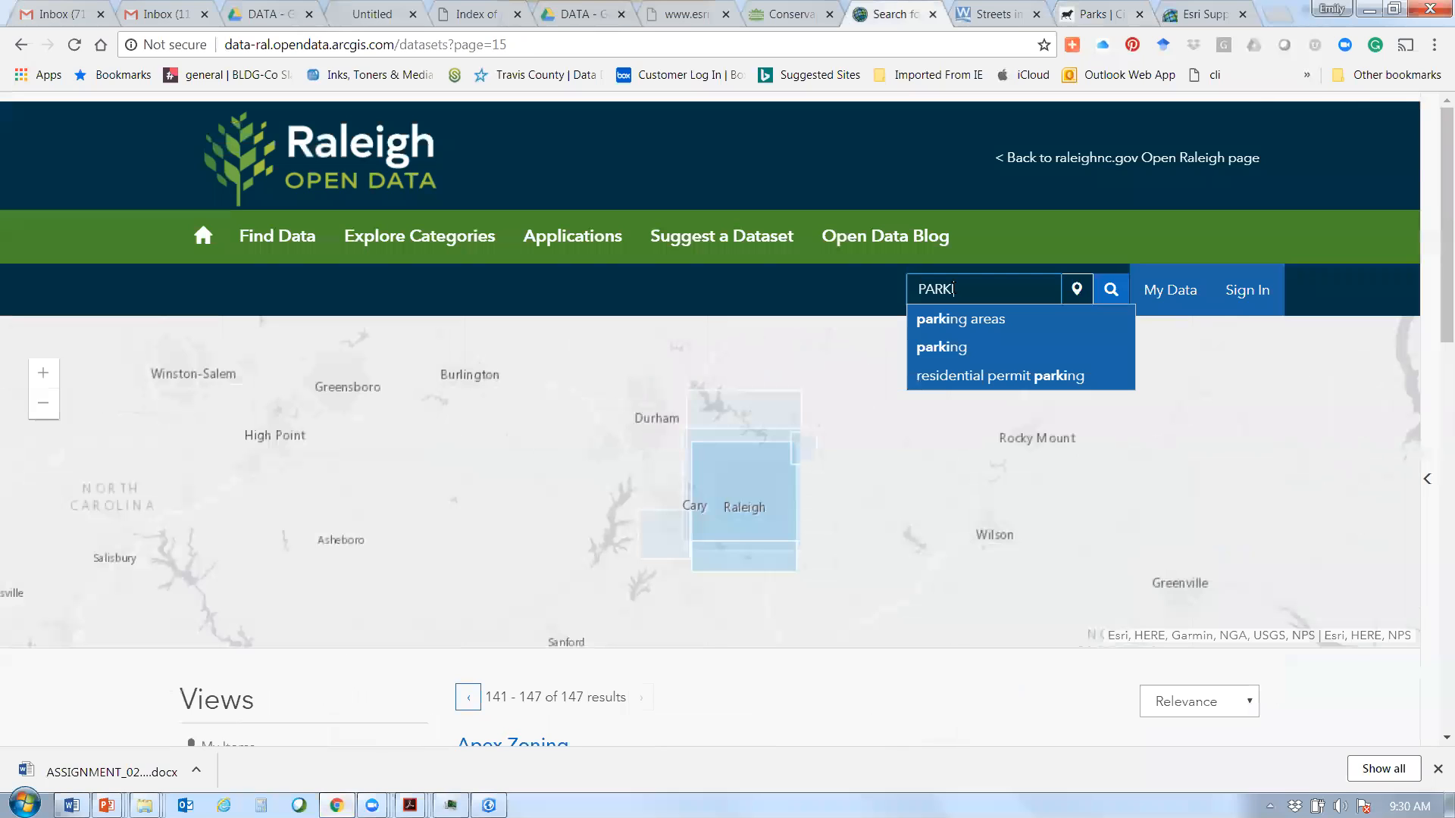
pyautogui.write('NG')
pyautogui.press('Return')
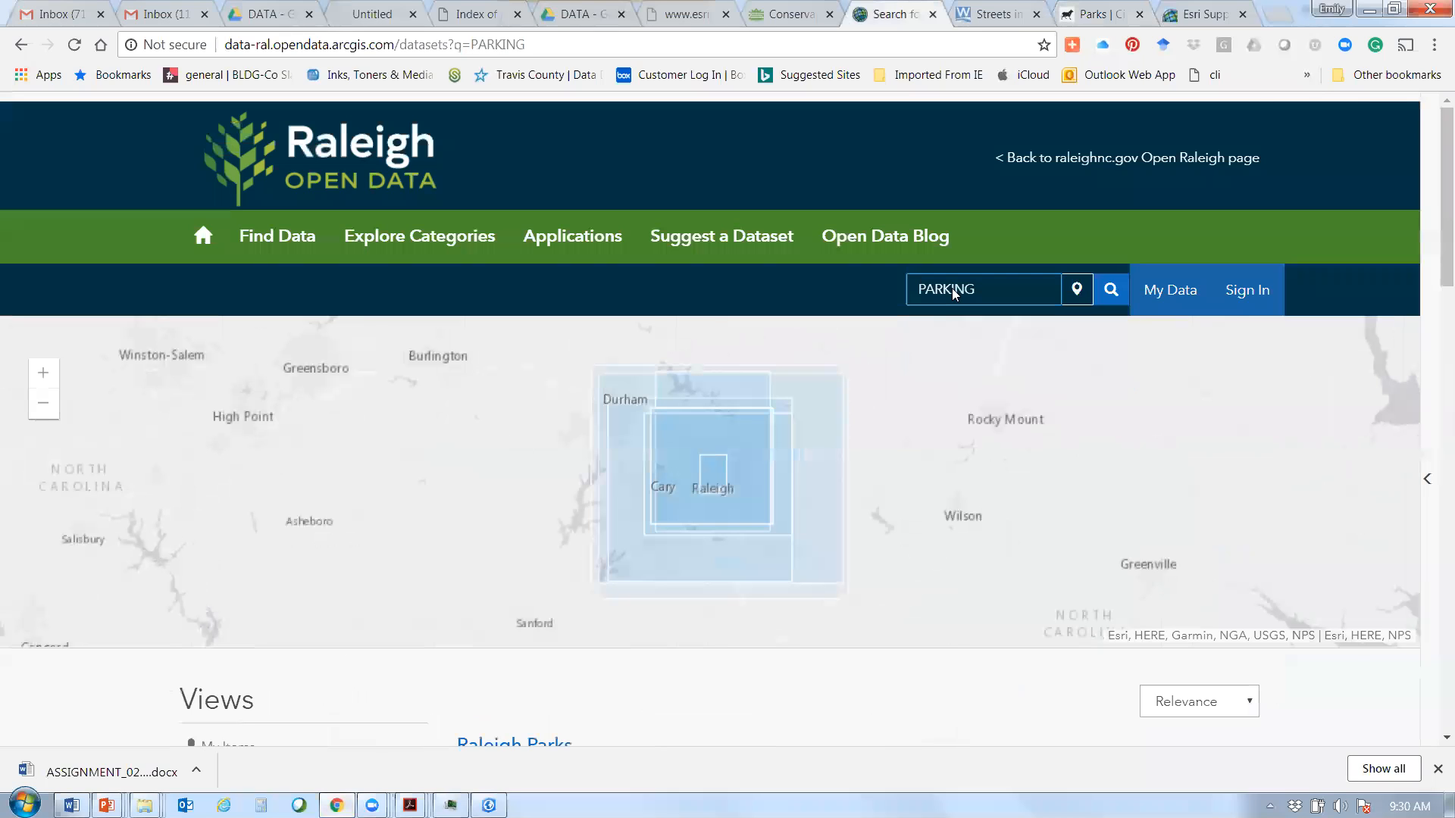
pyautogui.scroll(-7, 593, 475)
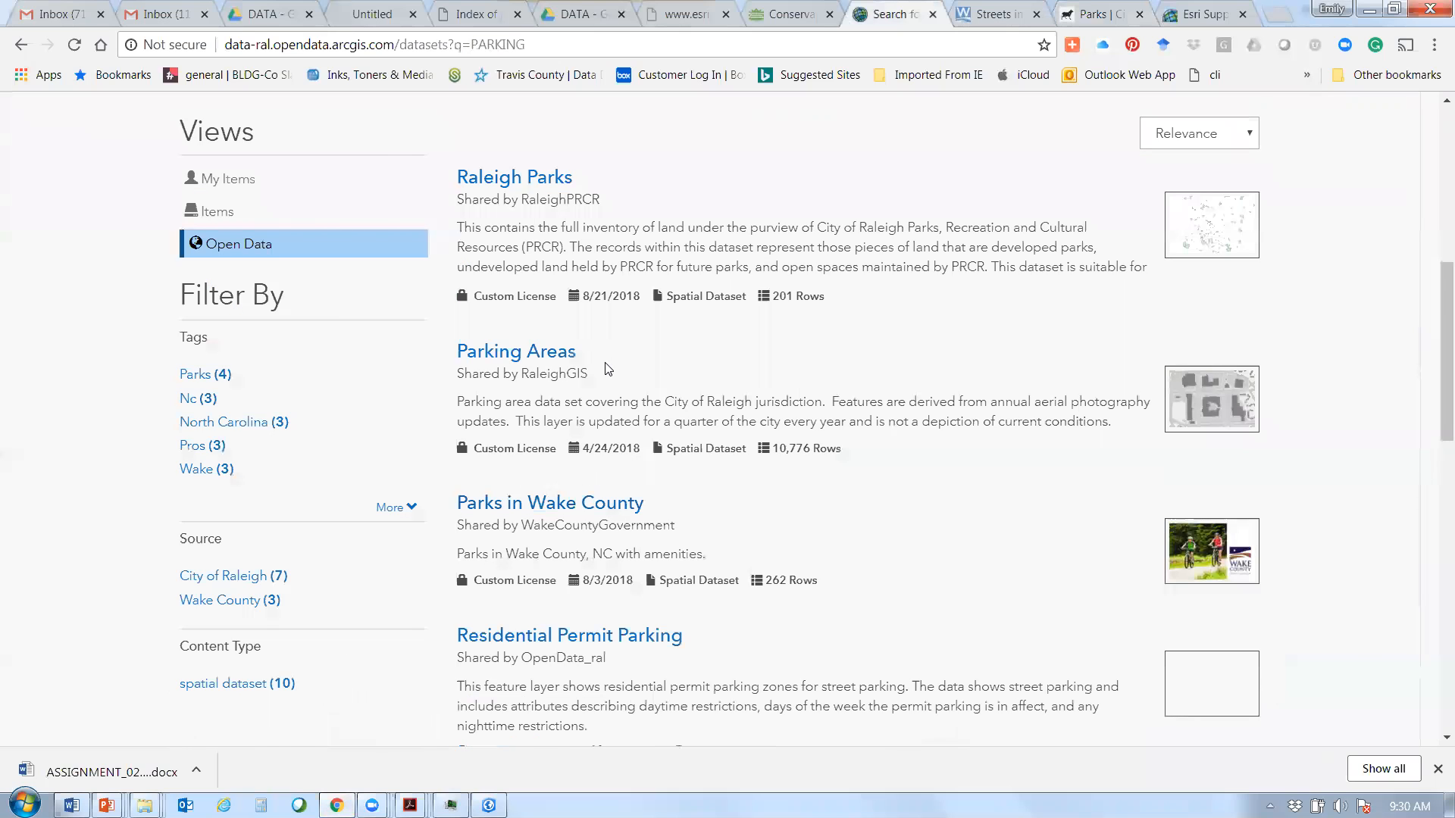
pyautogui.click(557, 353)
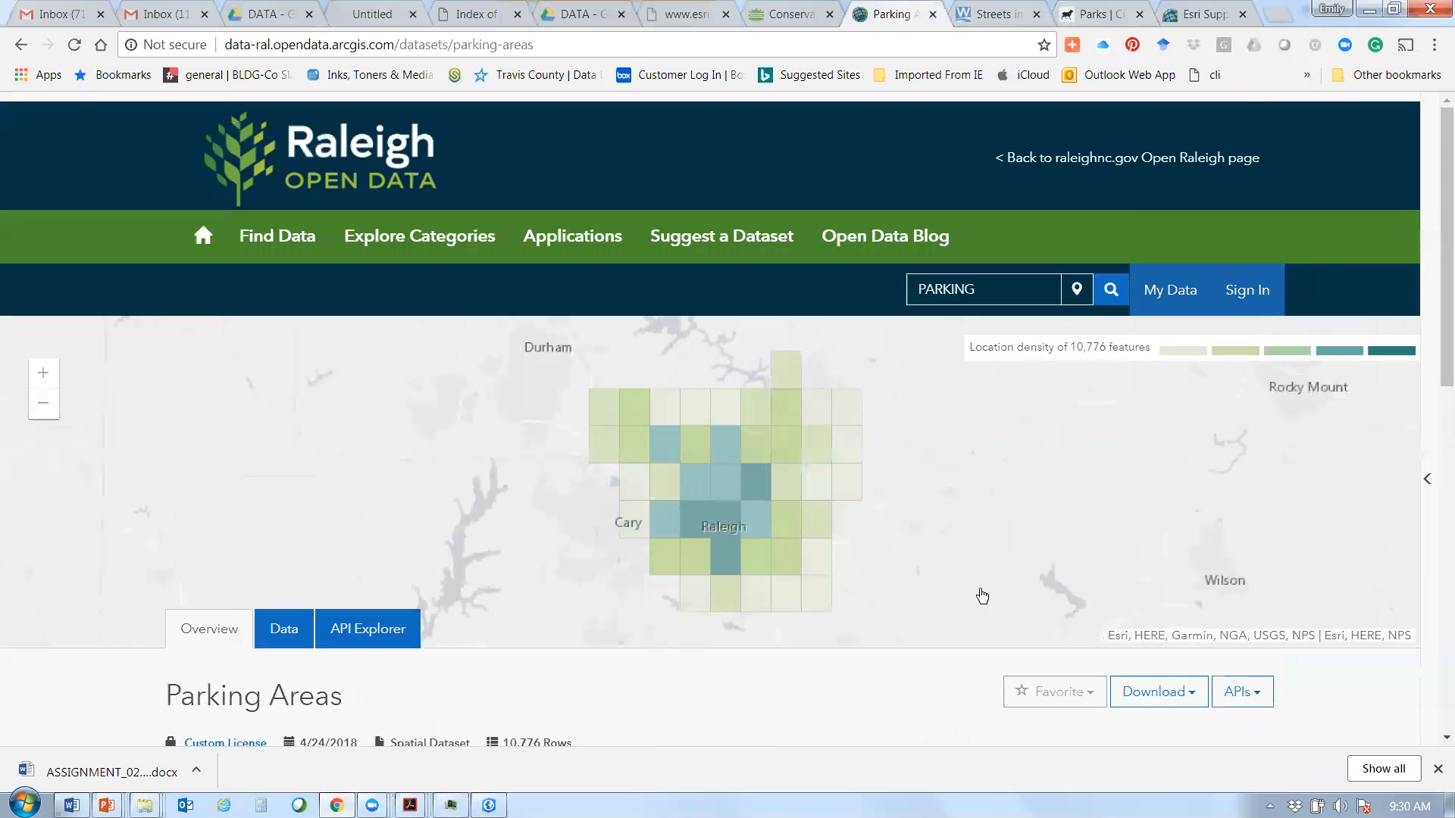
# - Copy the GeoService link of the full Parking Areas dataset and return to ArcGIS Pro
pyautogui.click(1222, 694)
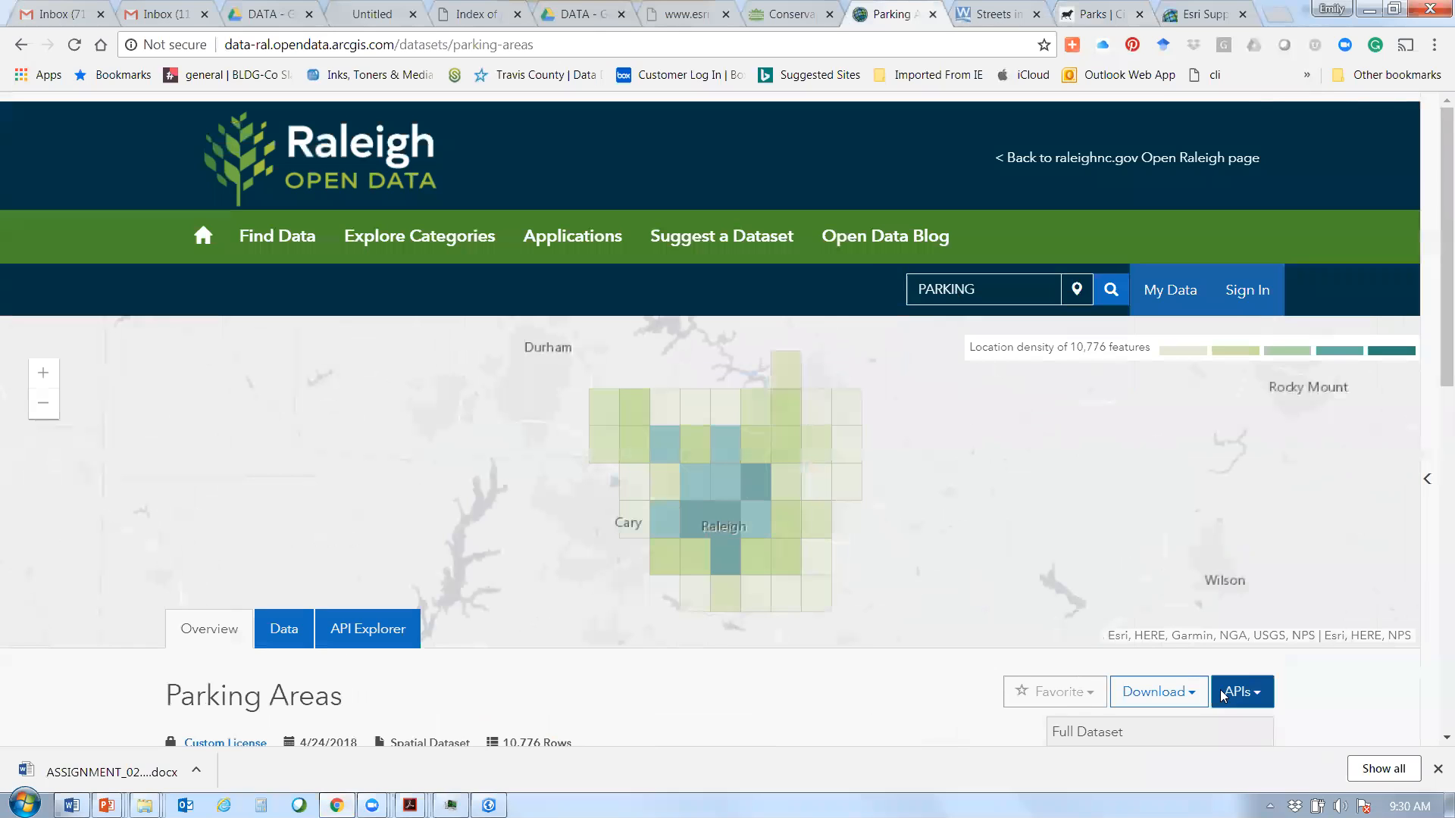
pyautogui.scroll(-3, 1020, 663)
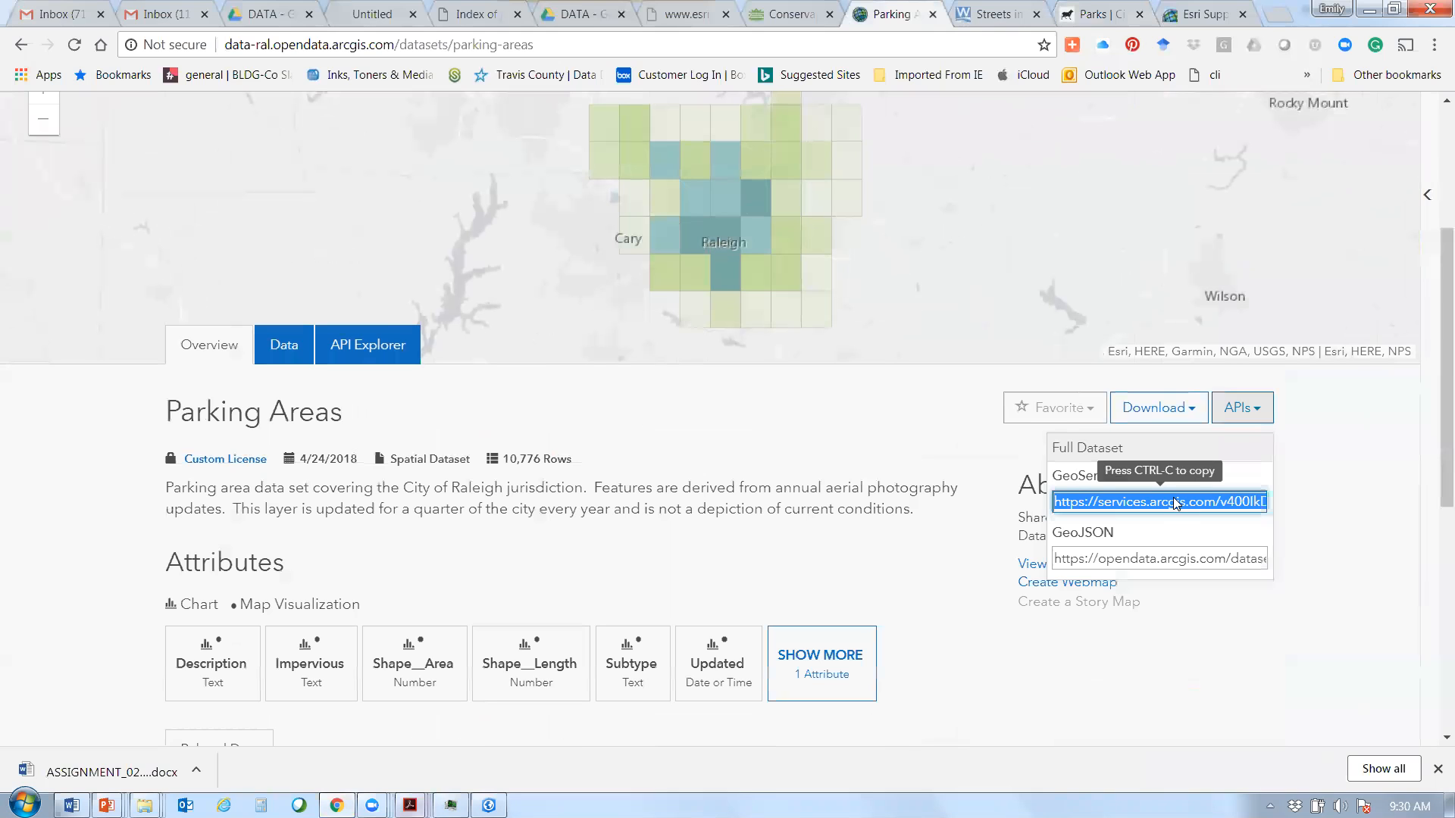
pyautogui.hotkey('alt', 'Tab')
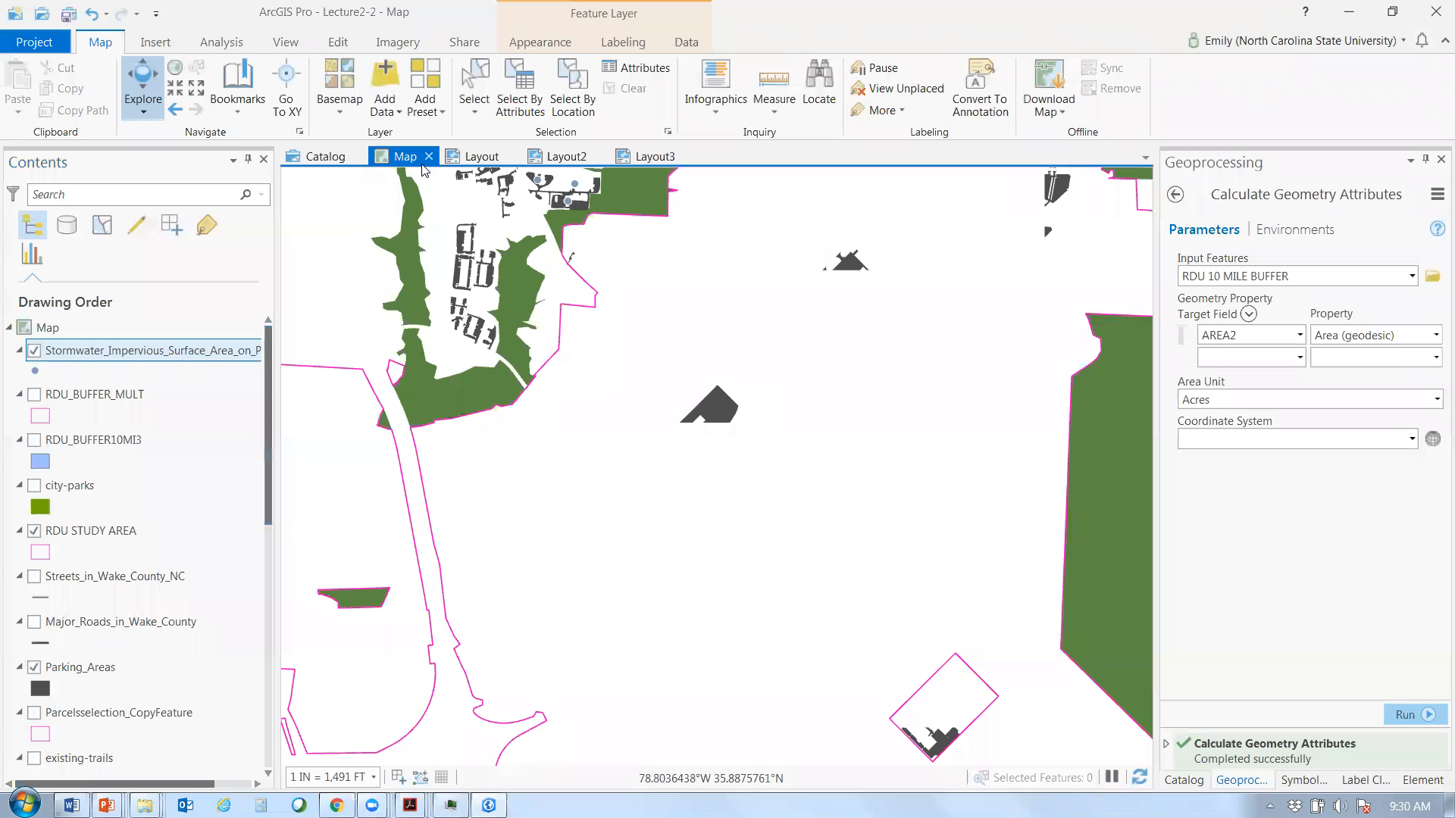
# - Add the Parking layer to the map from its data path, using the copied GeoService URL of the Parking Areas dataset
pyautogui.click(385, 106)
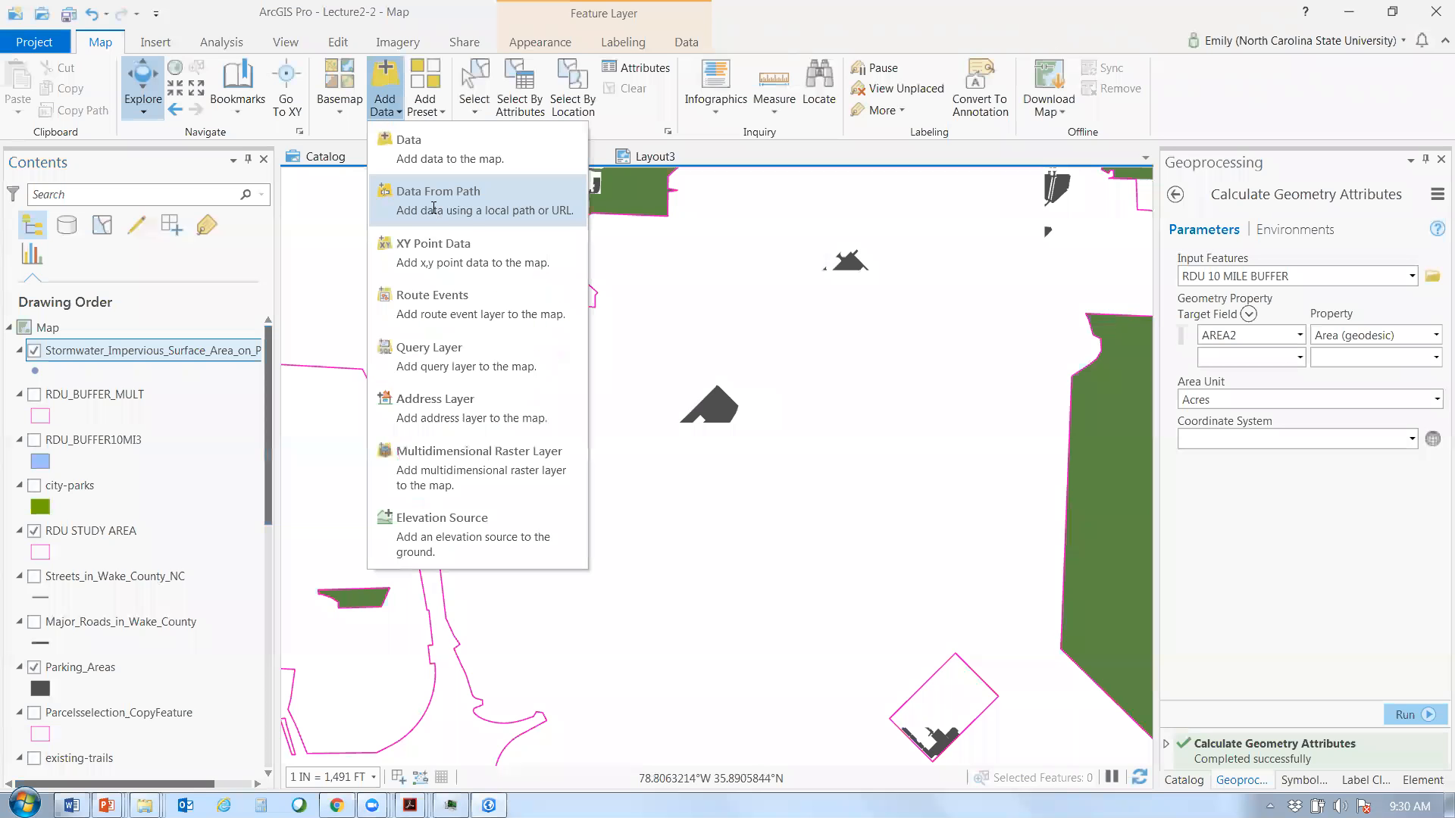
pyautogui.click(432, 208)
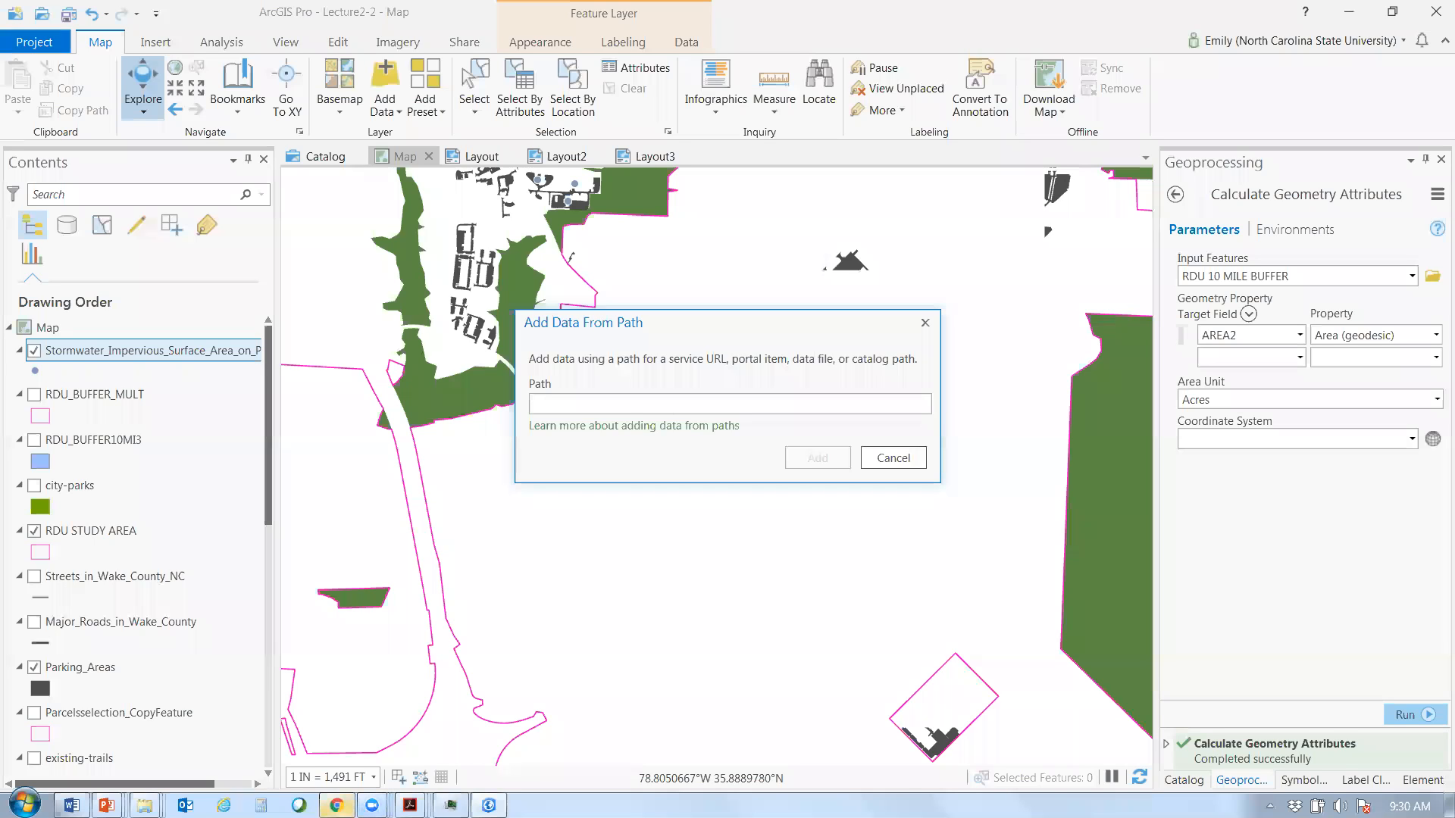
pyautogui.click(337, 806)
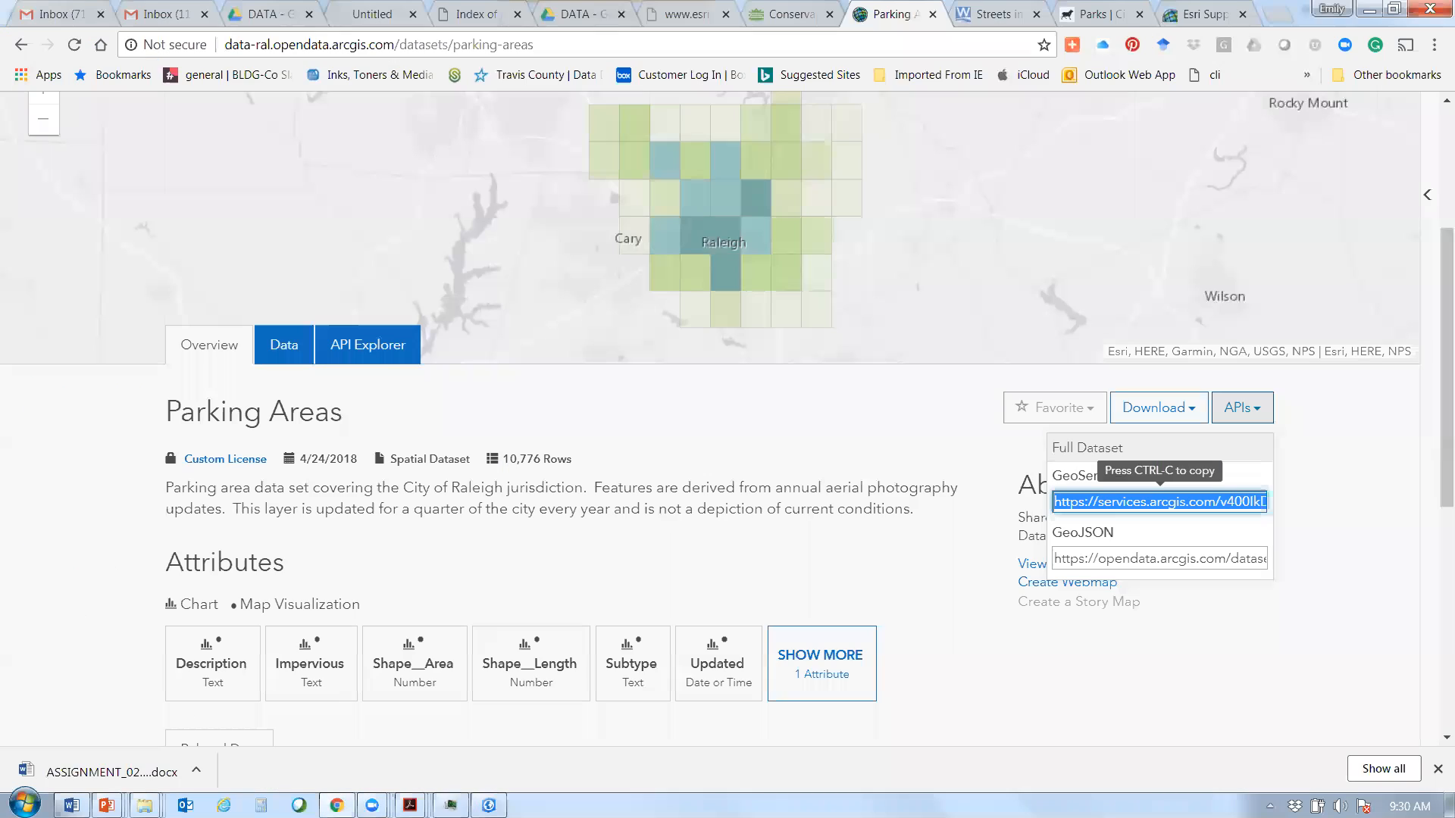
pyautogui.hotkey('alt', 'Tab')
pyautogui.hotkey('ctrl', 'v')
pyautogui.press('Return')
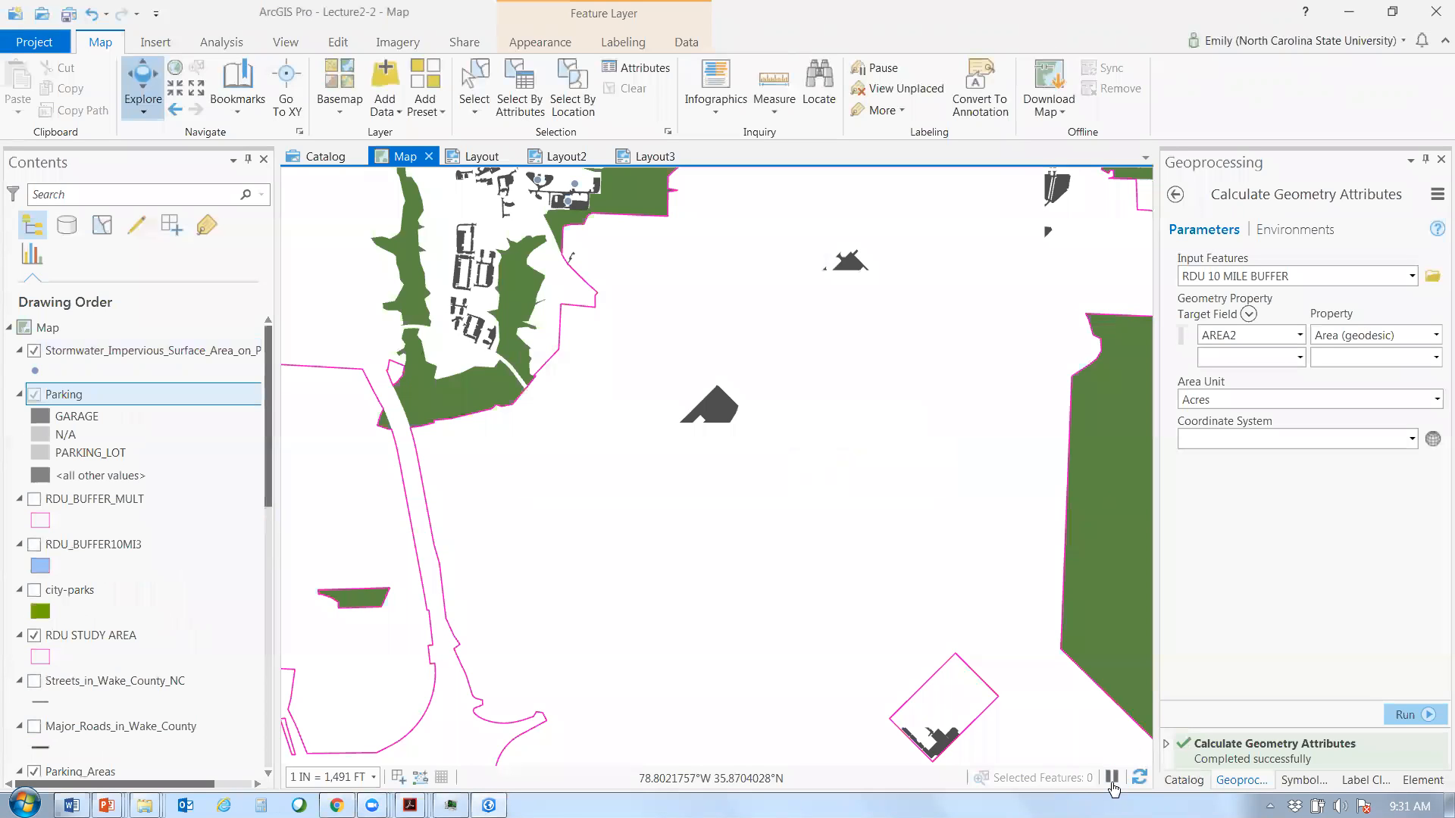
# - Hide the Stormwater_Impervious_Surface_Area_on_Properties layer and inspect the parking polygon inside the RDU study area up close
pyautogui.scroll(-1, 773, 583)
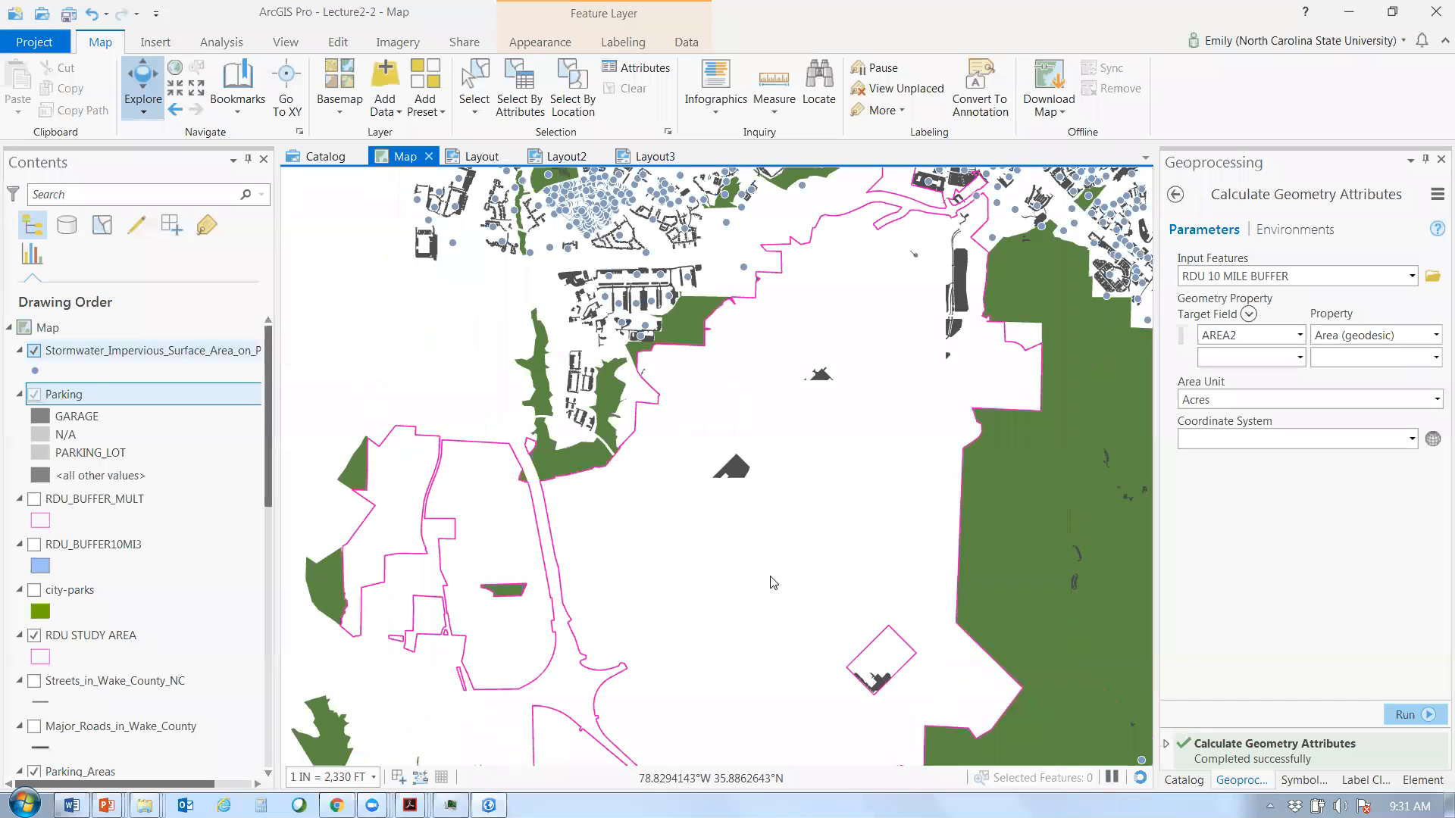
pyautogui.click(34, 351)
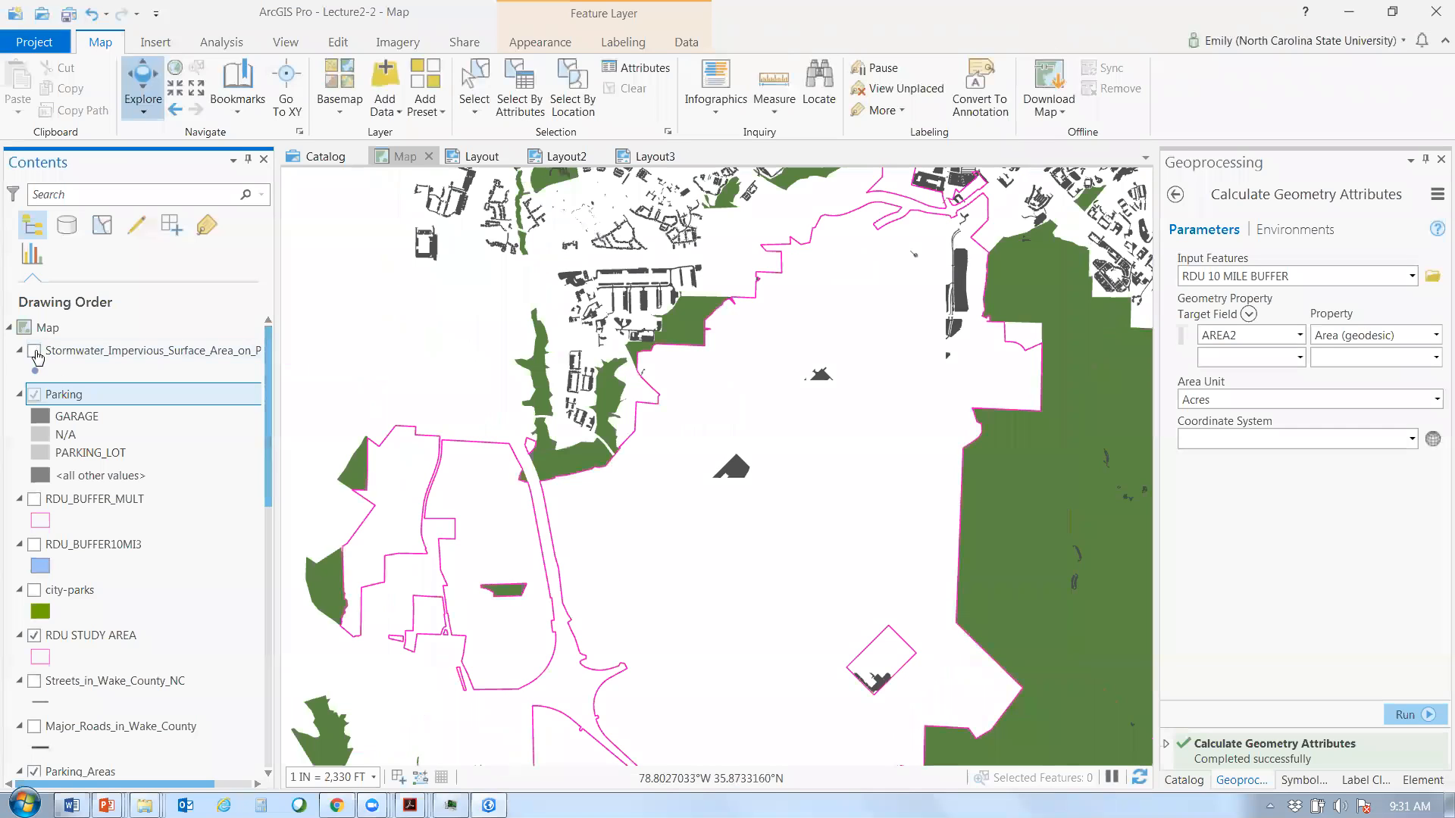
pyautogui.moveTo(716, 377); pyautogui.dragTo(723, 212)
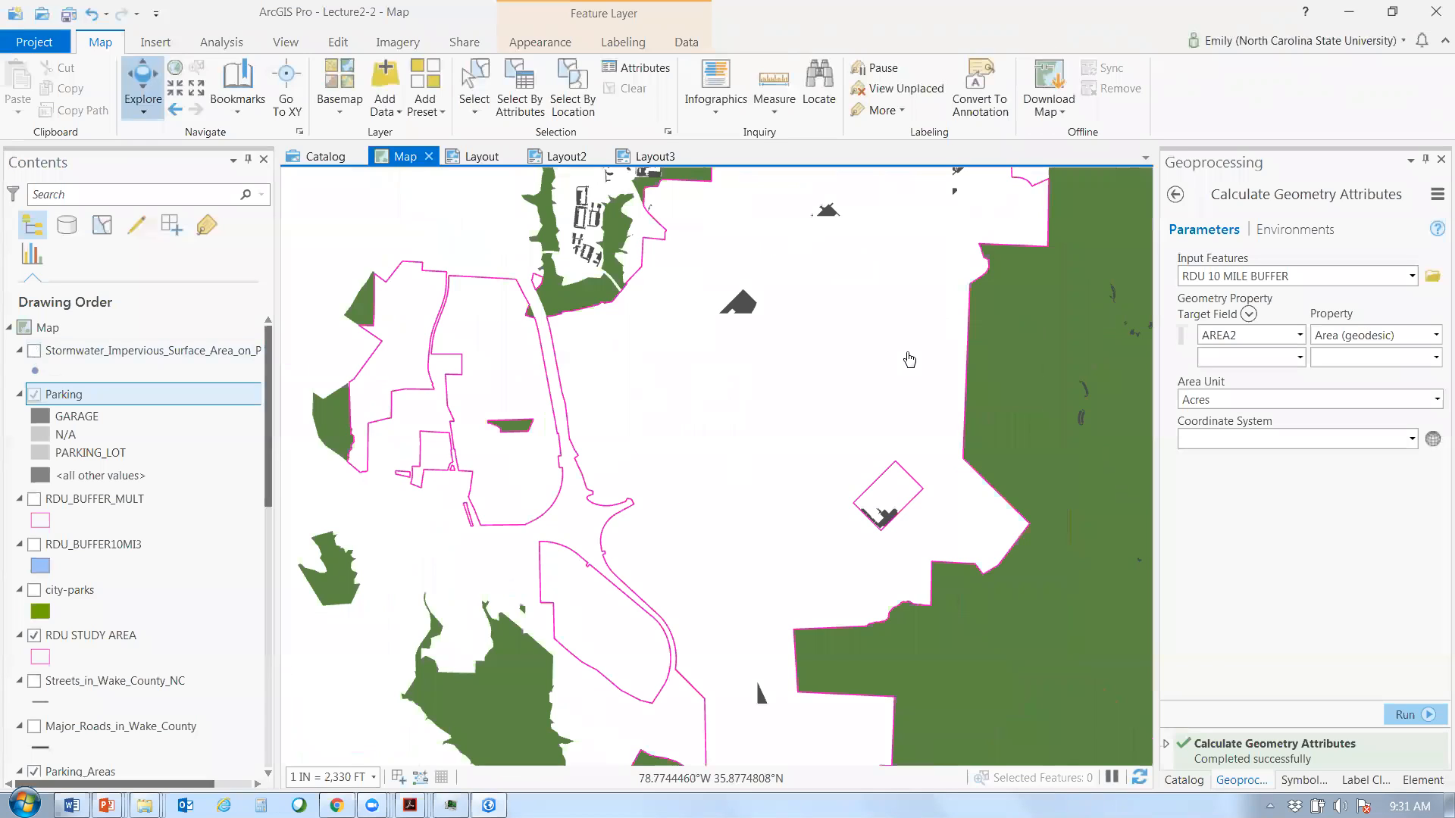
pyautogui.scroll(3, 768, 286)
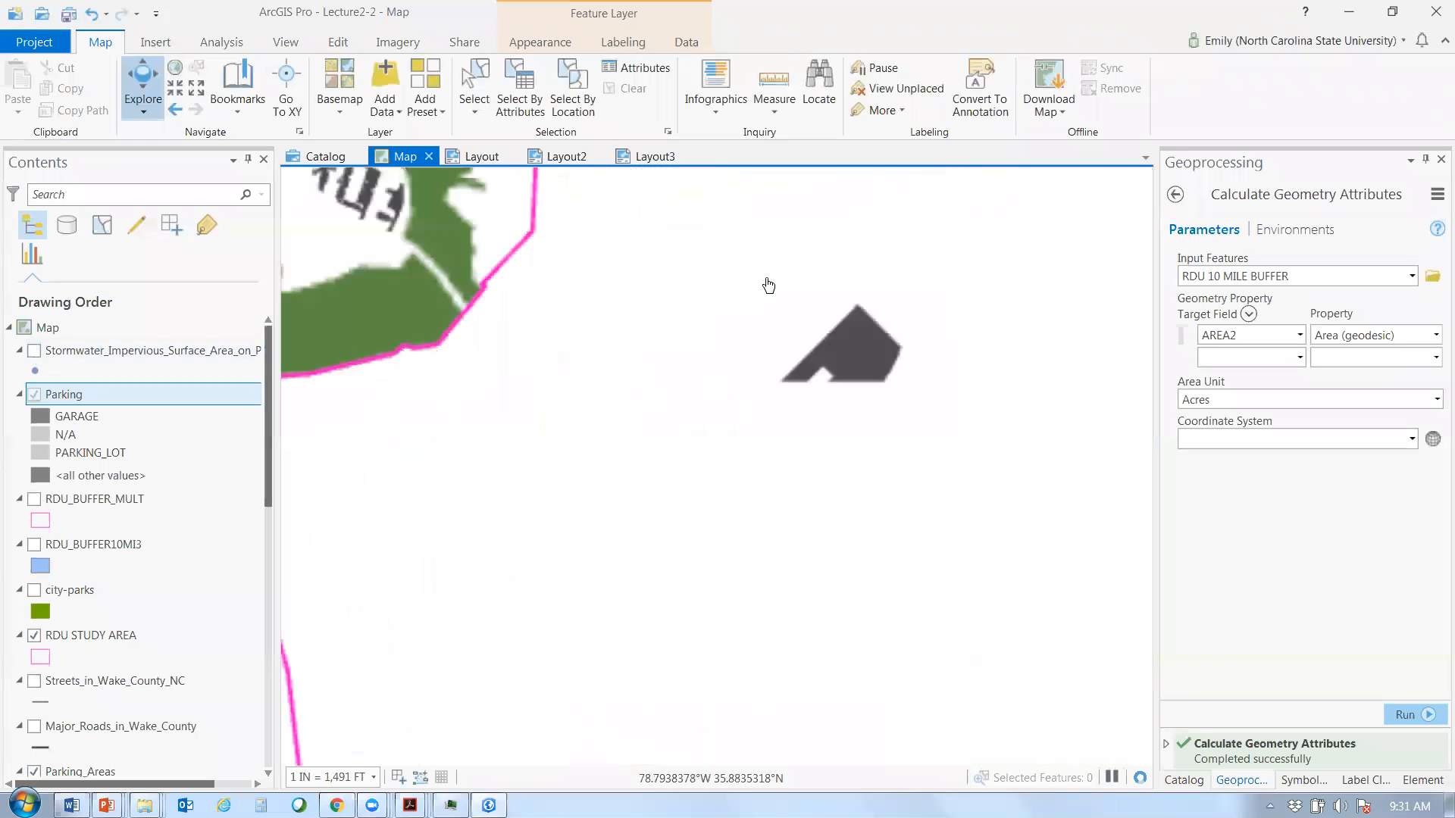
pyautogui.scroll(3, 769, 286)
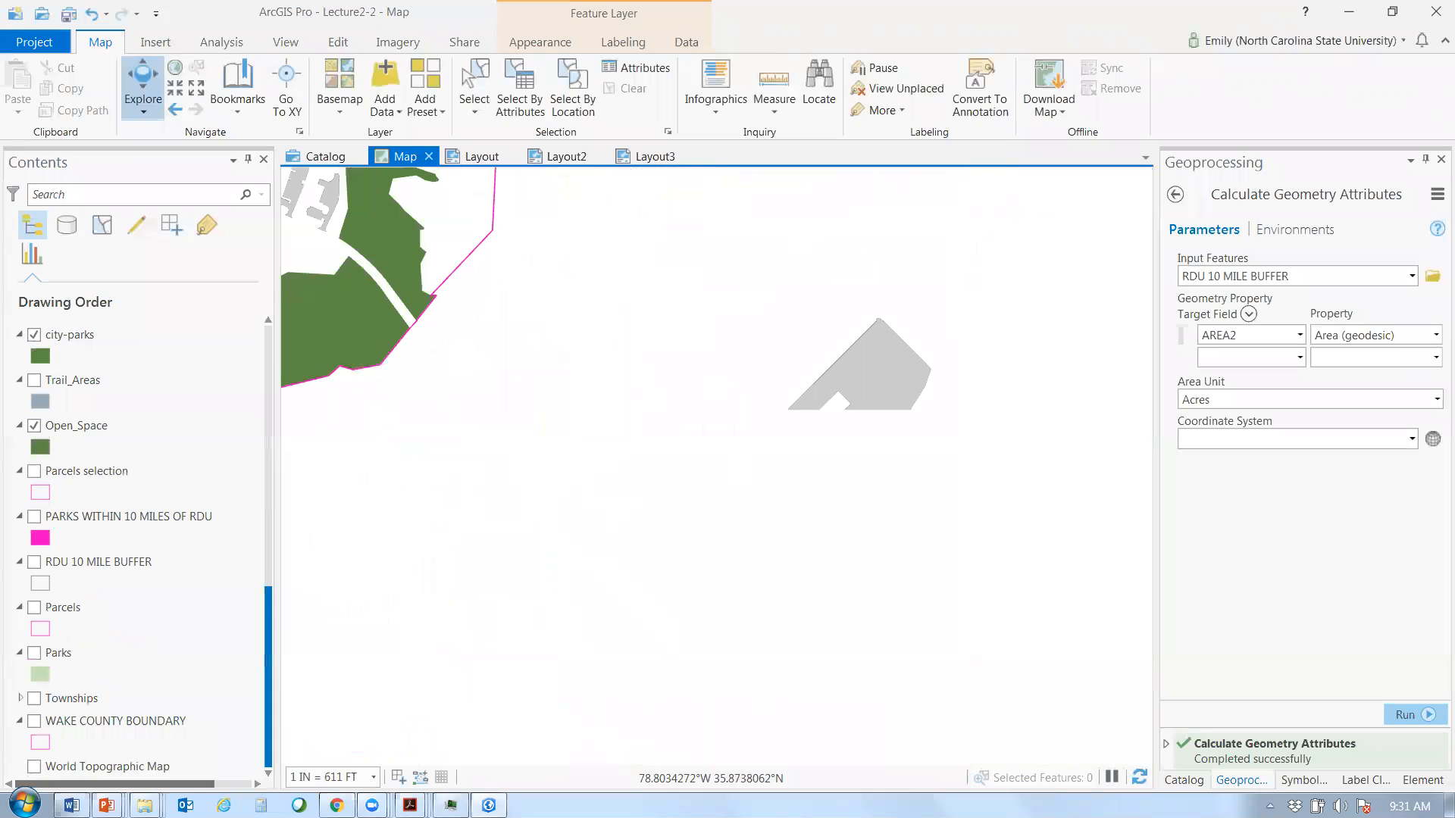
# - Switch the map's basemap to Imagery and view the whole airport area over it
pyautogui.click(349, 114)
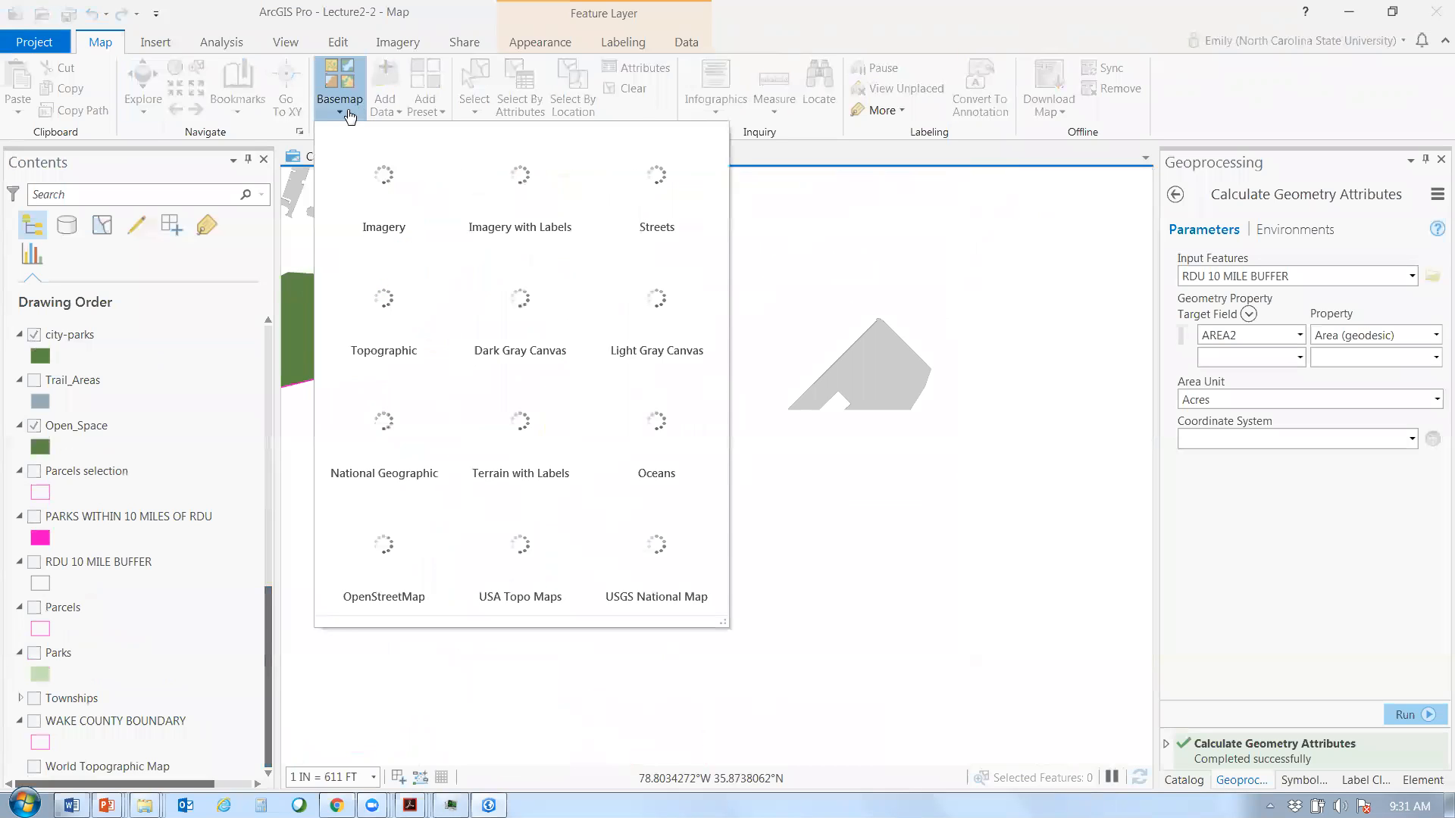
pyautogui.click(349, 113)
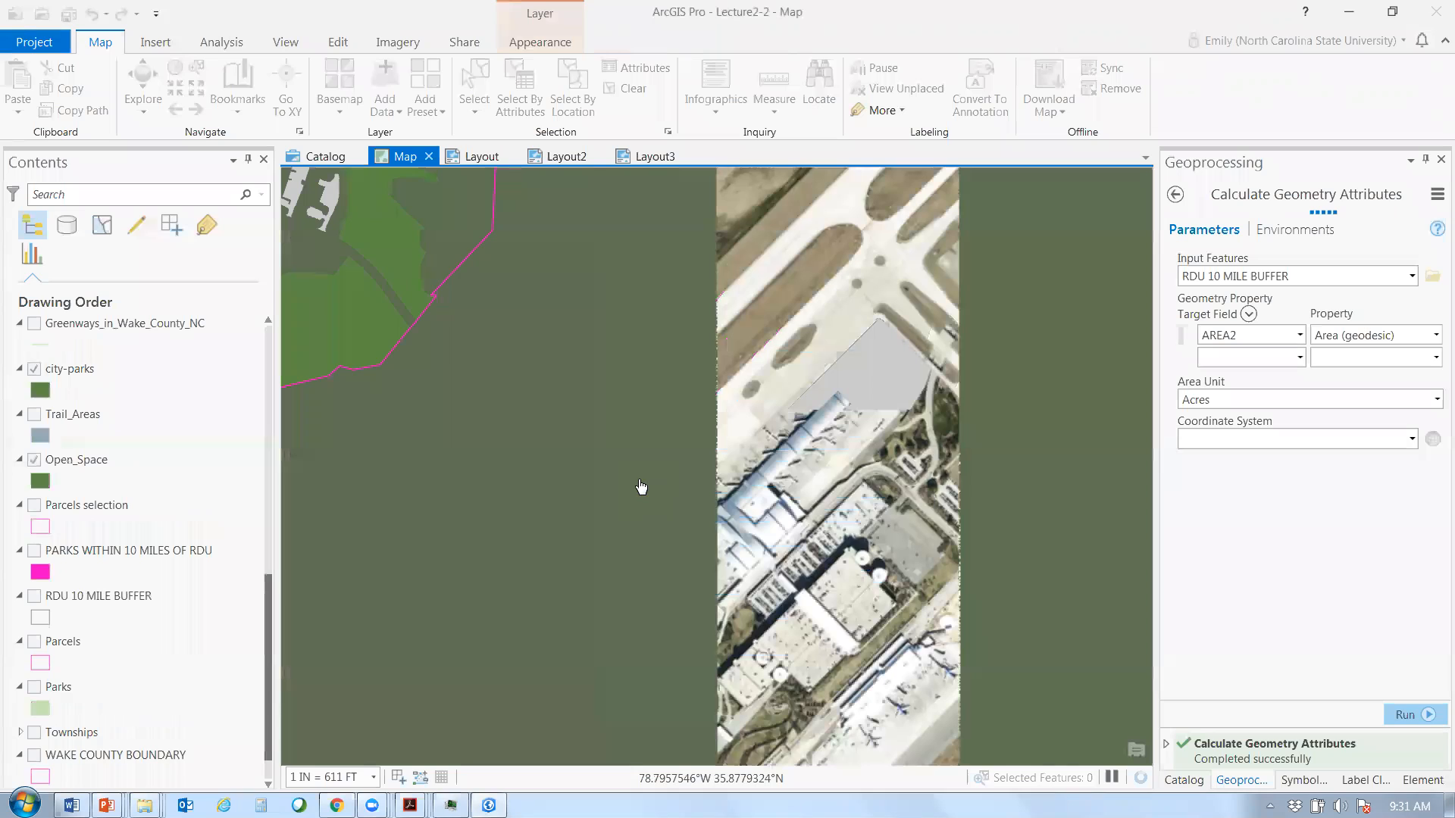
pyautogui.scroll(-4, 759, 540)
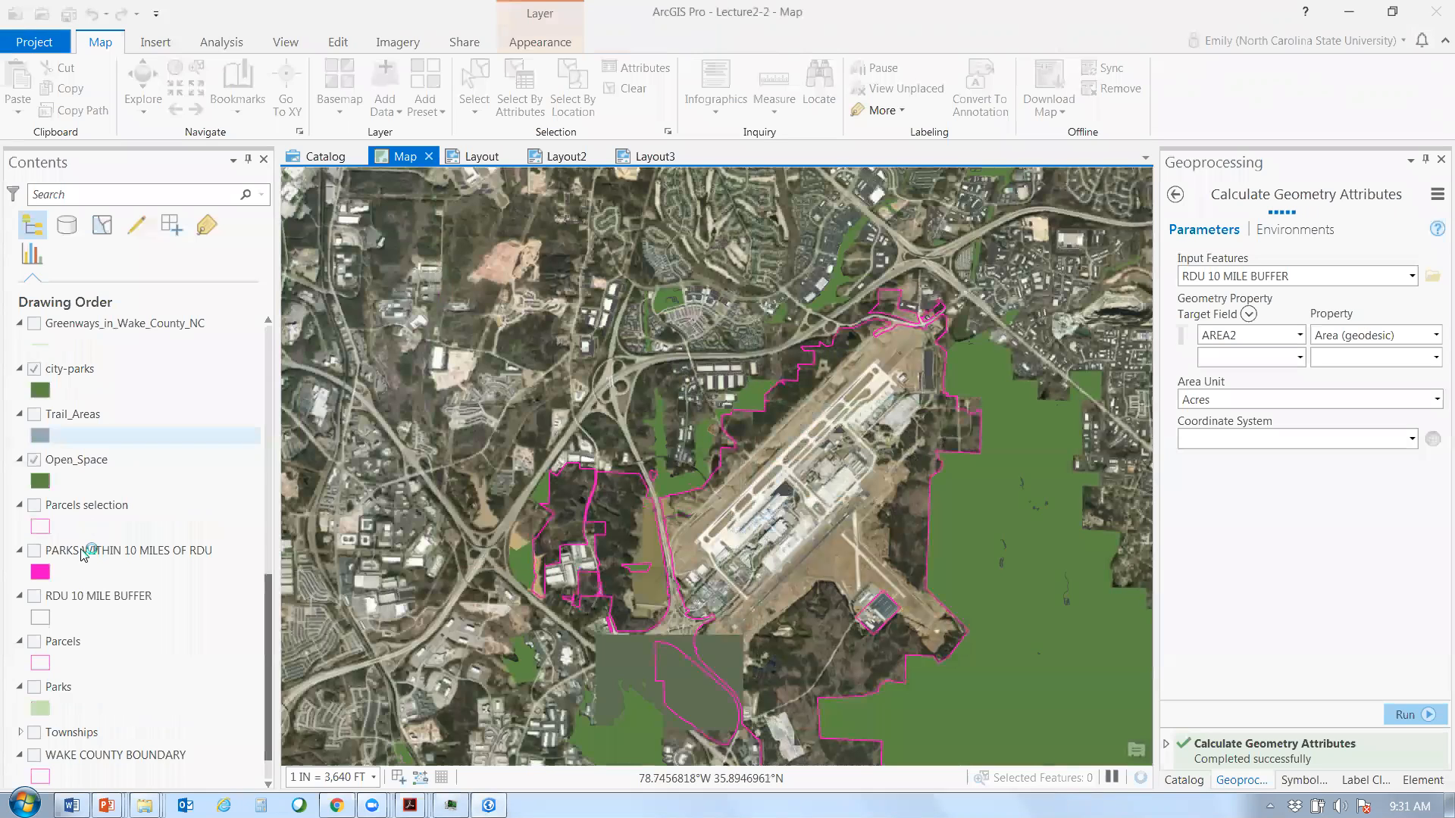
# - Change the fill color of the Parking_Areas layer's polygon symbol to bright pink
pyautogui.scroll(5, 61, 554)
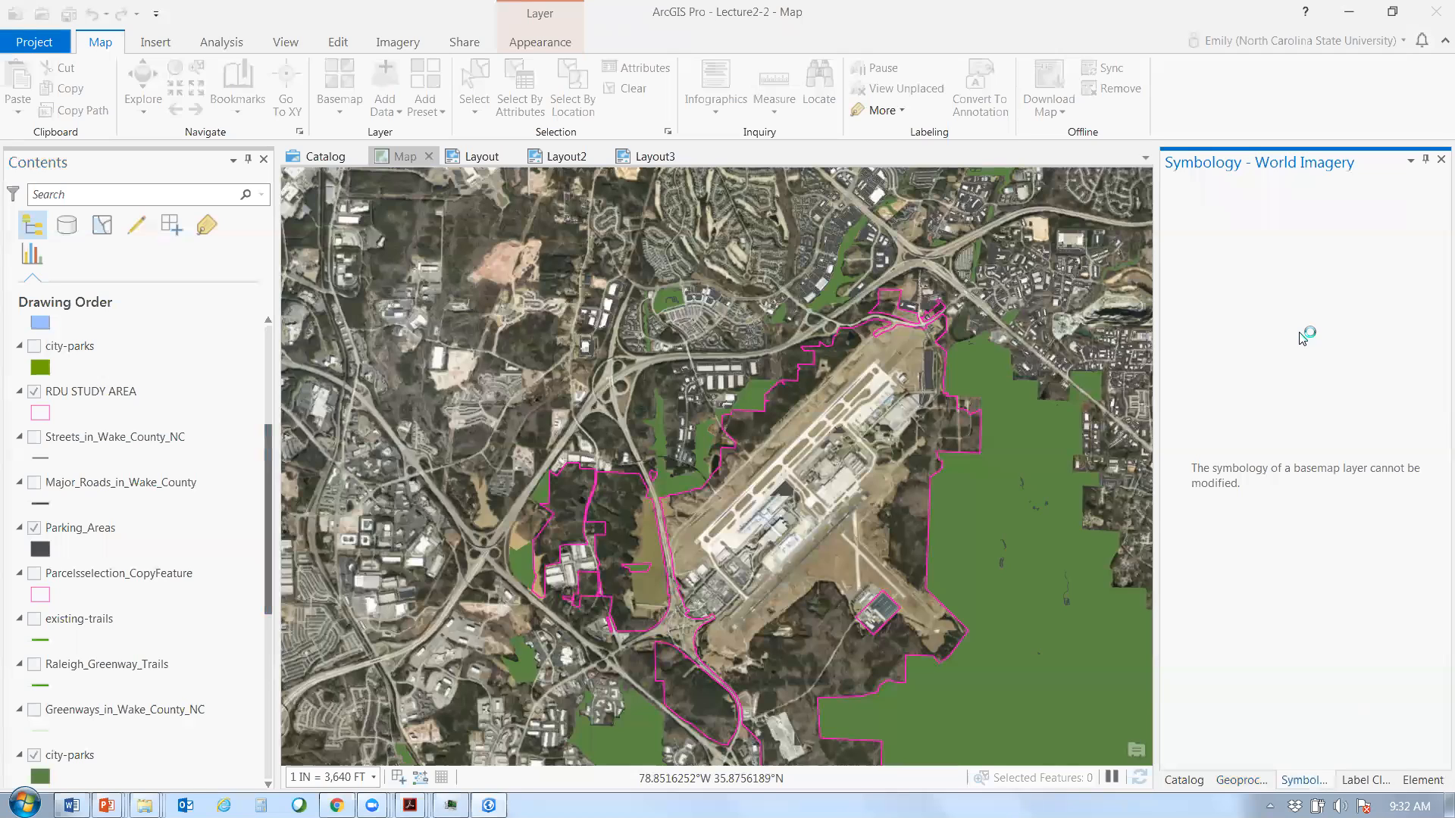
pyautogui.click(42, 549)
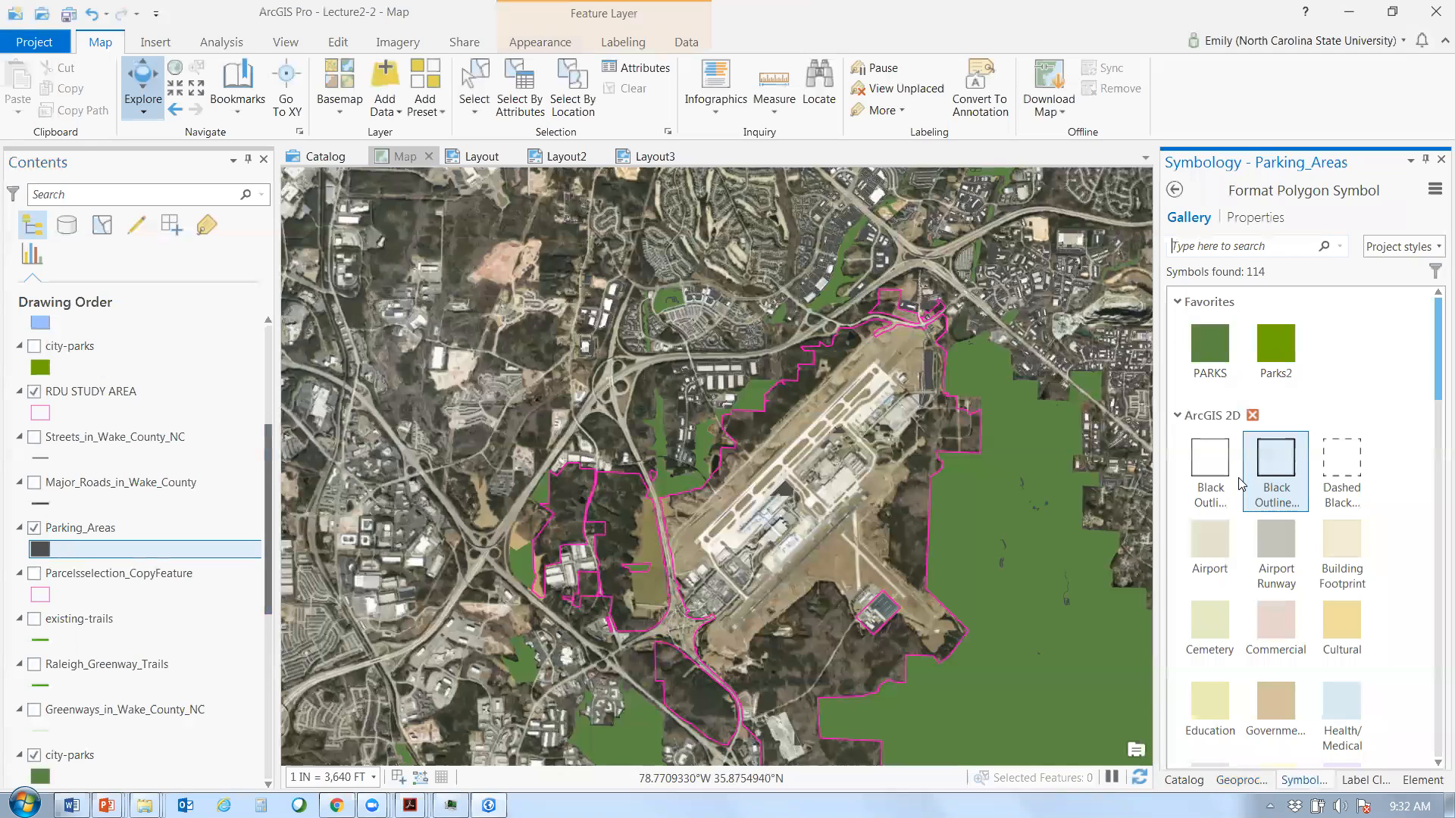
pyautogui.click(1212, 466)
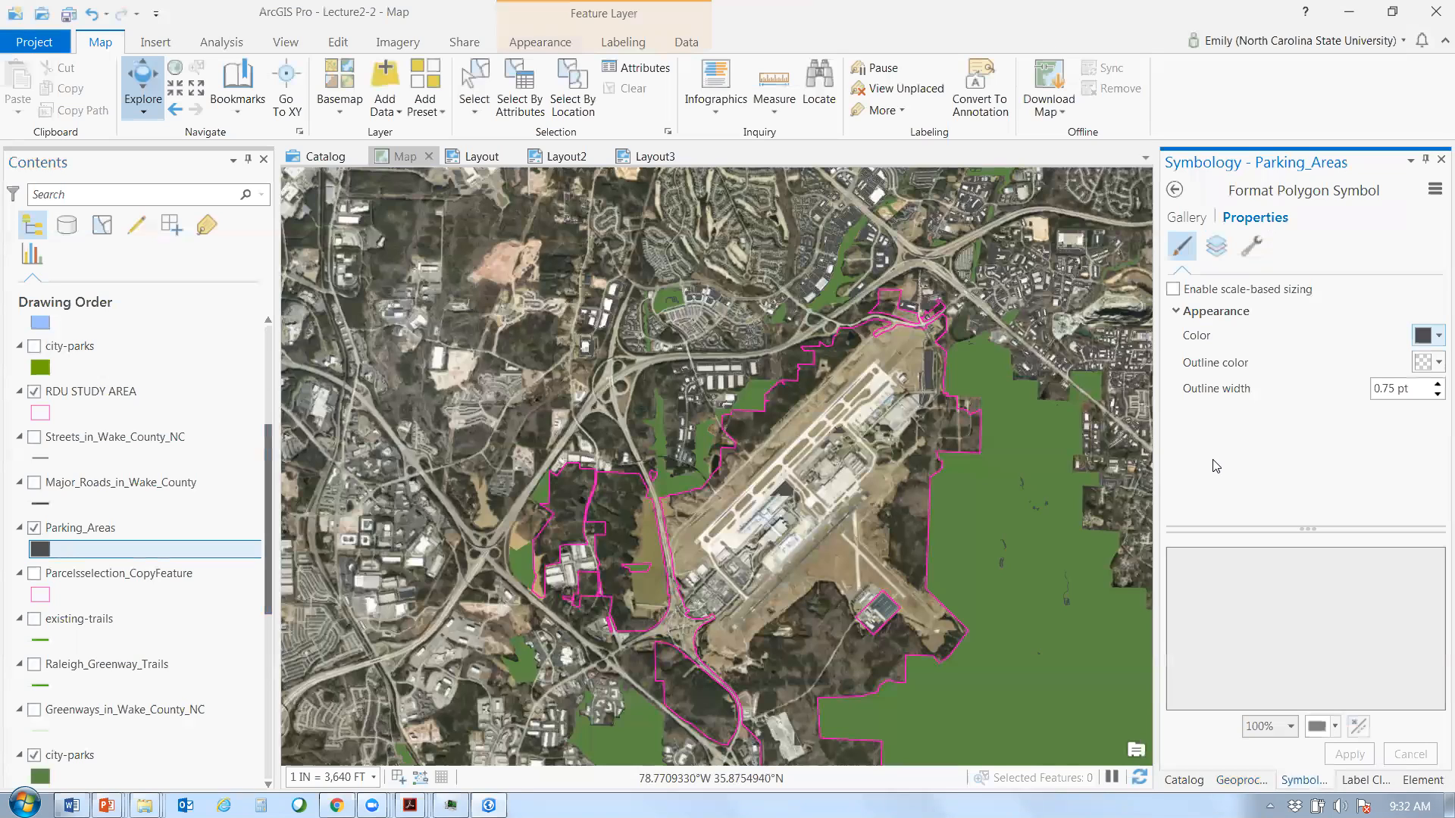
pyautogui.click(1435, 452)
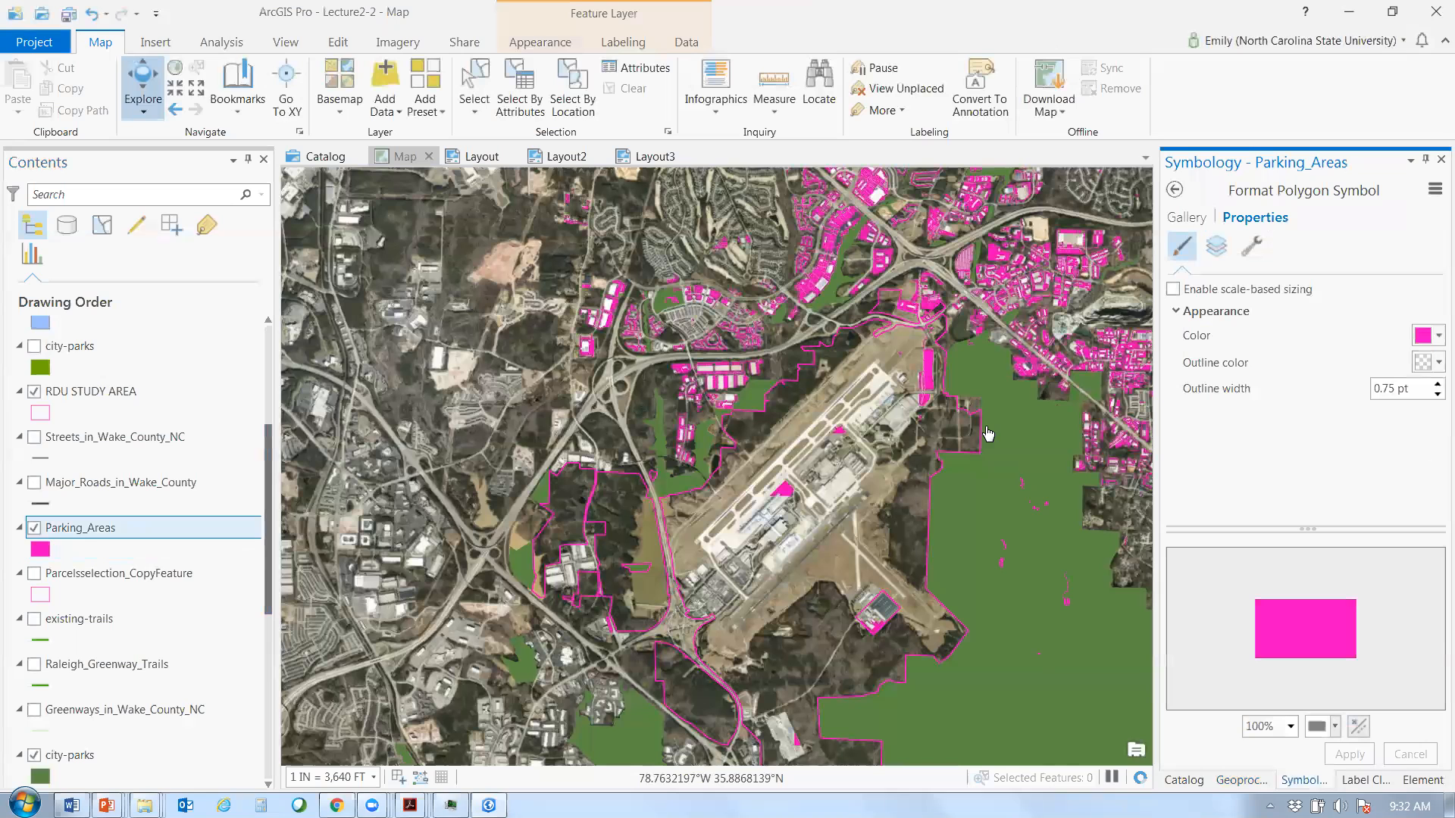
# - Examine the Parking_Areas polygons against the imagery around the airport, including the large parking lot south of the runways
pyautogui.moveTo(790, 547); pyautogui.dragTo(780, 455)
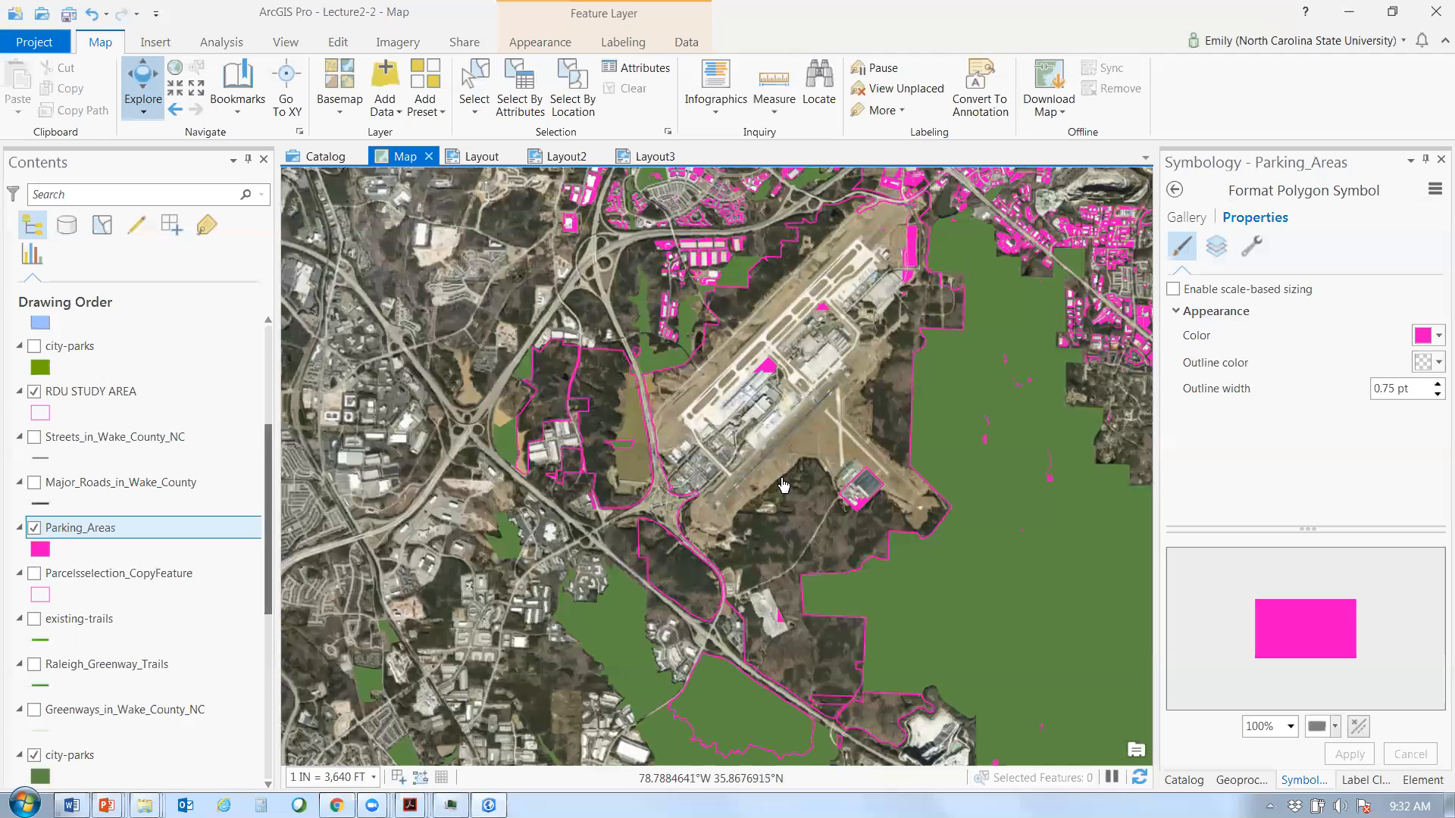
pyautogui.moveTo(777, 473); pyautogui.dragTo(759, 530)
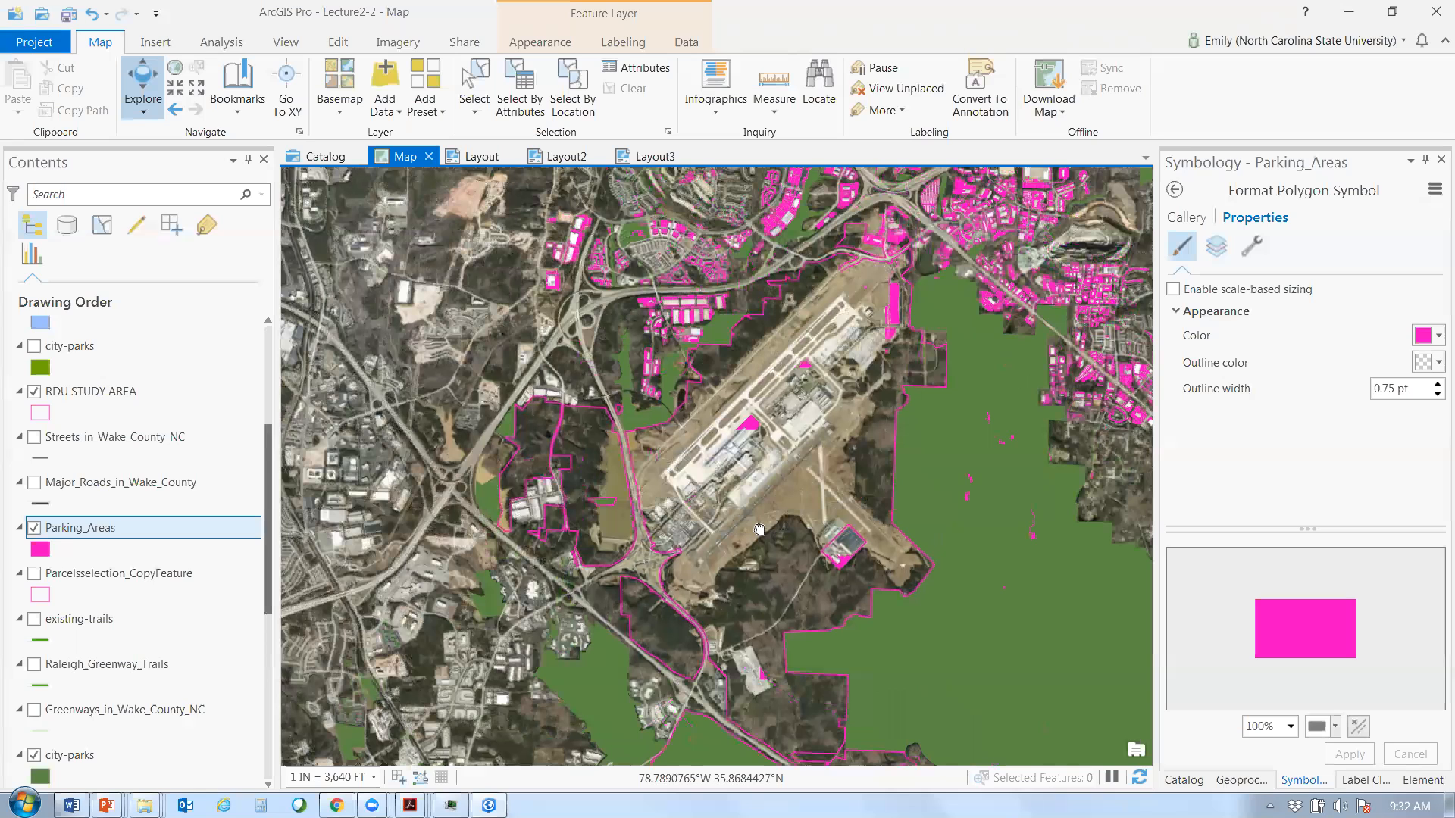
pyautogui.scroll(1, 761, 534)
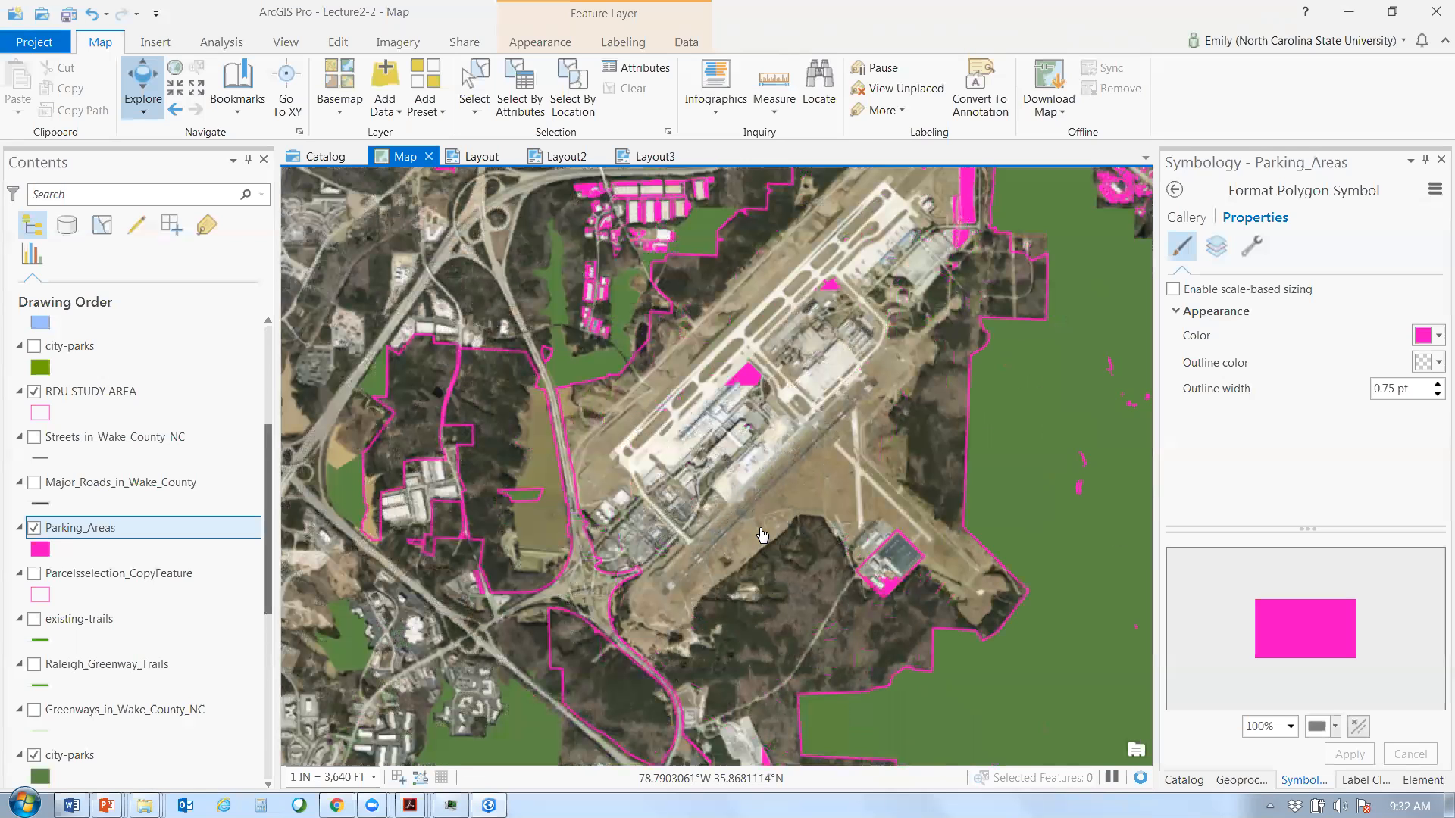
pyautogui.scroll(2, 939, 496)
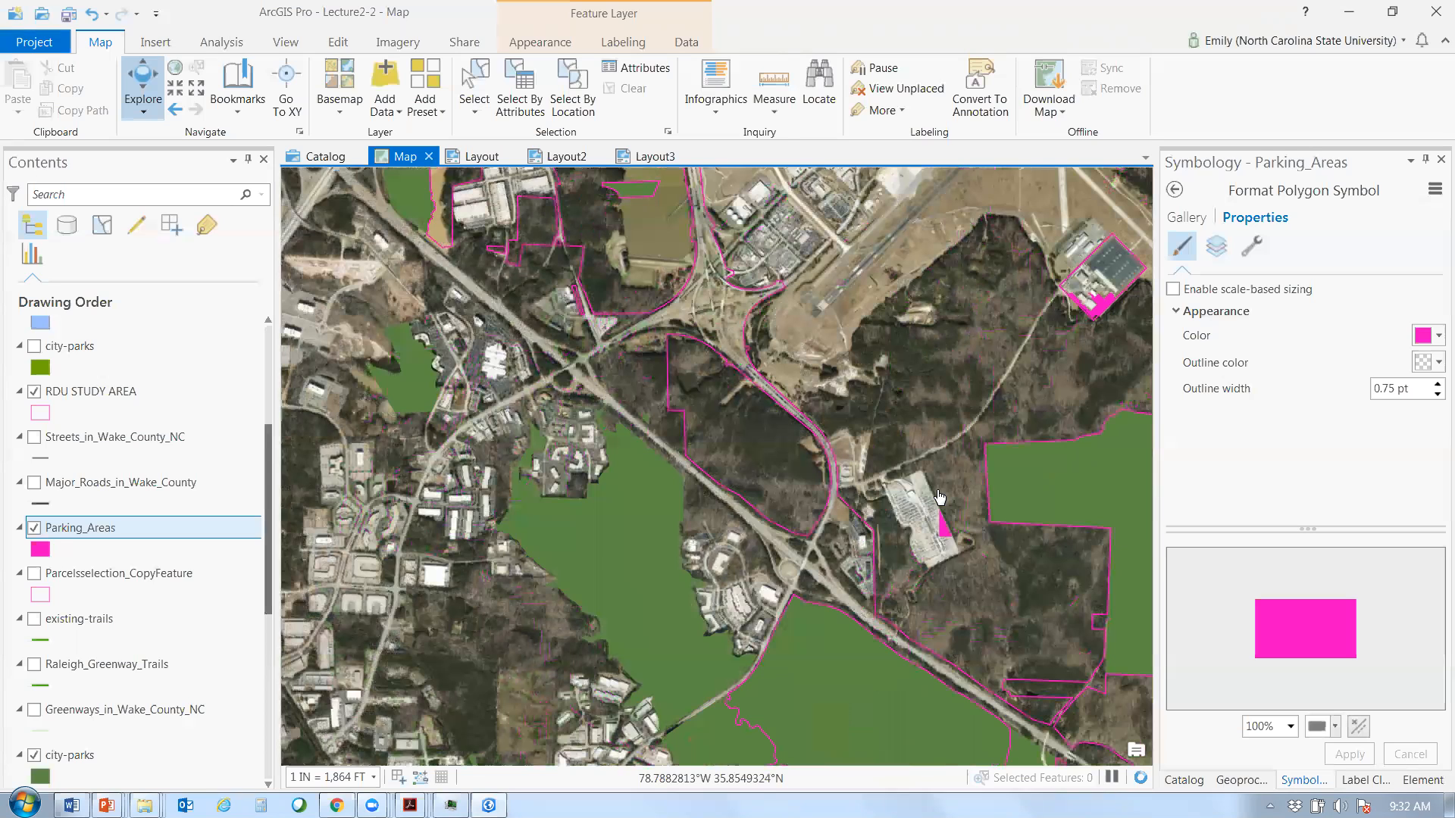
pyautogui.scroll(5, 939, 496)
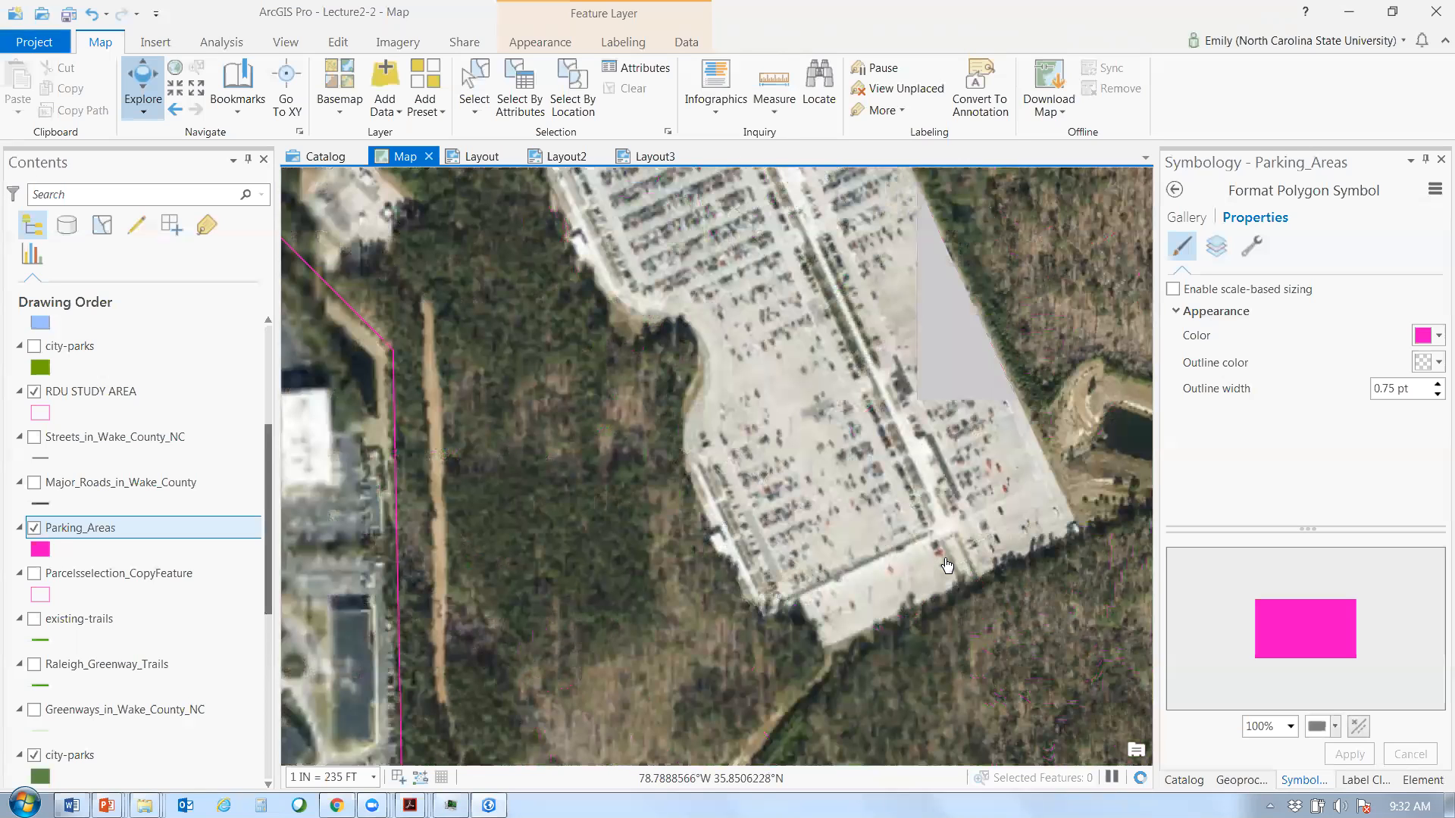
pyautogui.scroll(-3, 975, 485)
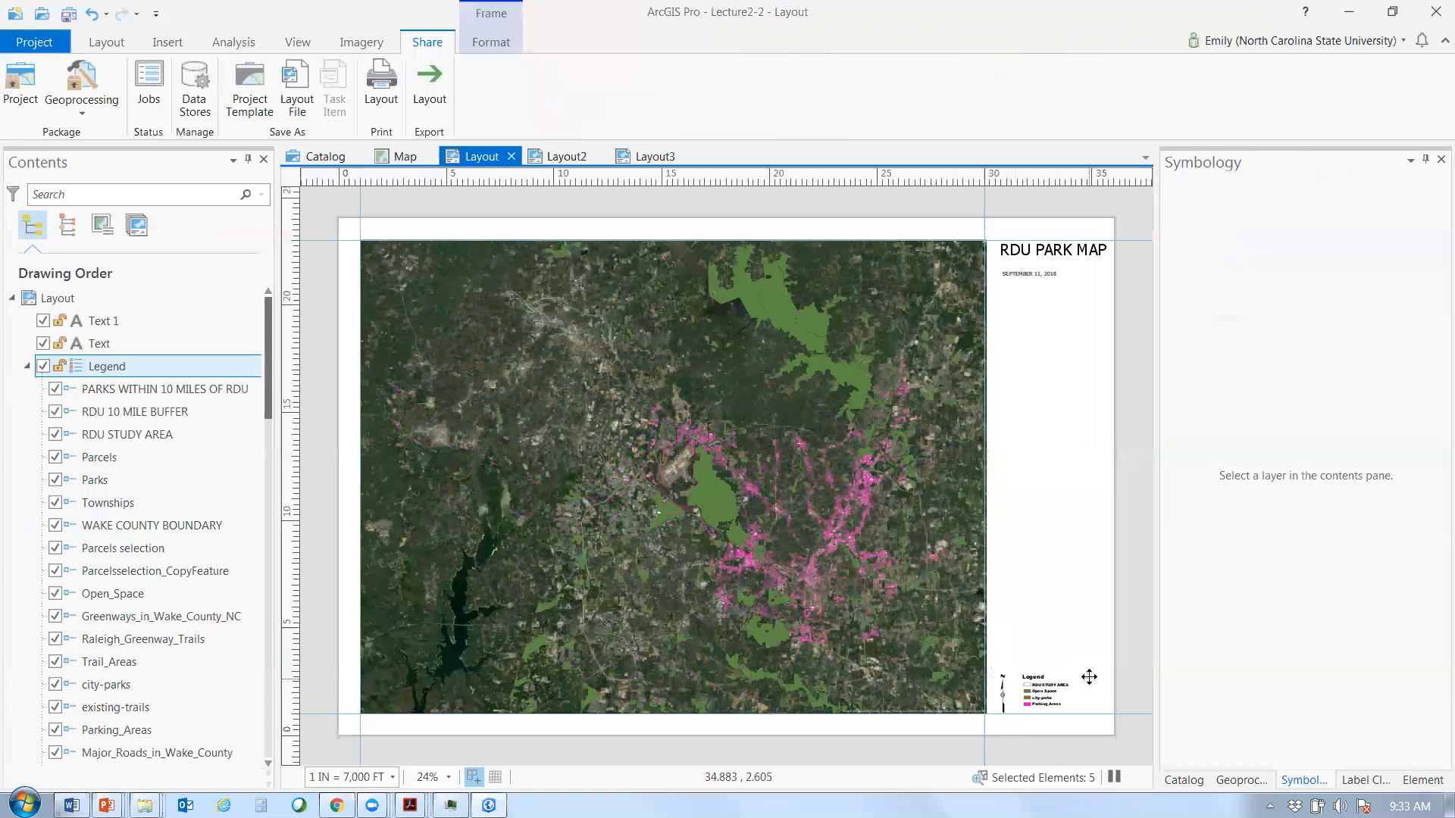
# - Move the legend slightly up and left on the RDU PARK MAP layout and open its element properties
pyautogui.click(1082, 675)
pyautogui.moveTo(1089, 673); pyautogui.dragTo(1048, 668)
pyautogui.rightClick(1040, 671)
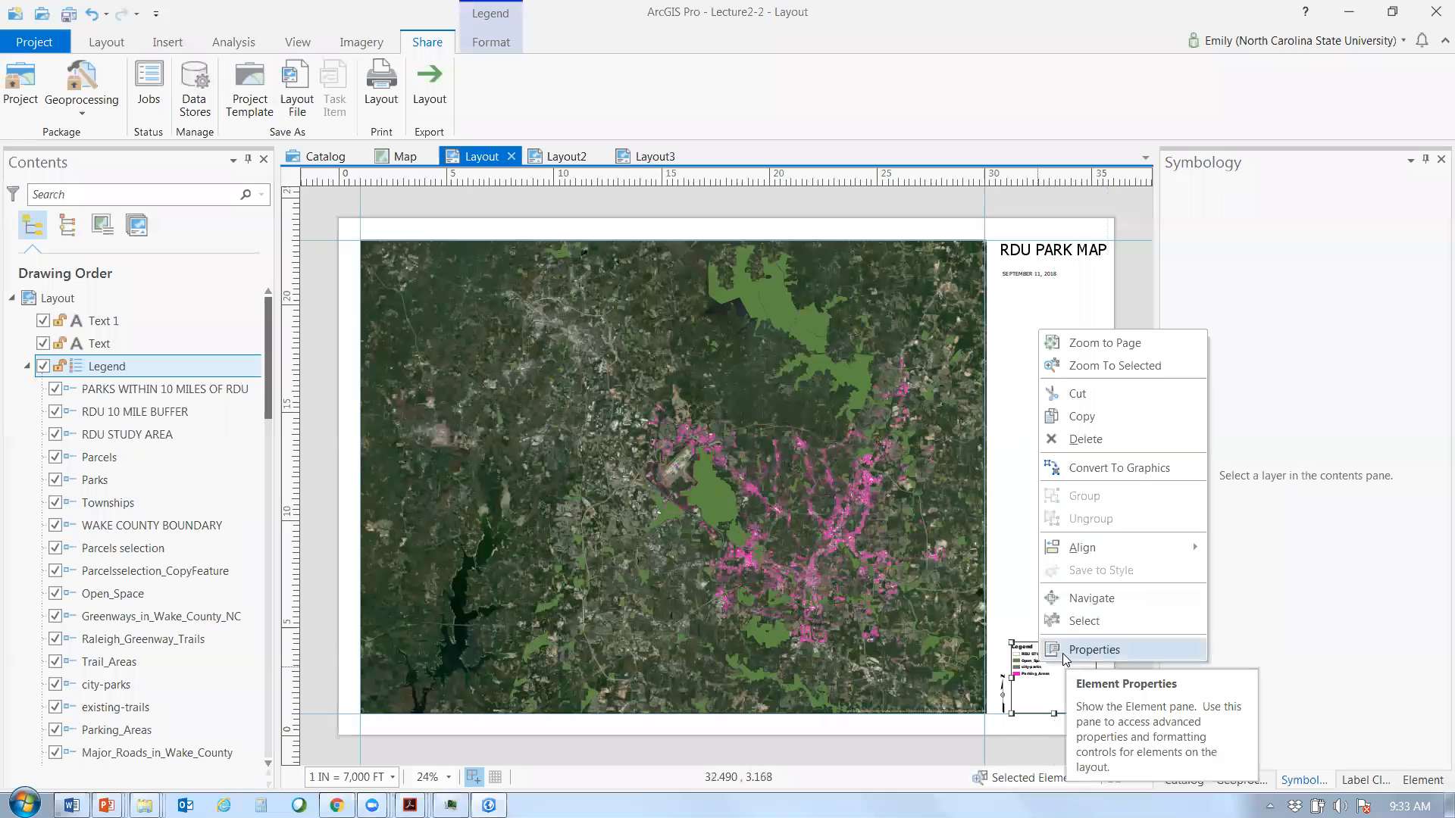
pyautogui.click(1062, 651)
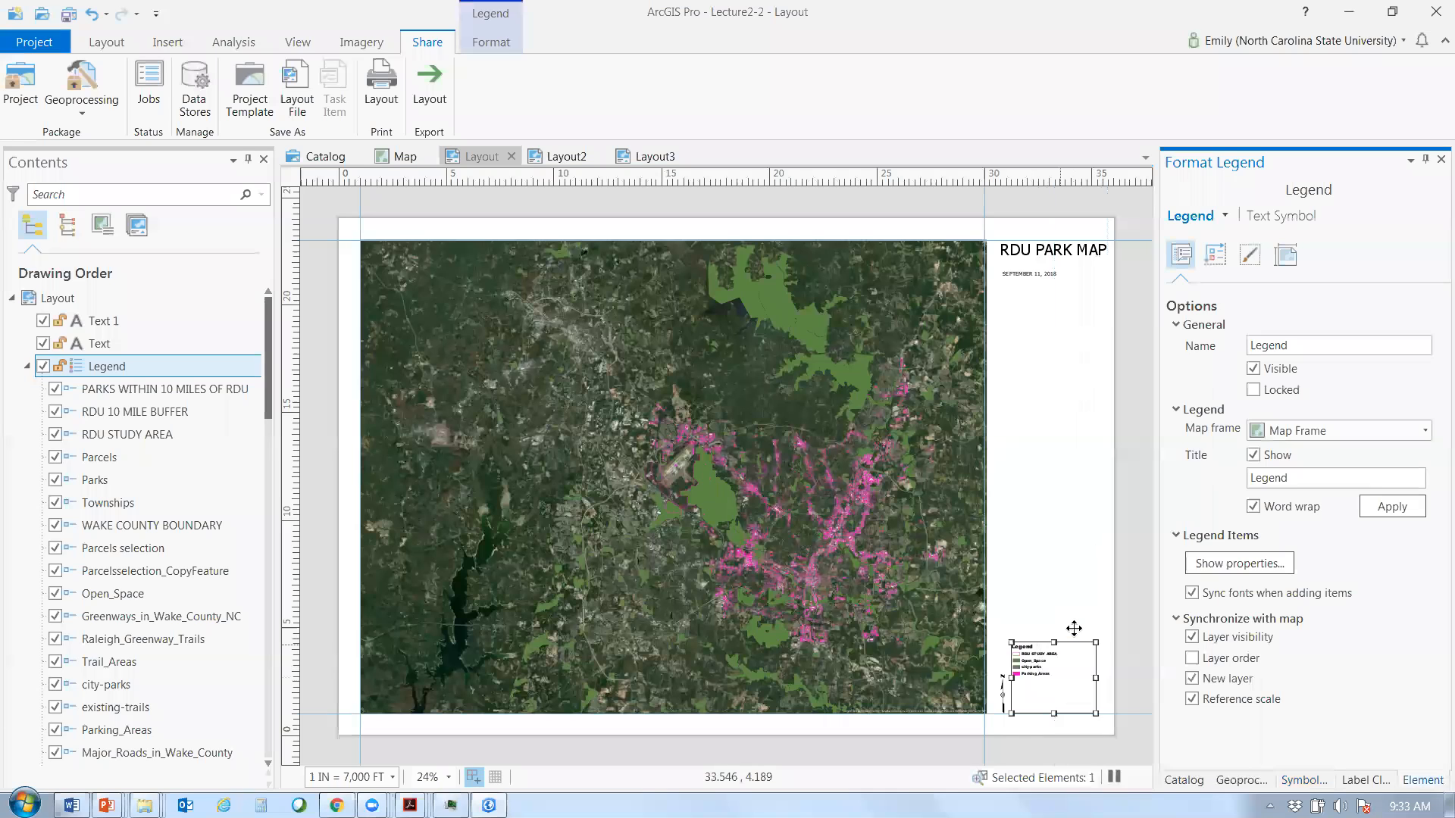
# - Review the legend's arrangement, display, placement and general option settings
pyautogui.click(1216, 256)
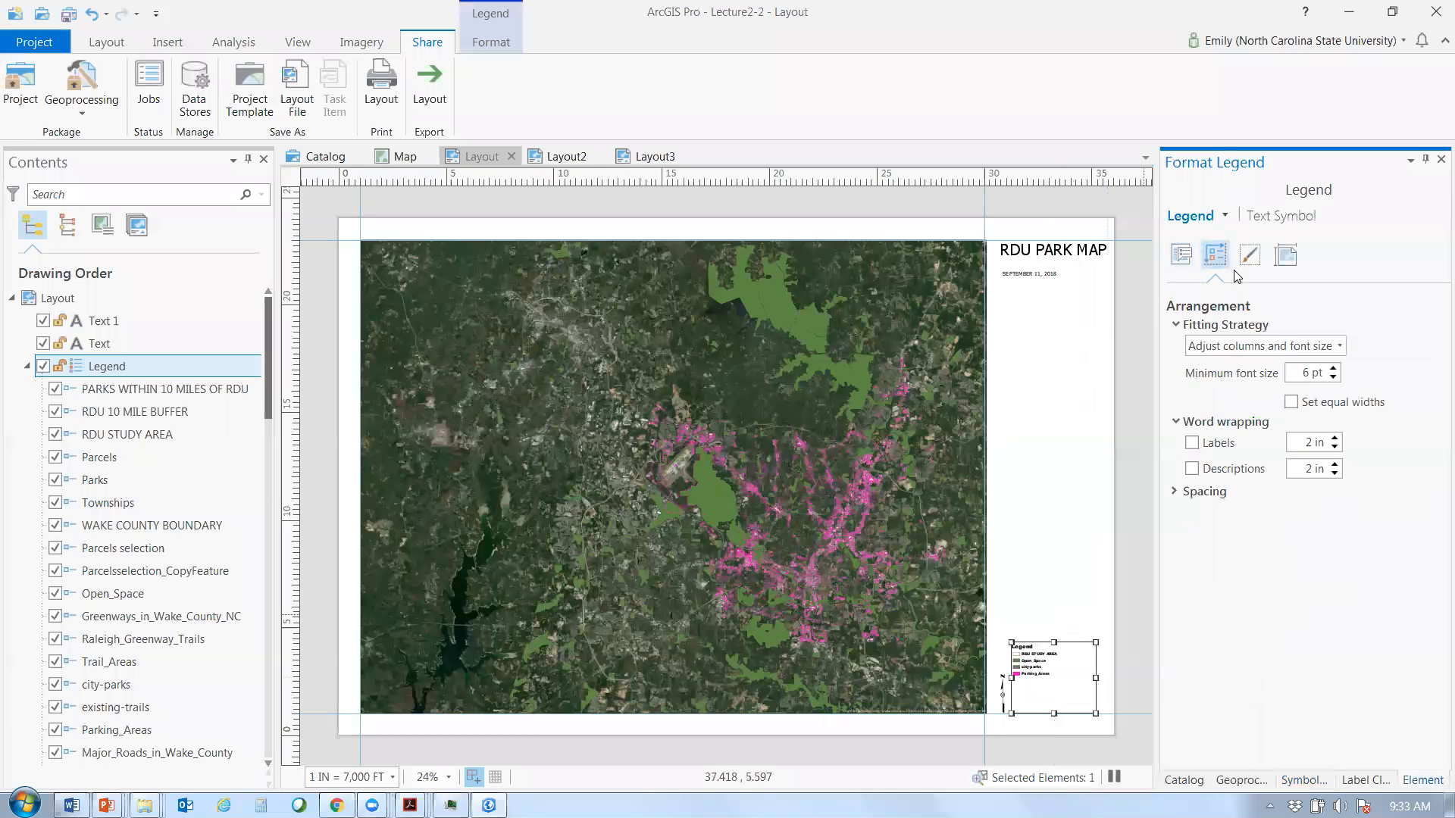
pyautogui.click(1333, 368)
pyautogui.click(1248, 258)
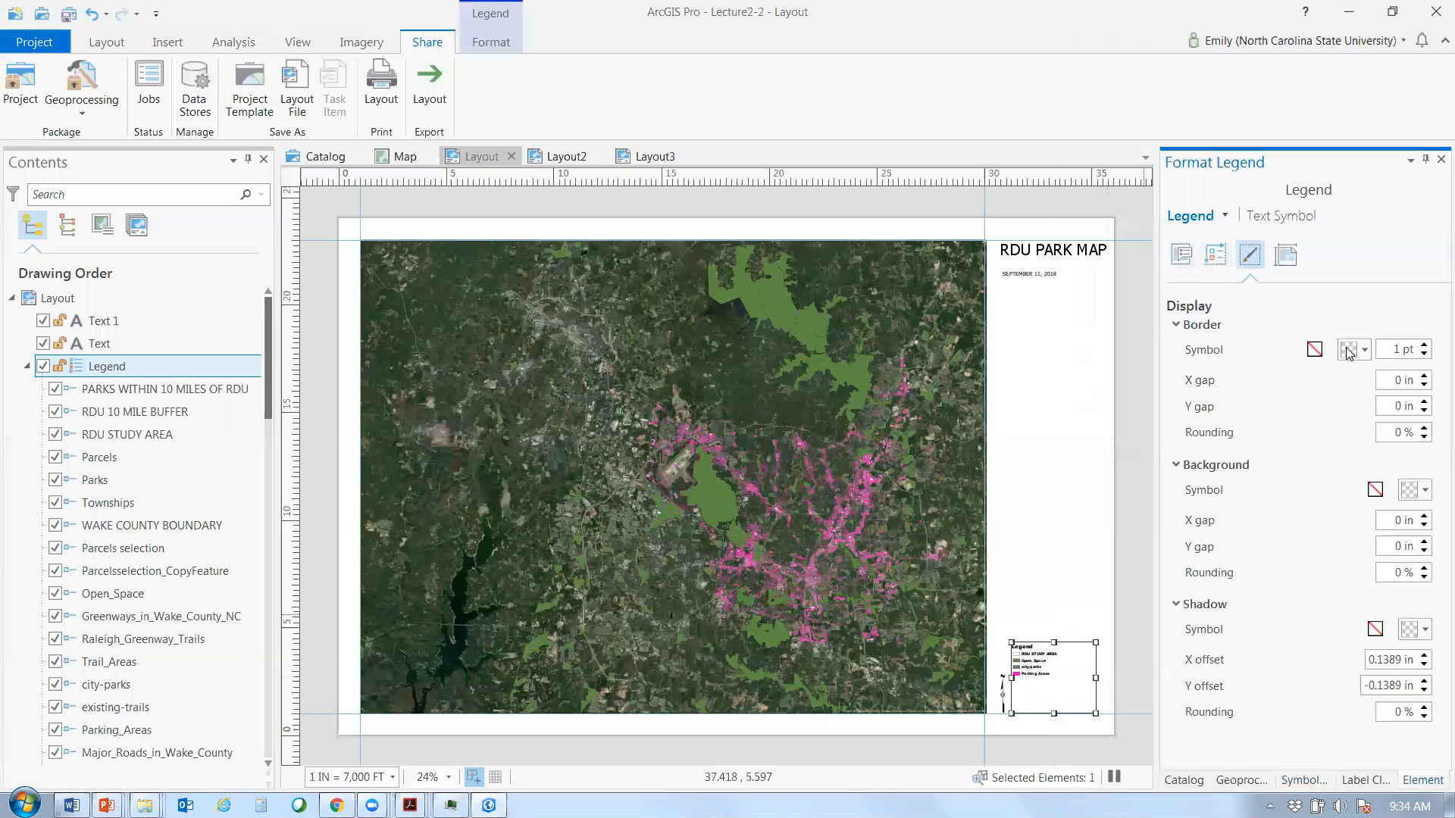
pyautogui.click(1286, 256)
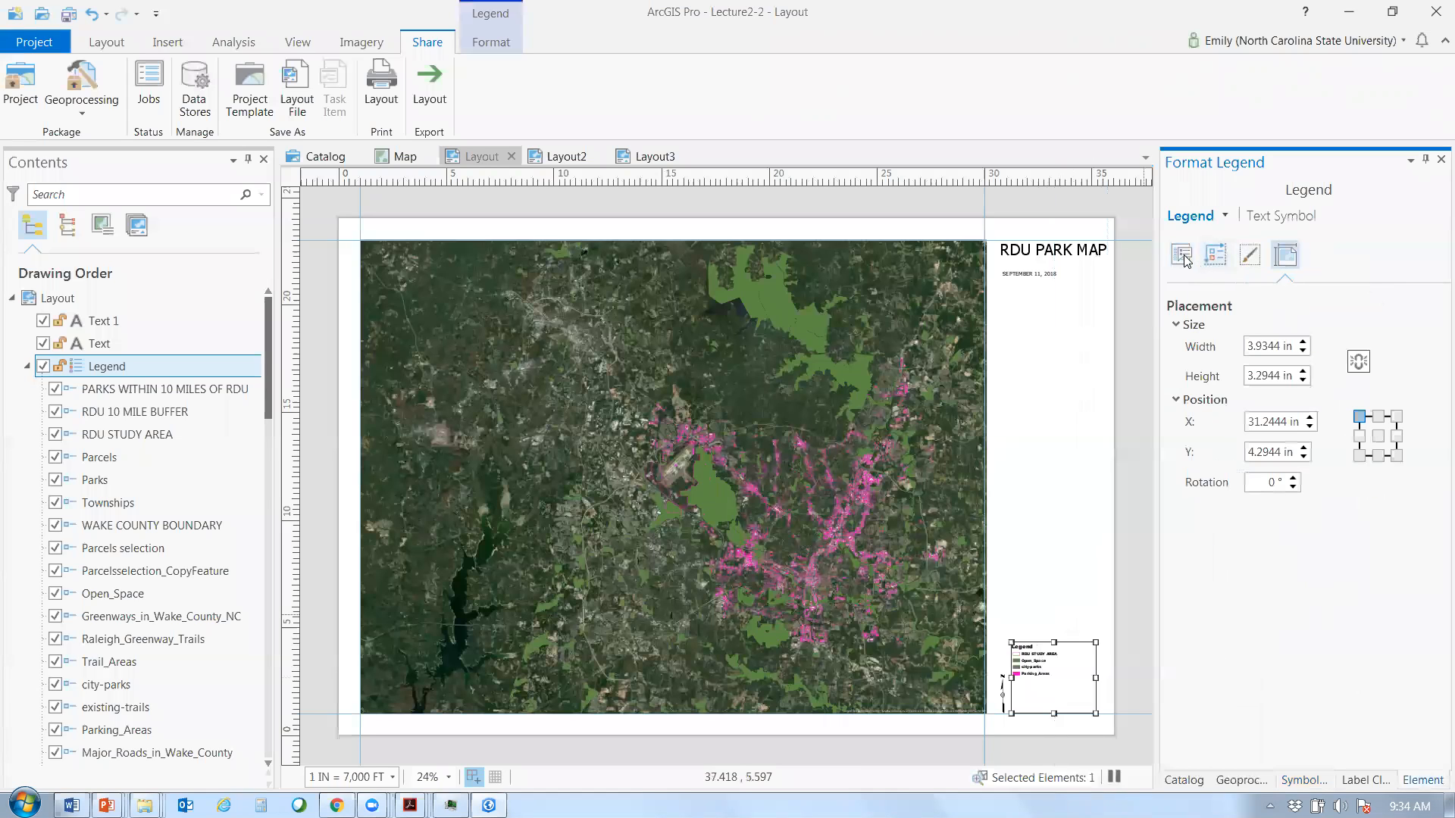
pyautogui.click(1184, 258)
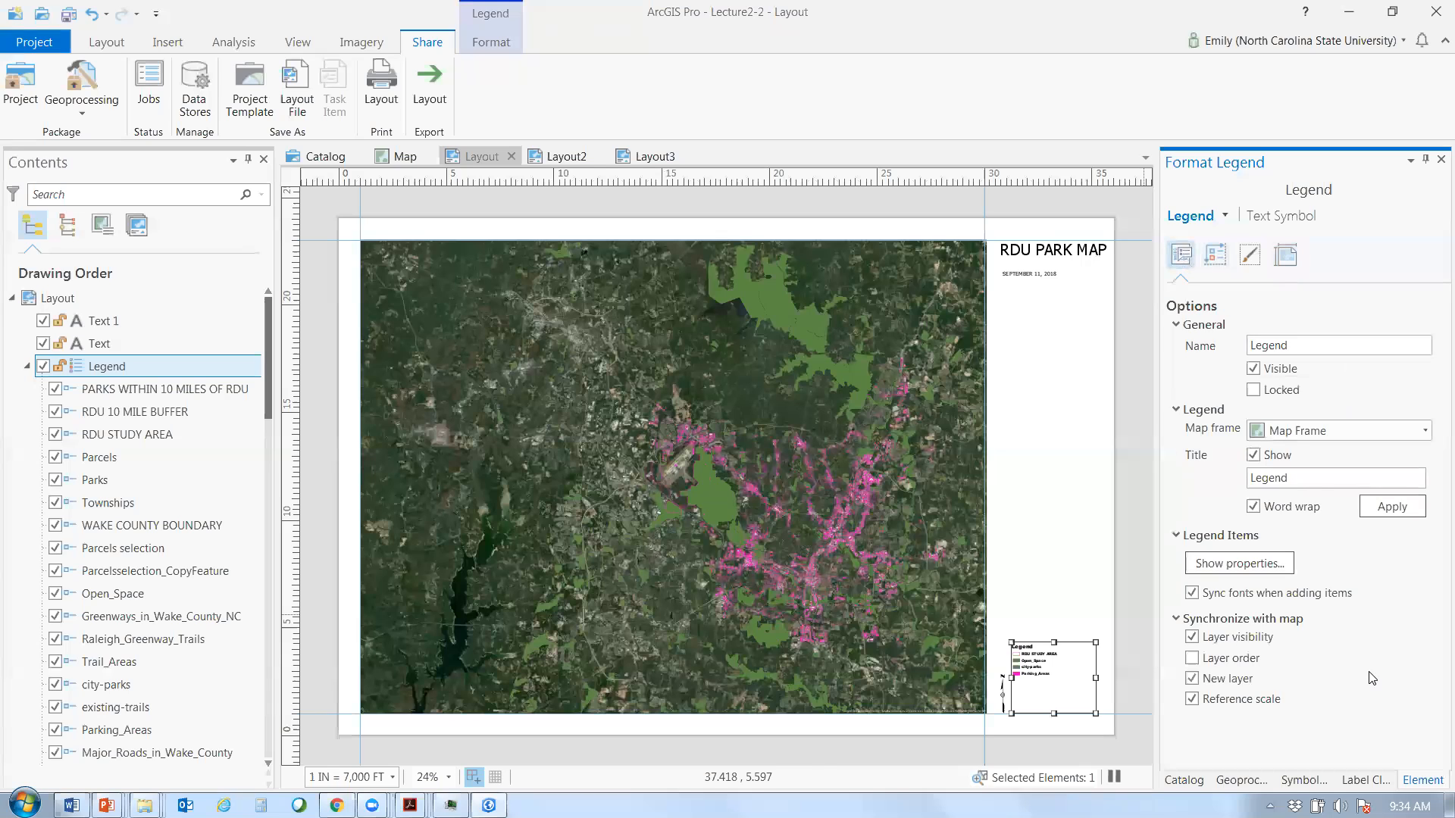
pyautogui.click(1031, 666)
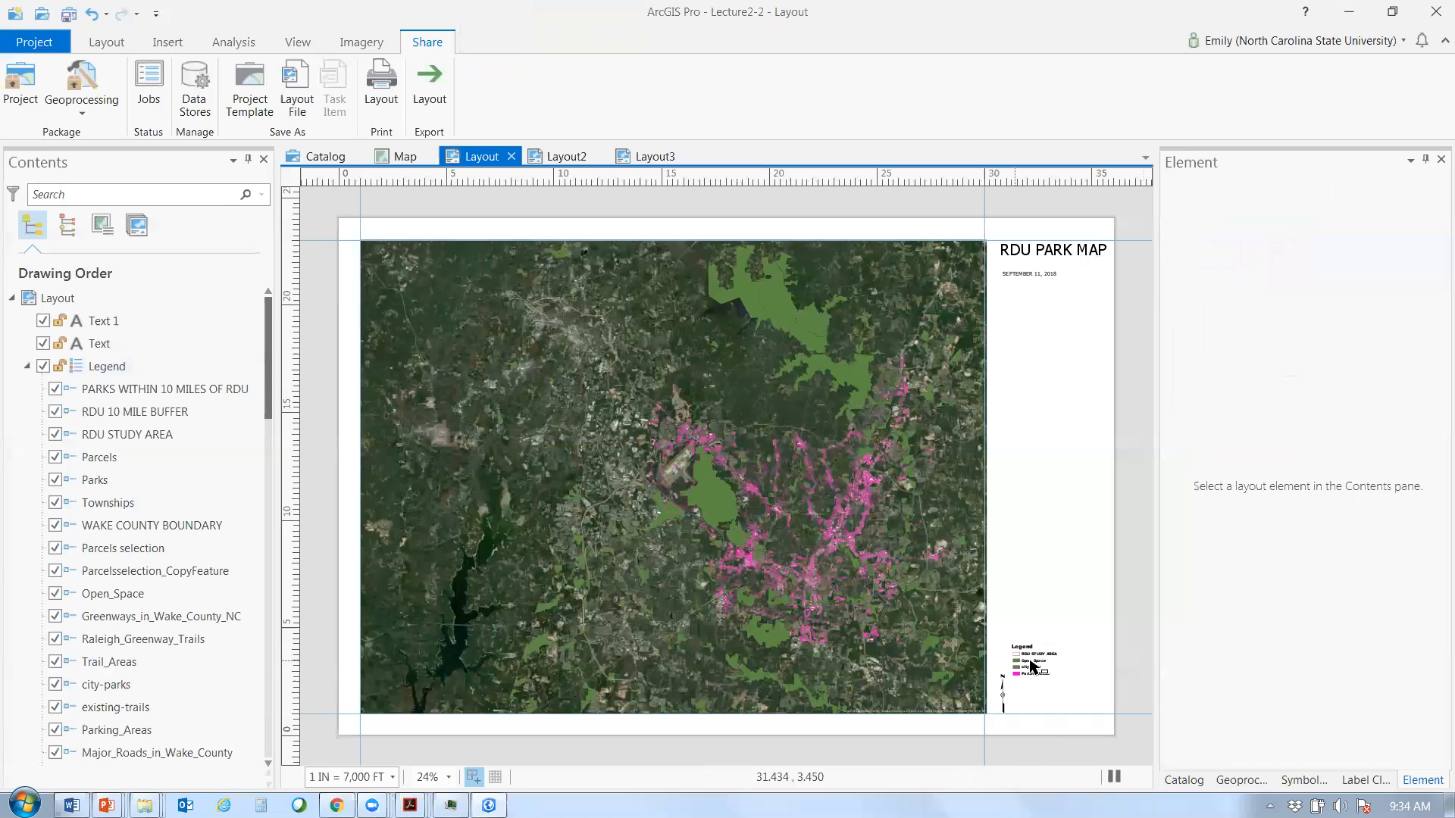
pyautogui.click(1031, 667)
# - View the layout at 100% and inspect the legend and north arrow beside the map frame
pyautogui.click(291, 42)
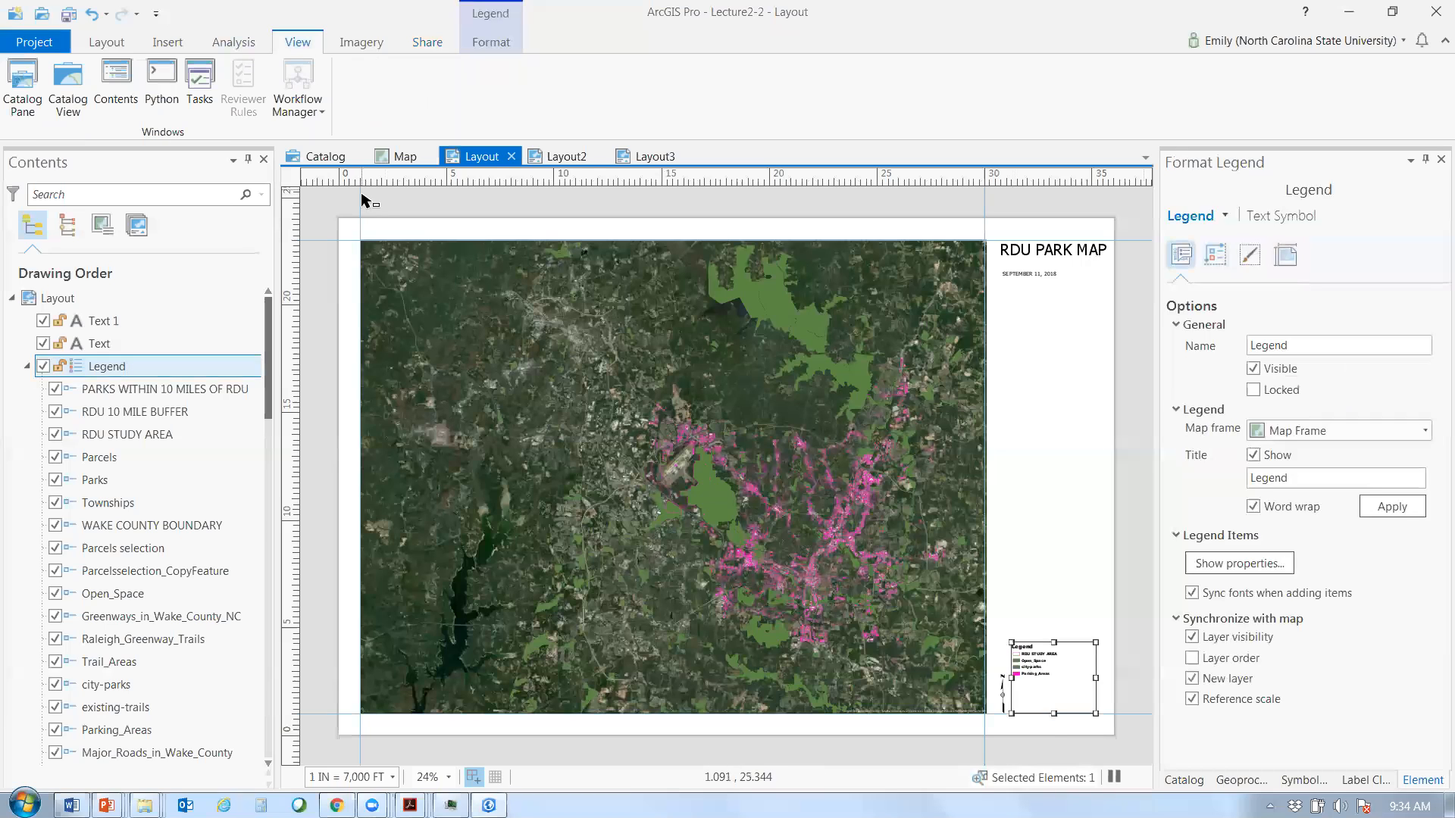
pyautogui.click(1061, 425)
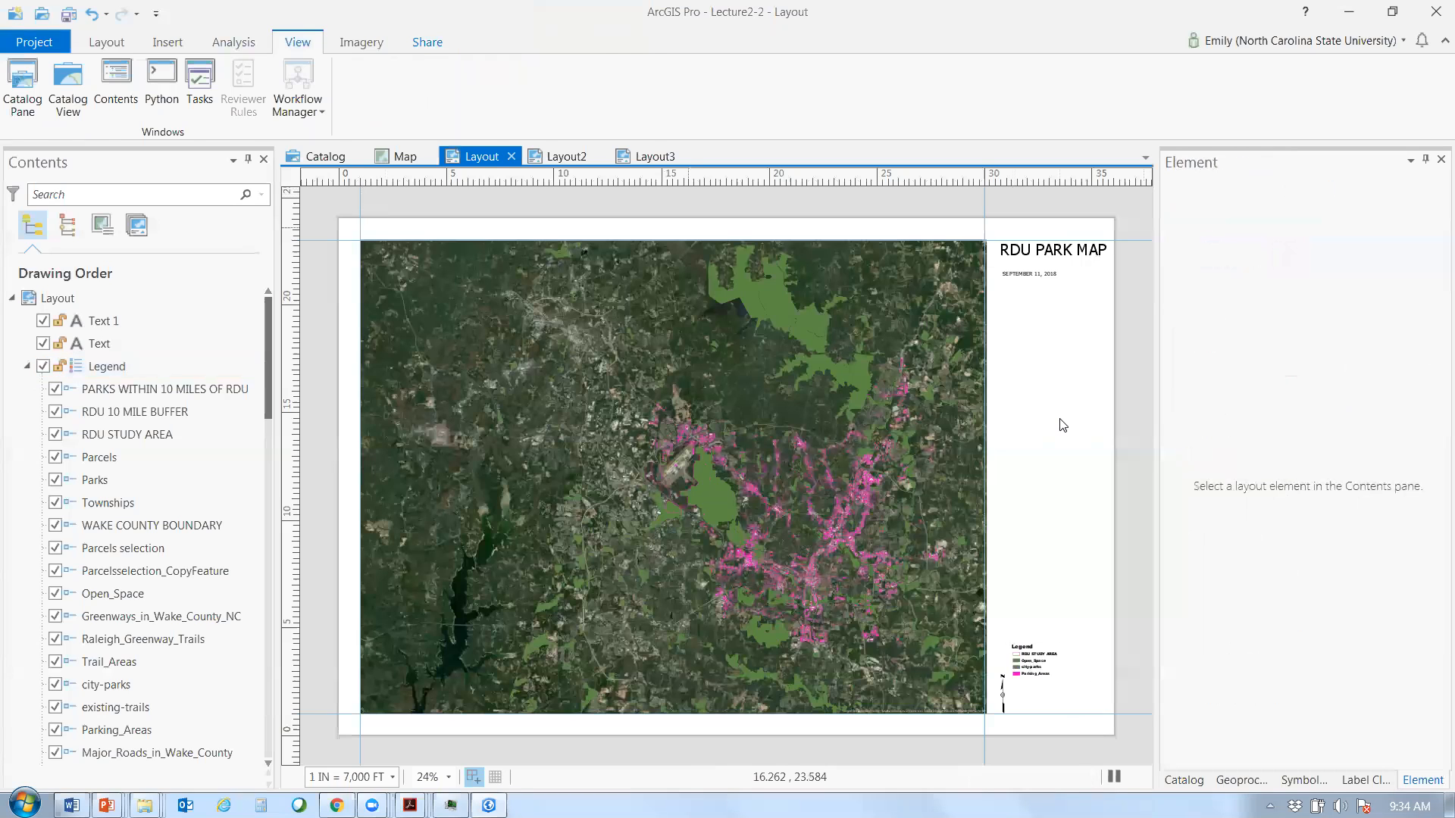
pyautogui.click(106, 41)
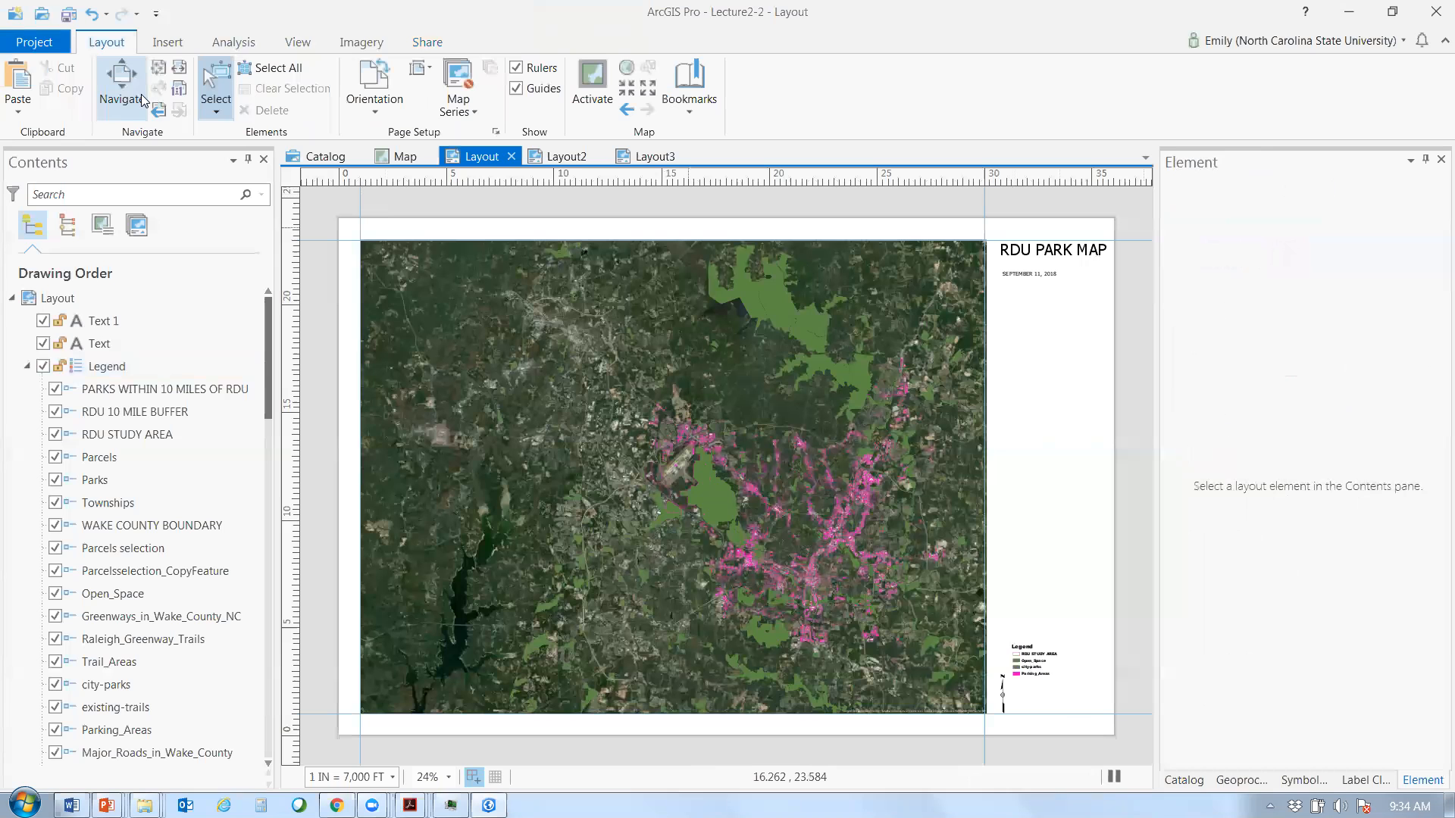
pyautogui.click(179, 89)
pyautogui.moveTo(667, 464); pyautogui.dragTo(958, 602)
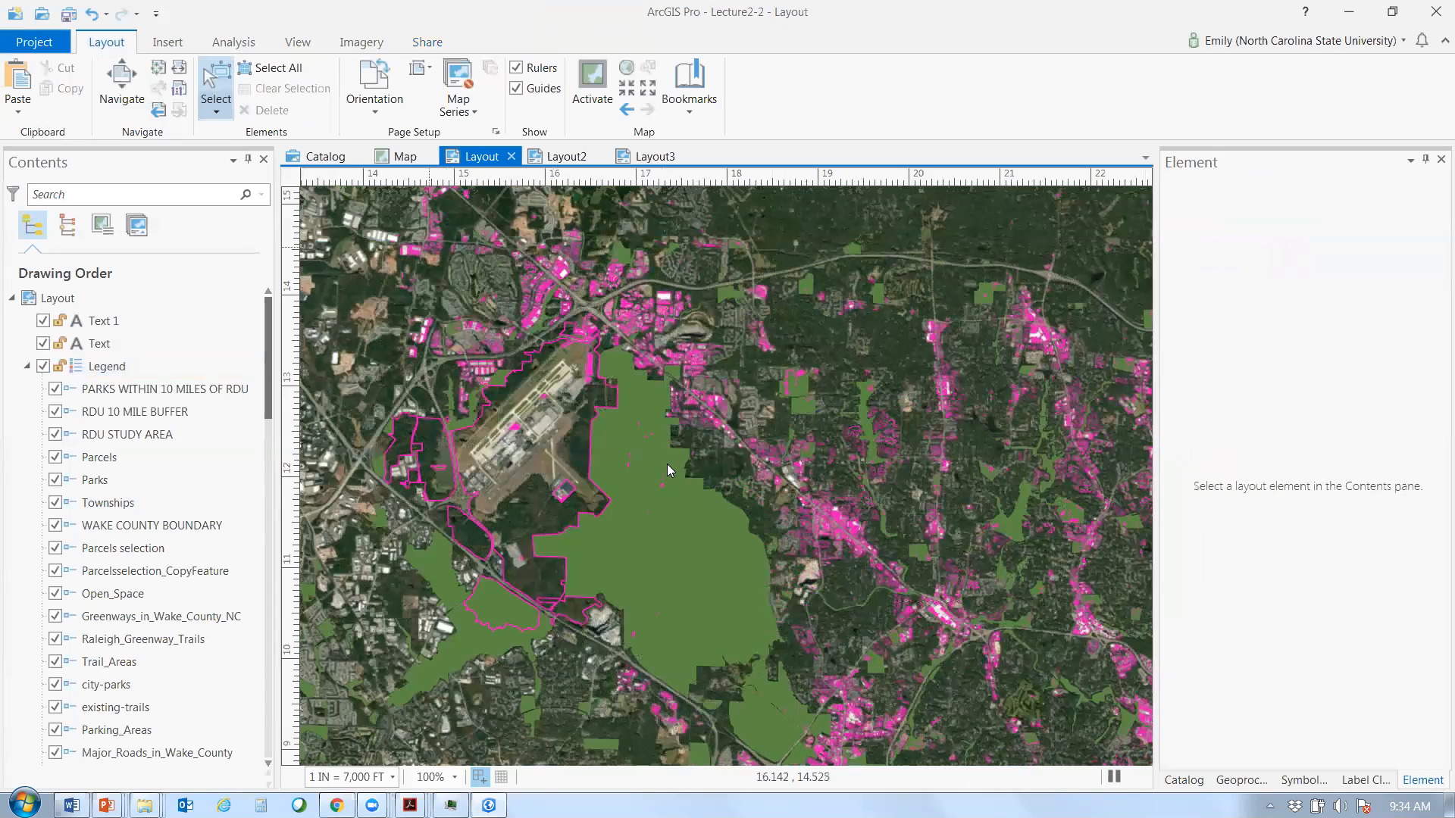
pyautogui.moveTo(815, 581); pyautogui.dragTo(741, 482)
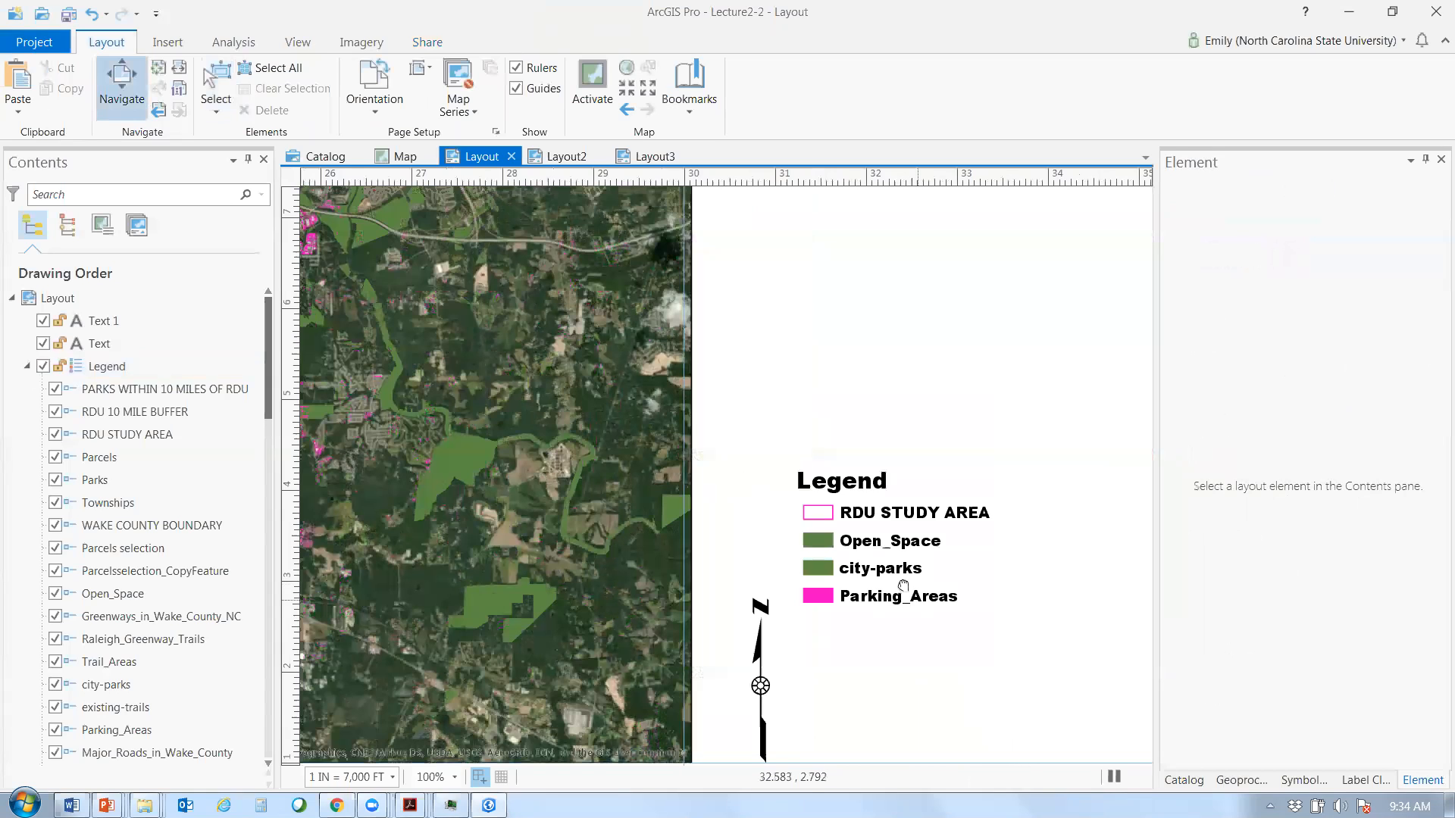
pyautogui.moveTo(916, 594); pyautogui.dragTo(821, 448)
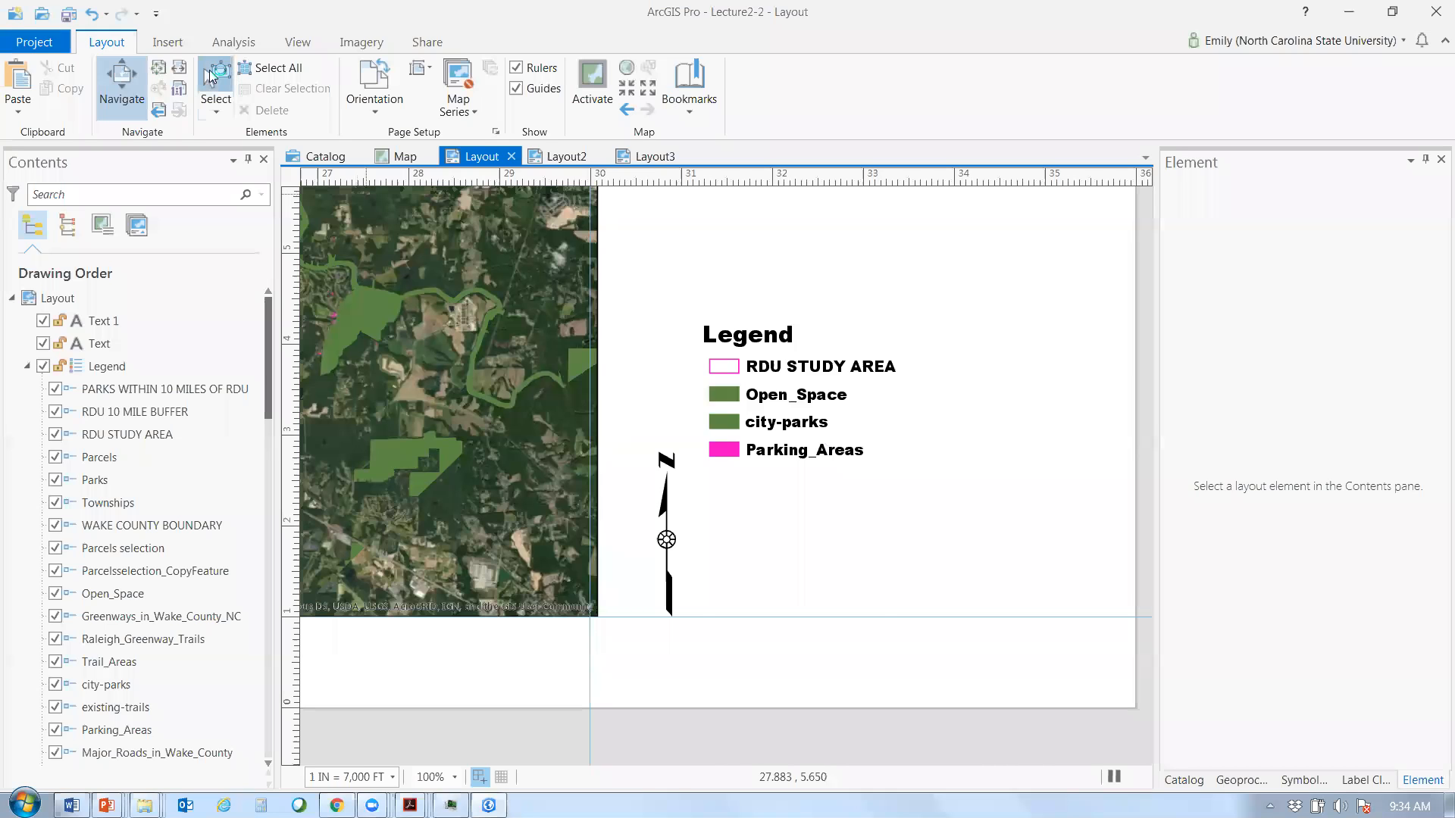
# - Enlarge the legend frame from its lower-right corner to about 4.44 in wide by 3.90 in high
pyautogui.click(210, 75)
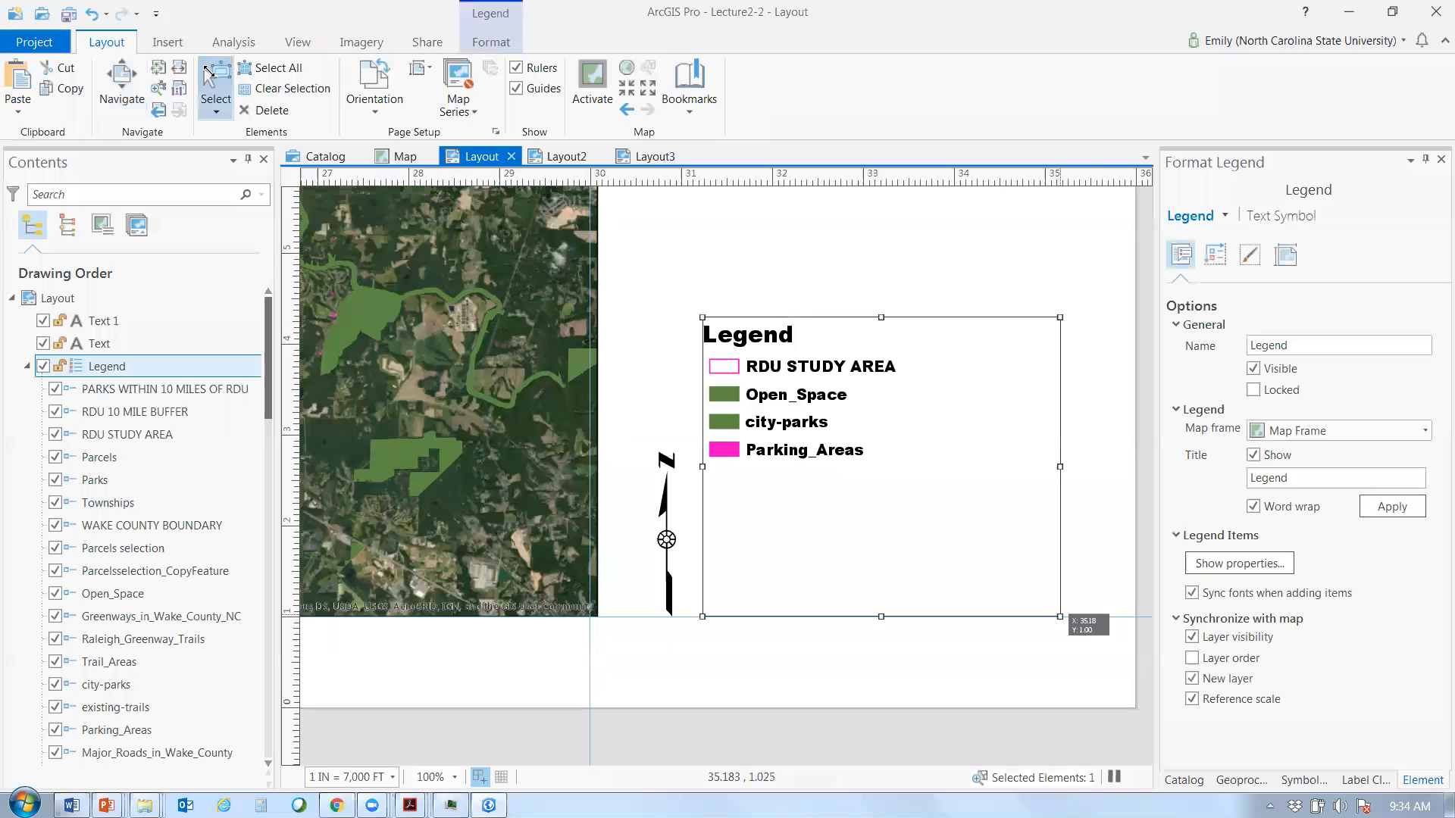
pyautogui.moveTo(1060, 616); pyautogui.dragTo(1106, 671)
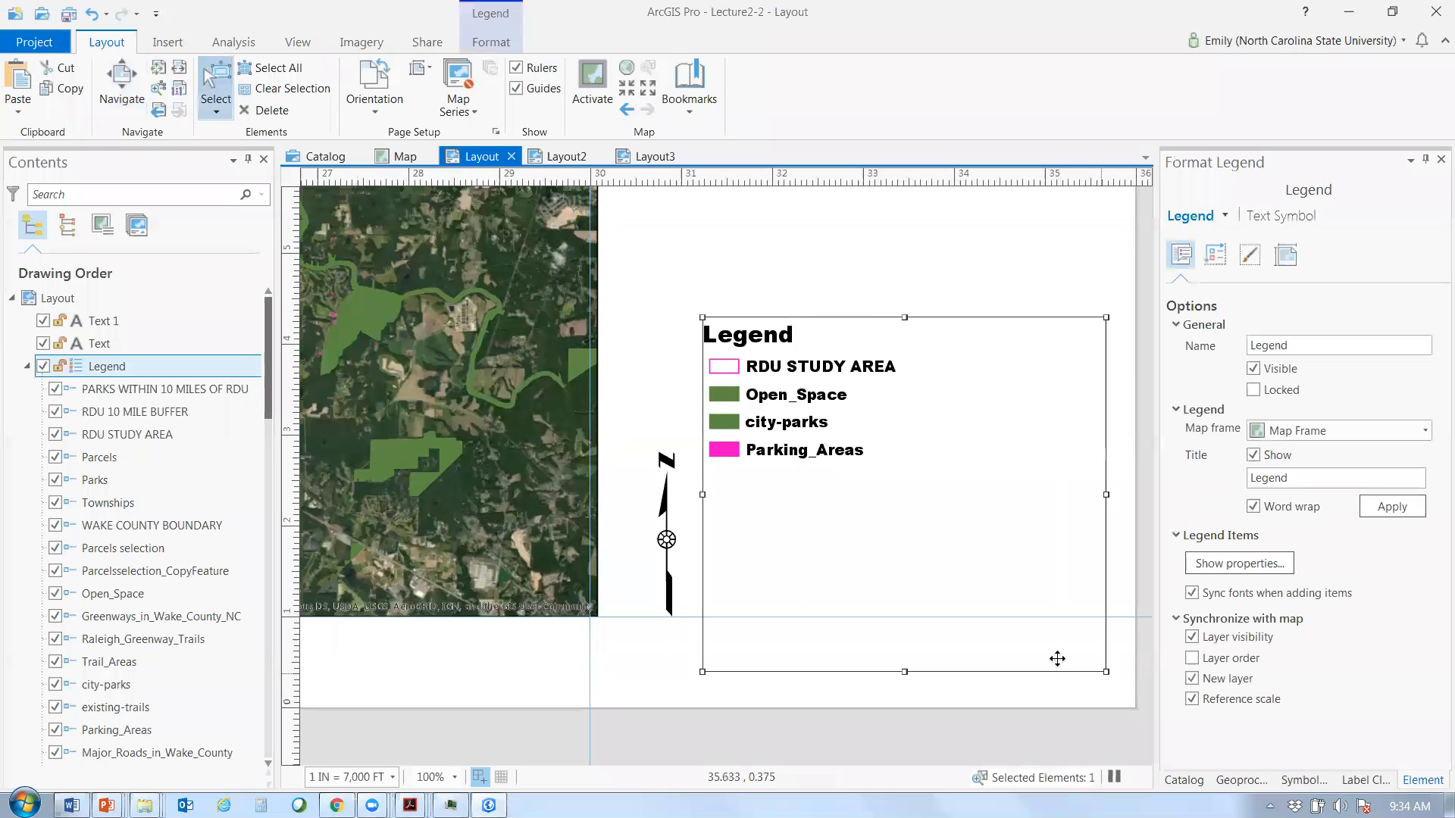
pyautogui.click(1391, 528)
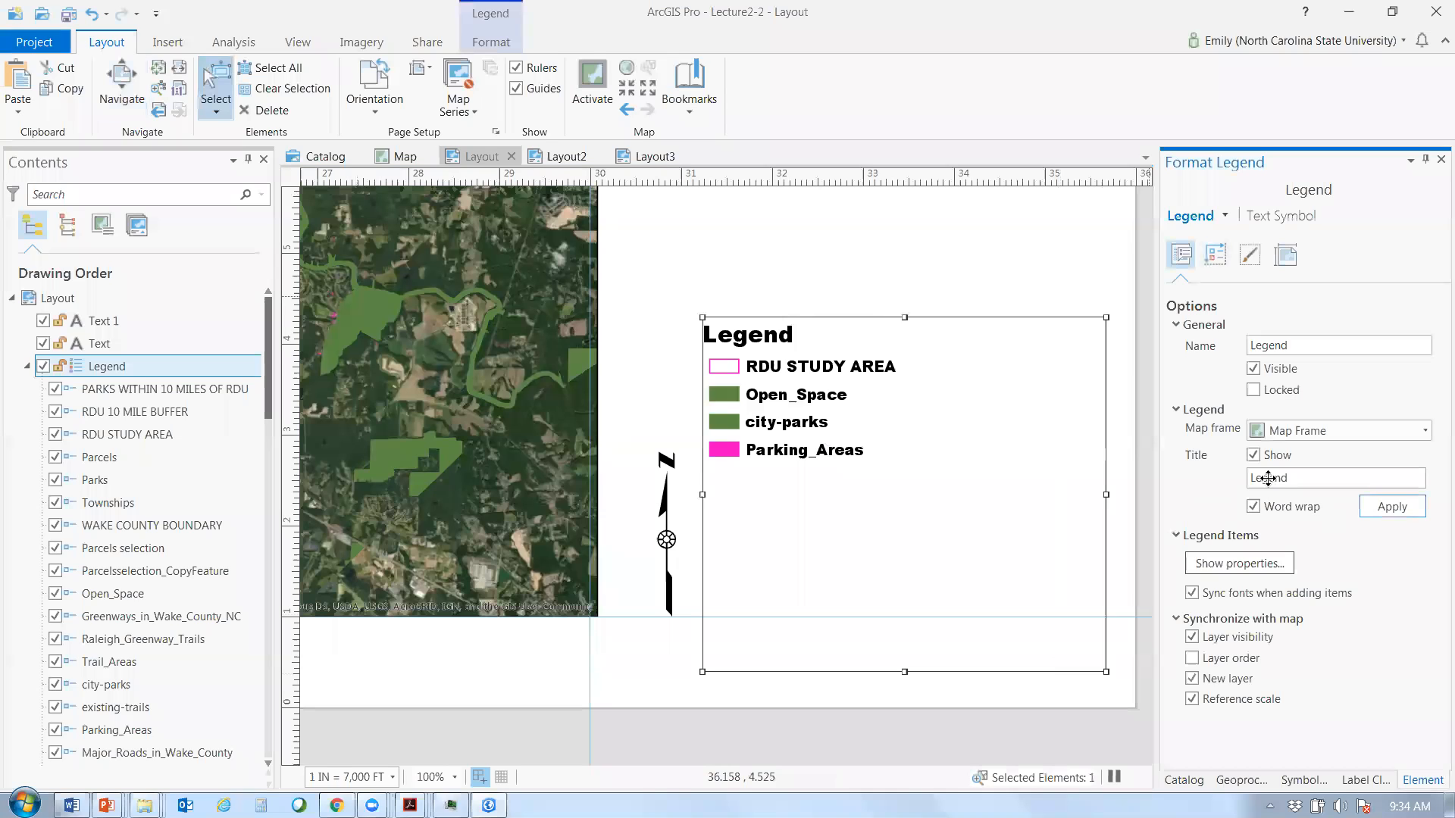
# - Open the legend's properties and review its arrangement, display and placement settings
pyautogui.rightClick(829, 390)
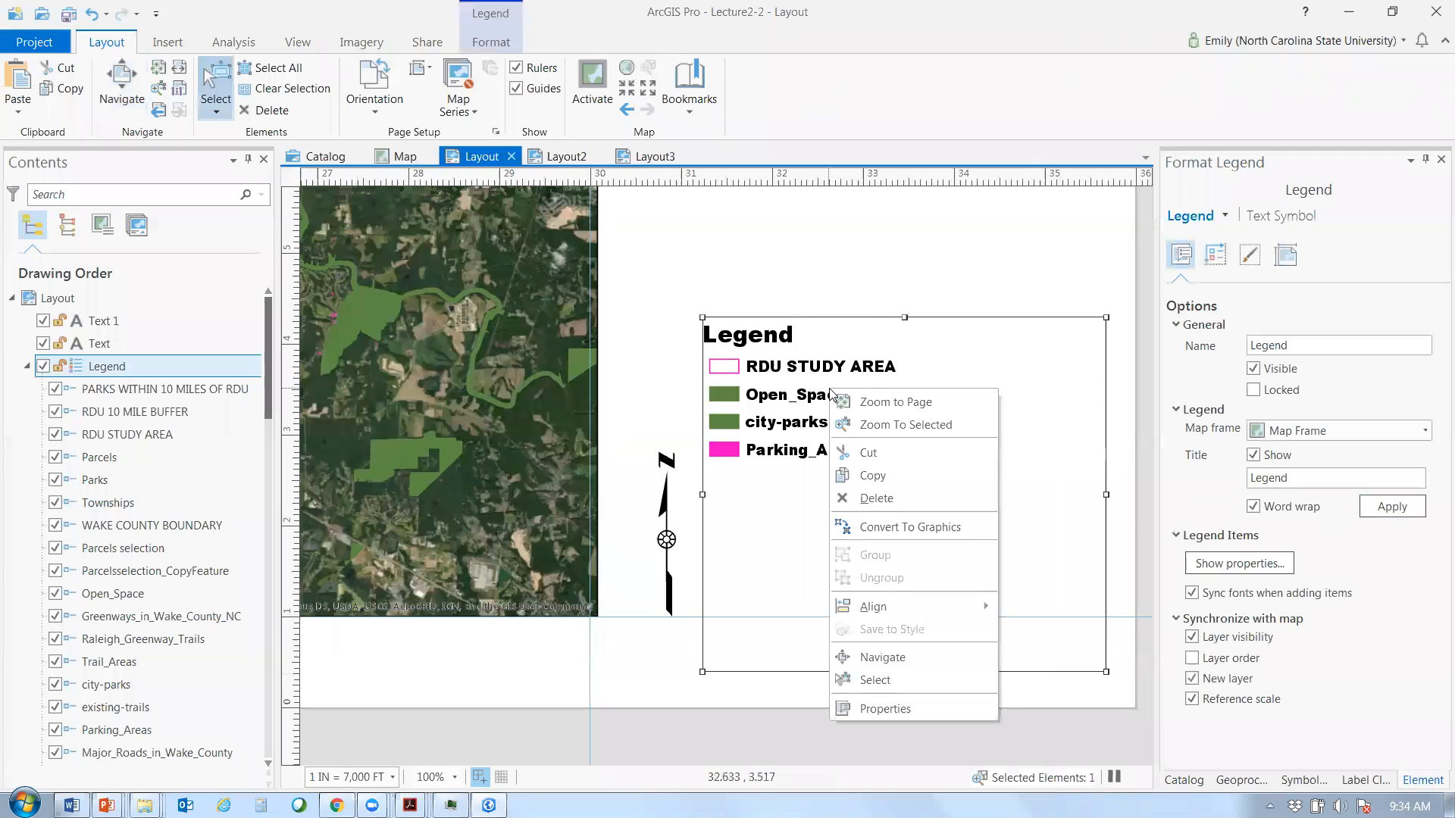
pyautogui.click(894, 708)
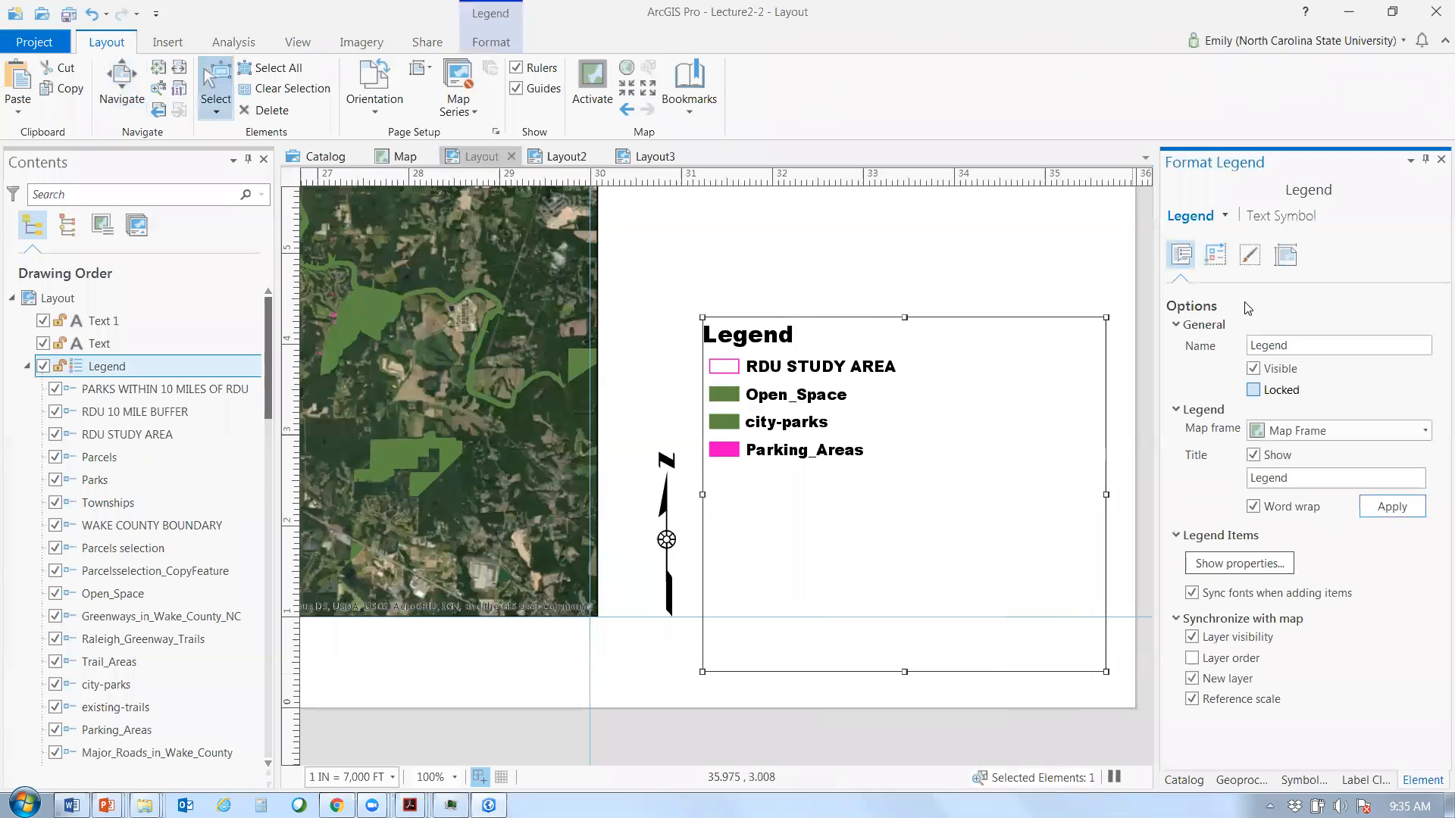
pyautogui.click(1219, 256)
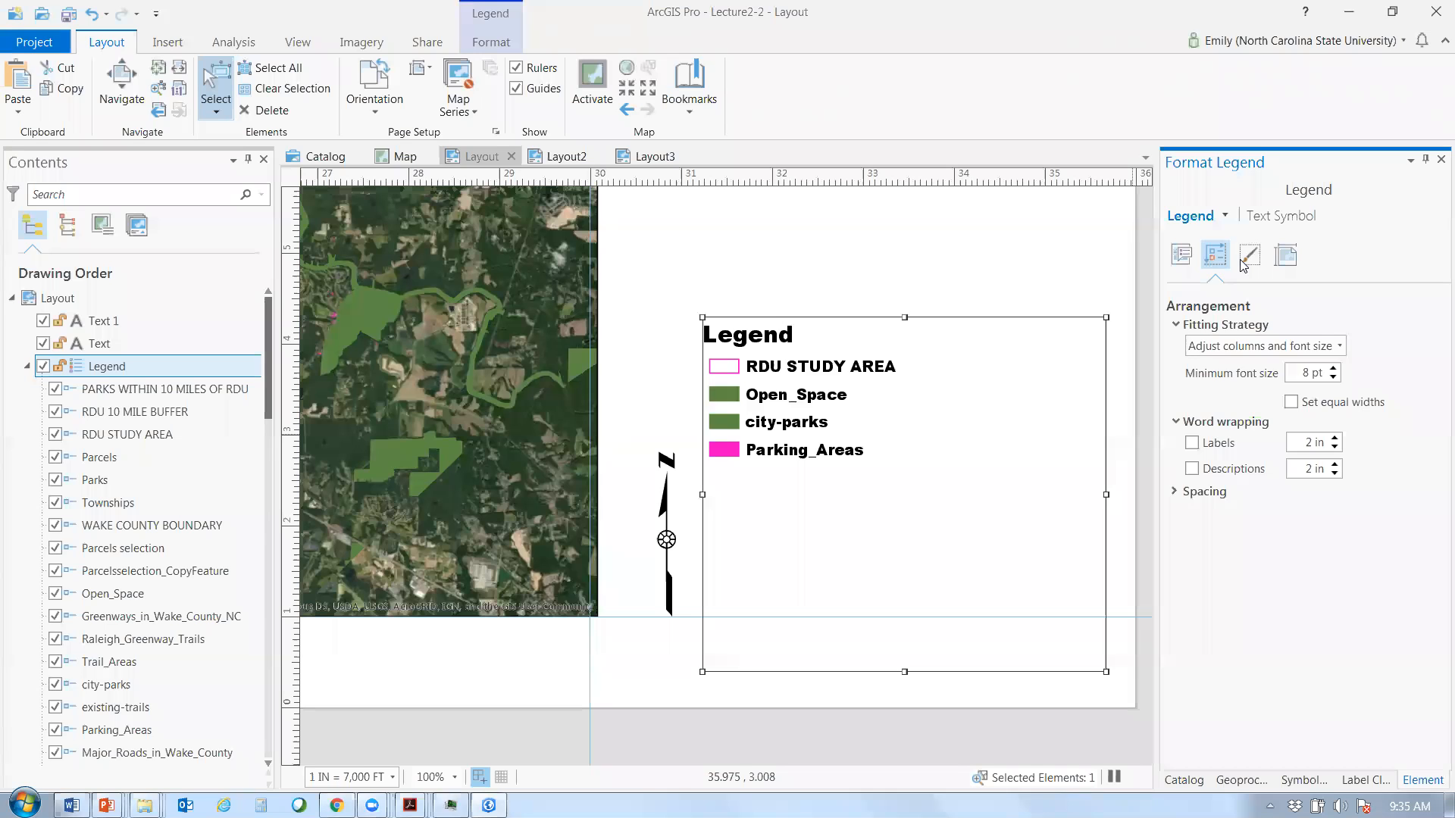
pyautogui.click(1246, 258)
pyautogui.click(1285, 258)
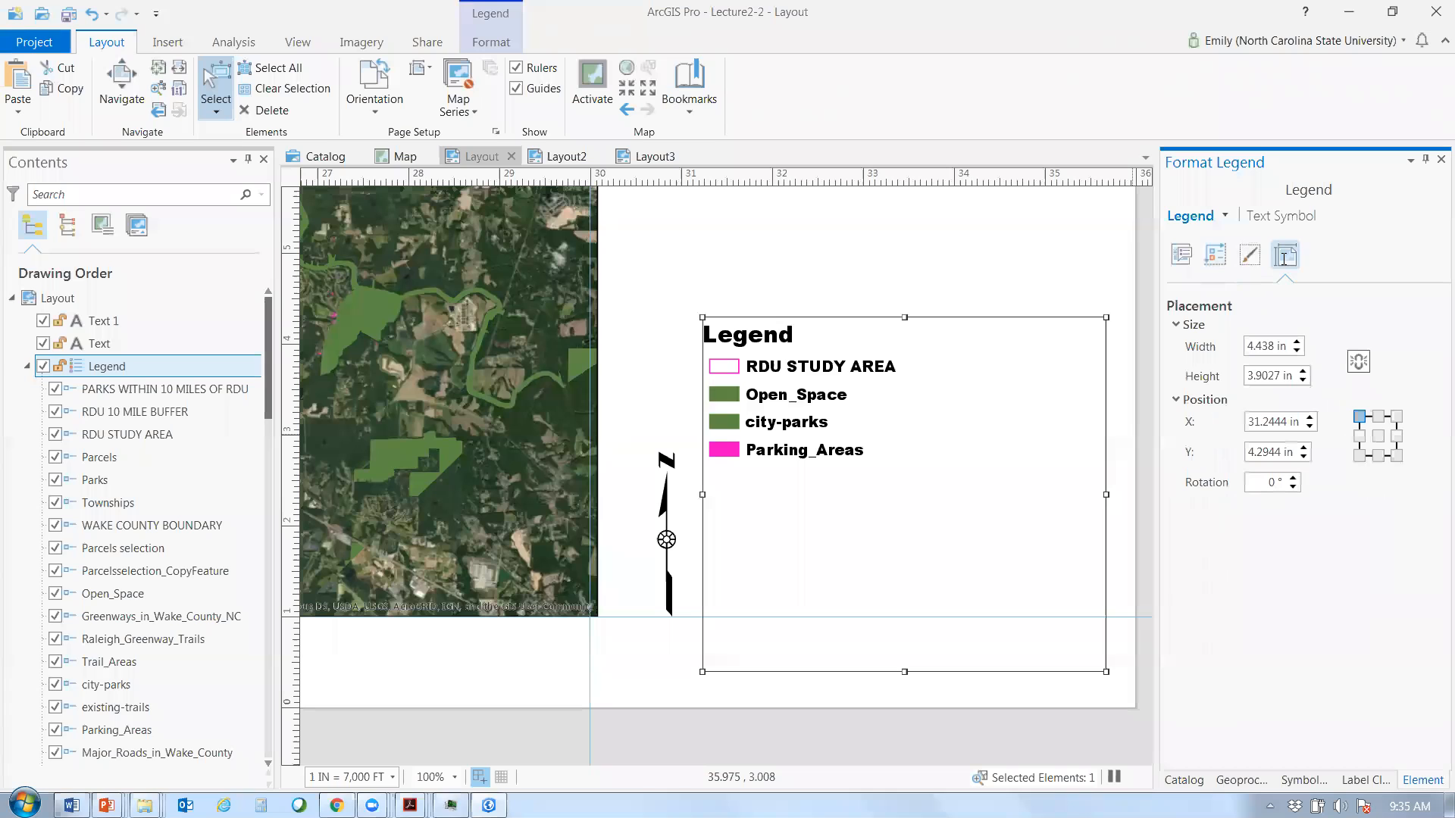
# - Set the text symbol size of the whole legend to 14 pt
pyautogui.click(1263, 218)
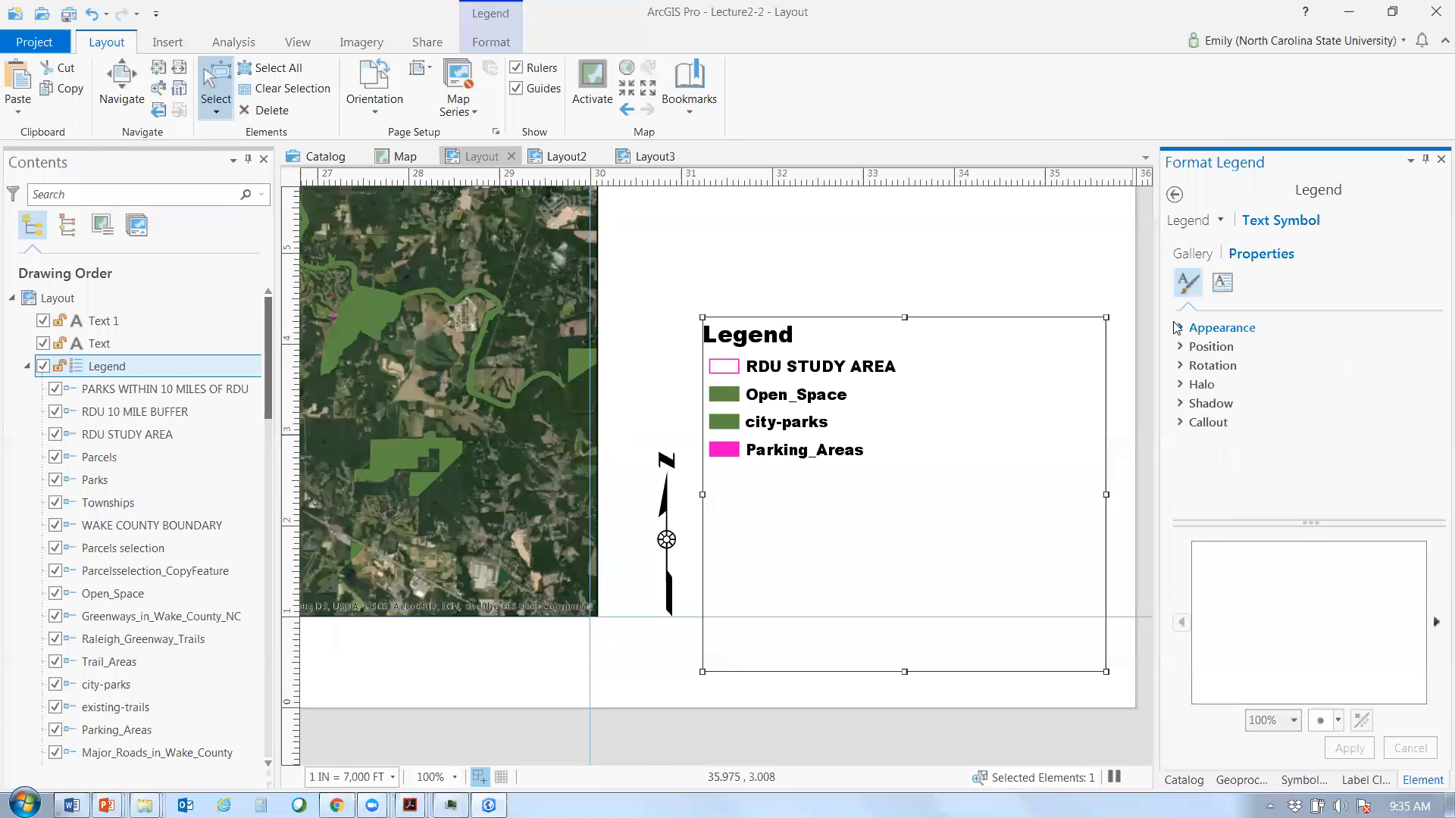
pyautogui.click(1179, 328)
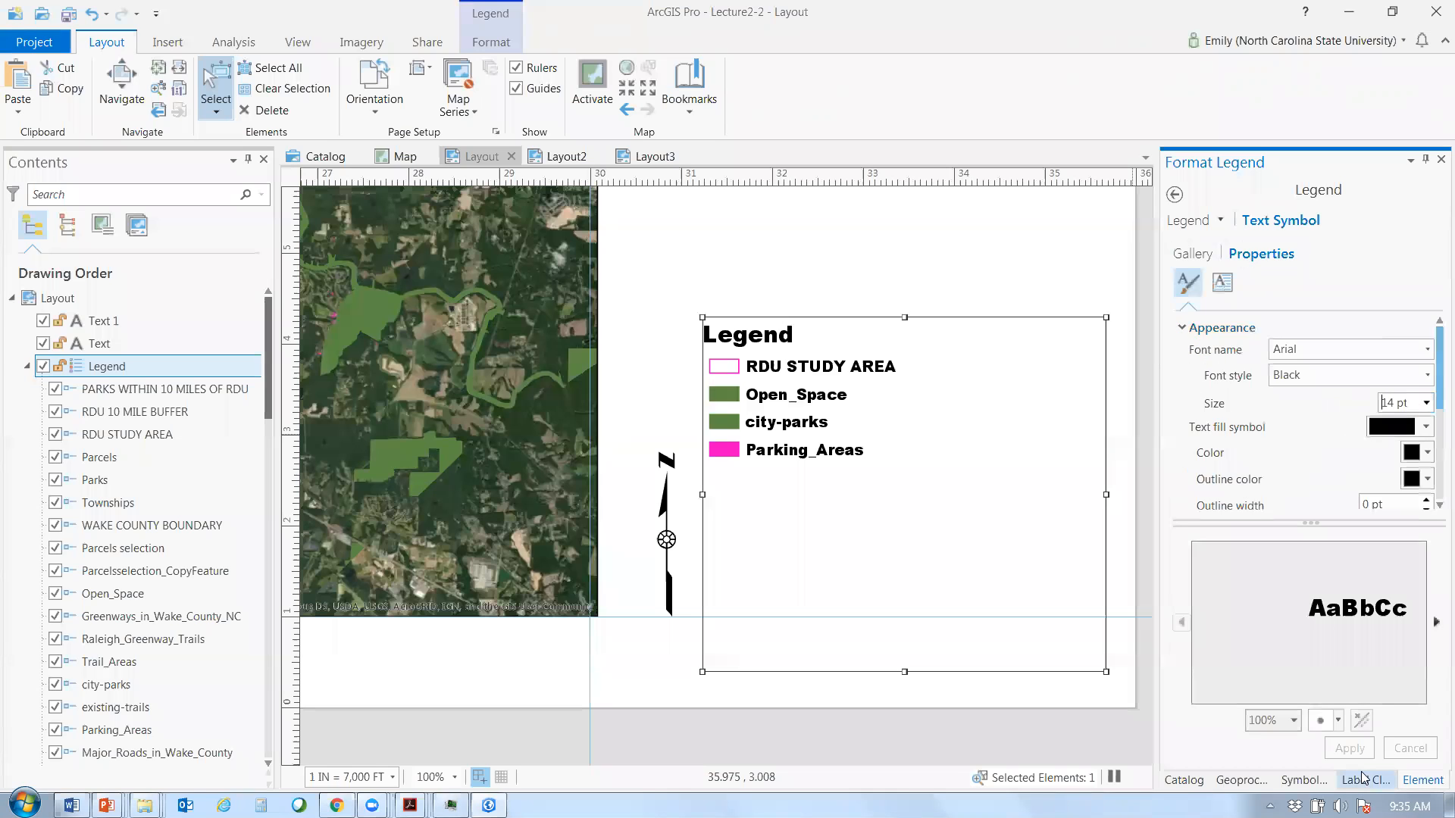
pyautogui.press('Return')
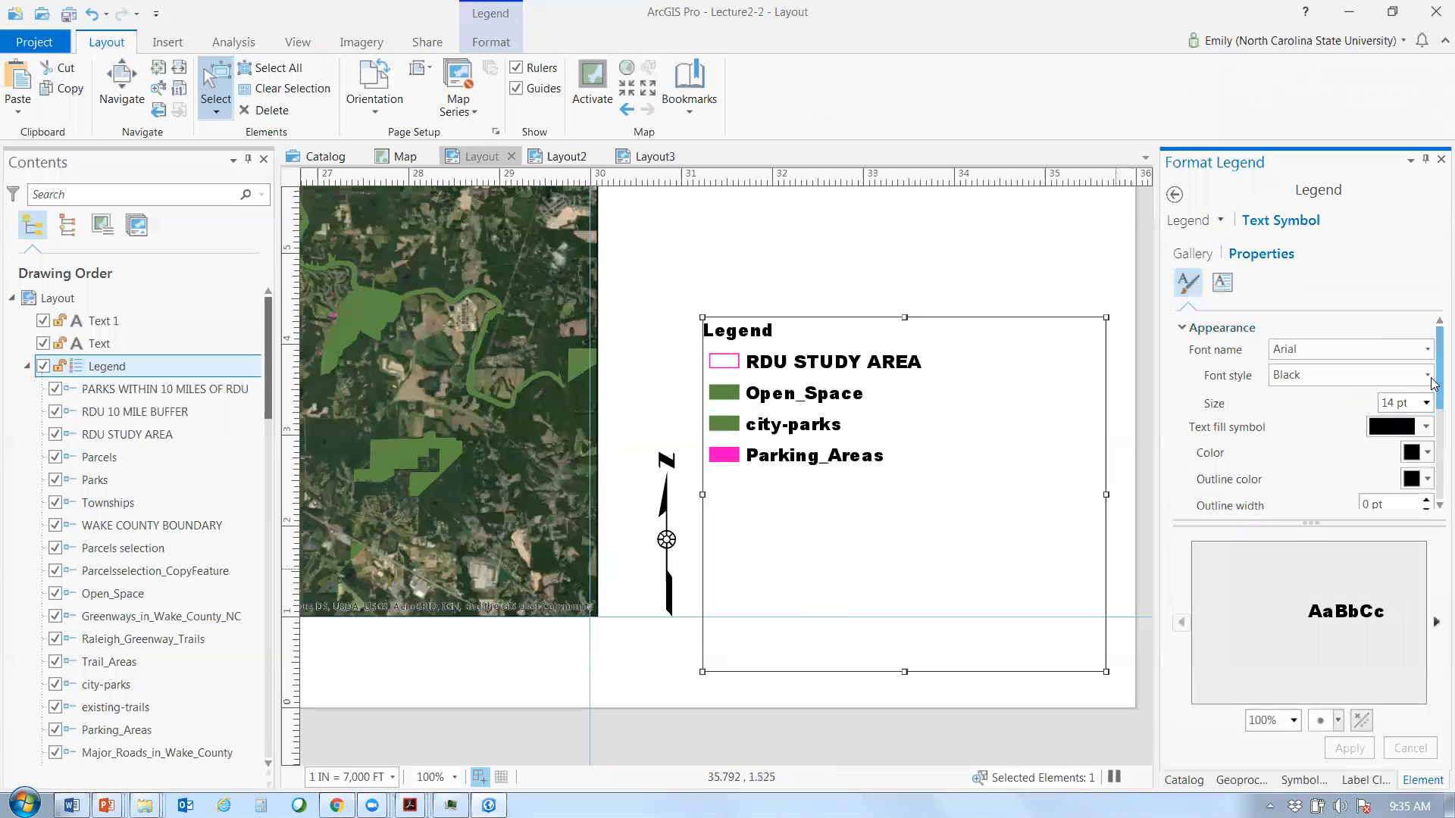
# - Review the legend text symbol's appearance, formatting and paragraph options, and the text properties of the legend labels
pyautogui.scroll(-5, 1408, 497)
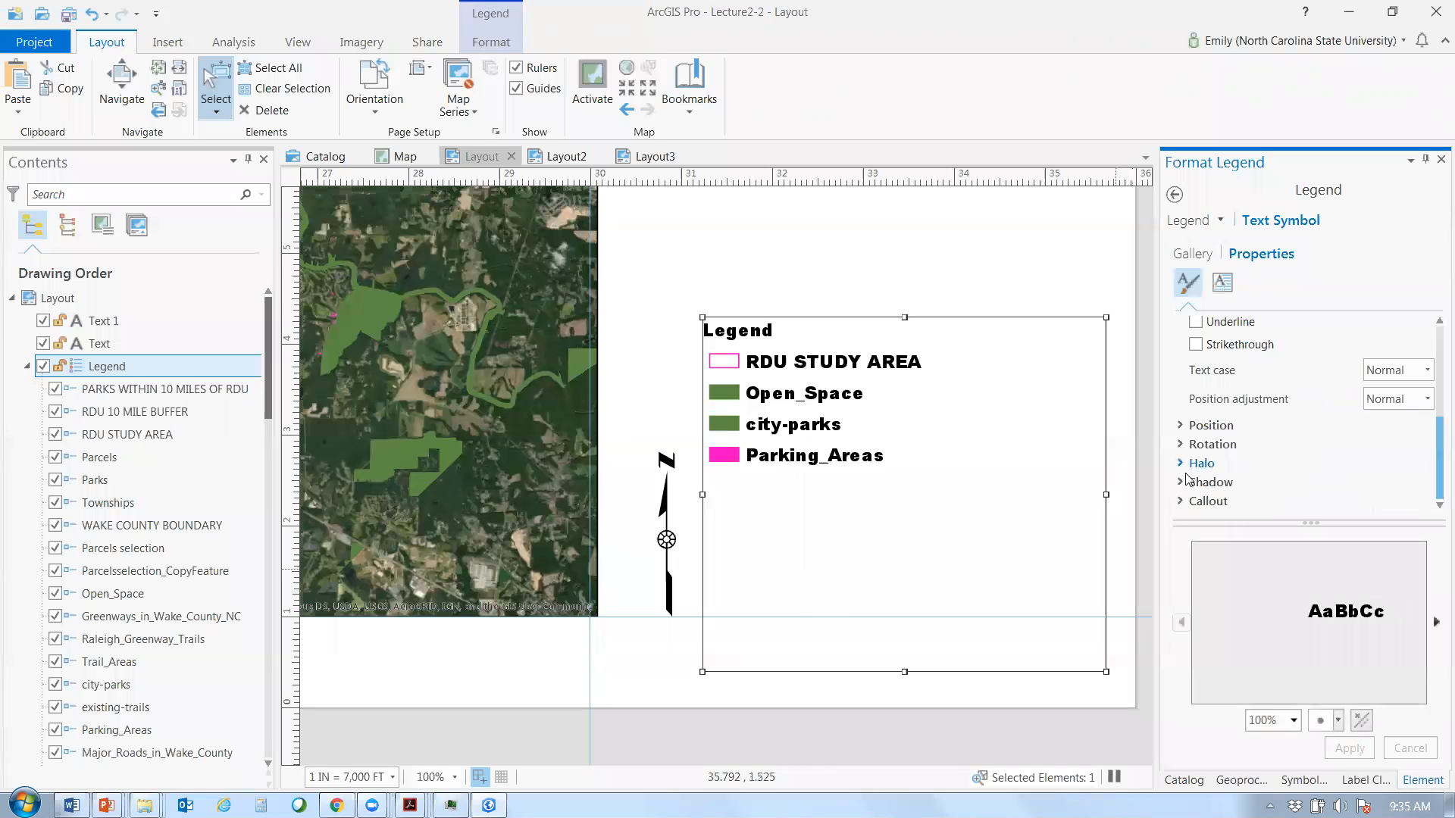
pyautogui.scroll(2, 1193, 447)
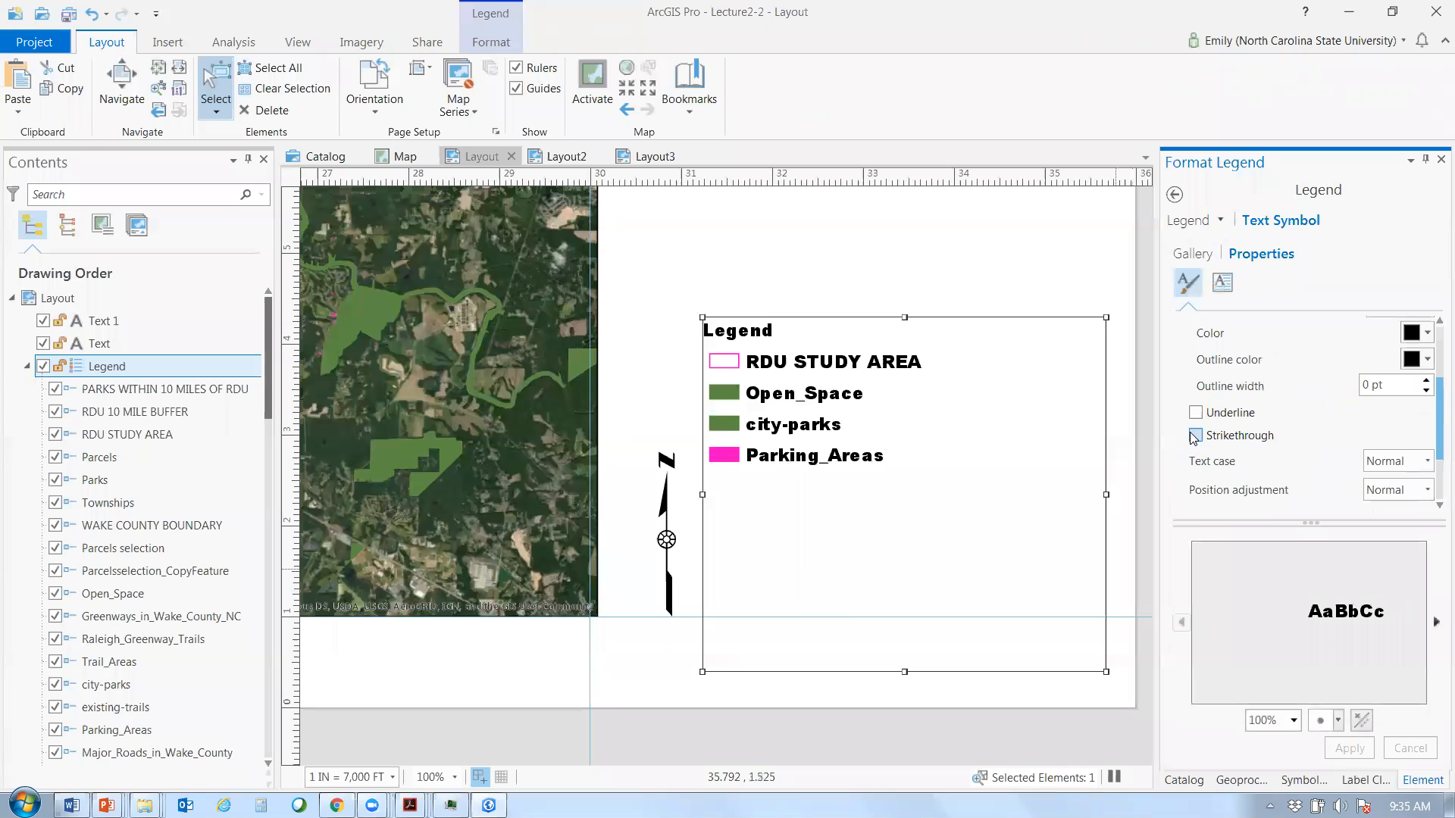
pyautogui.scroll(2, 1250, 451)
pyautogui.scroll(1, 1304, 464)
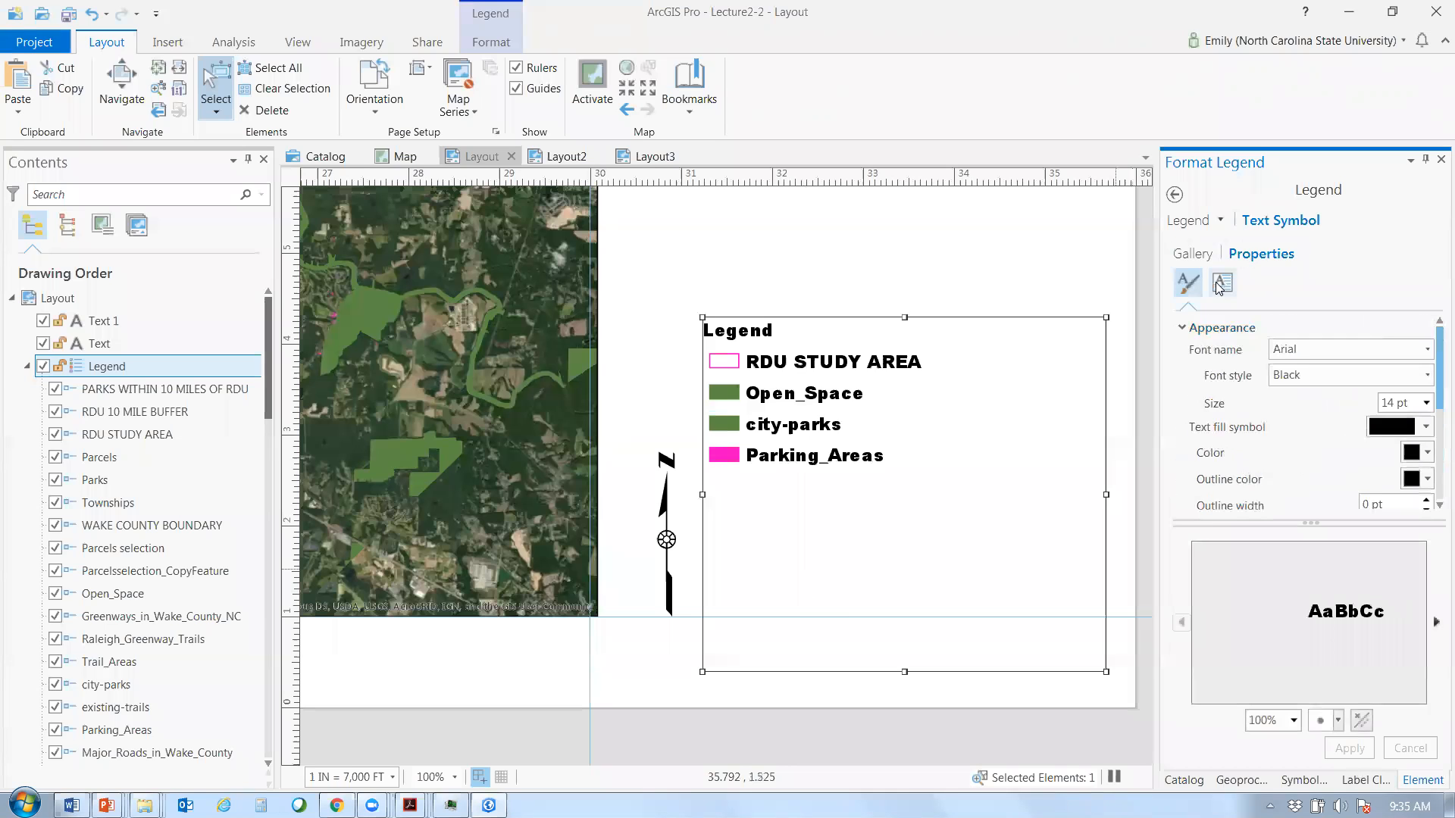
pyautogui.click(1221, 284)
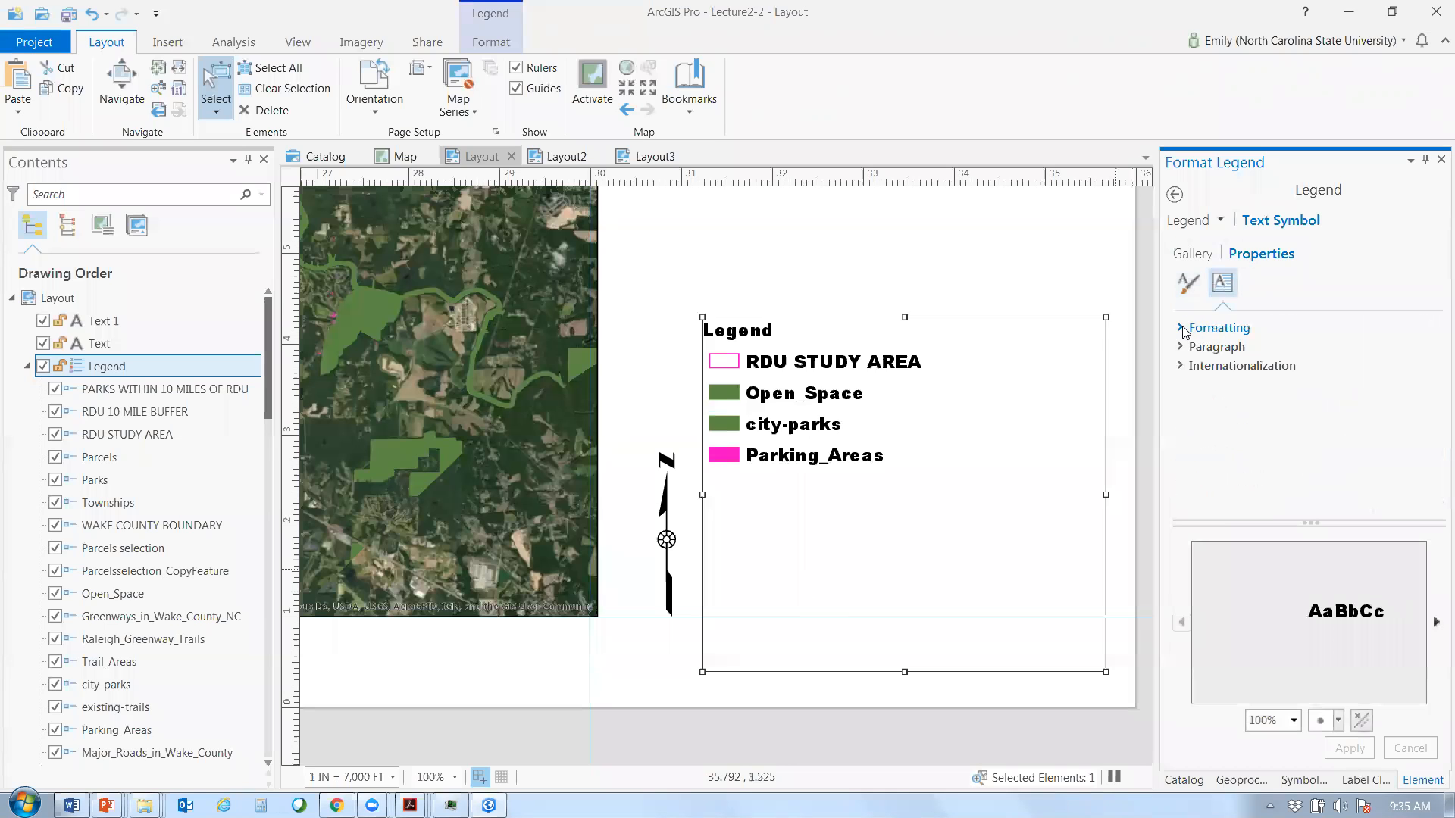
pyautogui.click(1183, 331)
pyautogui.click(1245, 482)
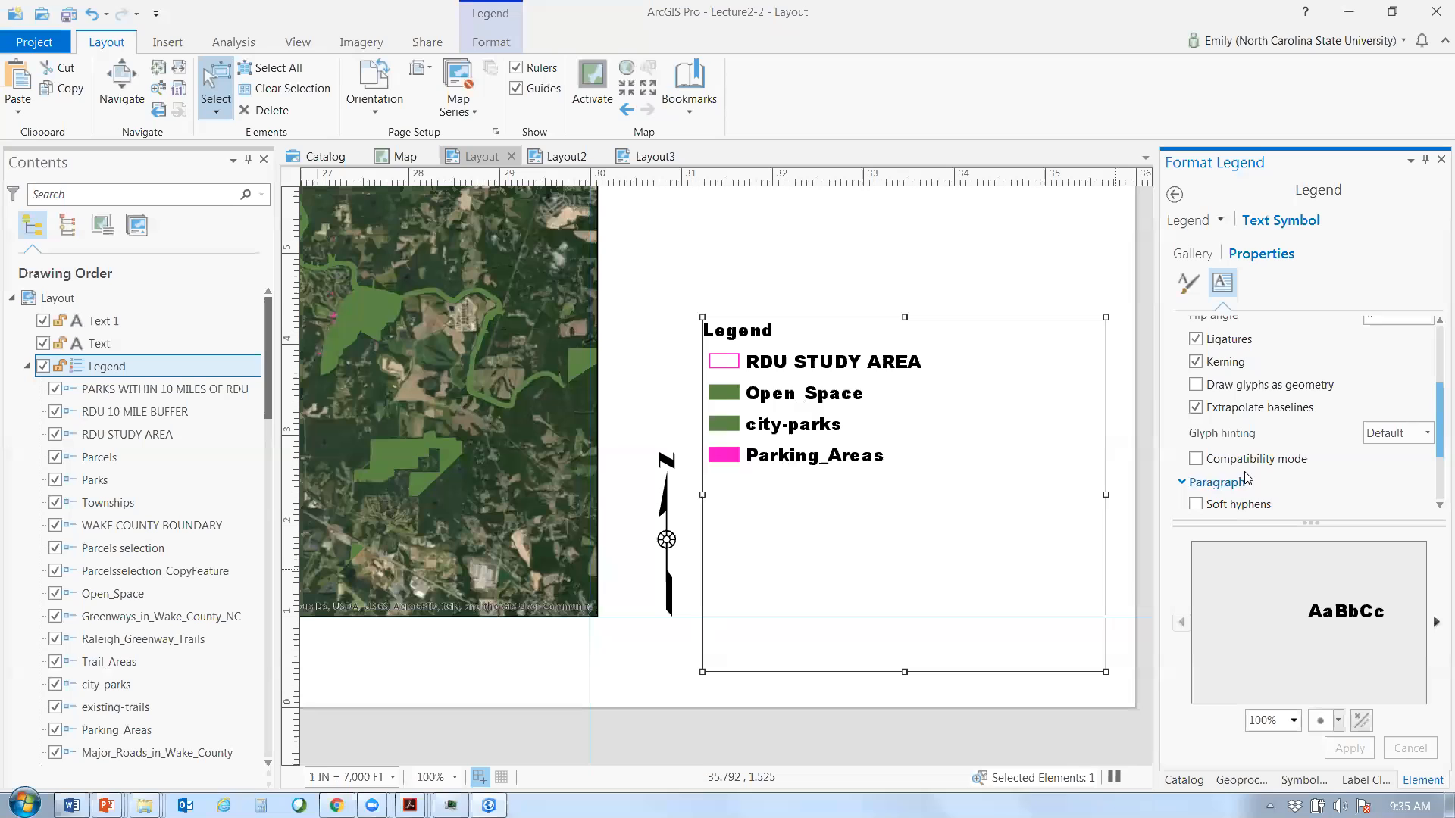
pyautogui.click(1188, 281)
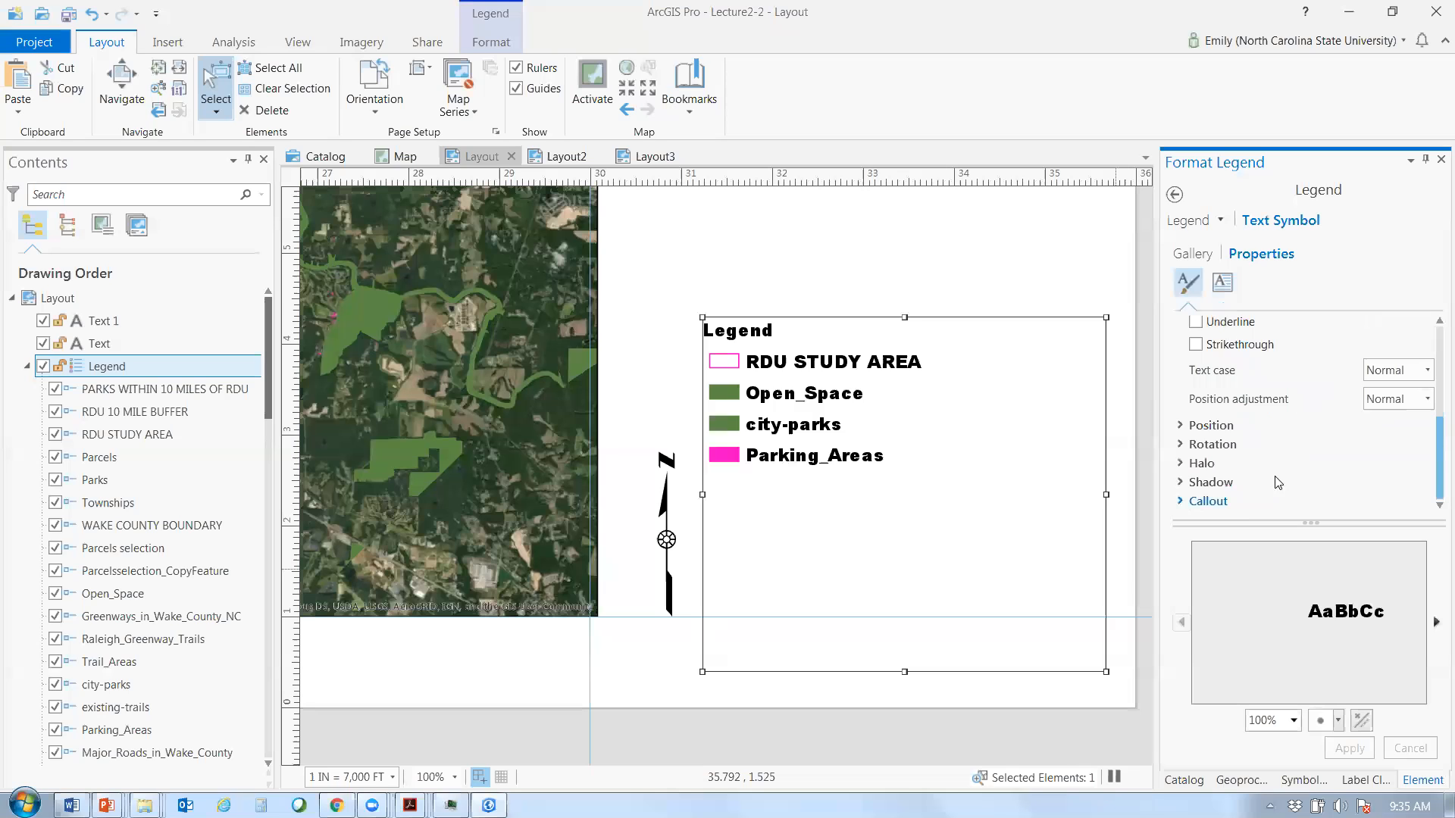
pyautogui.click(1221, 225)
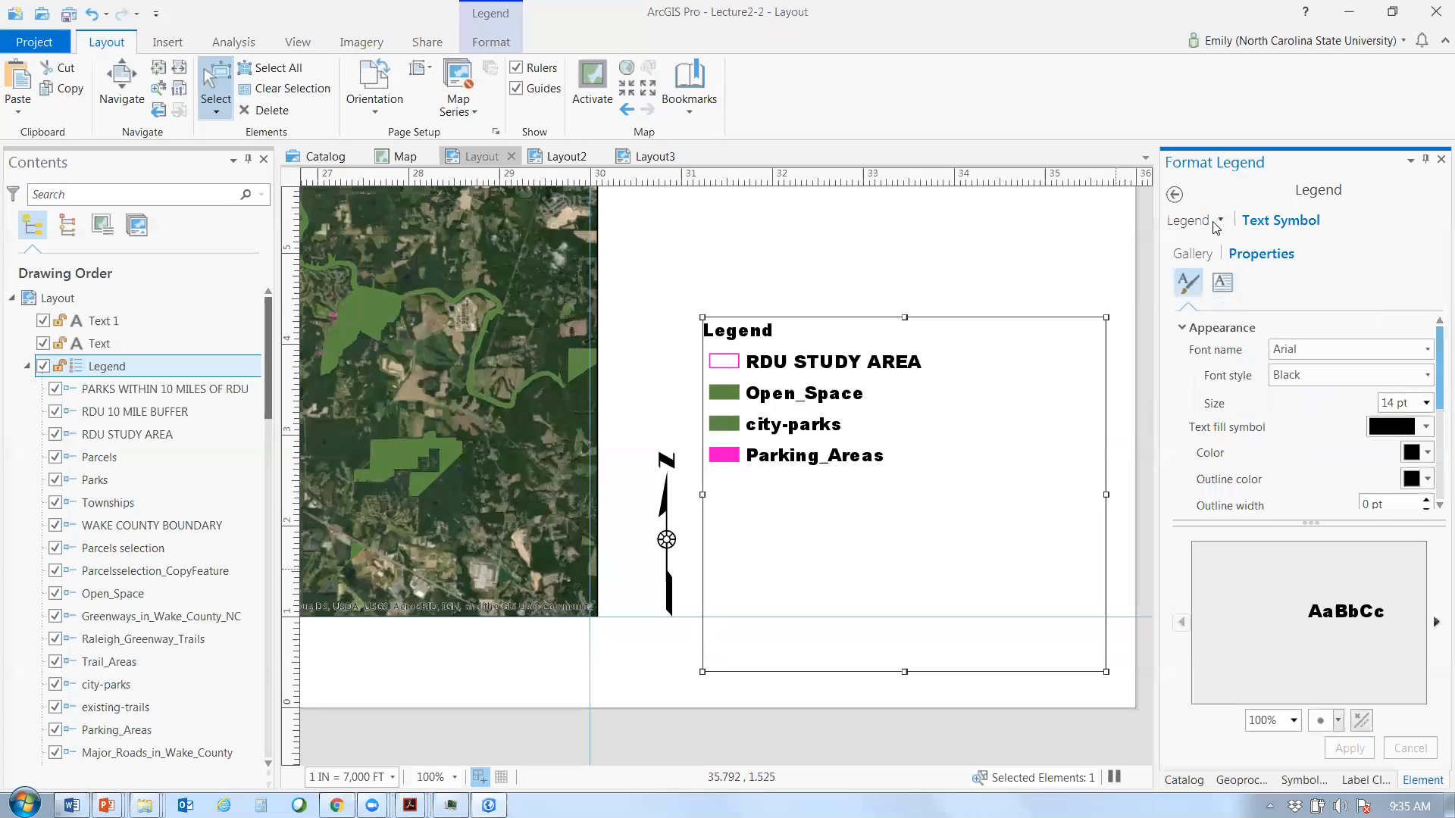
pyautogui.click(1219, 221)
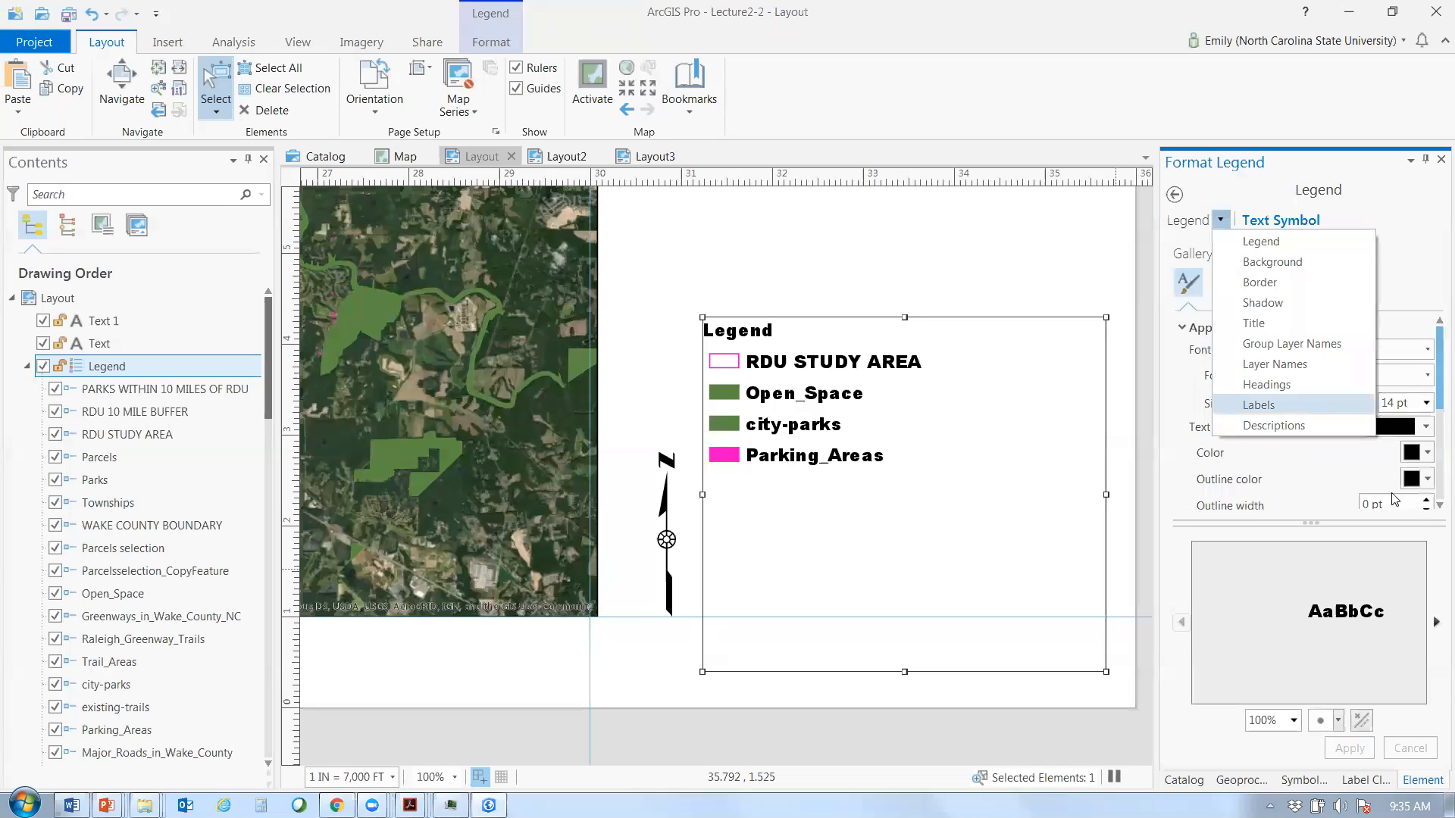
pyautogui.click(1367, 404)
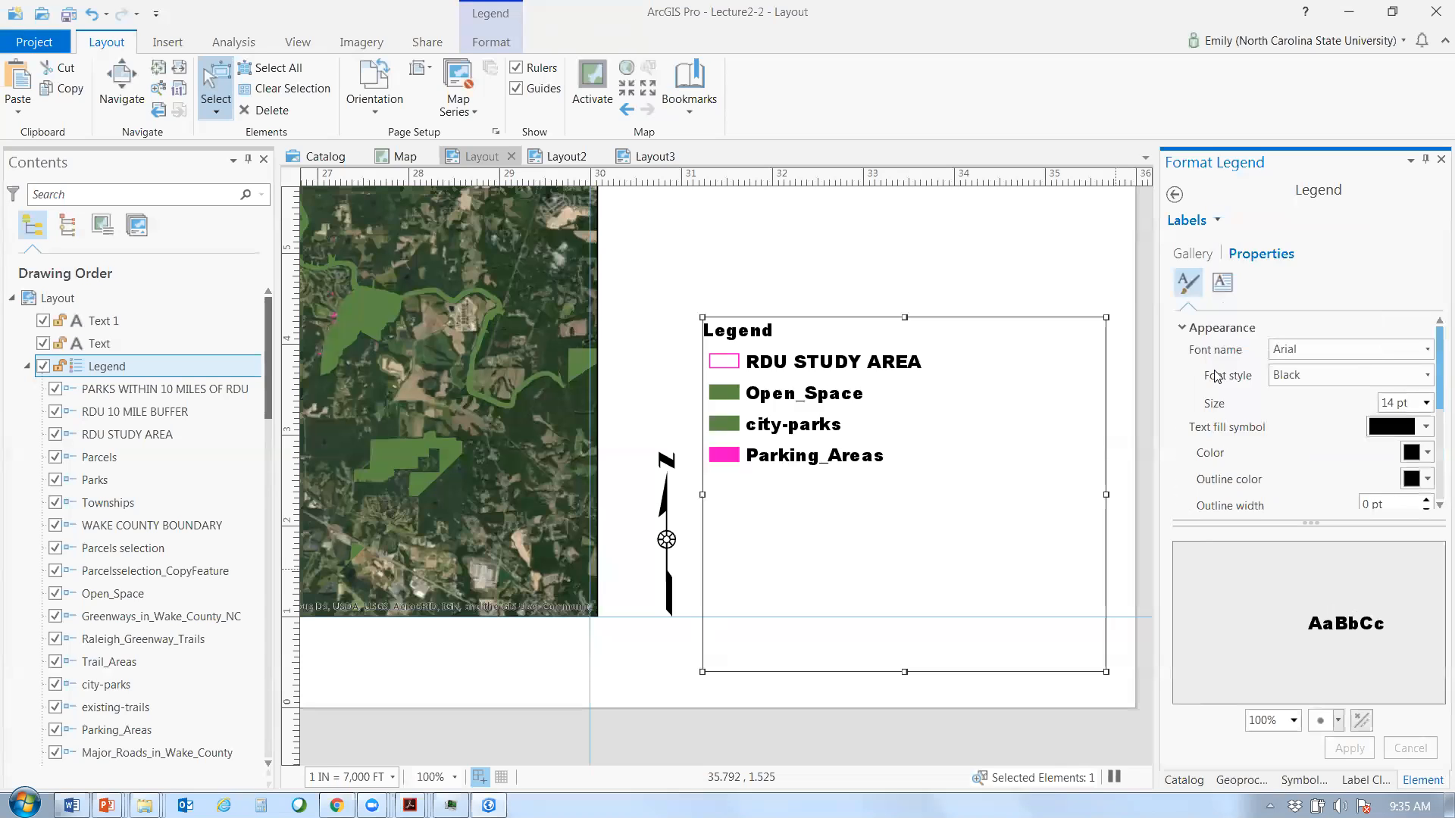
# - Set the legend title's text size to 18 pt and apply the change
pyautogui.click(1217, 222)
pyautogui.click(1250, 323)
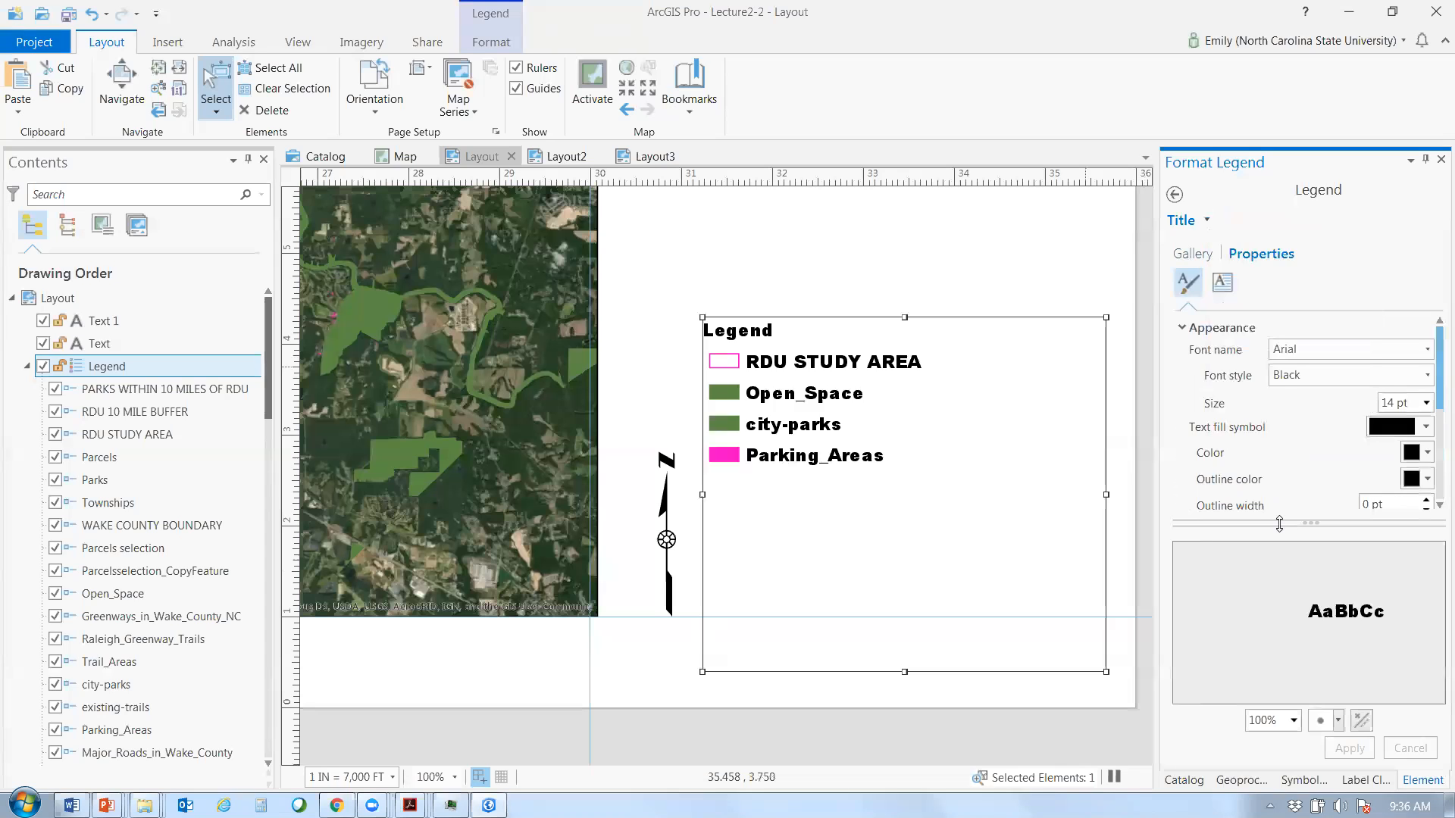
pyautogui.moveTo(1279, 524); pyautogui.dragTo(1279, 610)
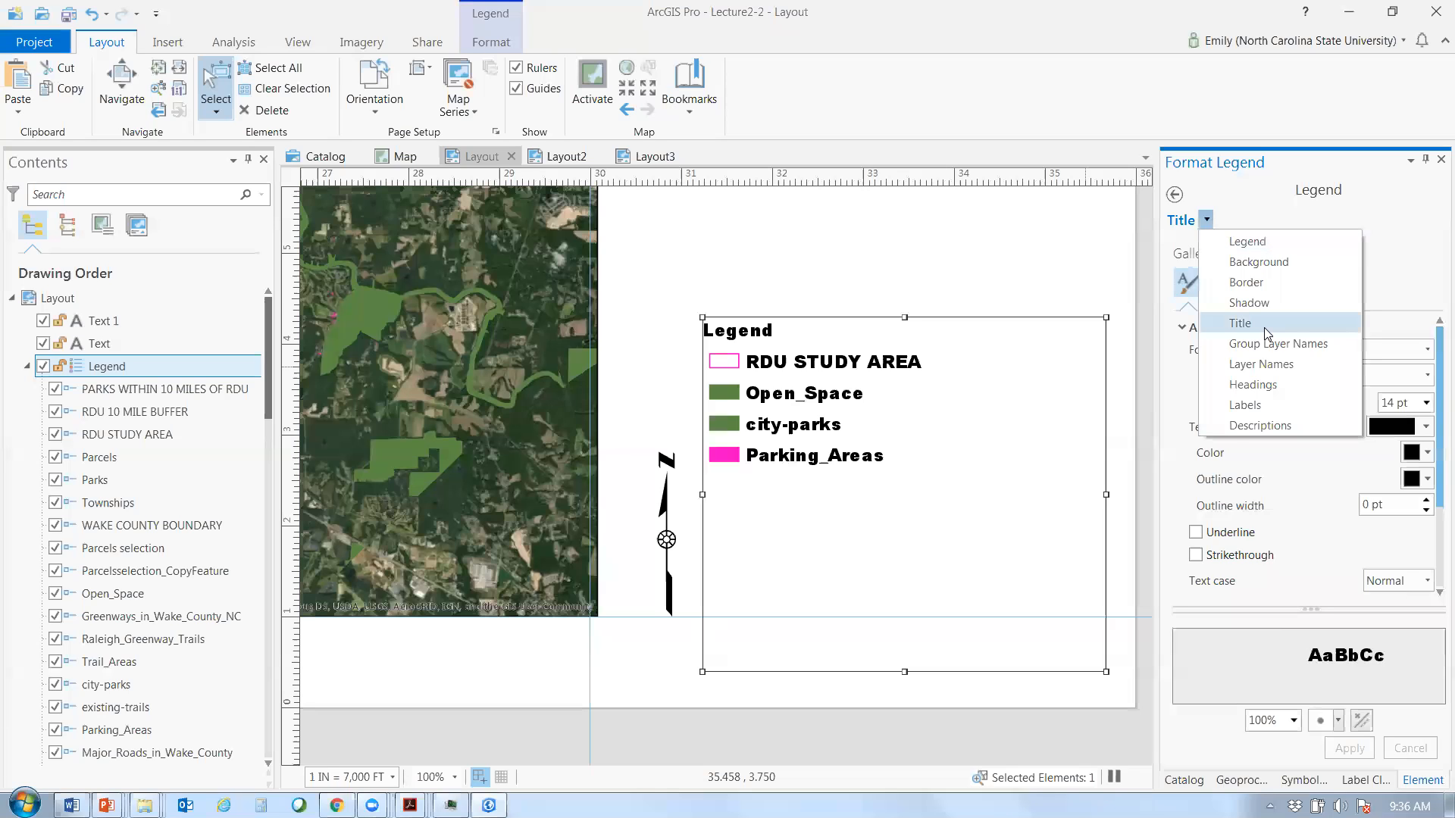
pyautogui.click(1425, 426)
pyautogui.click(1426, 402)
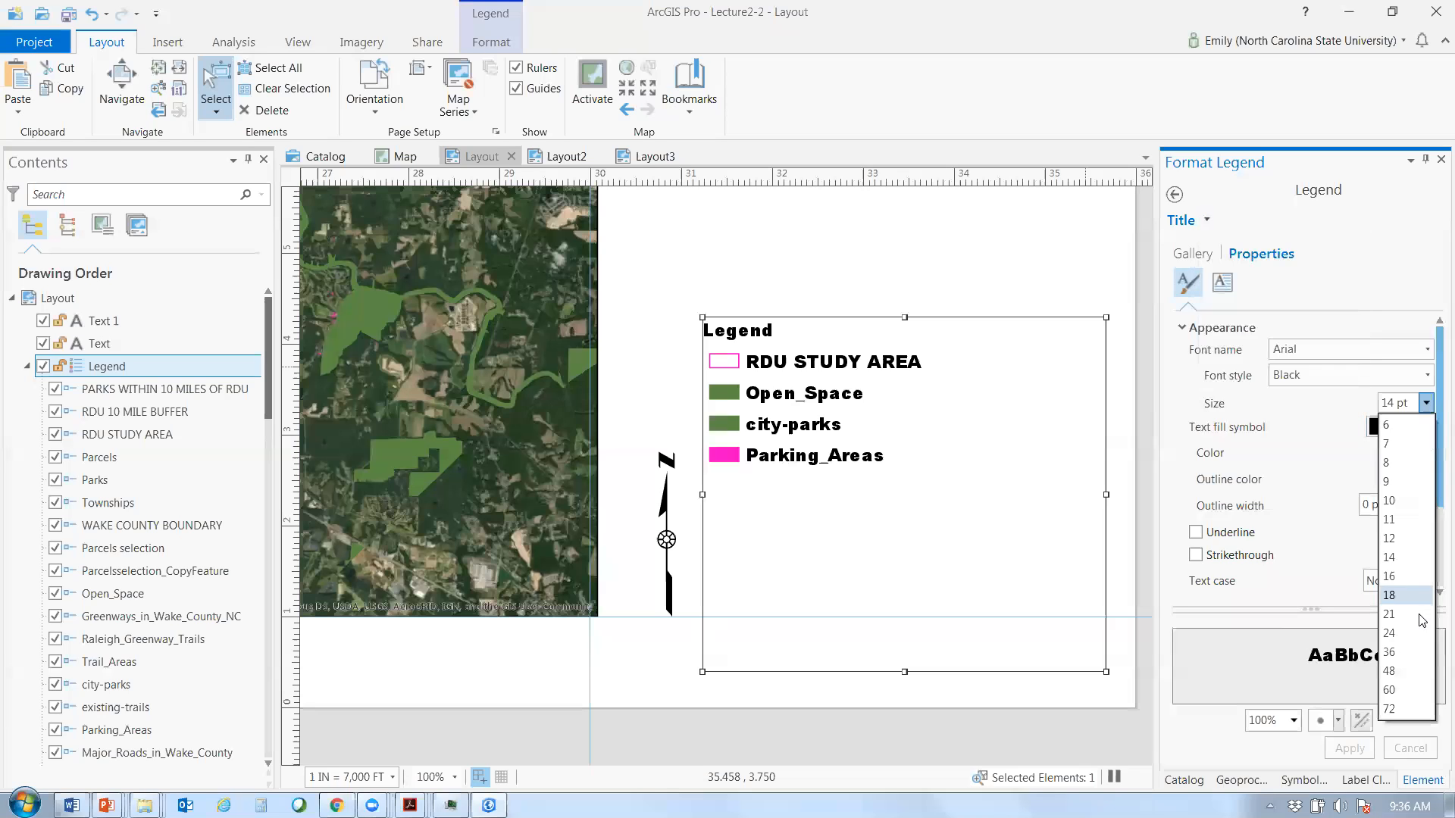
pyautogui.click(1409, 594)
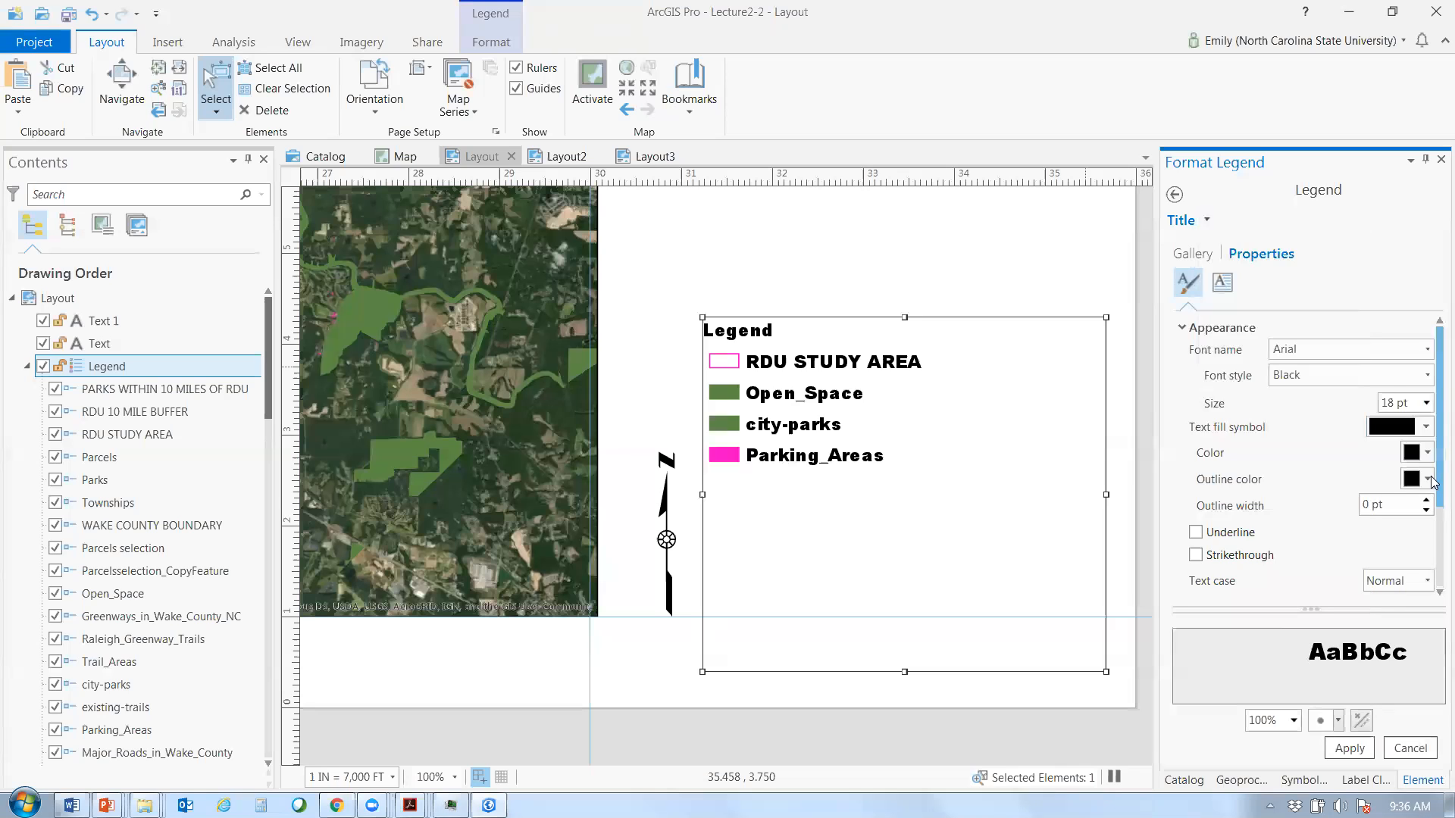
pyautogui.scroll(-3, 1434, 477)
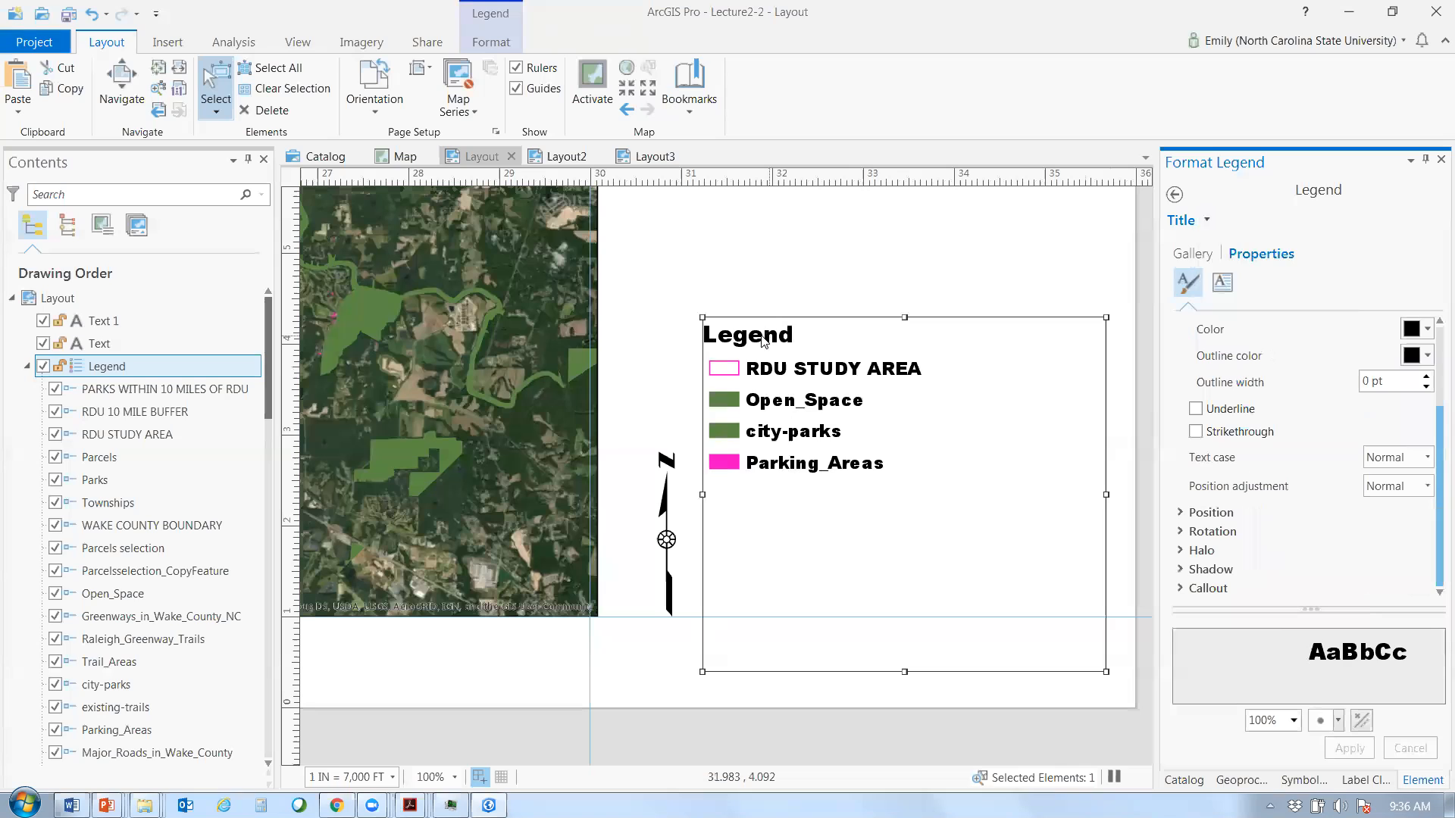
# - Review the position and rotation settings of the legend labels' text
pyautogui.click(1207, 220)
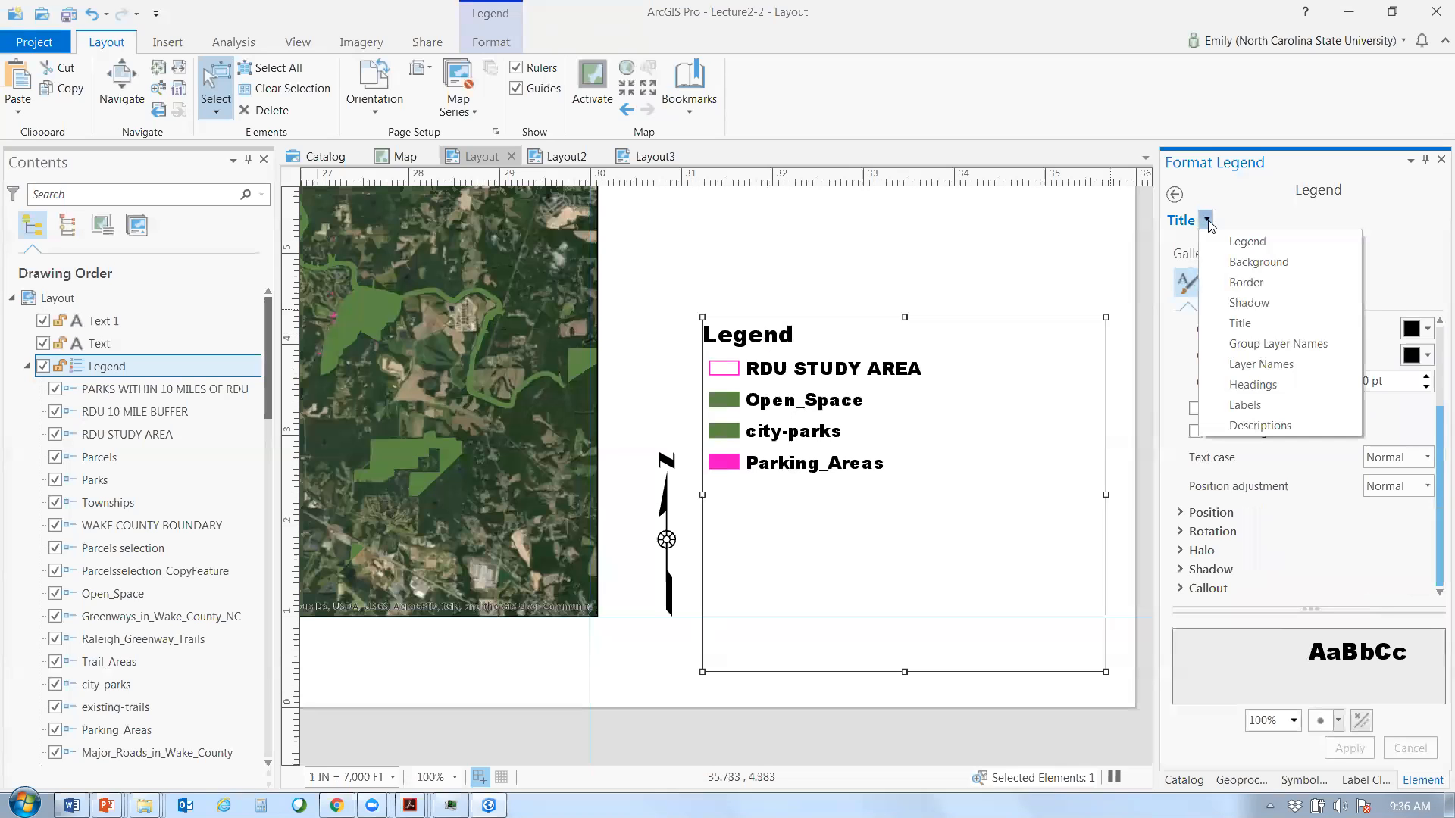
pyautogui.click(1297, 403)
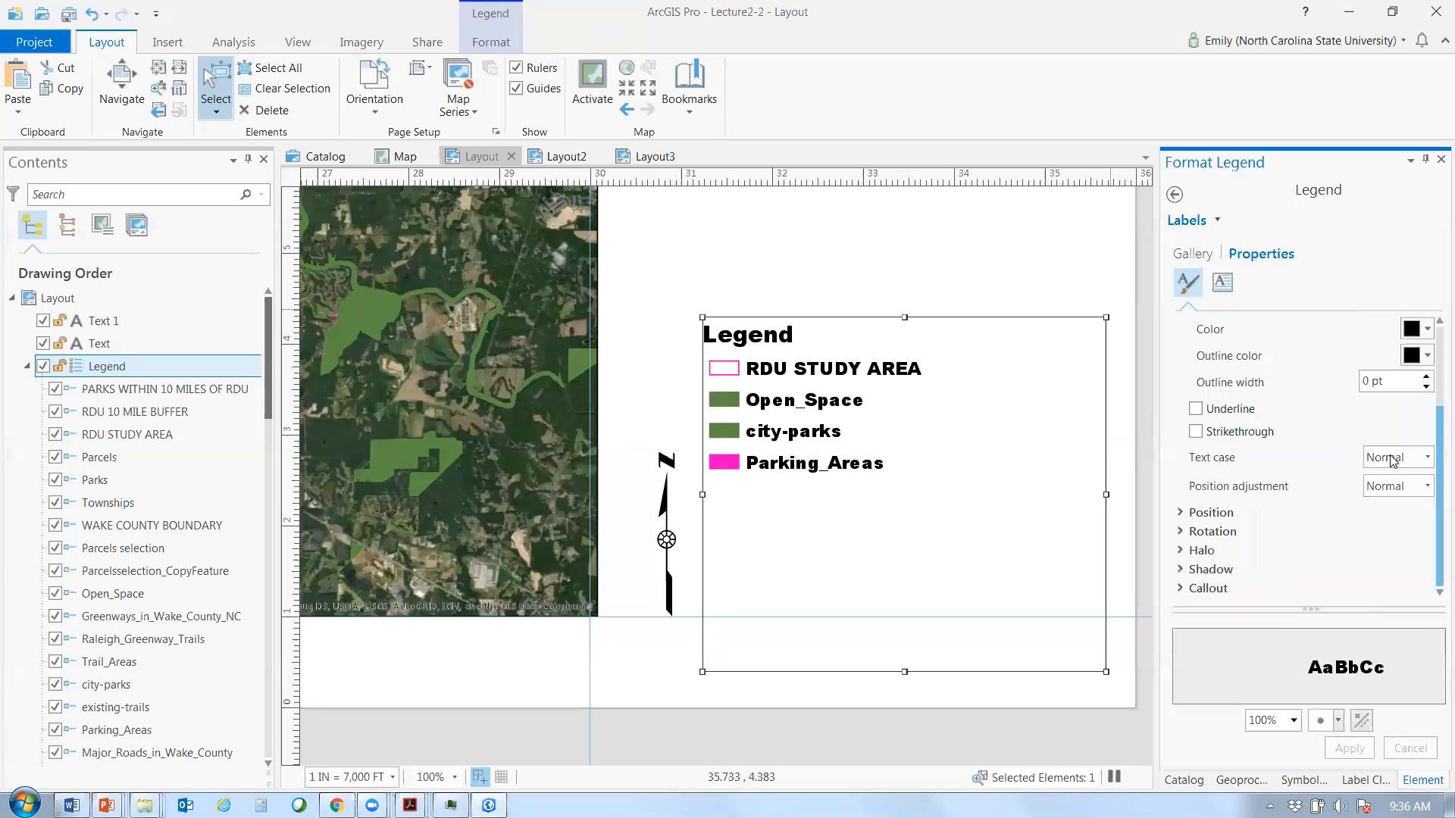
pyautogui.click(1205, 513)
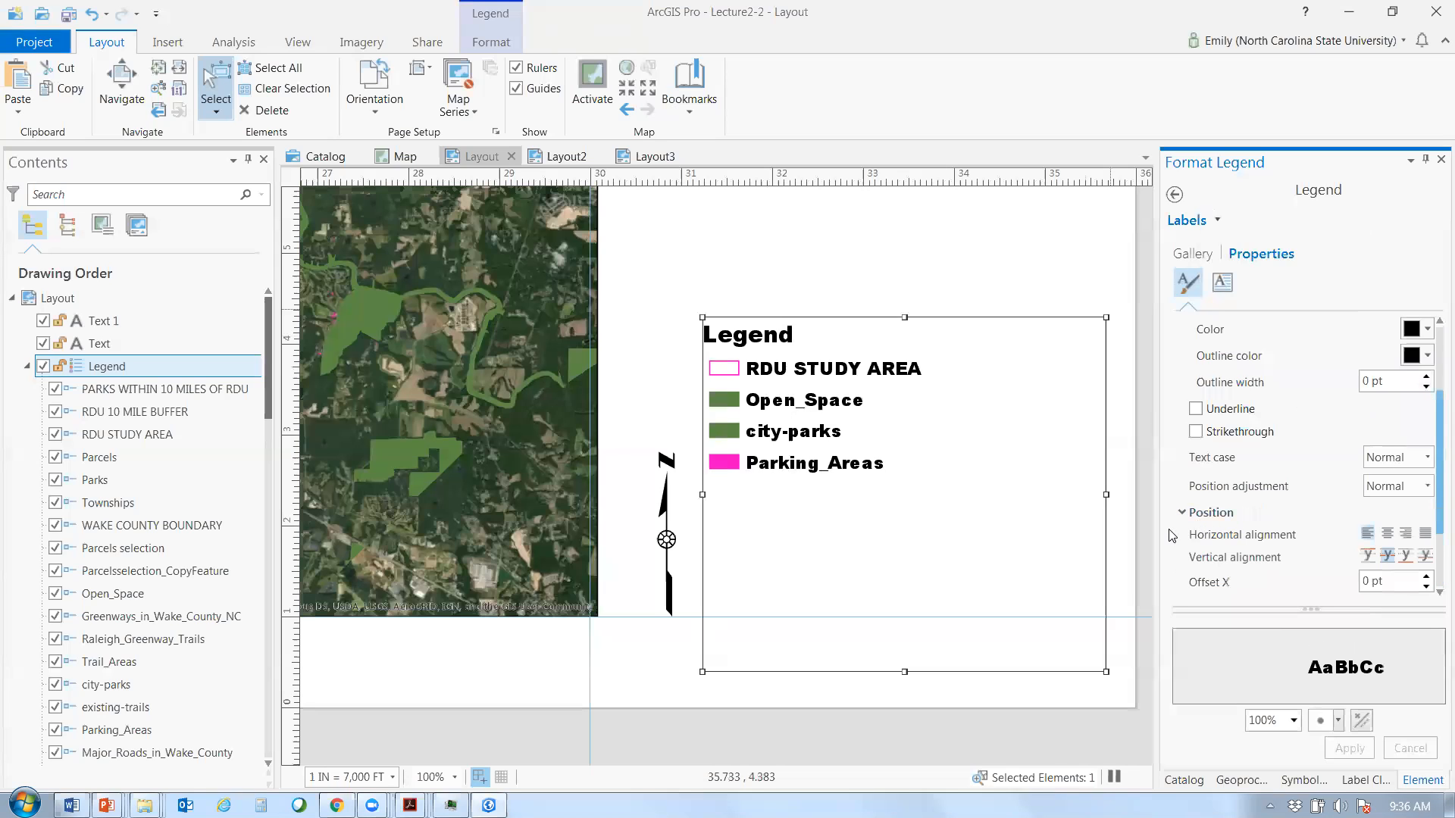
pyautogui.scroll(-3, 1169, 530)
pyautogui.click(1284, 539)
pyautogui.scroll(-1, 1283, 539)
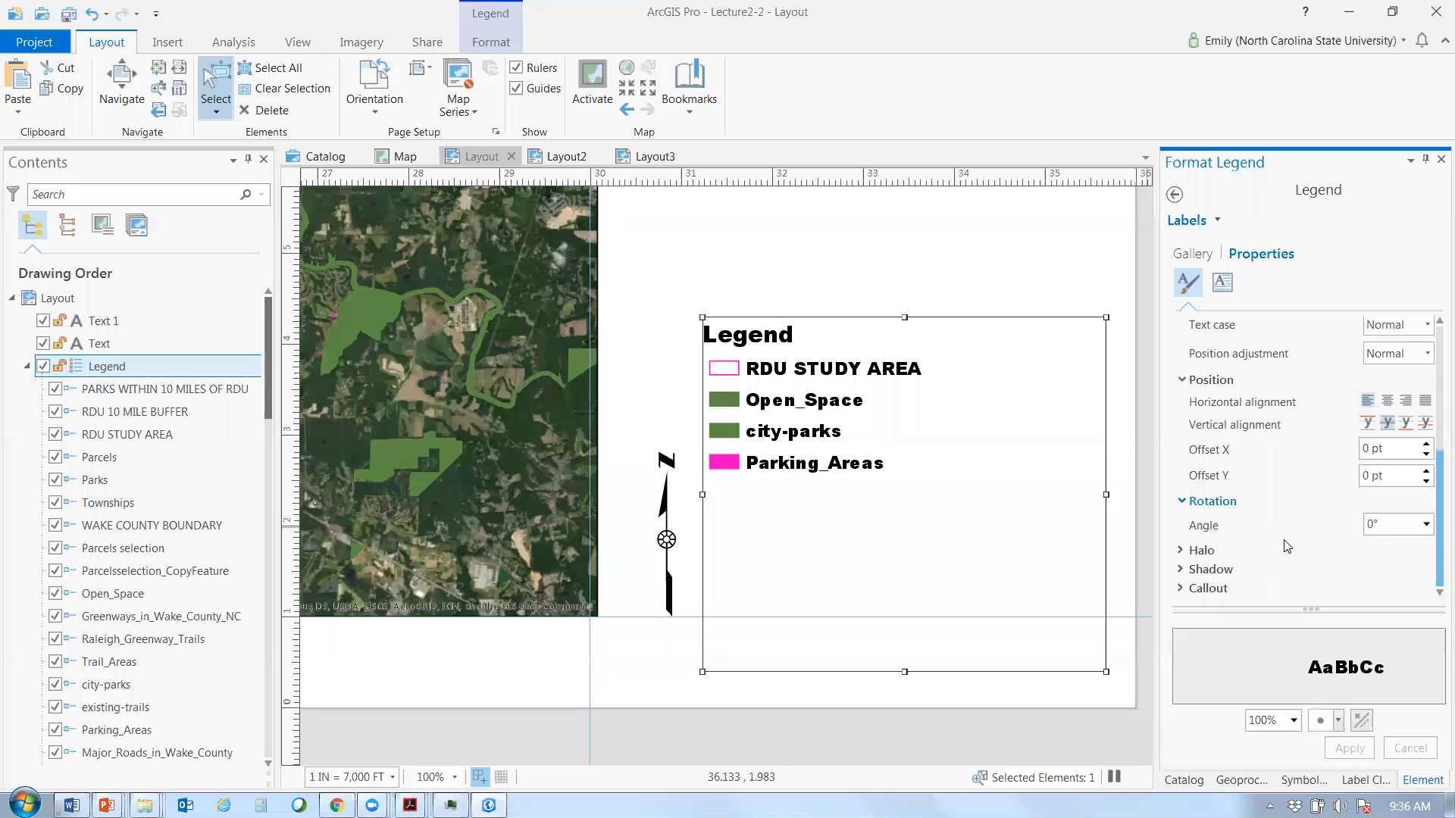
# - Extend the legend frame's upper-left corner to about X 30.52 in, Y 4.83 in, and set its size to 10 in wide by 20 in high
pyautogui.click(694, 315)
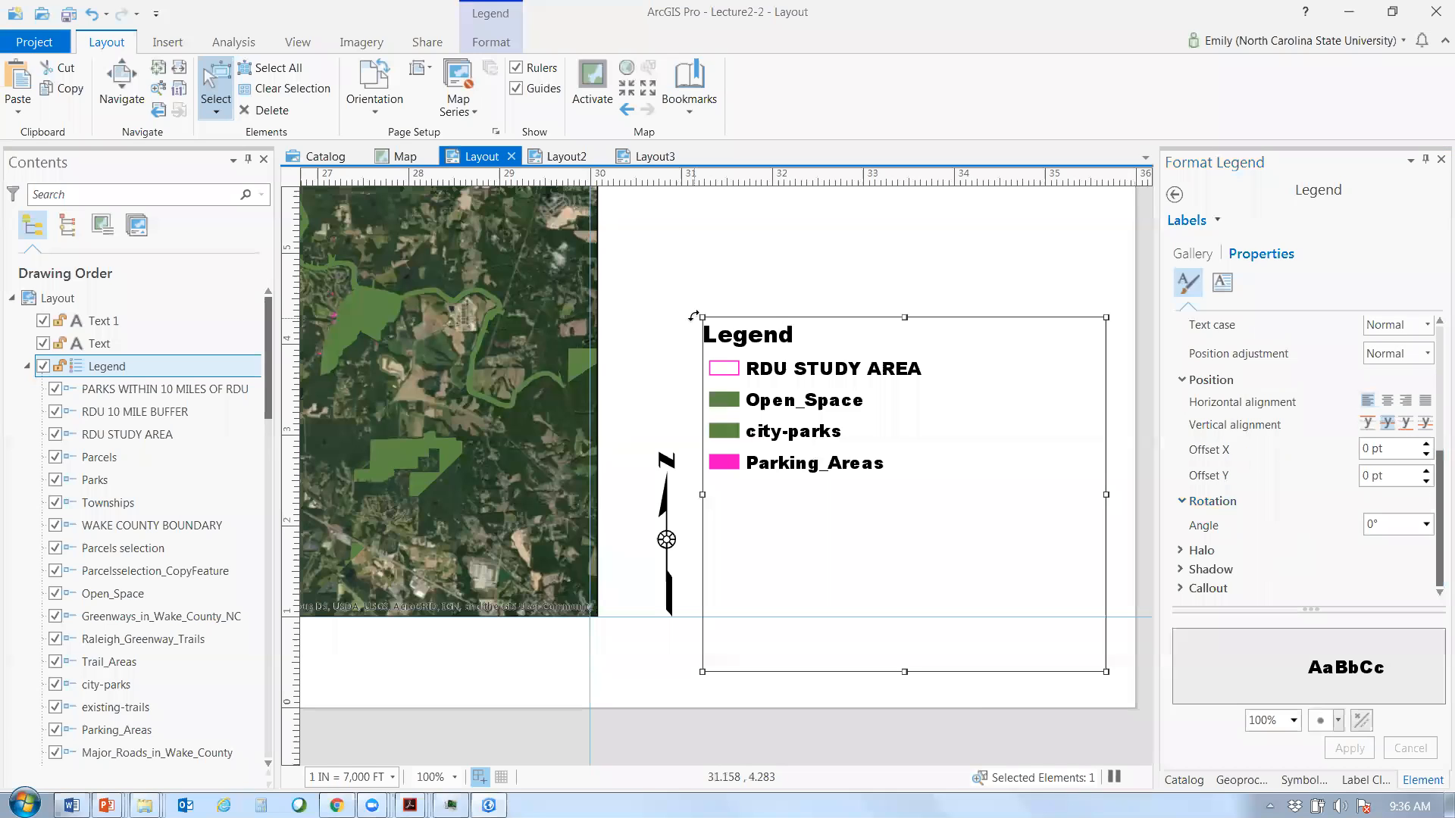
pyautogui.moveTo(702, 317); pyautogui.dragTo(636, 267)
pyautogui.rightClick(795, 397)
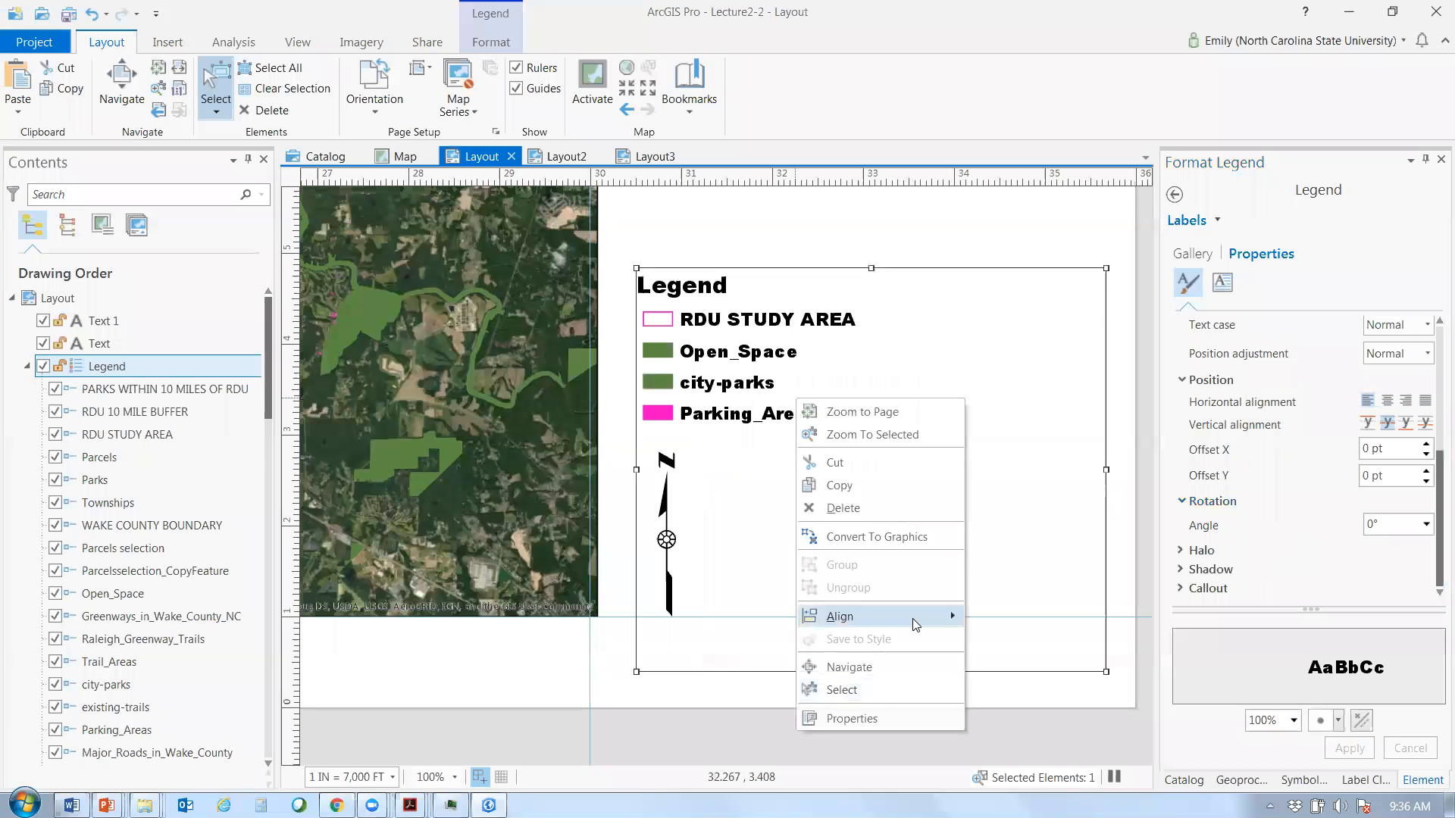
pyautogui.click(875, 696)
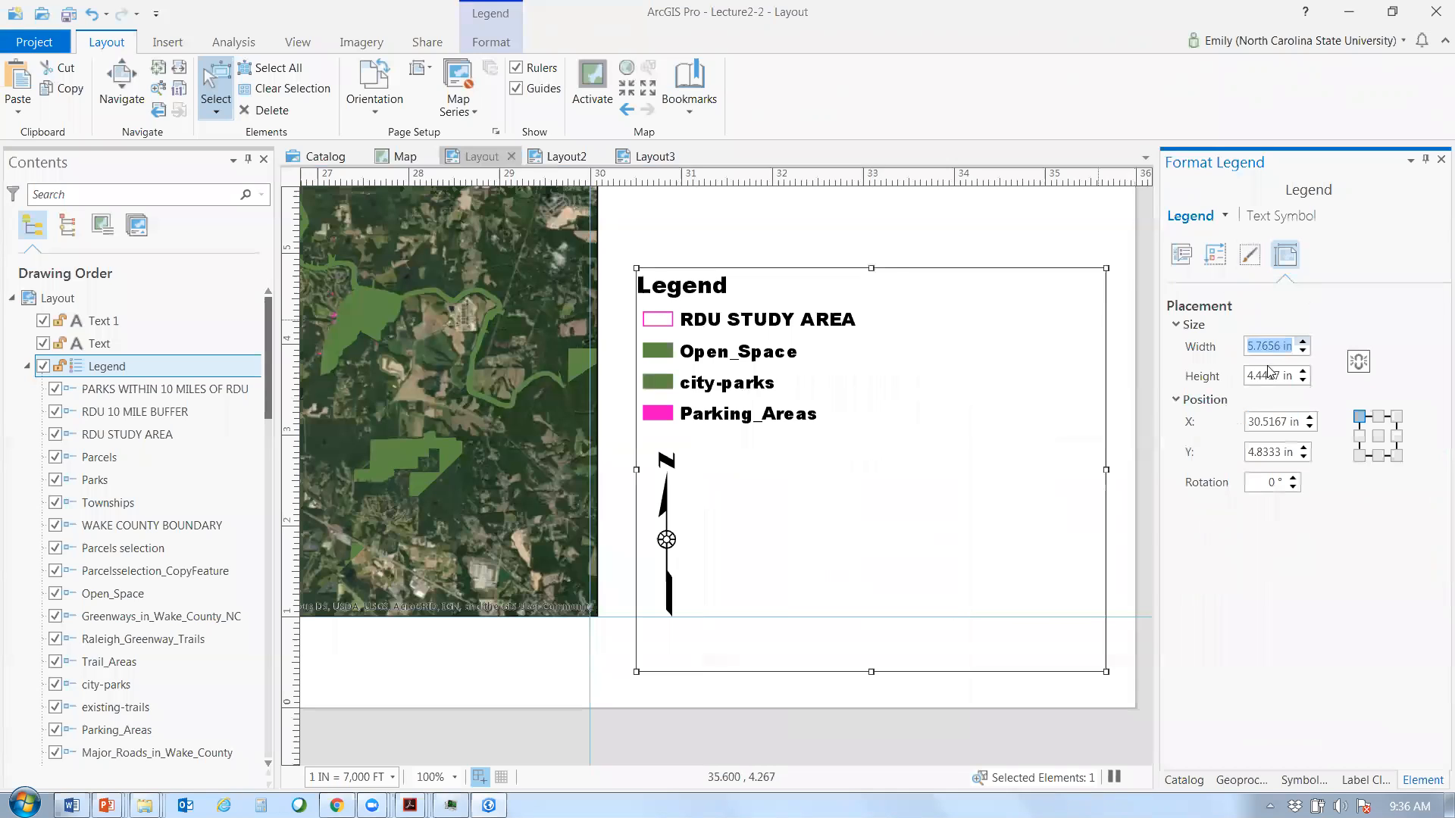
pyautogui.write('10')
pyautogui.click(1249, 375)
pyautogui.hotkey('ctrl', 'a')
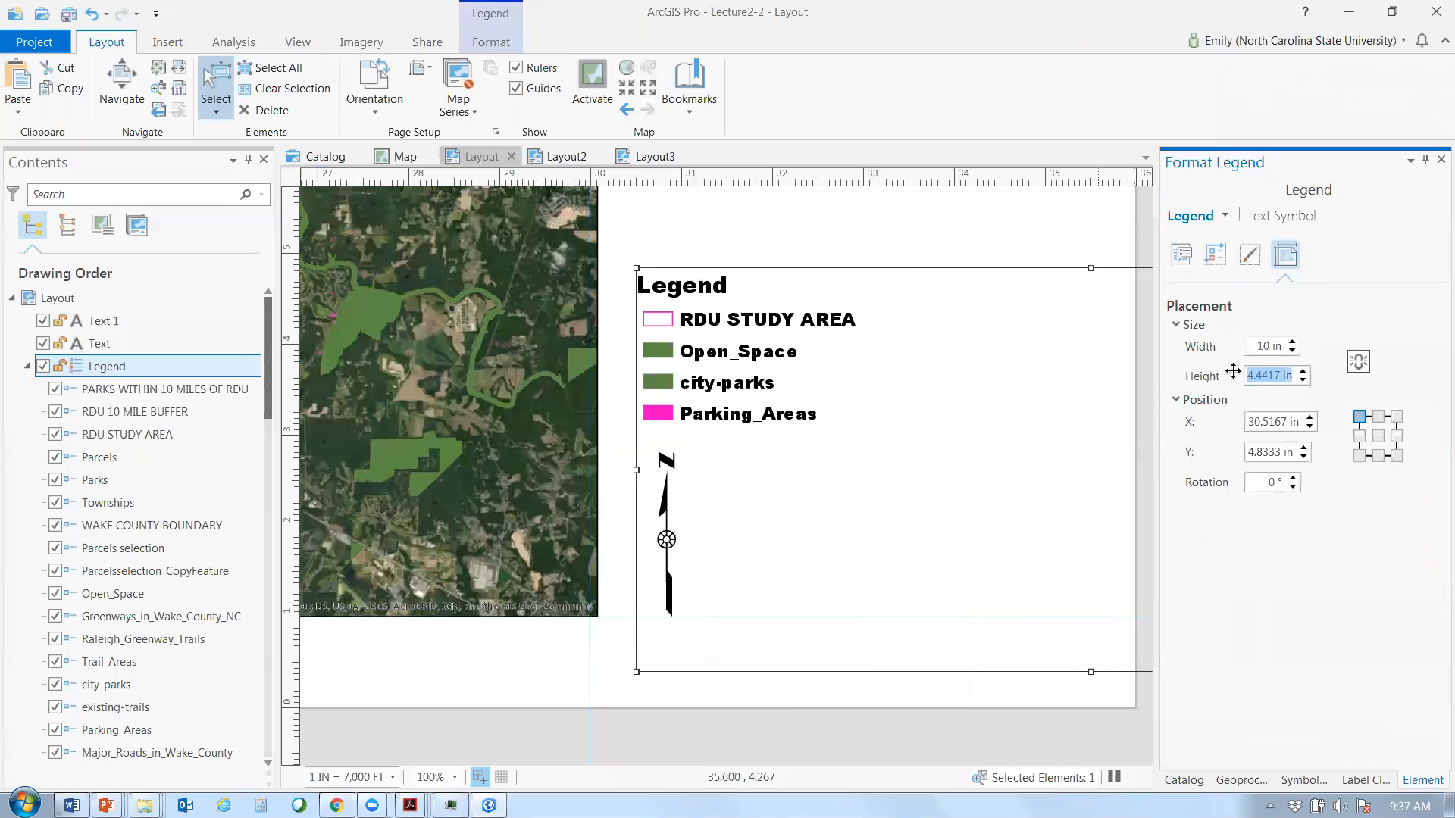
pyautogui.write('20')
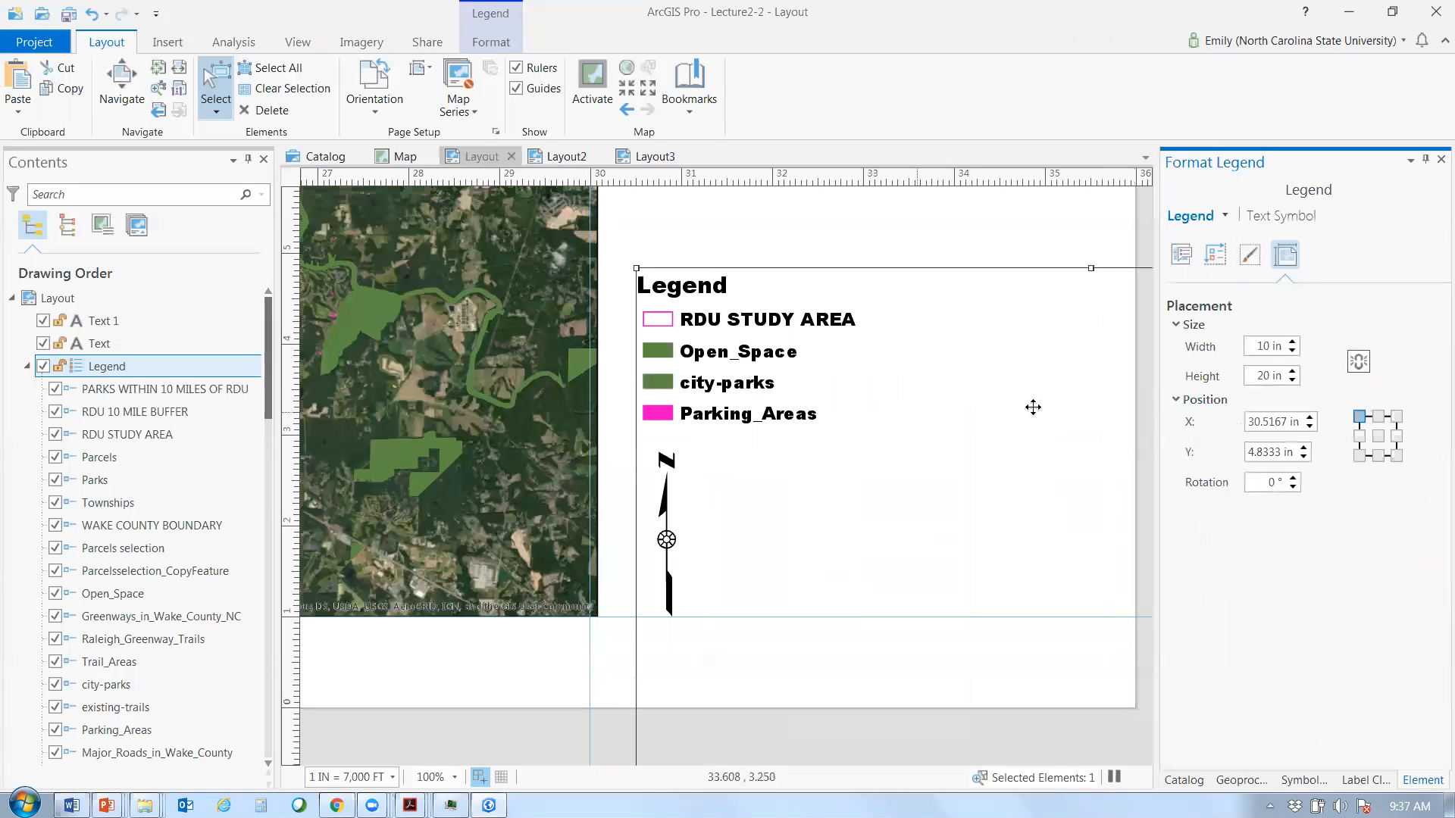
# - Review the legend's display and arrangement options, and convert the legend to graphics
pyautogui.click(1249, 258)
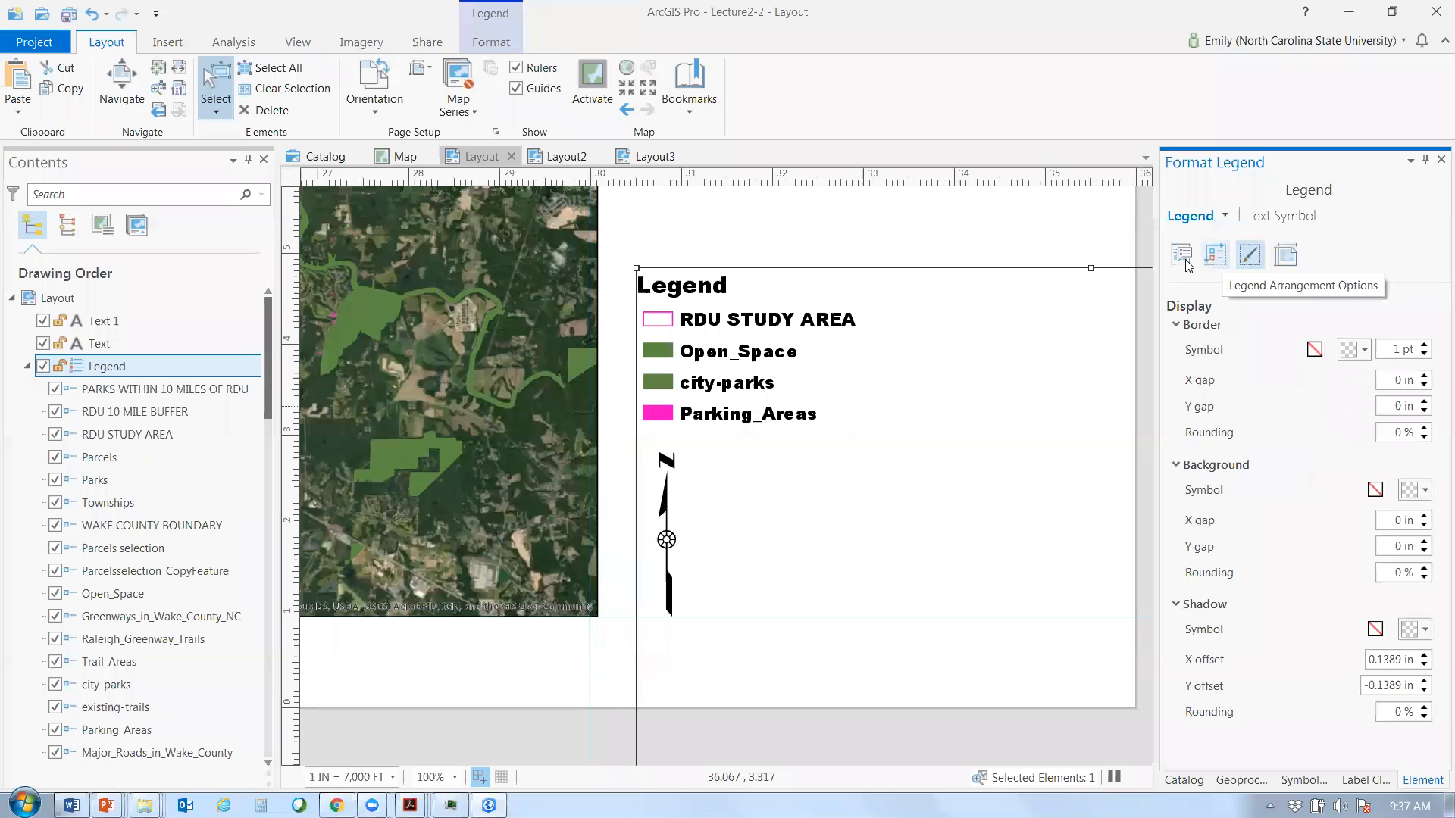
pyautogui.click(1214, 256)
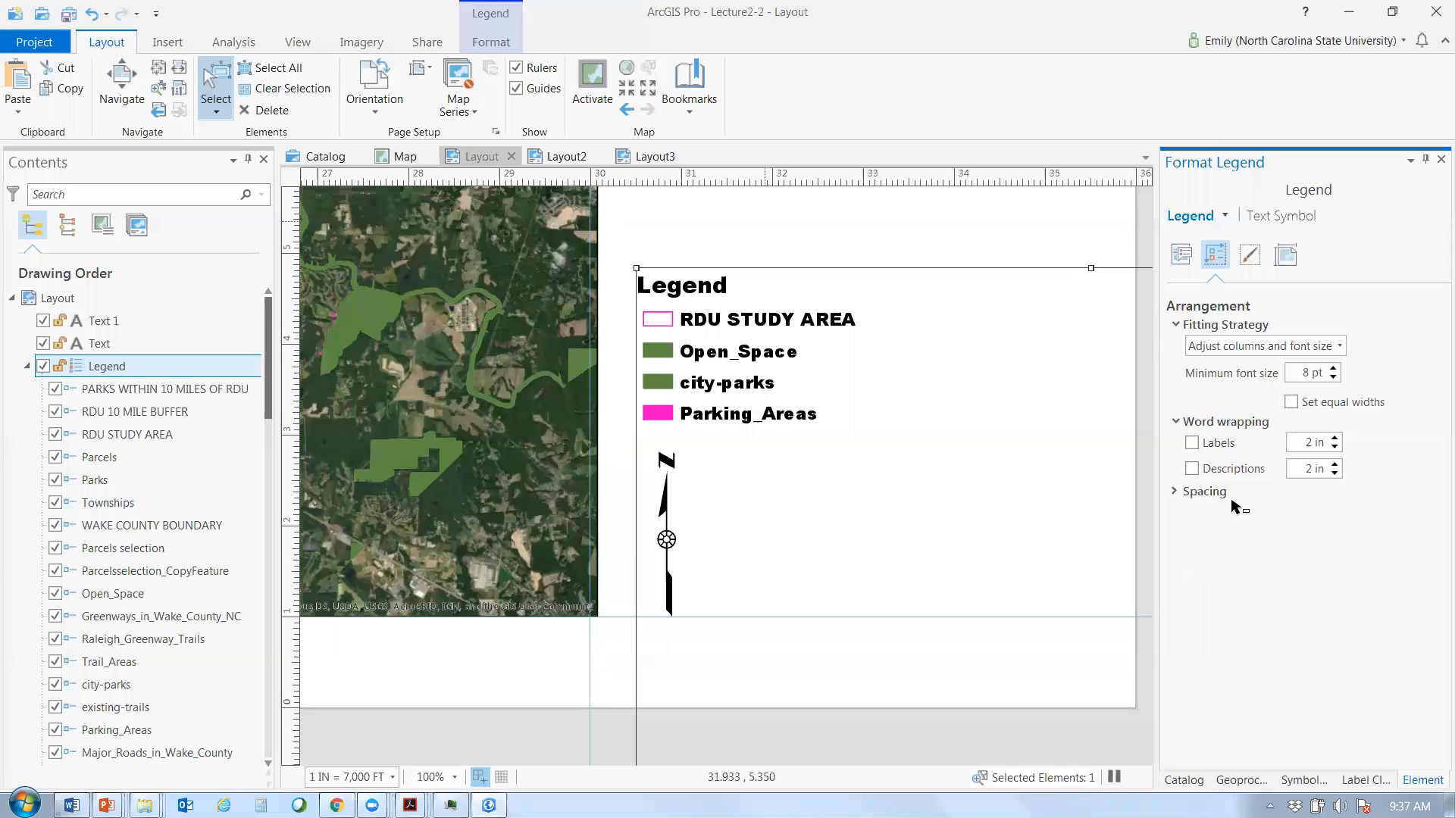
pyautogui.click(768, 326)
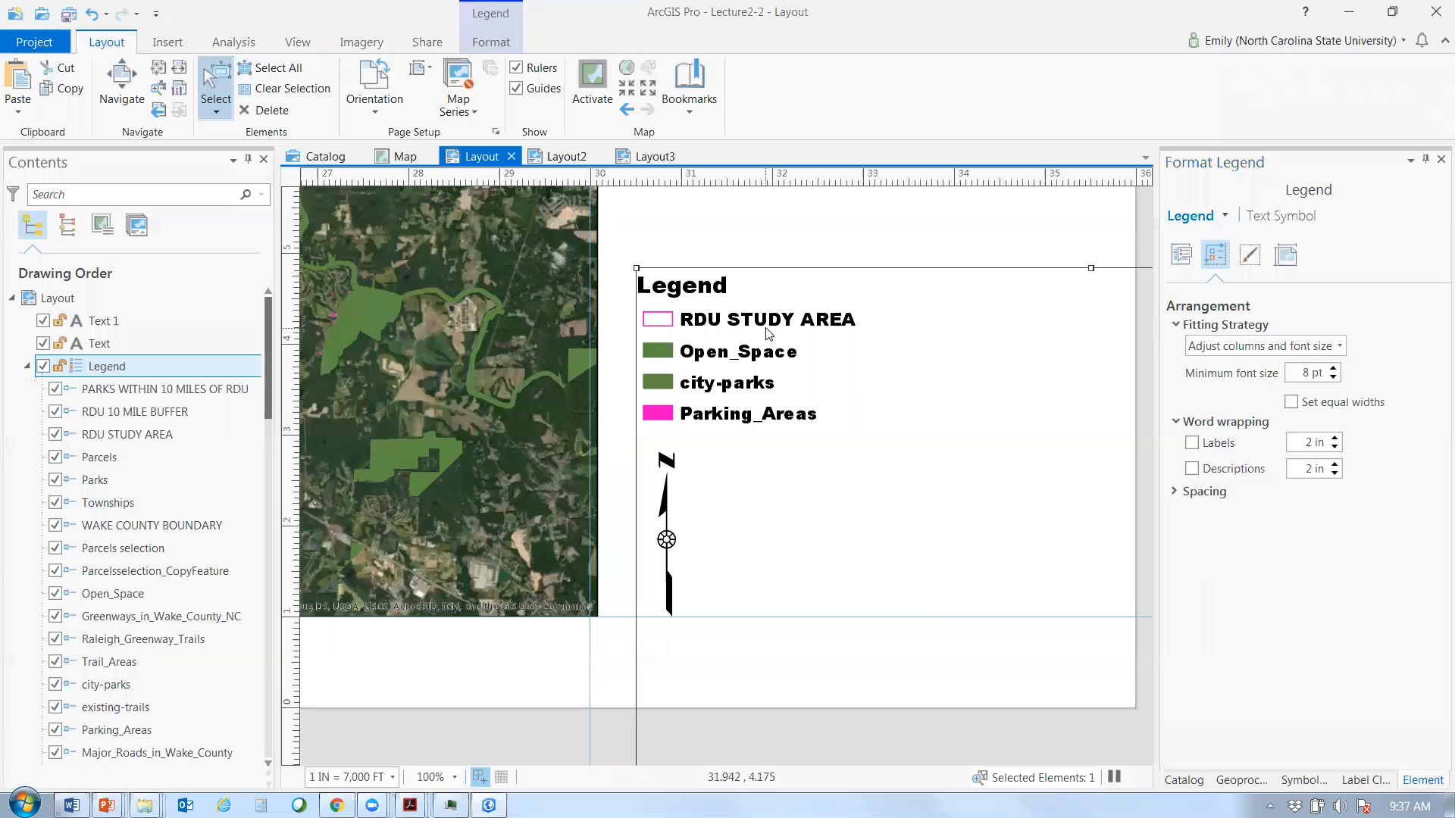
pyautogui.rightClick(766, 330)
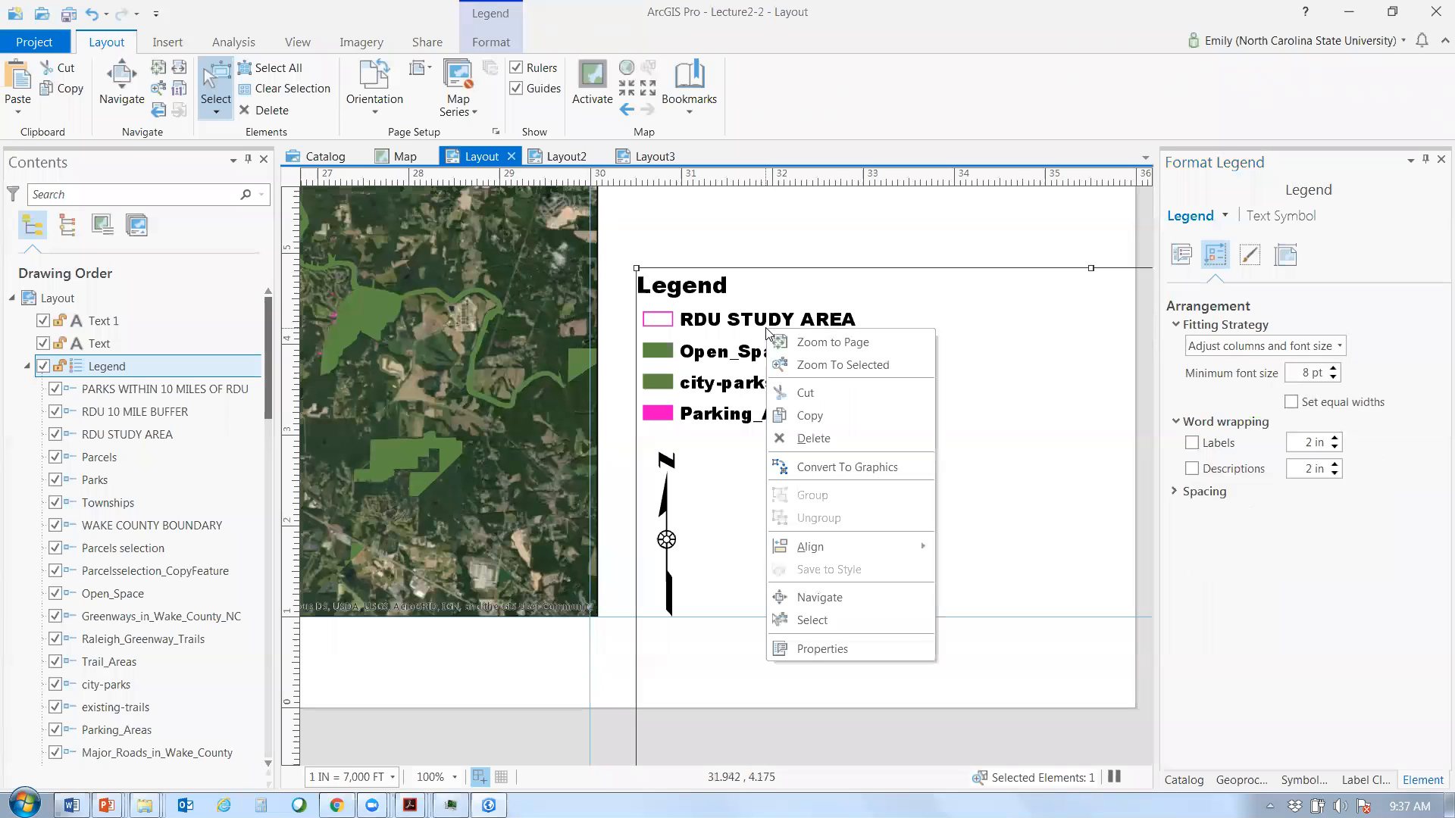
pyautogui.click(846, 467)
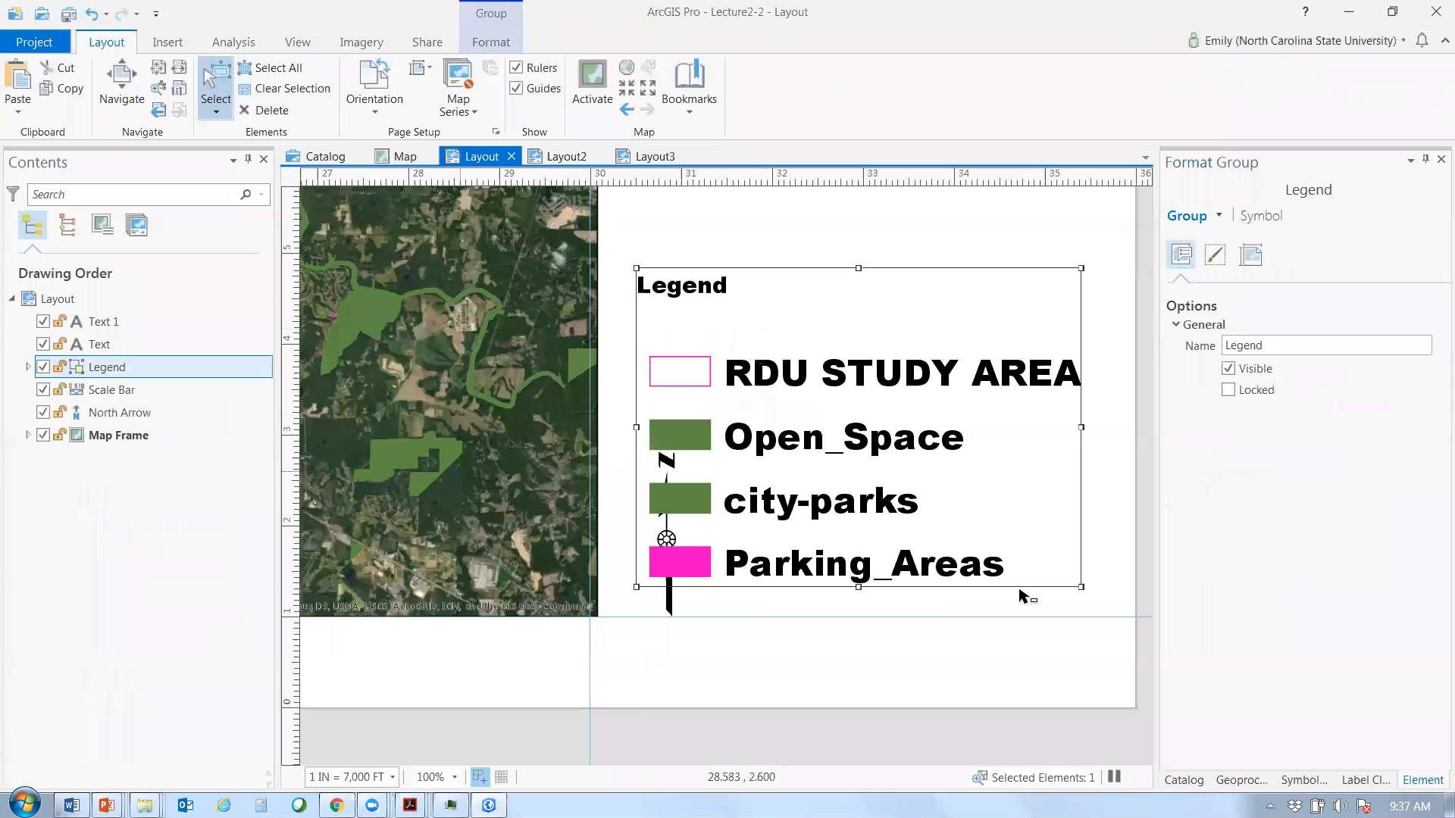
# - Move the converted legend clear of the north arrow and scale it down to fit inside the page
pyautogui.moveTo(800, 568); pyautogui.dragTo(803, 570)
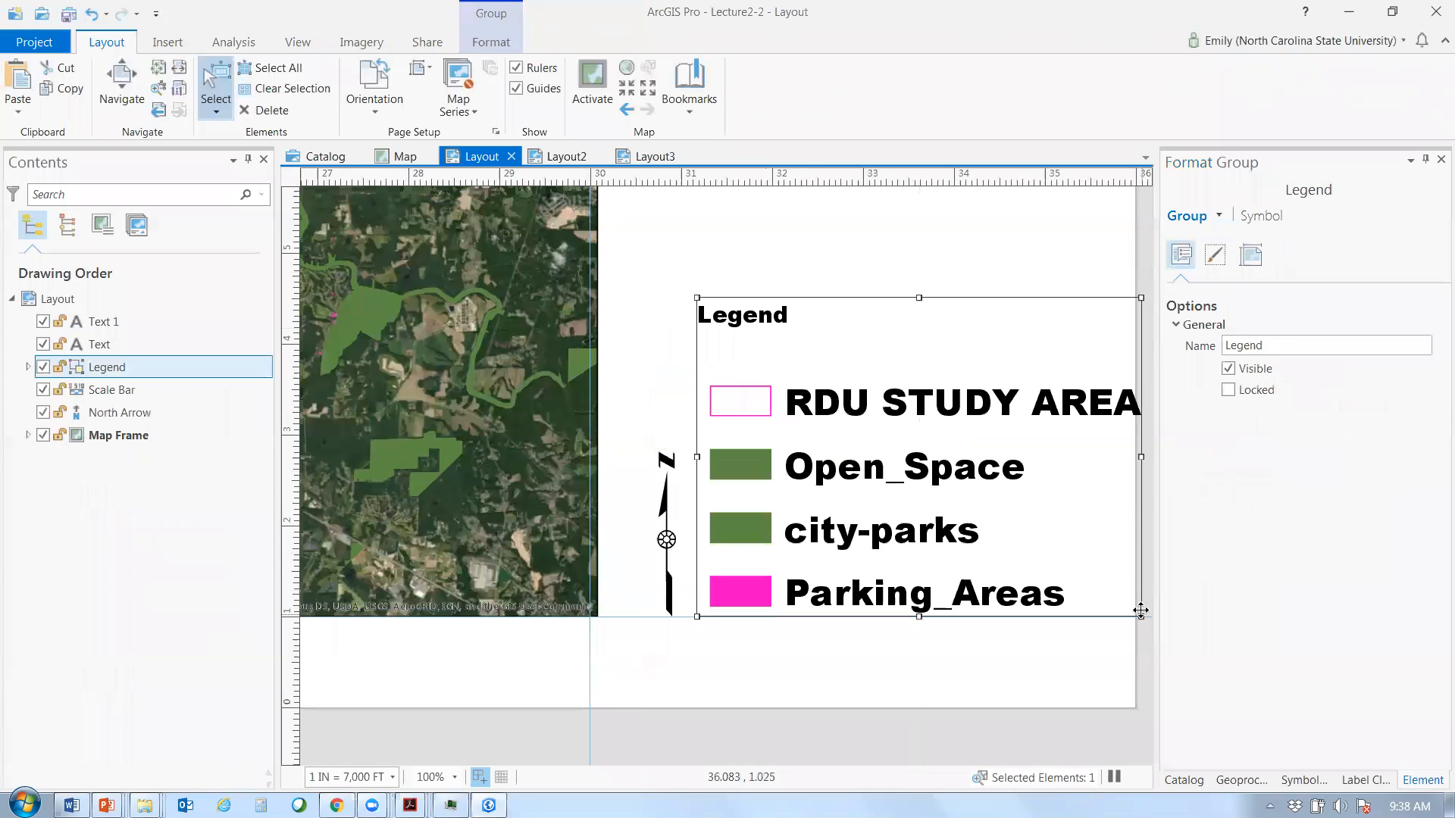
pyautogui.moveTo(1140, 611); pyautogui.dragTo(1094, 579)
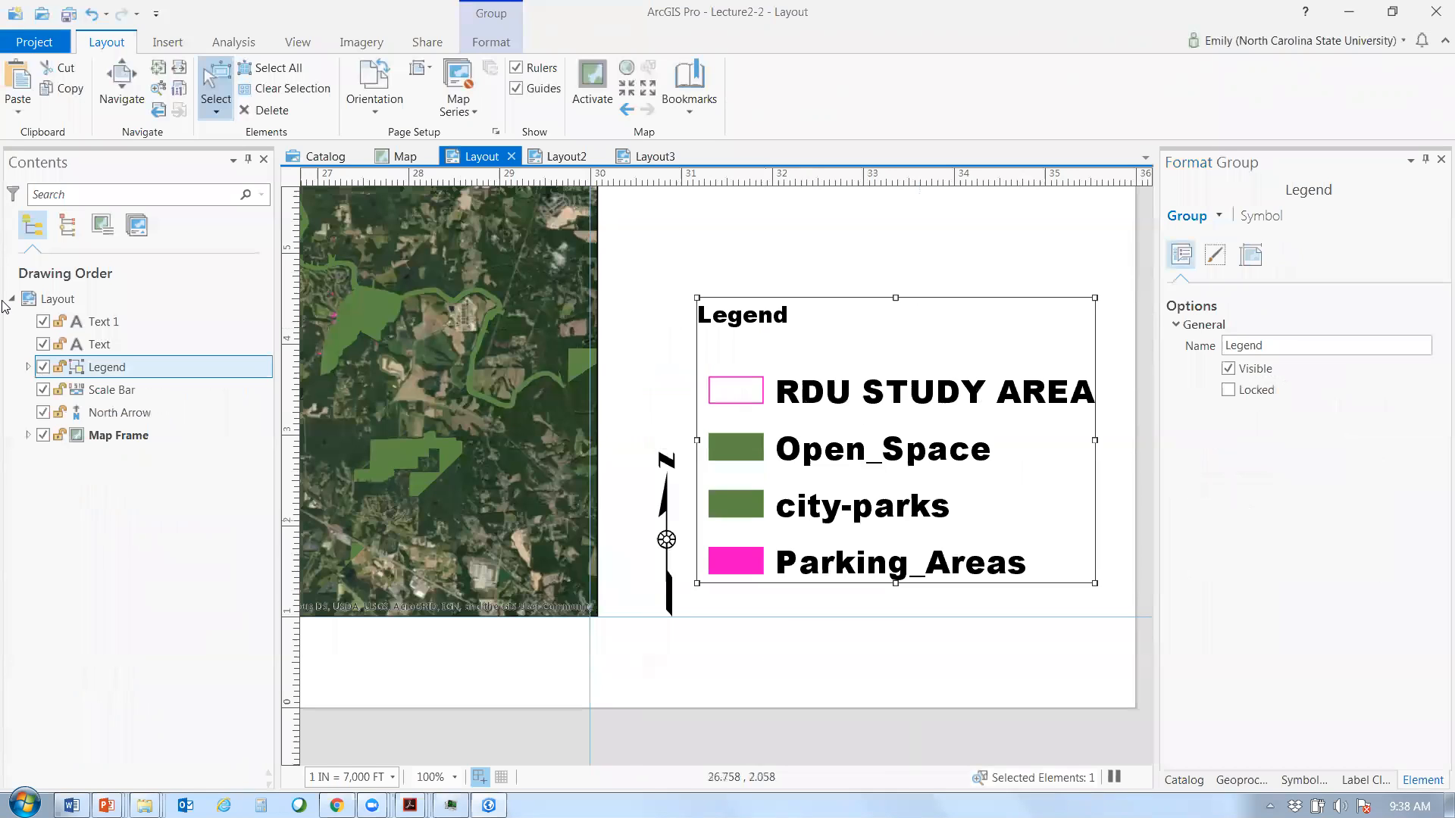
# - Expand the layout's map frame contents and turn on the Stormwater_Impervious_Surface_Area layer
pyautogui.click(28, 435)
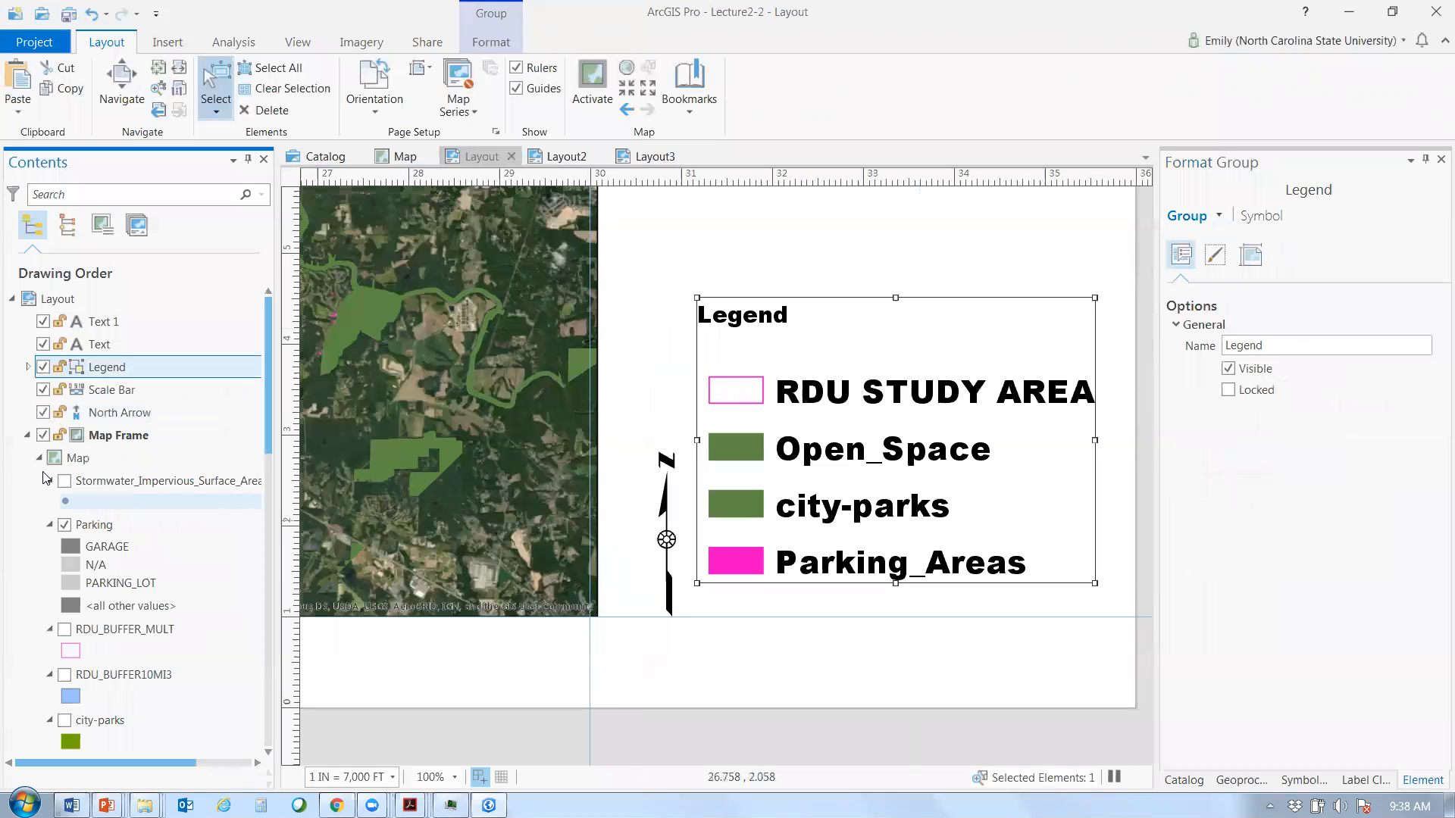
pyautogui.click(64, 480)
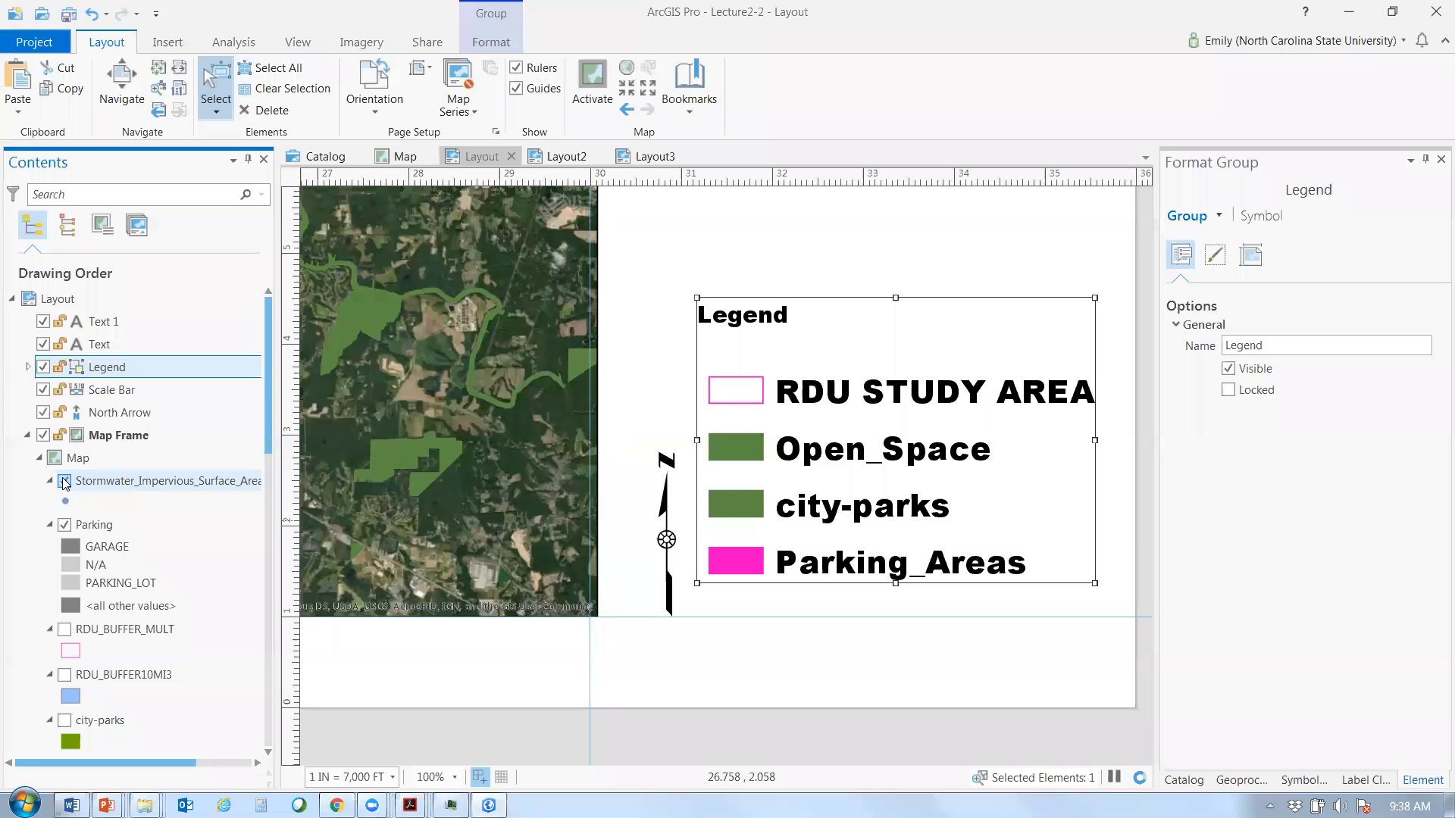
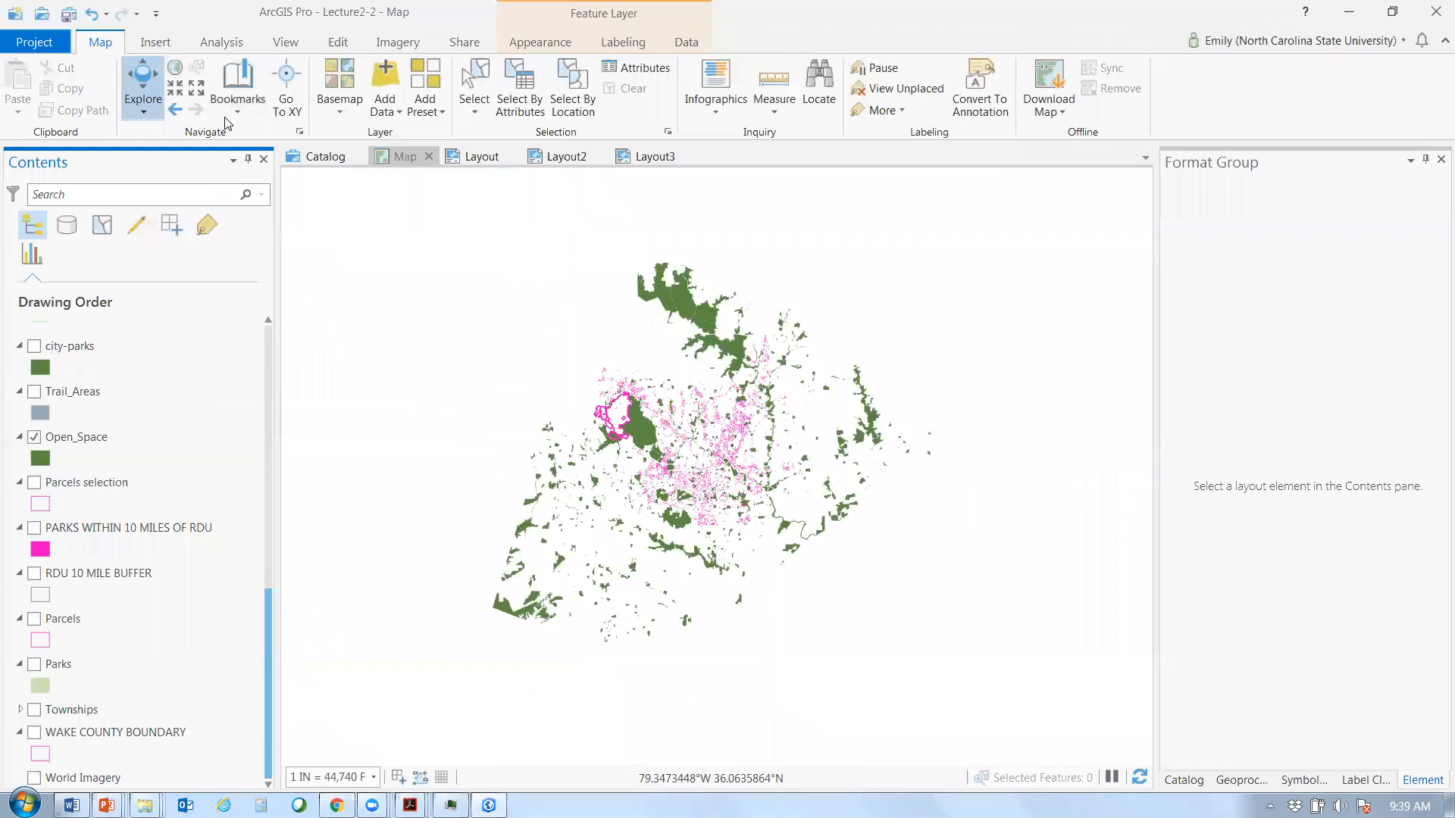
# - Open the Open_Space layer's attribute table and sort it by the TYPE field to examine the kinds of open space
pyautogui.scroll(5, 624, 422)
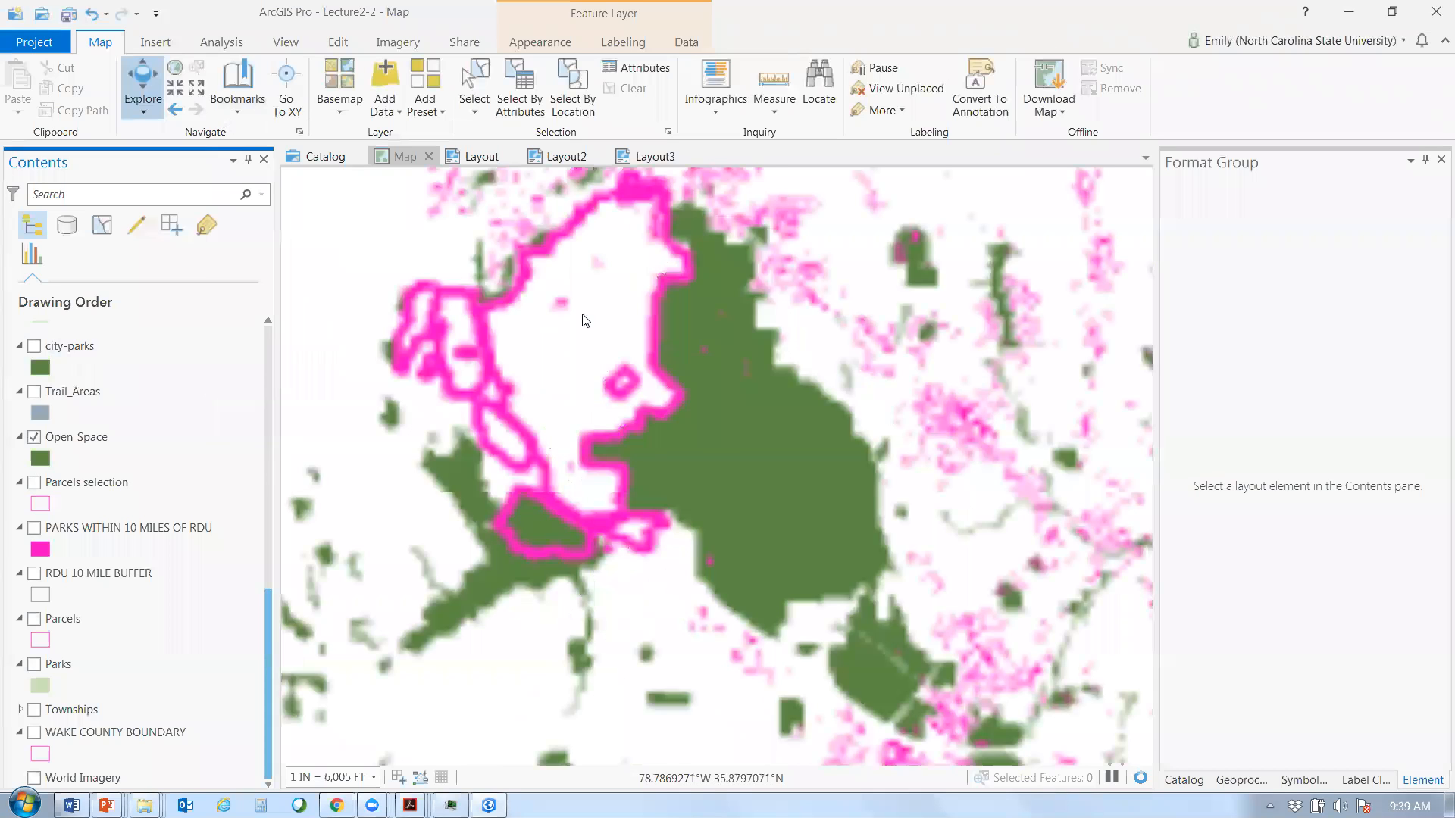
pyautogui.scroll(1, 585, 320)
pyautogui.rightClick(79, 447)
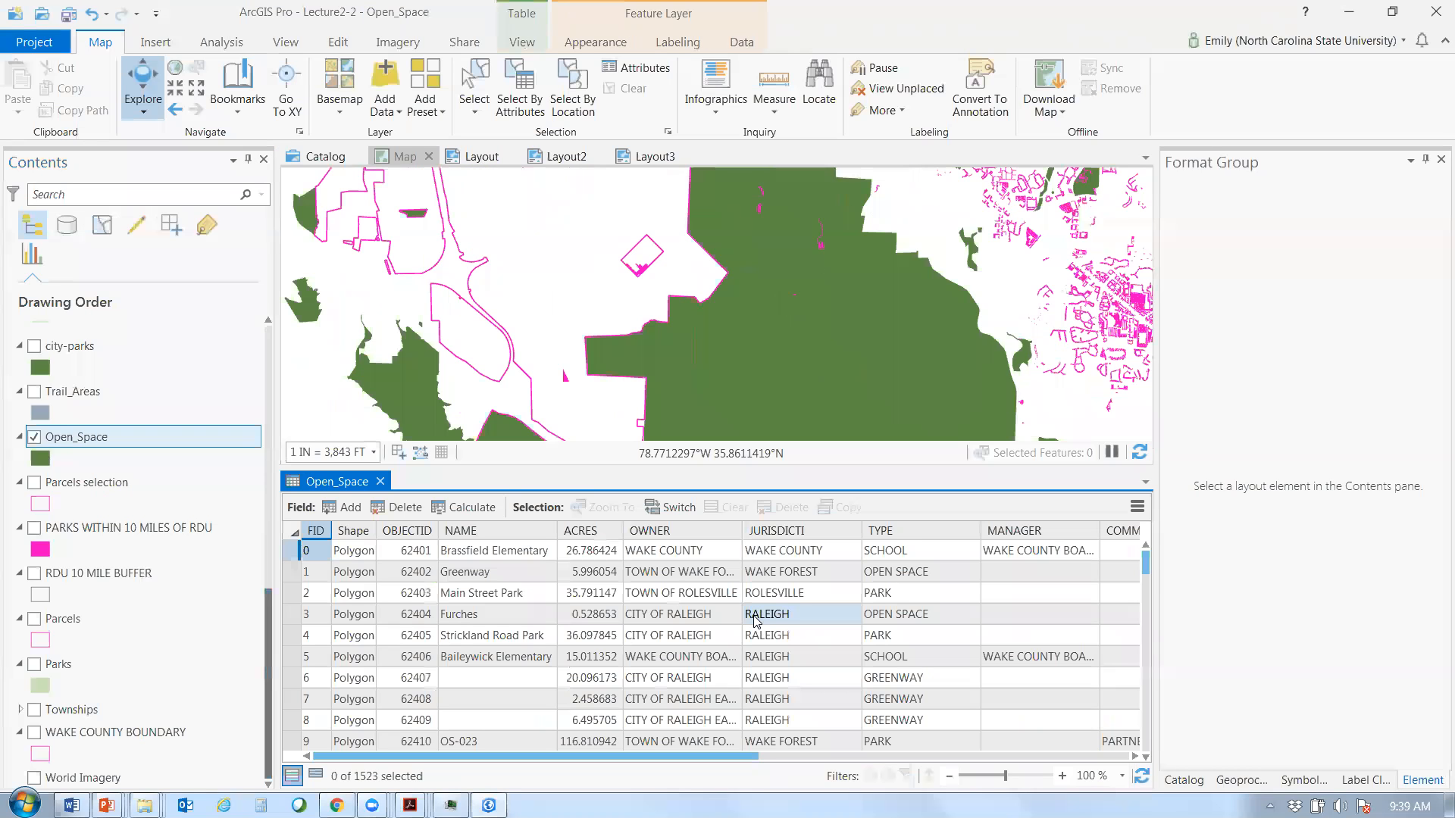
pyautogui.click(898, 534)
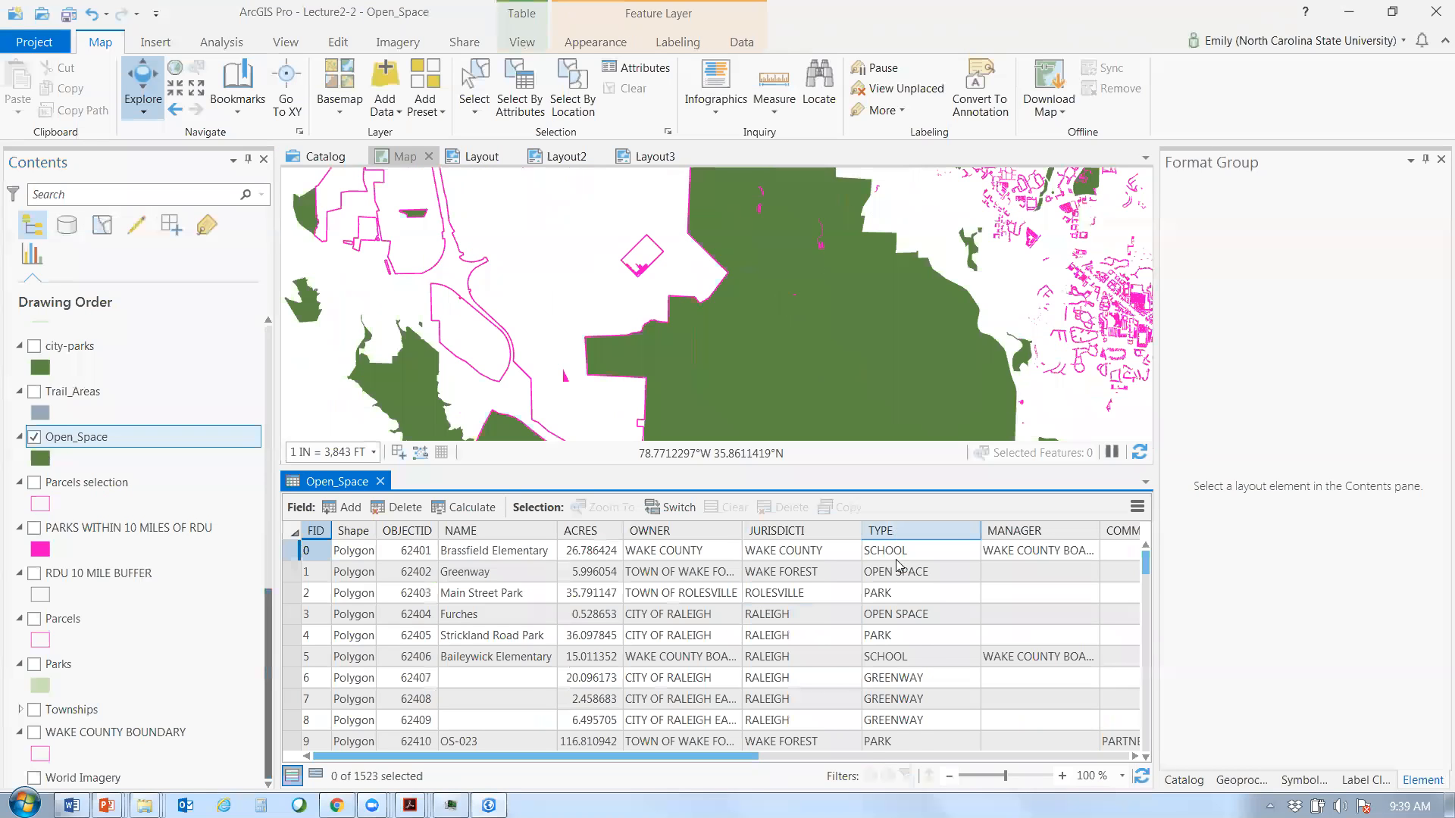
pyautogui.scroll(-5, 910, 606)
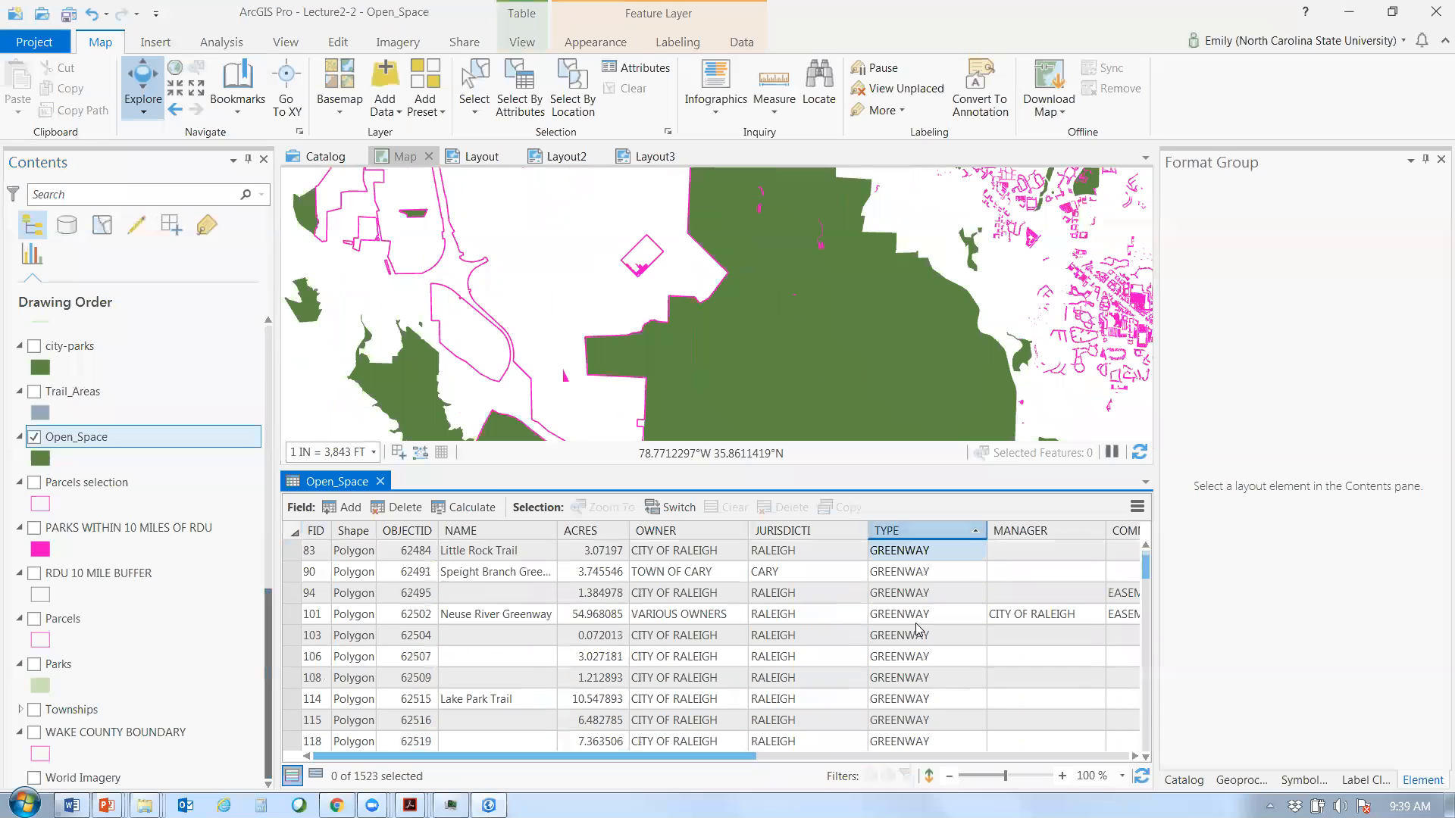
pyautogui.scroll(-5, 1012, 603)
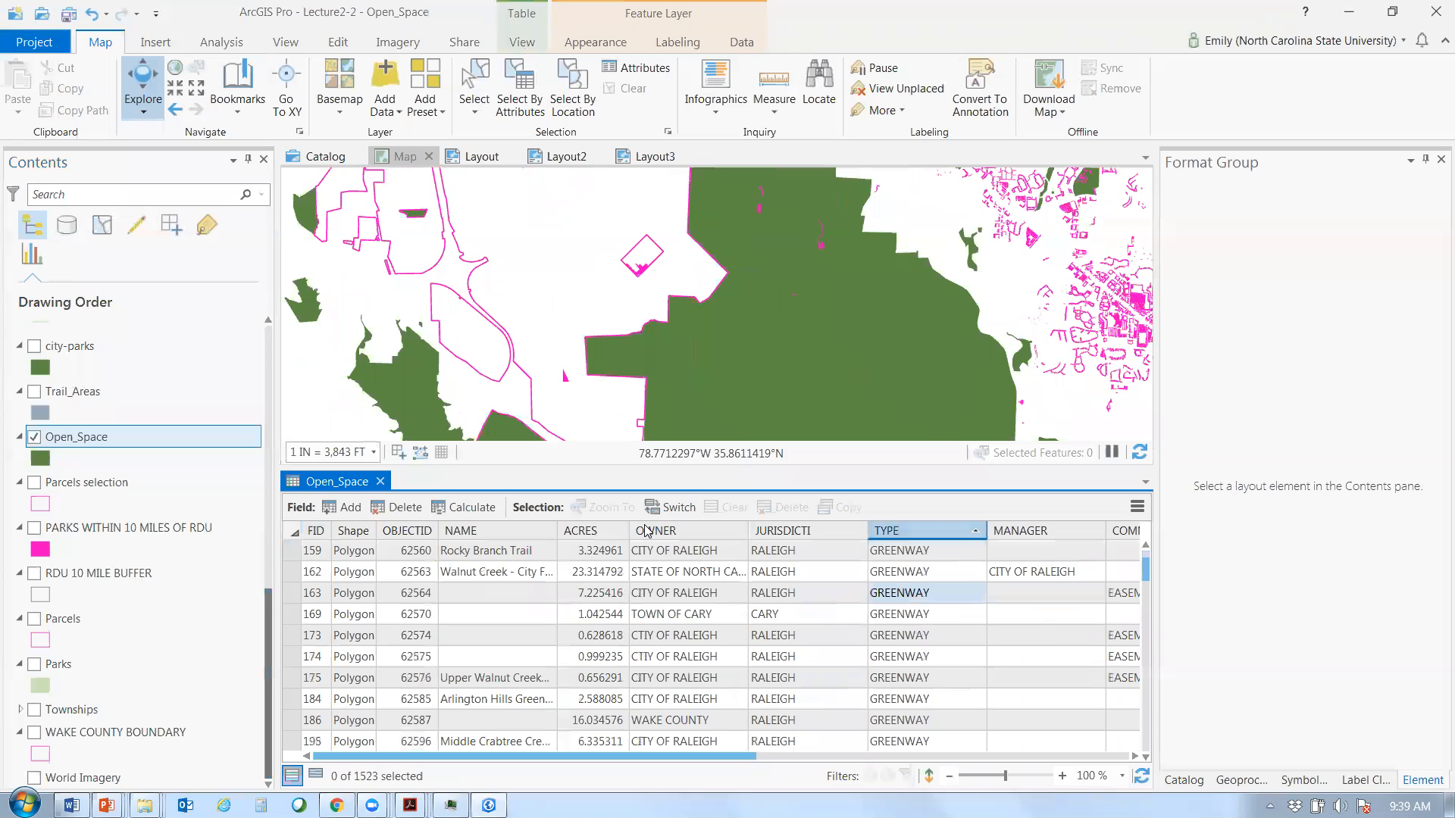
# - Symbolize the Open_Space layer with unique values based on the TYPE field
pyautogui.click(1301, 780)
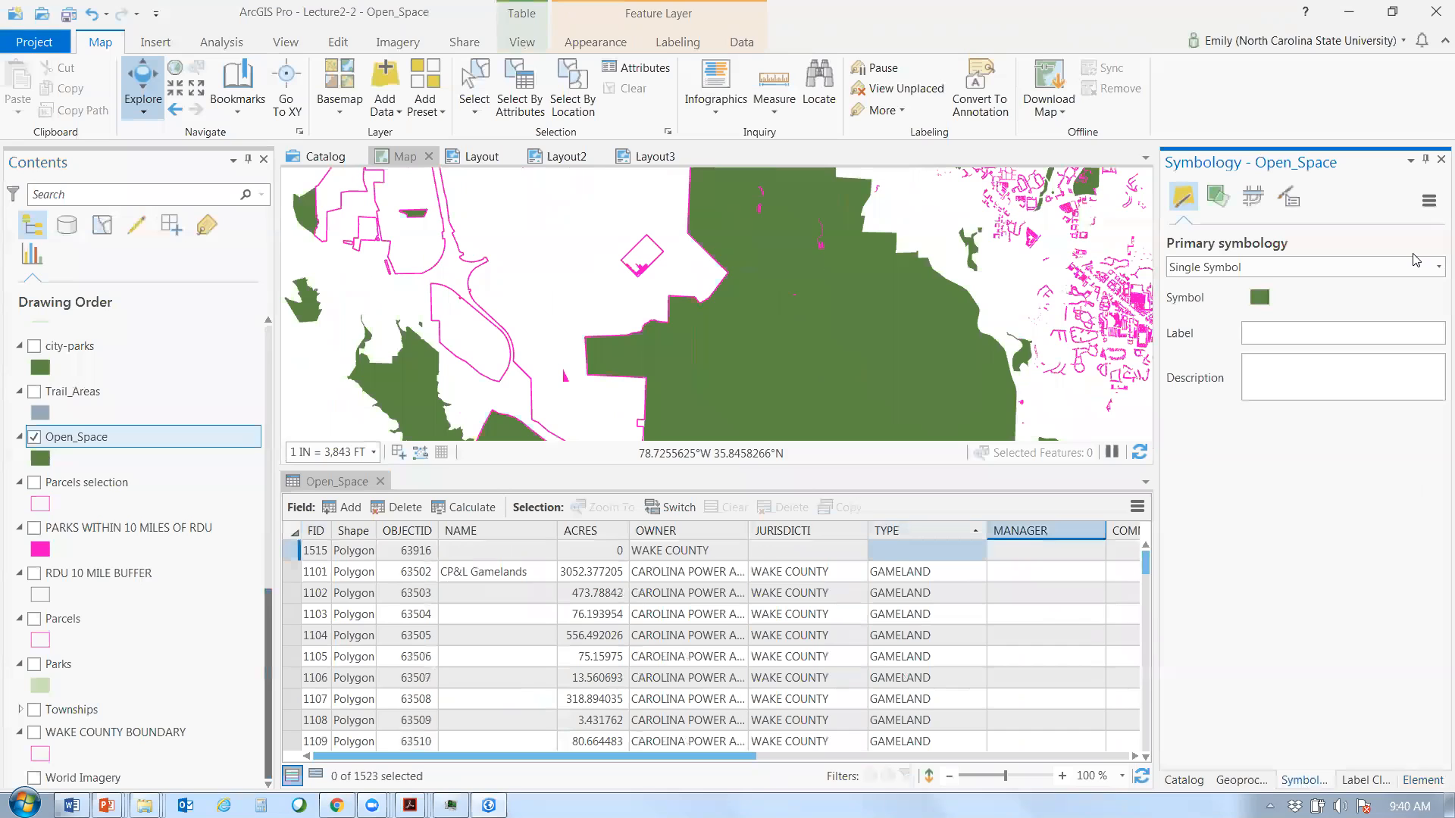
pyautogui.click(1311, 268)
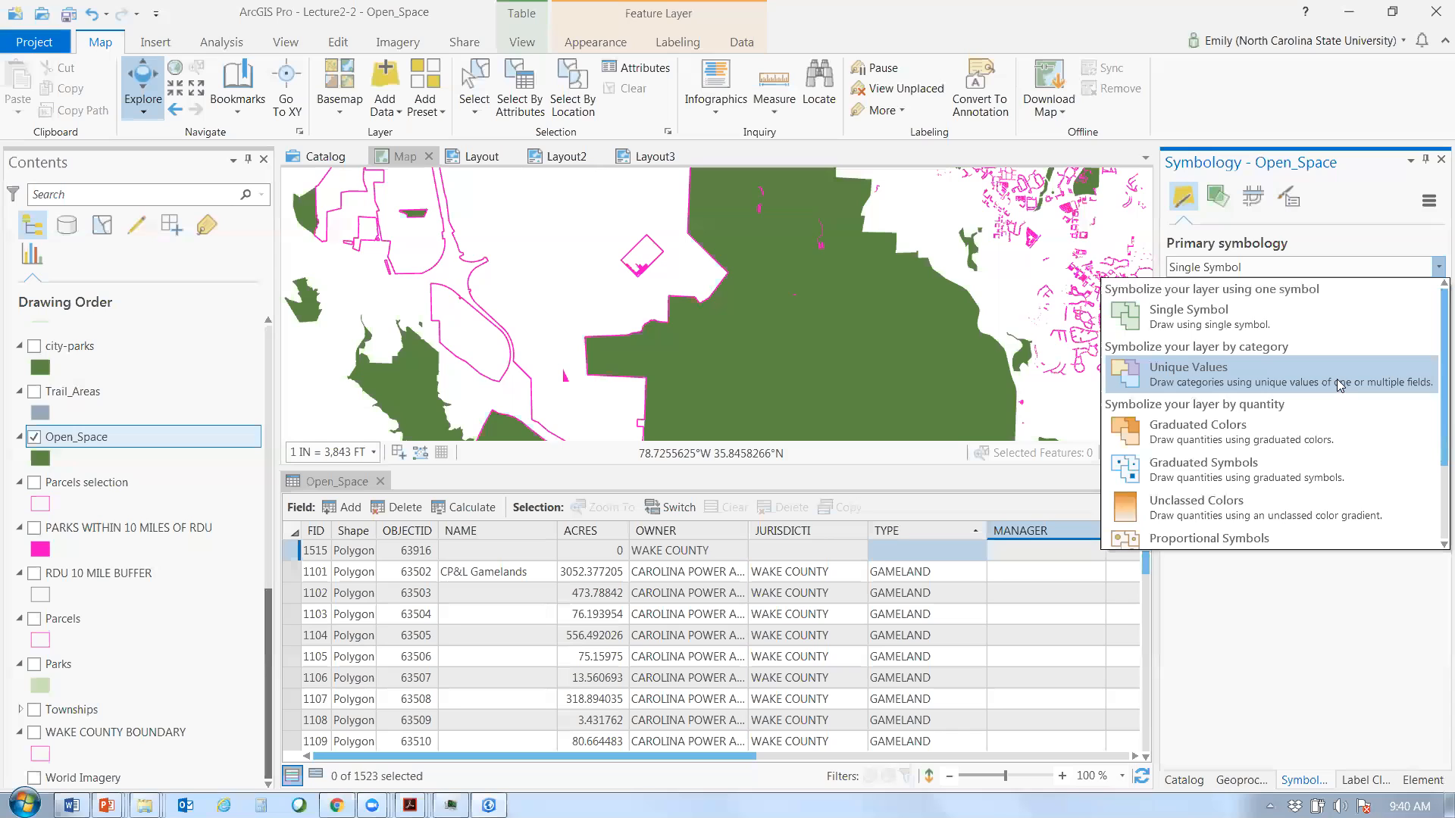
pyautogui.click(1340, 384)
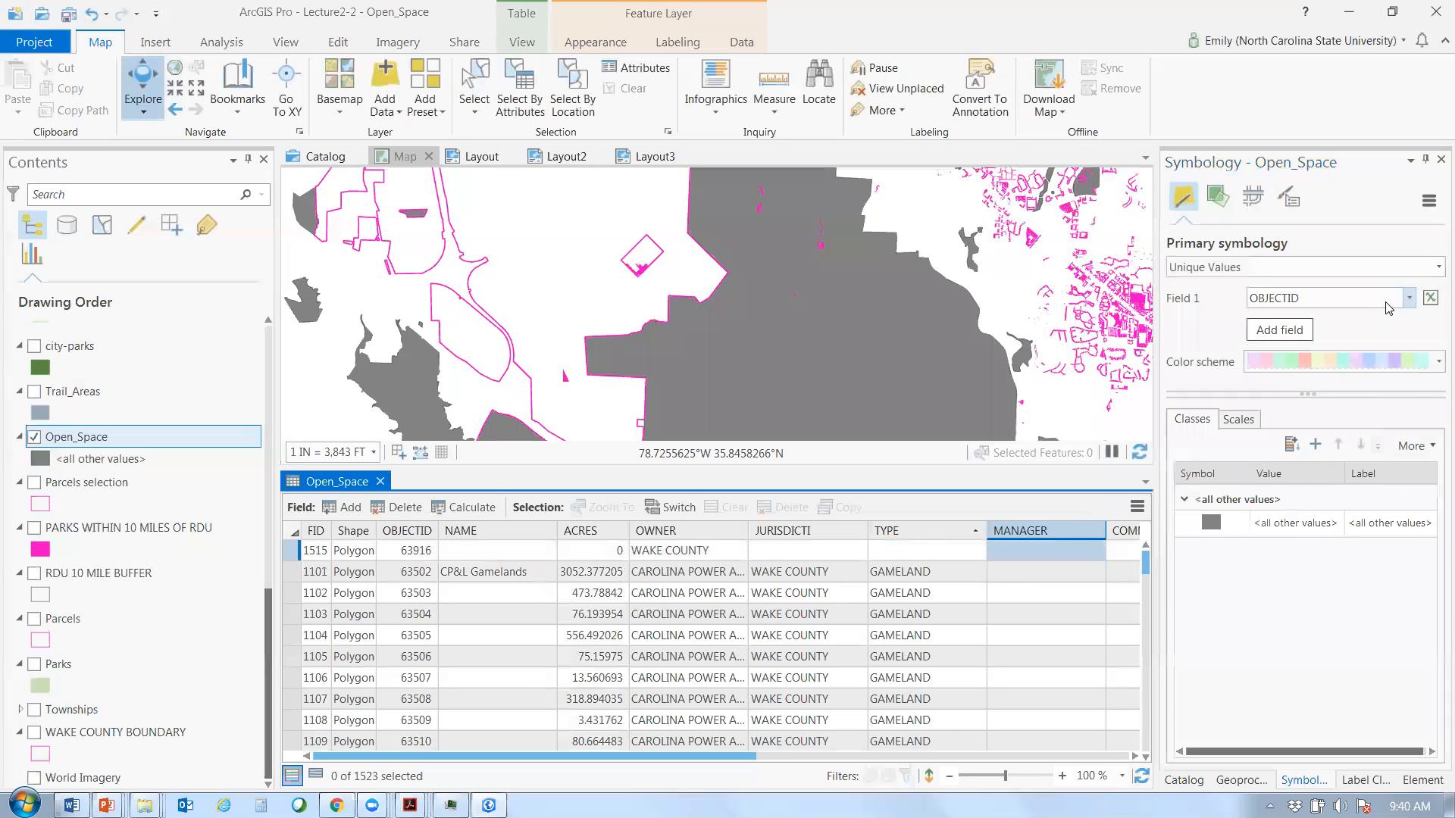
pyautogui.click(1387, 302)
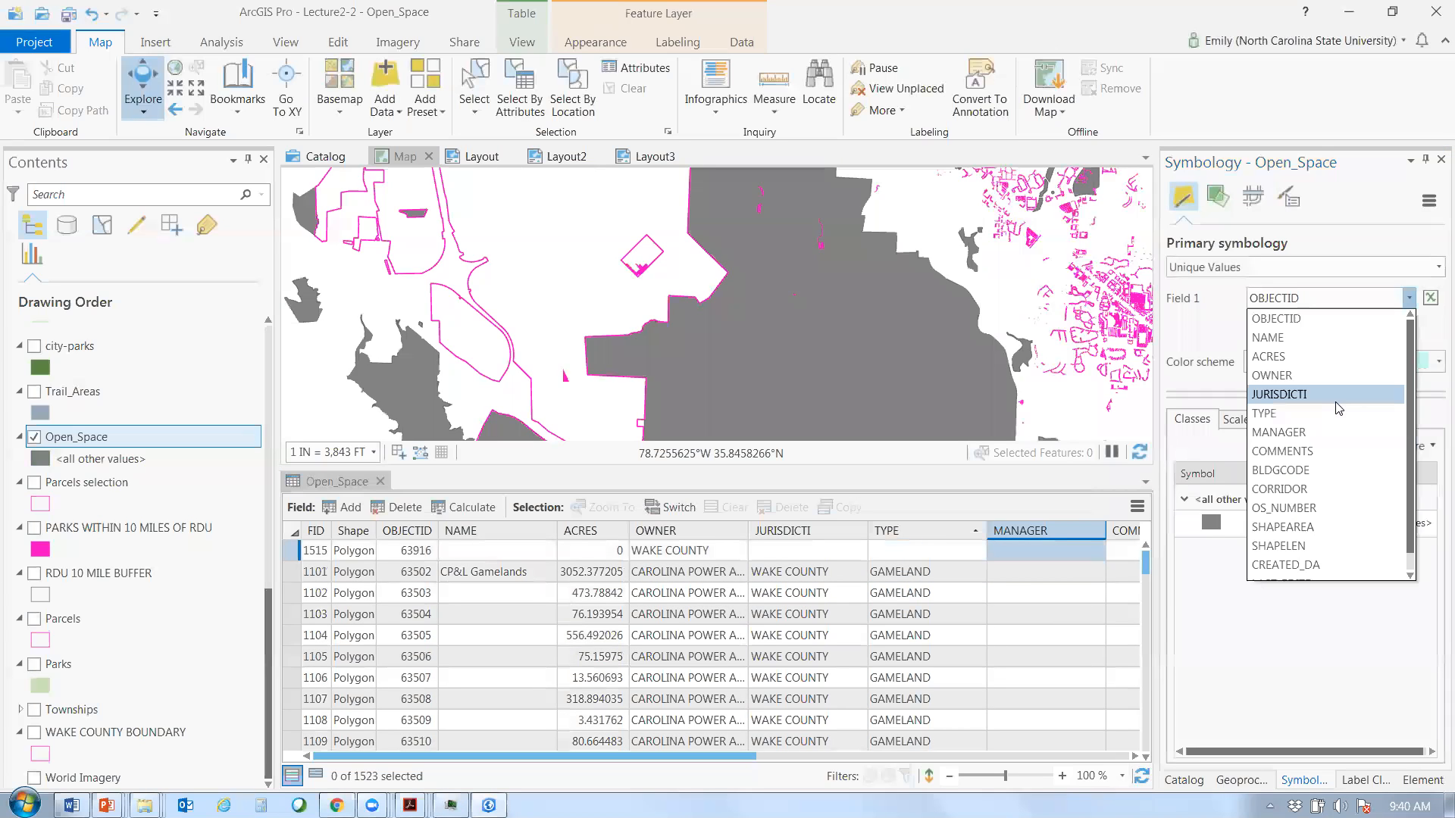
pyautogui.click(1336, 413)
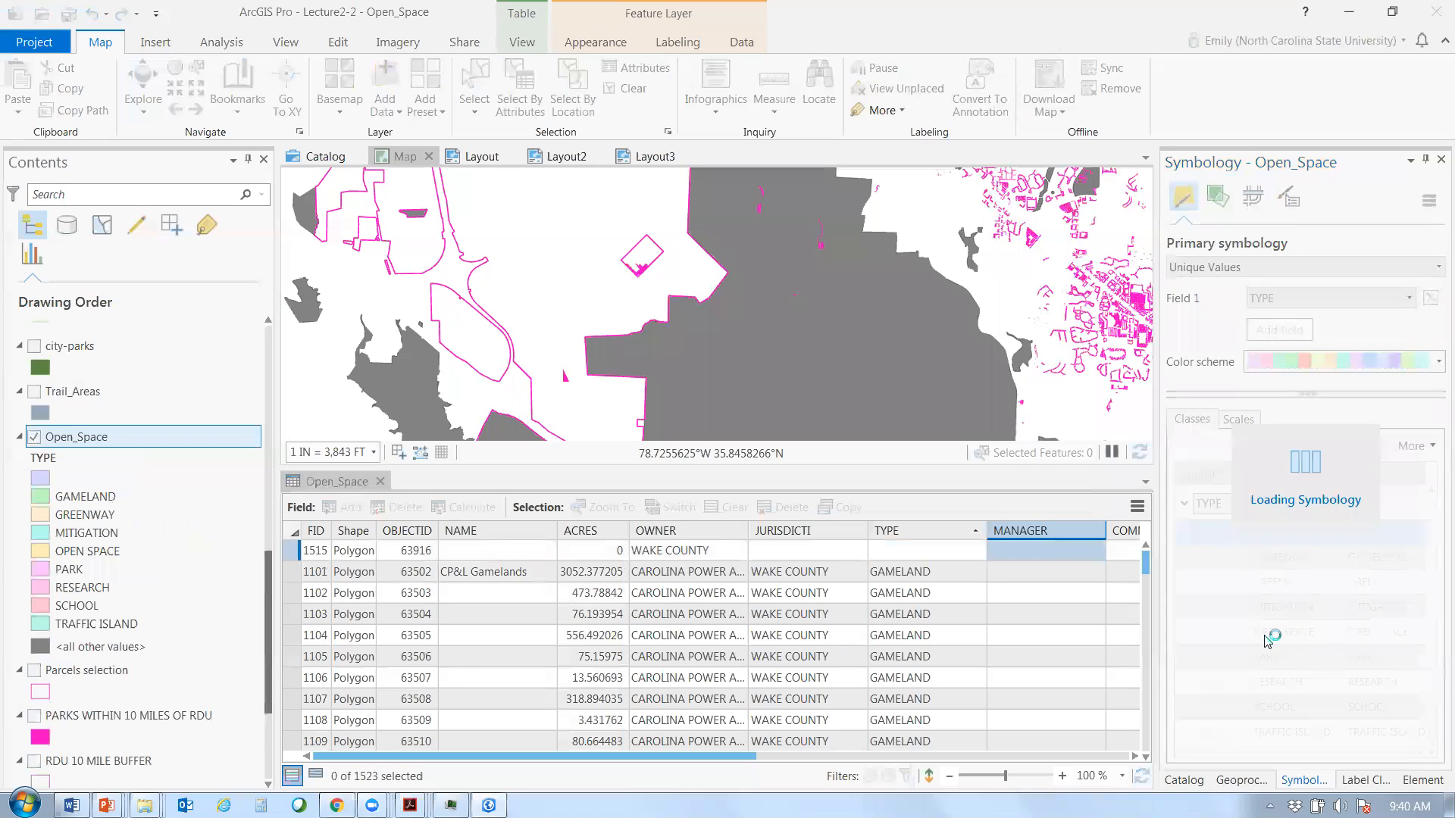
# - Try the dark purple, red and teal color scheme on the Open_Space type classes
pyautogui.click(1437, 359)
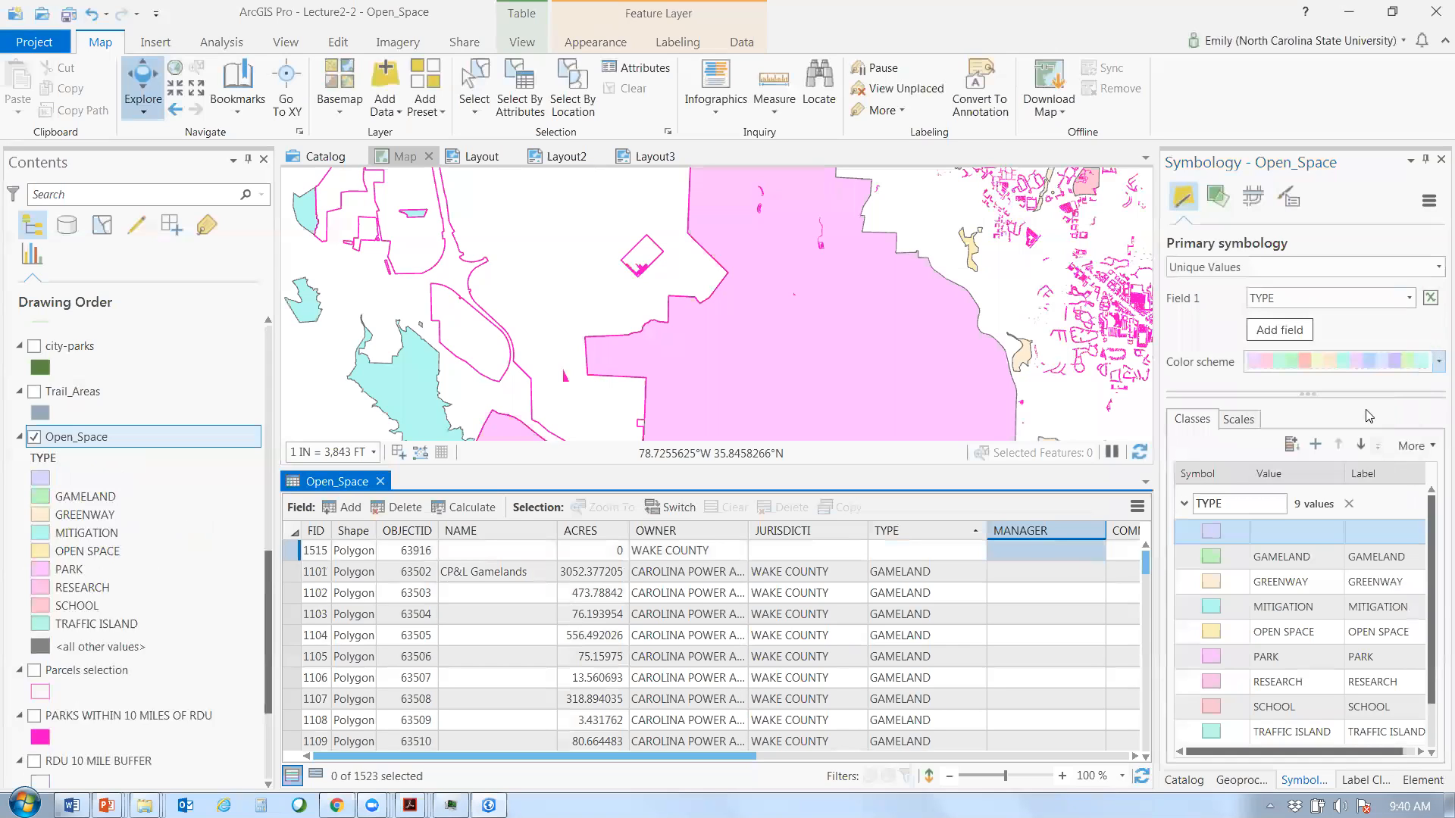
pyautogui.click(1332, 387)
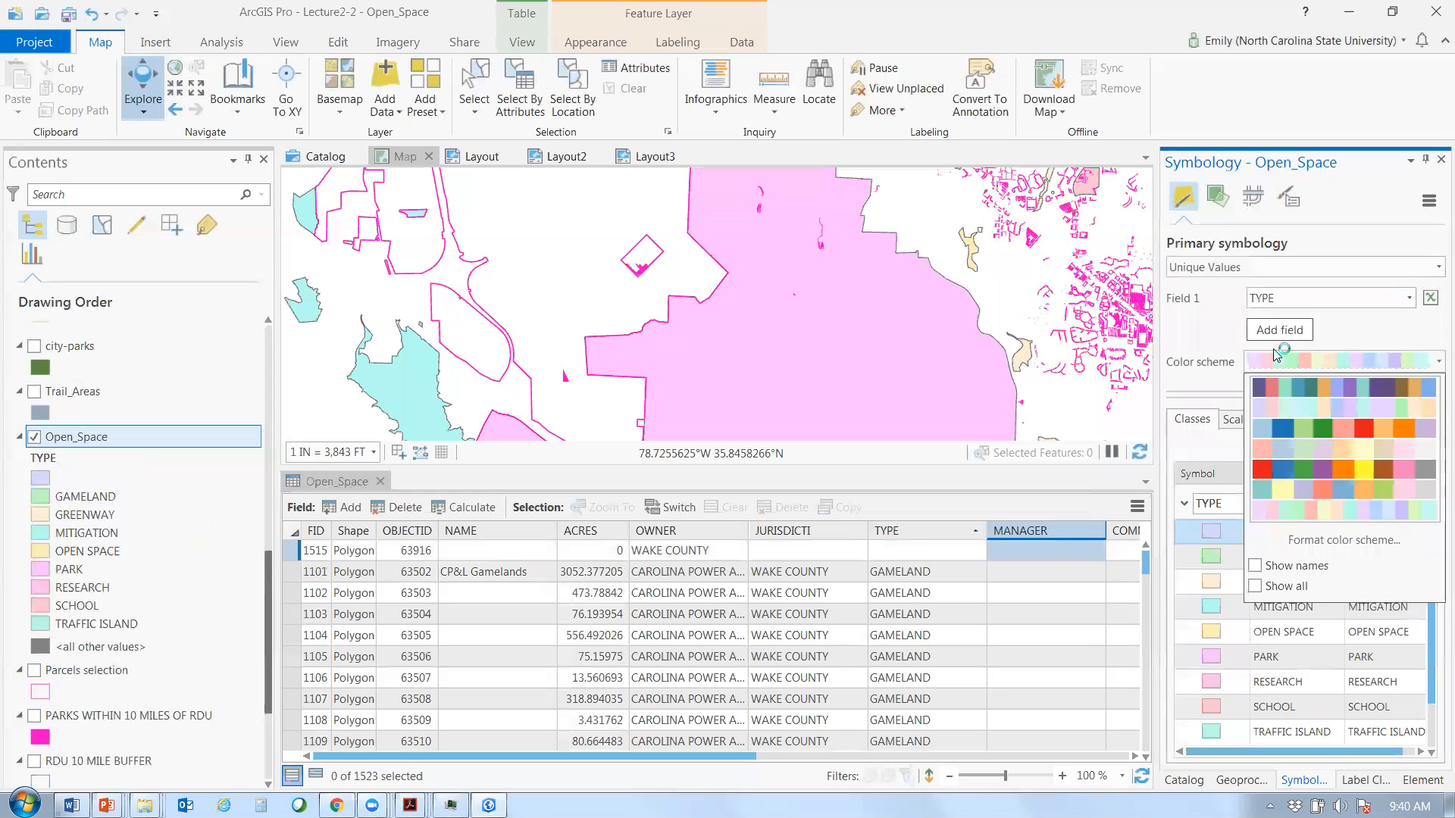
pyautogui.click(1434, 366)
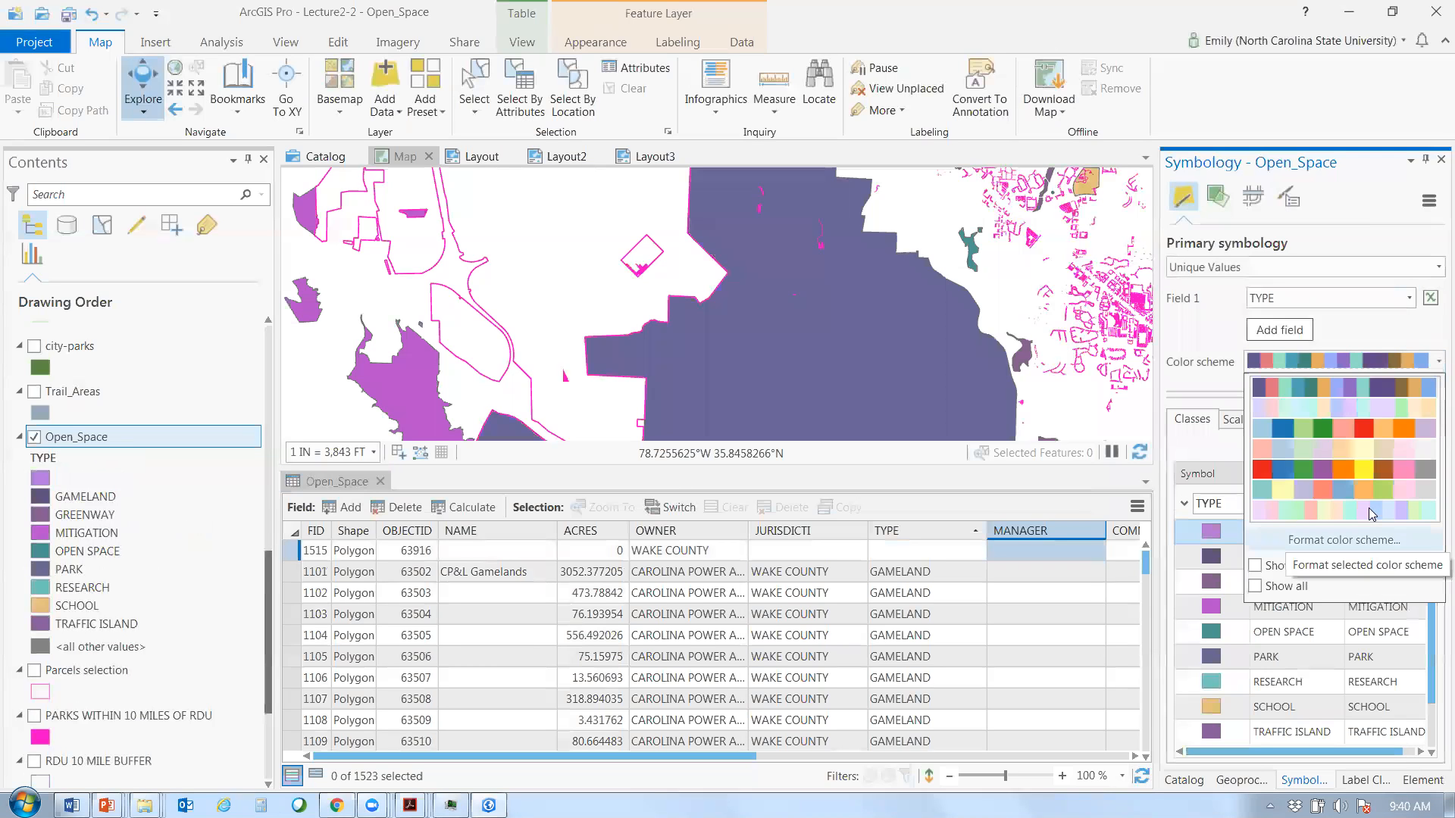
pyautogui.click(1410, 327)
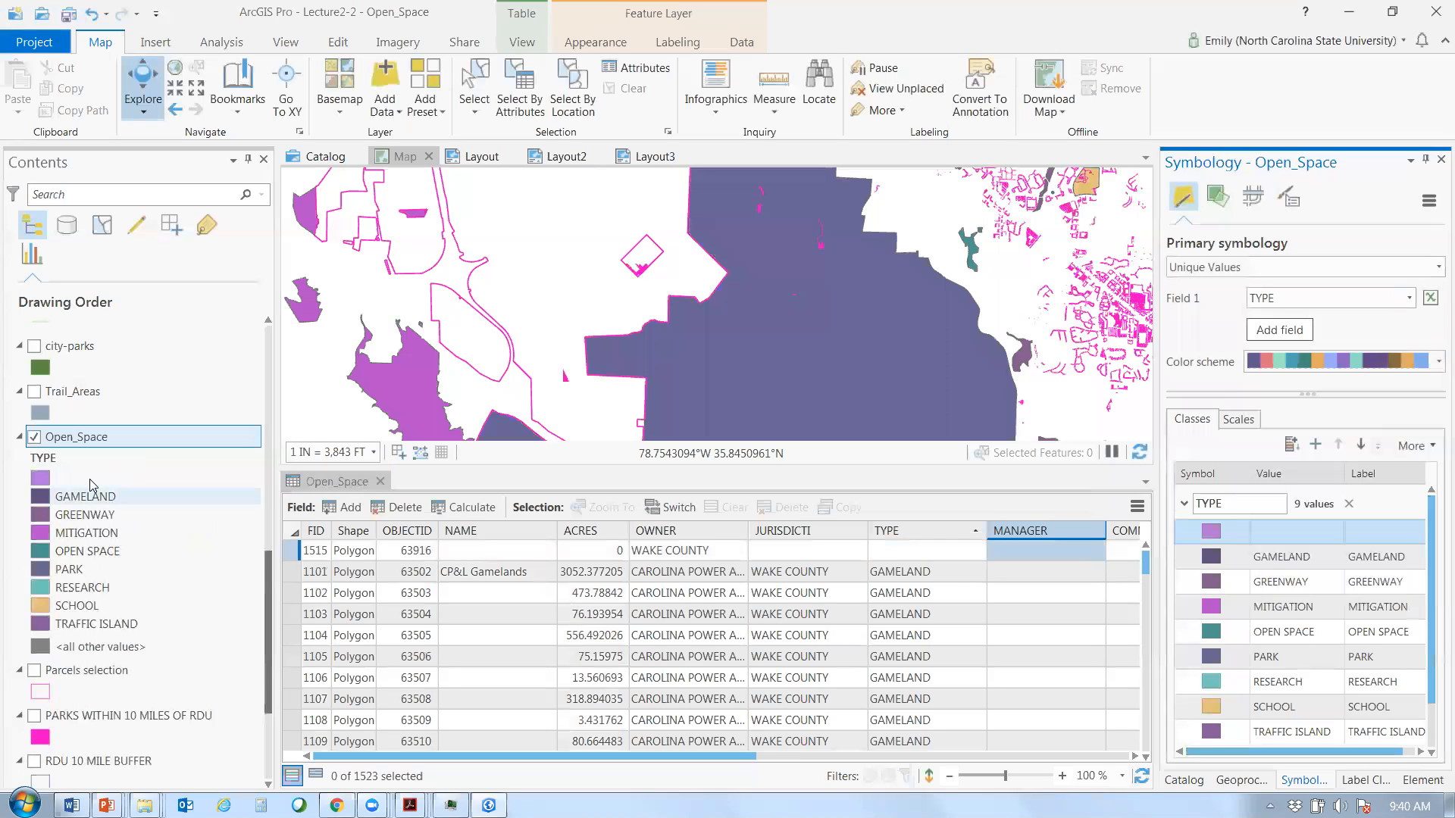
# - Apply the teal, yellow, lavender, red, blue and orange color scheme to the Open_Space type classes
pyautogui.rightClick(97, 437)
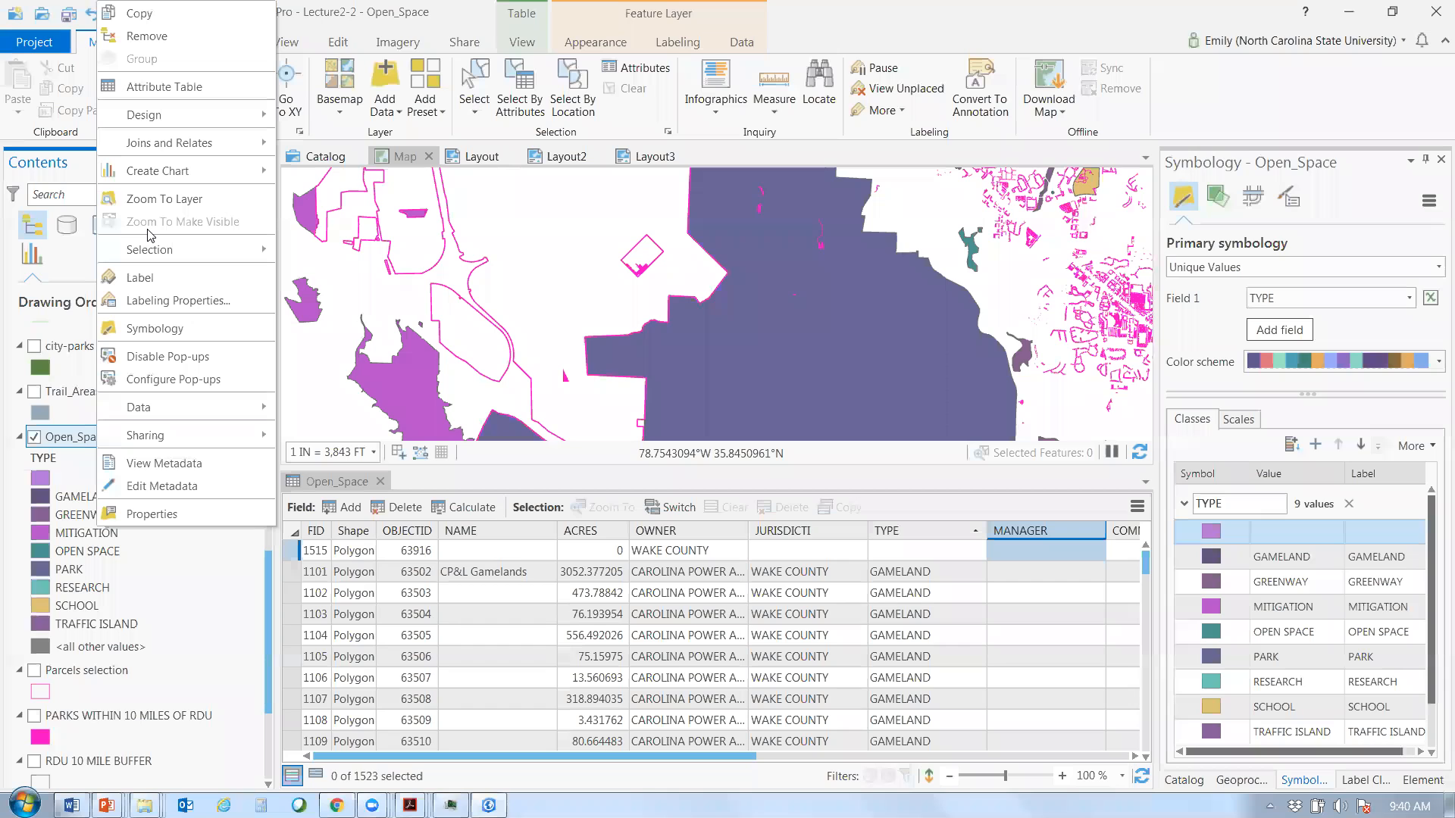
pyautogui.click(150, 199)
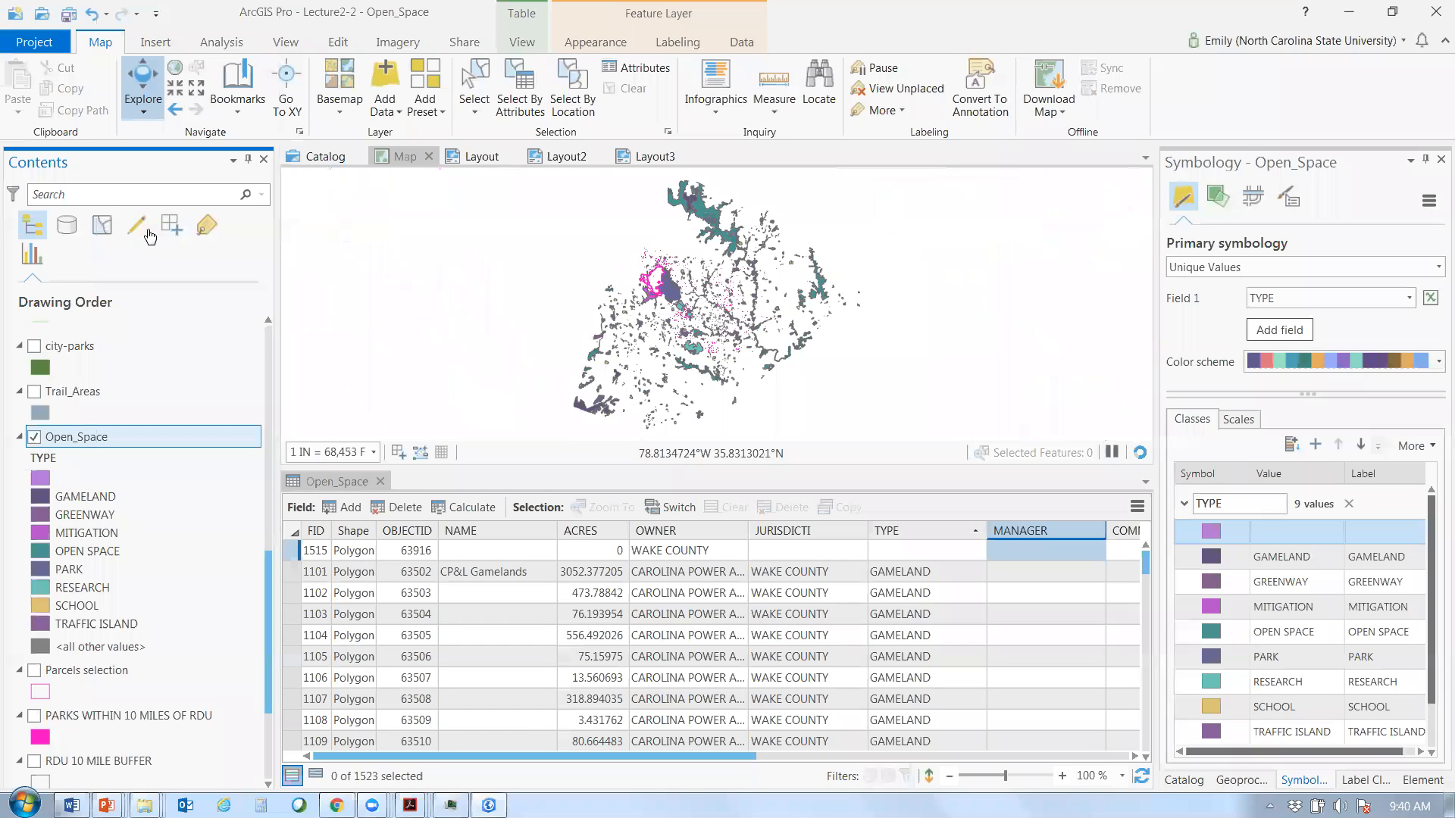
pyautogui.scroll(1, 685, 283)
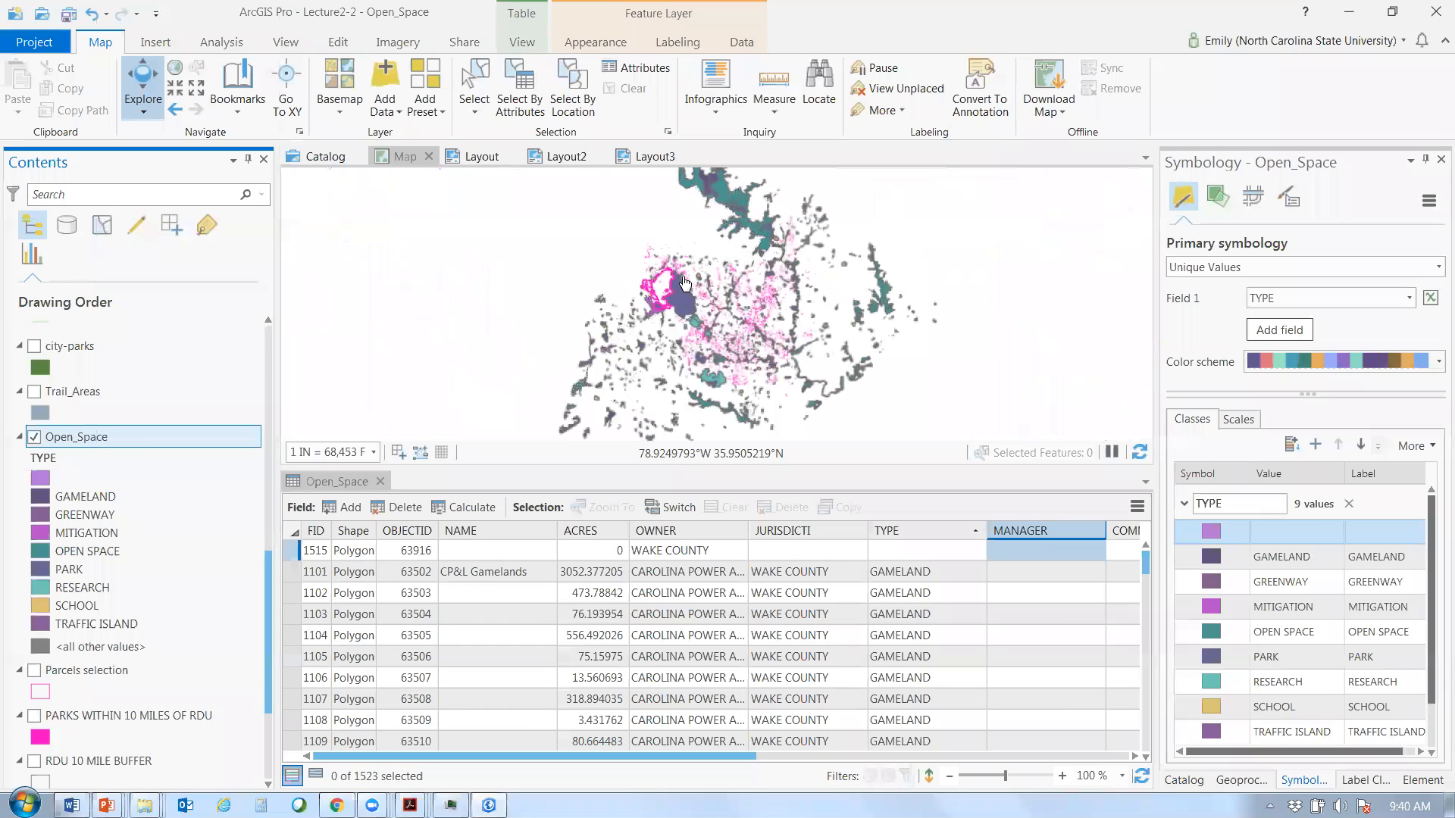
pyautogui.click(1418, 373)
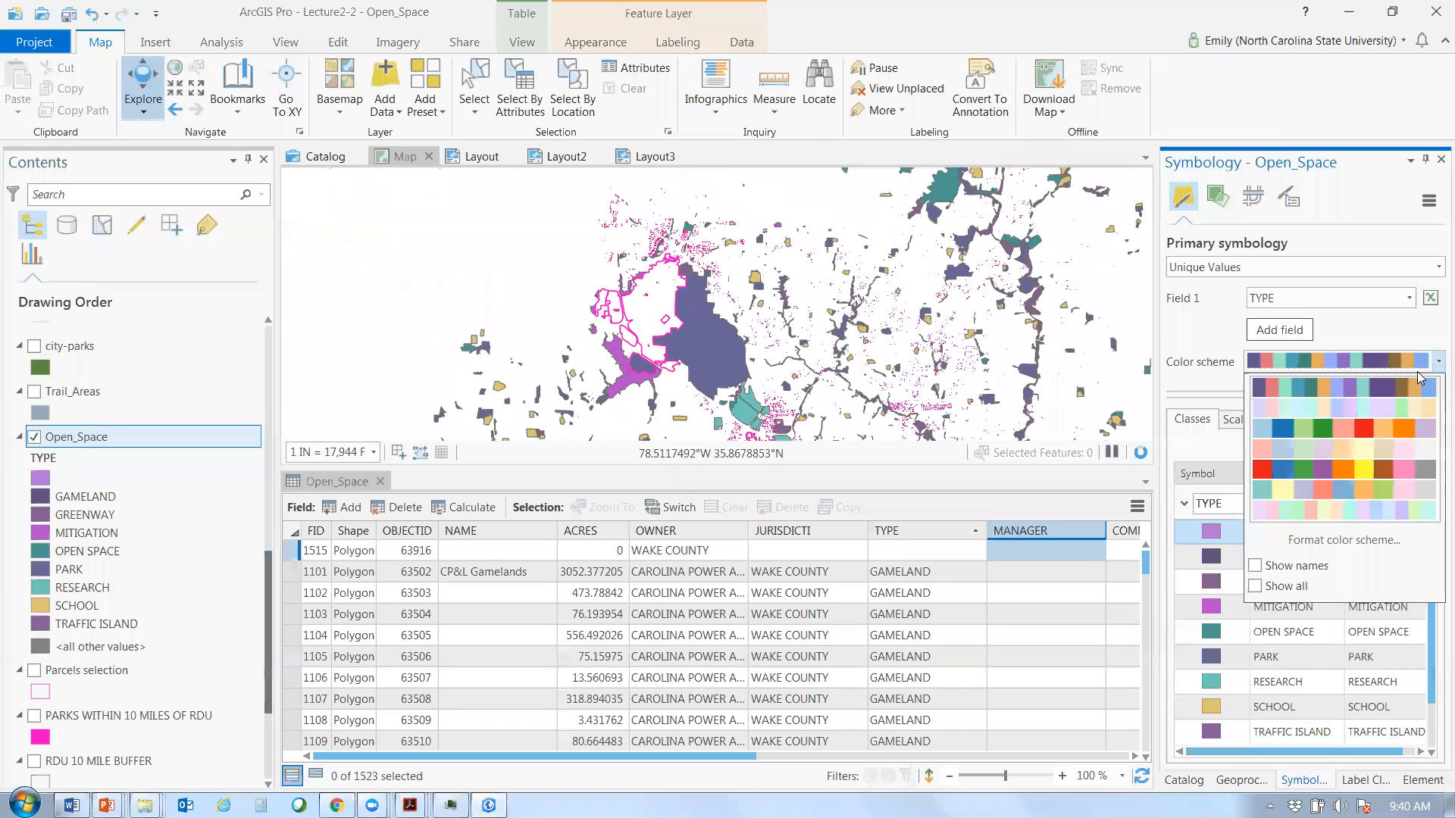
pyautogui.click(1395, 503)
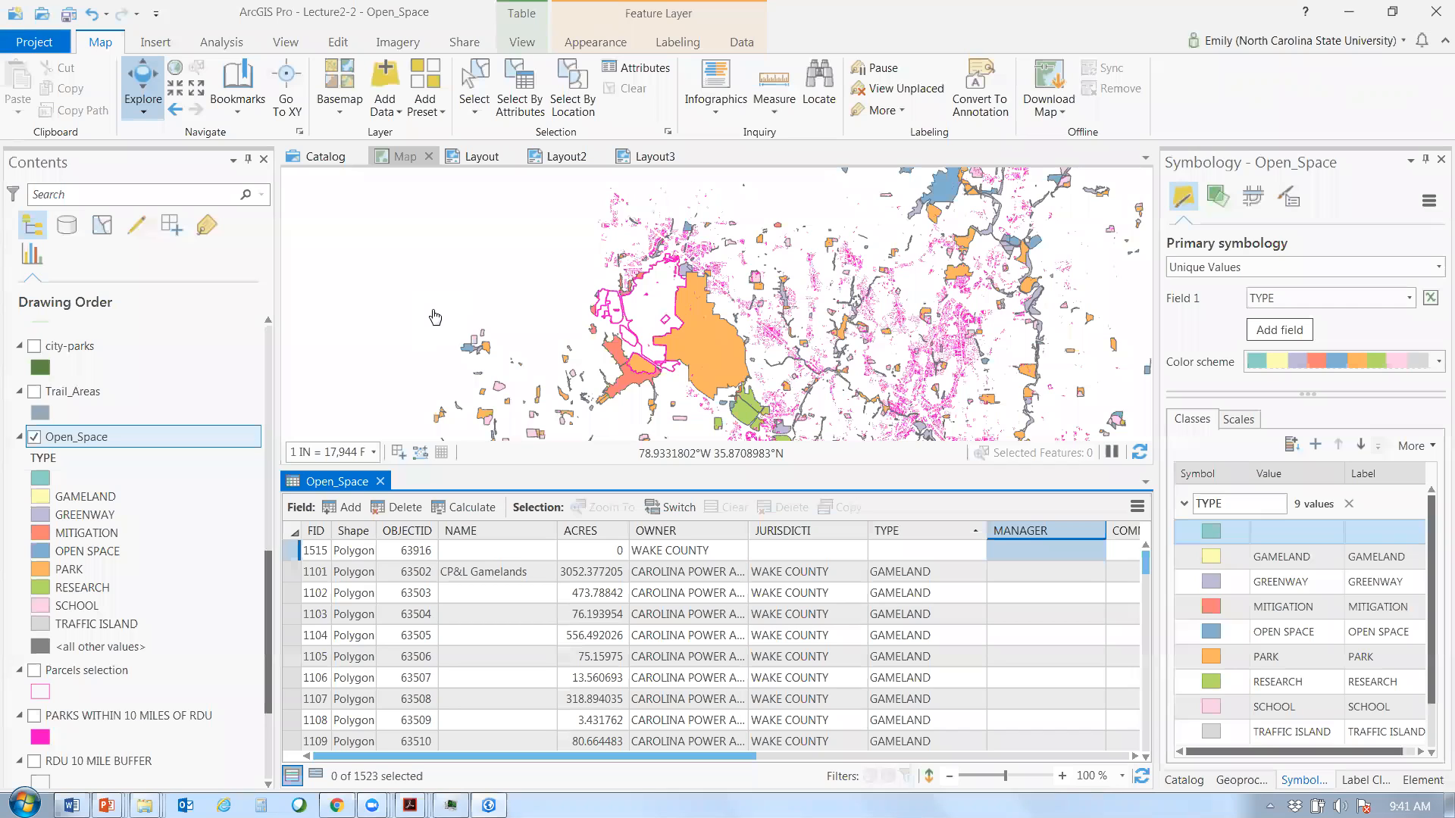
# - Inspect the recolored open space around the RDU study area and close the Open_Space attribute table
pyautogui.scroll(2, 435, 315)
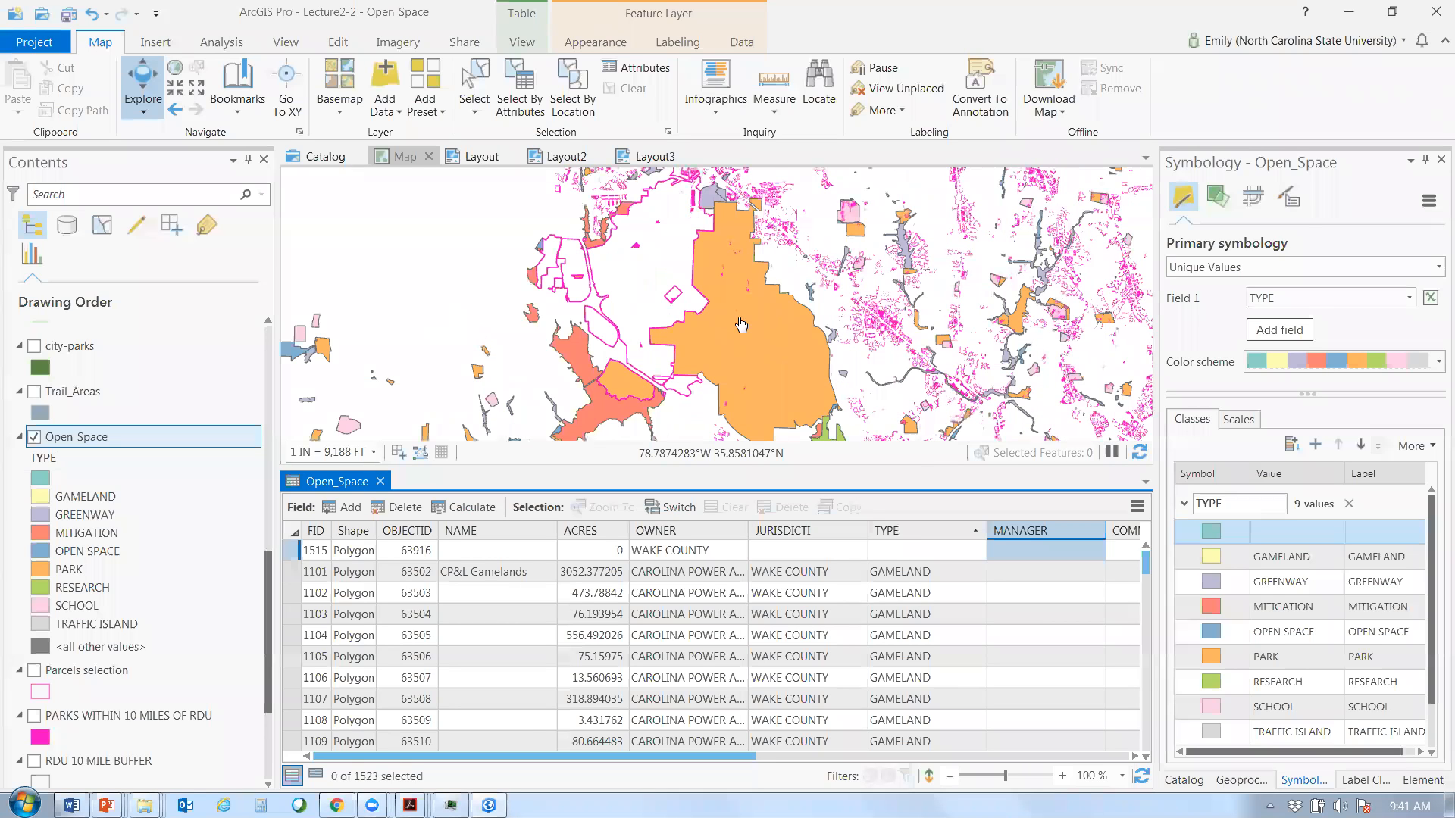
pyautogui.scroll(1, 761, 326)
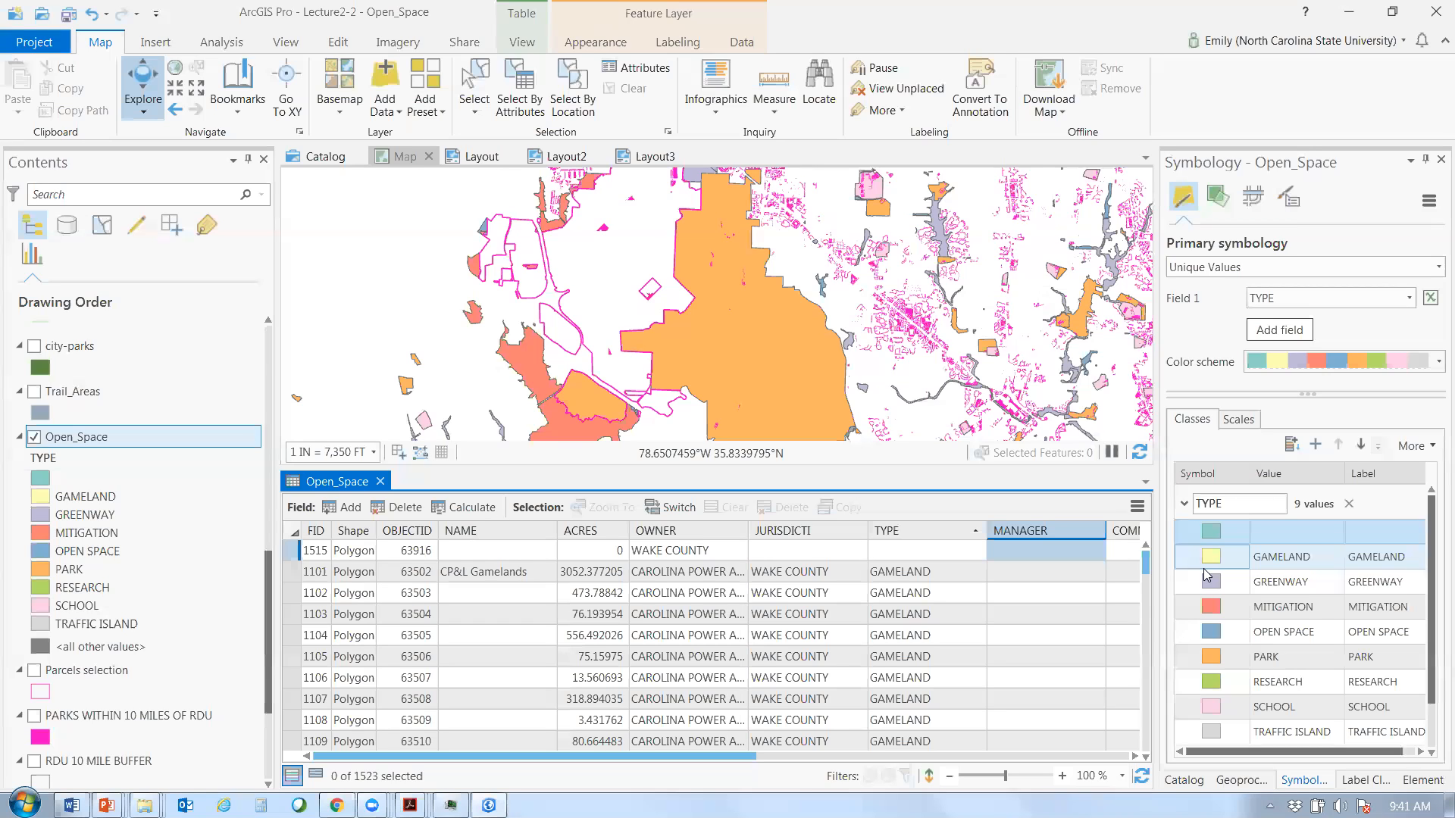
pyautogui.click(380, 482)
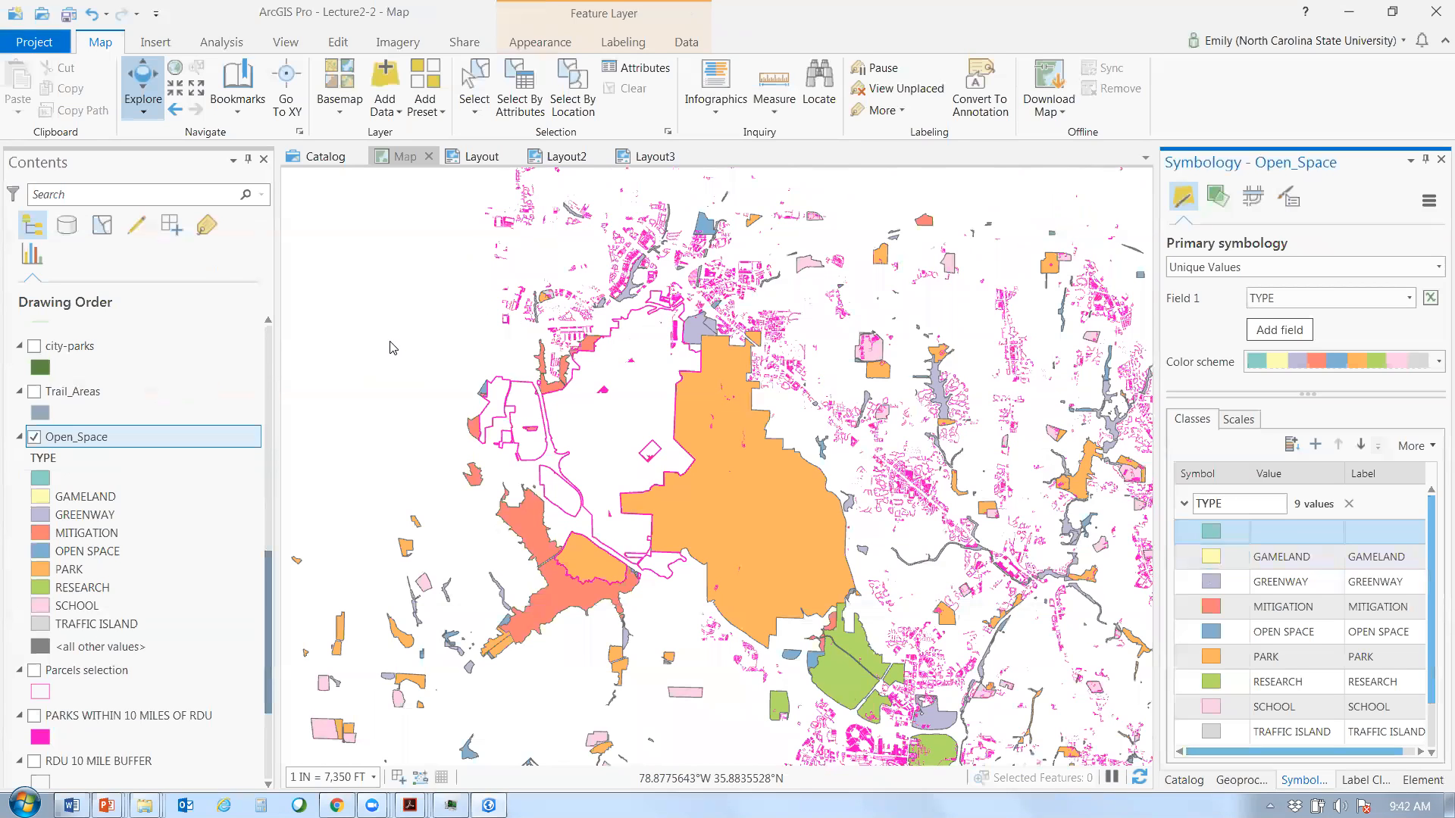
# - Open the Major_Roads_in_Wake_County attribute table and sort its records by the classname field
pyautogui.scroll(10, 259, 367)
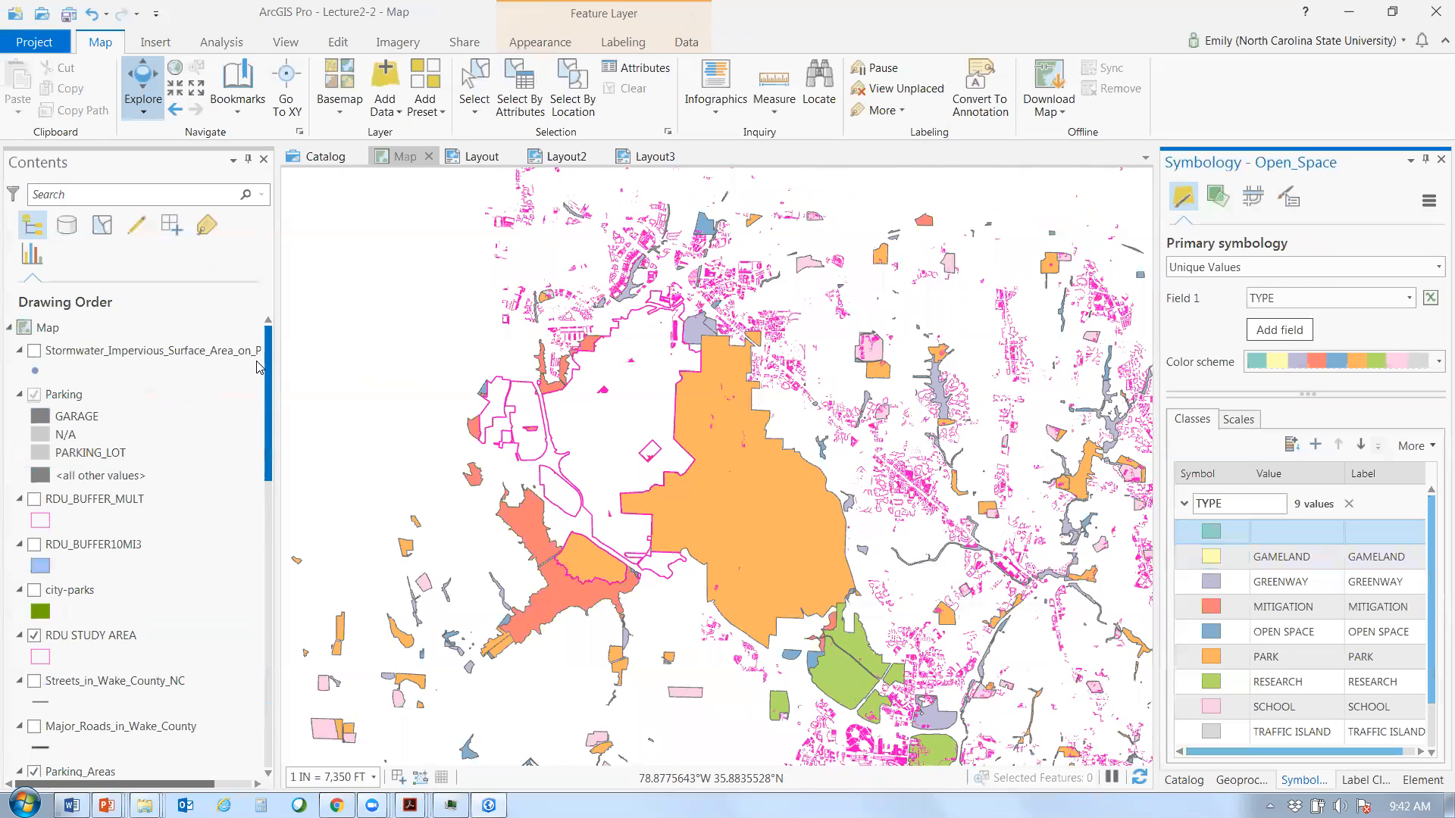
pyautogui.scroll(-6, 260, 464)
pyautogui.scroll(-1, 228, 485)
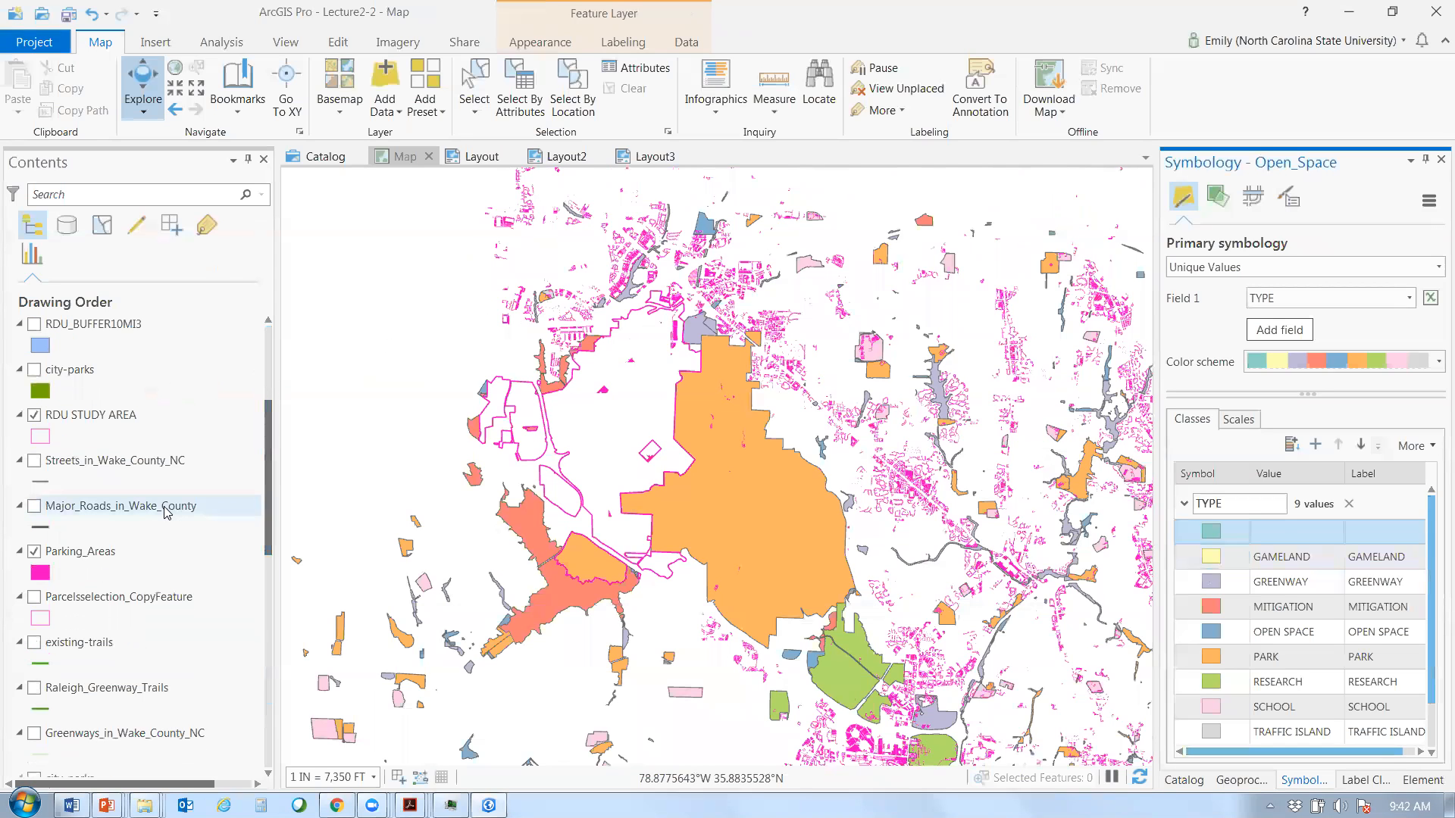
pyautogui.click(164, 513)
pyautogui.rightClick(165, 513)
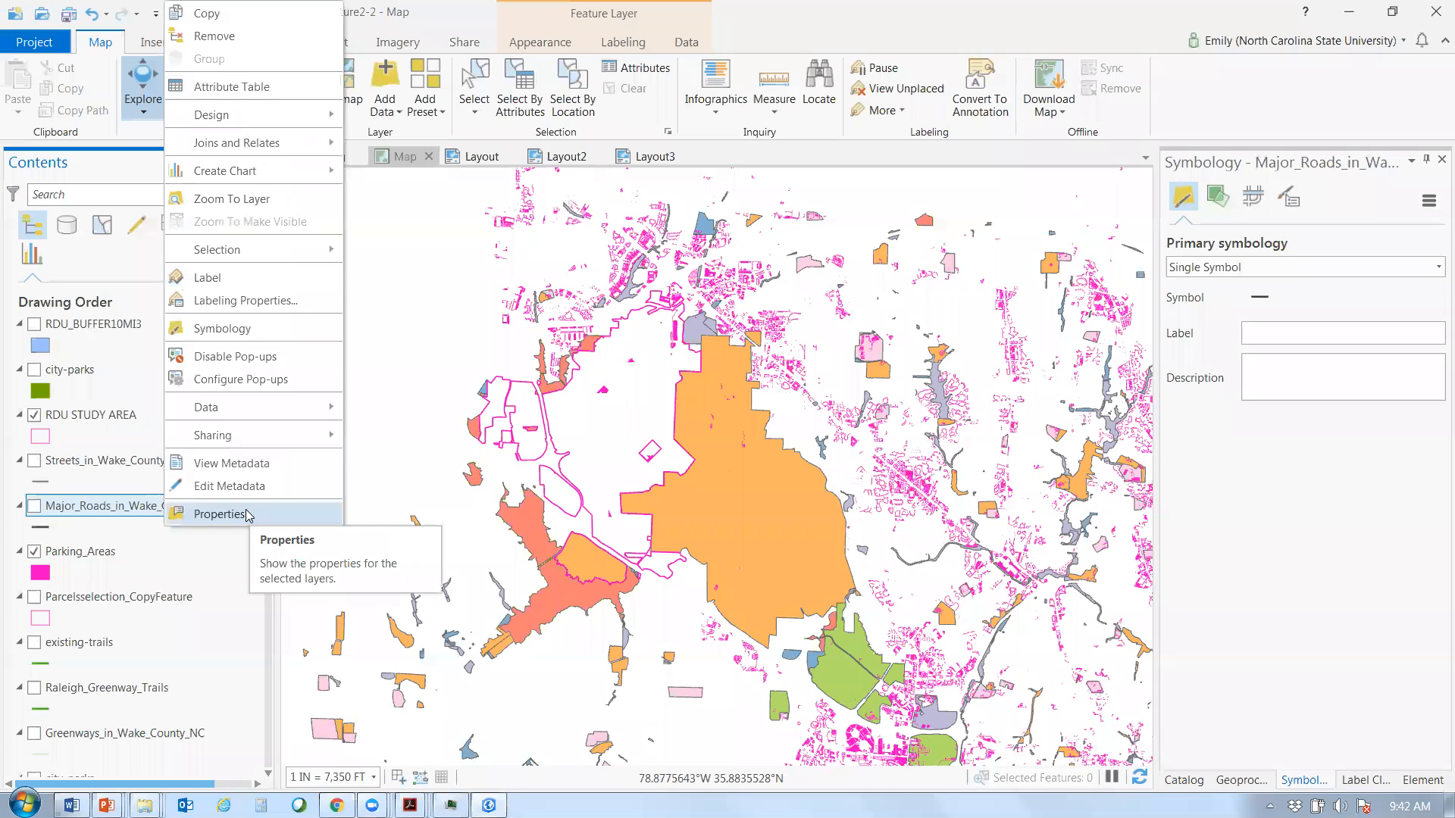
pyautogui.click(258, 194)
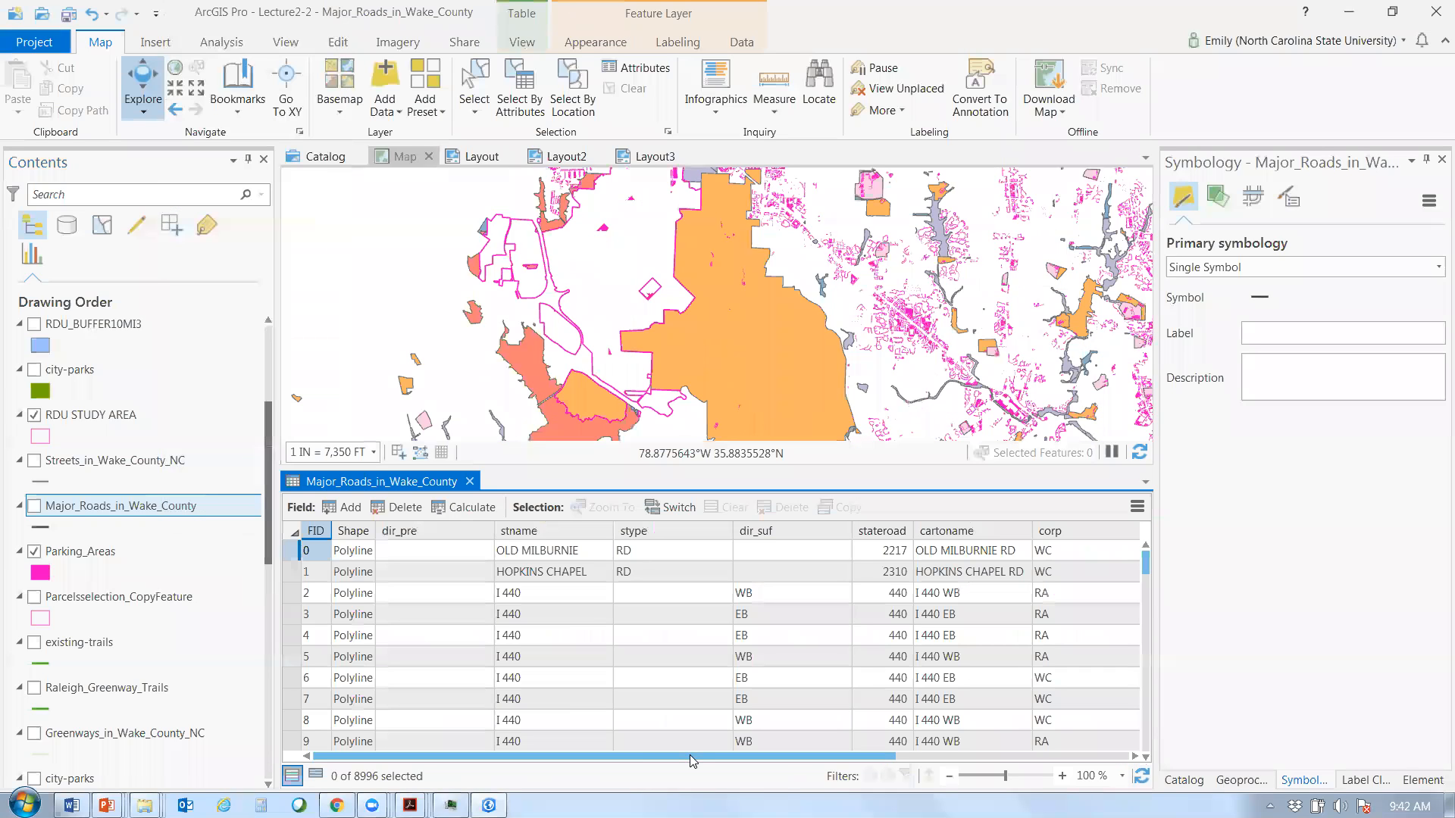
pyautogui.moveTo(691, 760); pyautogui.dragTo(1007, 760)
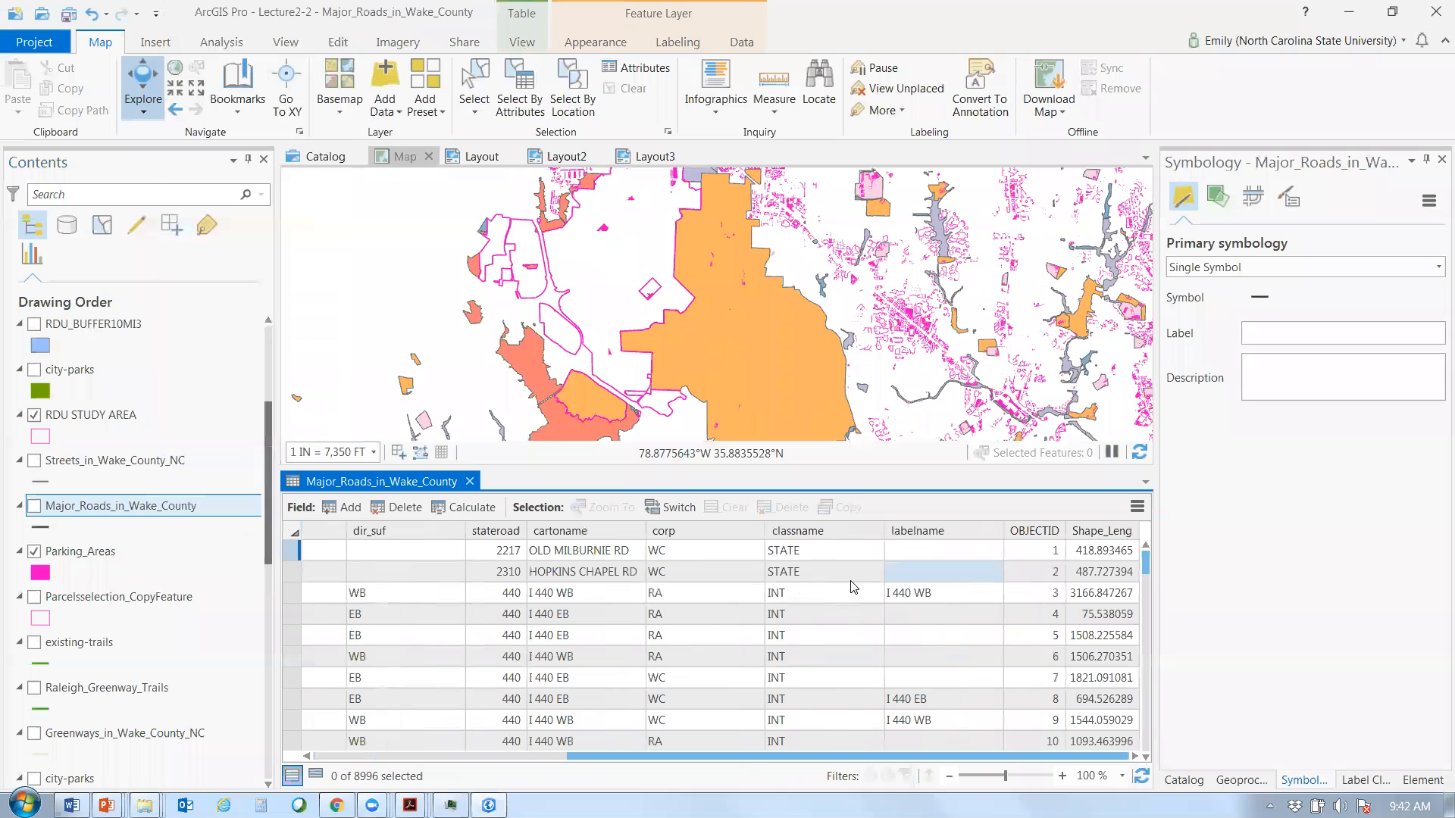
pyautogui.doubleClick(829, 533)
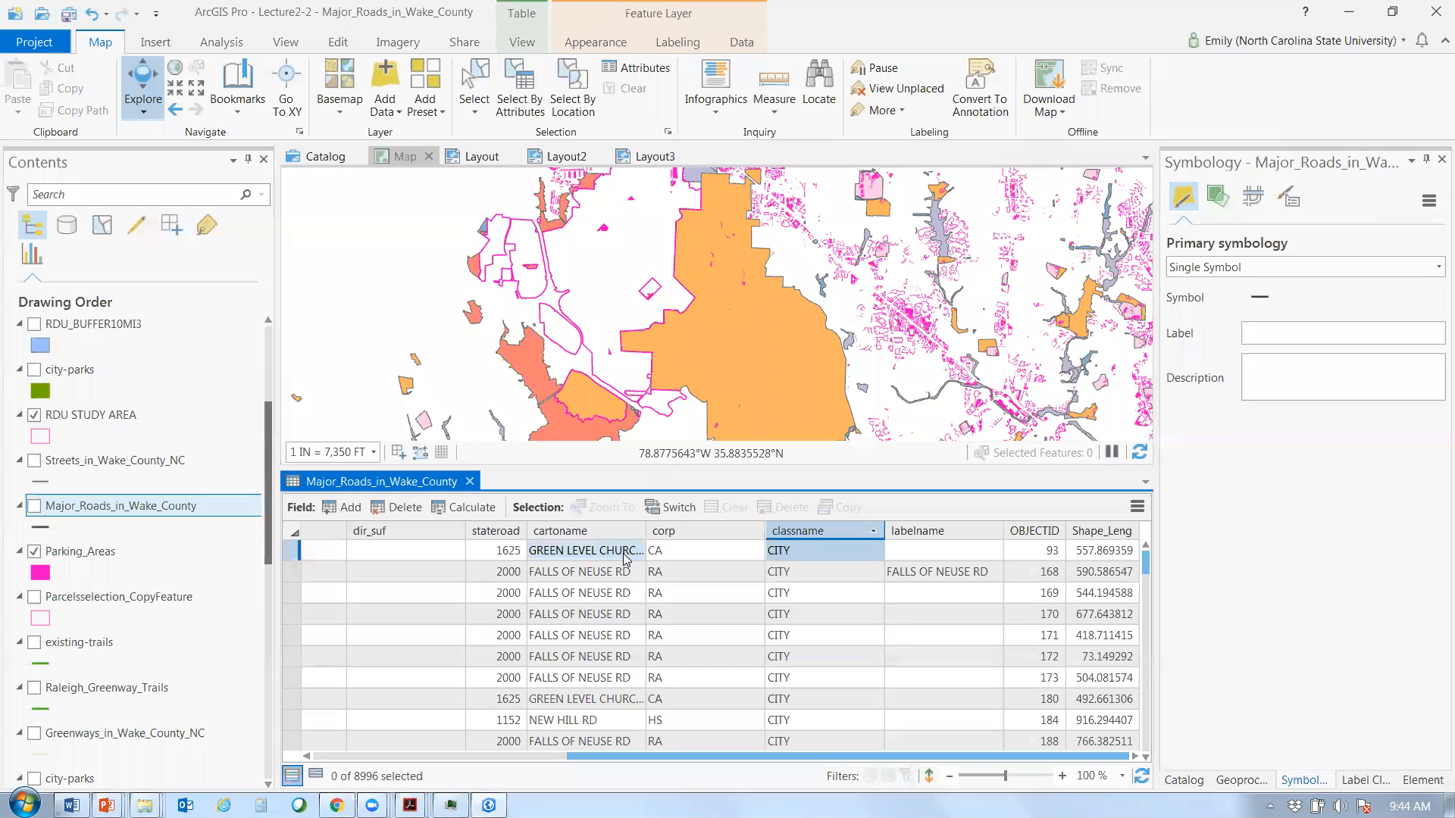
# - Close the Major_Roads_in_Wake_County attribute table
pyautogui.moveTo(747, 315); pyautogui.dragTo(867, 373)
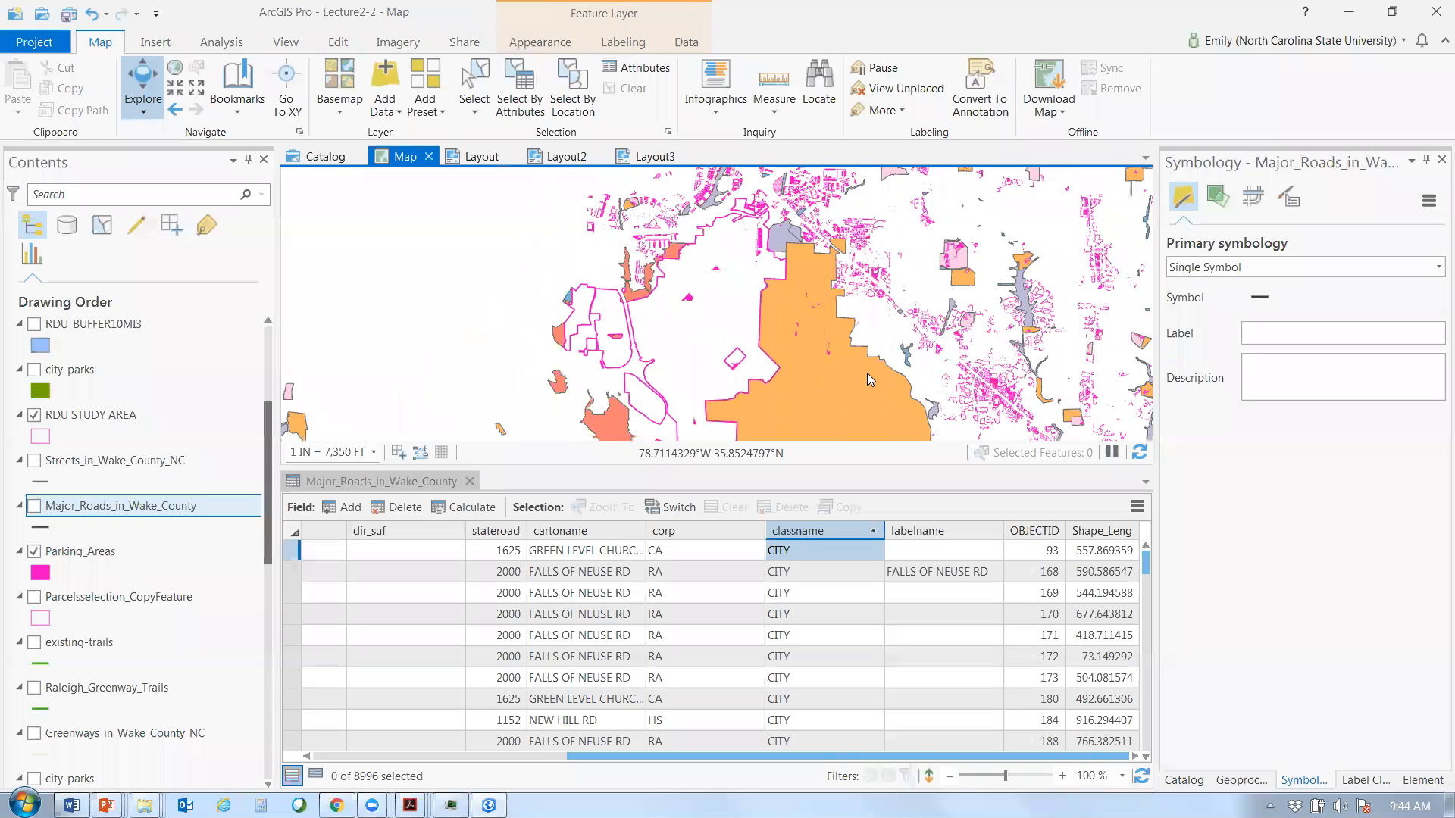
pyautogui.moveTo(404, 460)
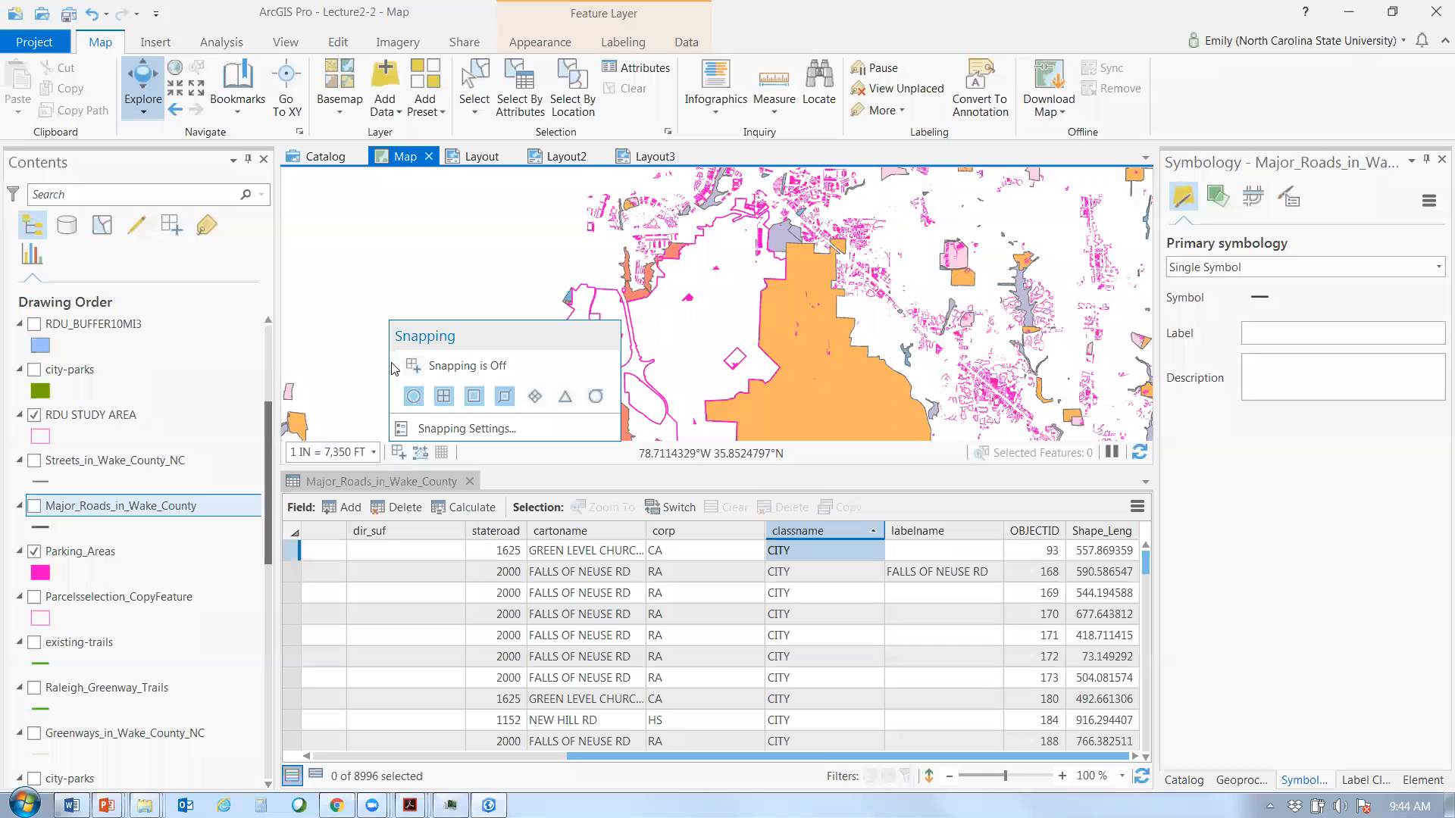
pyautogui.click(1145, 482)
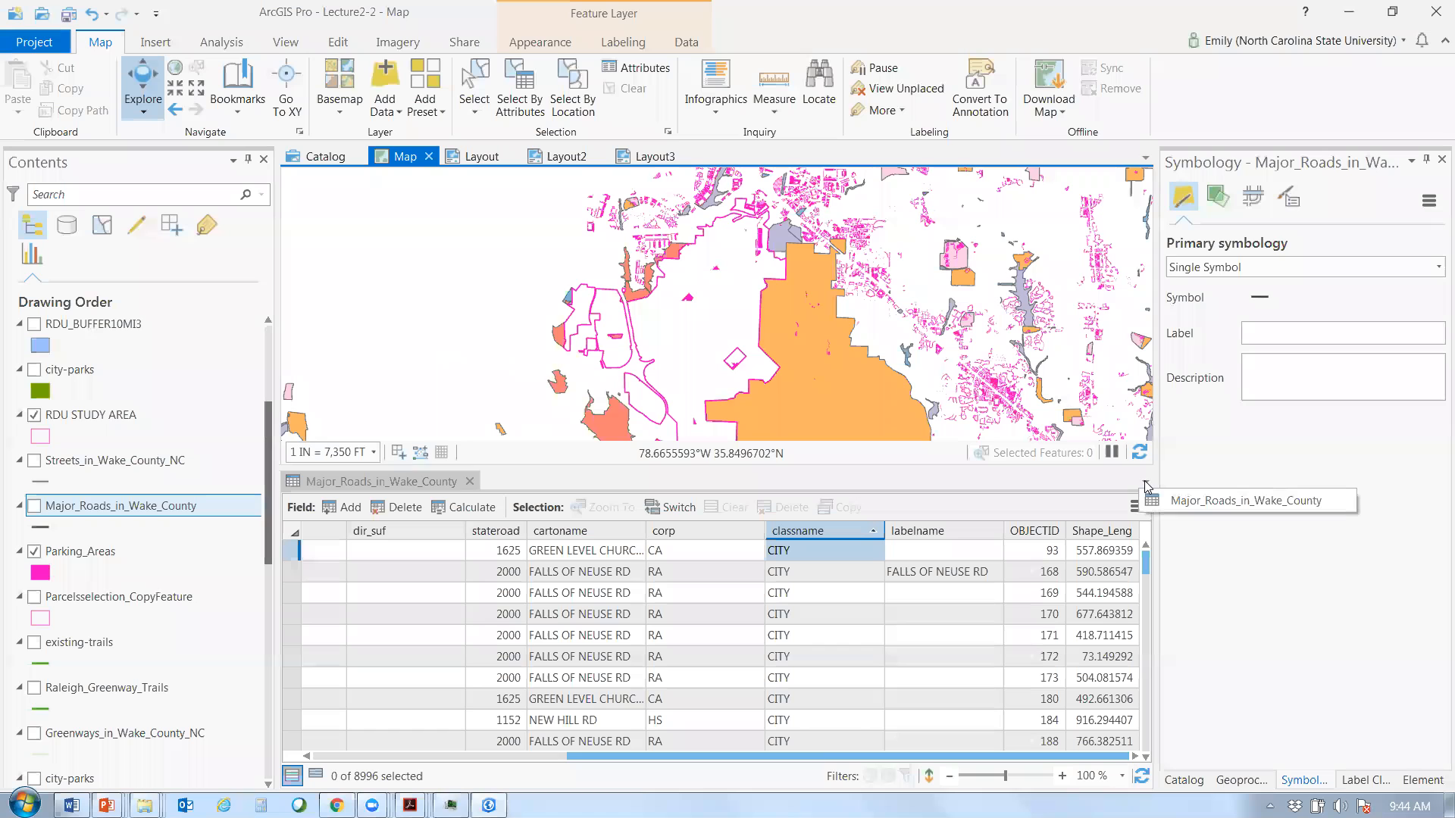
pyautogui.click(470, 483)
pyautogui.click(469, 482)
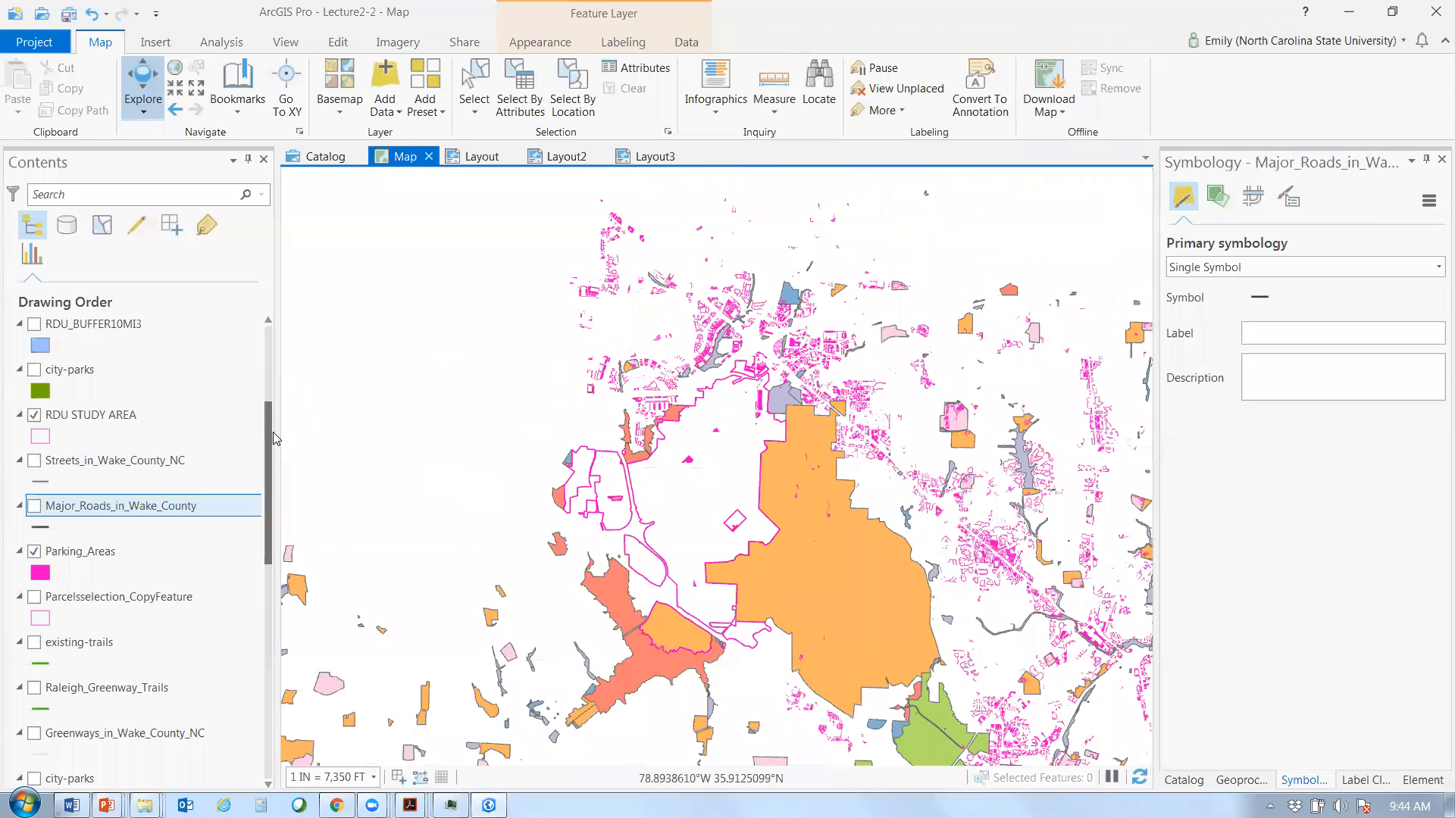
# - Turn on the Parcels layer and open its attribute table
pyautogui.click(260, 460)
pyautogui.moveTo(265, 499); pyautogui.dragTo(262, 734)
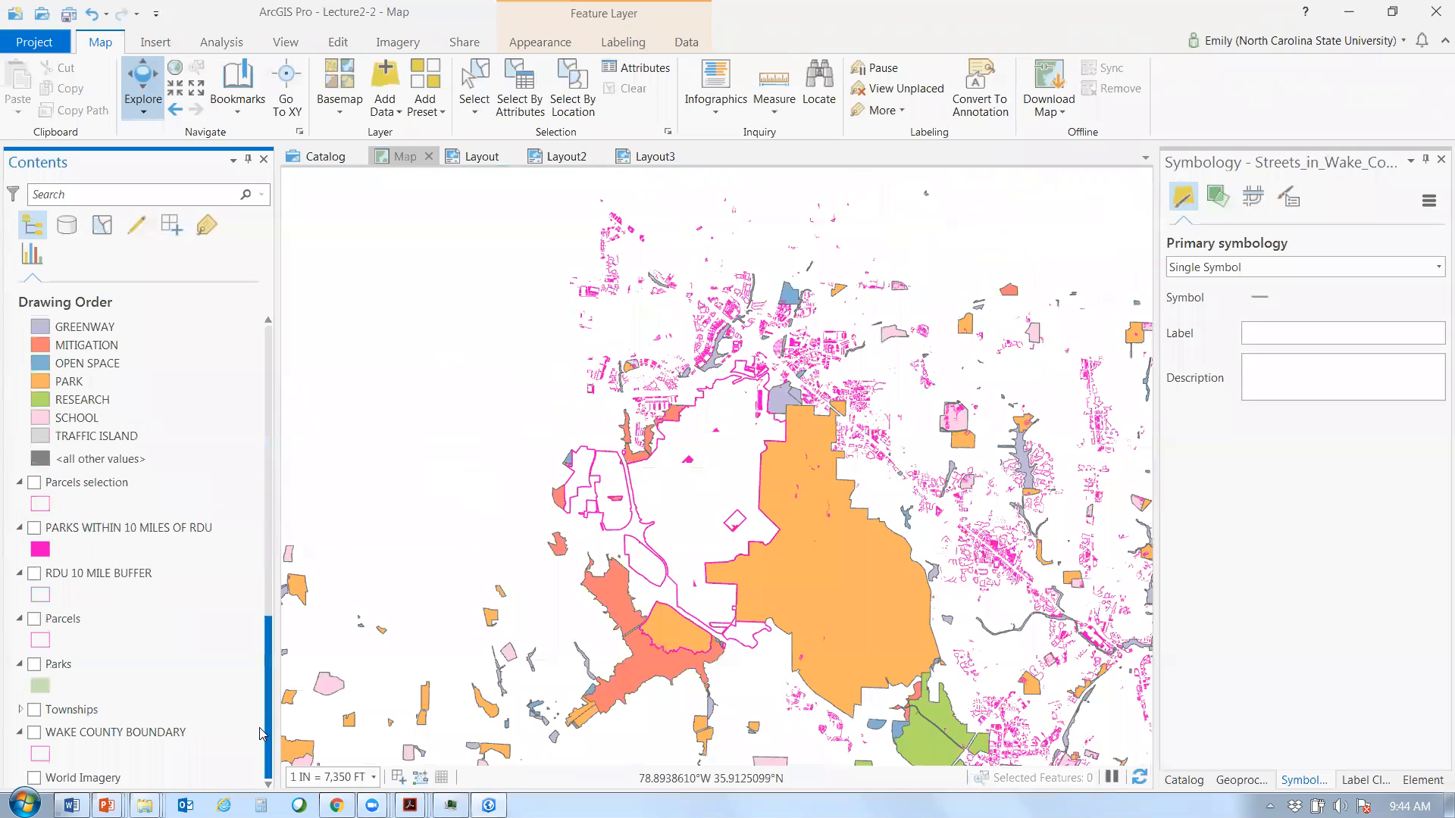
pyautogui.click(34, 619)
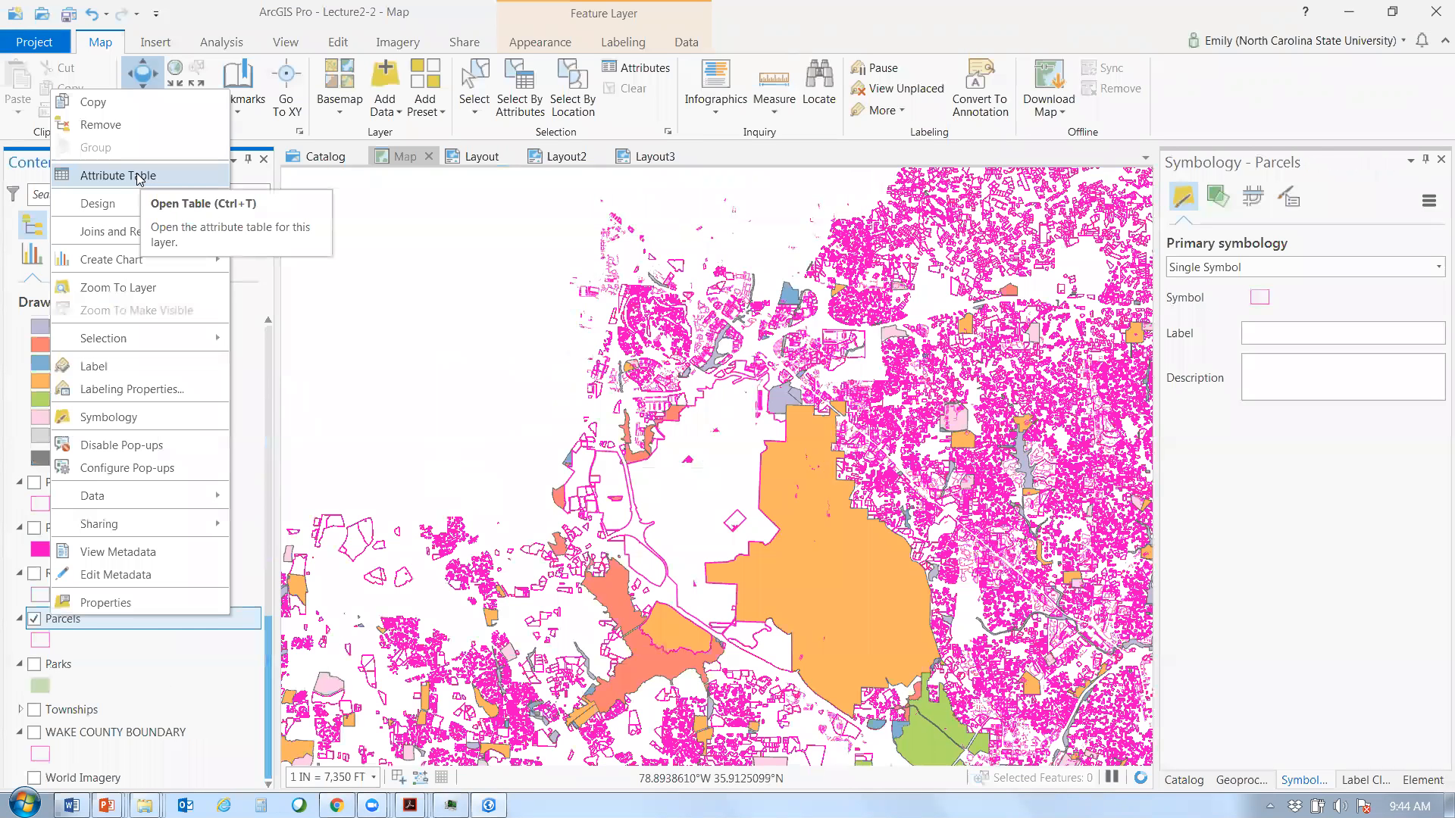
pyautogui.click(138, 179)
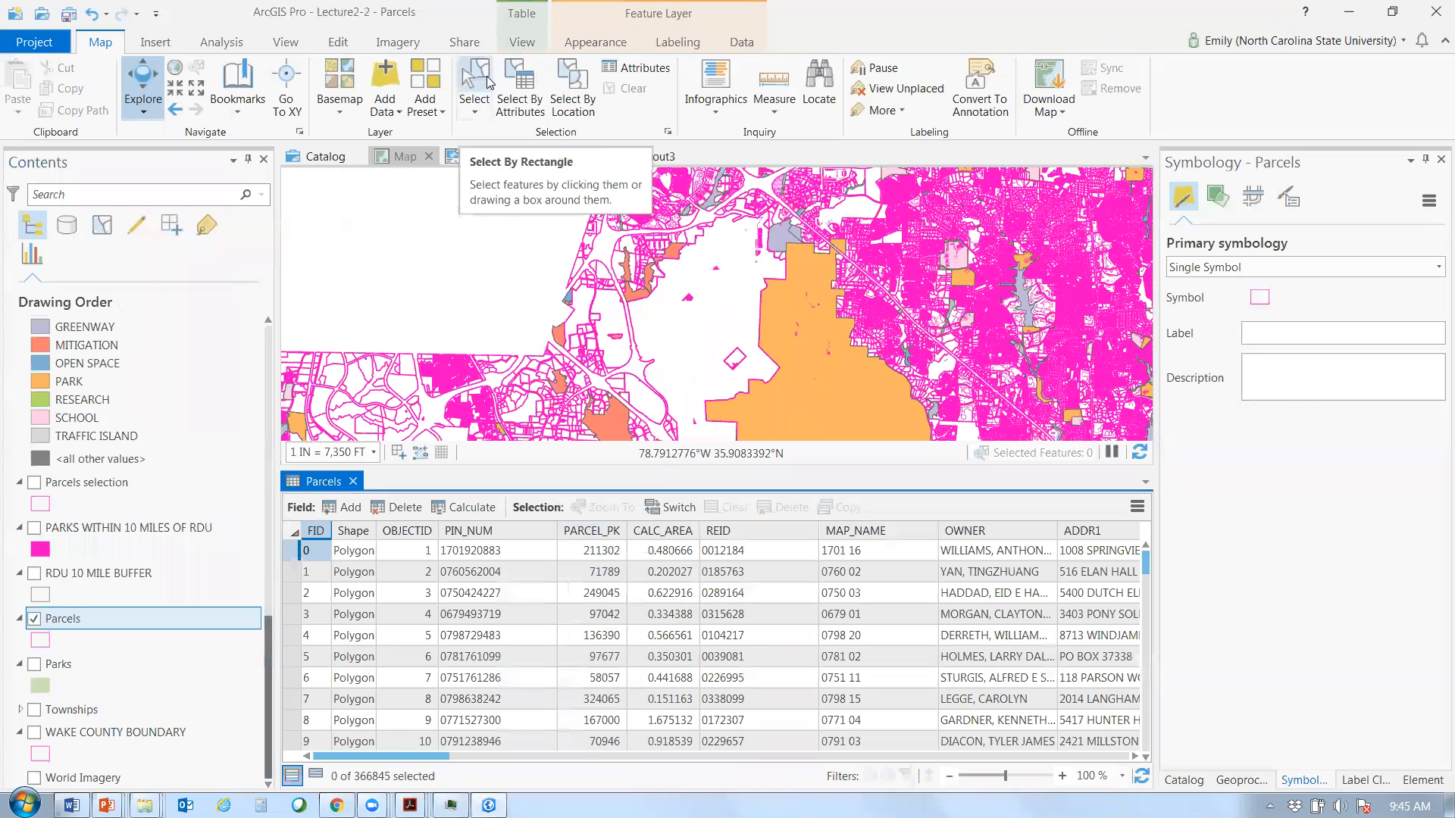
# - Select the large RDU airport parcel on the map with the Rectangle selection tool and show only the selected record
pyautogui.click(489, 107)
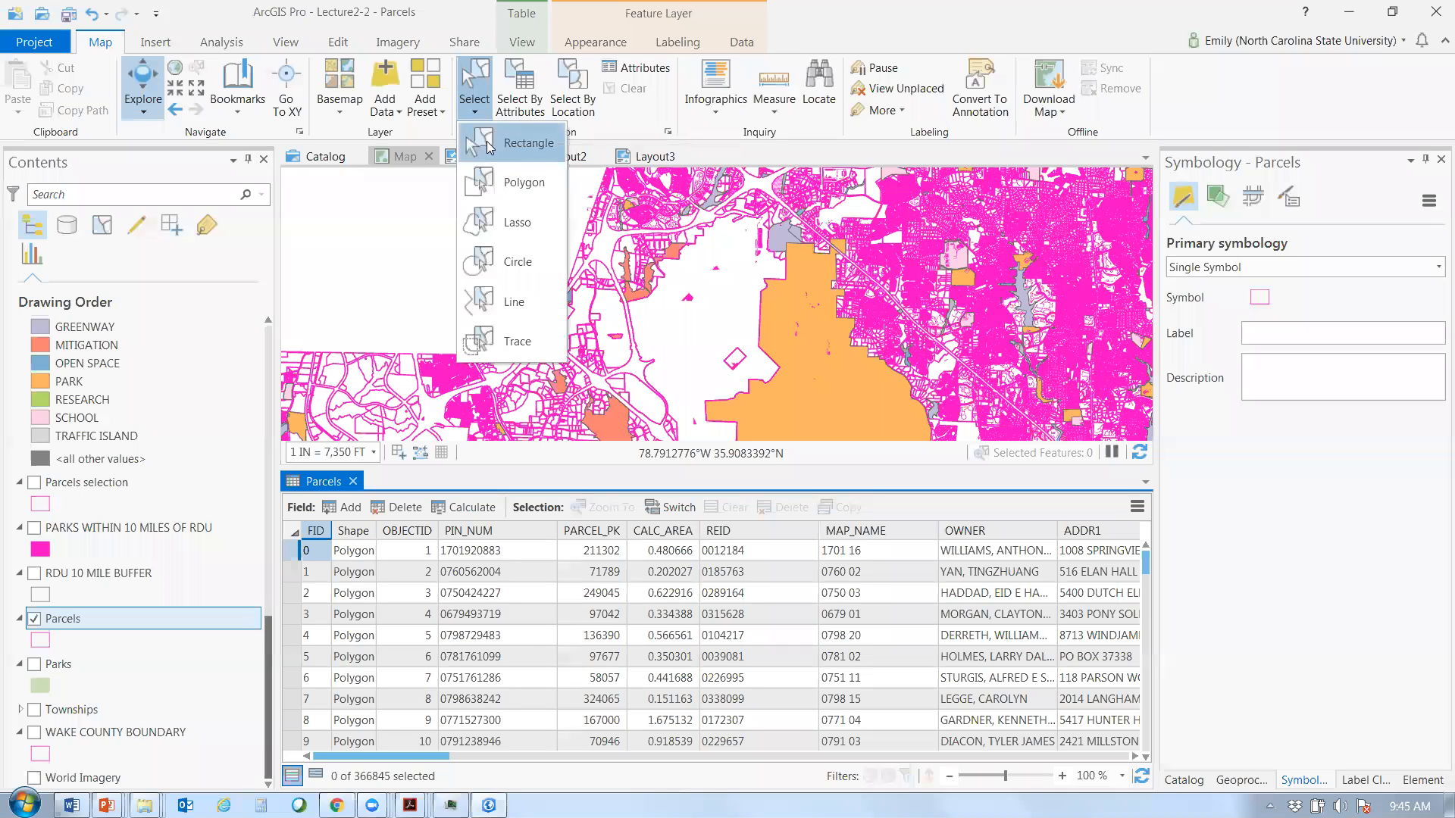
pyautogui.click(488, 147)
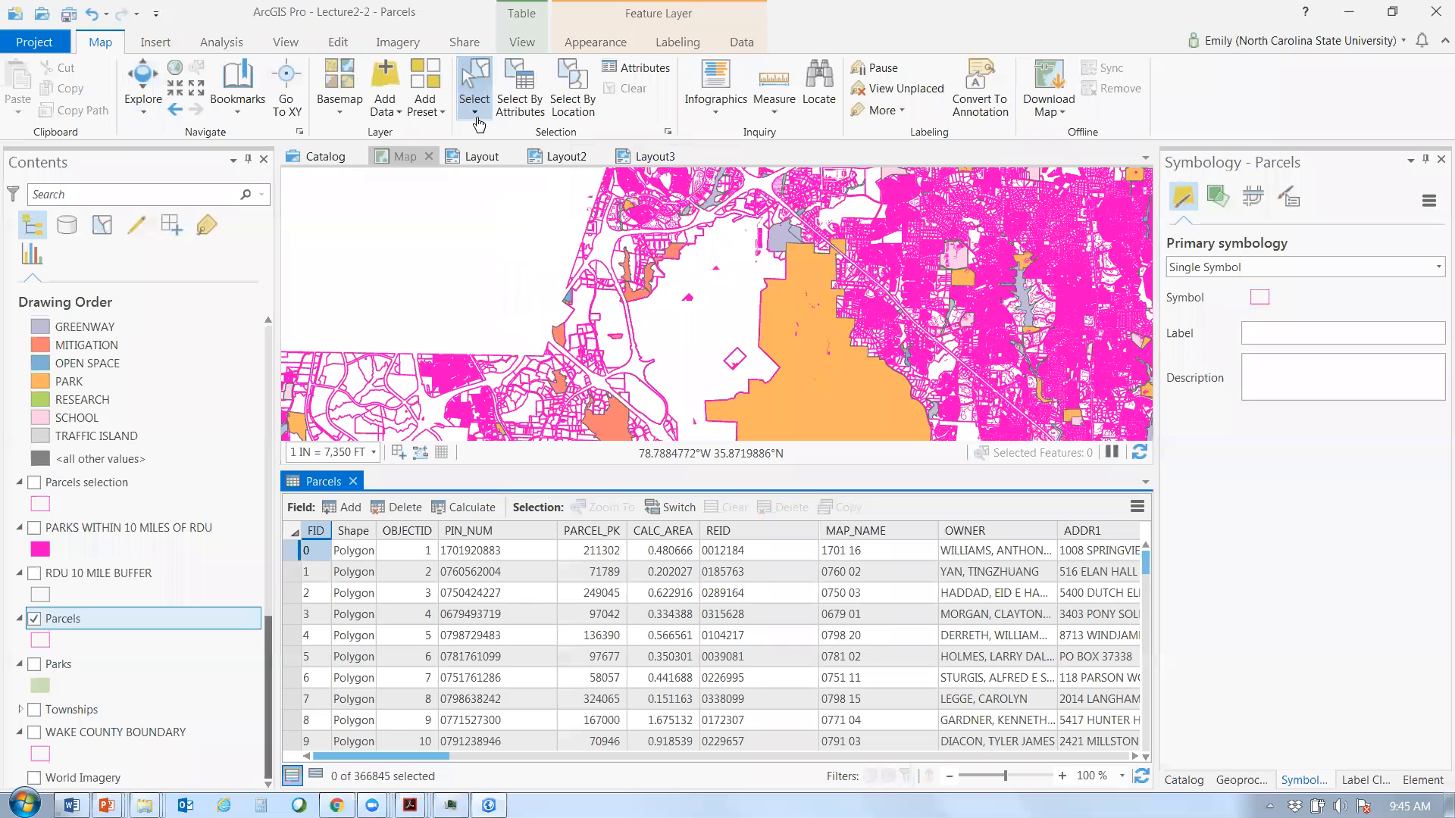
pyautogui.click(726, 332)
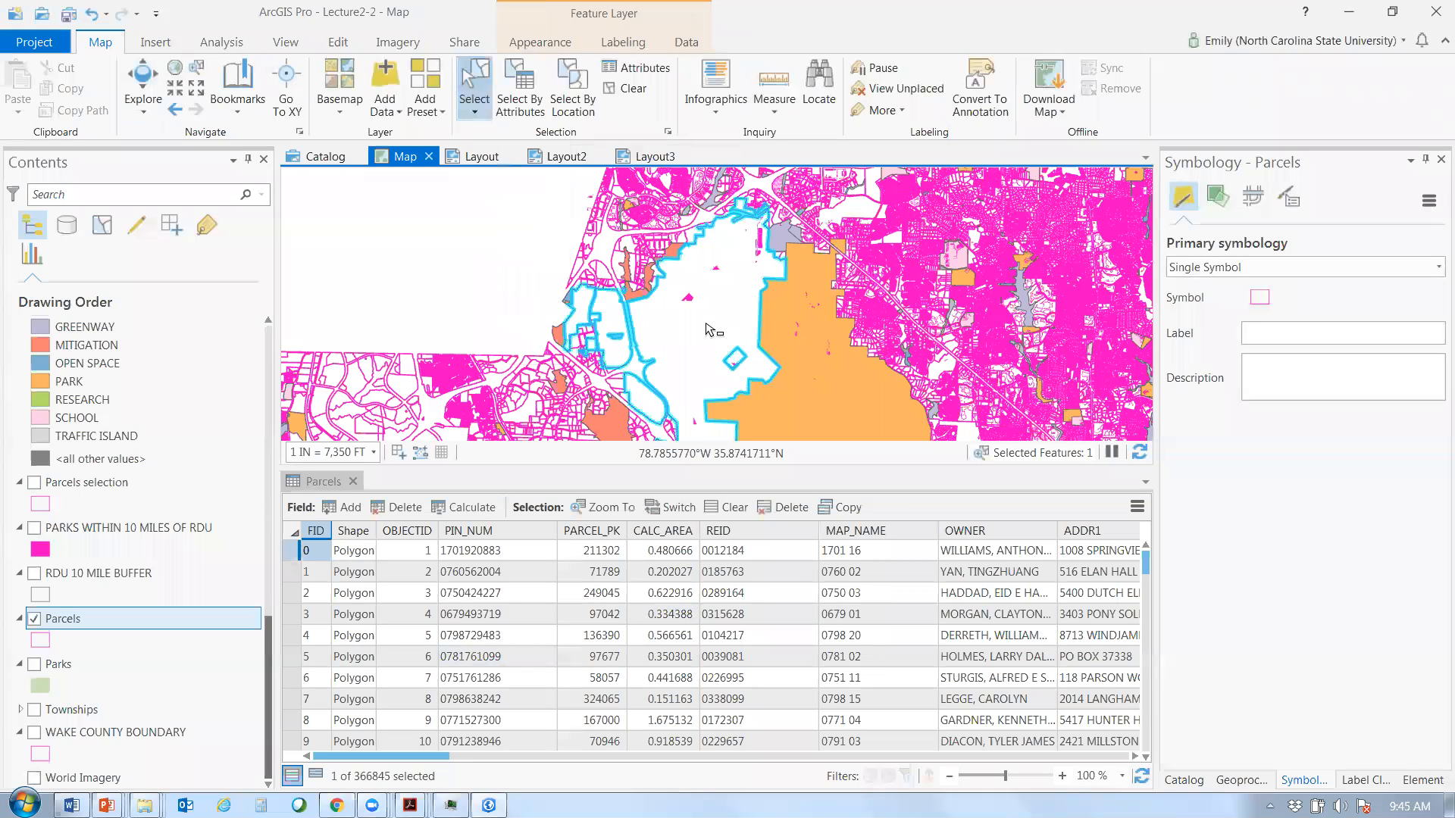
pyautogui.click(320, 780)
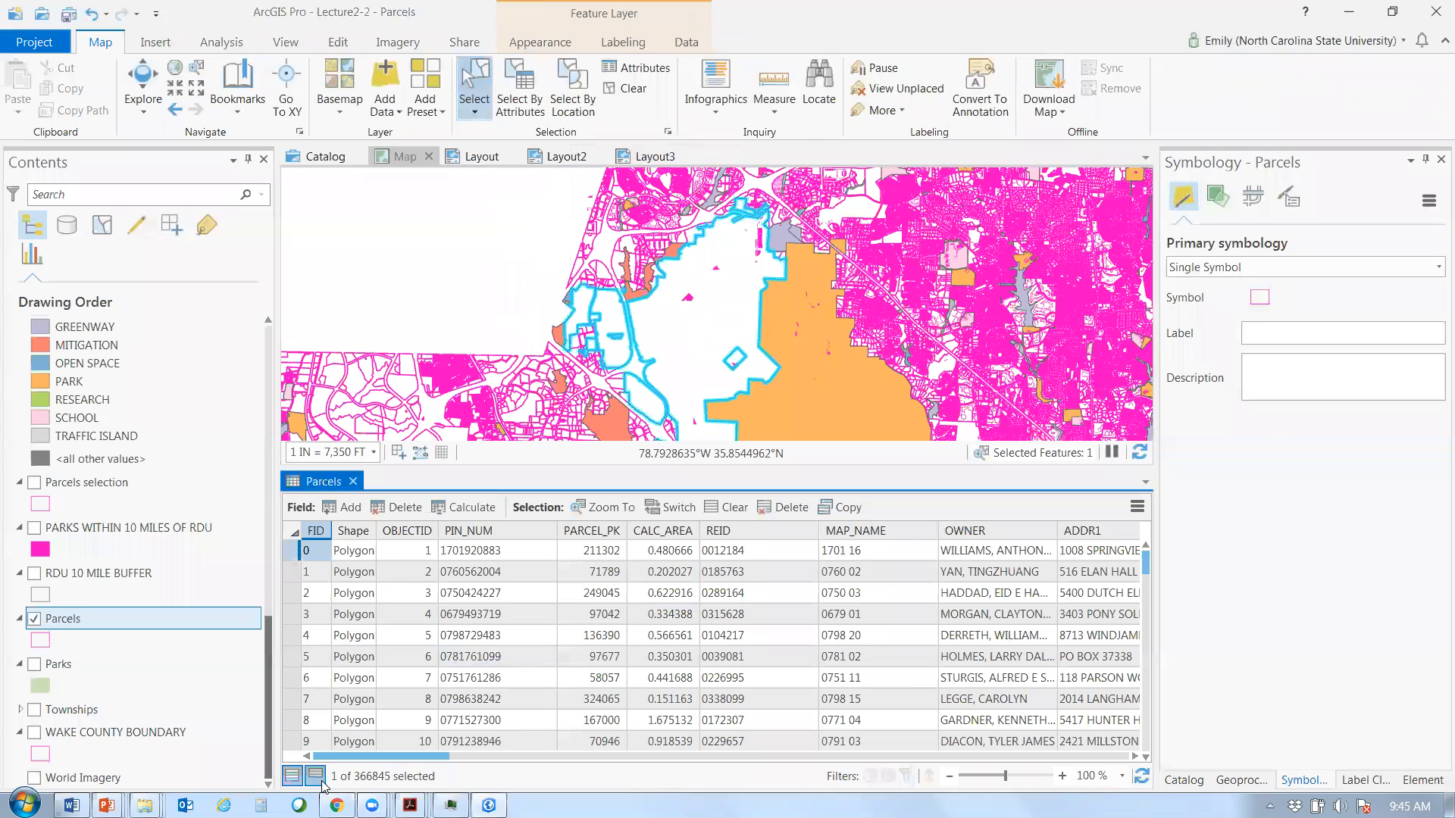
pyautogui.click(316, 776)
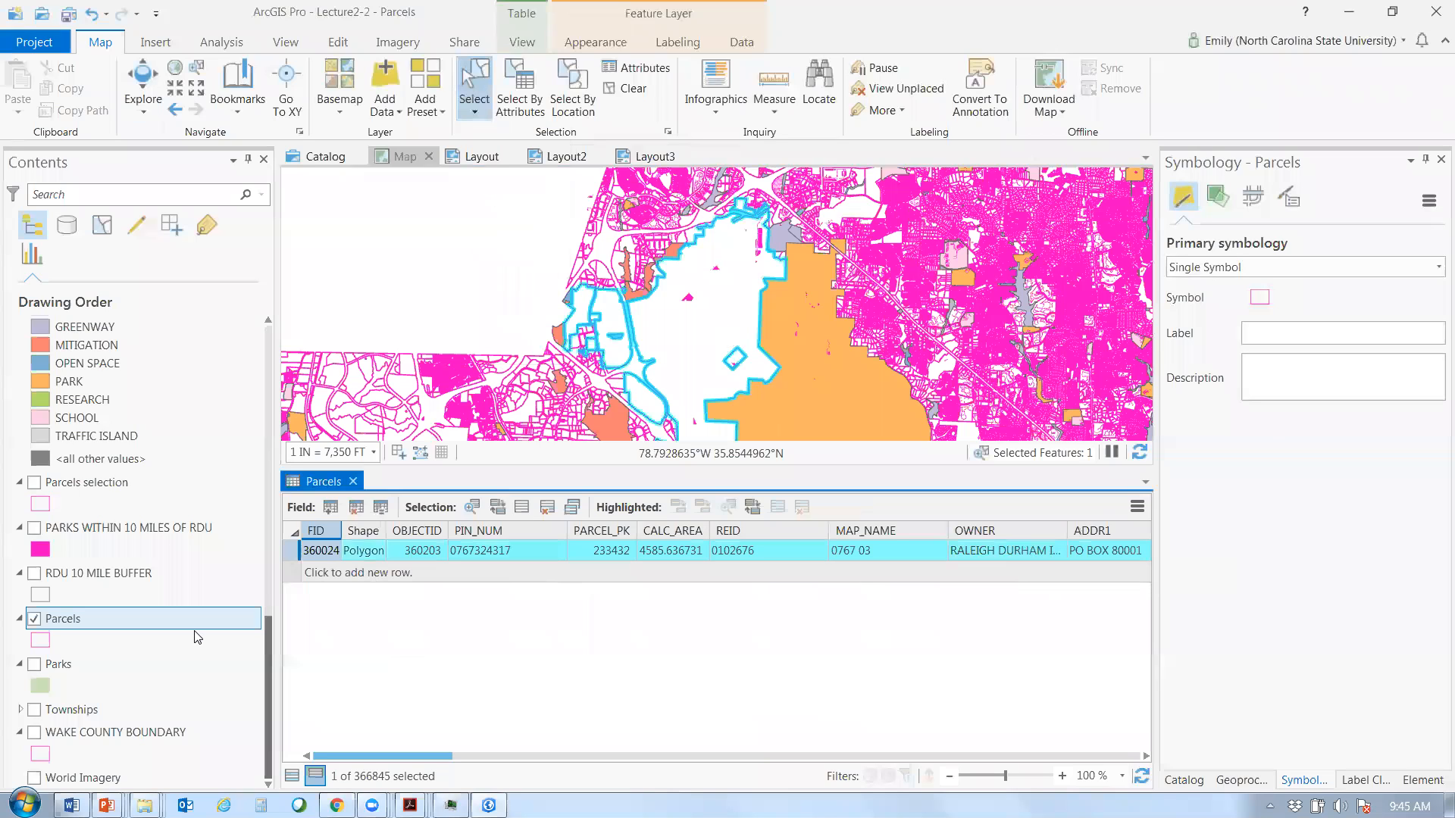
# - Start exporting the selected parcel with Copy Features and browse to Lecture2-2.gdb as the output geodatabase
pyautogui.rightClick(140, 621)
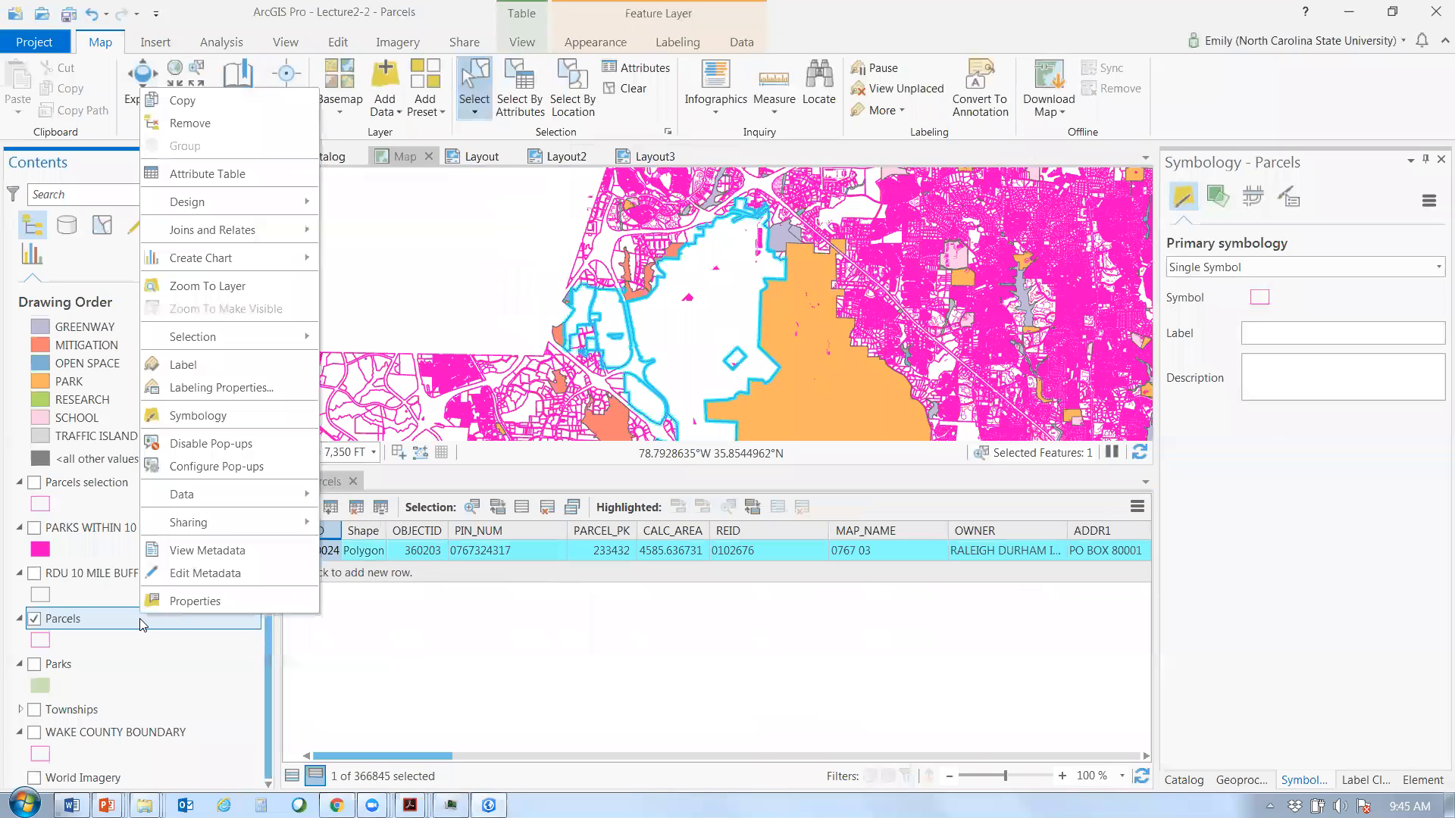
pyautogui.click(227, 494)
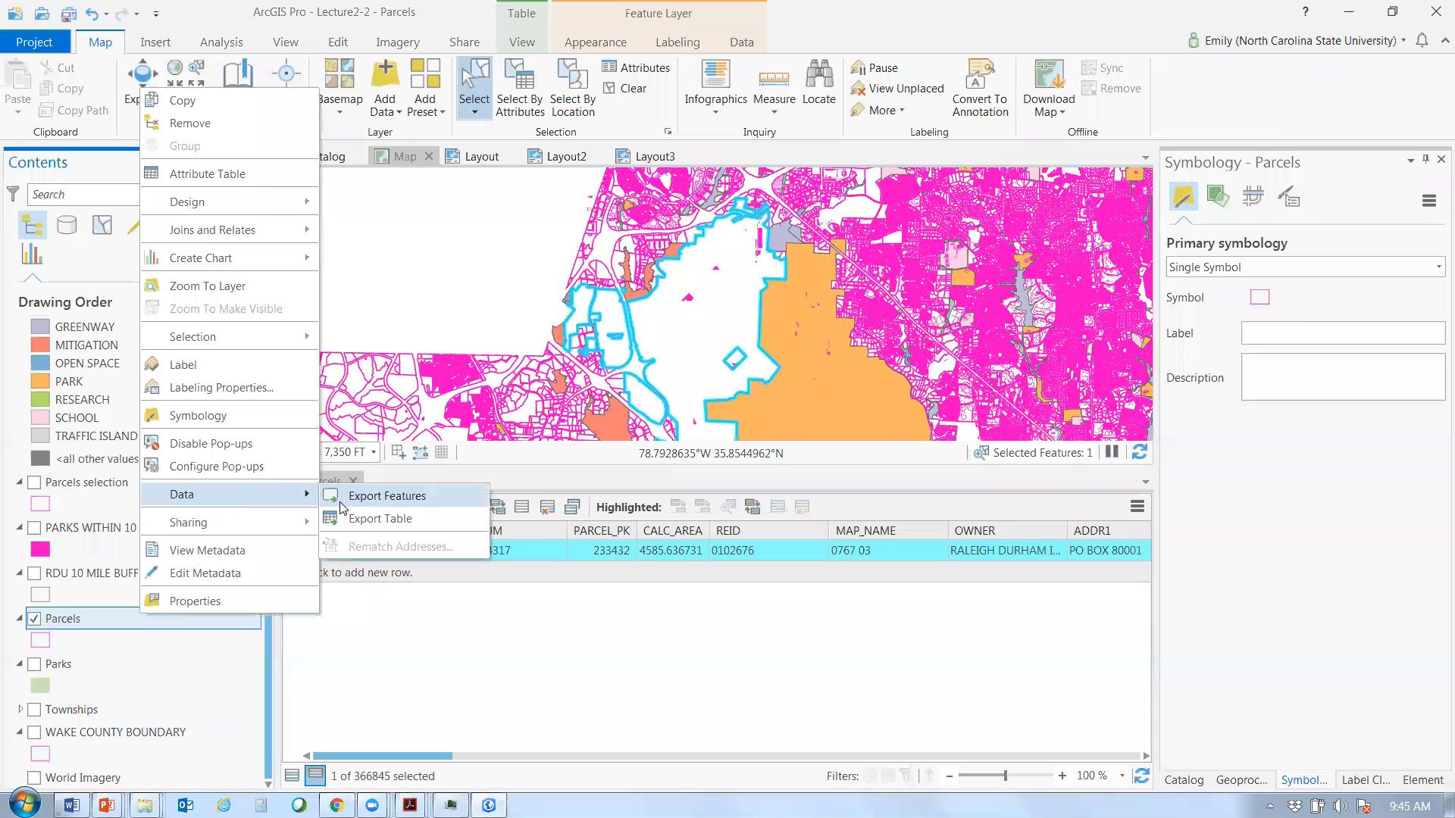
pyautogui.click(341, 497)
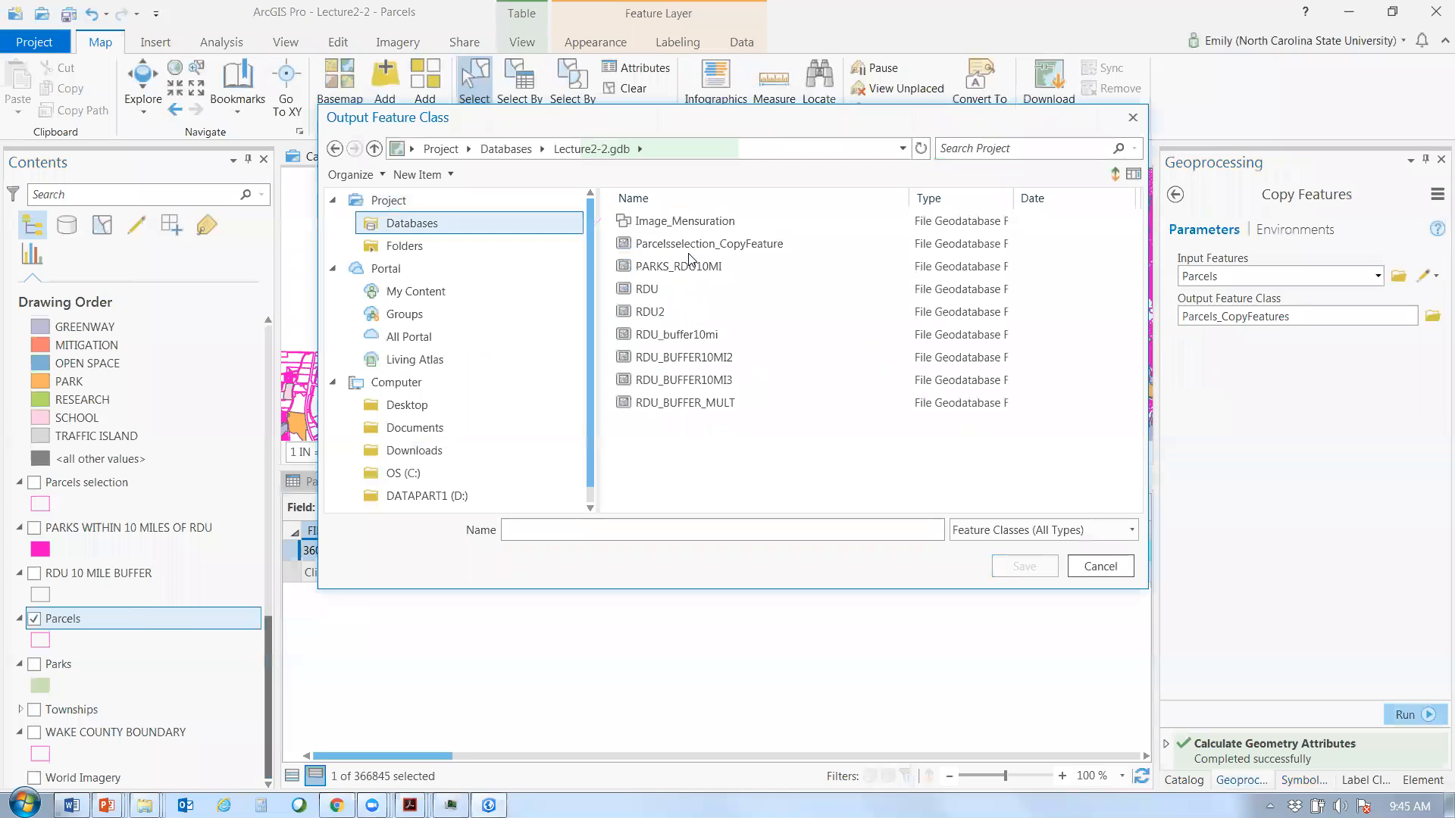
pyautogui.click(422, 229)
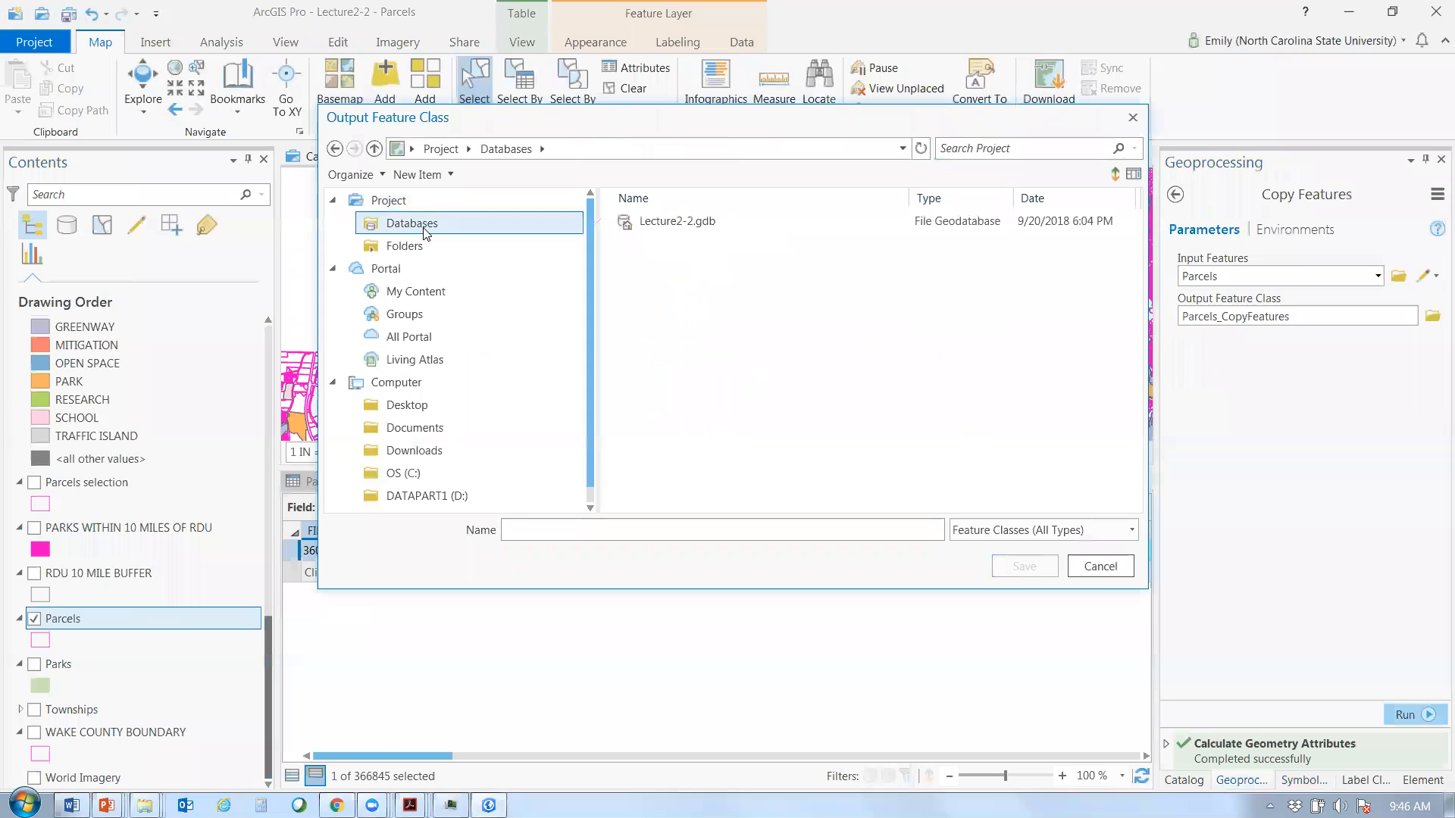
pyautogui.click(680, 222)
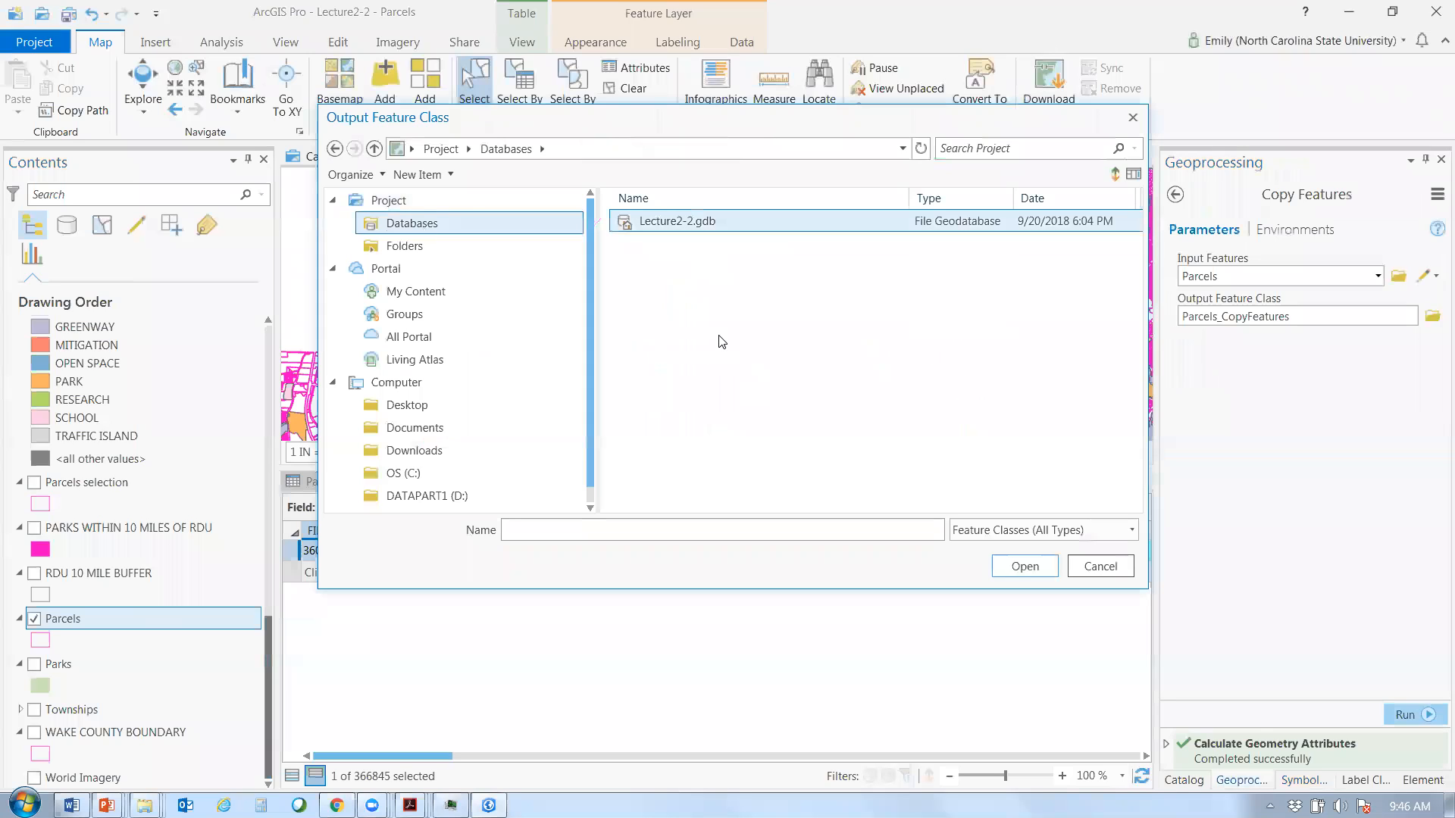
pyautogui.press('Return')
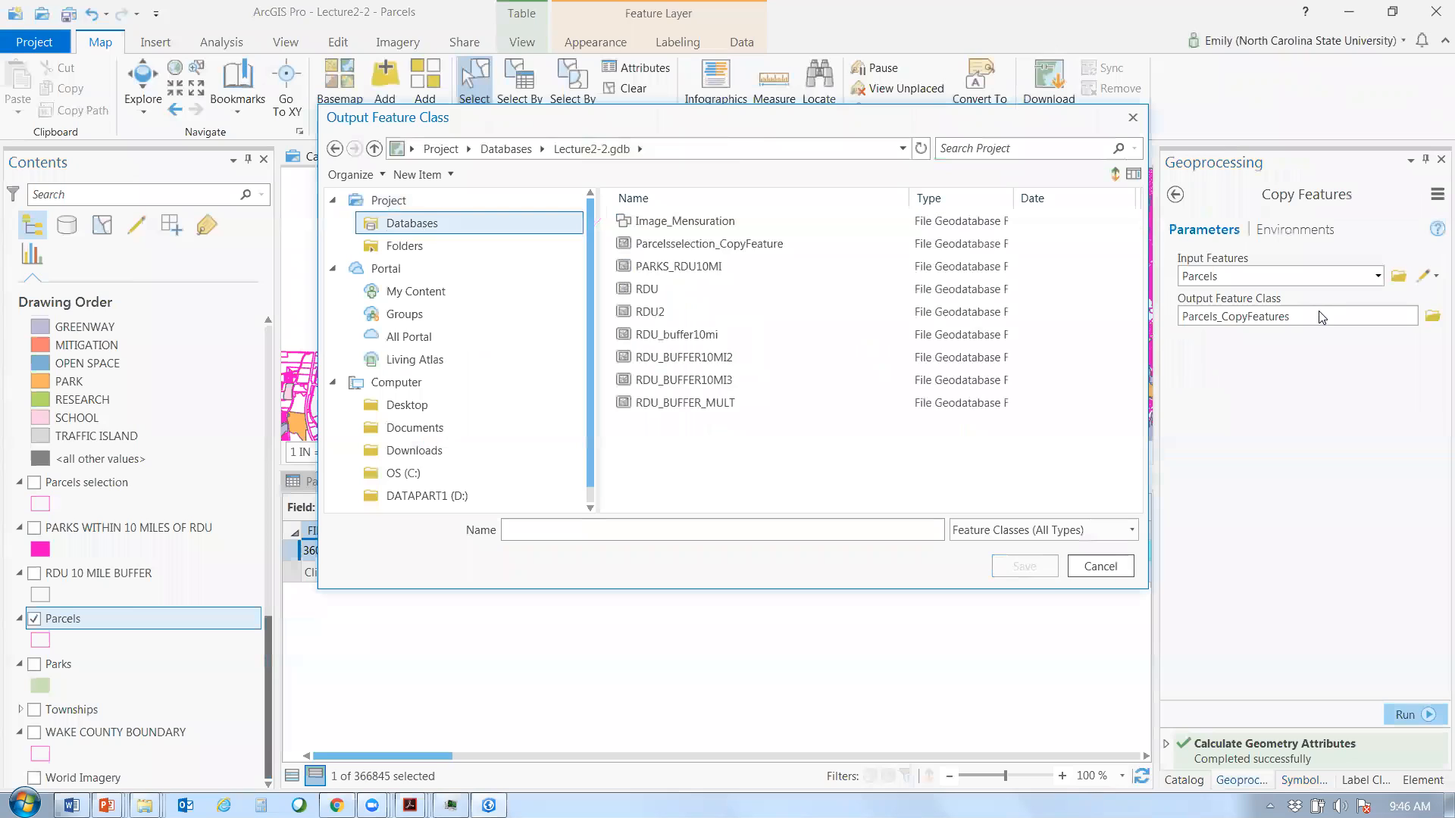
# - Name the output feature class RDU_STUDYAREA2 and accept it as the Copy Features output
pyautogui.click(714, 531)
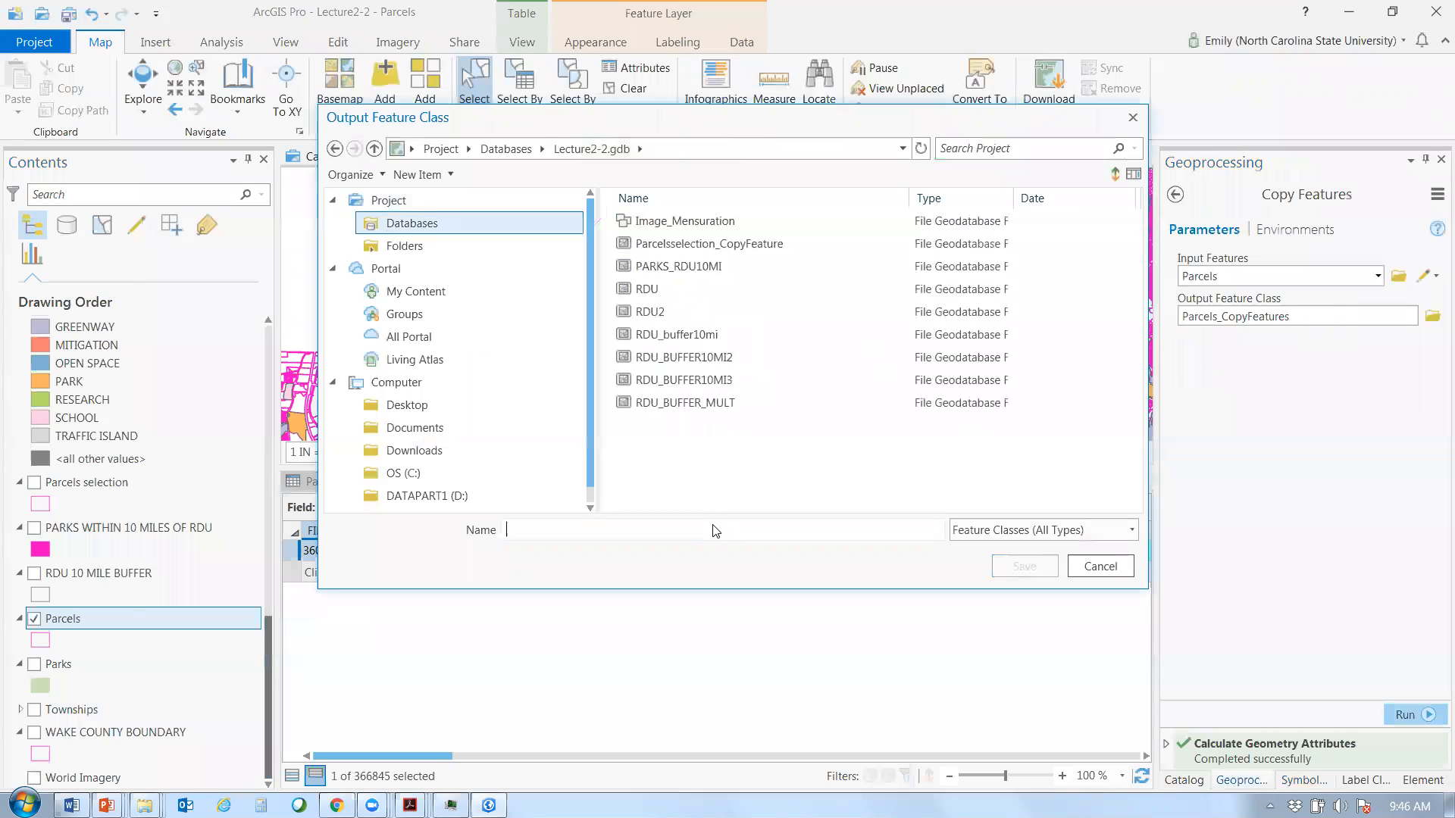
pyautogui.write('rdu')
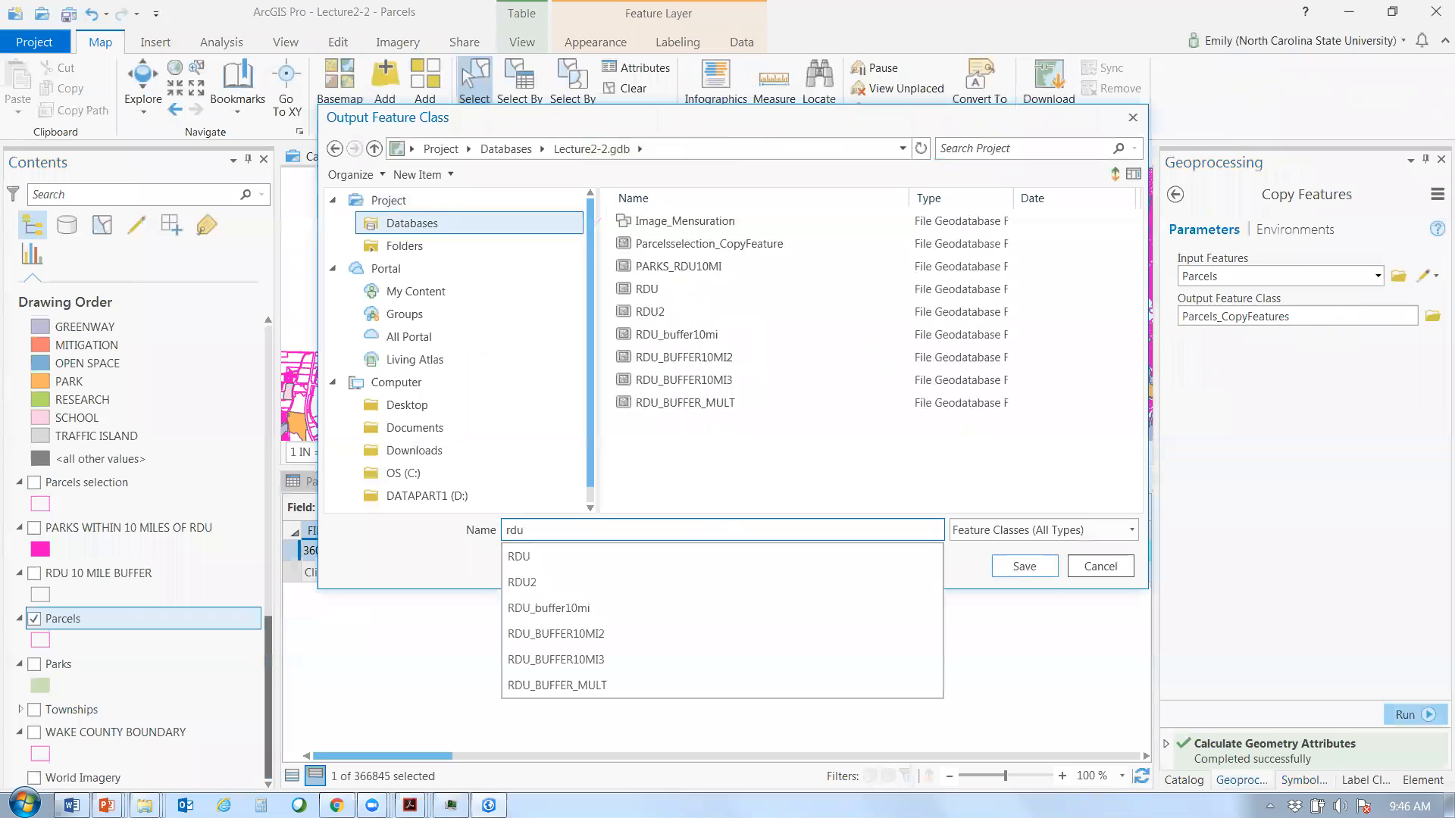
pyautogui.press('BackSpace')
pyautogui.press('BackSpace')
pyautogui.press('BackSpace')
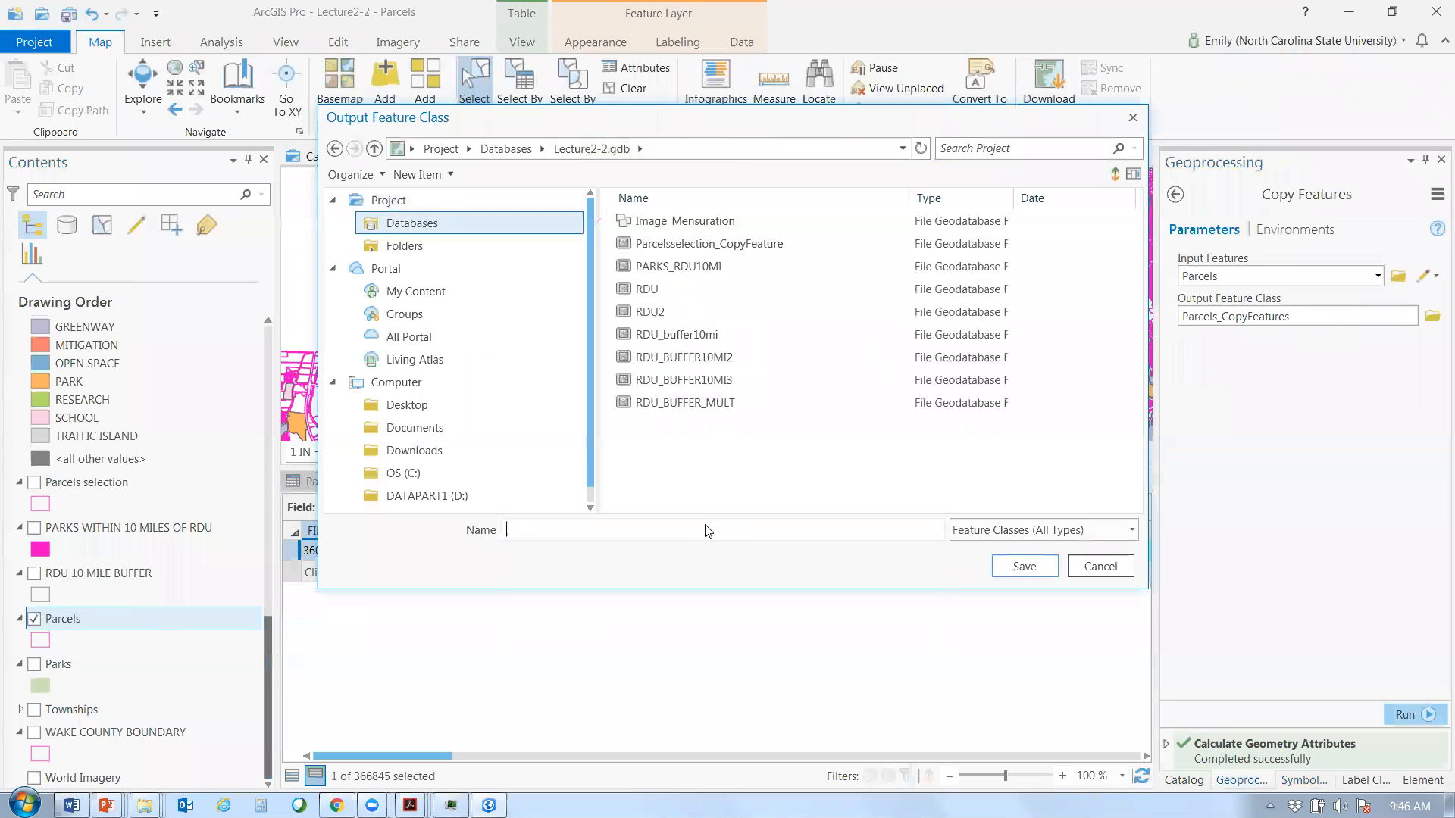
pyautogui.write('RDU_T')
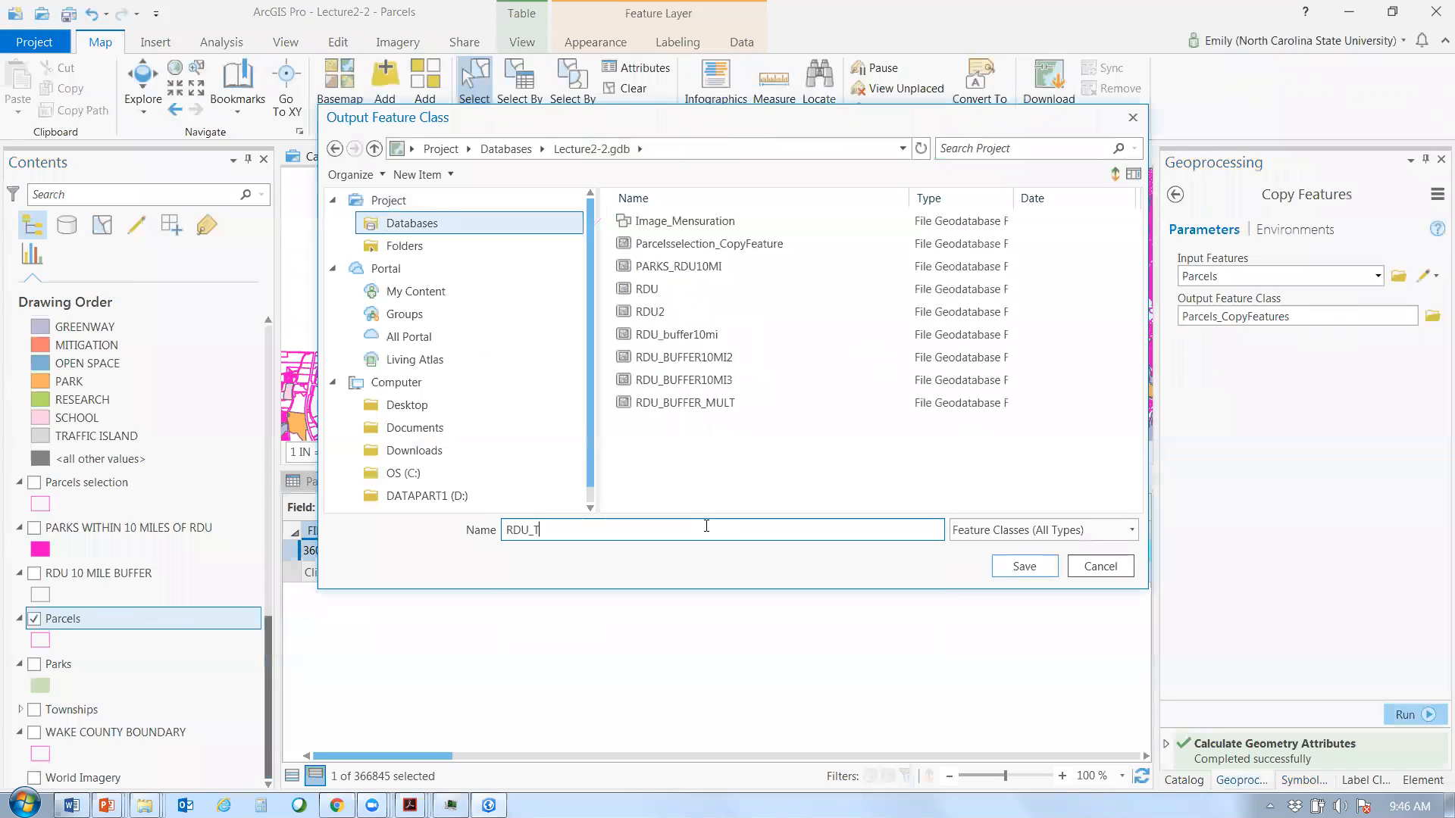
pyautogui.write('TUDYAREA_2')
pyautogui.press('BackSpace')
pyautogui.press('BackSpace')
pyautogui.write('2')
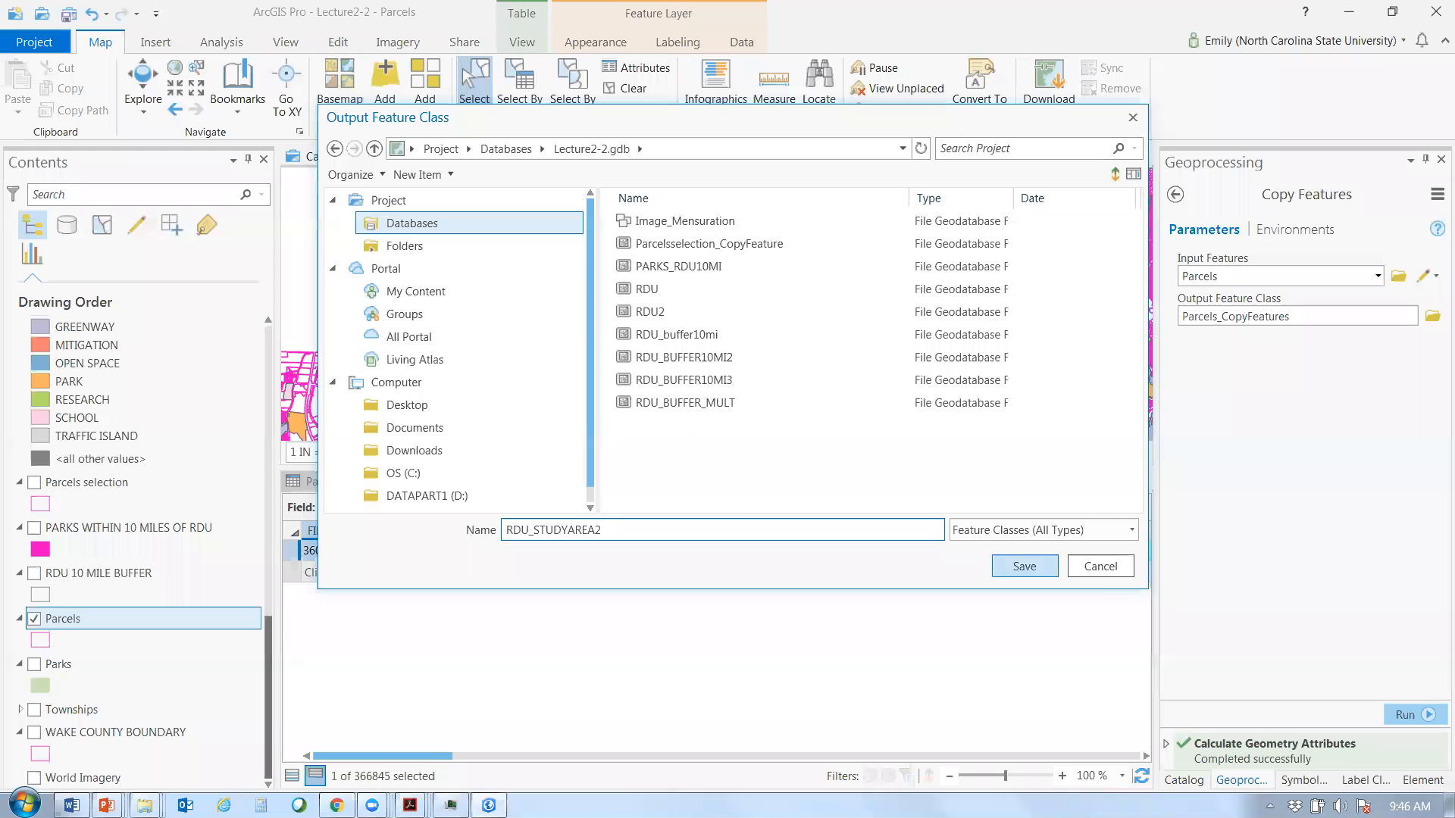
pyautogui.press('Return')
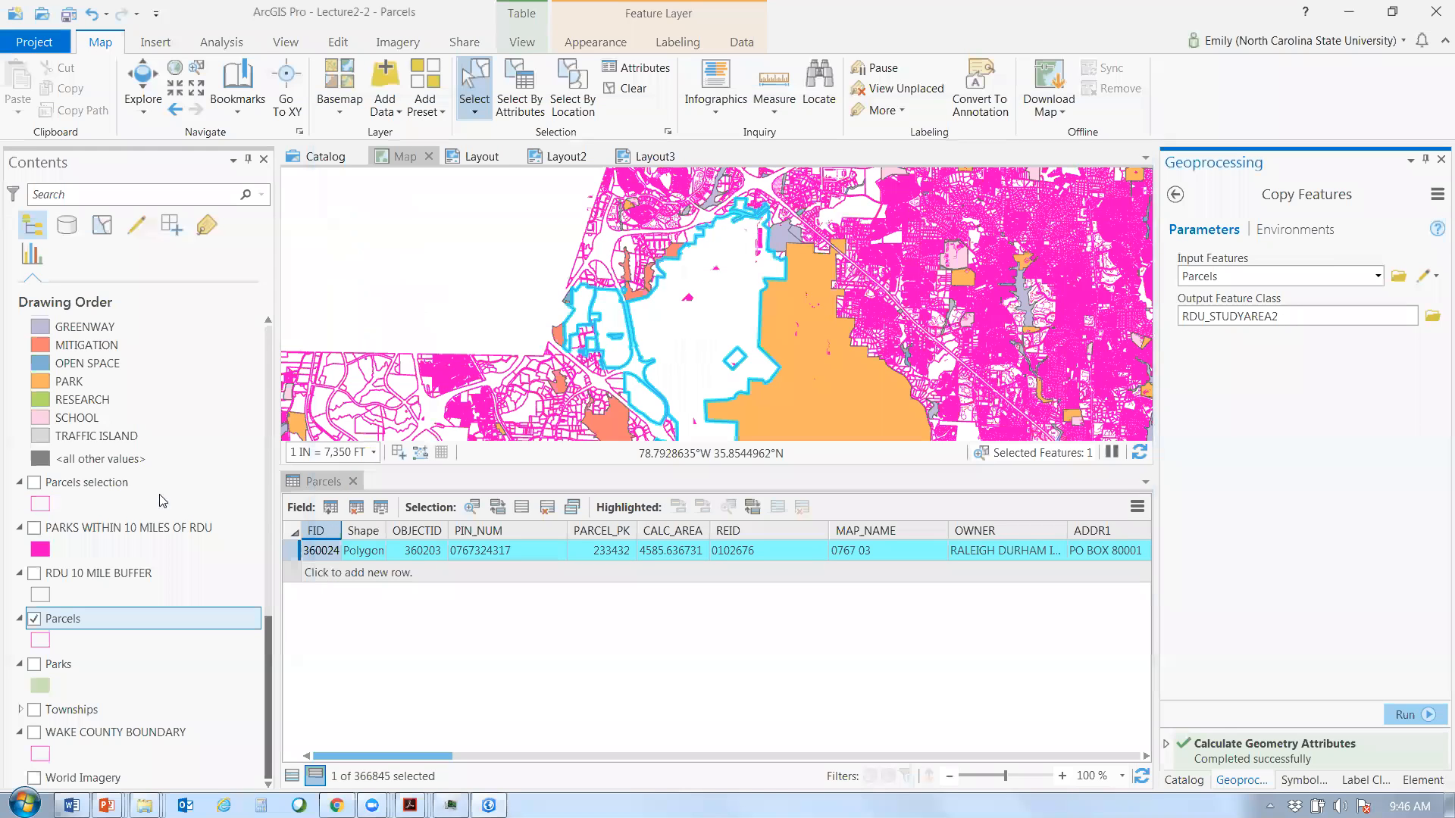
# - Clear the parcel selection and start Select Layer By Attribute on Parcels with all table records shown
pyautogui.click(621, 92)
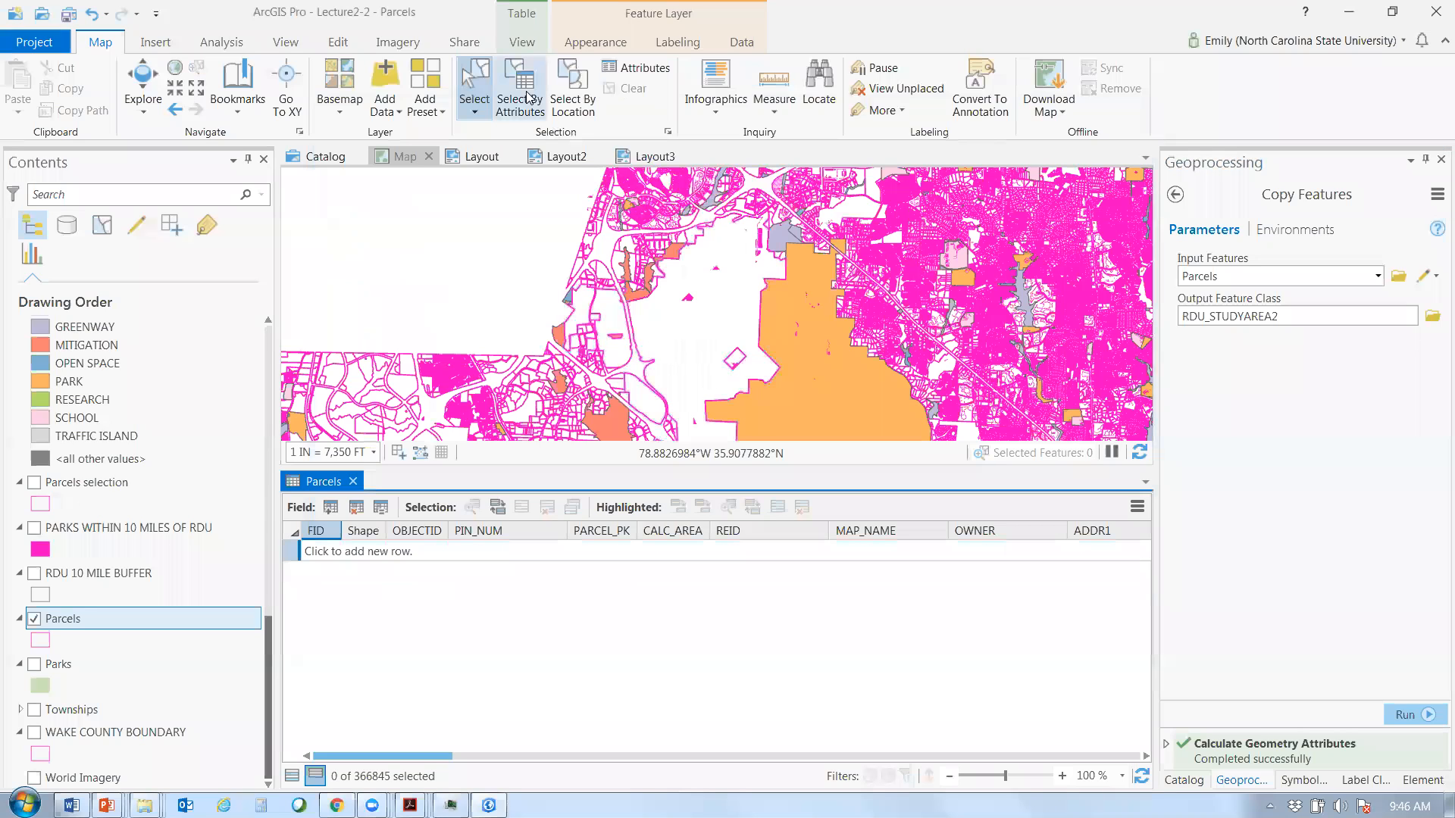
pyautogui.click(529, 96)
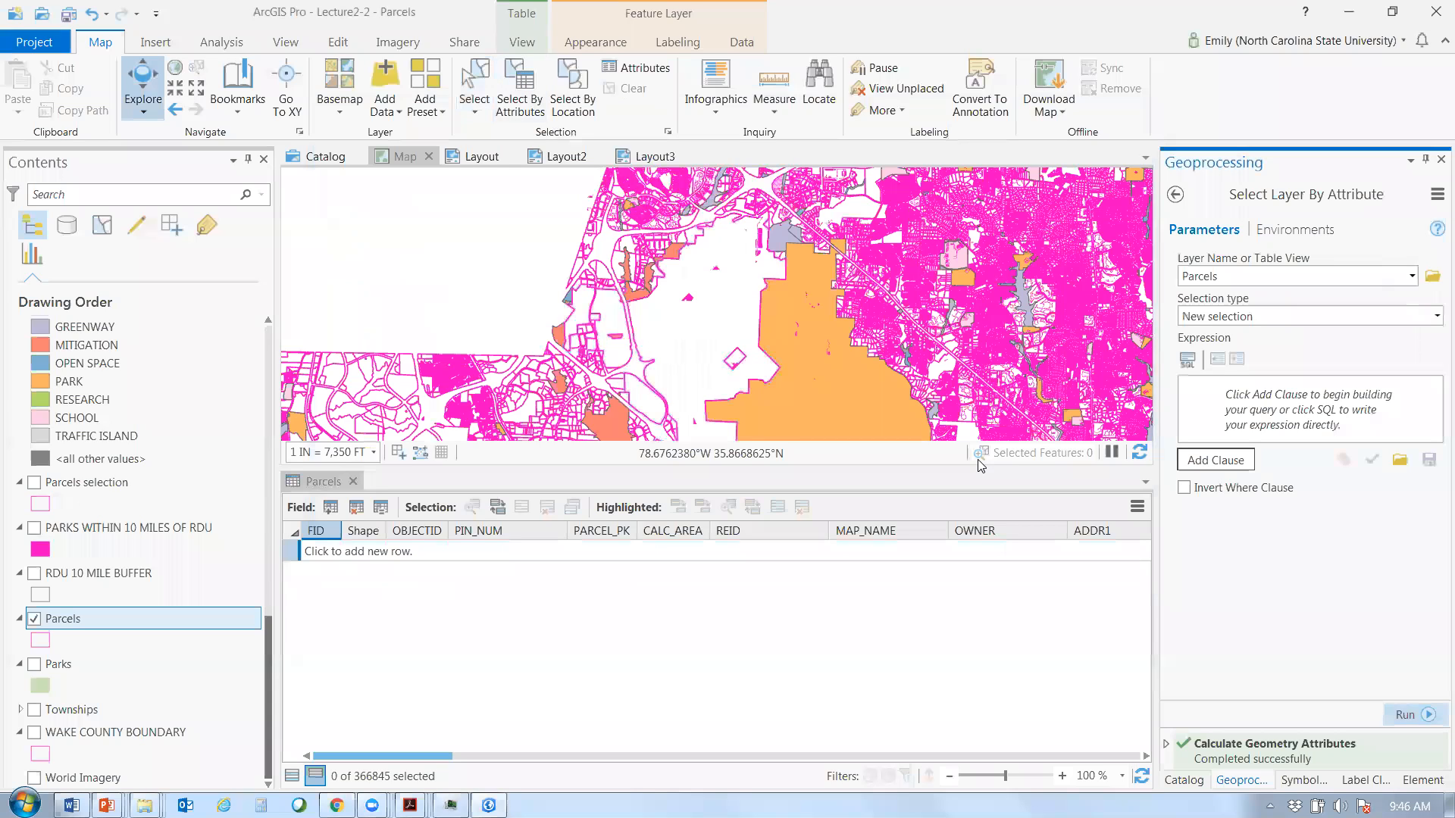
pyautogui.click(293, 775)
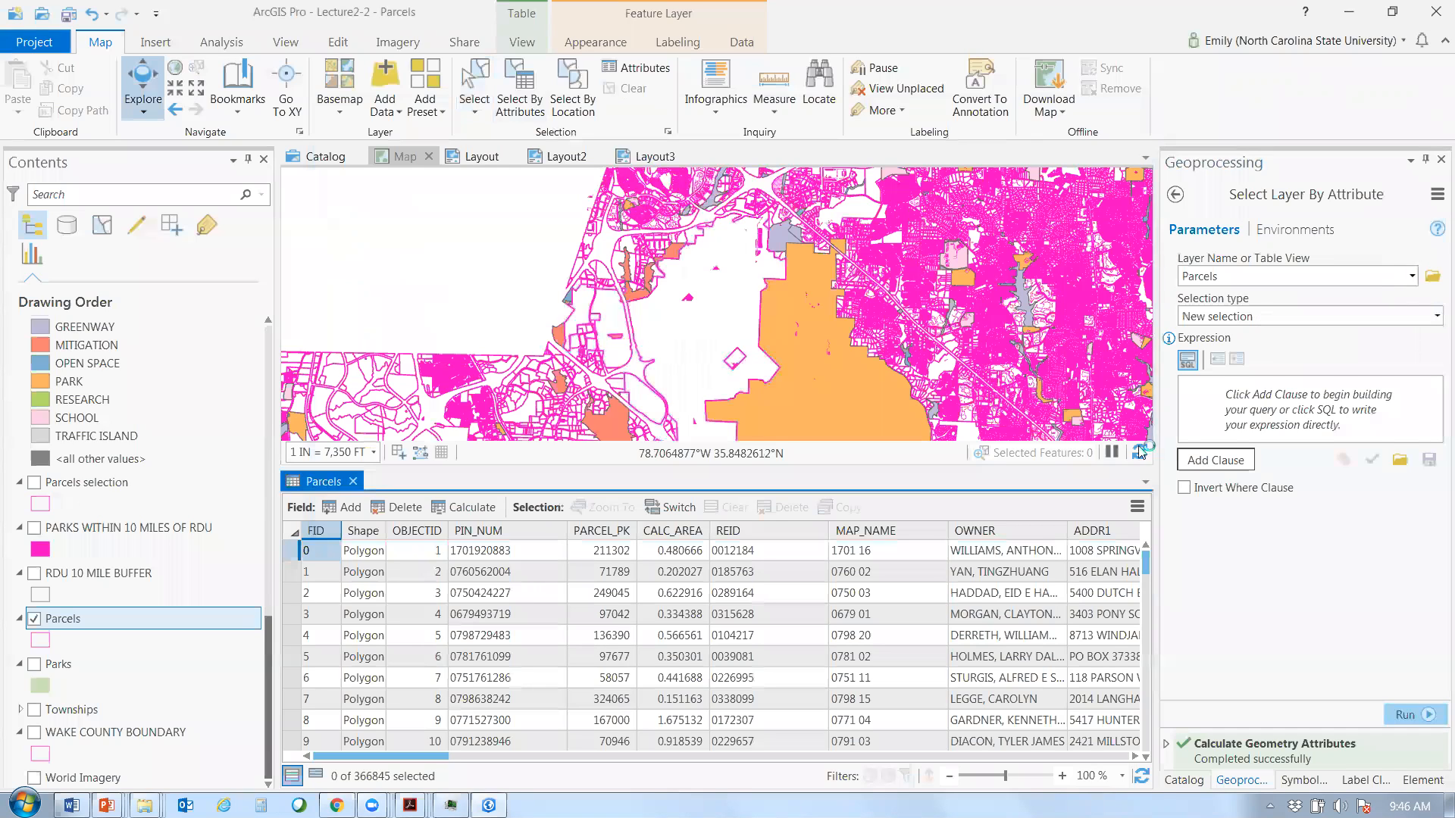
# - Select the parcels whose OWNER is Equal to RALEIGH DURHAM INTERNATIONAL, verifying the query expression
pyautogui.click(1215, 460)
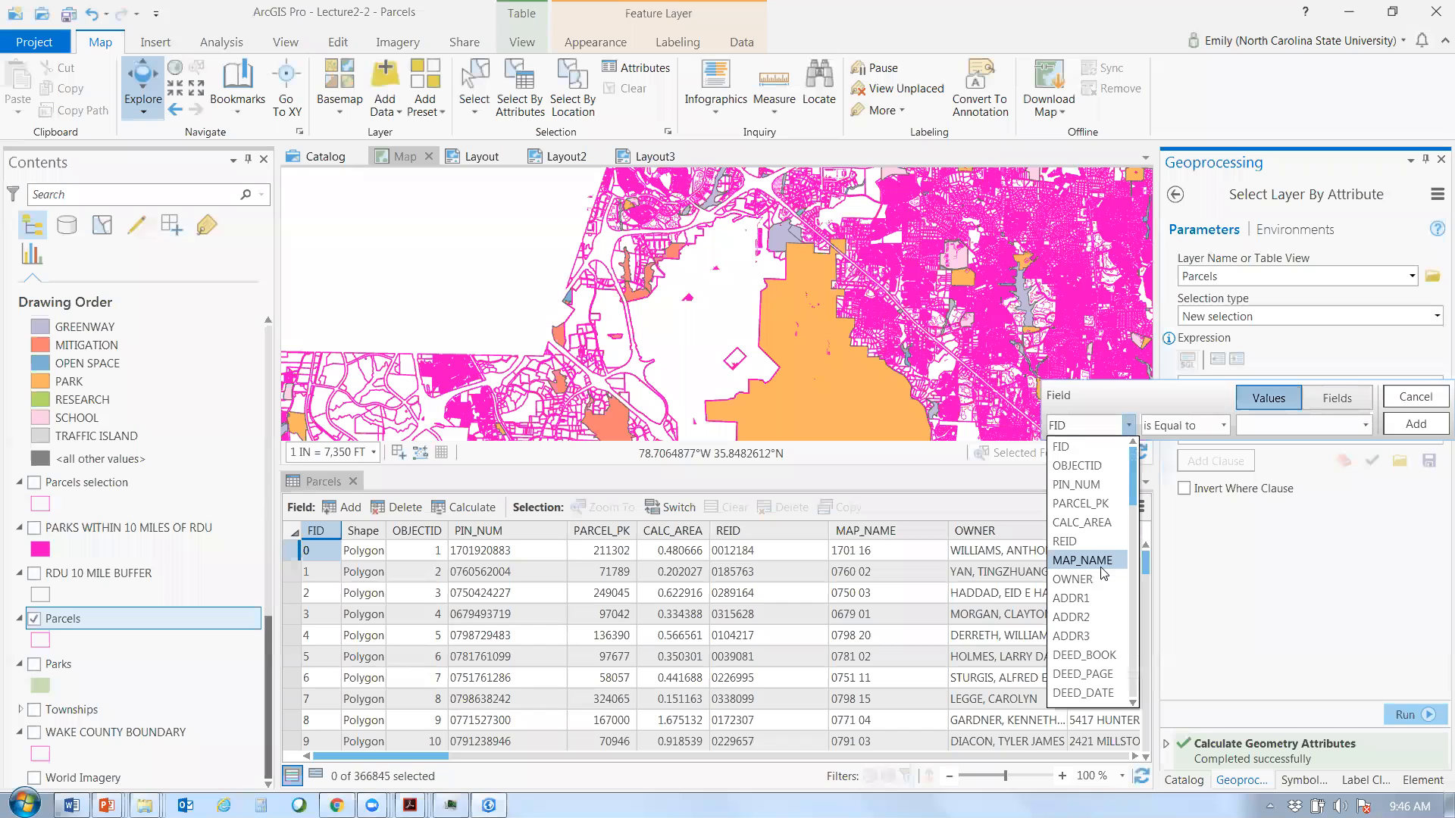
pyautogui.click(1091, 579)
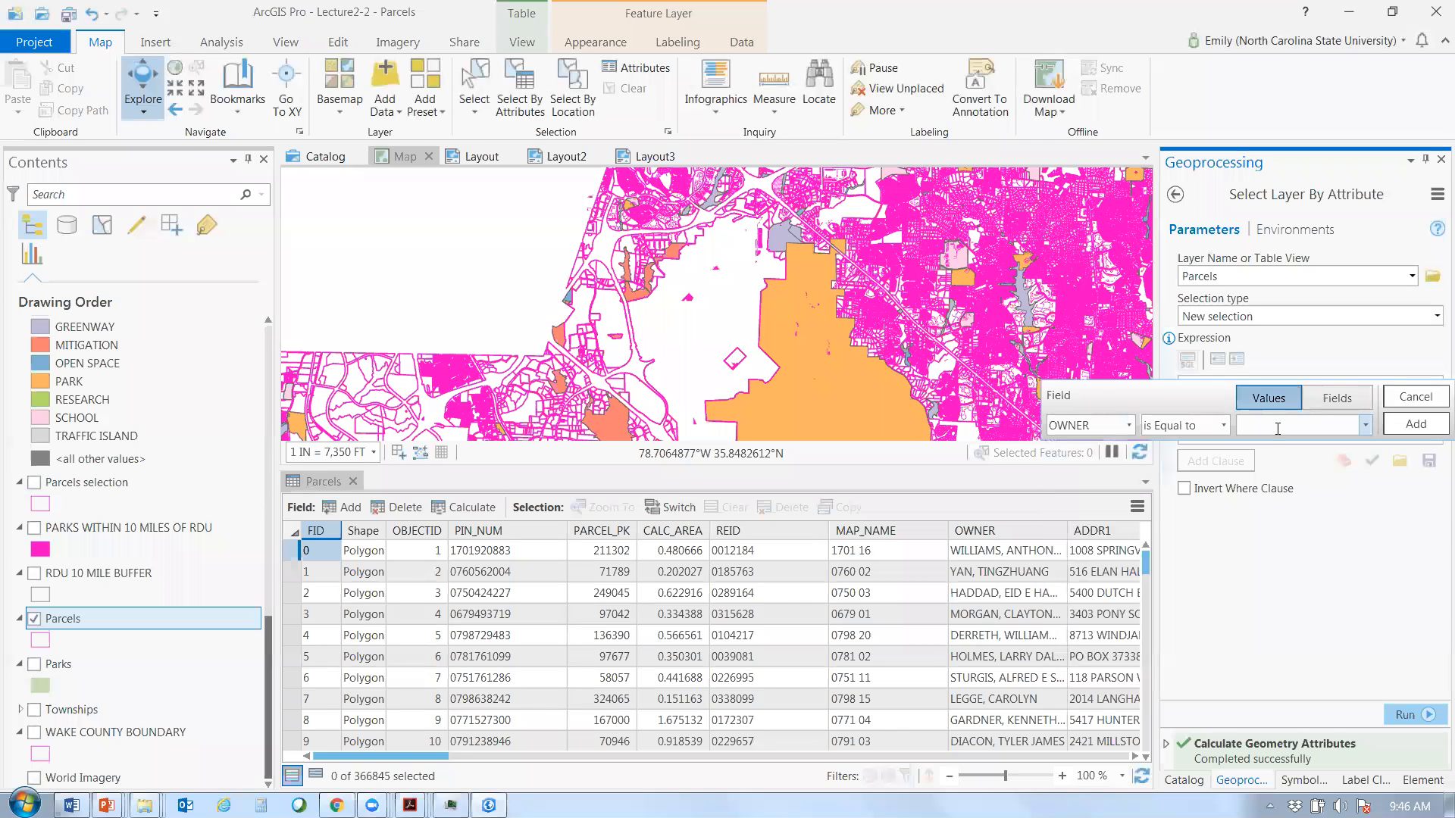
pyautogui.write('RDU IN')
pyautogui.press('BackSpace')
pyautogui.press('BackSpace')
pyautogui.press('BackSpace')
pyautogui.press('BackSpace')
pyautogui.press('BackSpace')
pyautogui.write('A')
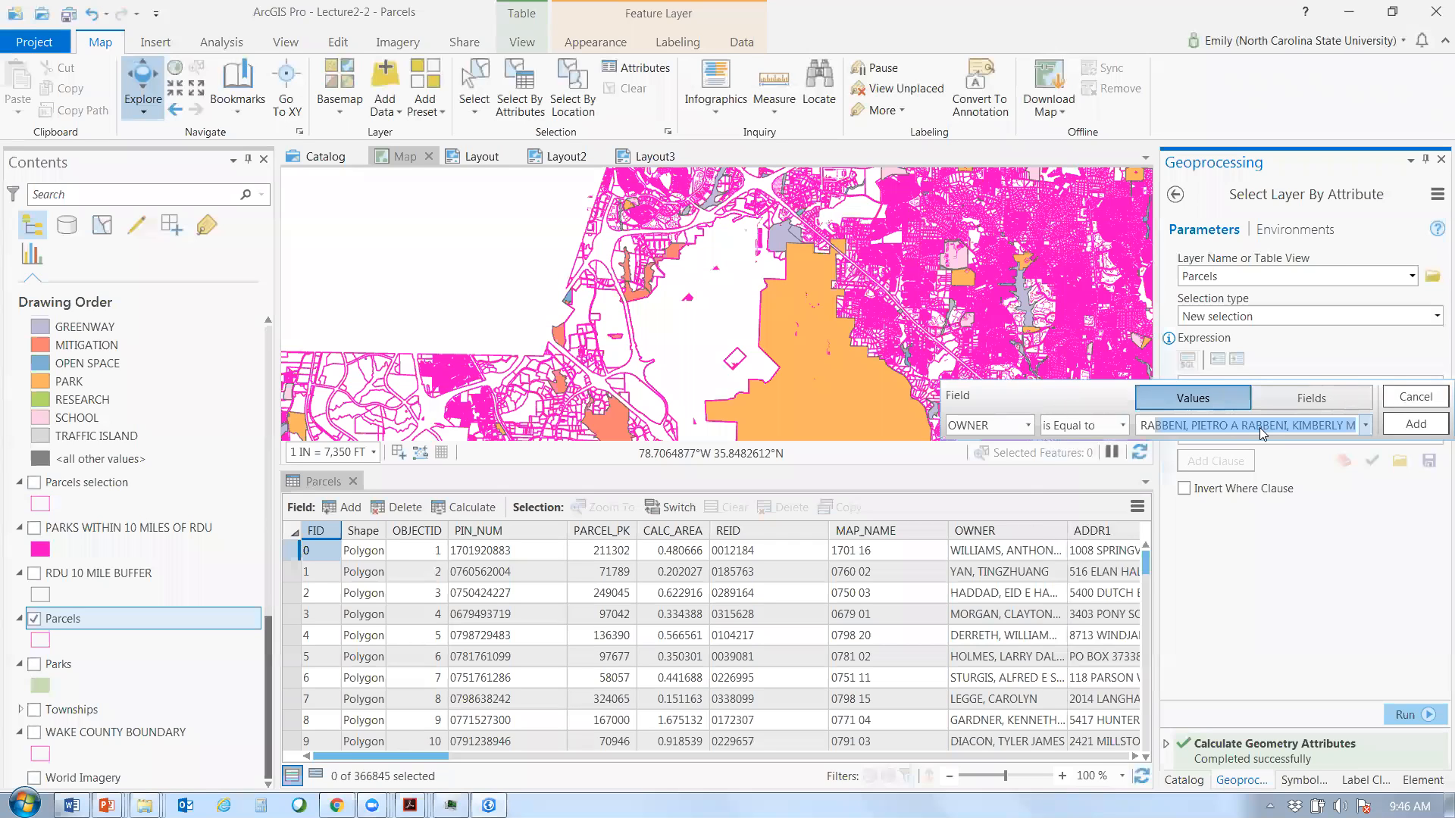
pyautogui.write('LEIGH')
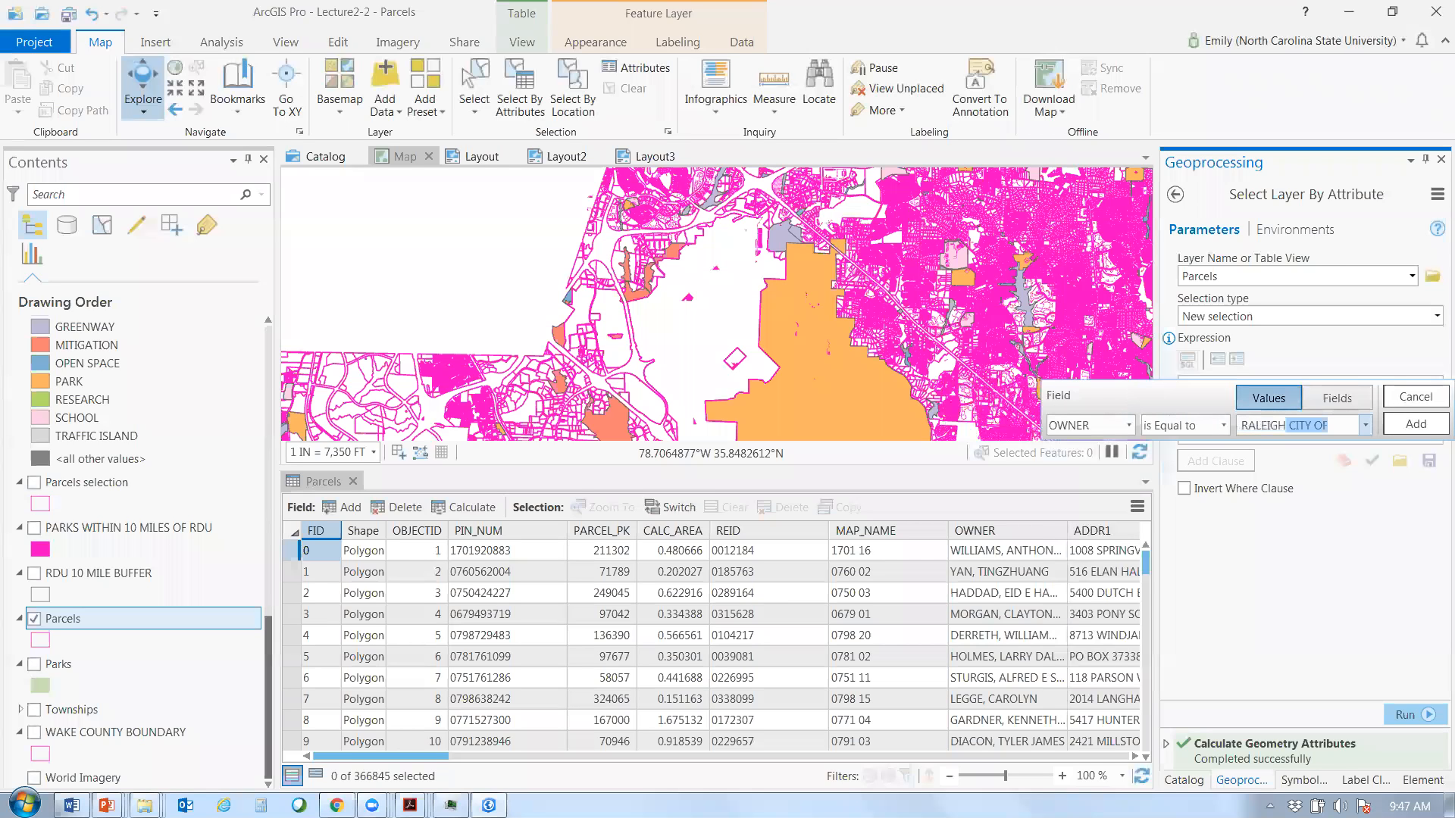
pyautogui.write(' DURHAM INTENARITON')
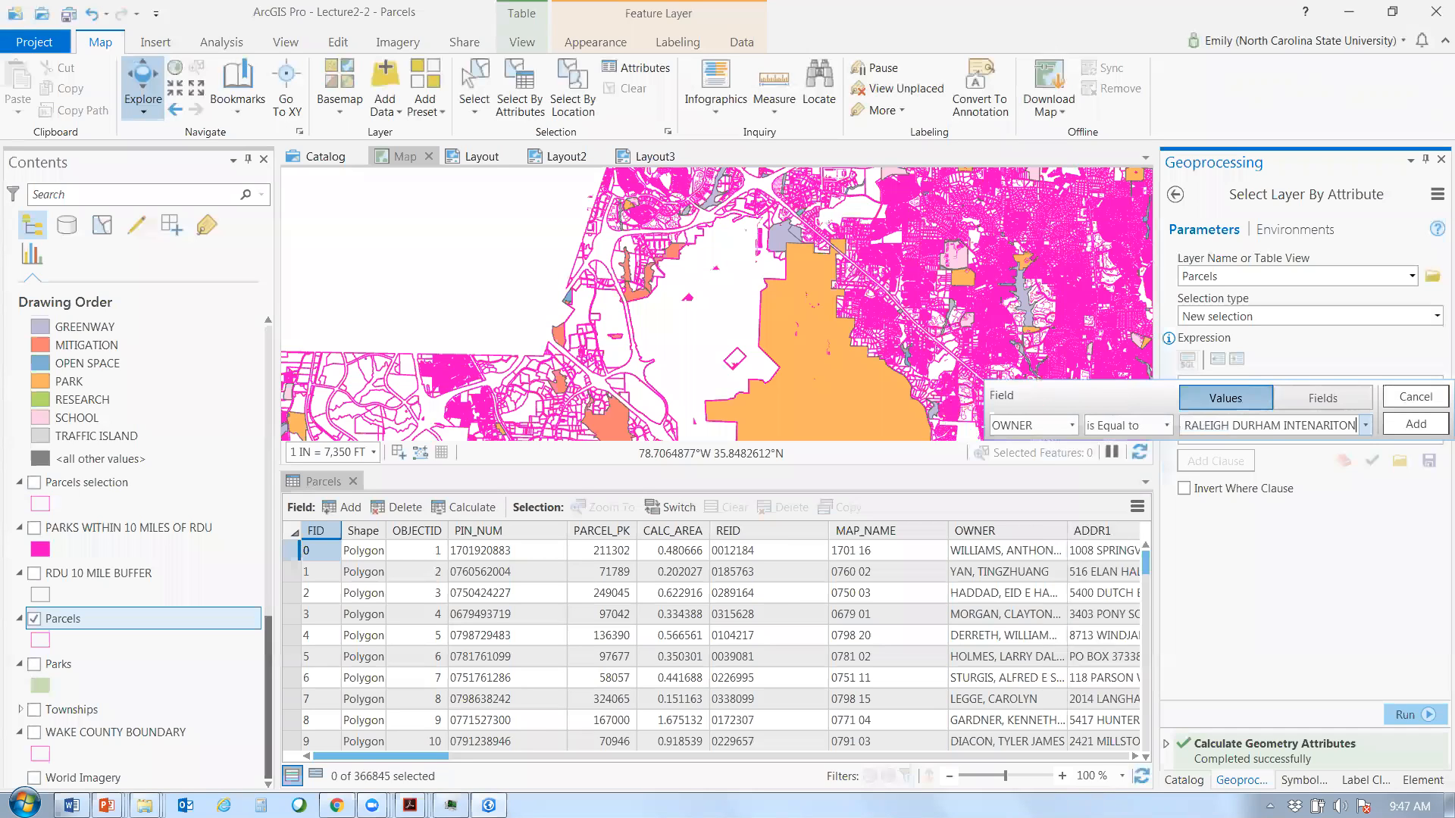
pyautogui.press('BackSpace')
pyautogui.press('BackSpace')
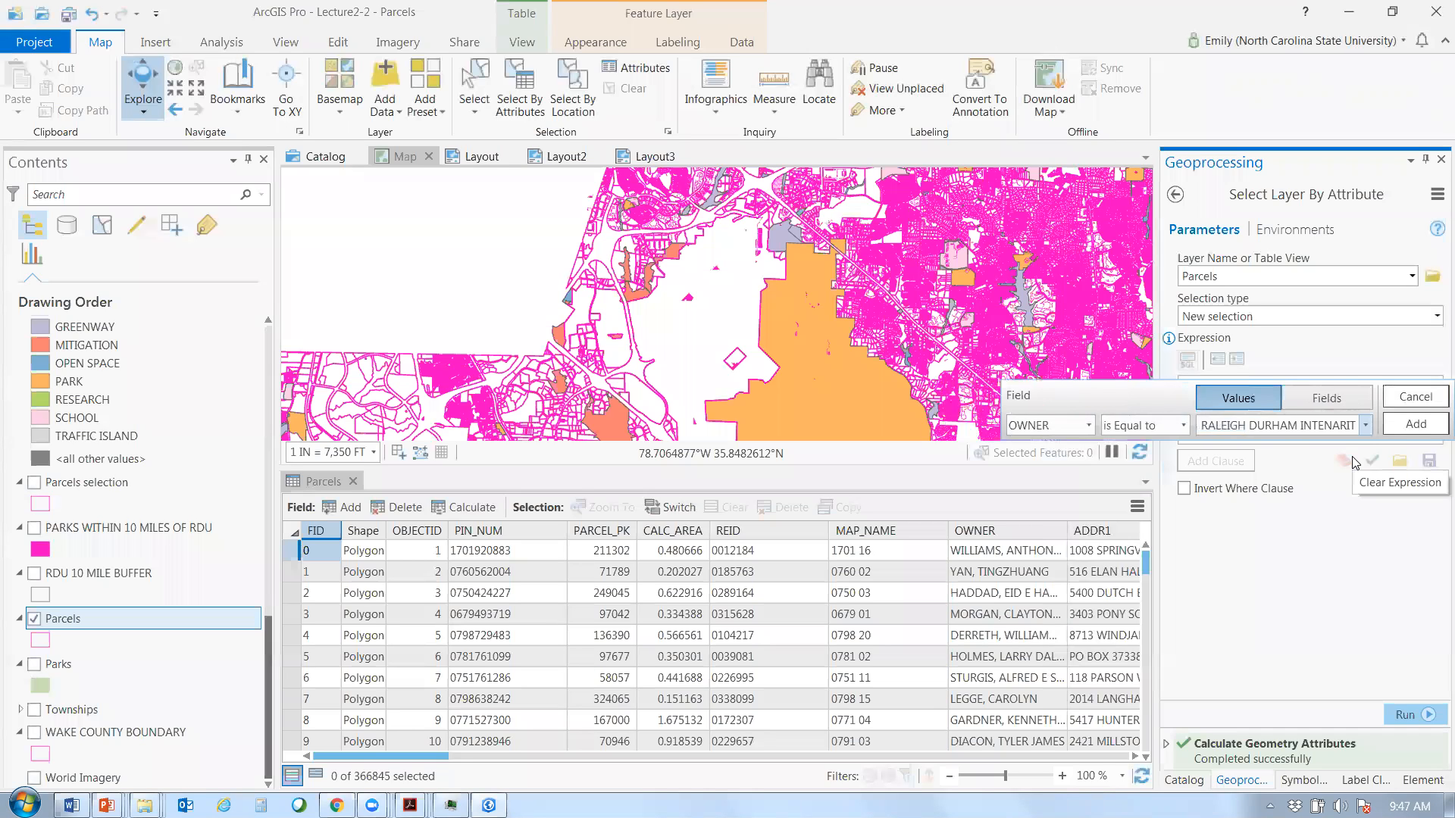
pyautogui.press('BackSpace')
pyautogui.press('BackSpace')
pyautogui.press('BackSpace')
pyautogui.press('BackSpace')
pyautogui.press('BackSpace')
pyautogui.press('BackSpace')
pyautogui.press('BackSpace')
pyautogui.press('BackSpace')
pyautogui.press('BackSpace')
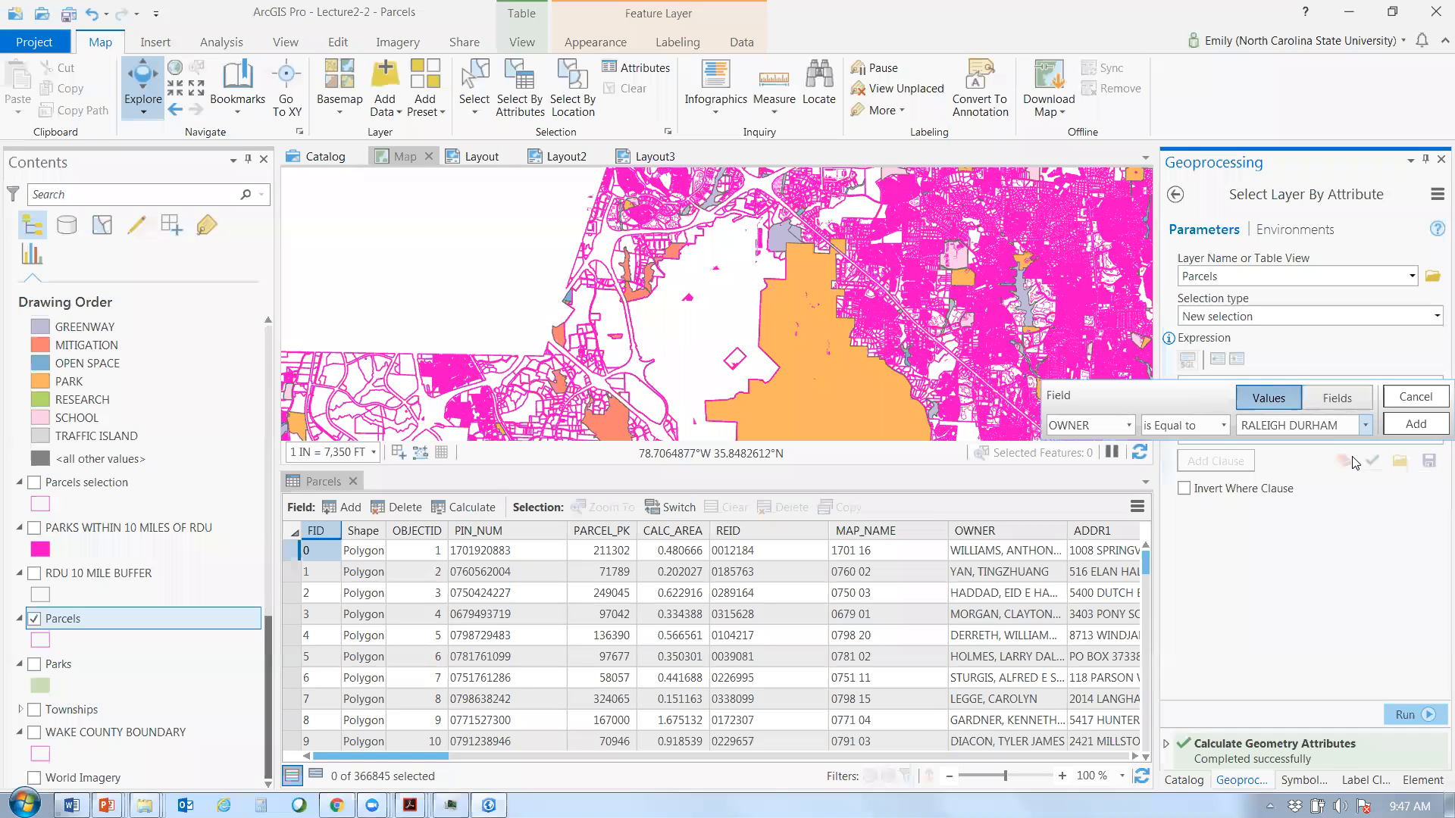
pyautogui.write('INTERNATION')
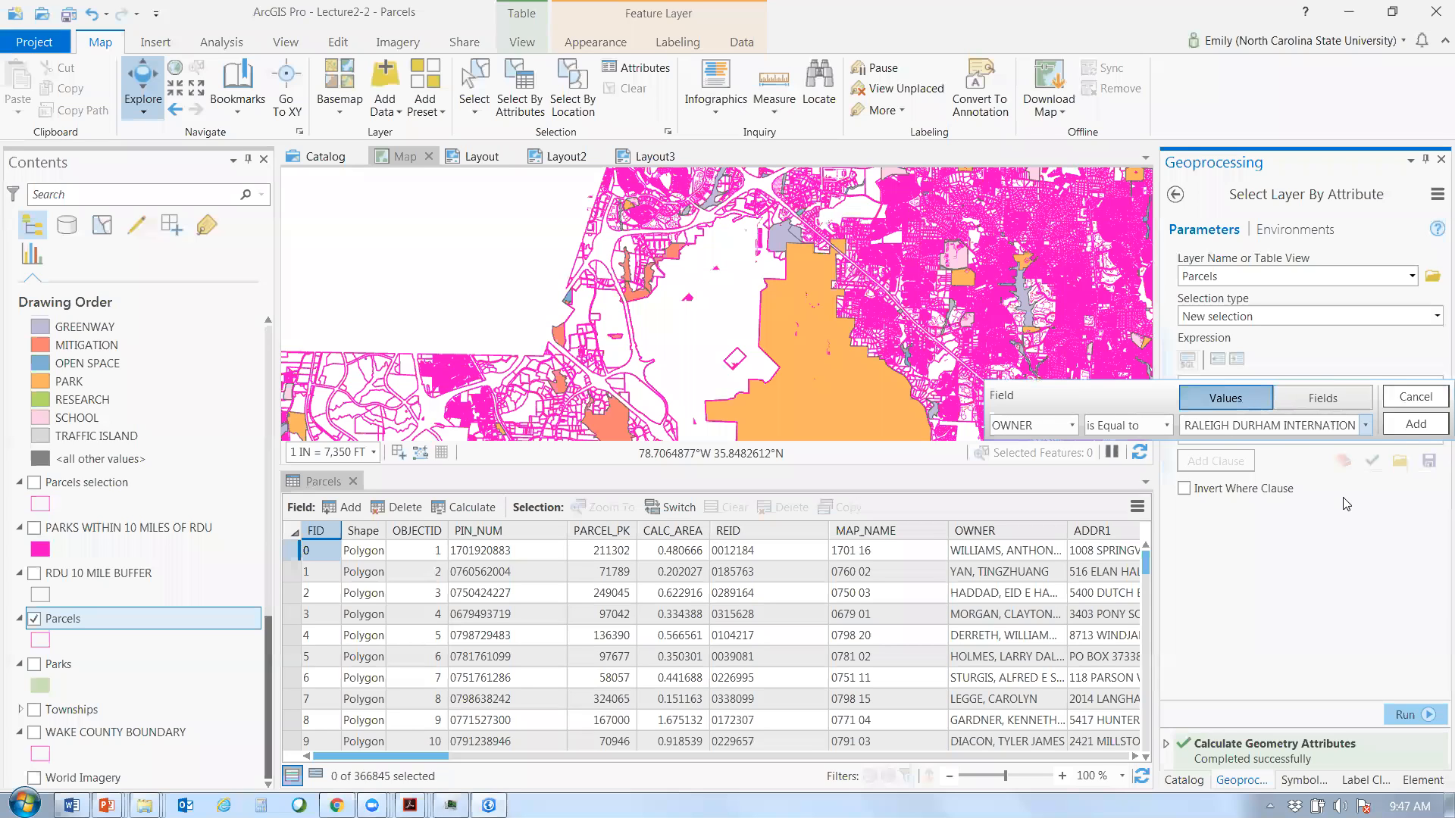
pyautogui.write('AL')
pyautogui.click(1402, 433)
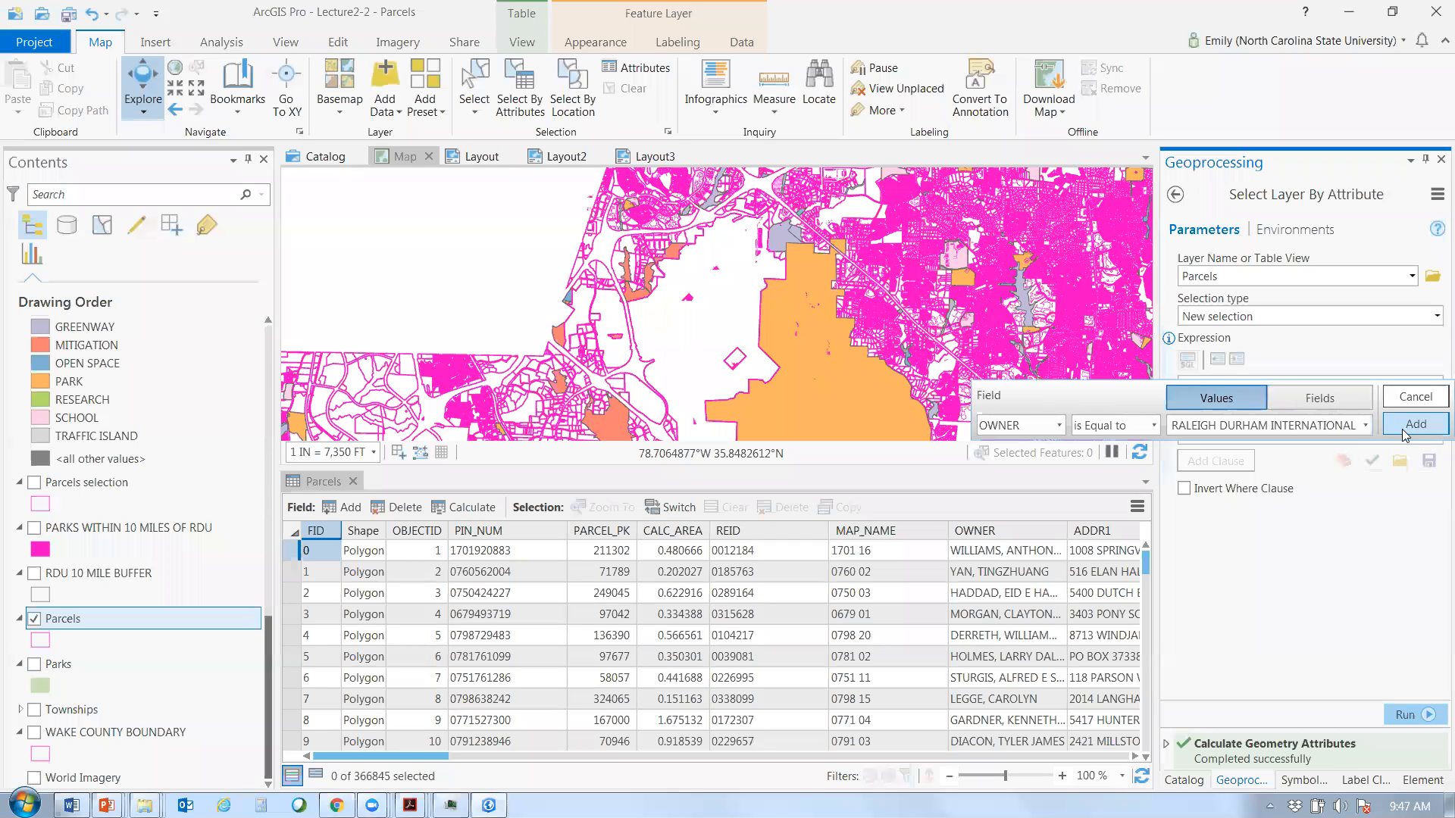
pyautogui.click(1405, 433)
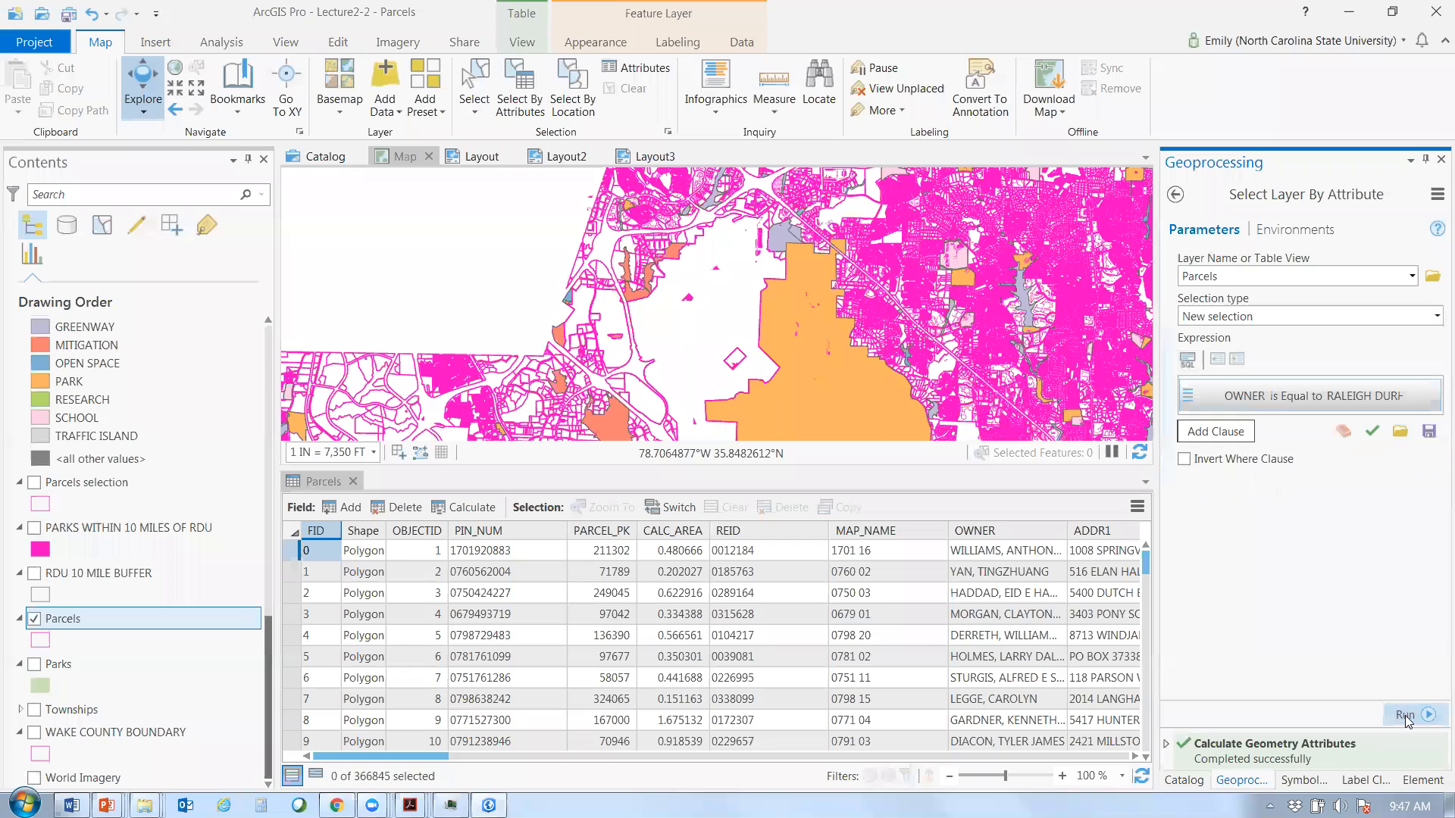
pyautogui.click(1371, 431)
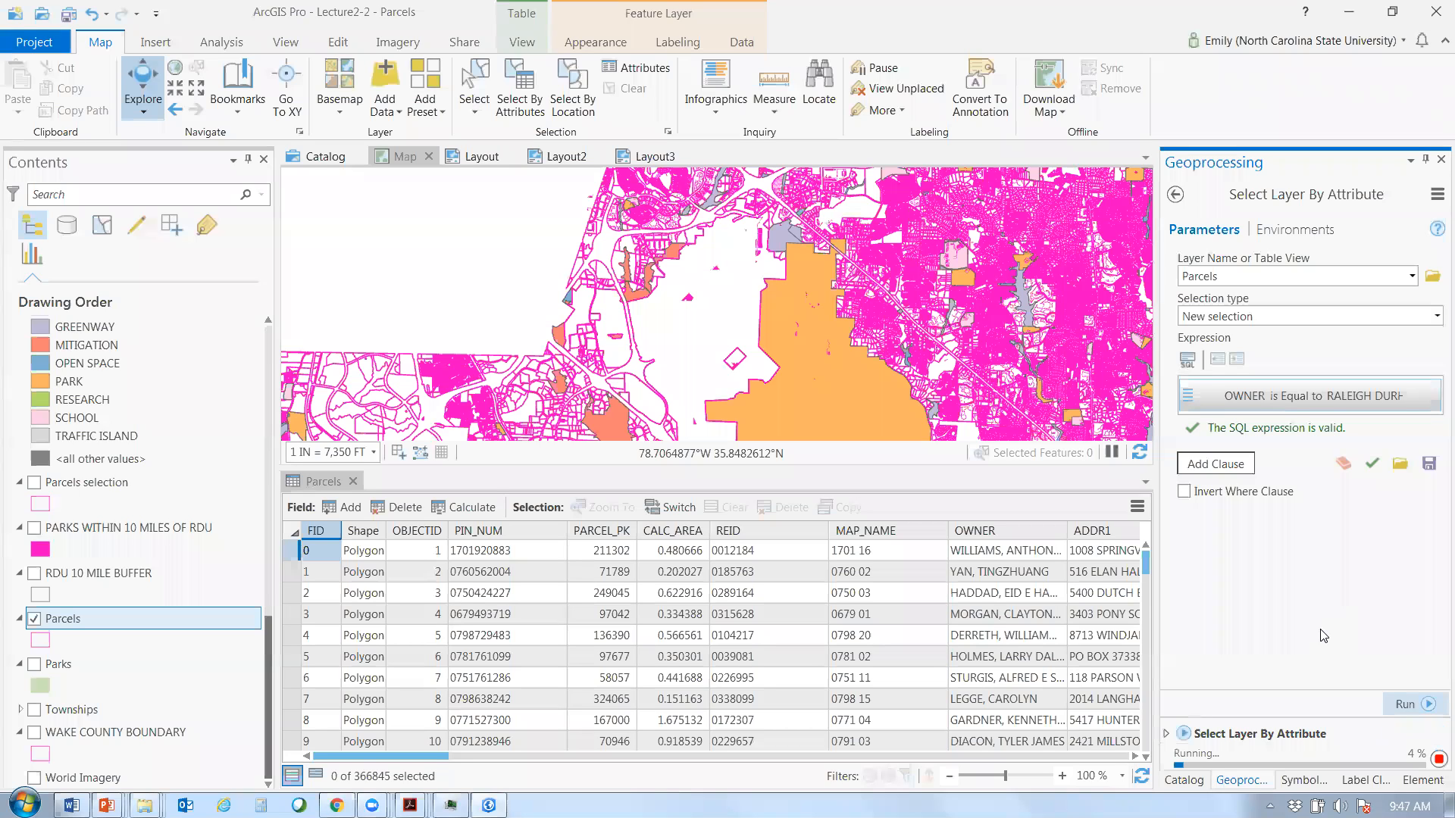
pyautogui.click(115, 625)
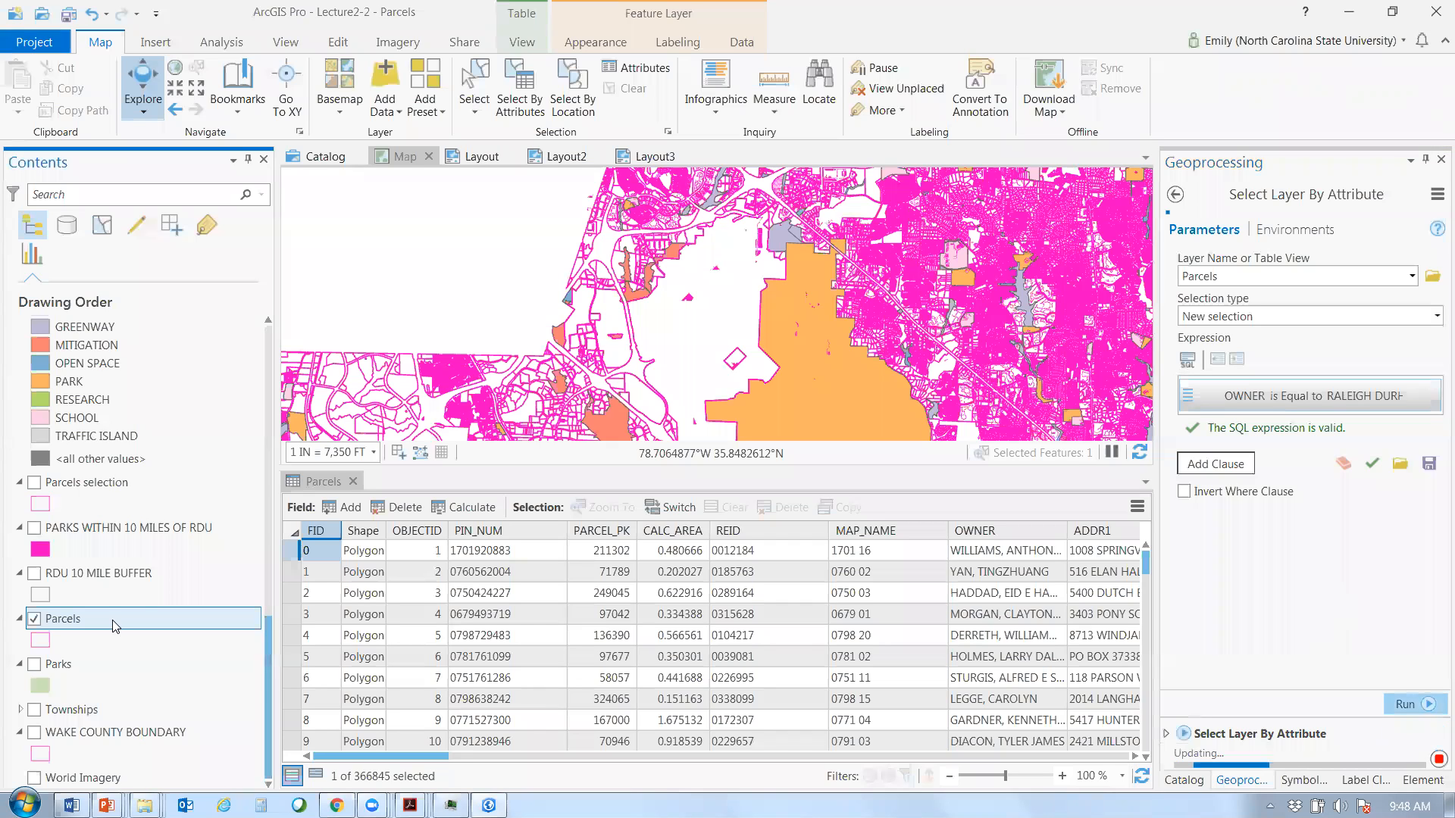
pyautogui.rightClick(114, 625)
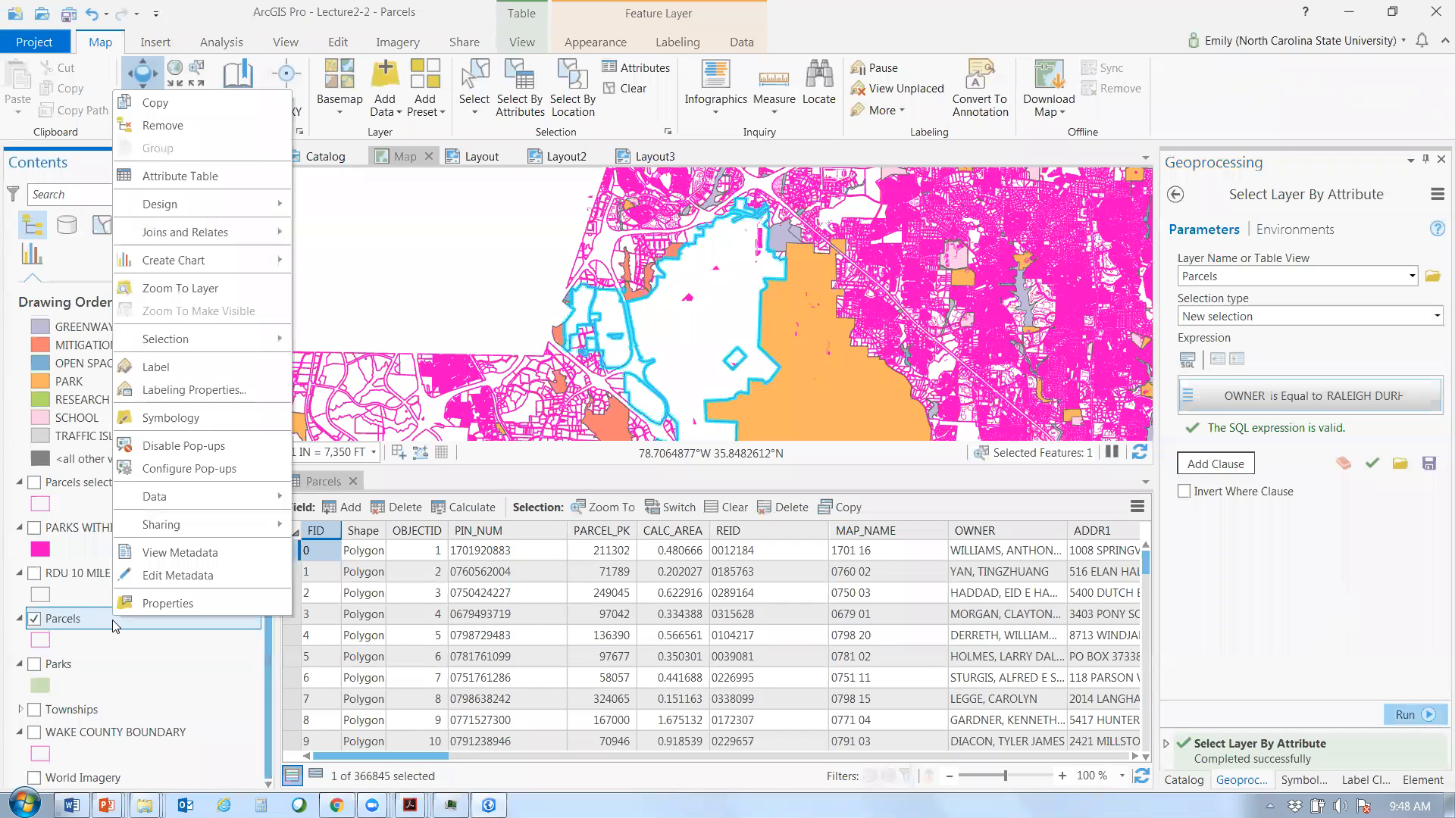
pyautogui.click(201, 500)
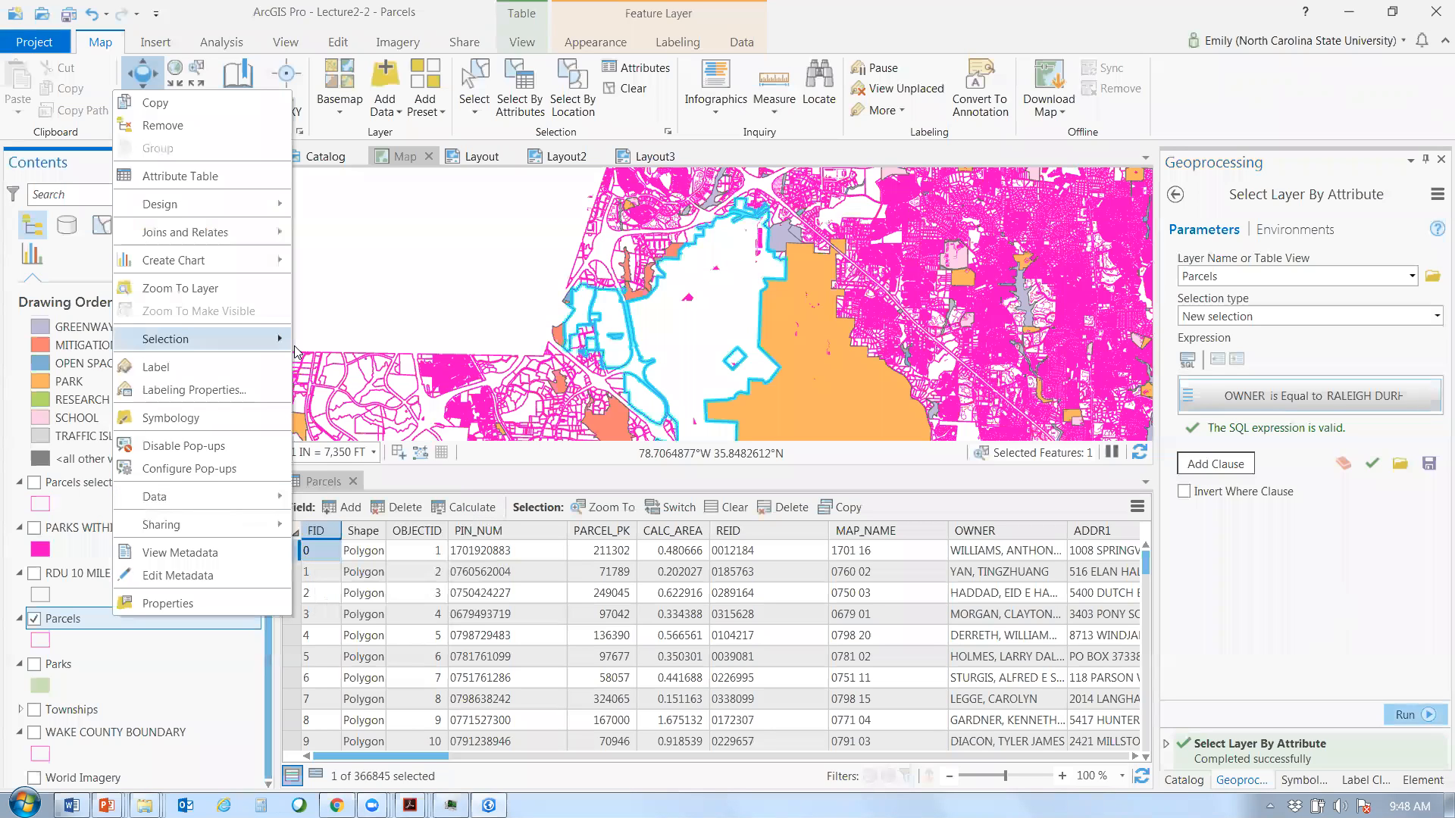
pyautogui.moveTo(290, 343)
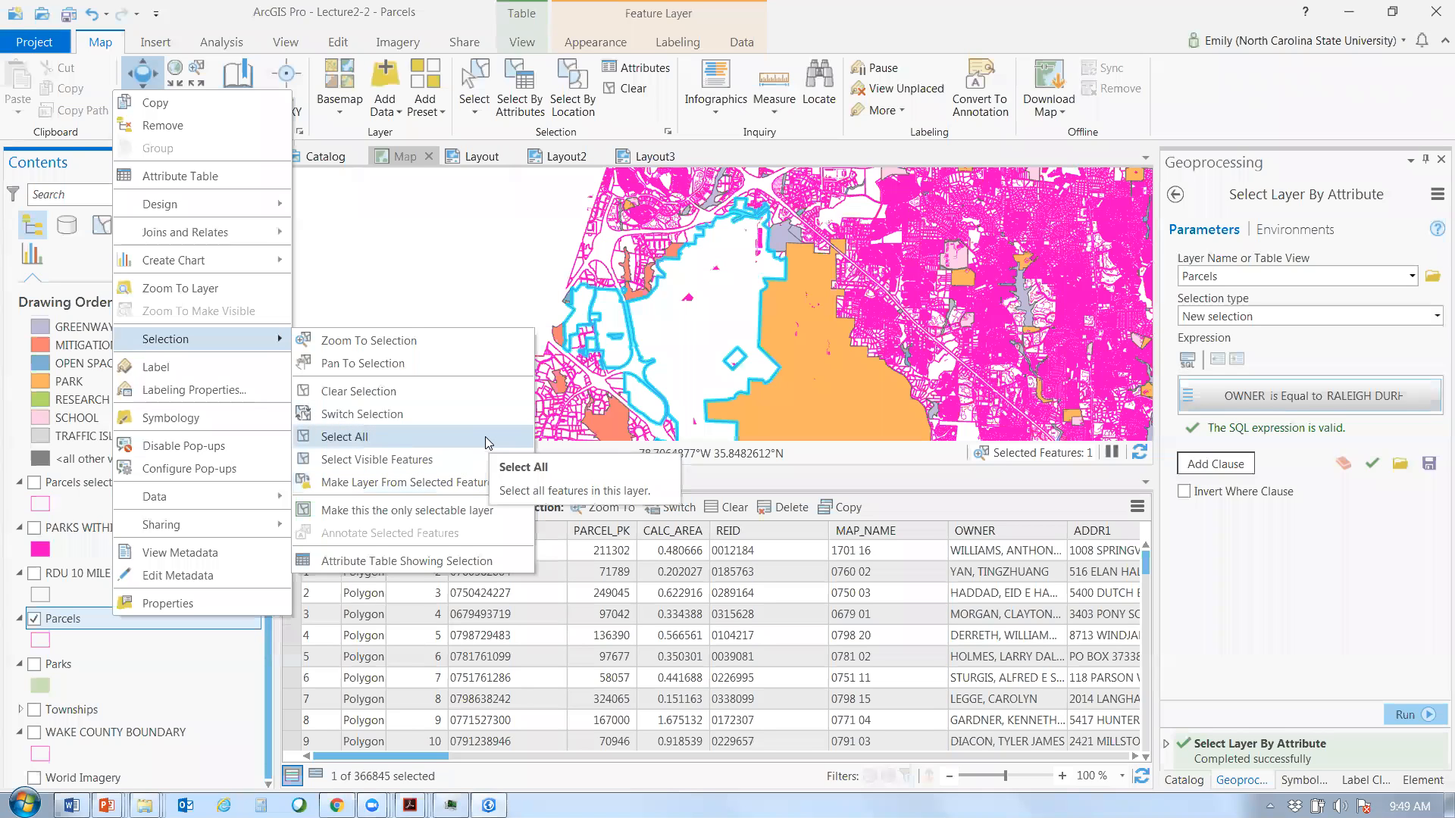
pyautogui.click(274, 507)
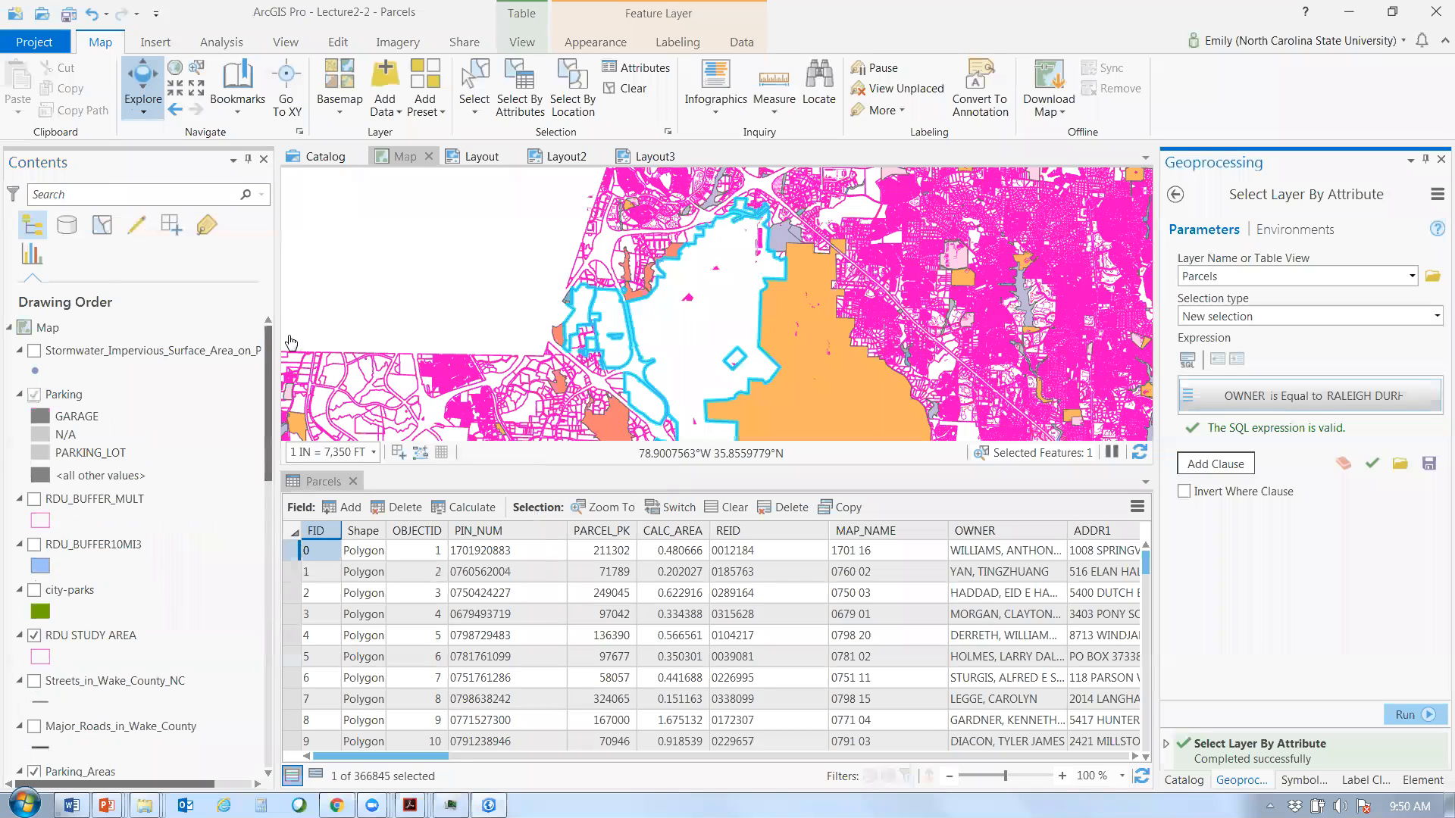
# - Show only the selected records in the Parcels table and clear the parcel selection
pyautogui.click(315, 775)
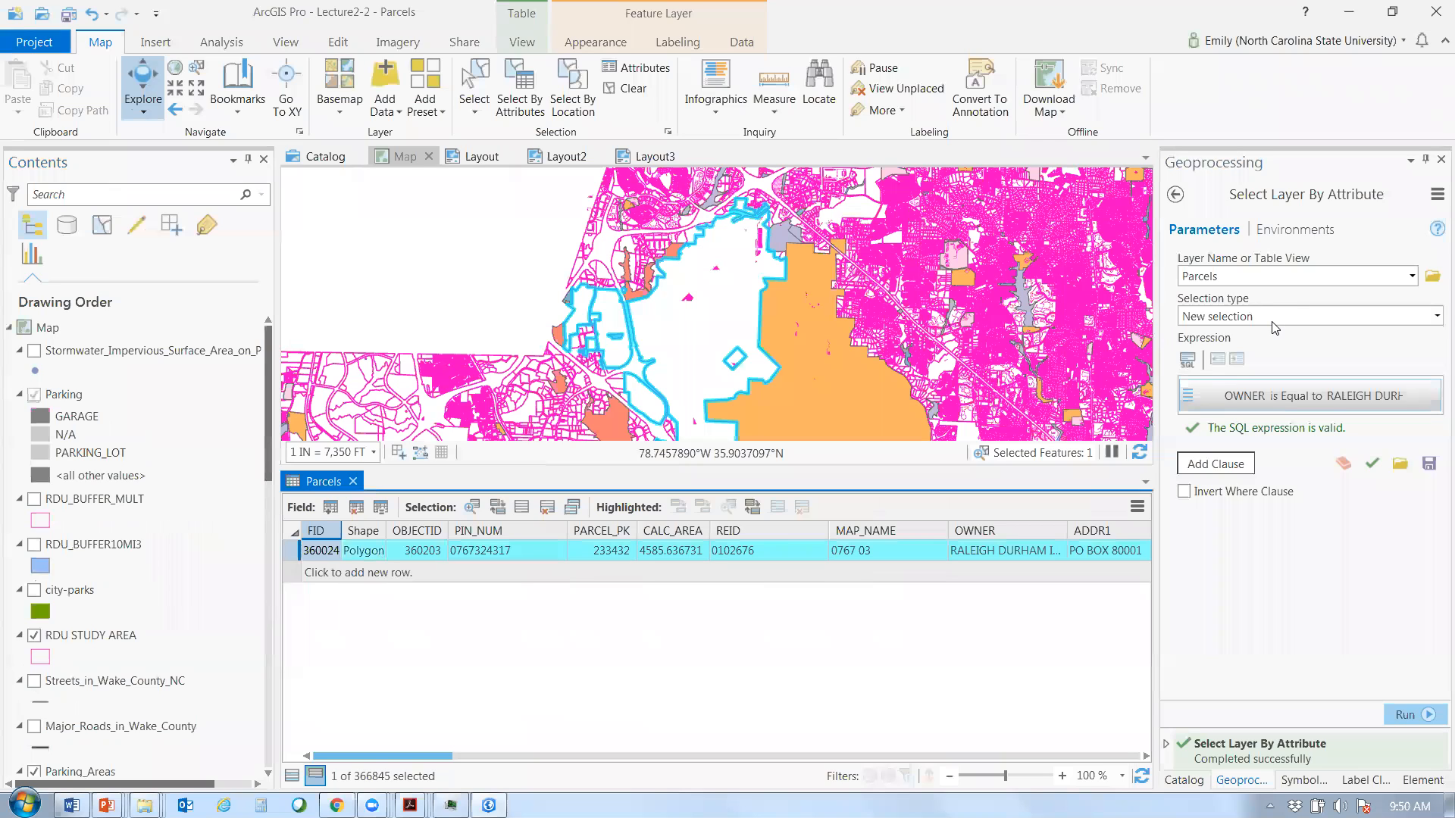
pyautogui.click(632, 88)
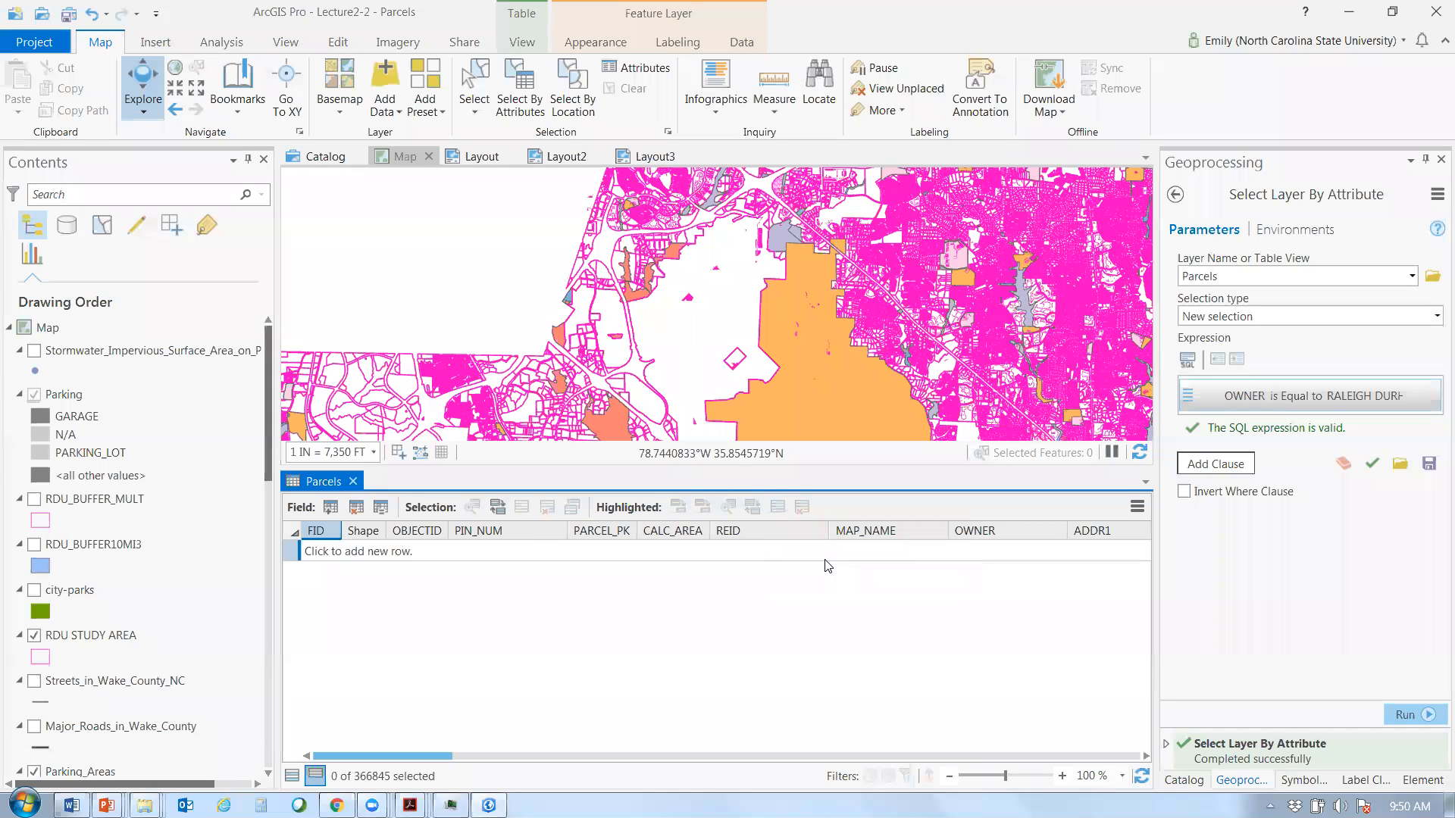
# - Open the Locate tool and set its search mode to Layer Search (Equals)
pyautogui.click(825, 101)
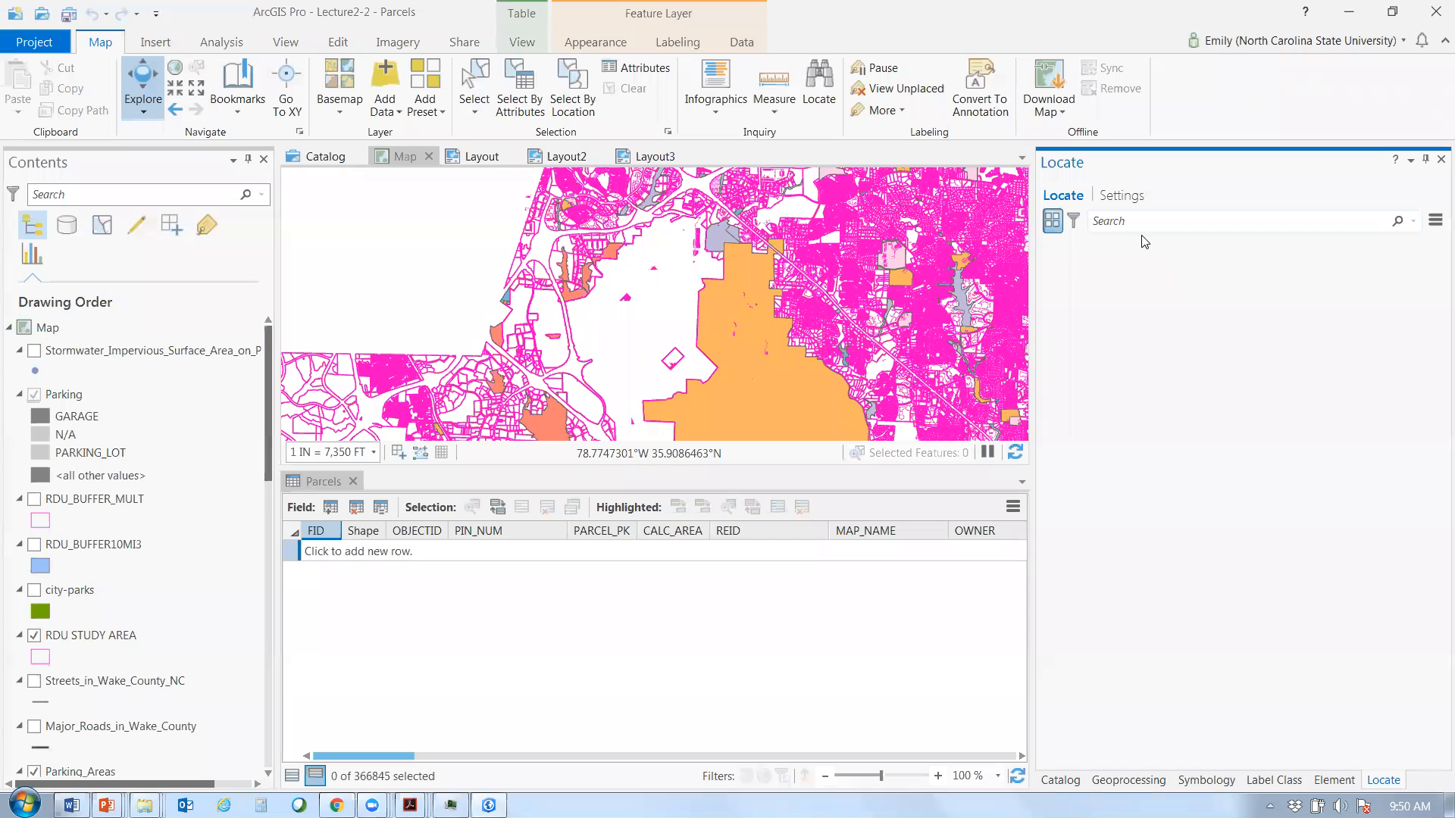
pyautogui.click(1075, 225)
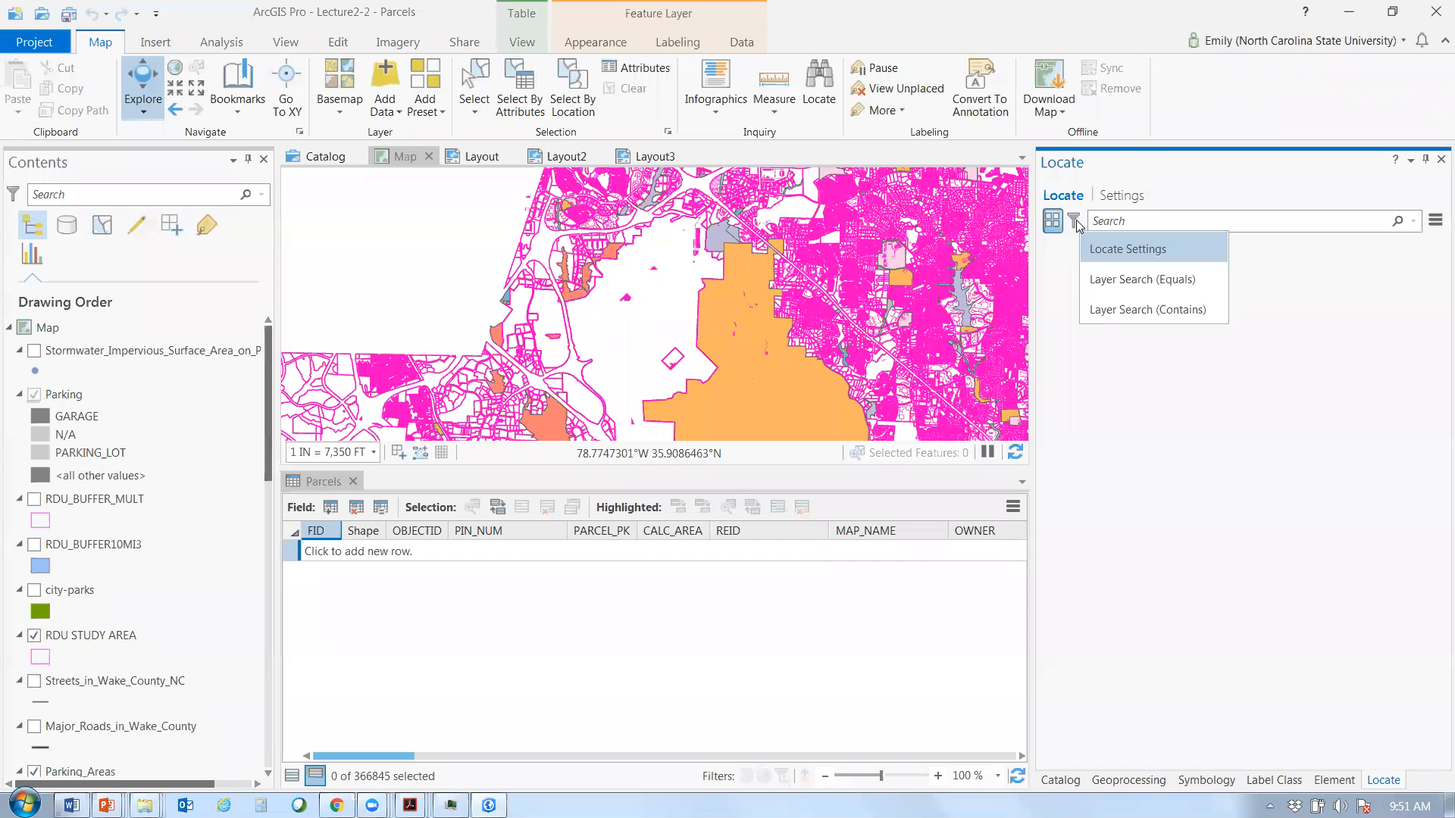
pyautogui.click(1165, 281)
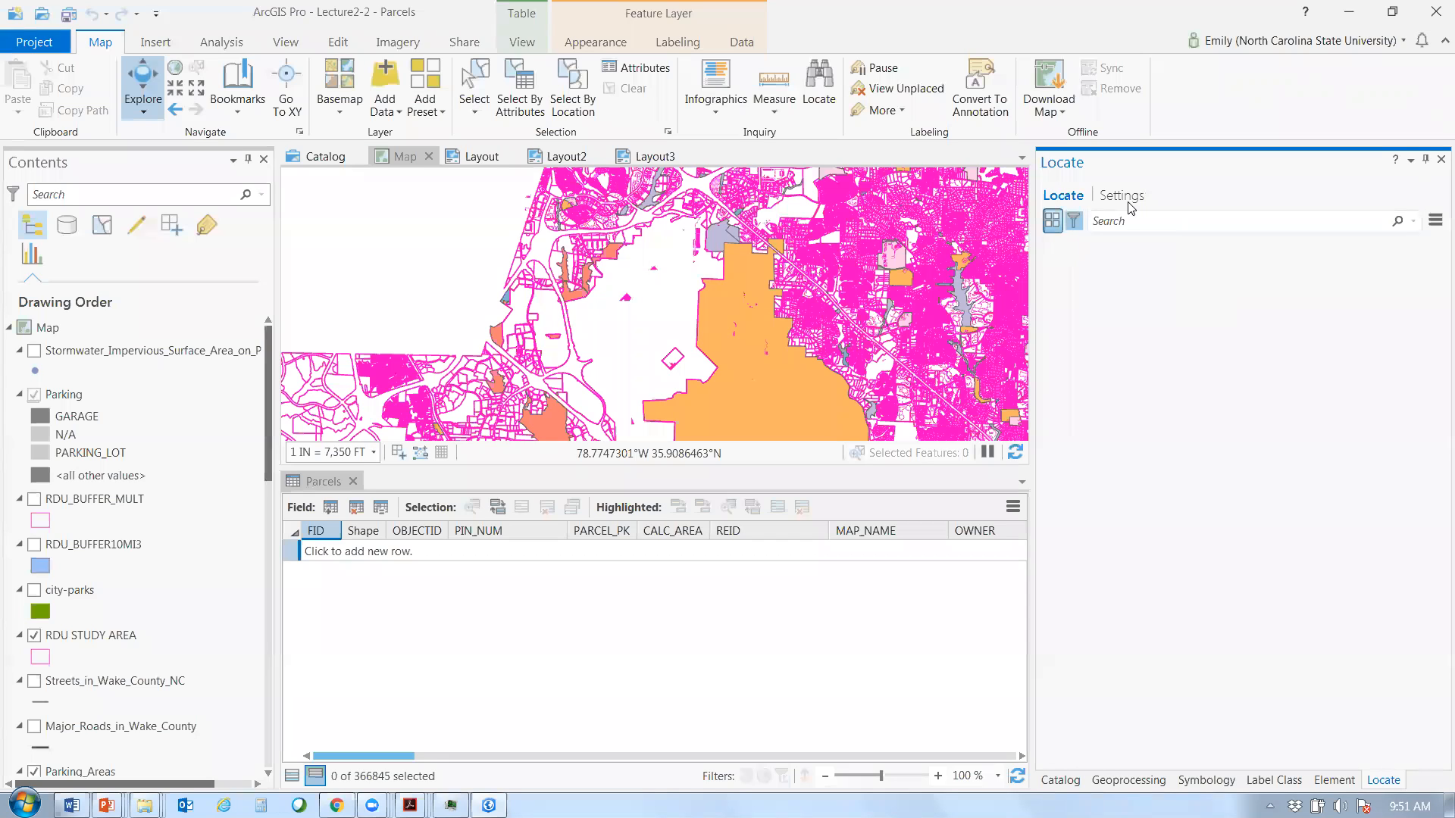
# - Enter raleigh durham international in lowercase as the Locate search text
pyautogui.write('RDU')
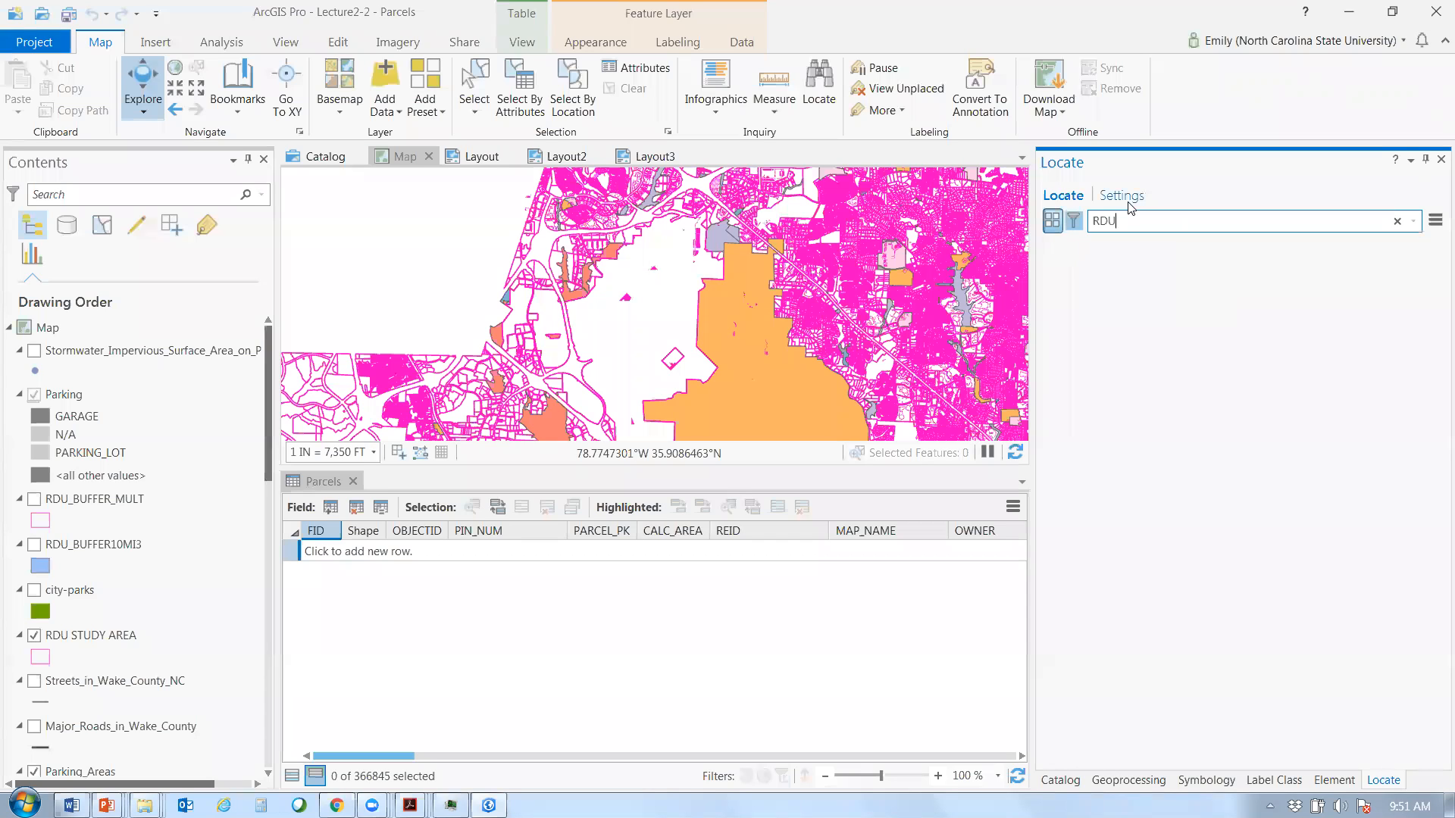
pyautogui.press('BackSpace')
pyautogui.press('BackSpace')
pyautogui.press('BackSpace')
pyautogui.write('raleigh durham international')
# - Check the Locate provider settings, including the Parcels provider and the options for adding a provider
pyautogui.click(1122, 198)
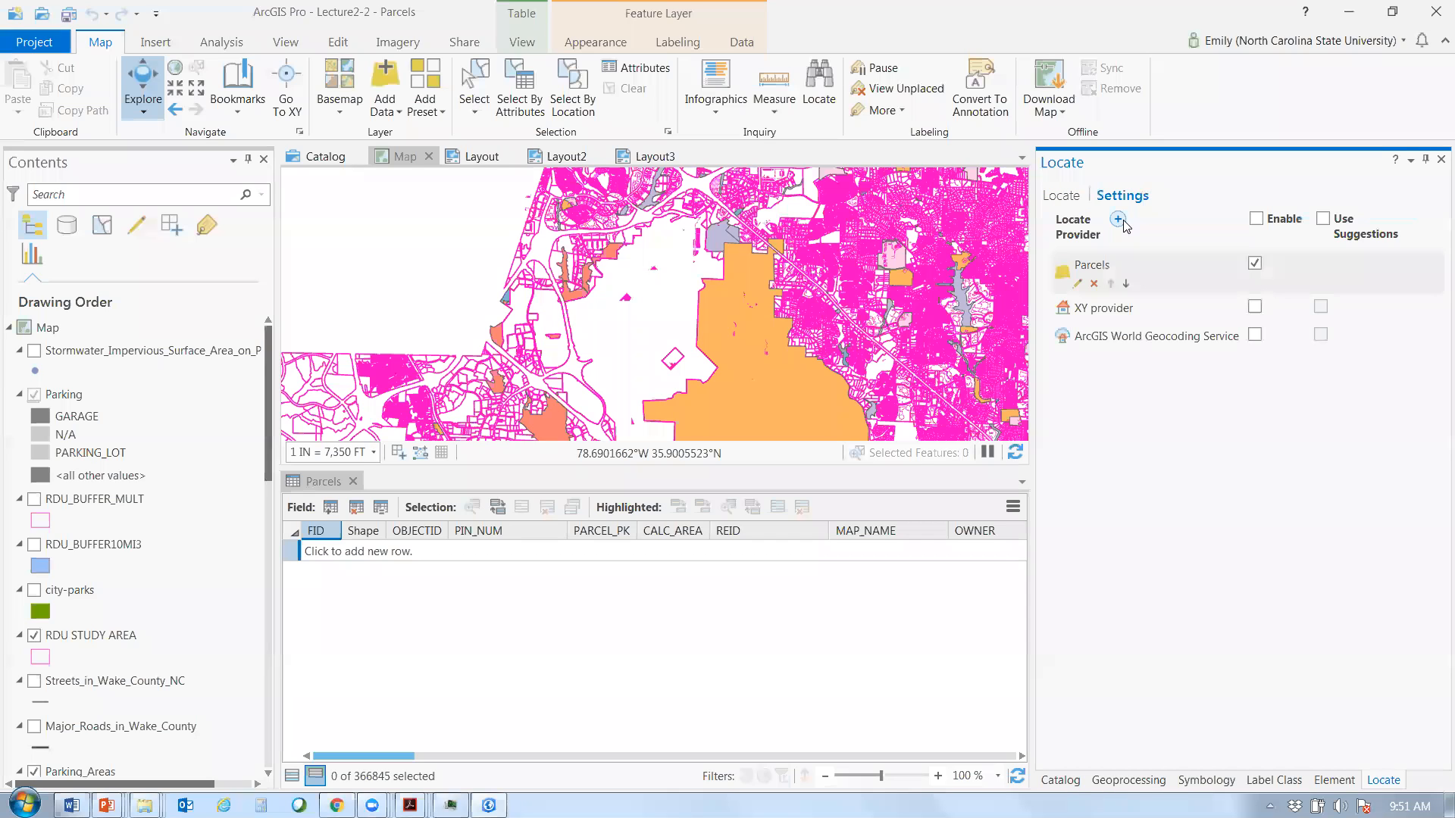
pyautogui.click(1160, 274)
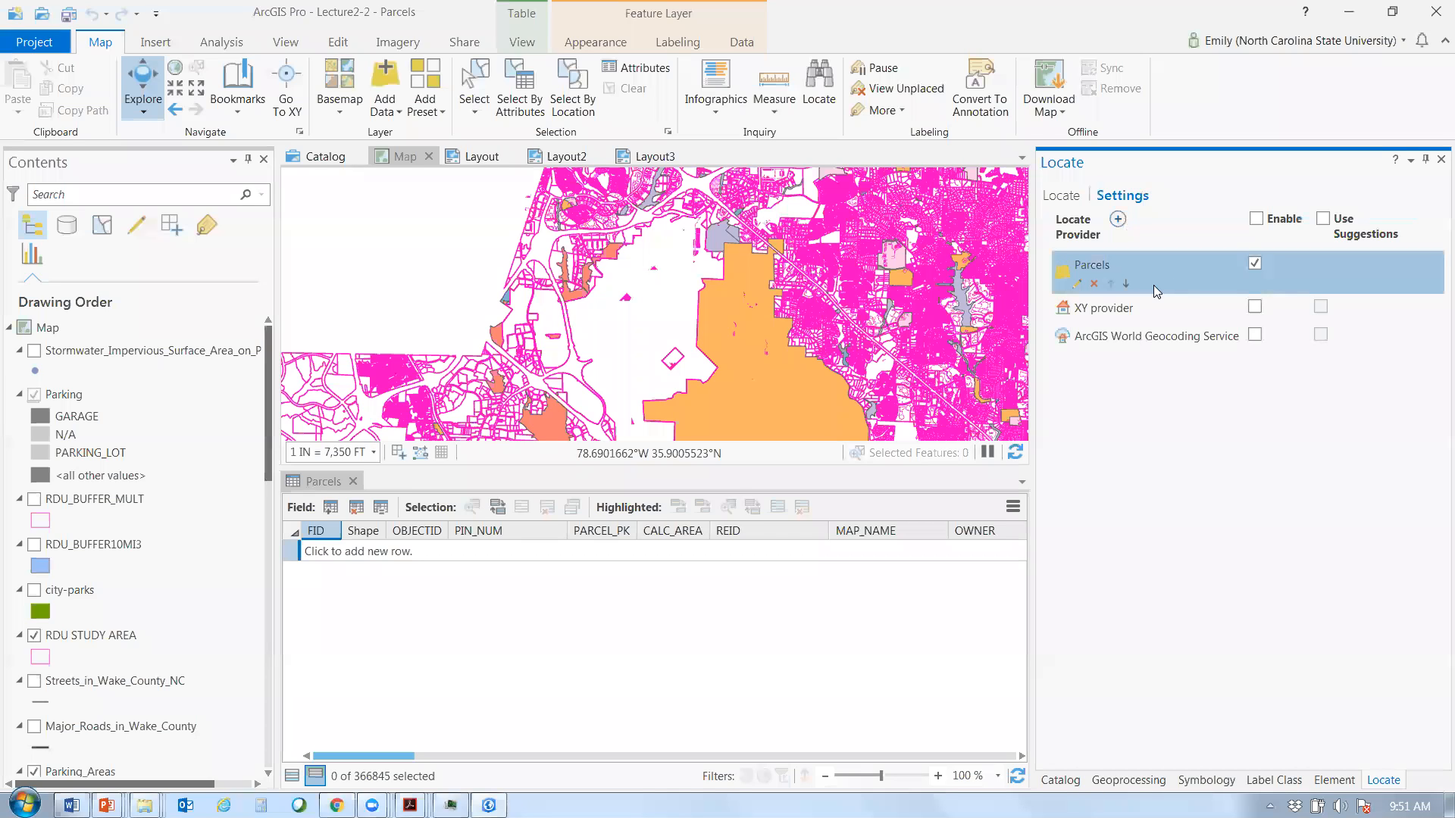
pyautogui.click(1119, 220)
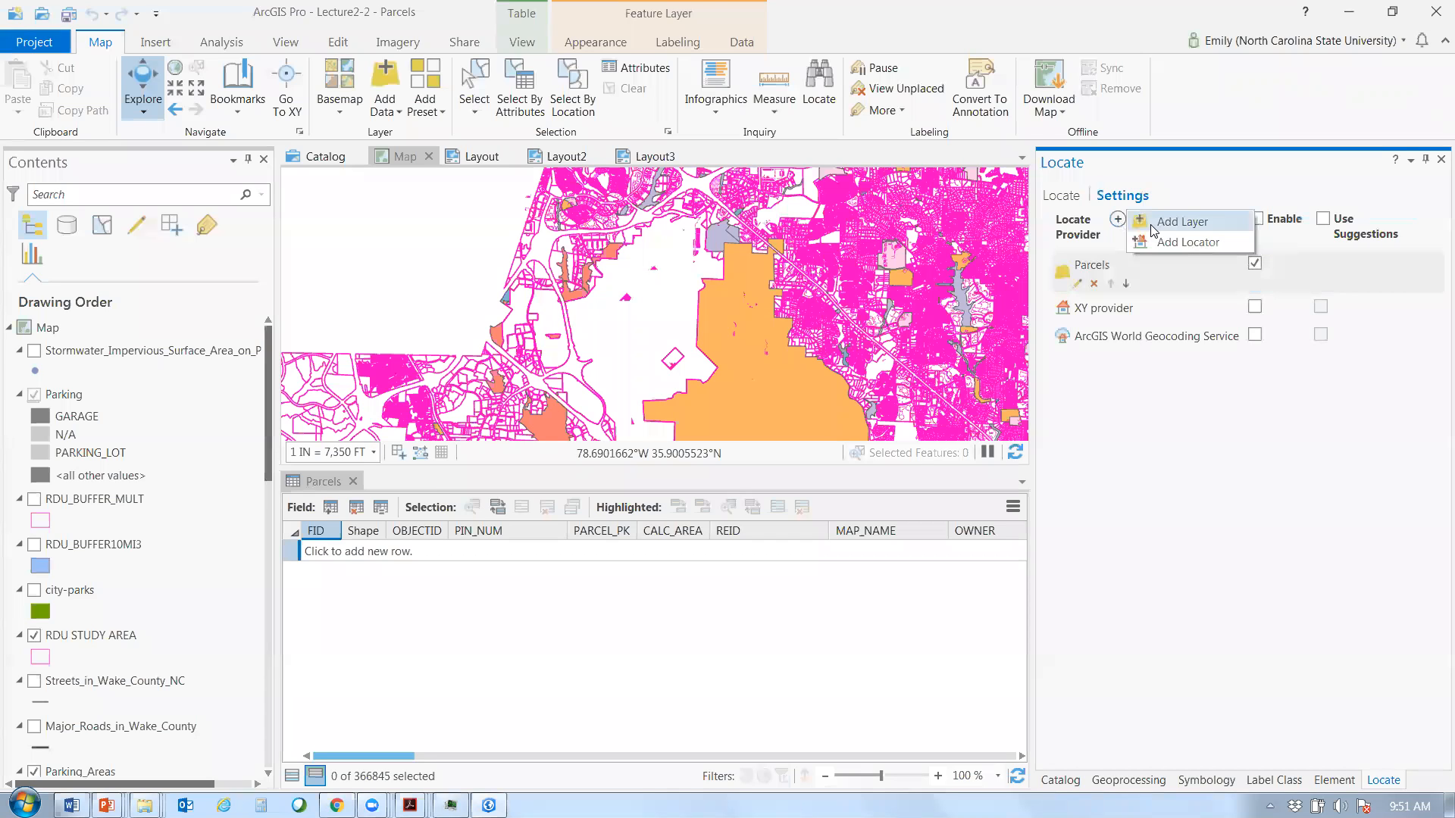
pyautogui.click(1264, 266)
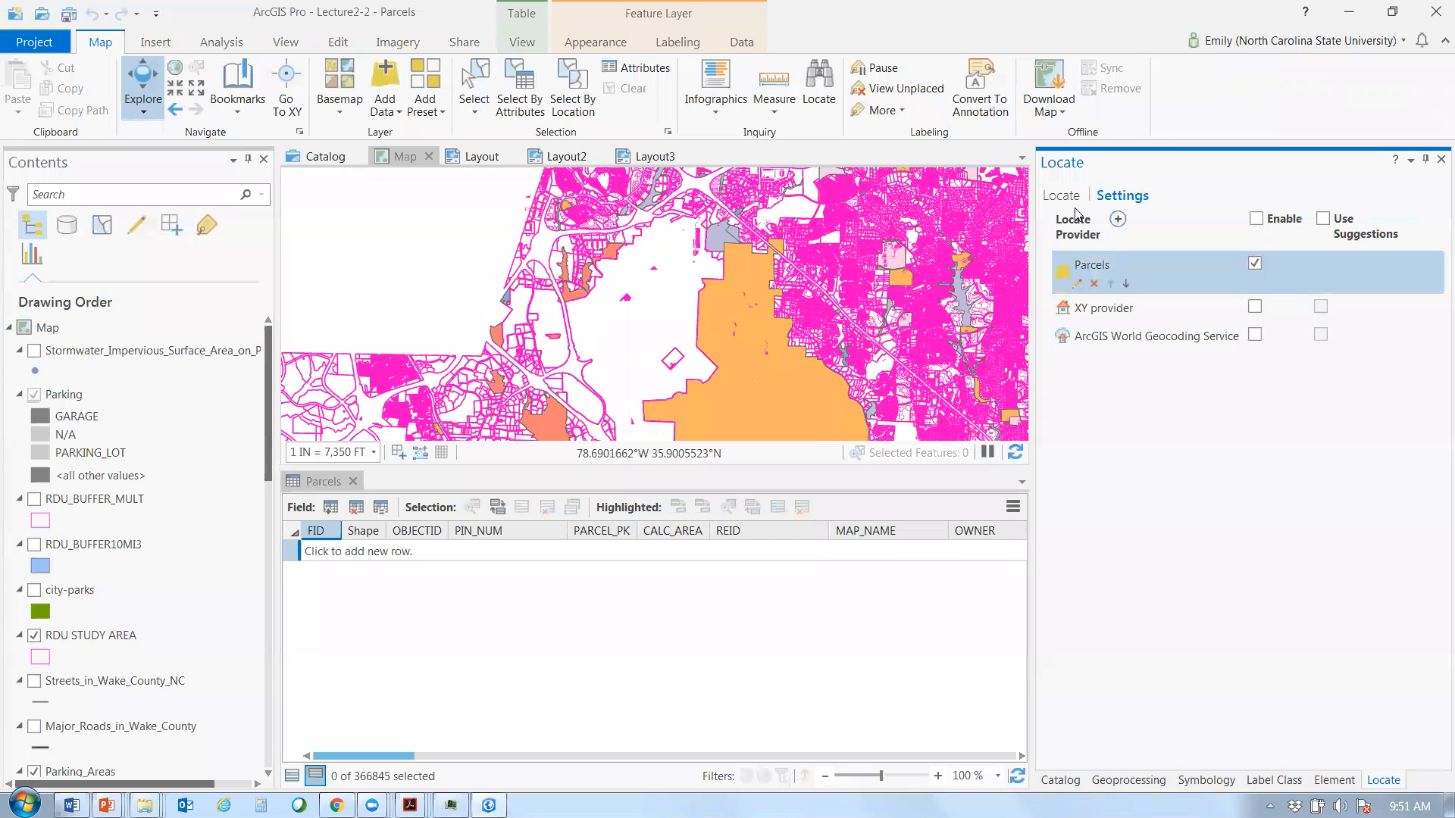
# - Run the Locate search for raleigh durham international and check the recent searches
pyautogui.click(1062, 196)
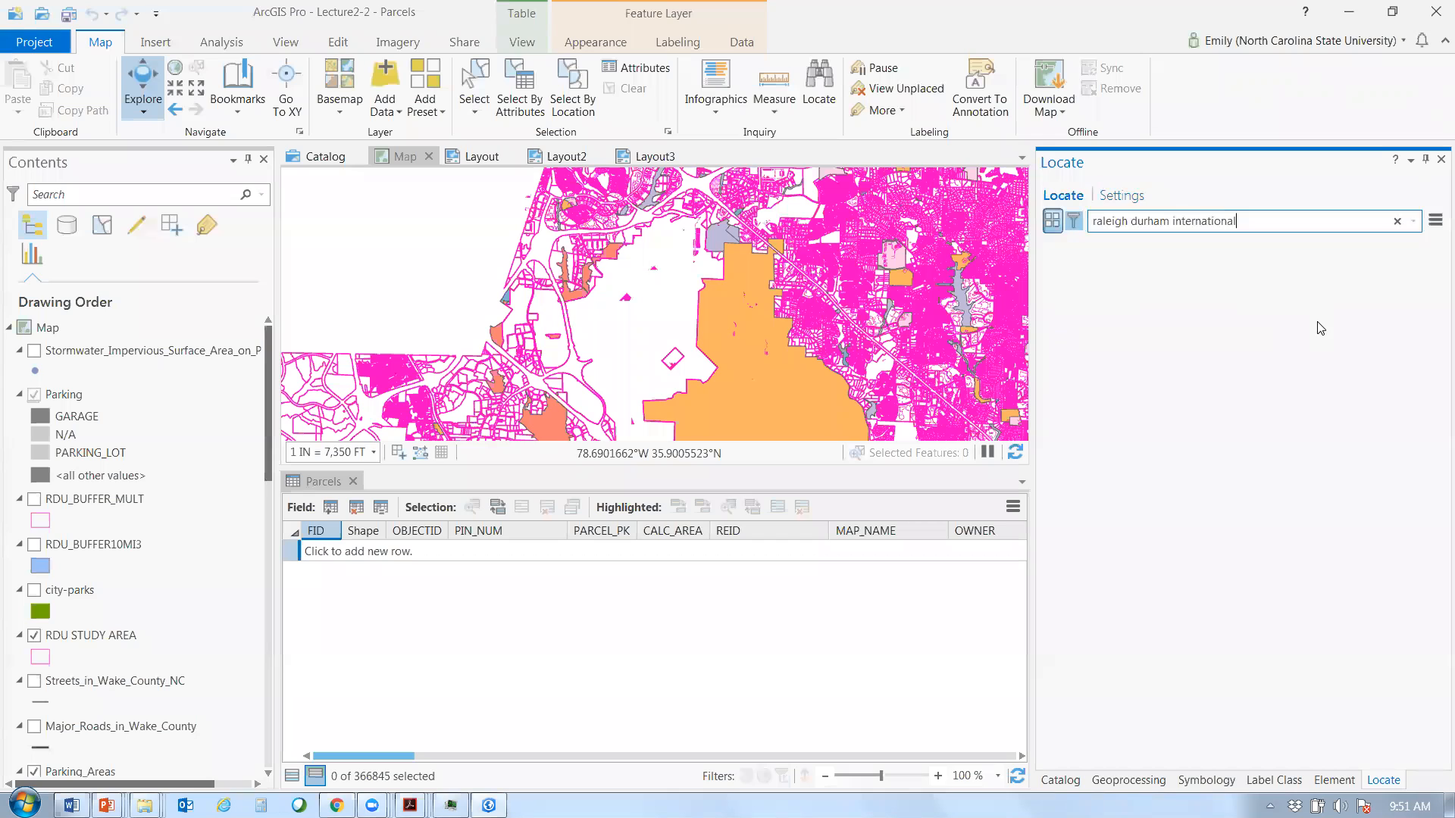
pyautogui.press('Return')
pyautogui.click(1413, 222)
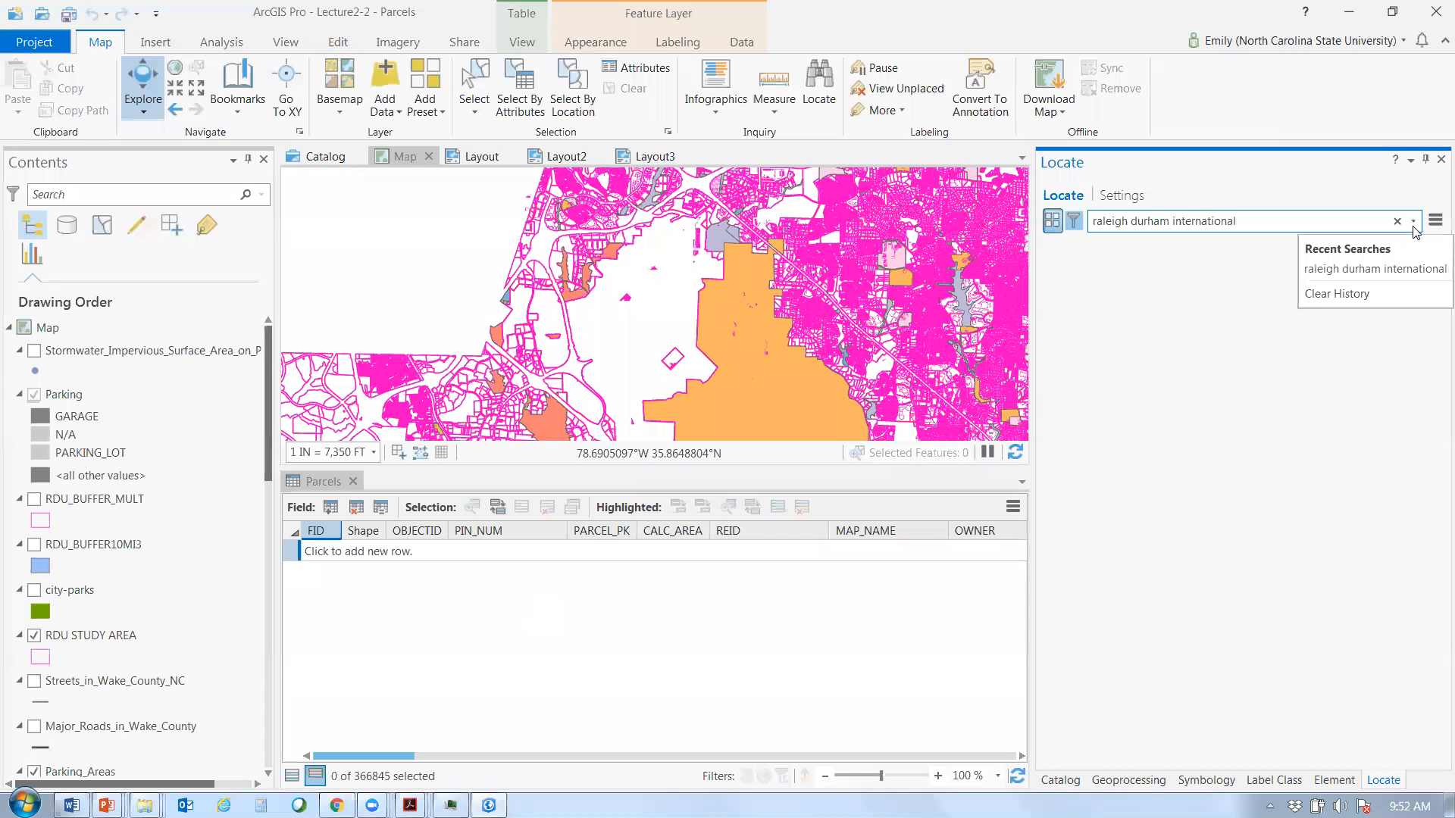
pyautogui.click(1132, 198)
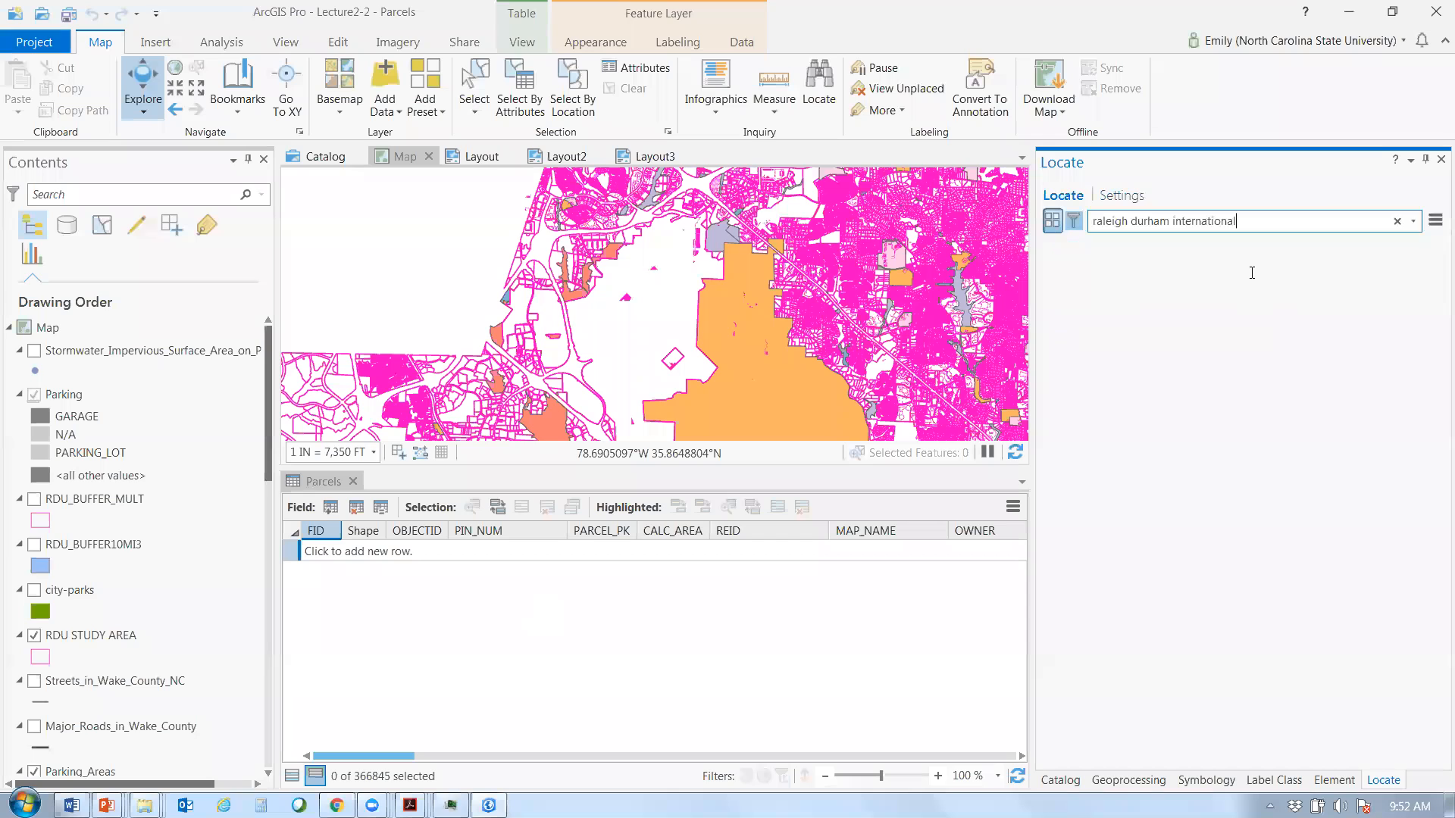
# - Replace the Locate search text with RALEIGH DURHAM INTERNATIONAL in capitals and run the search
pyautogui.tripleClick(1234, 221)
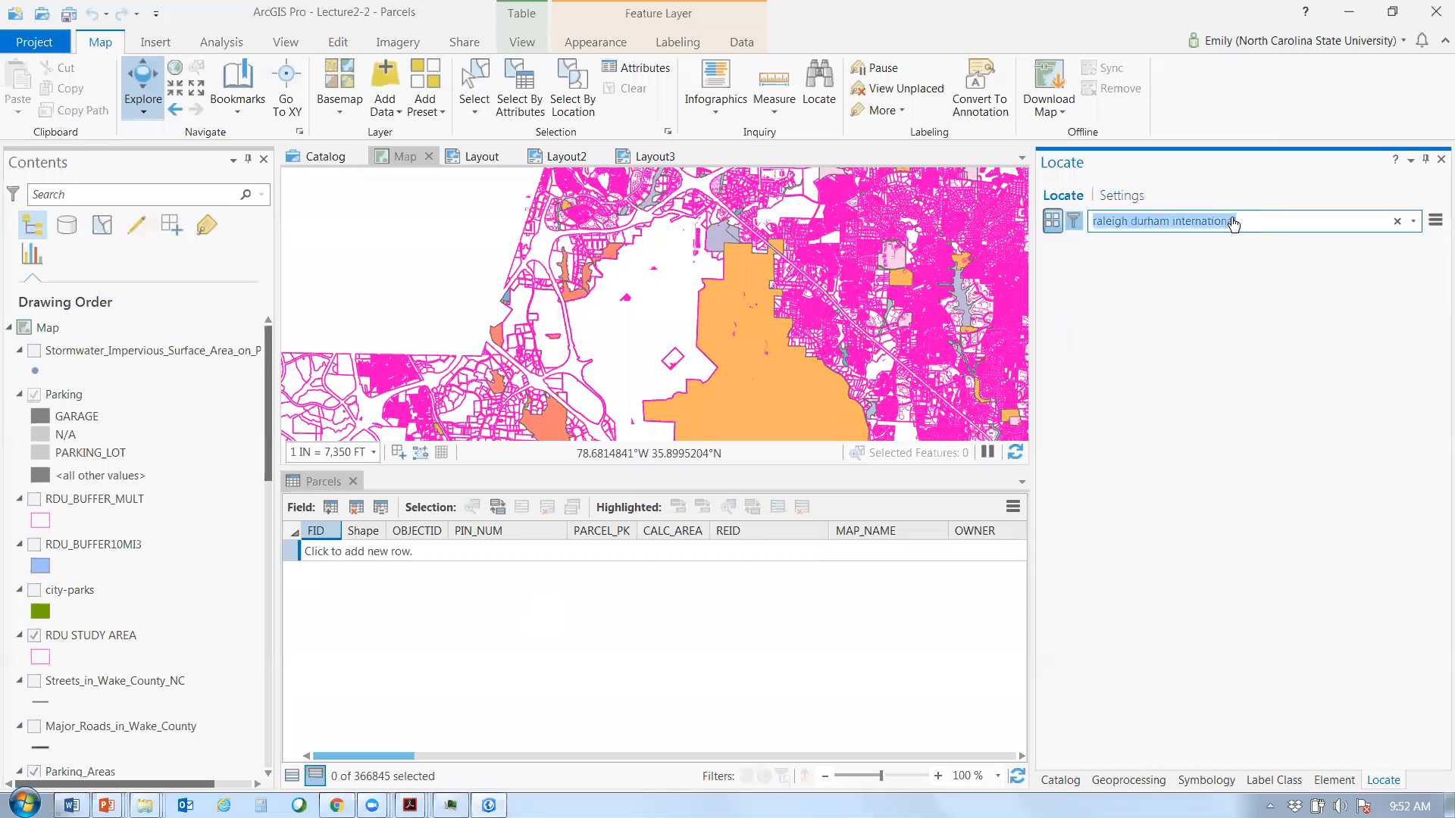
pyautogui.write('RALR')
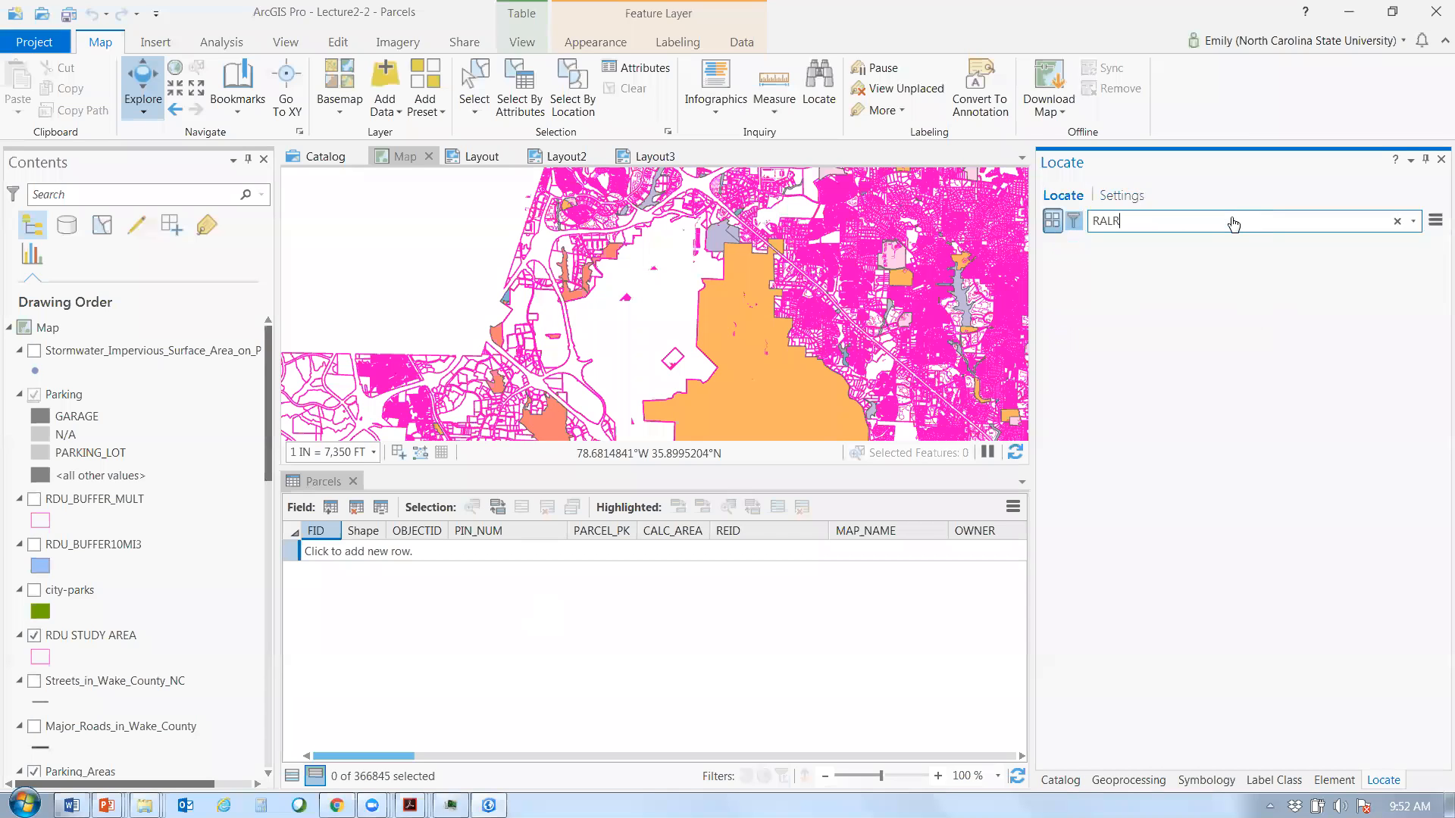
pyautogui.press('BackSpace')
pyautogui.write('EIGH DURHAM INTERNATIONAL')
pyautogui.moveTo(1113, 221); pyautogui.dragTo(1122, 221)
pyautogui.press('Delete')
pyautogui.write('I')
pyautogui.press('Return')
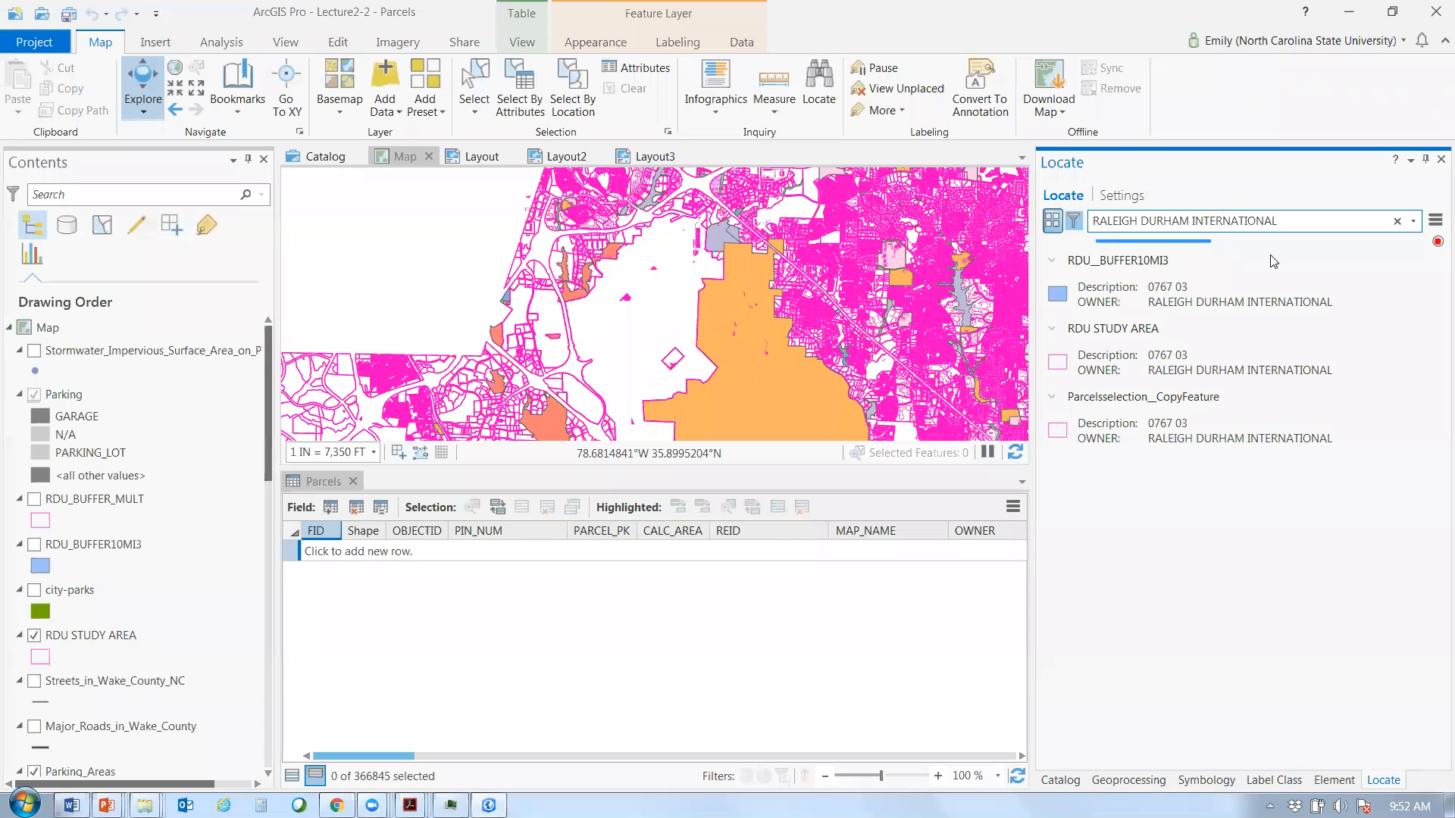
# - Try adding the airport result from the RDU STUDY AREA layer to the selection
pyautogui.rightClick(1273, 369)
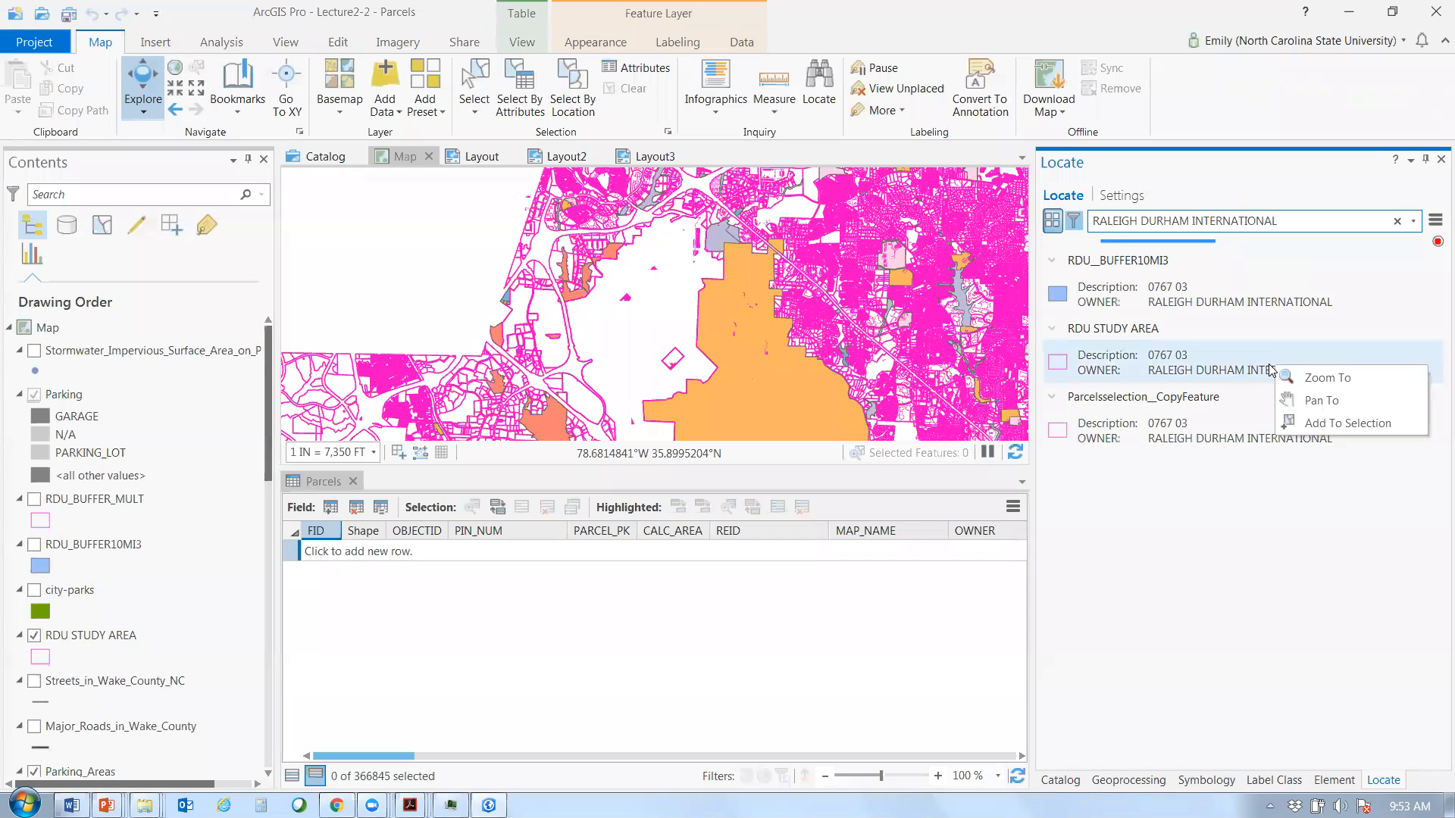
pyautogui.click(1337, 423)
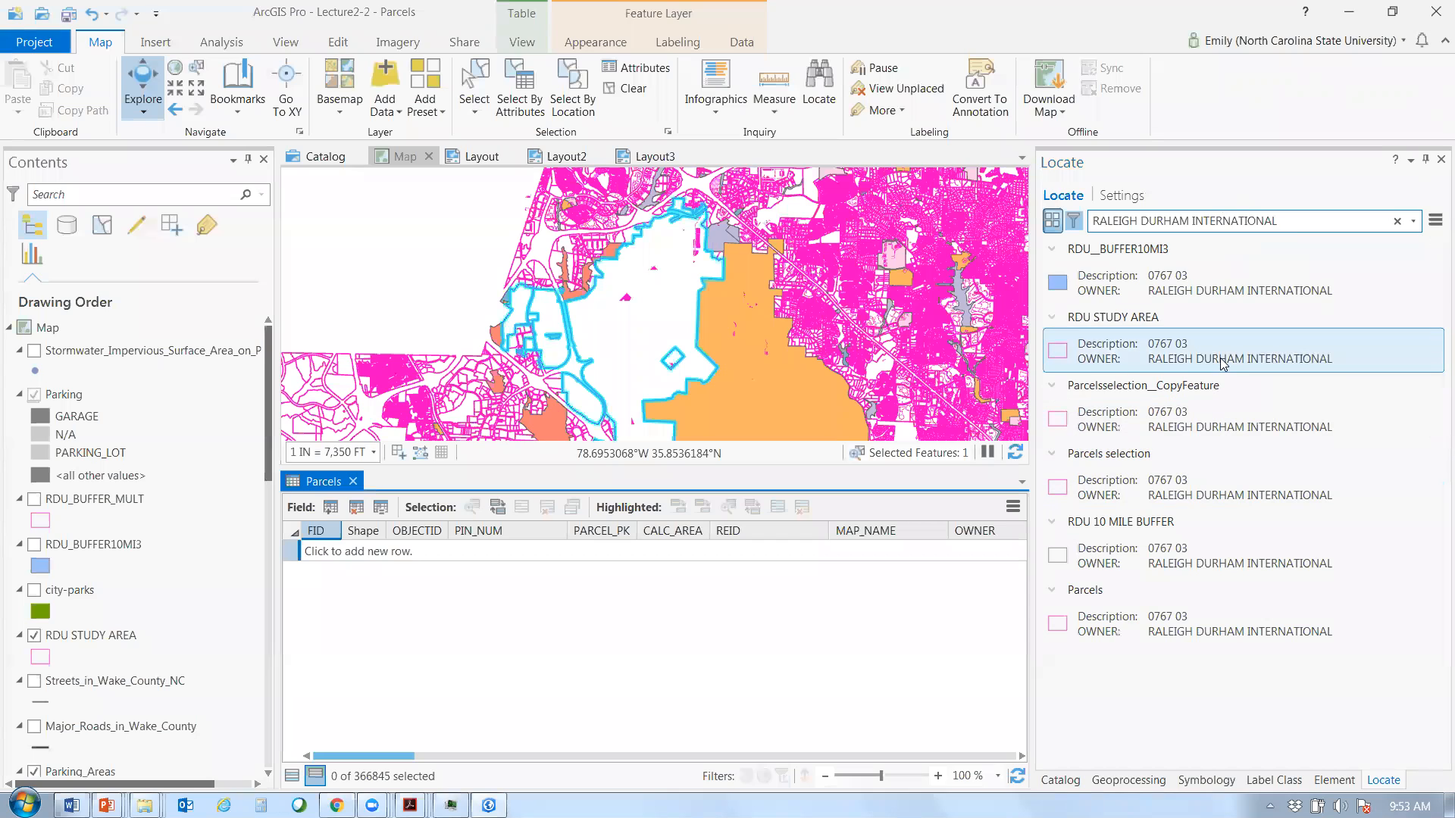
pyautogui.click(1158, 368)
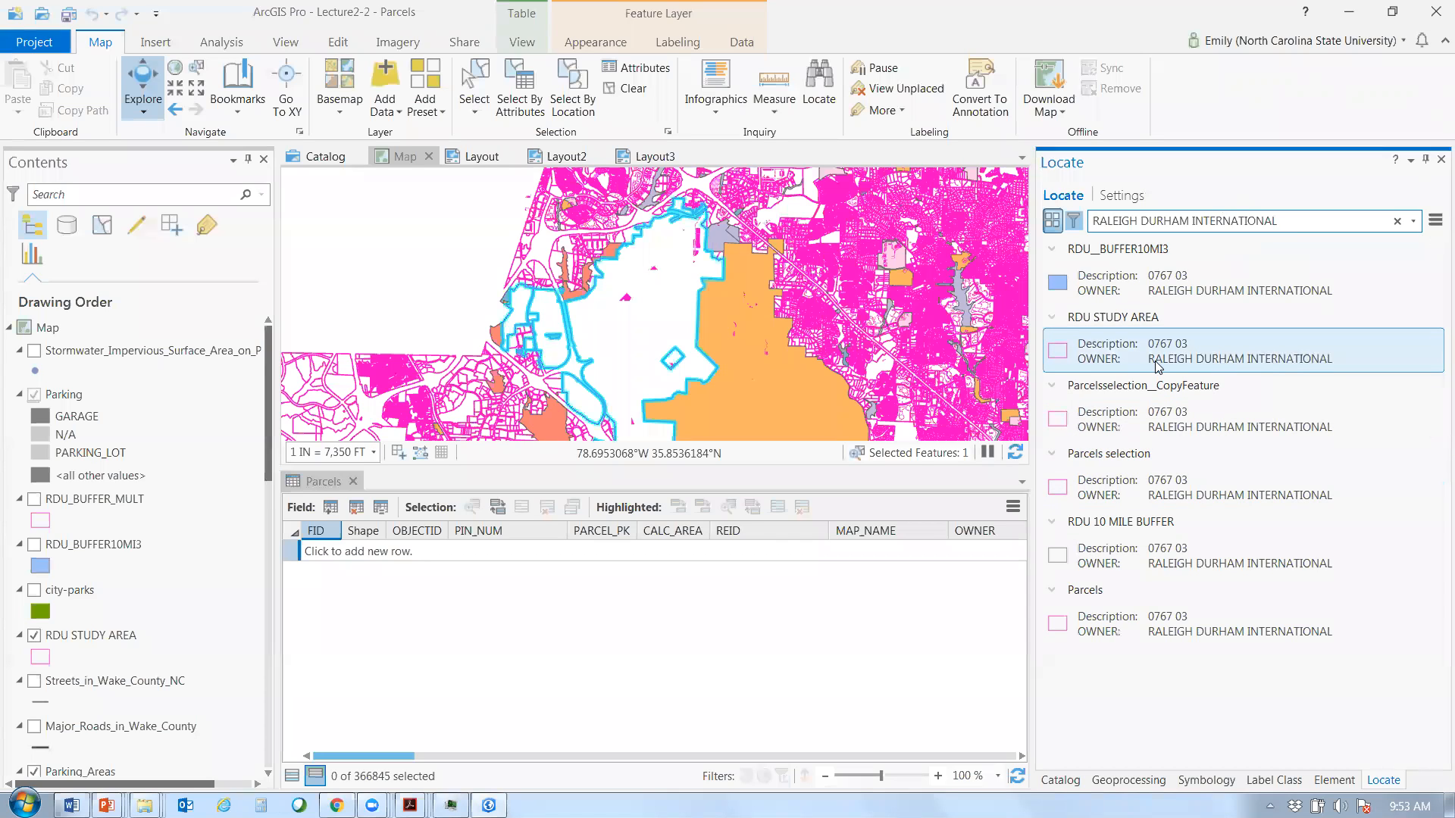
pyautogui.click(1220, 426)
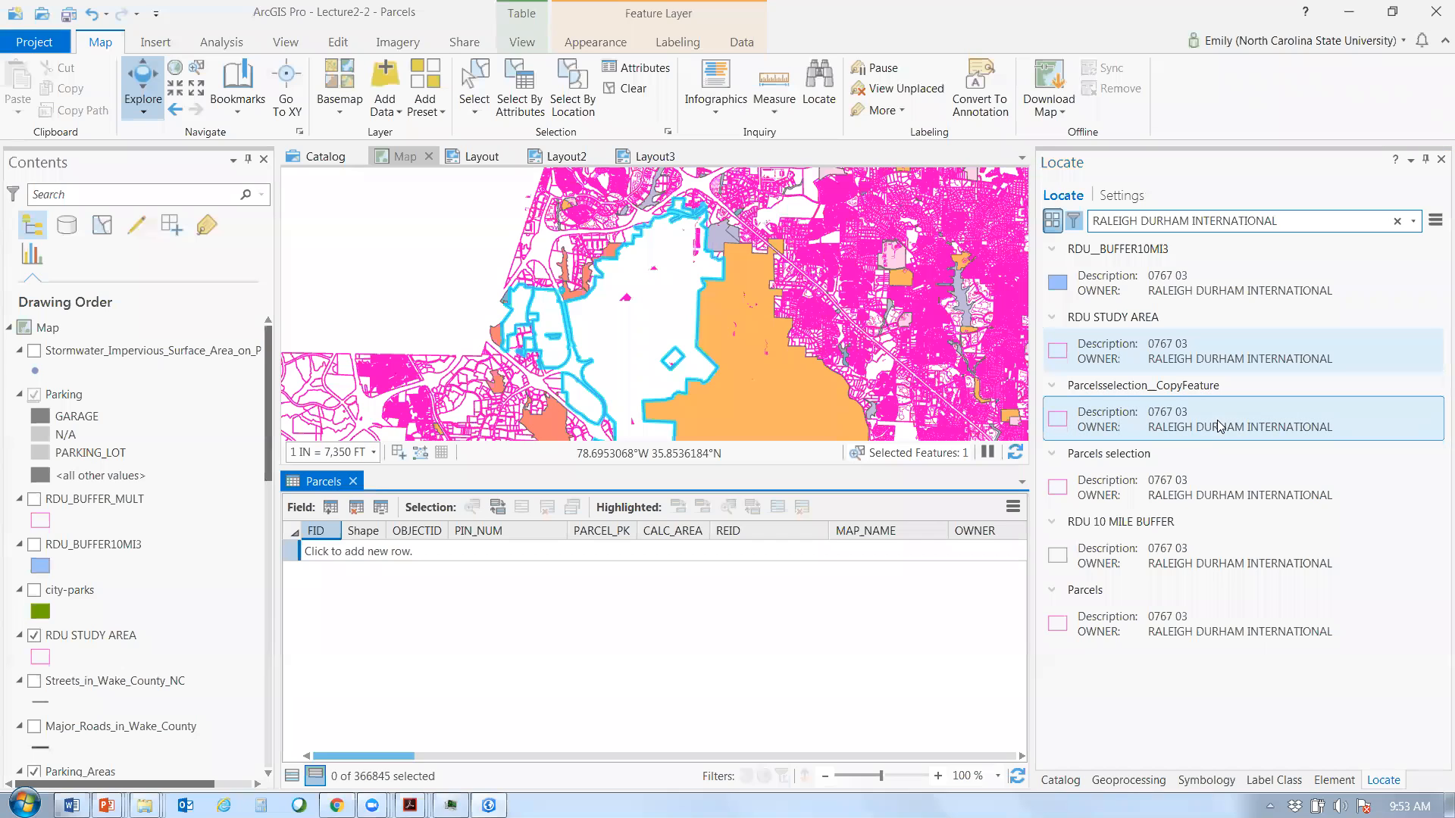
pyautogui.click(894, 457)
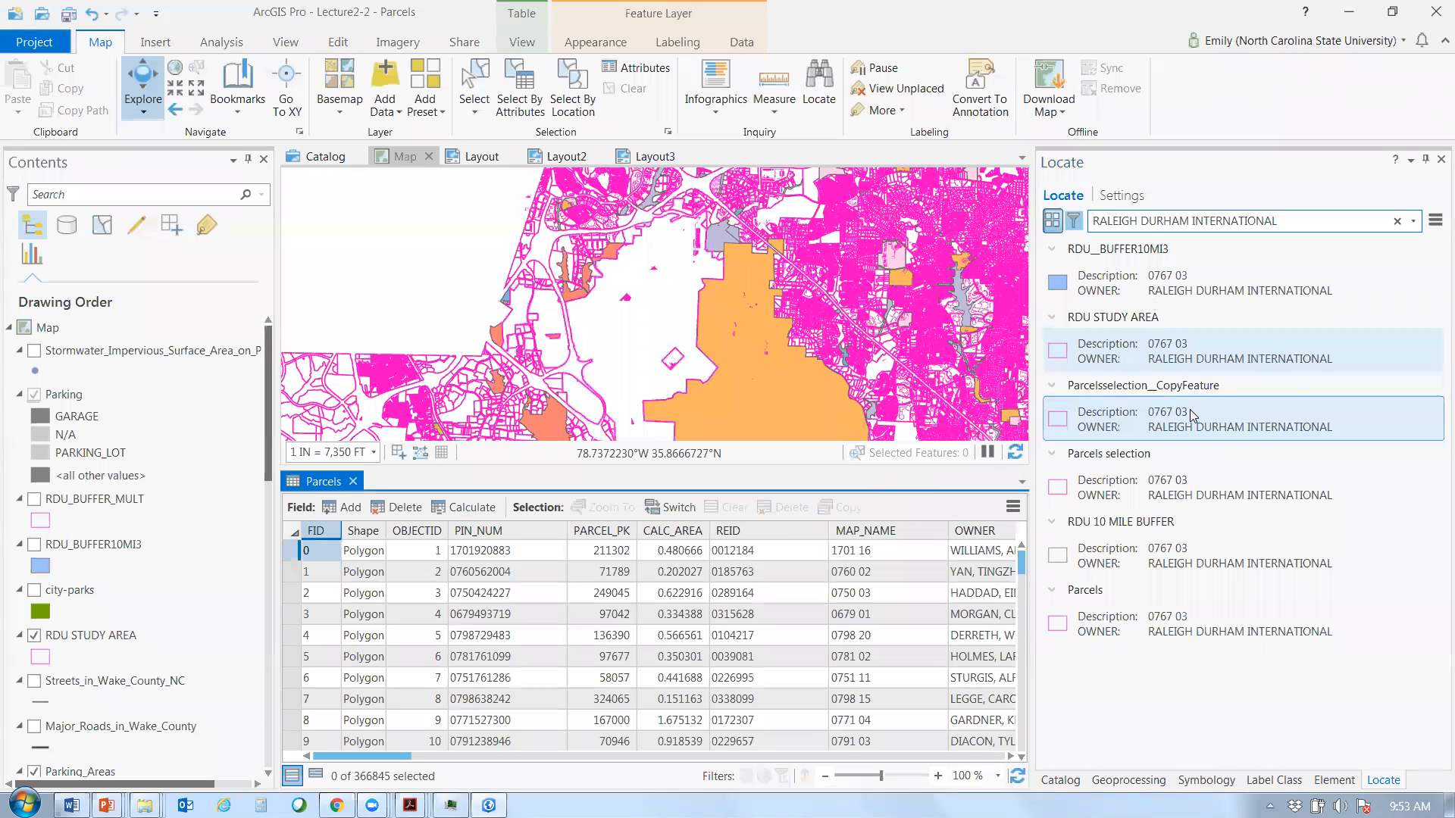
# - Add the RALEIGH DURHAM INTERNATIONAL result from the Parcels layer to the selection
pyautogui.click(1201, 621)
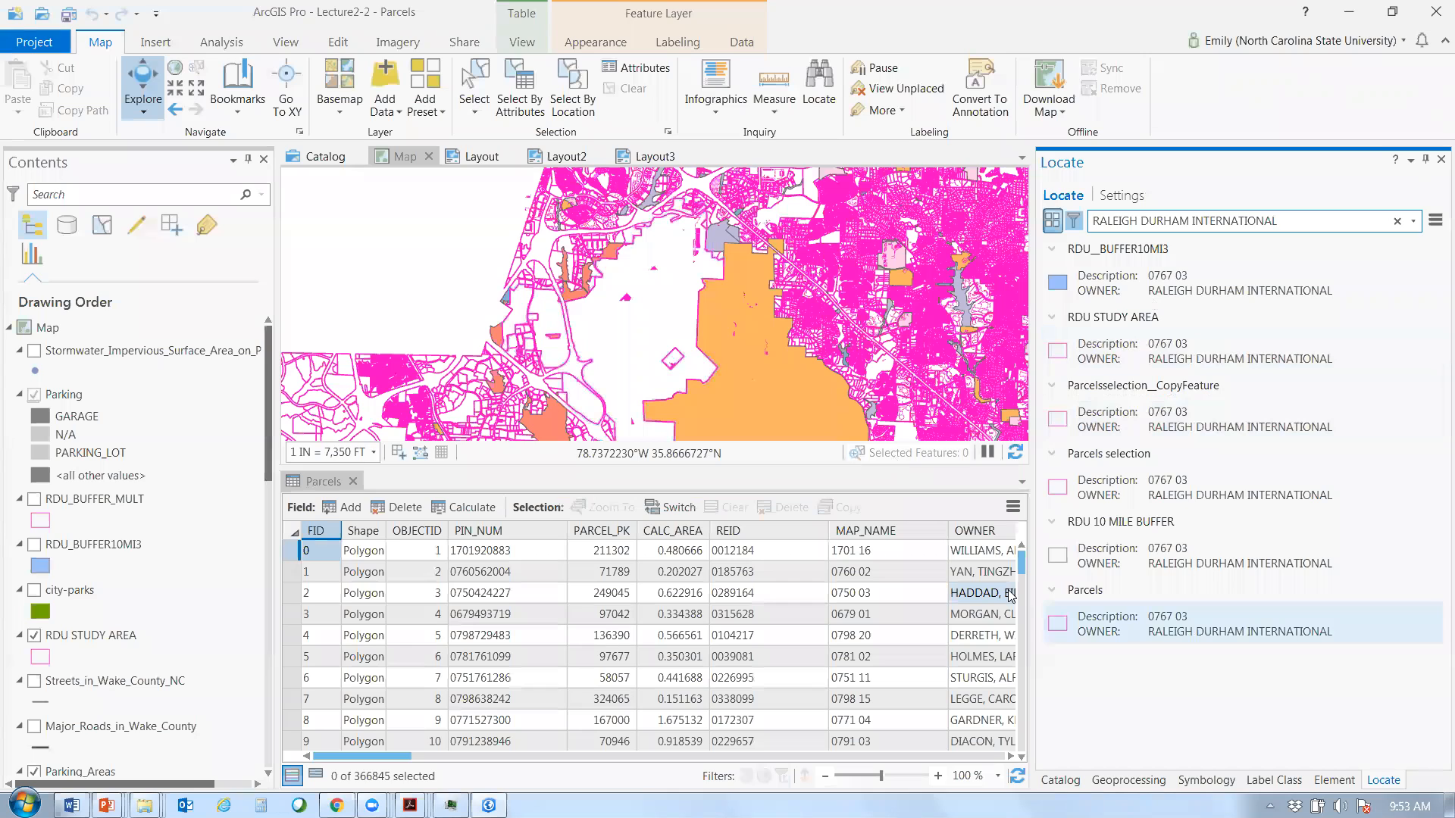
pyautogui.rightClick(1114, 623)
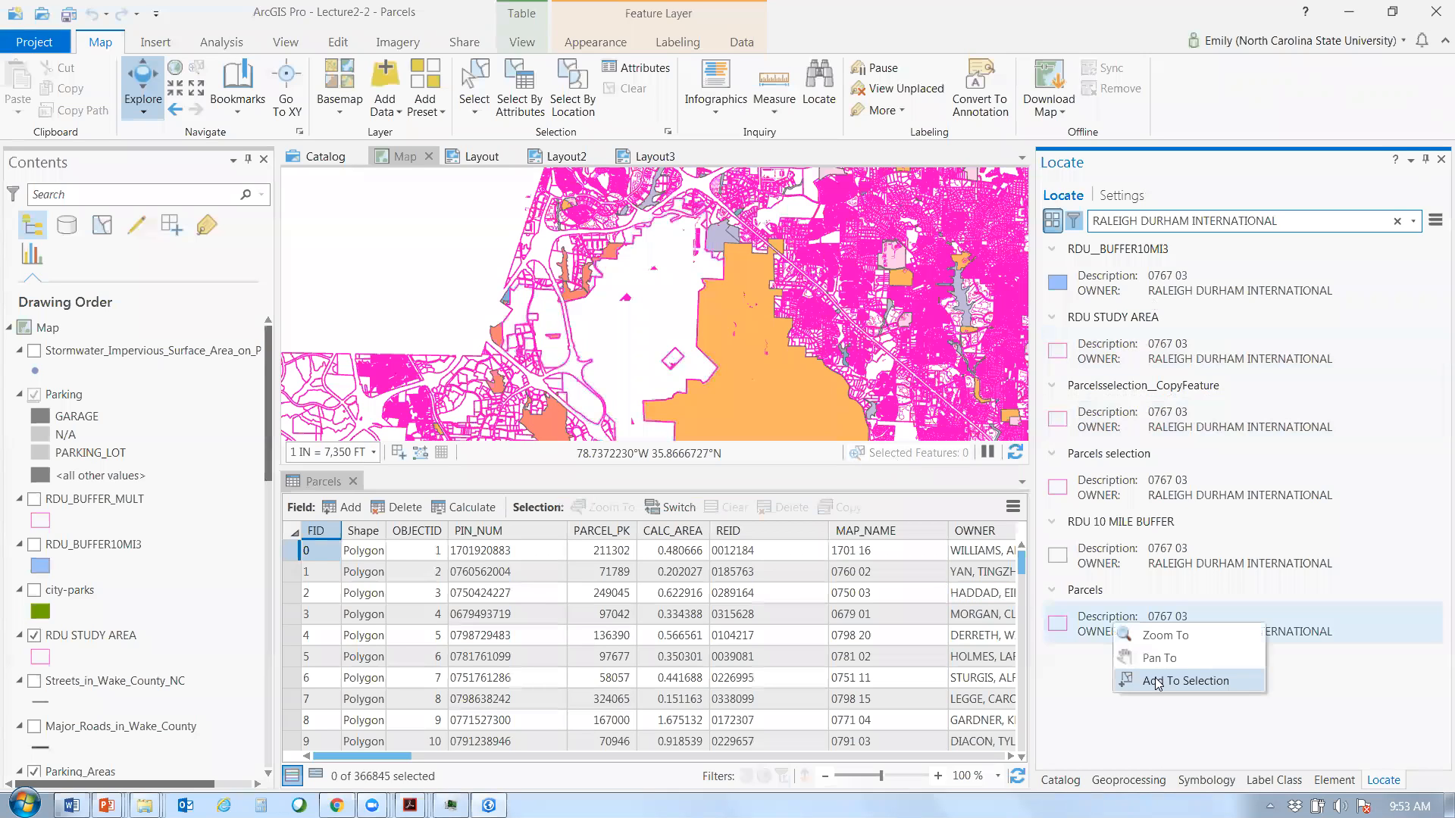
pyautogui.click(1157, 683)
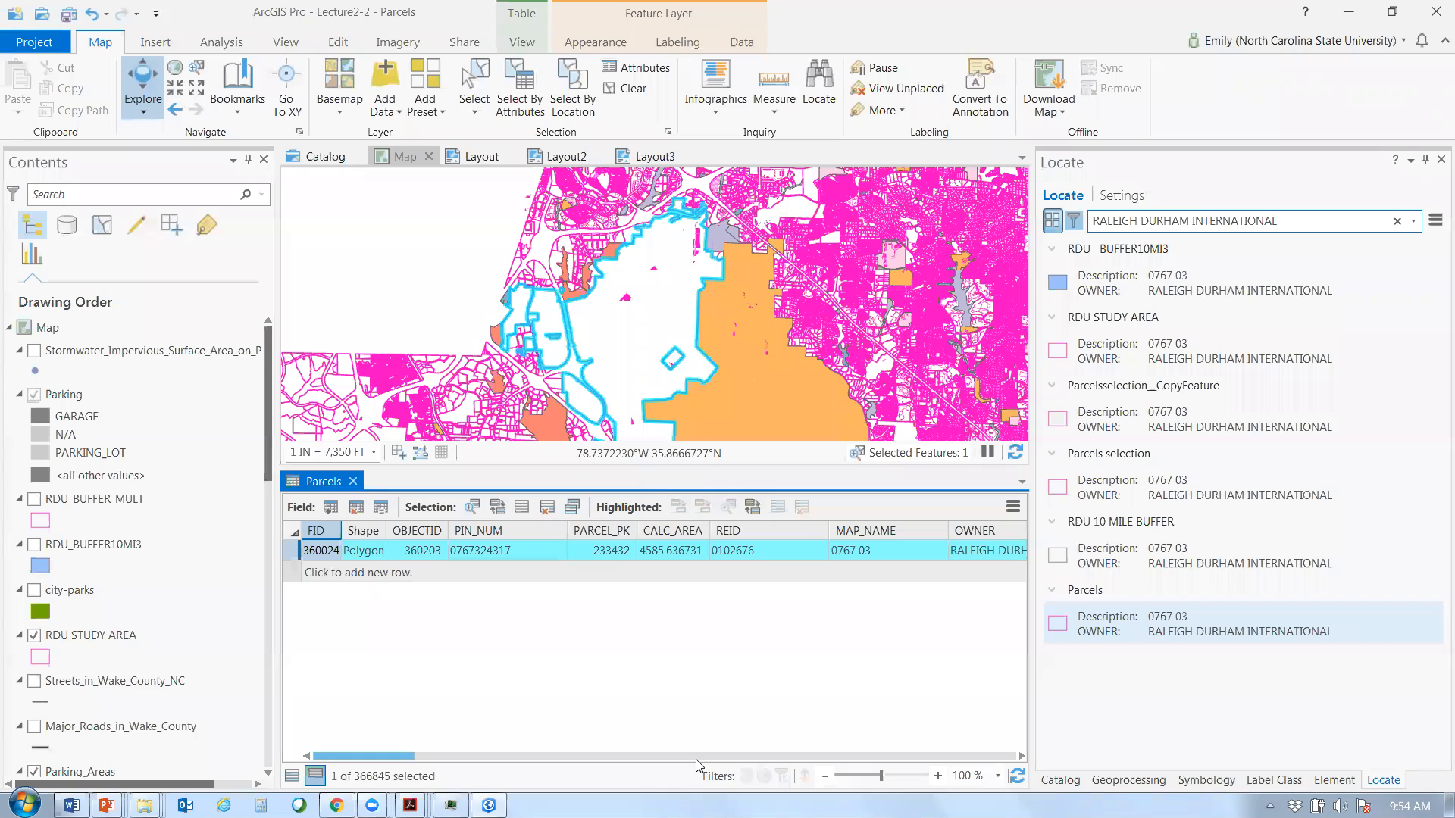
pyautogui.moveTo(372, 805)
pyautogui.click(1270, 805)
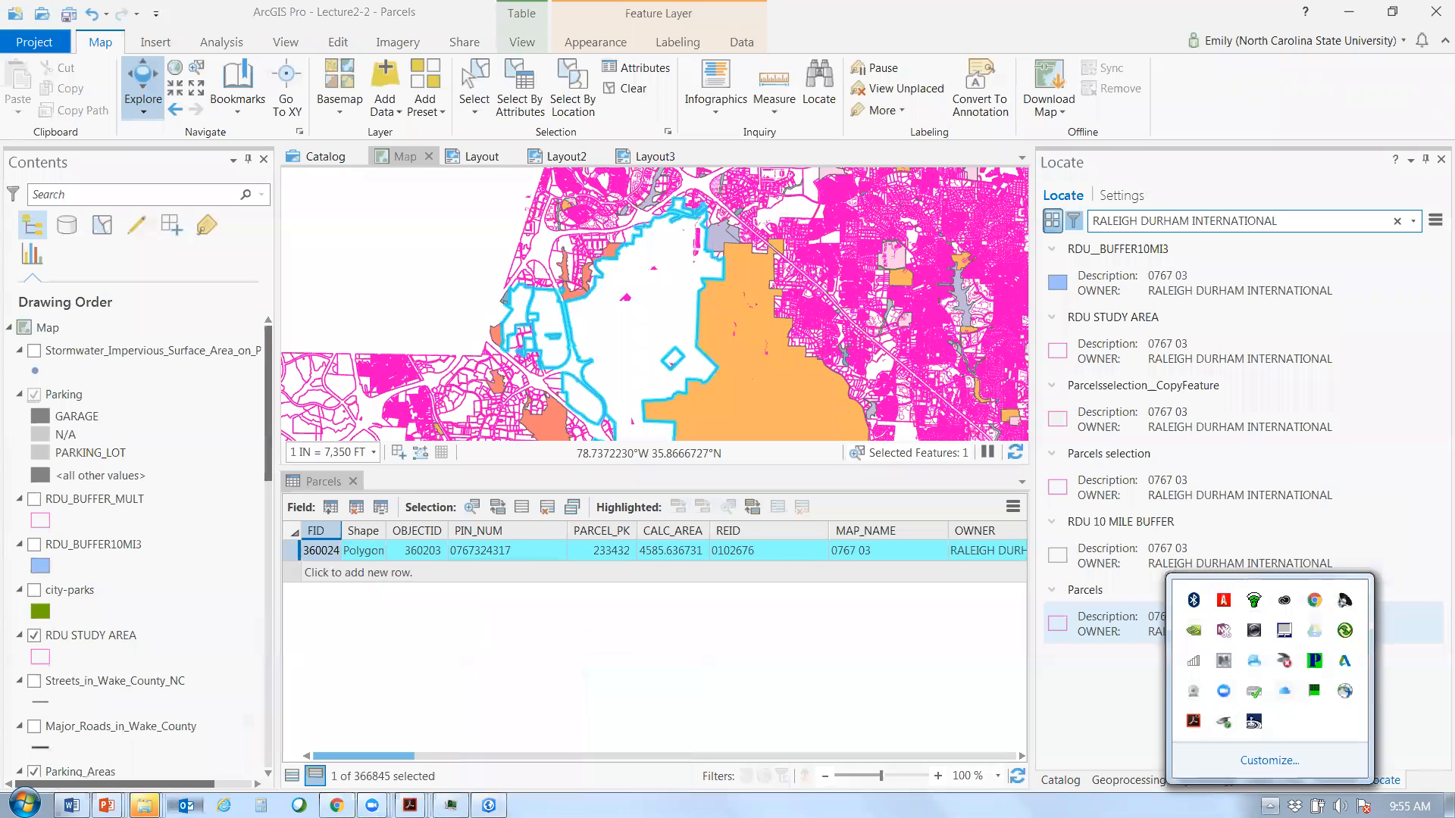
pyautogui.click(186, 806)
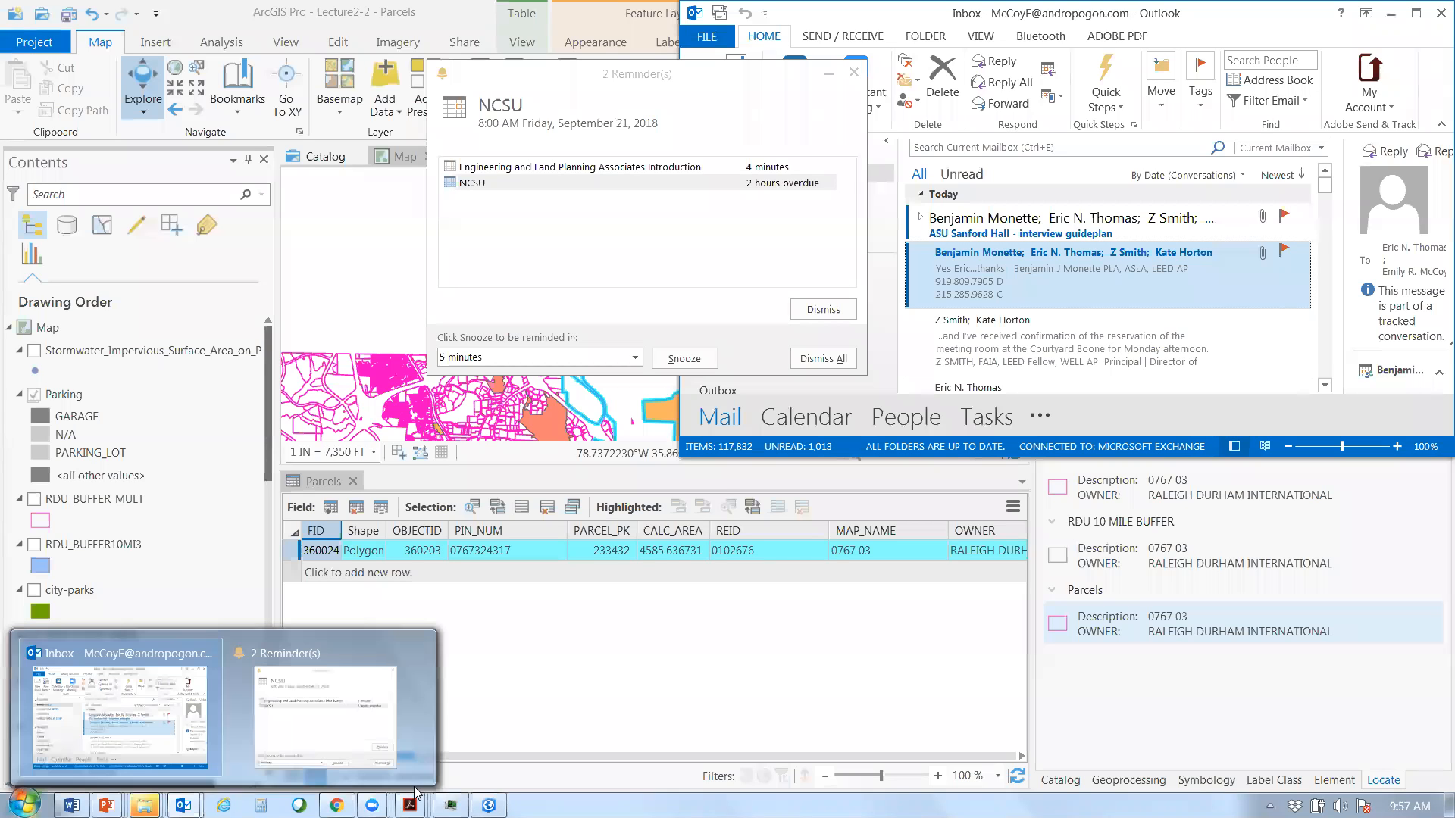
pyautogui.click(337, 804)
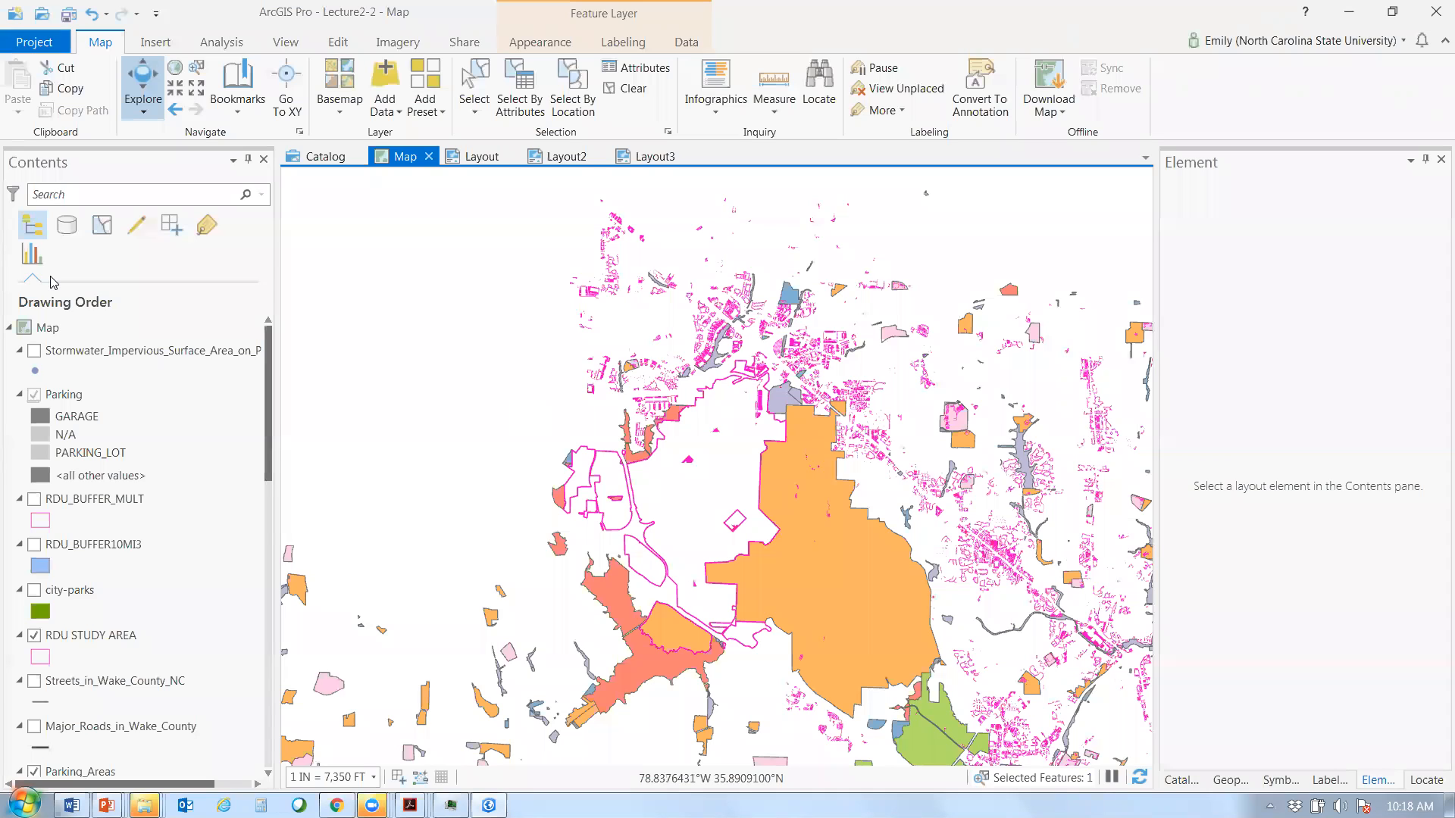
# - Start a new project from the Blank template and name it LECTURE_03
pyautogui.click(326, 157)
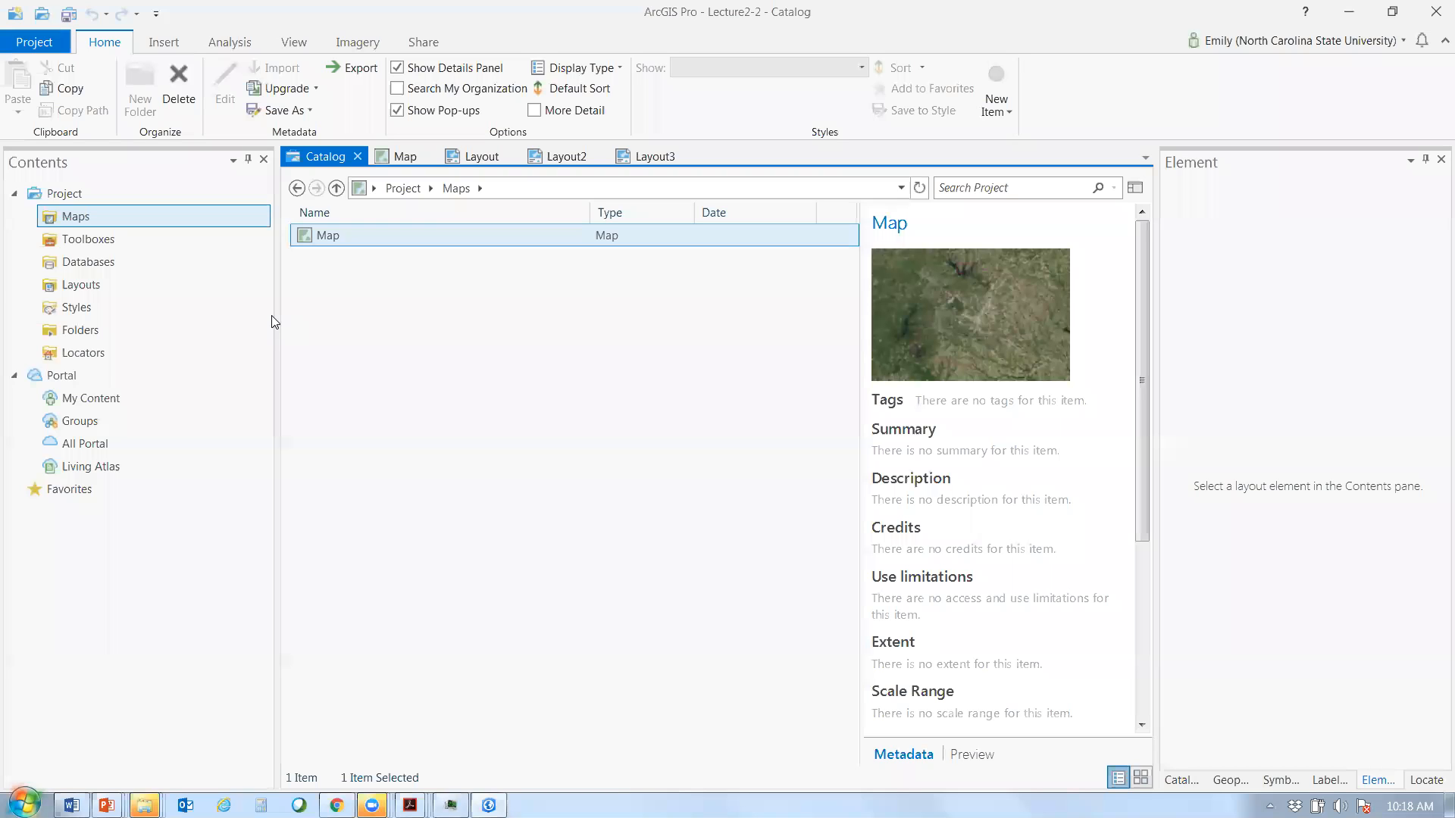
pyautogui.click(164, 265)
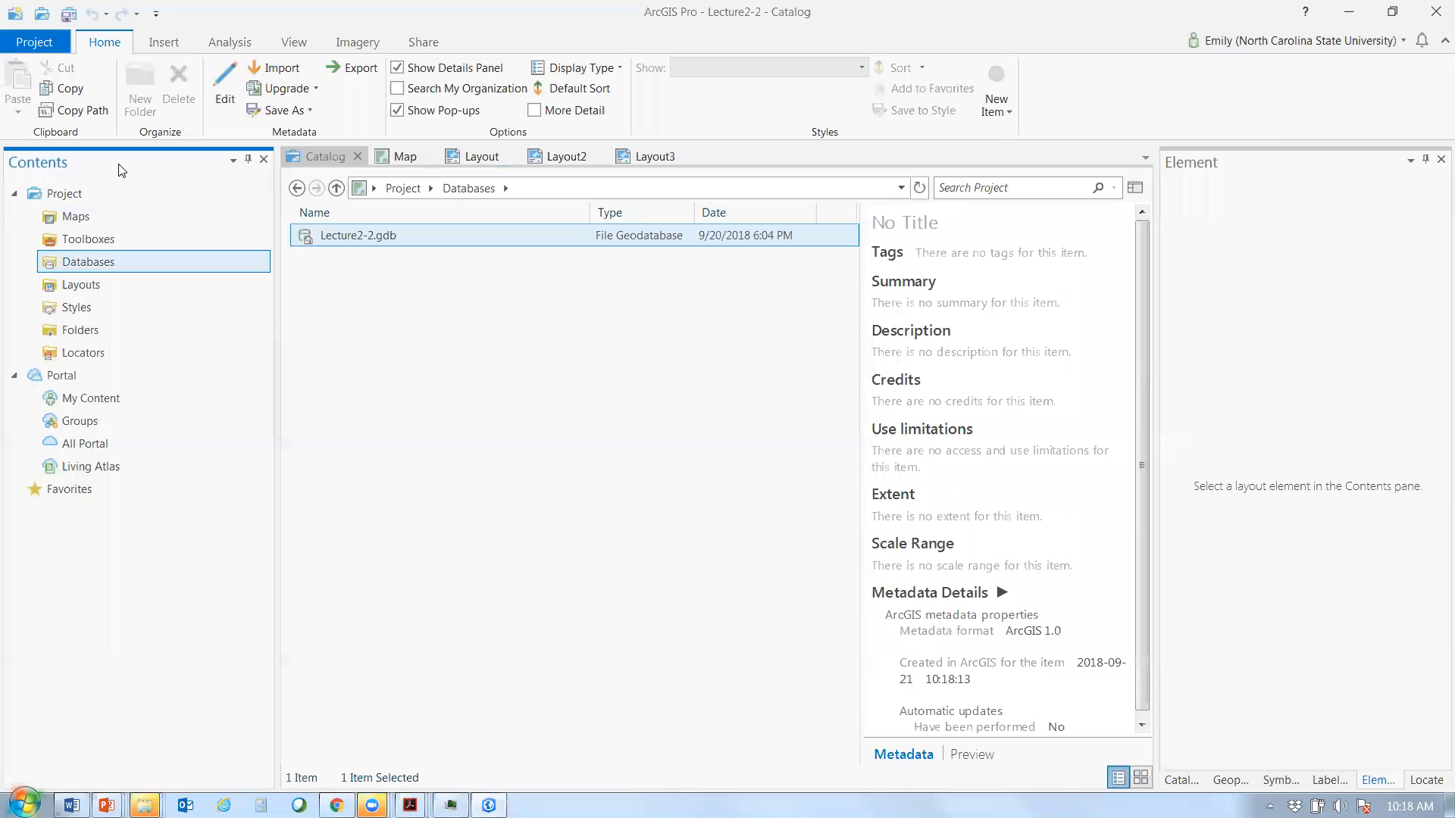
pyautogui.click(60, 41)
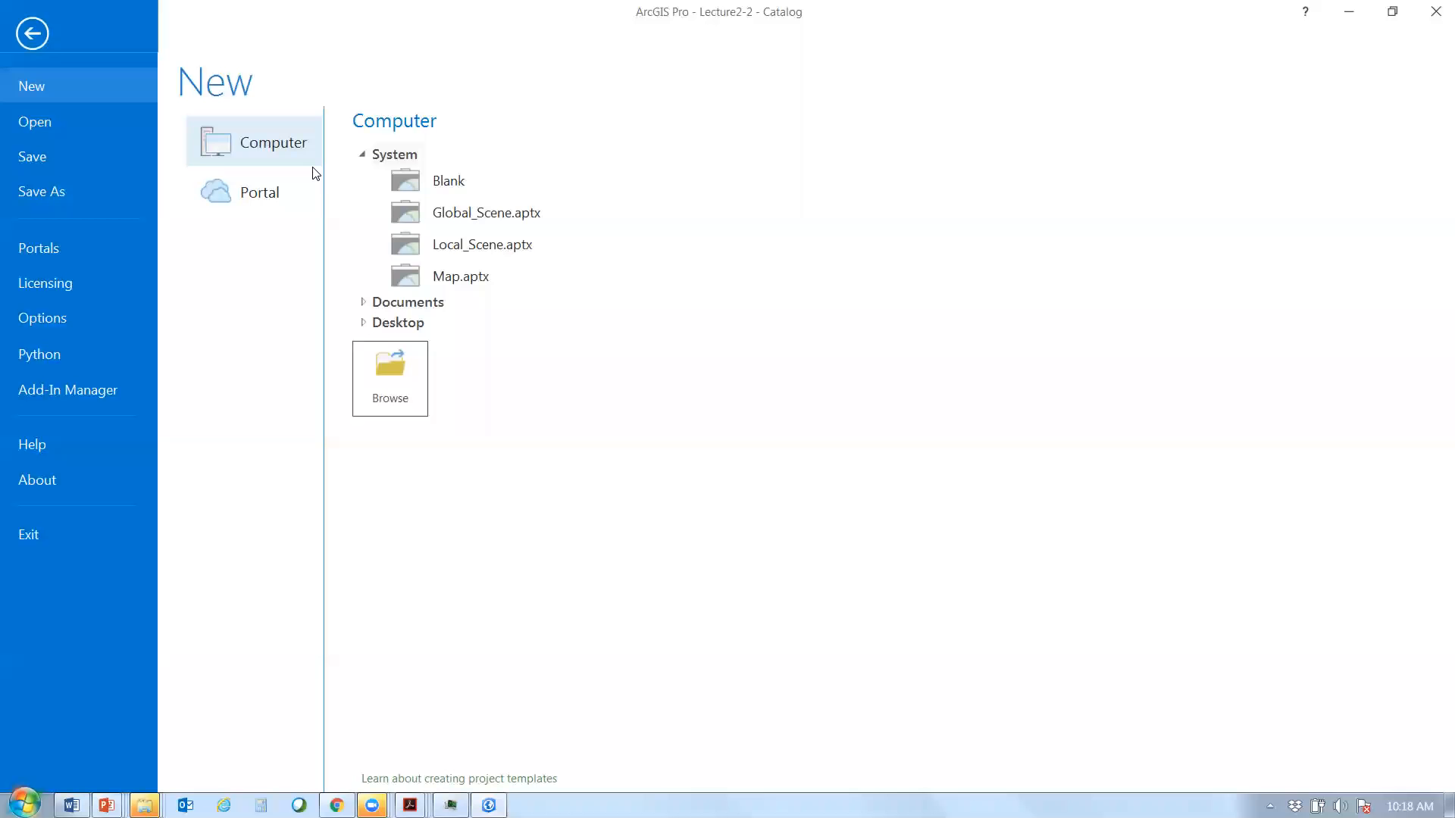
pyautogui.click(385, 174)
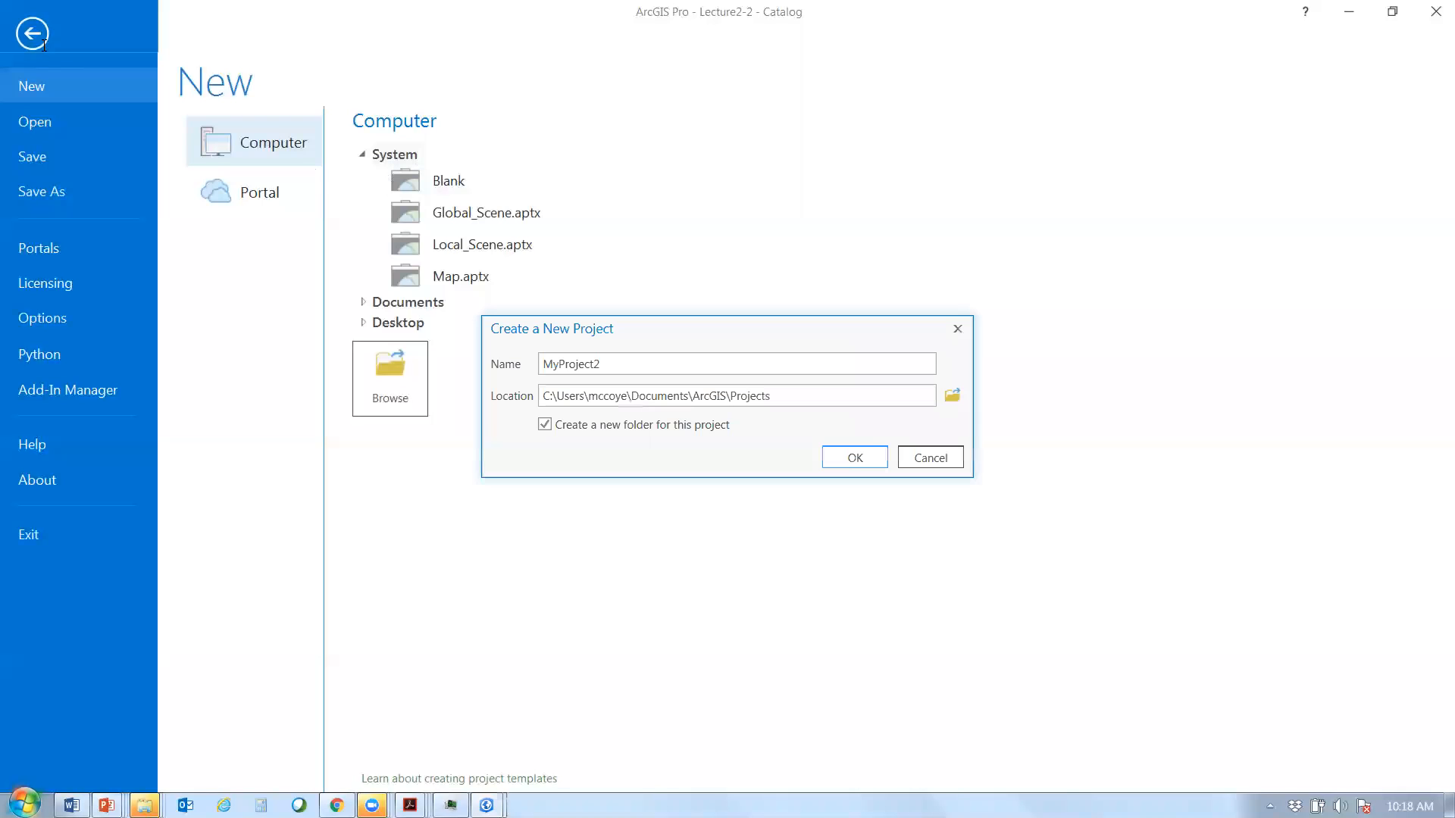
pyautogui.moveTo(605, 365); pyautogui.dragTo(520, 362)
pyautogui.write('ASSI')
pyautogui.press('BackSpace')
pyautogui.press('BackSpace')
pyautogui.press('BackSpace')
pyautogui.press('BackSpace')
pyautogui.write('LECTURE_03')
# - Store the new project in D:\LAR_582_GIS\LECTURES\Lecture_3 and create it, saving the changes to Lecture2-2
pyautogui.click(950, 402)
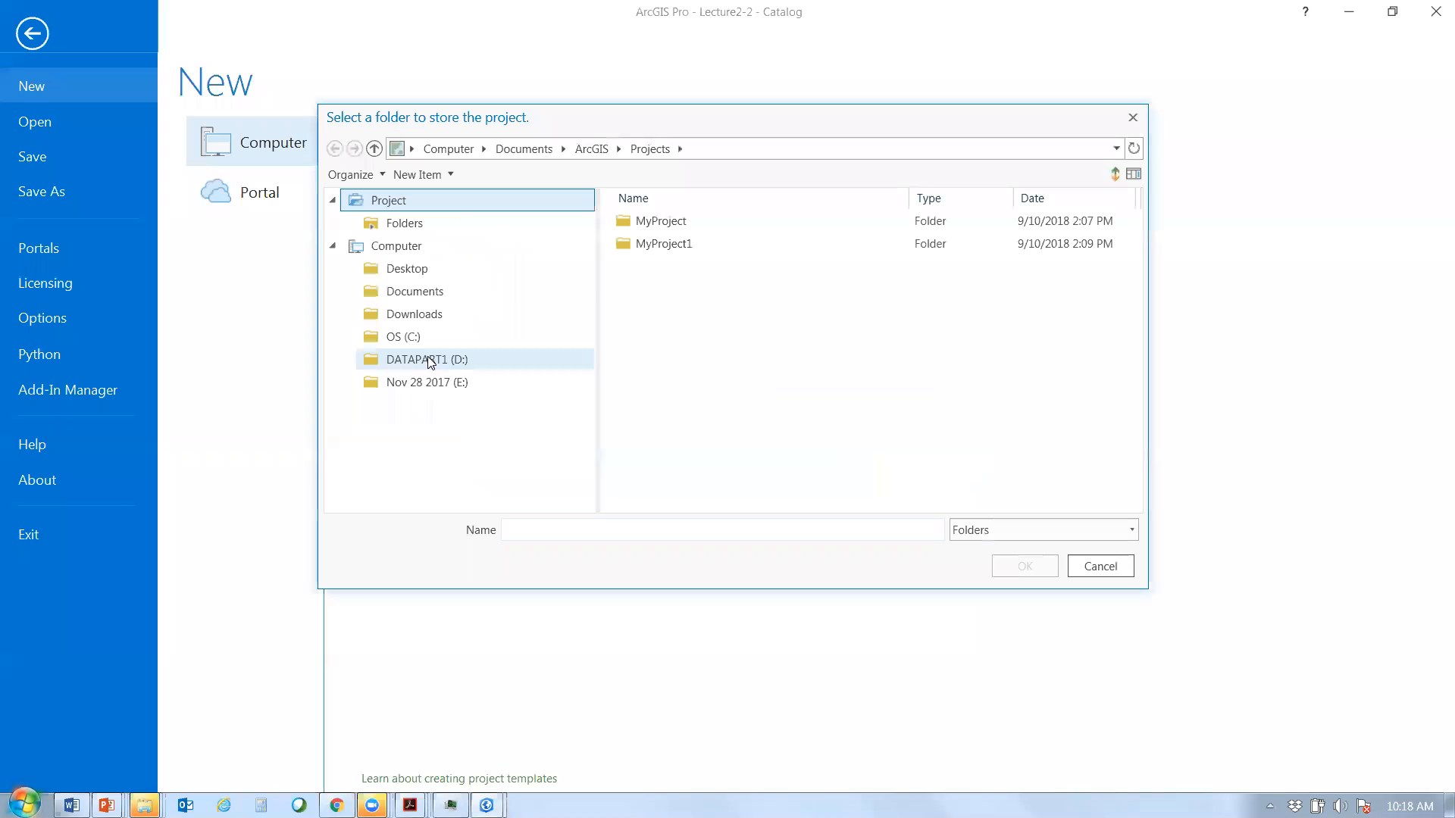
pyautogui.click(429, 361)
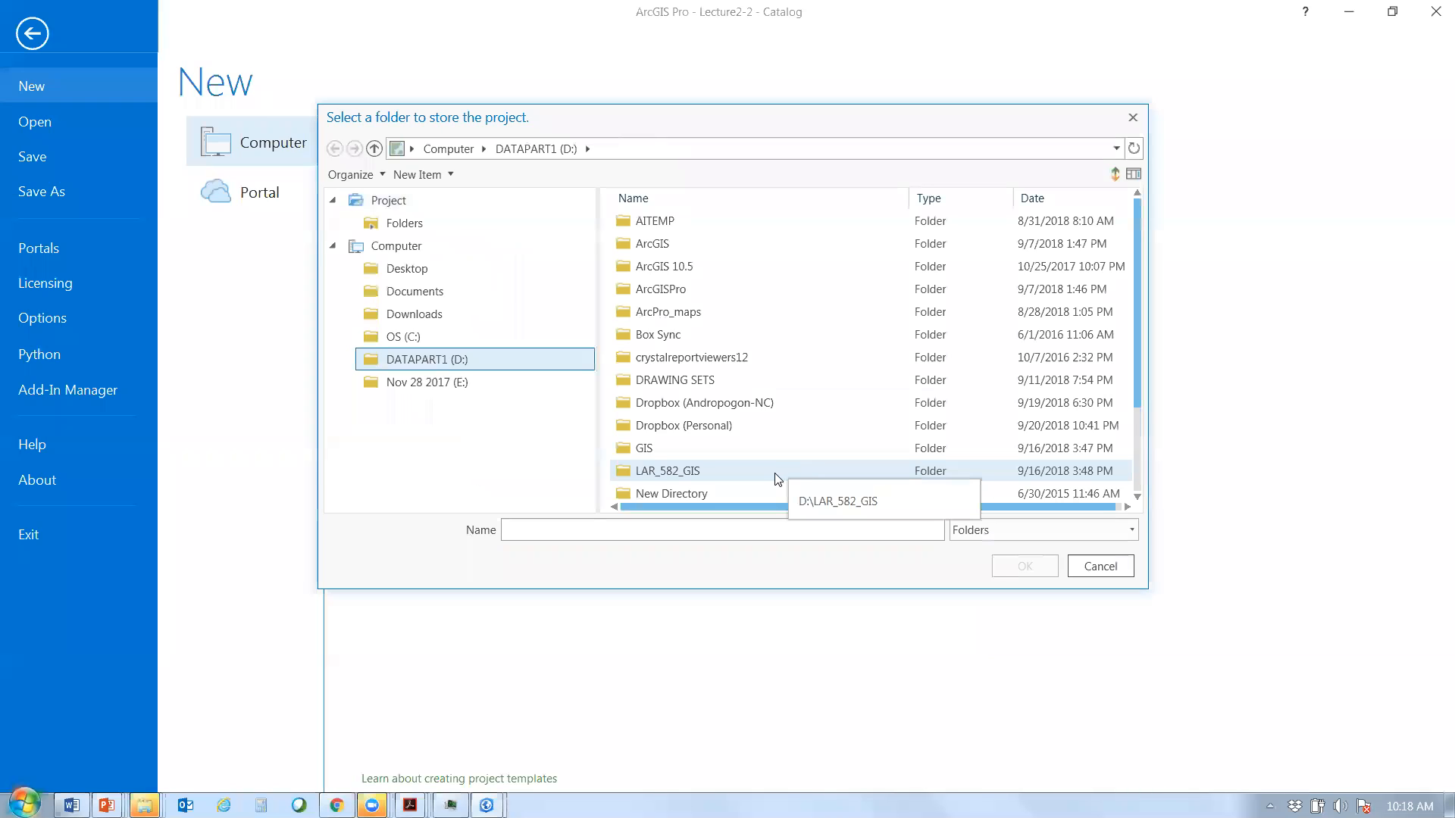
pyautogui.doubleClick(775, 473)
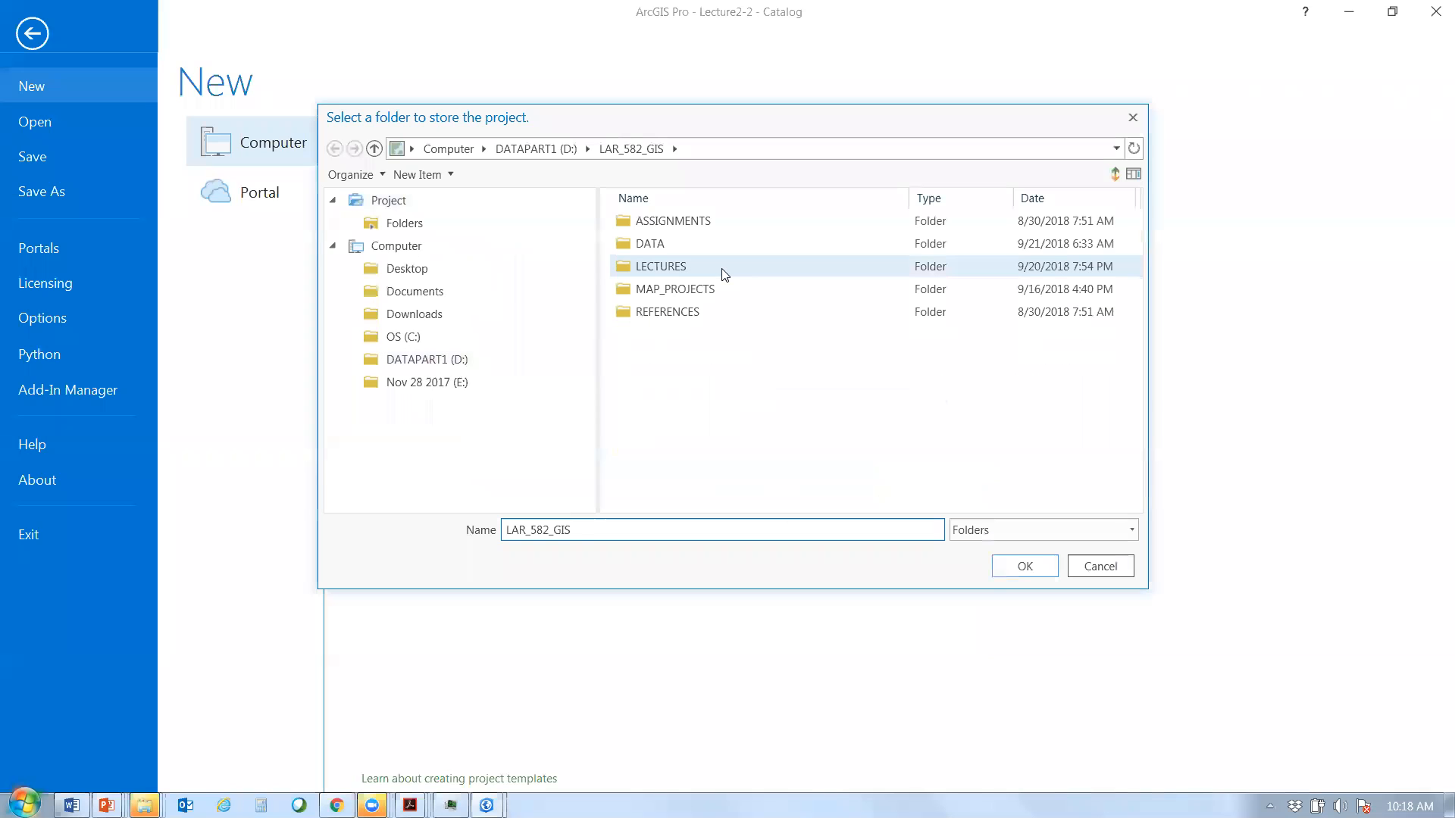
pyautogui.doubleClick(723, 271)
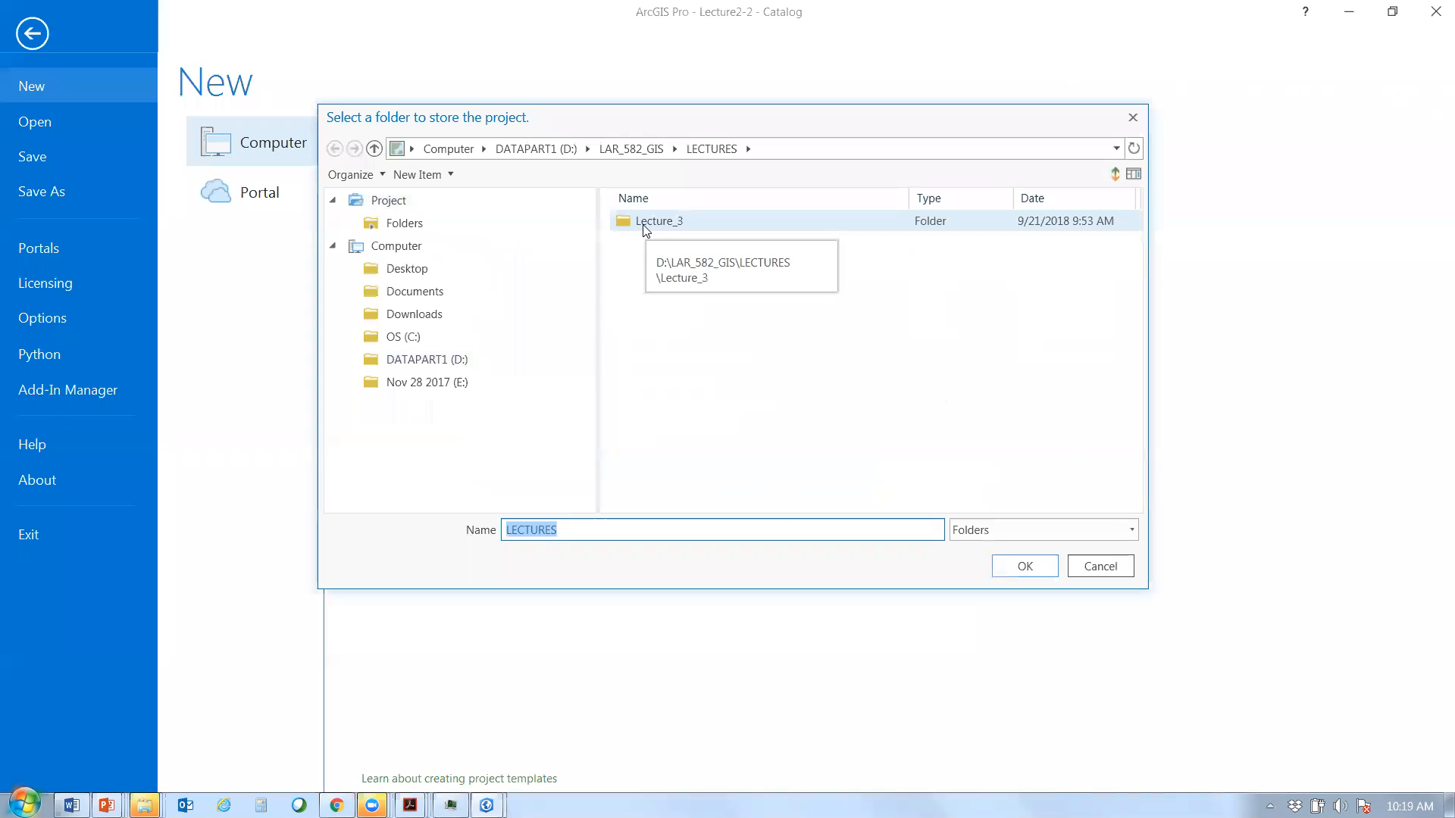
pyautogui.click(642, 225)
pyautogui.click(1026, 566)
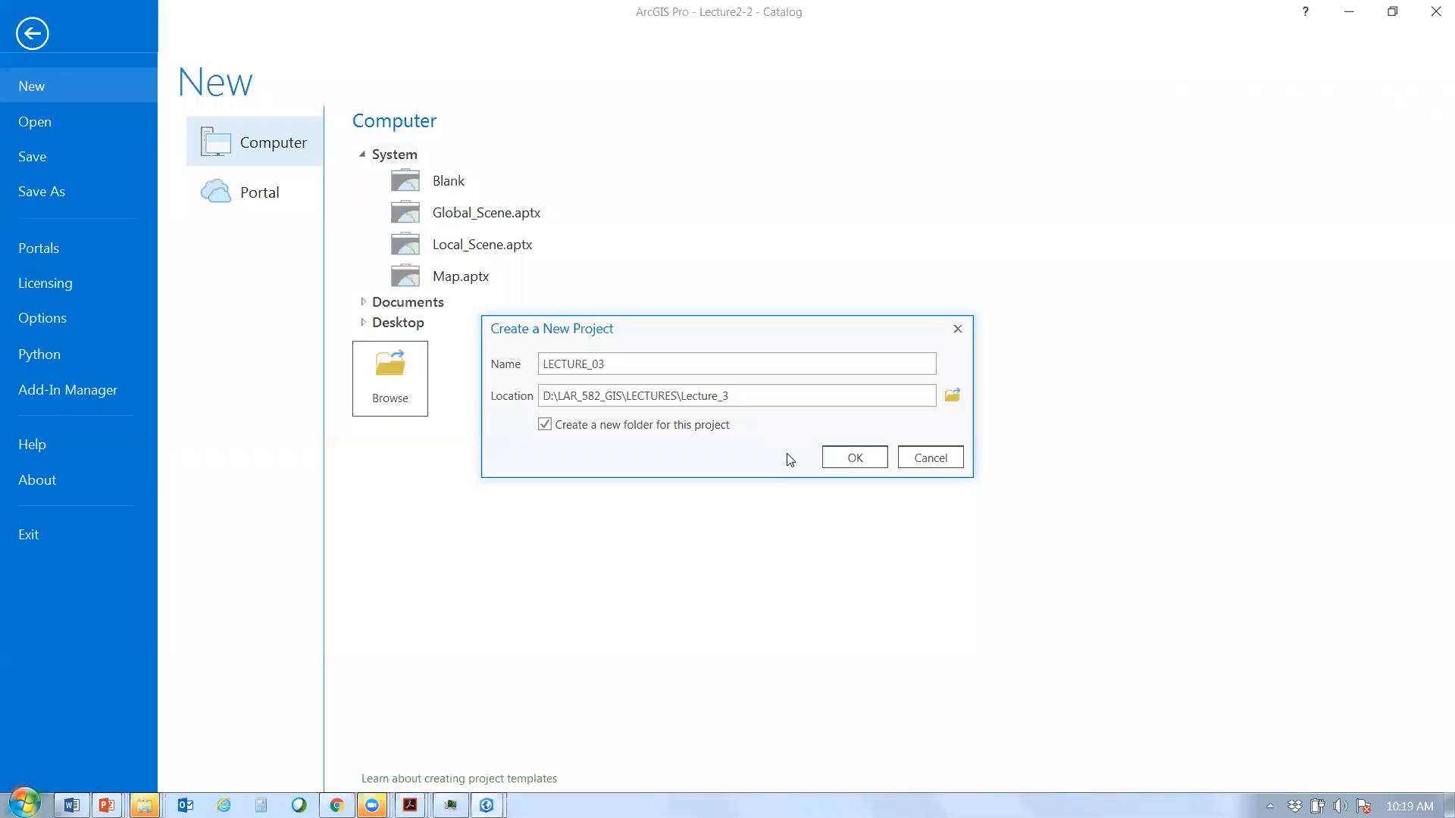
pyautogui.click(869, 458)
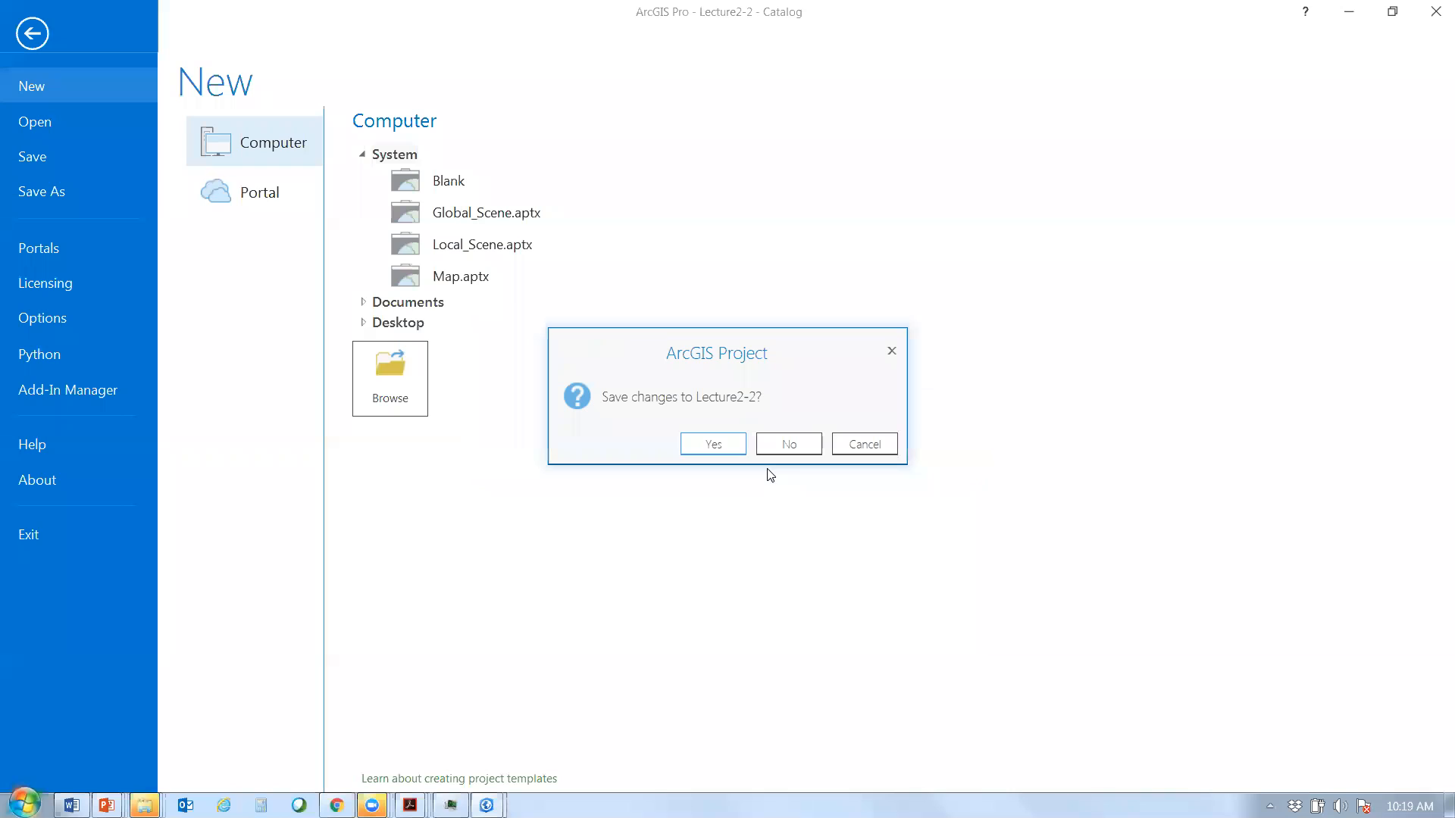
pyautogui.press('Return')
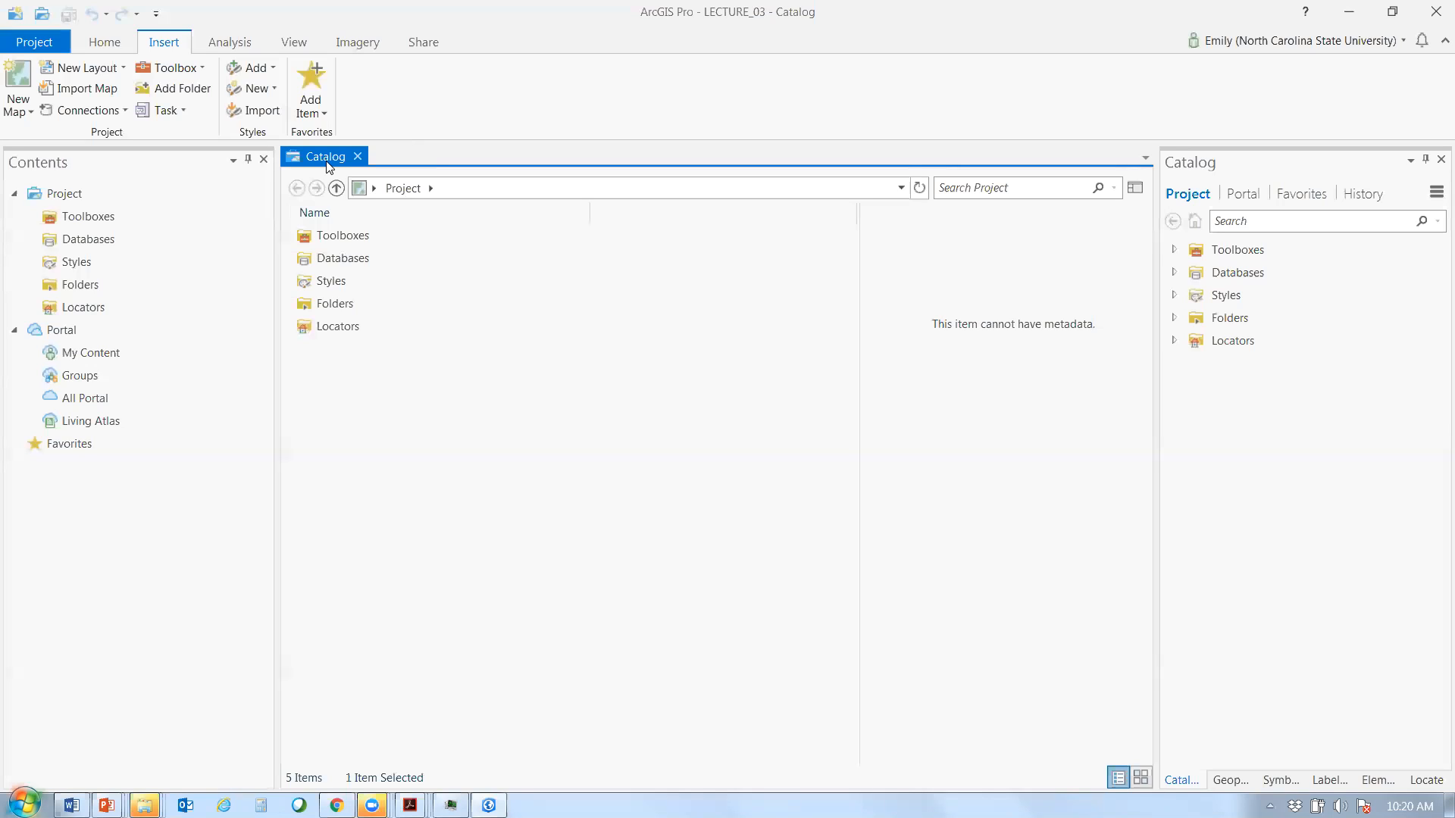
pyautogui.click(69, 15)
pyautogui.click(110, 354)
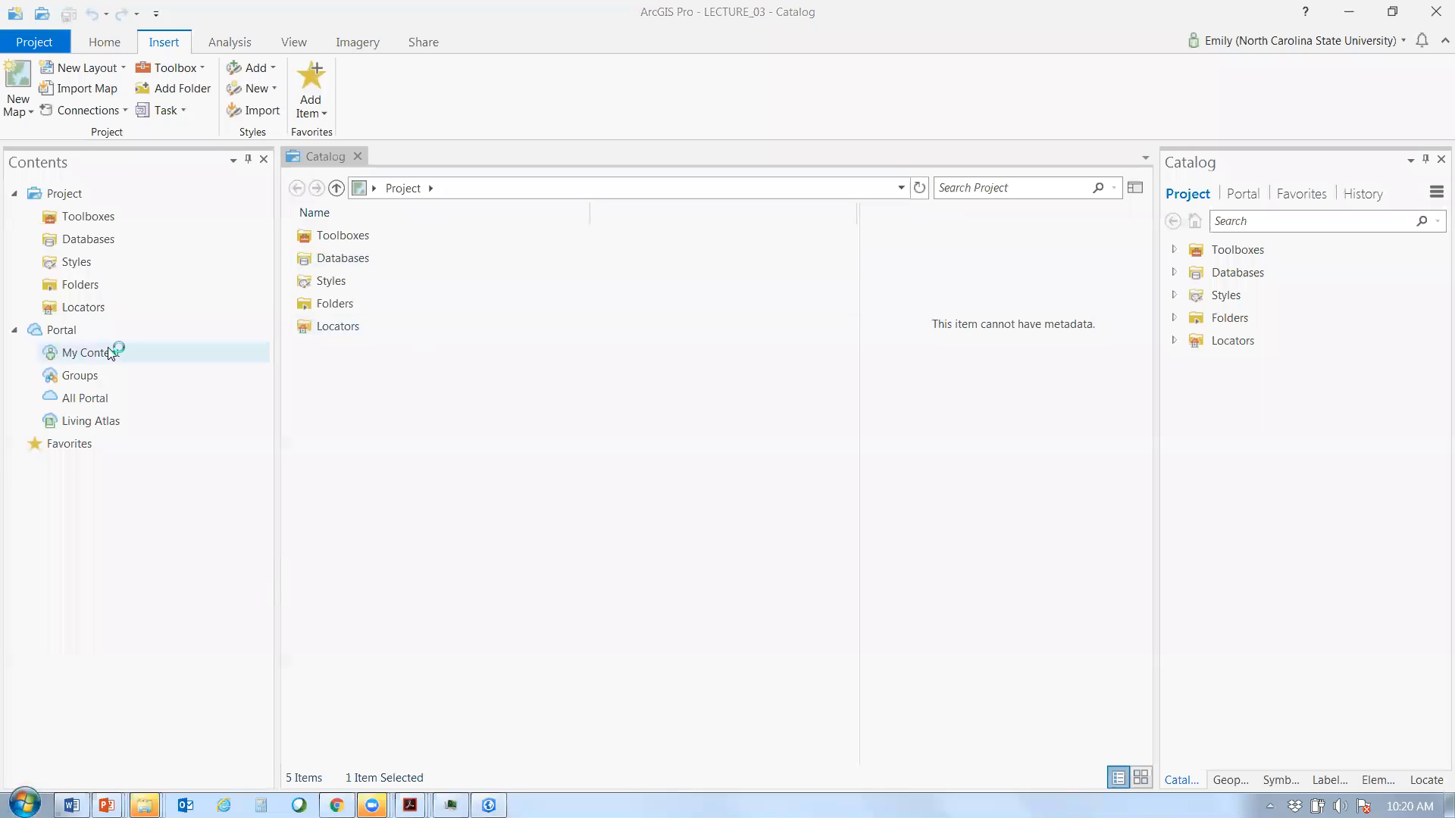
pyautogui.click(234, 311)
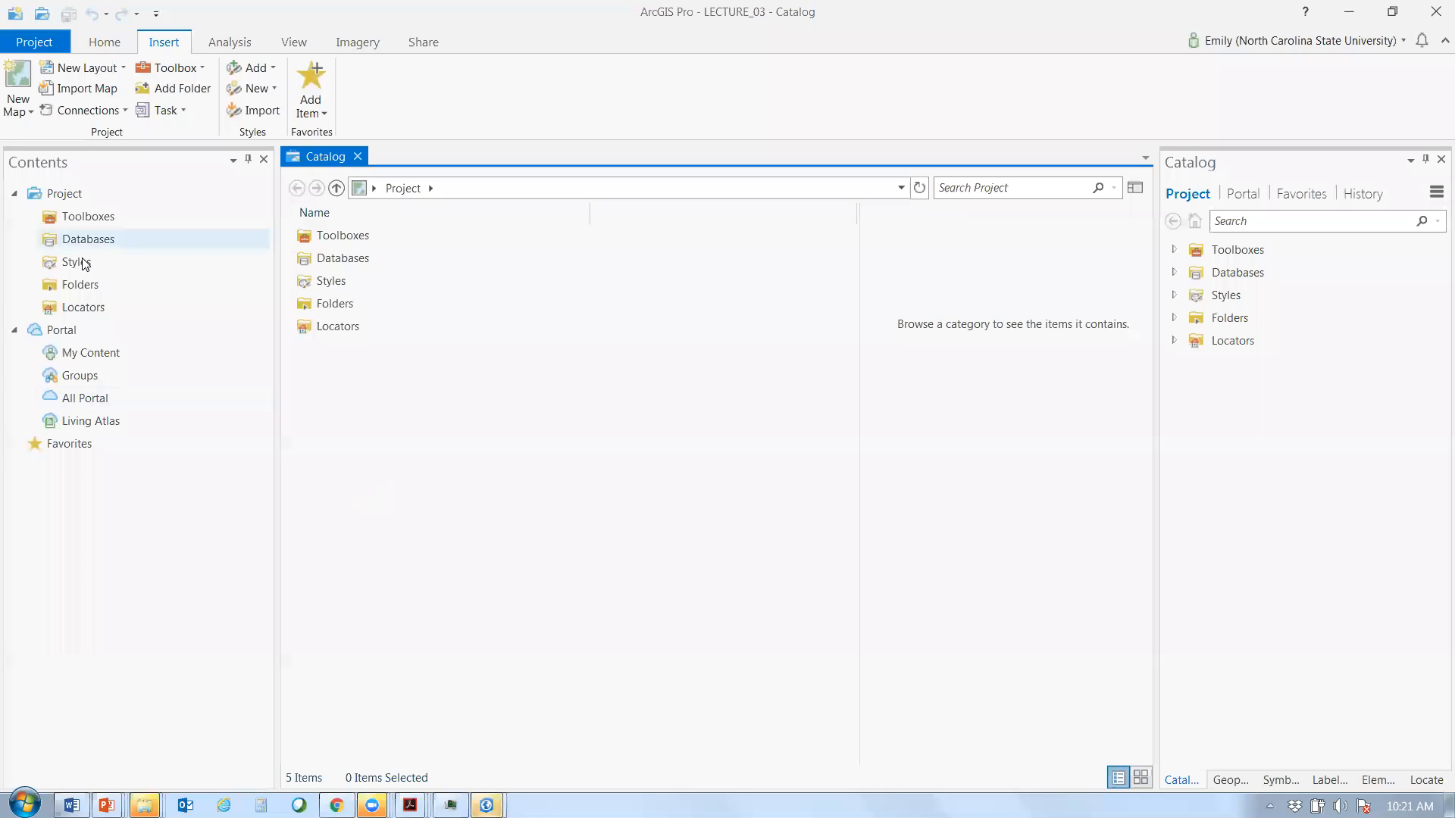
# - Add a folder connection to the DATA folder inside LAR_582_GIS on the DATAPART1 (D:) drive
pyautogui.click(118, 295)
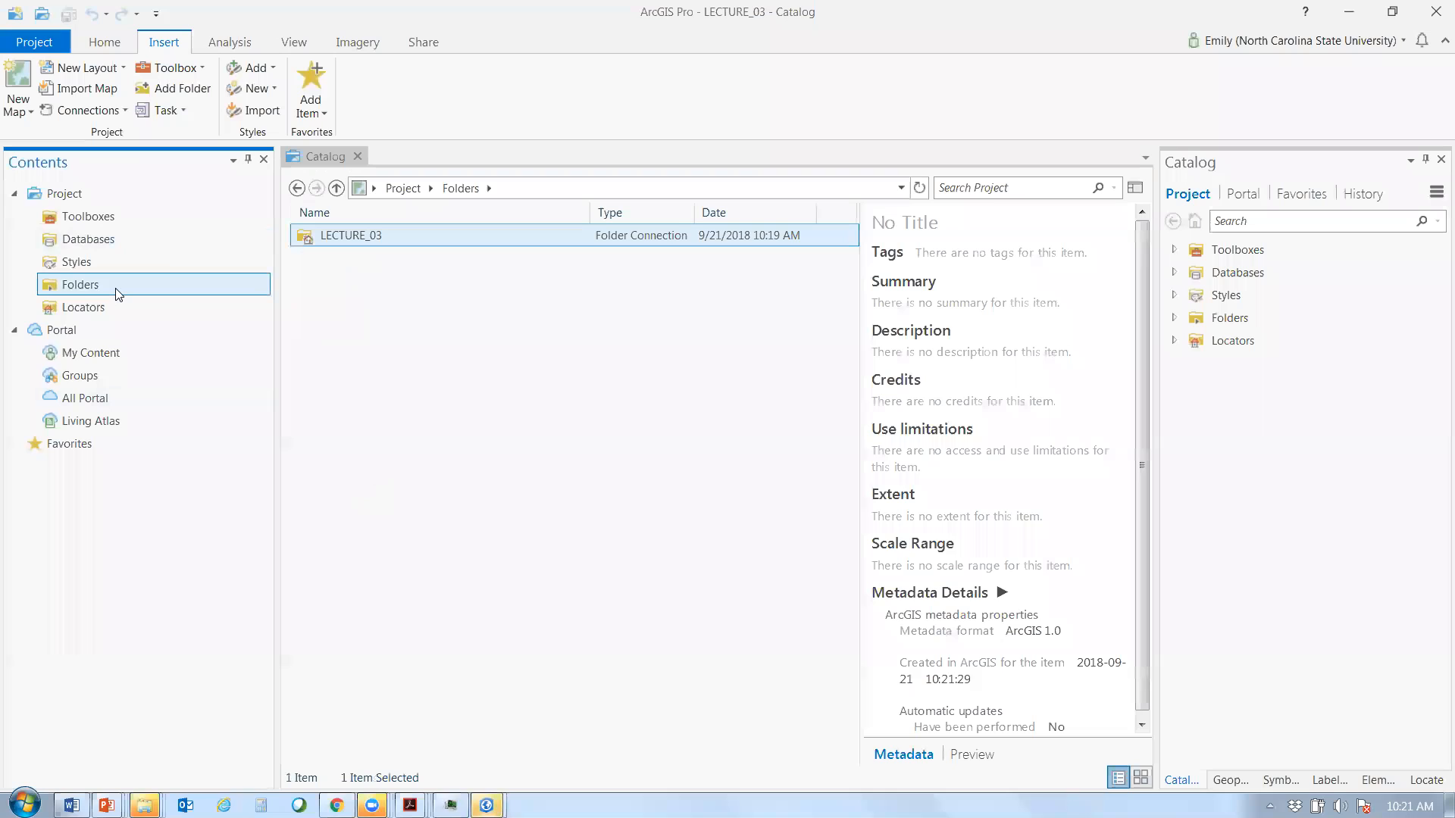
pyautogui.rightClick(301, 281)
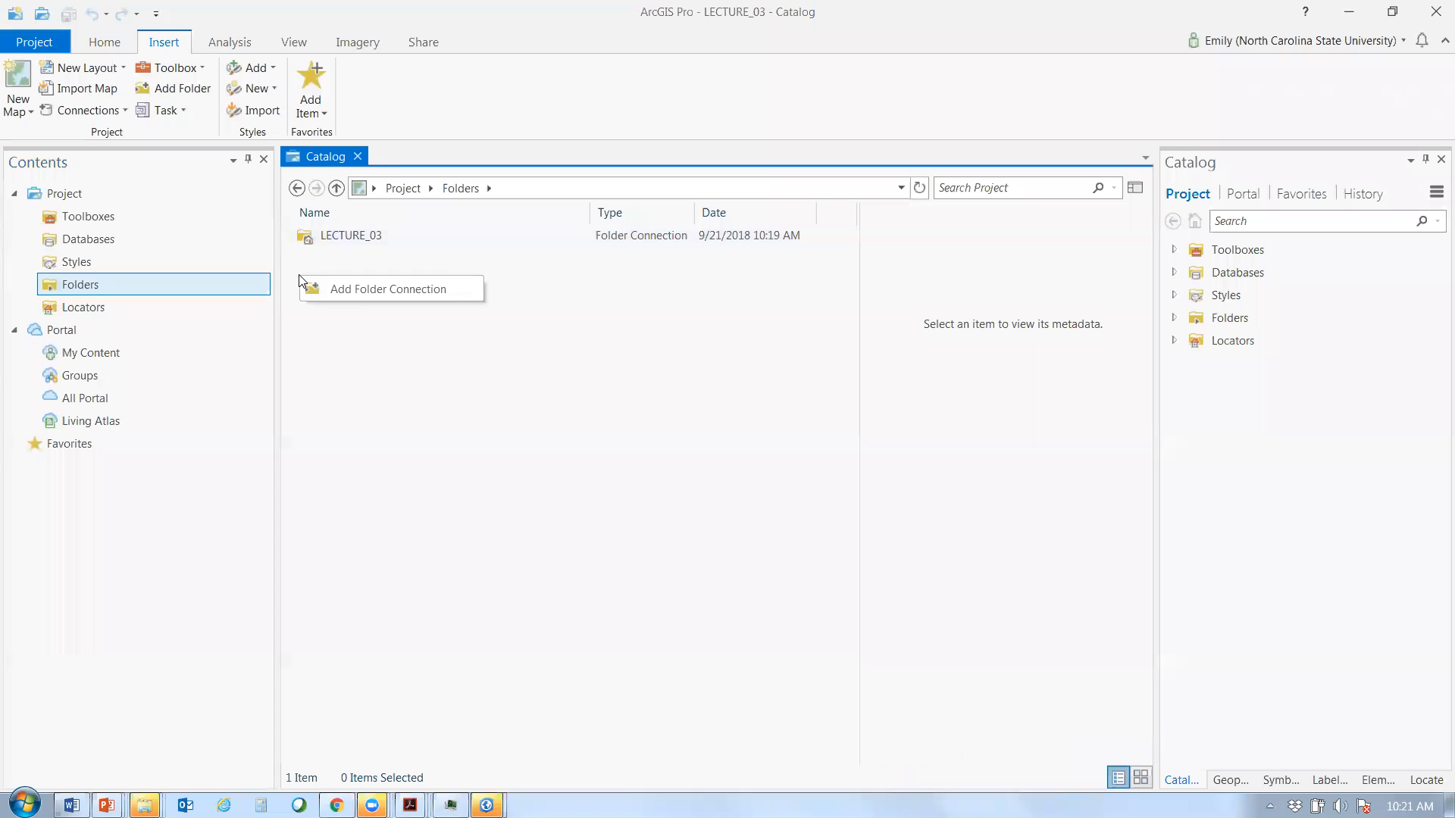
pyautogui.click(388, 288)
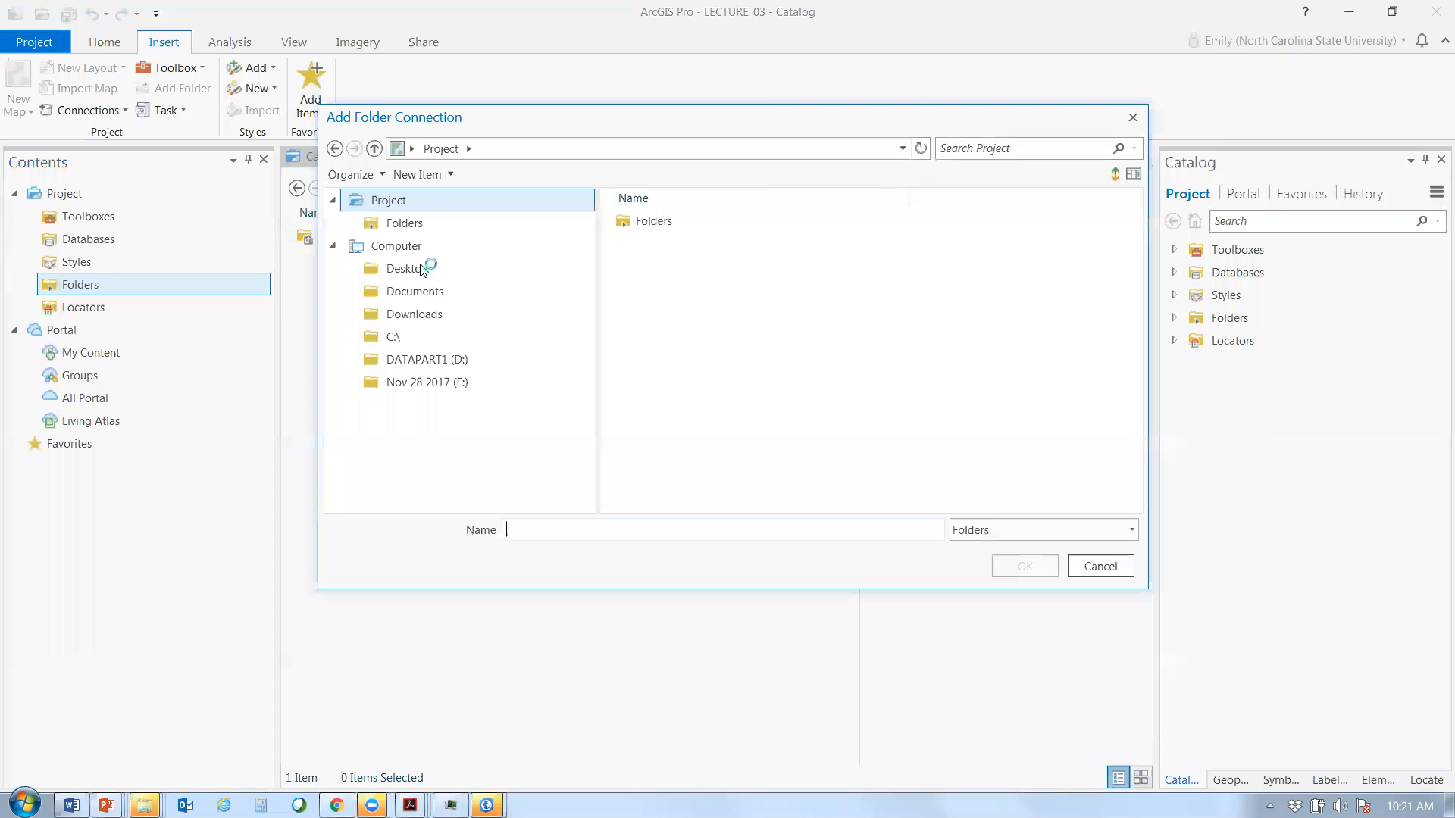
pyautogui.click(467, 362)
pyautogui.click(697, 471)
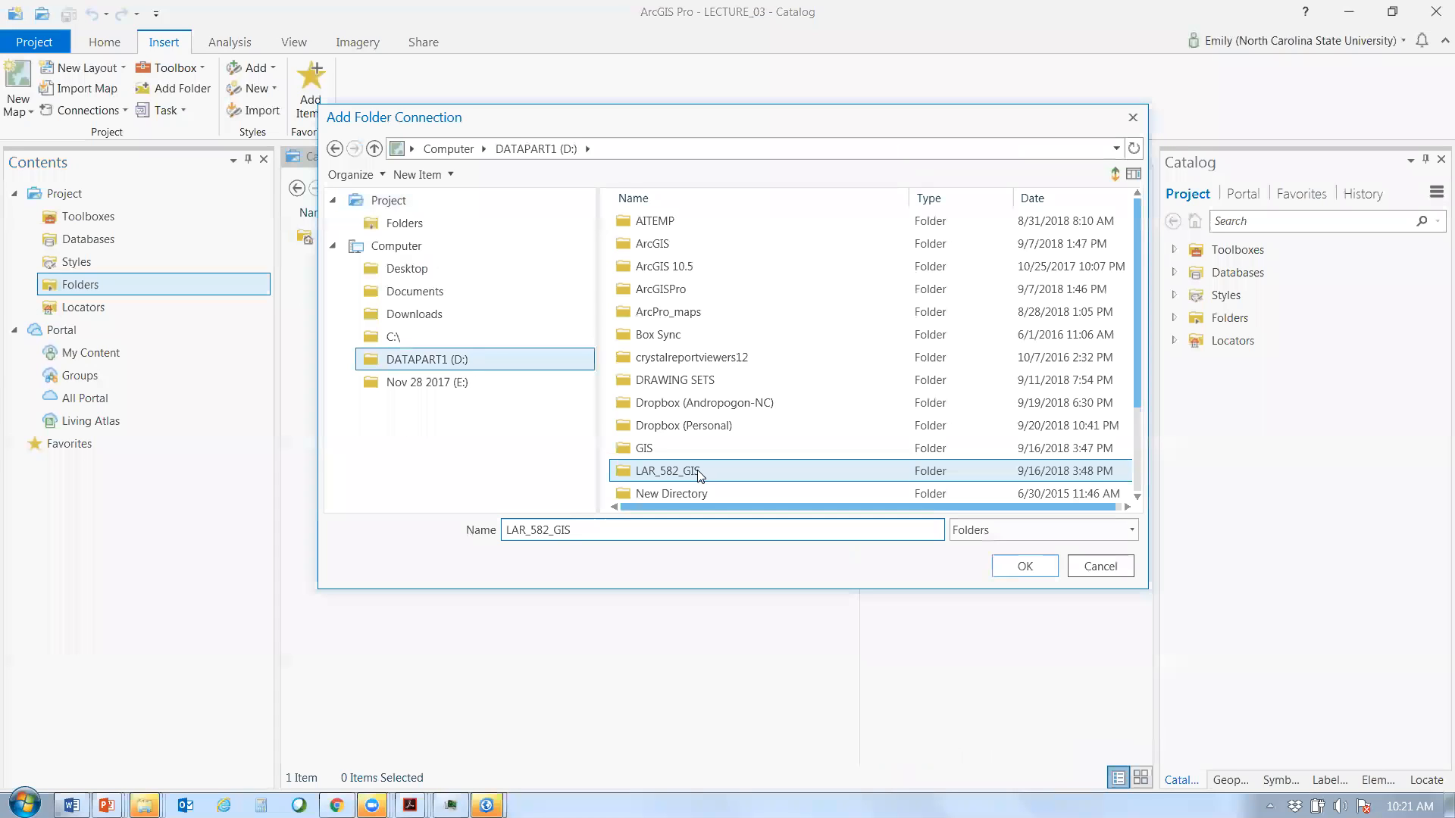
pyautogui.doubleClick(697, 471)
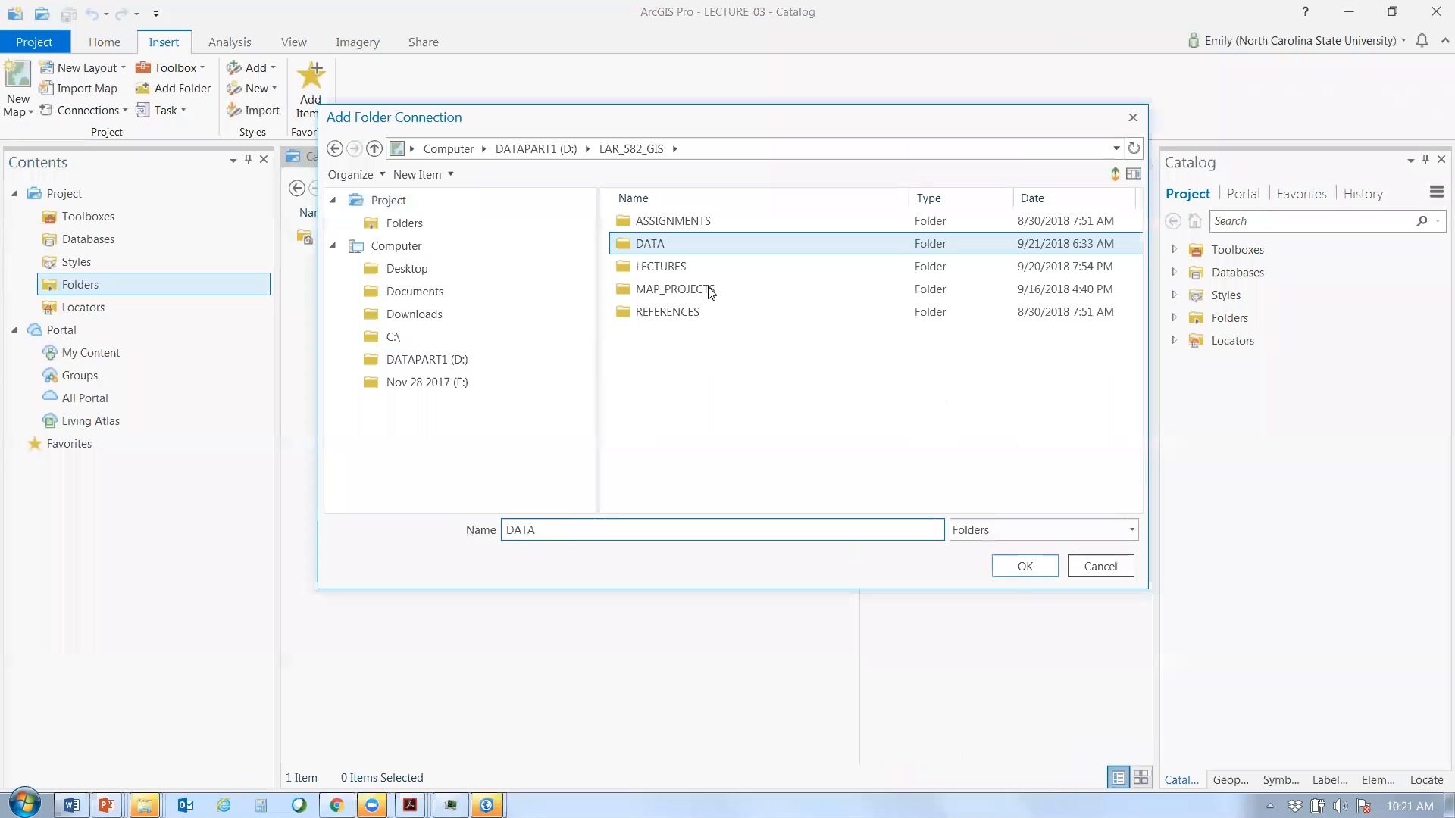
pyautogui.click(1014, 574)
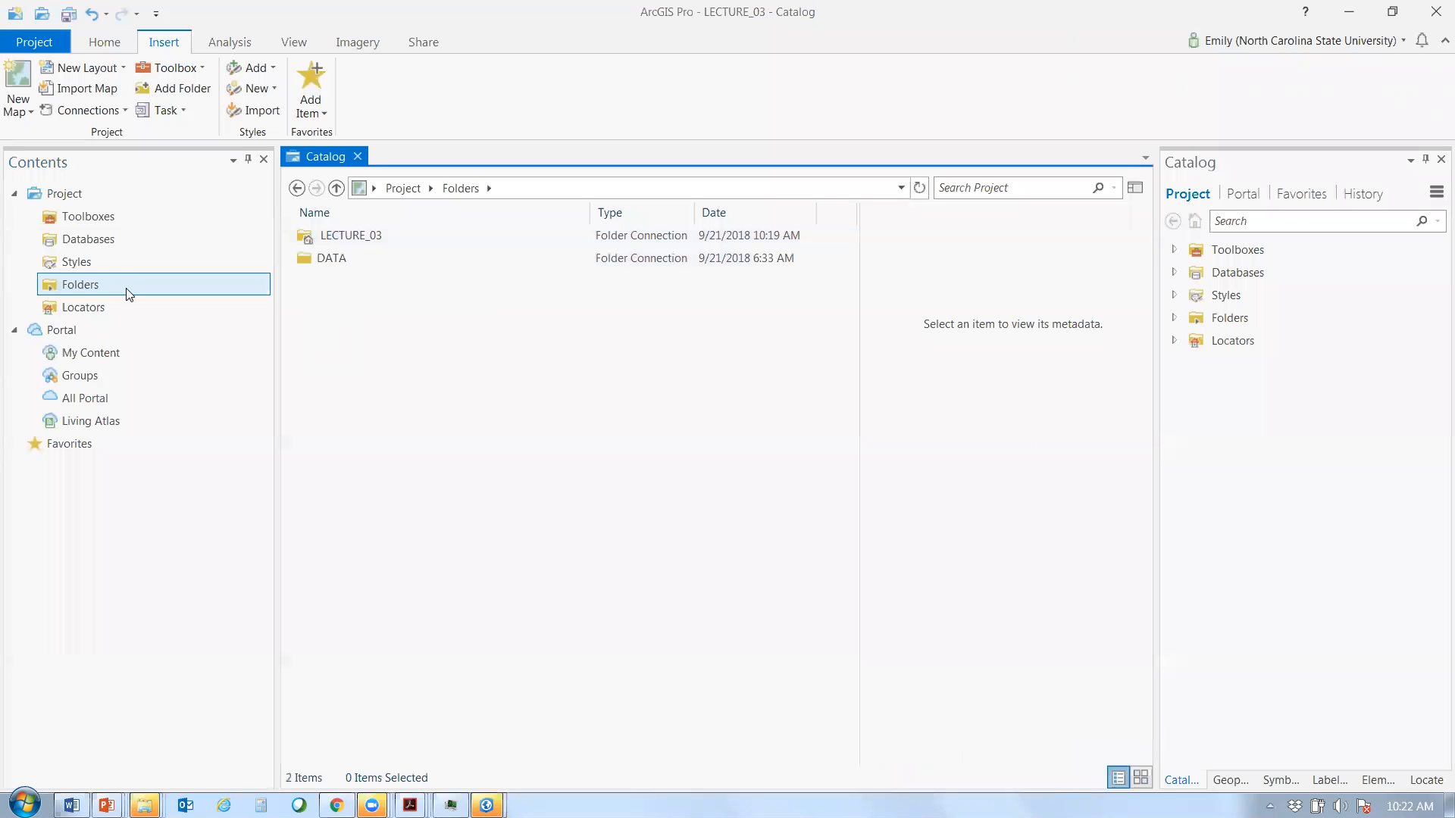
# - Create a new file geodatabase named CONSERVATION in the project's LECTURE_03 folder
pyautogui.click(153, 241)
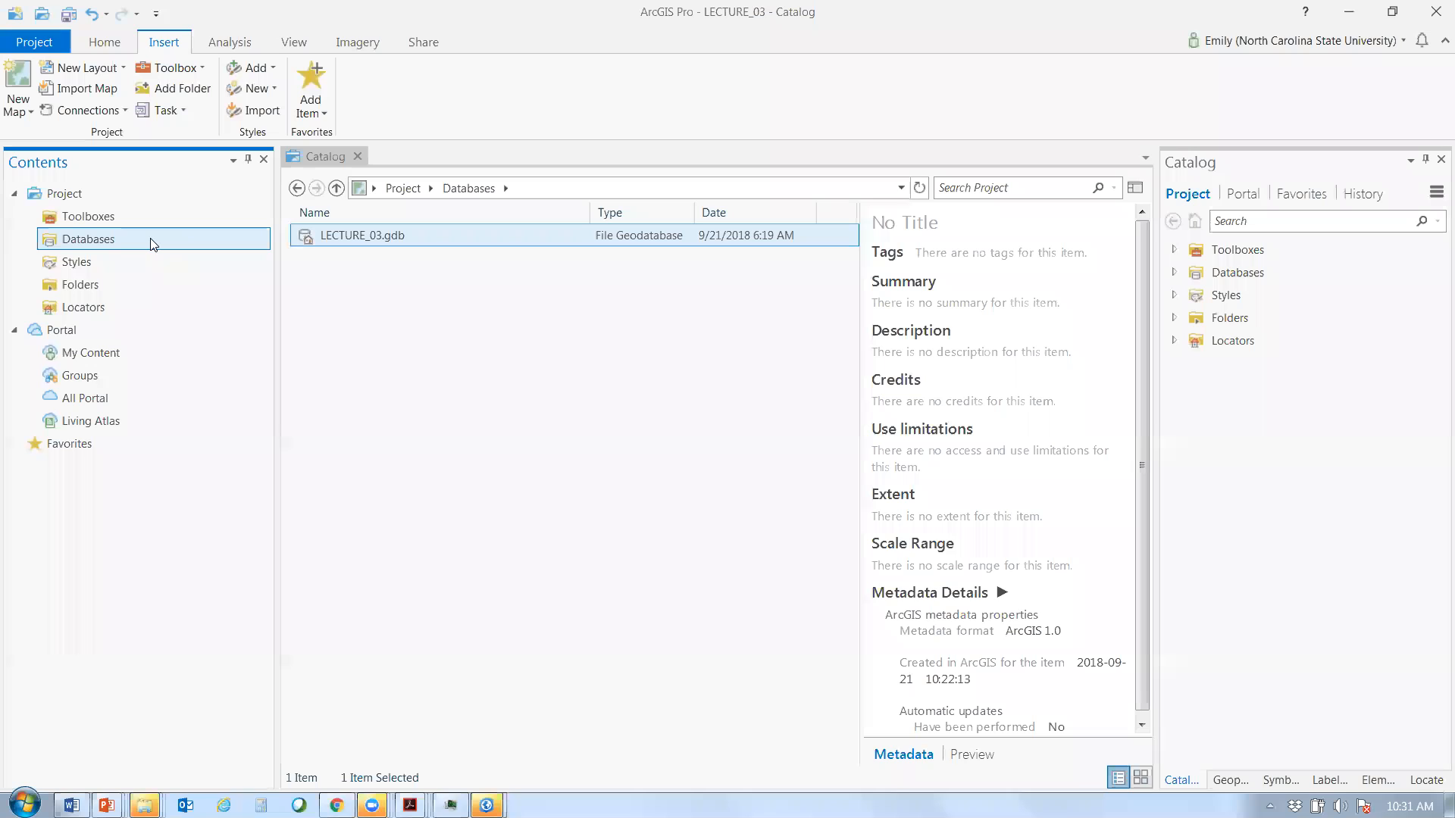
pyautogui.rightClick(159, 242)
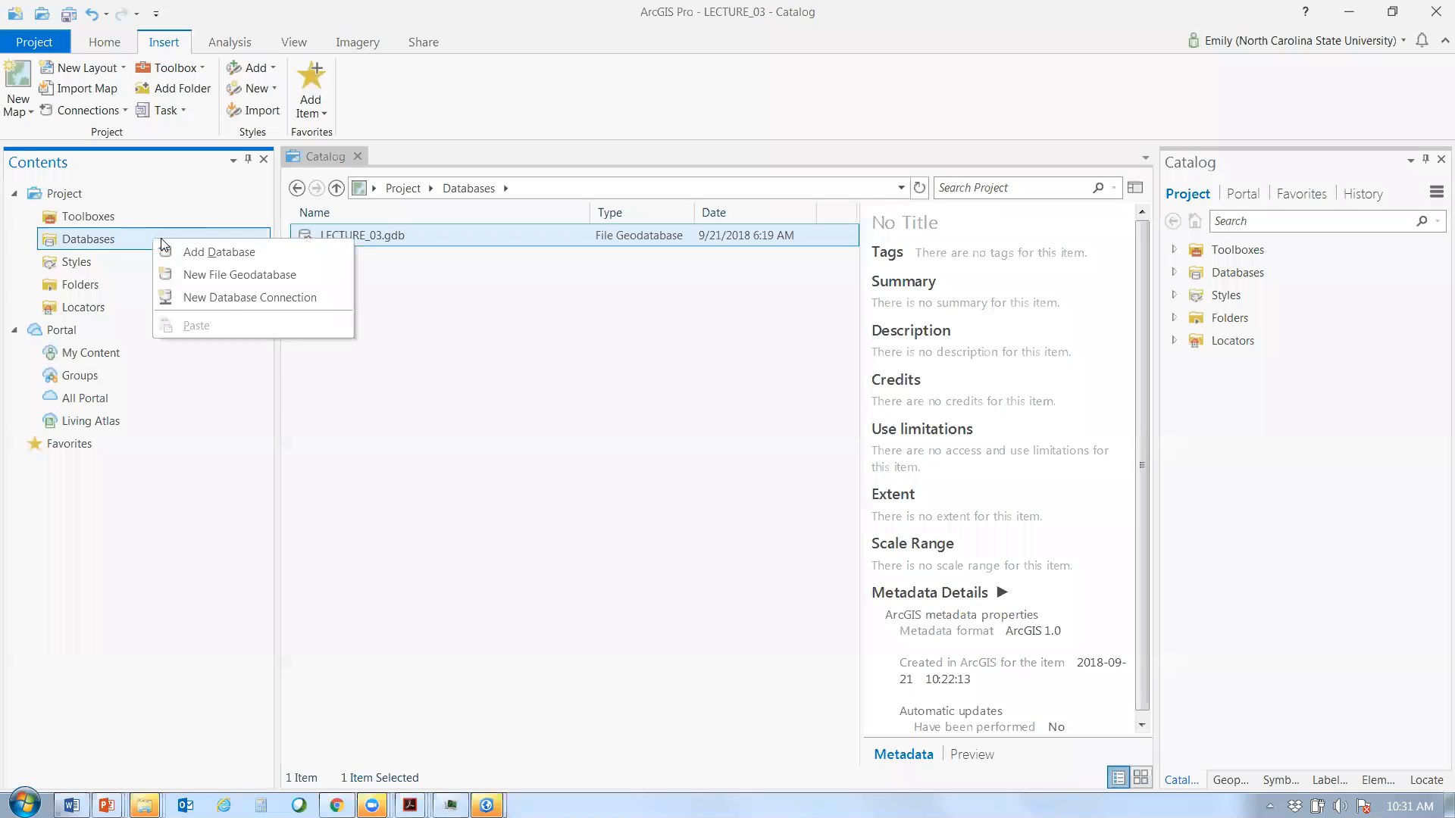
pyautogui.click(234, 277)
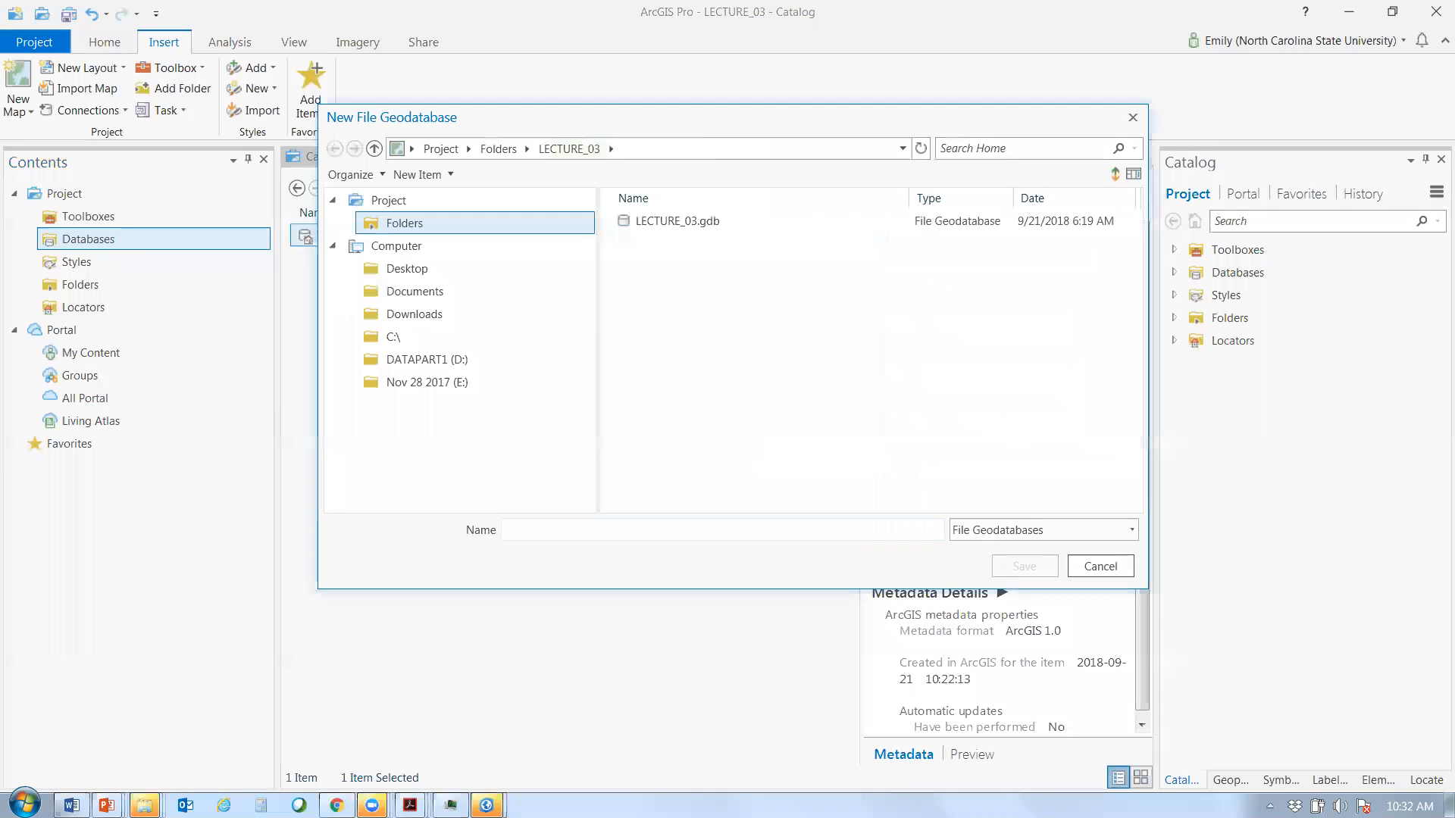
pyautogui.write('CONSERVATION')
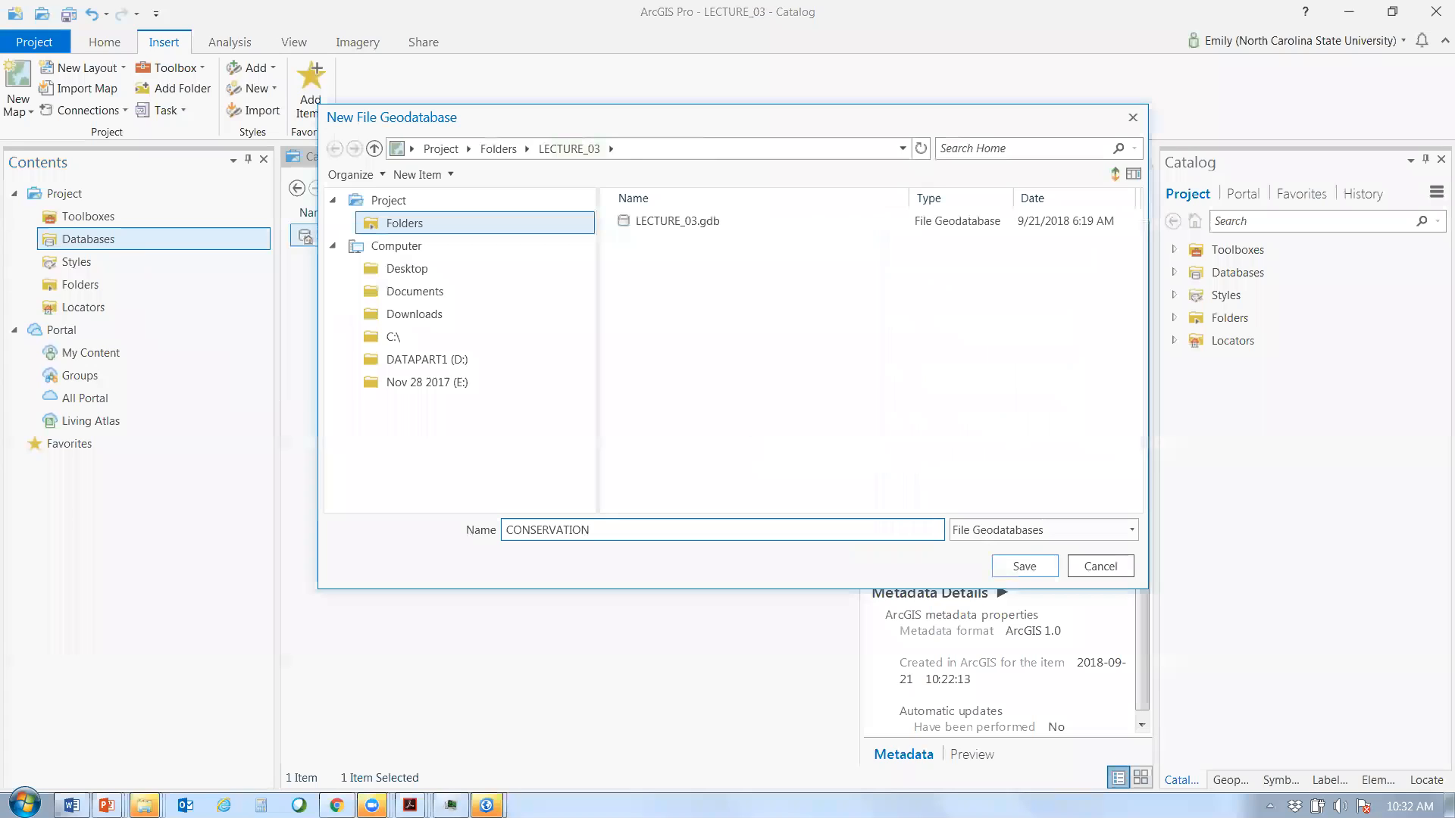
pyautogui.click(1025, 567)
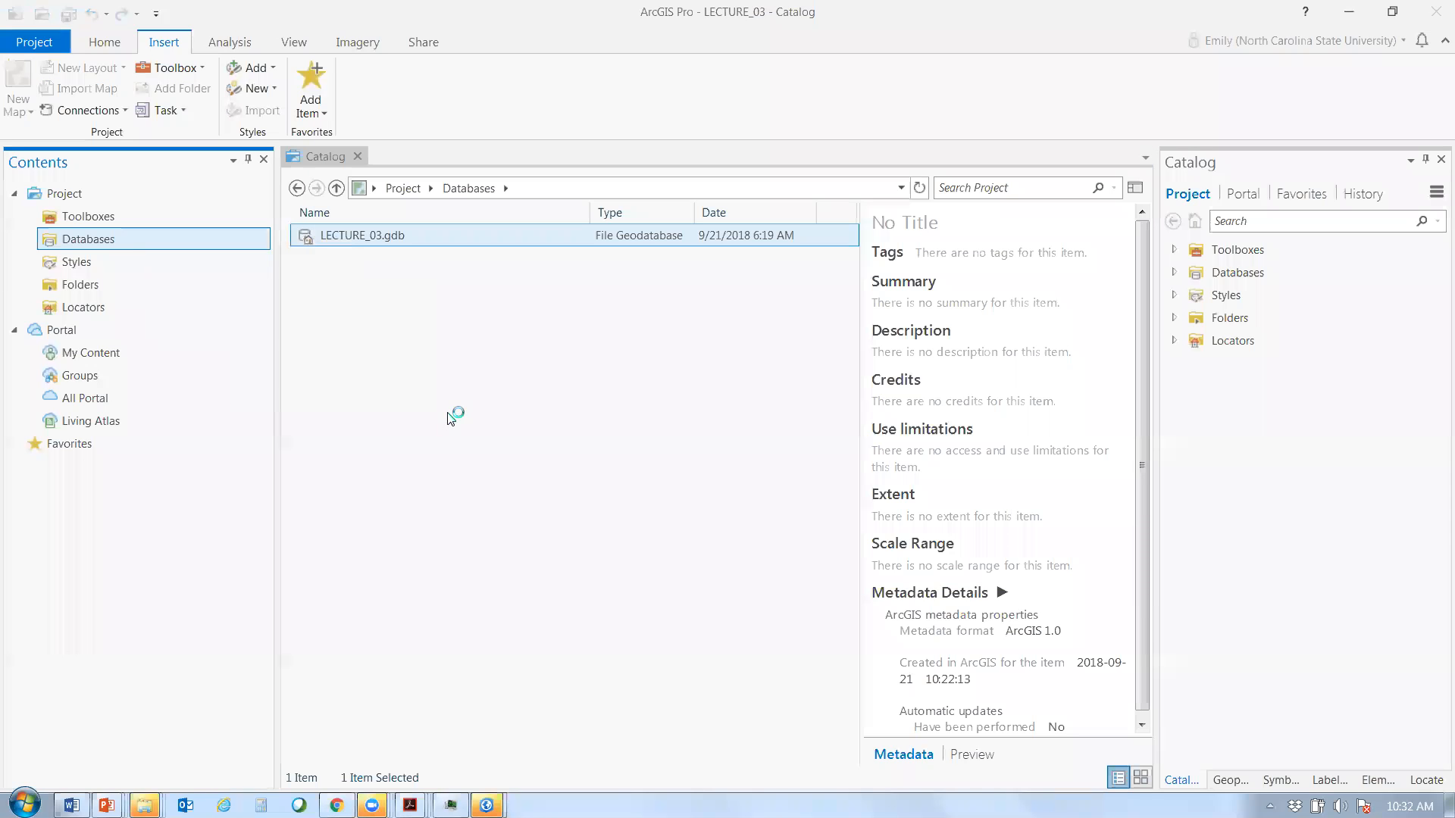
# - Save the project and insert a new map
pyautogui.rightClick(150, 241)
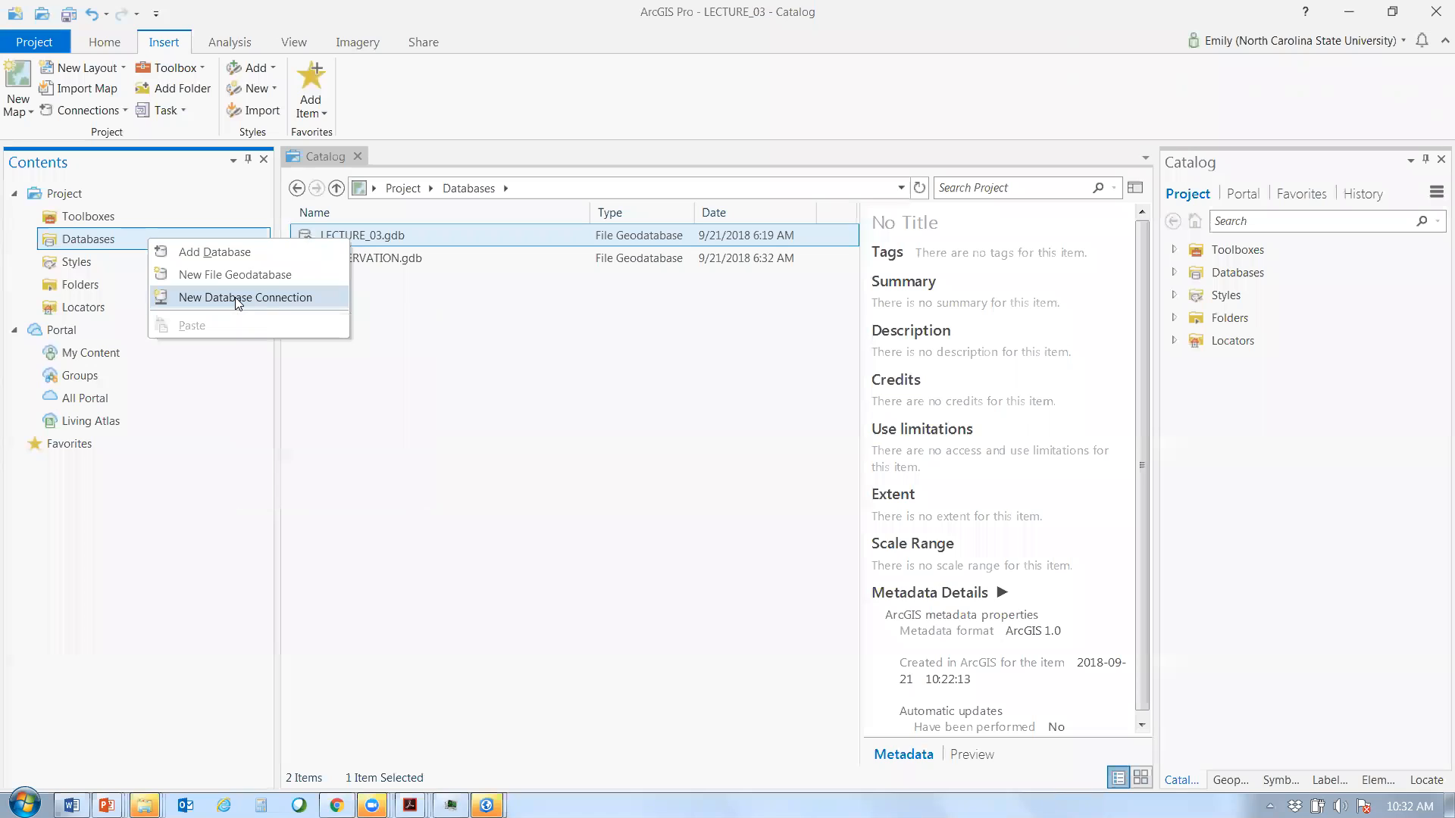
pyautogui.click(336, 343)
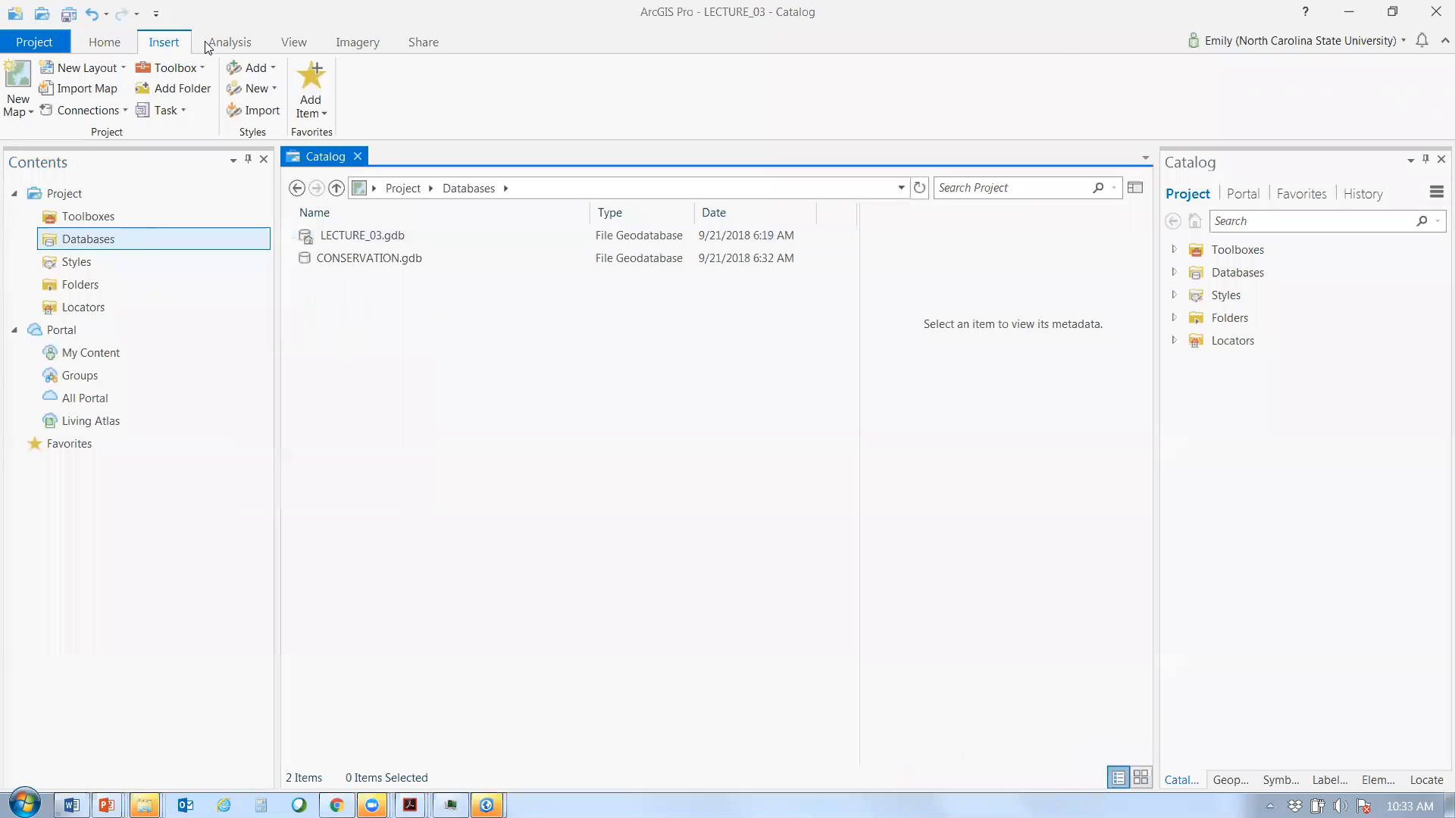
pyautogui.click(67, 14)
pyautogui.click(19, 84)
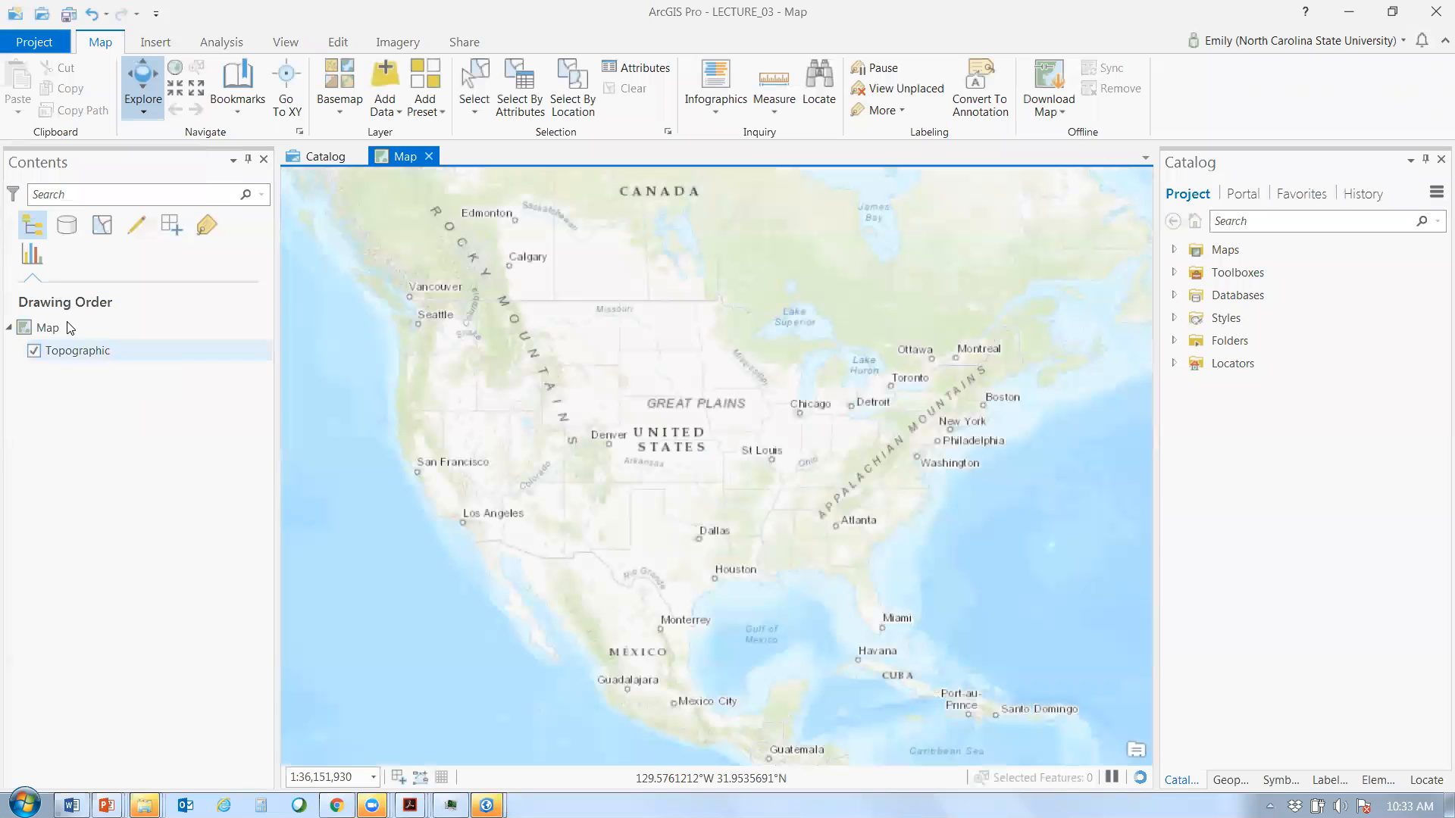
# - Add Open_Space.shp from NC_WAKE_RALEIGH\Parks_rec\Open_Space to the map and give the layer the PARKS symbol
pyautogui.click(393, 77)
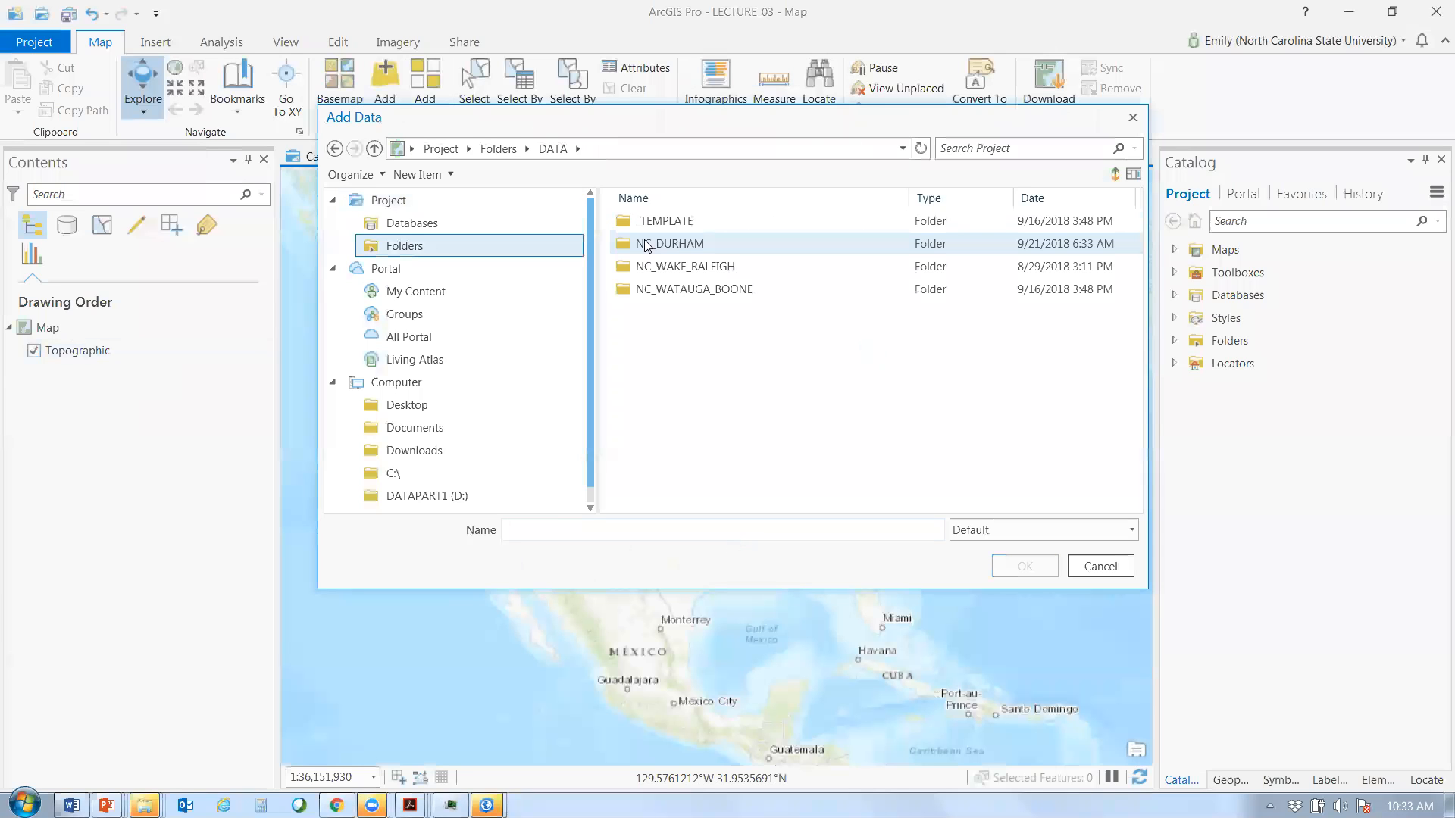
pyautogui.doubleClick(714, 272)
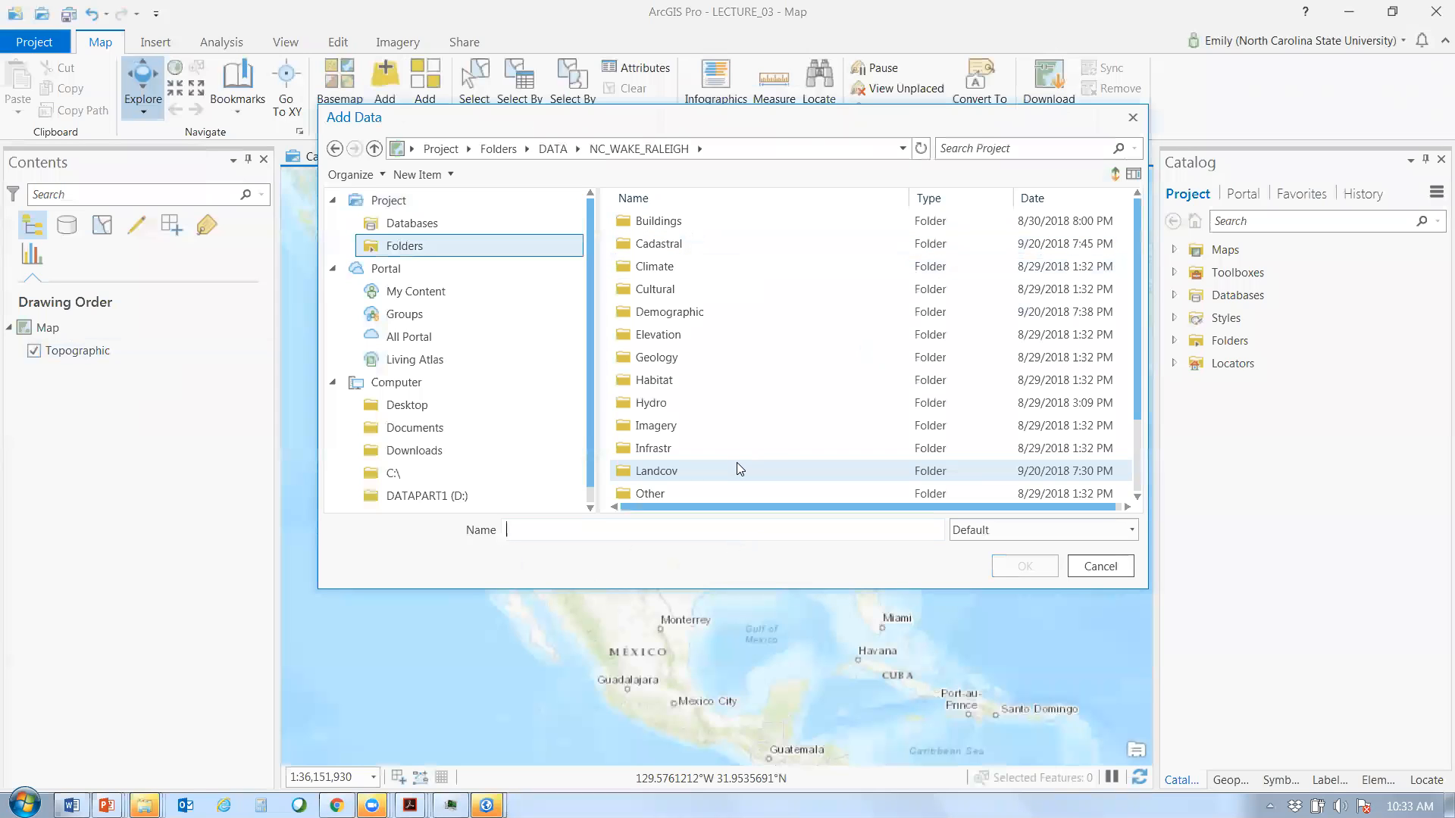
pyautogui.scroll(-2, 750, 458)
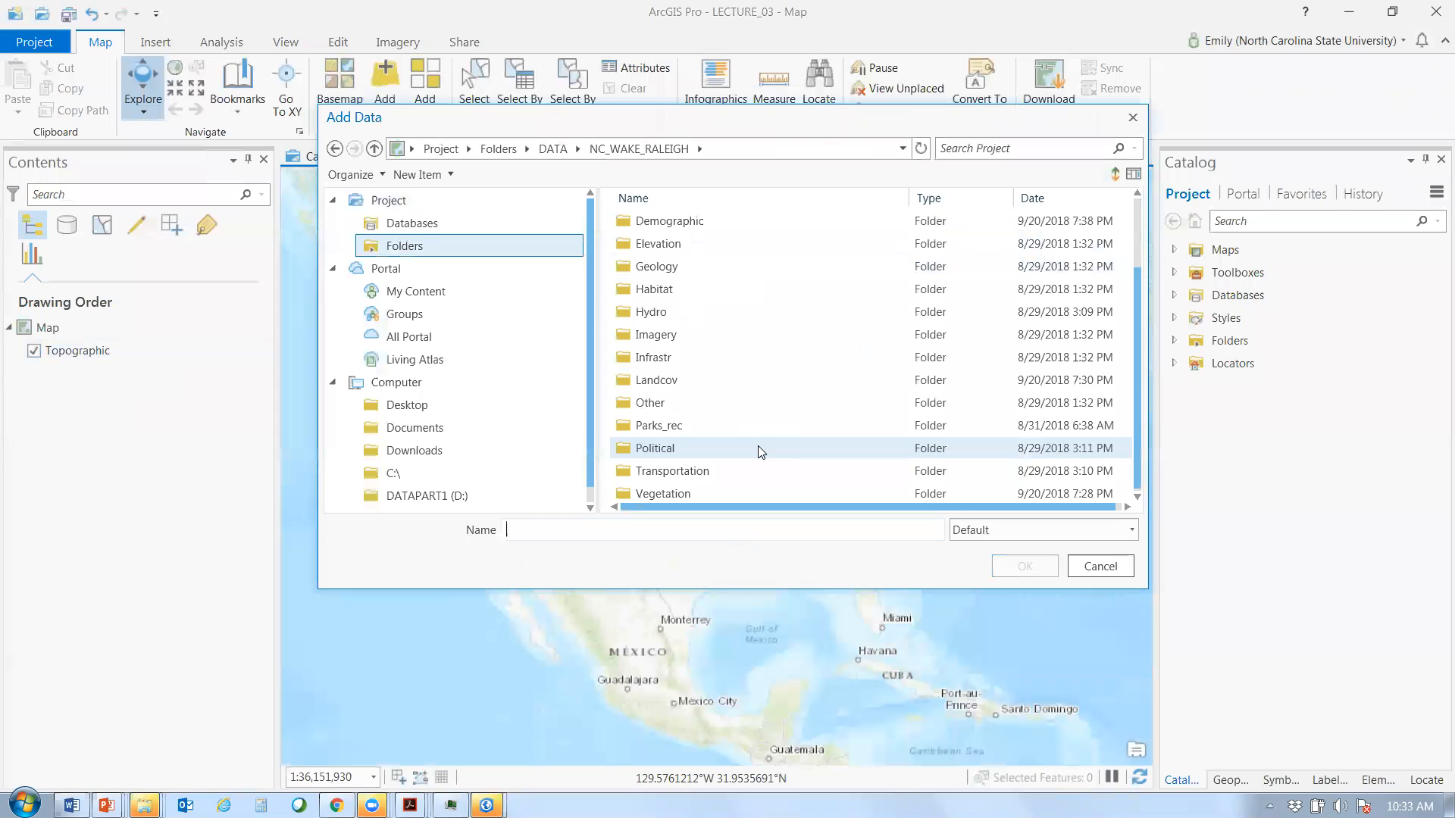
pyautogui.scroll(2, 762, 453)
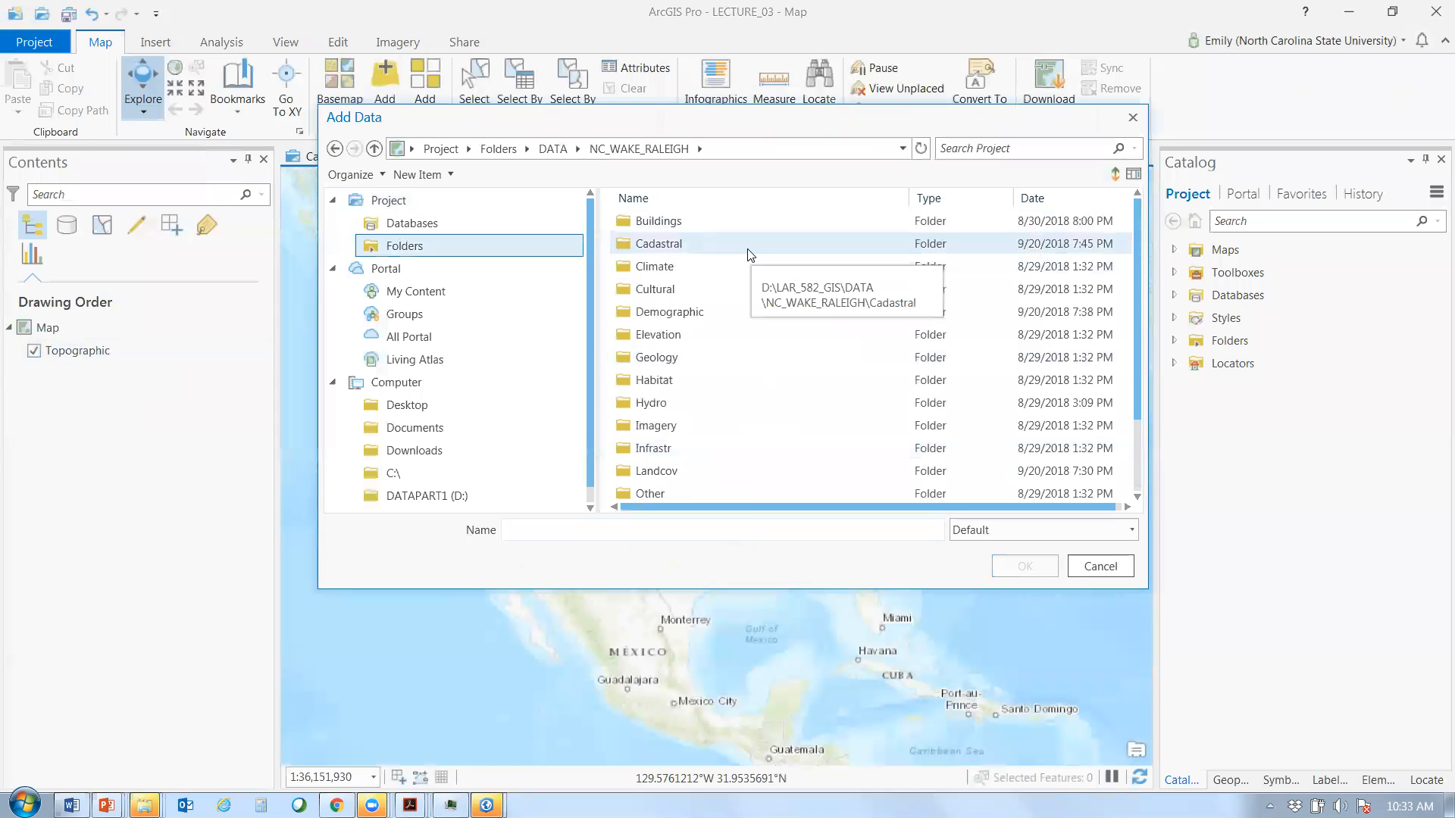
pyautogui.scroll(-1, 752, 469)
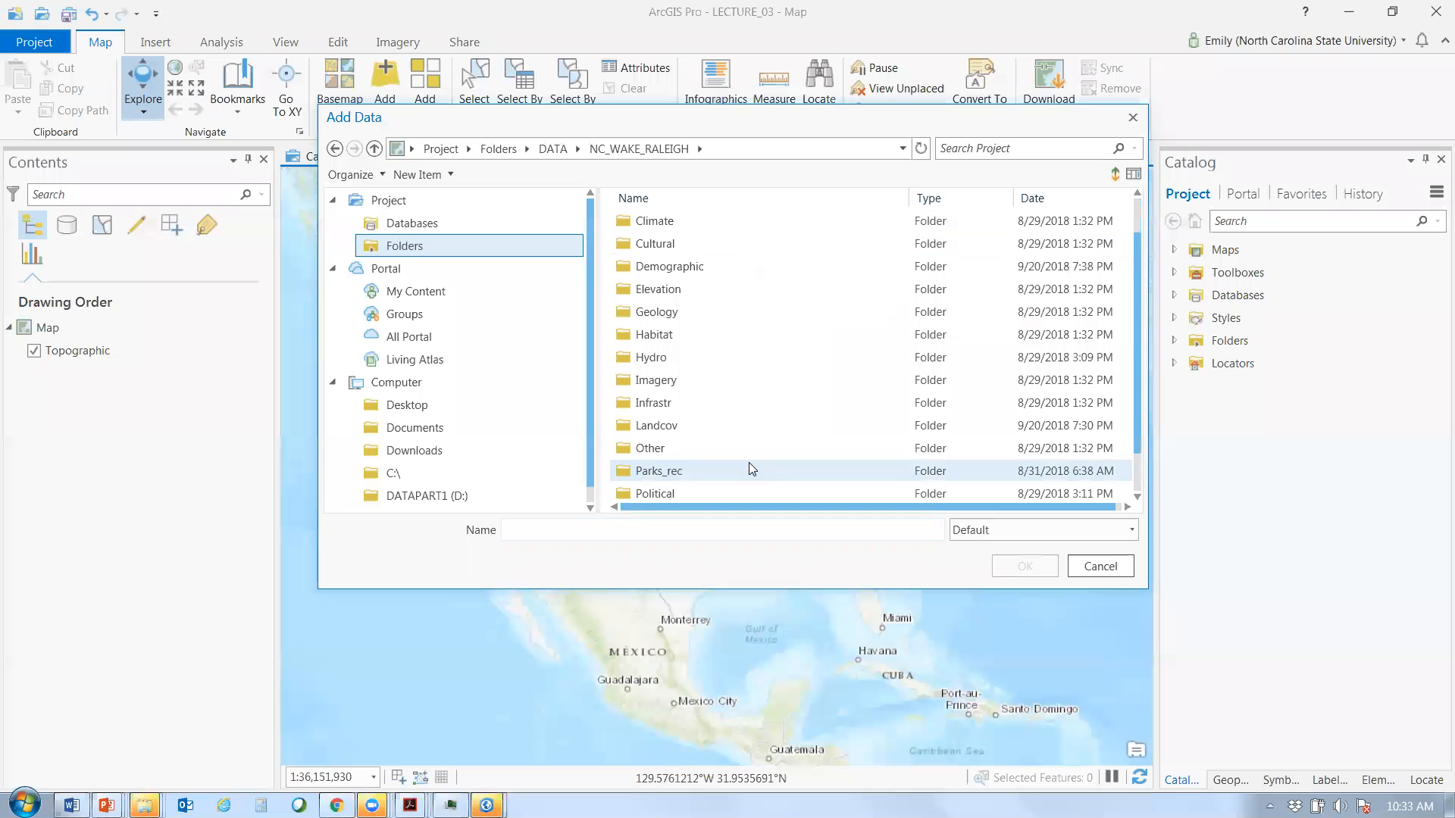
pyautogui.doubleClick(749, 464)
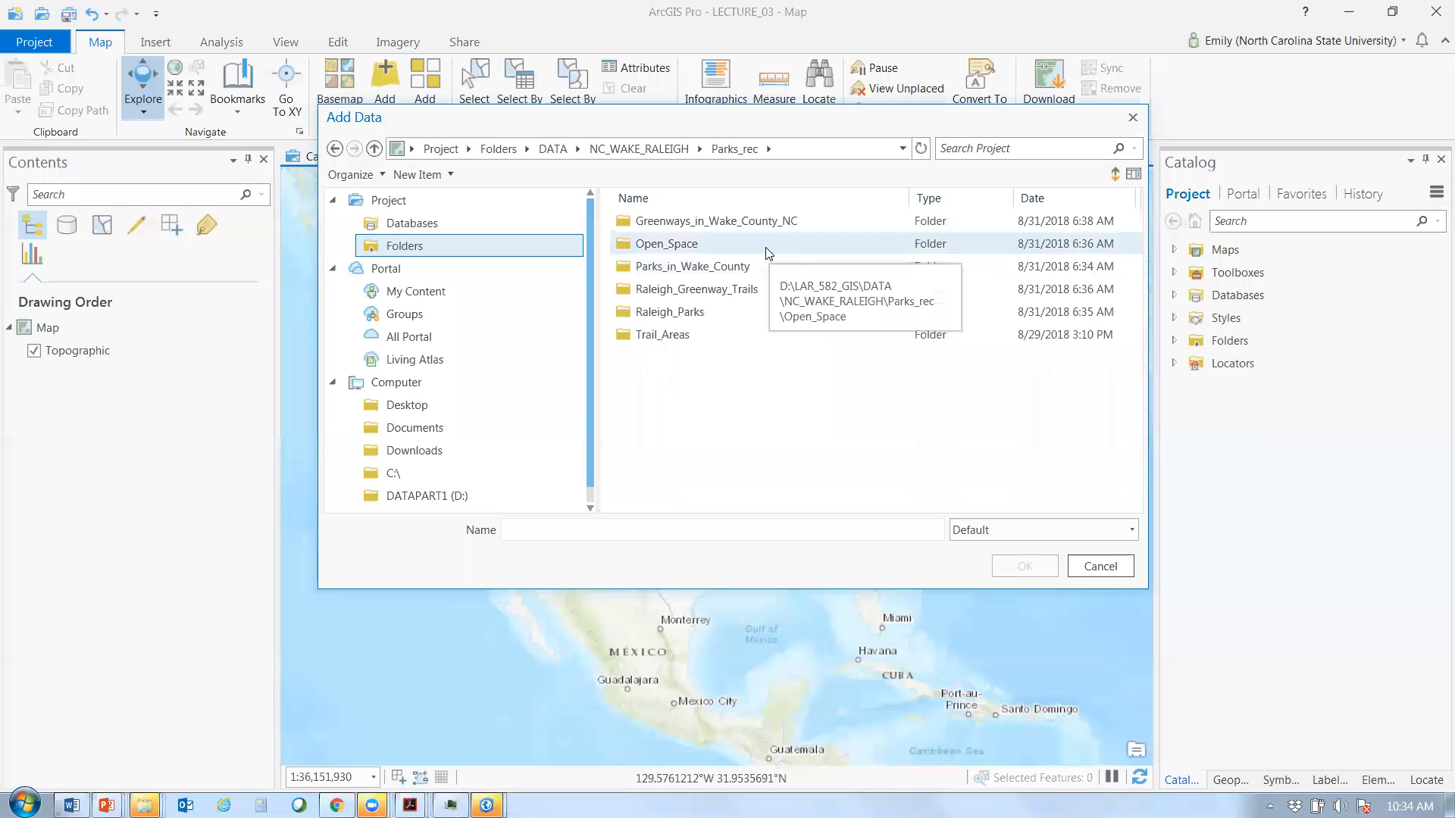
pyautogui.doubleClick(766, 247)
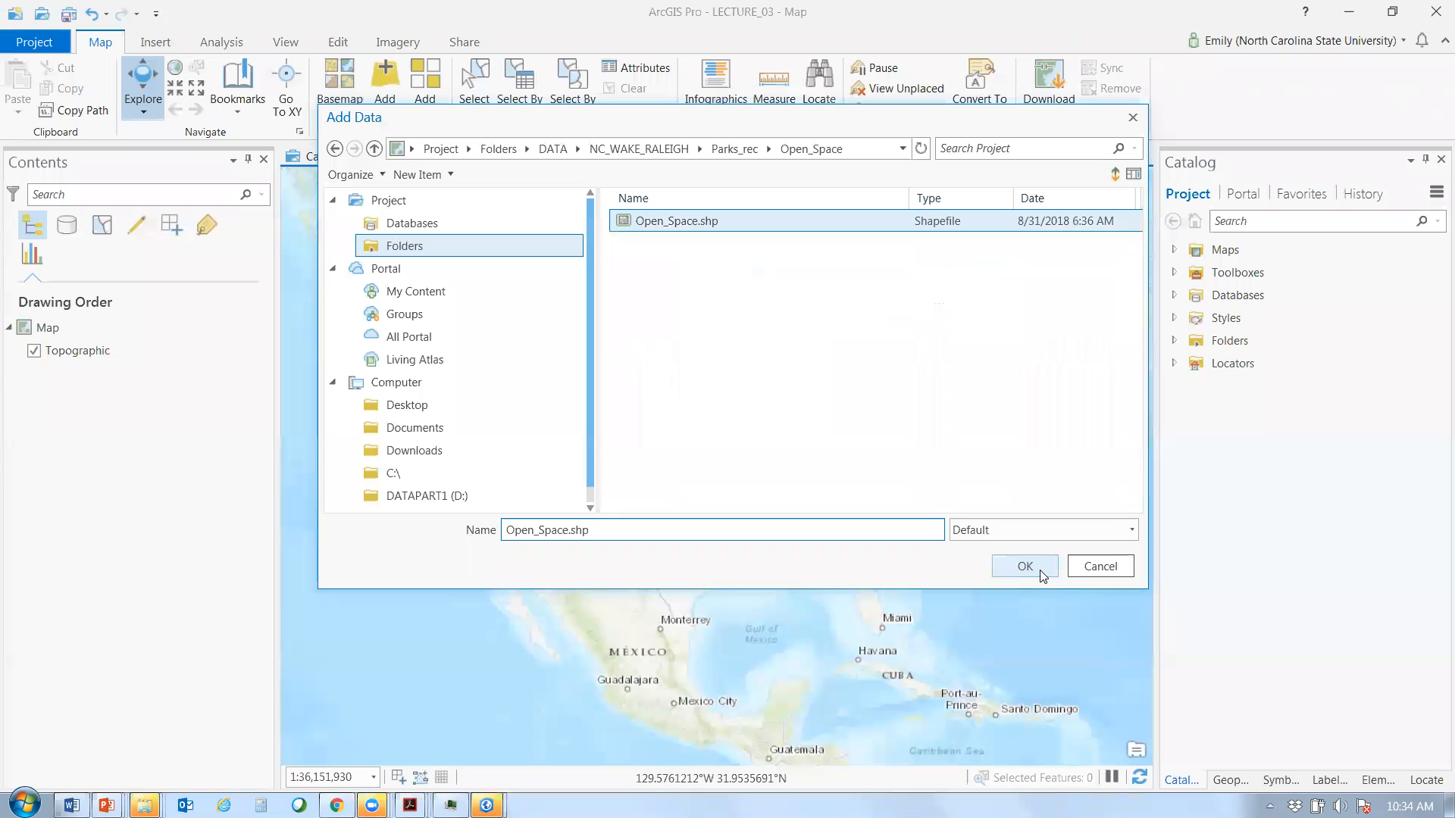
pyautogui.click(1040, 570)
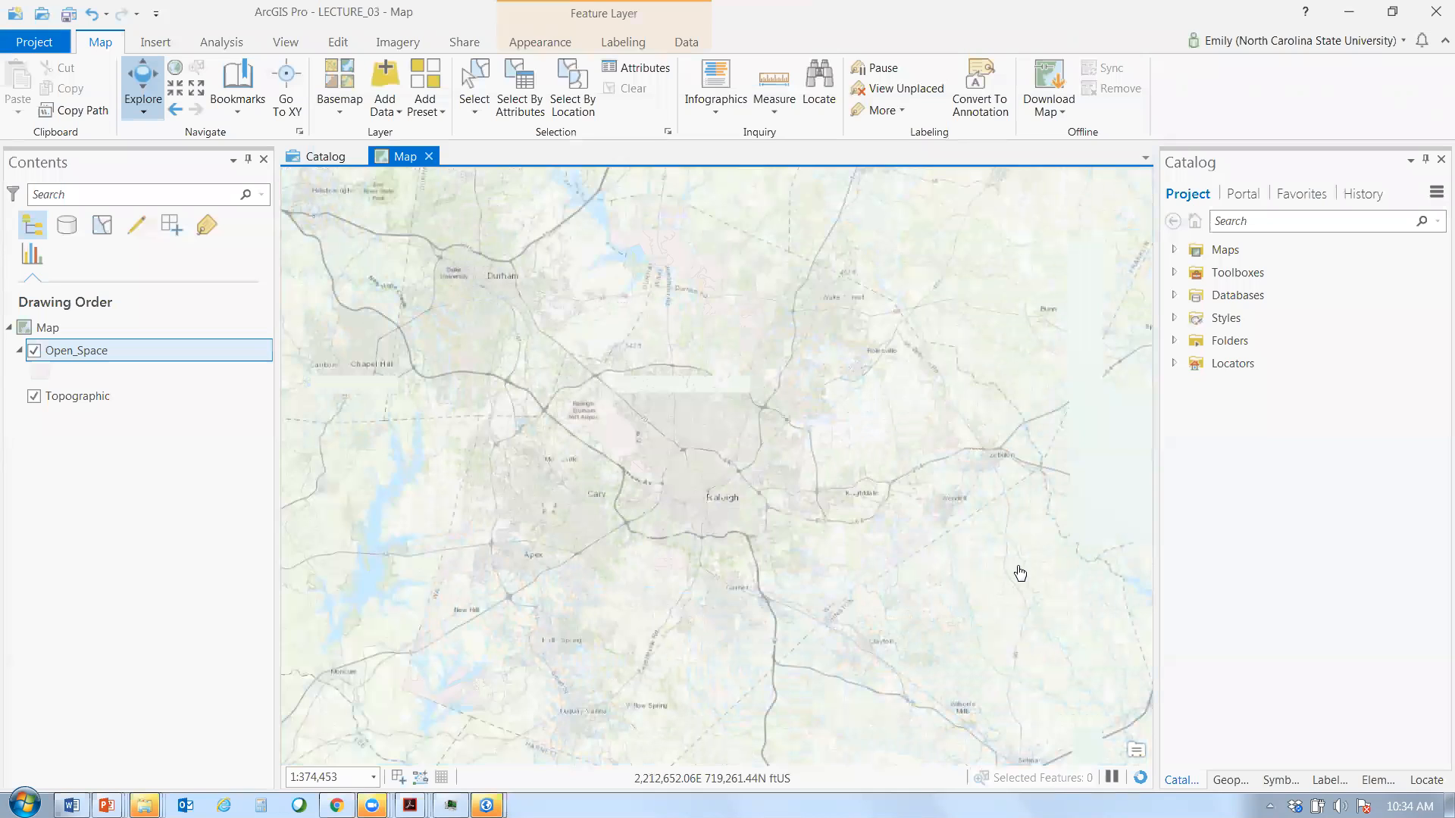
pyautogui.click(40, 372)
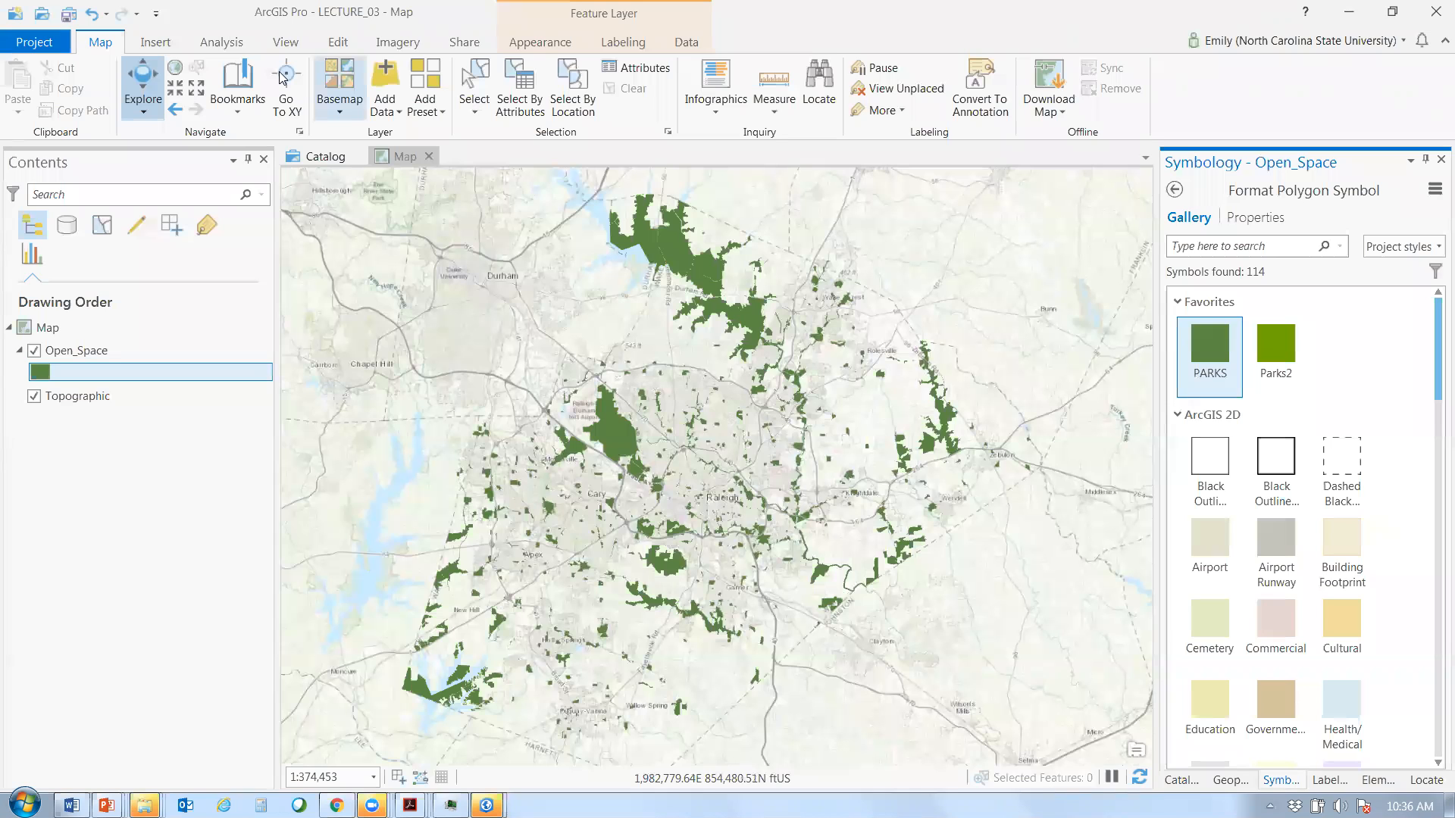
# - Search the geoprocessing tools for FEATURE CLASS TO
pyautogui.click(231, 44)
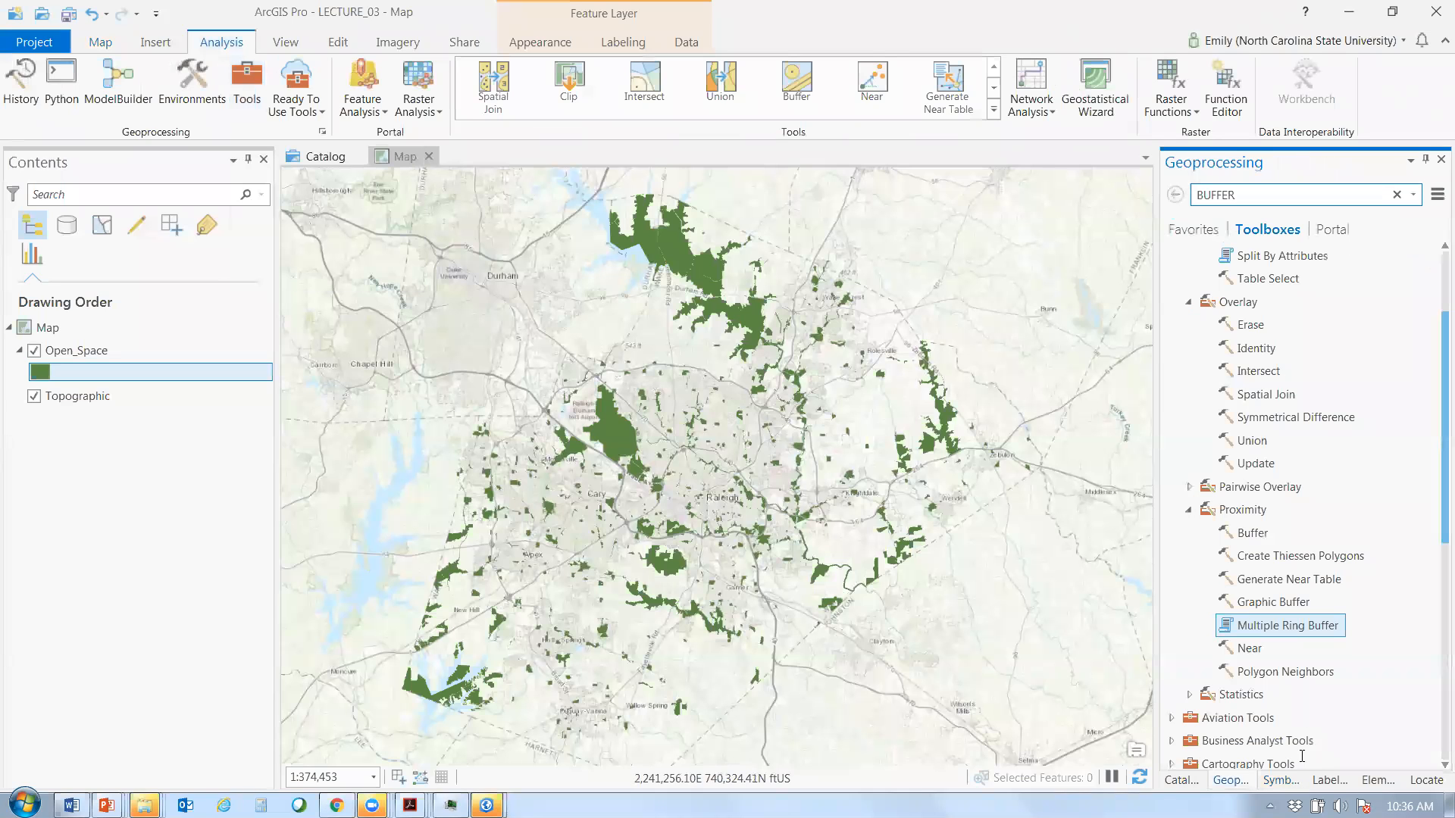
pyautogui.doubleClick(1313, 200)
pyautogui.write('FEA')
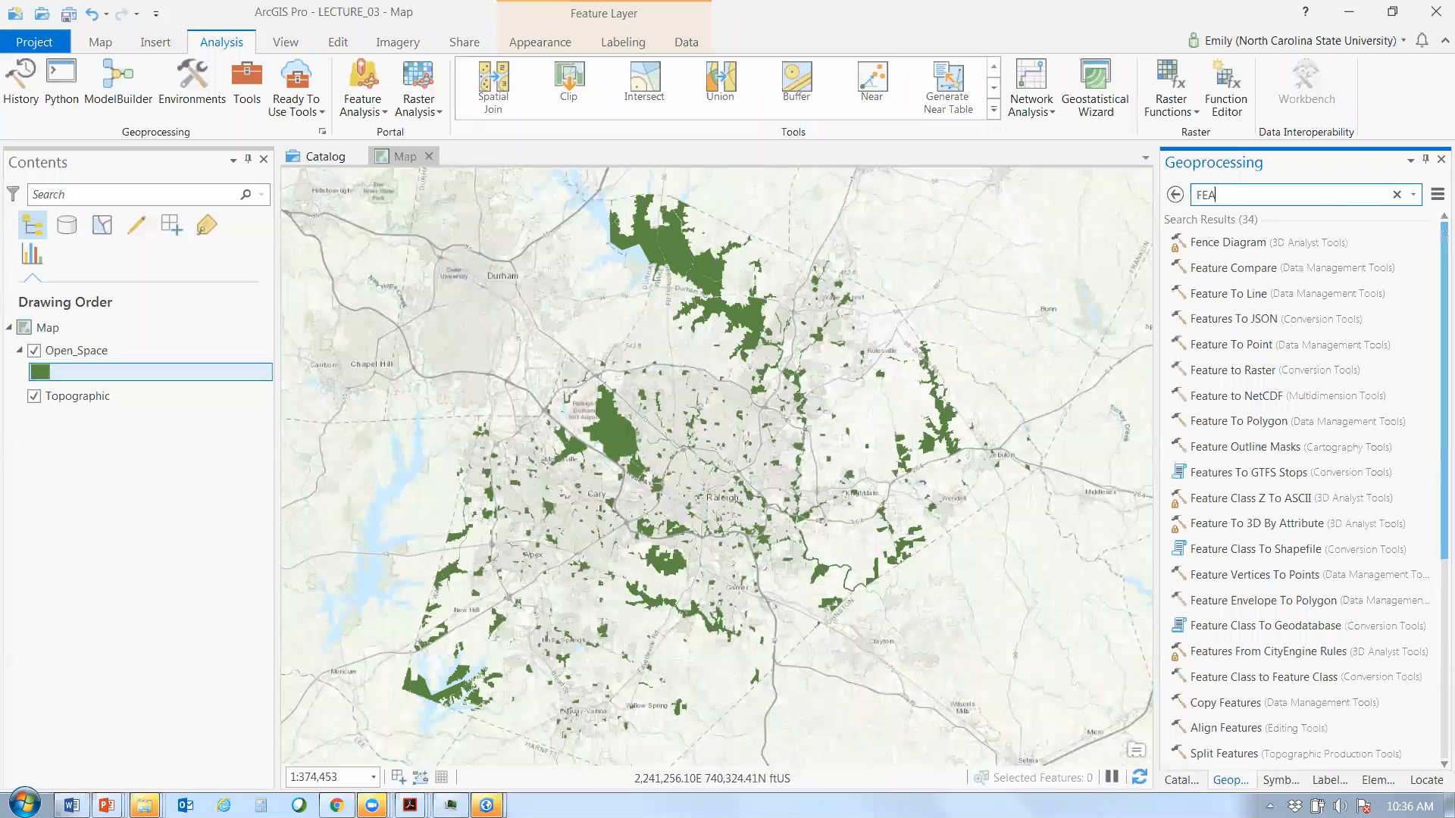
pyautogui.write('TIRE')
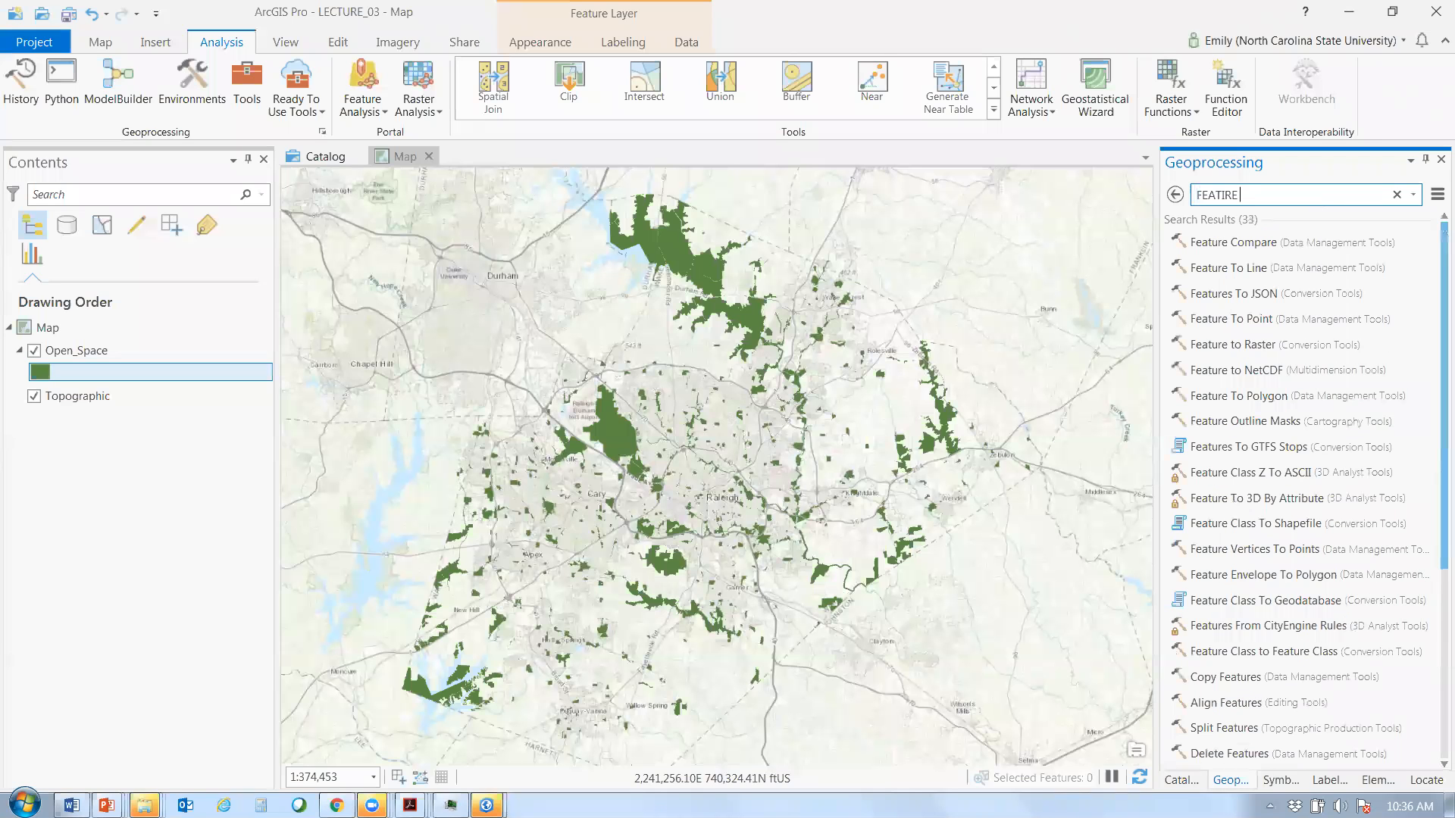
pyautogui.press('BackSpace')
pyautogui.press('BackSpace')
pyautogui.press('BackSpace')
pyautogui.write('URE C;A')
pyautogui.press('BackSpace')
pyautogui.press('BackSpace')
pyautogui.write('LA')
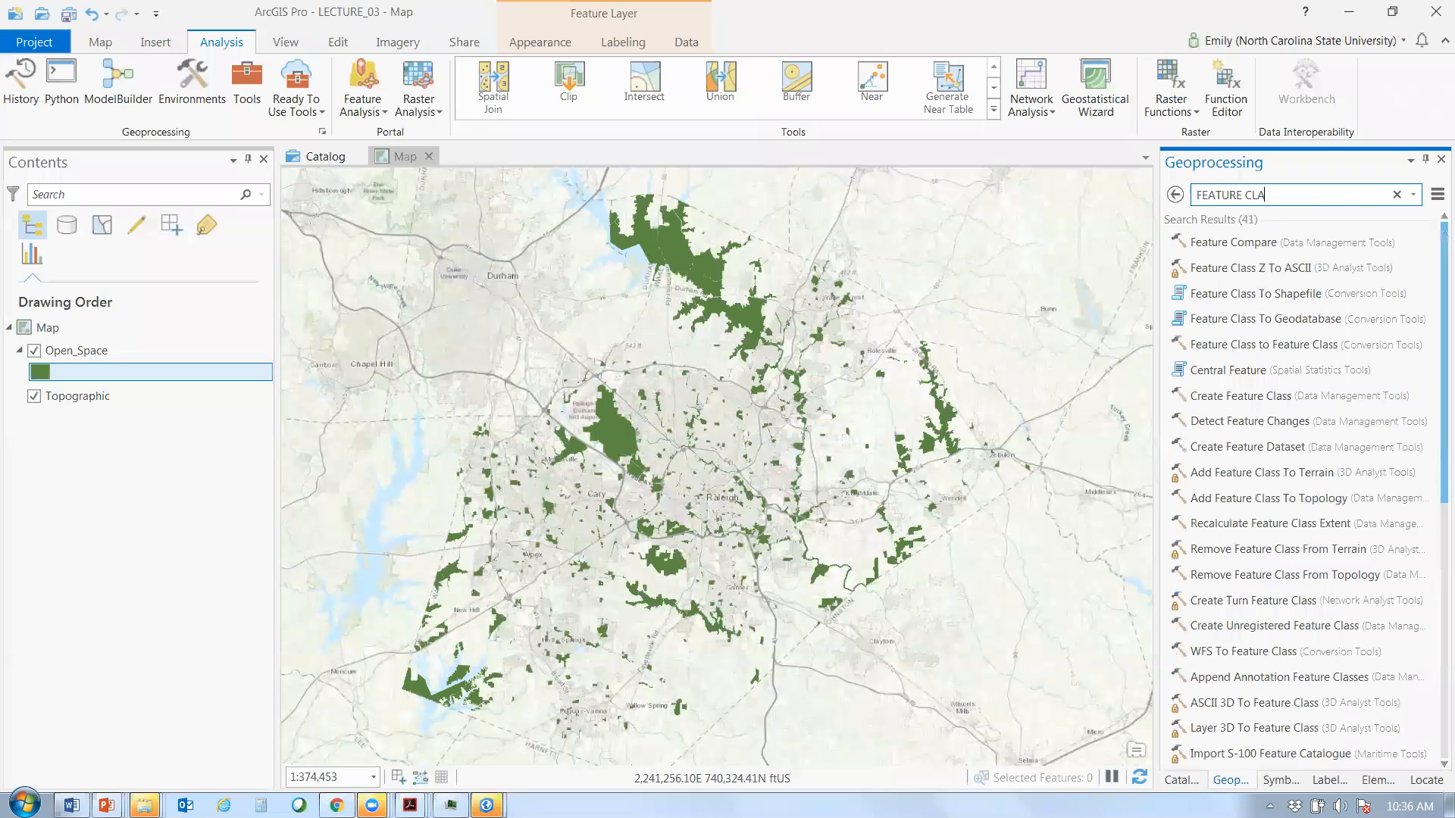
pyautogui.write('SS')
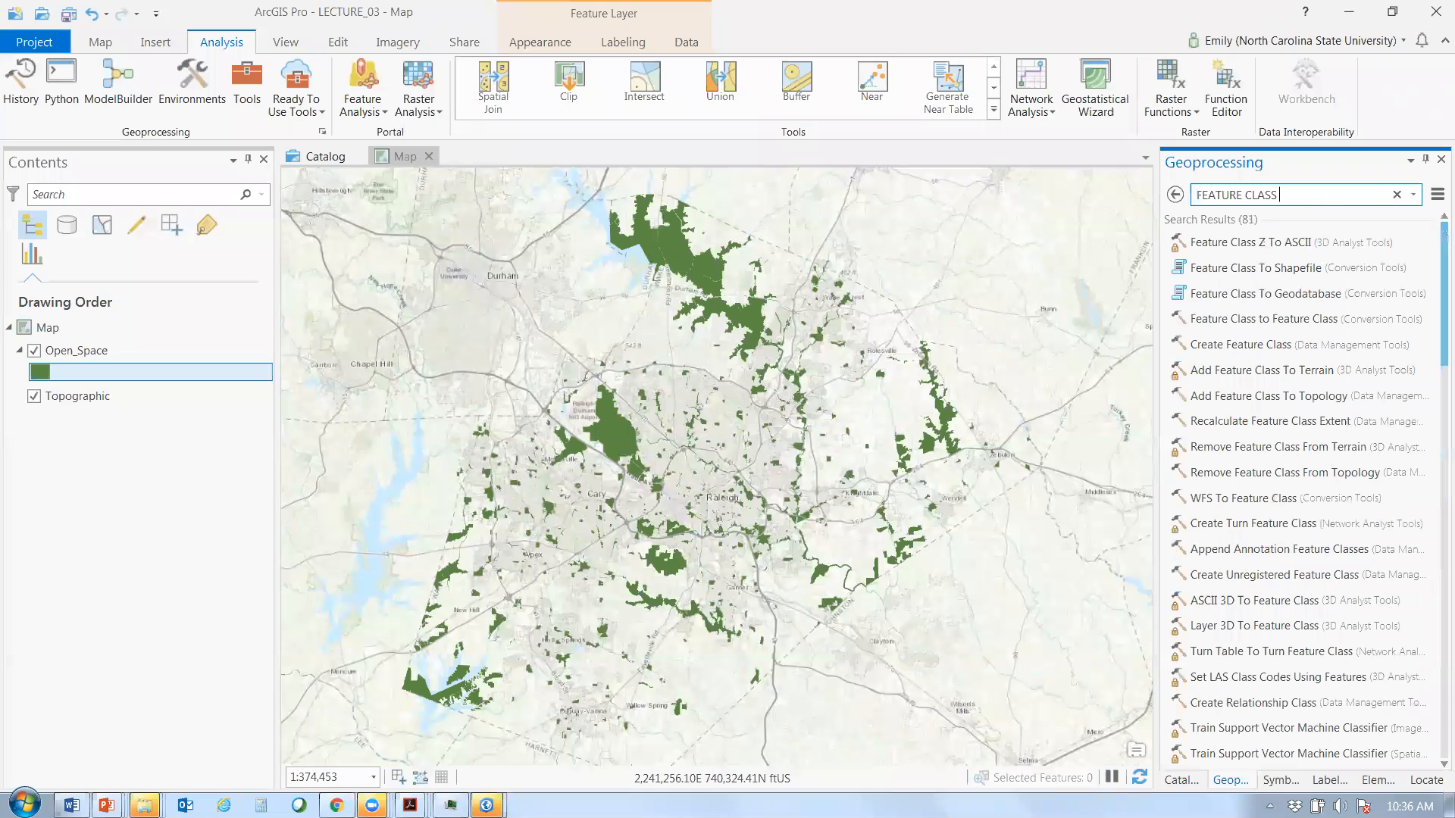
pyautogui.write(' TO')
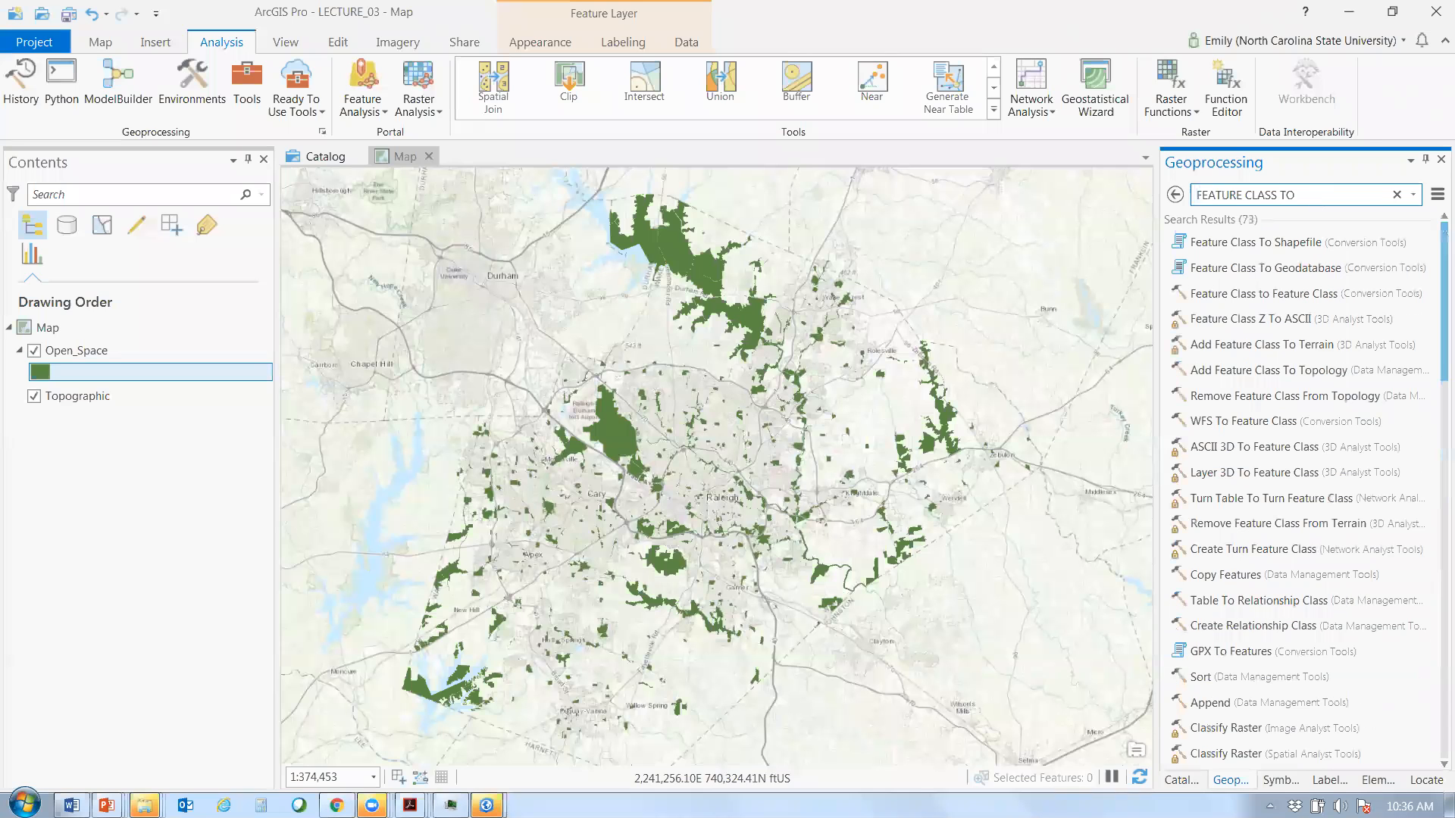
# - Open the Feature Class To Geodatabase tool and set Open_Space as its first input feature
pyautogui.click(1227, 268)
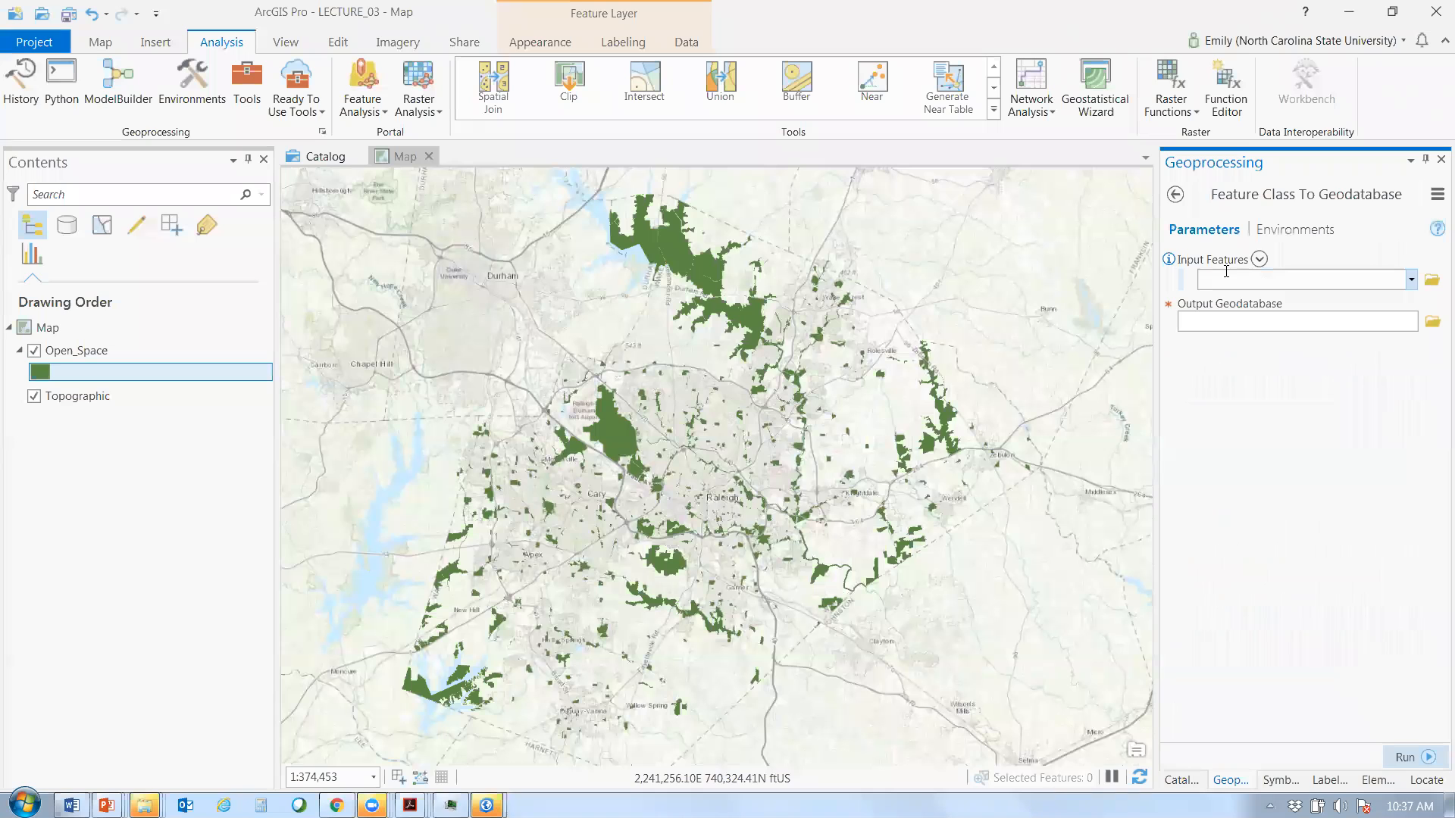
pyautogui.click(1412, 281)
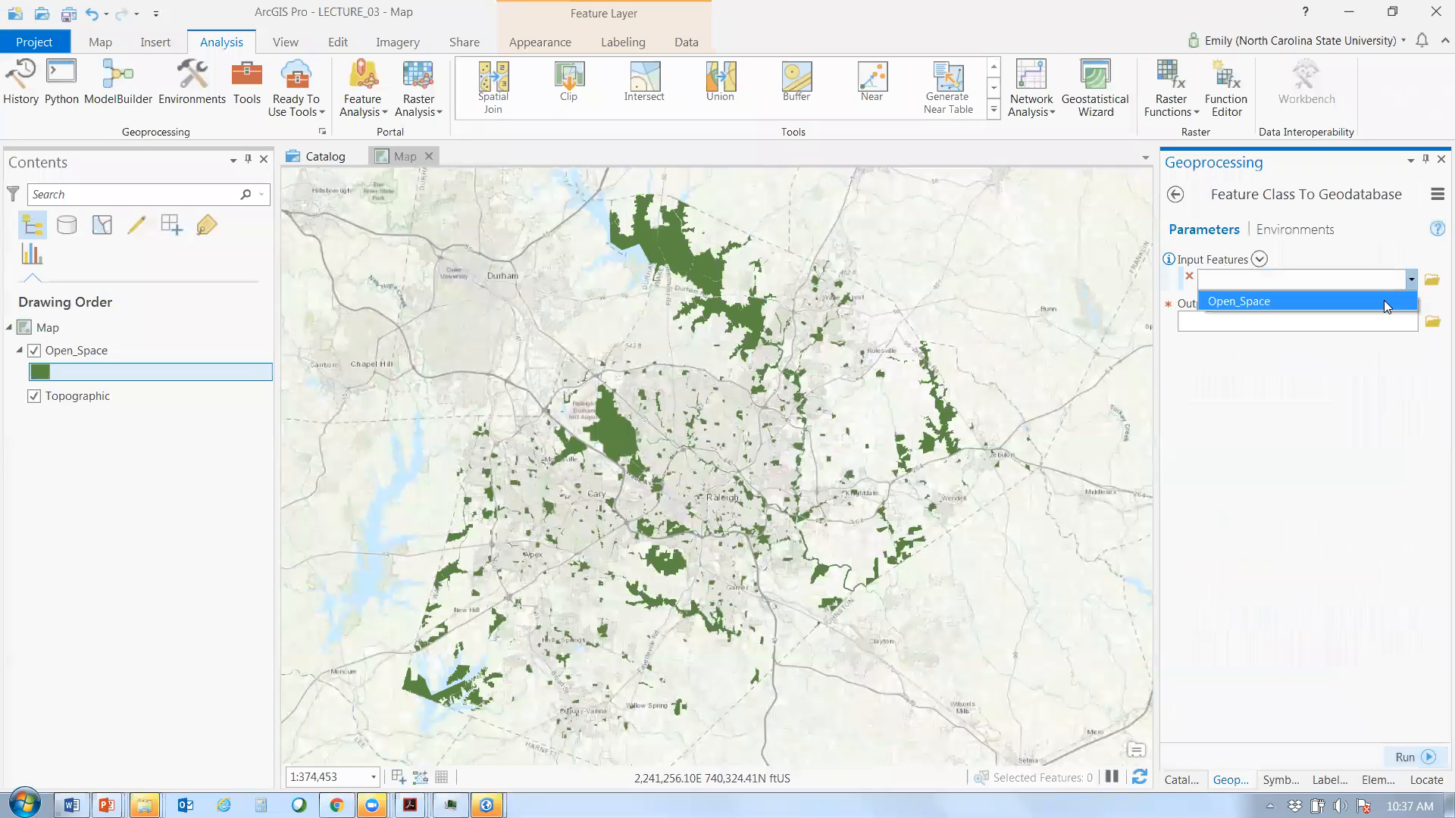
pyautogui.click(1384, 301)
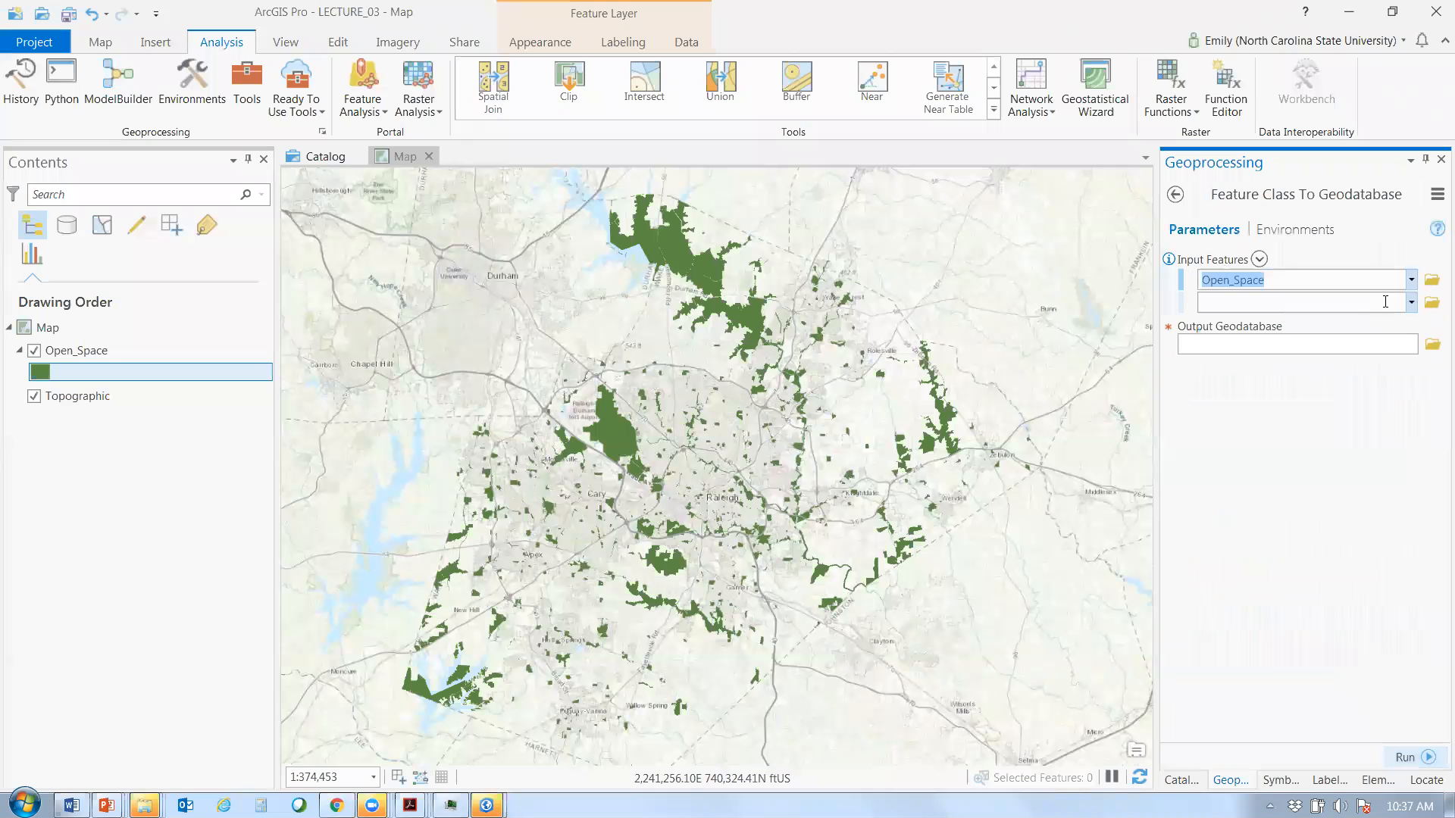
# - Try to add Hydrolines.shp from DATA\NC_WAKE_RALEIGH\Hydro\Surface\Hydrolines as the second input feature
pyautogui.click(1431, 305)
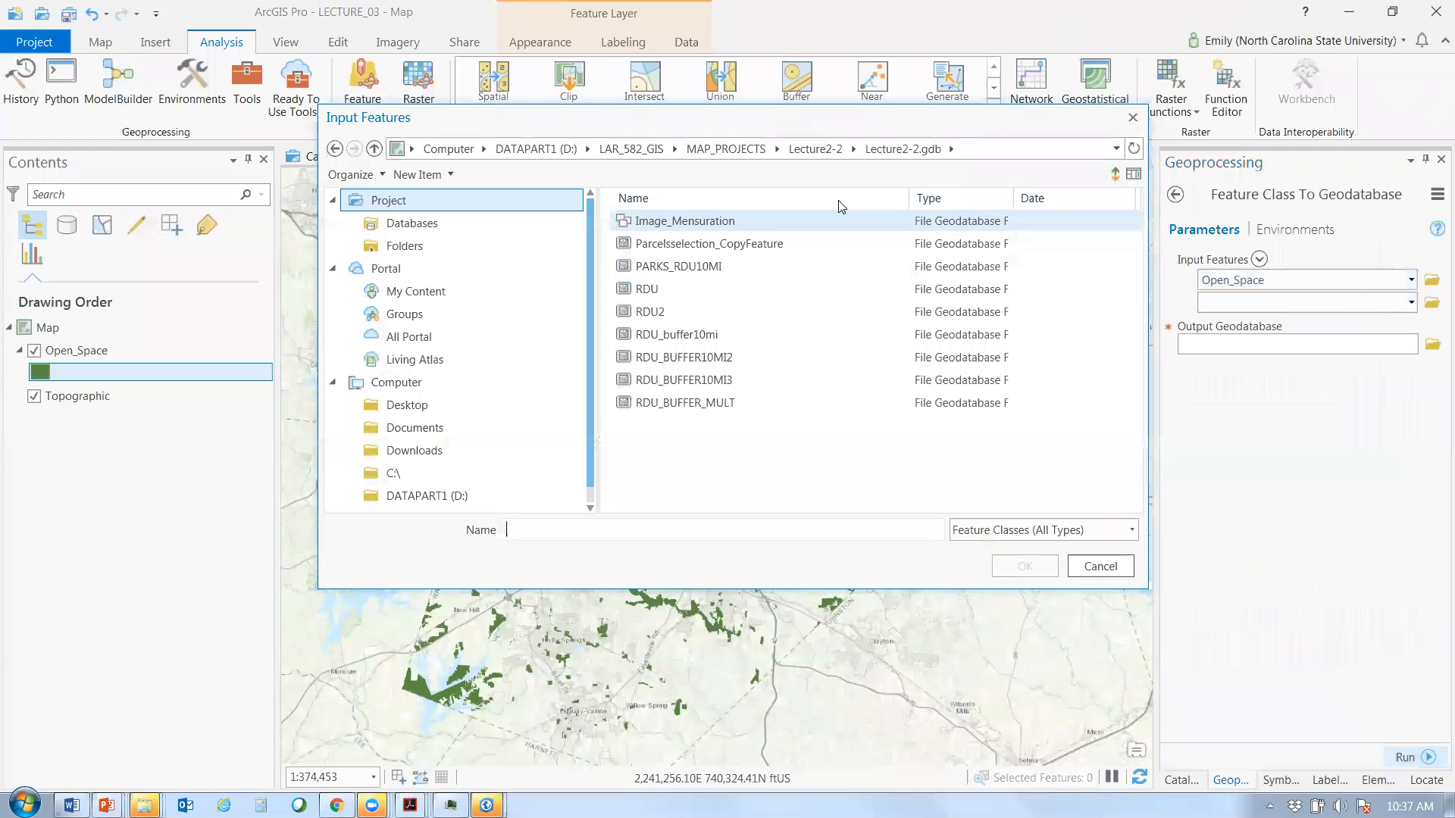
pyautogui.click(405, 246)
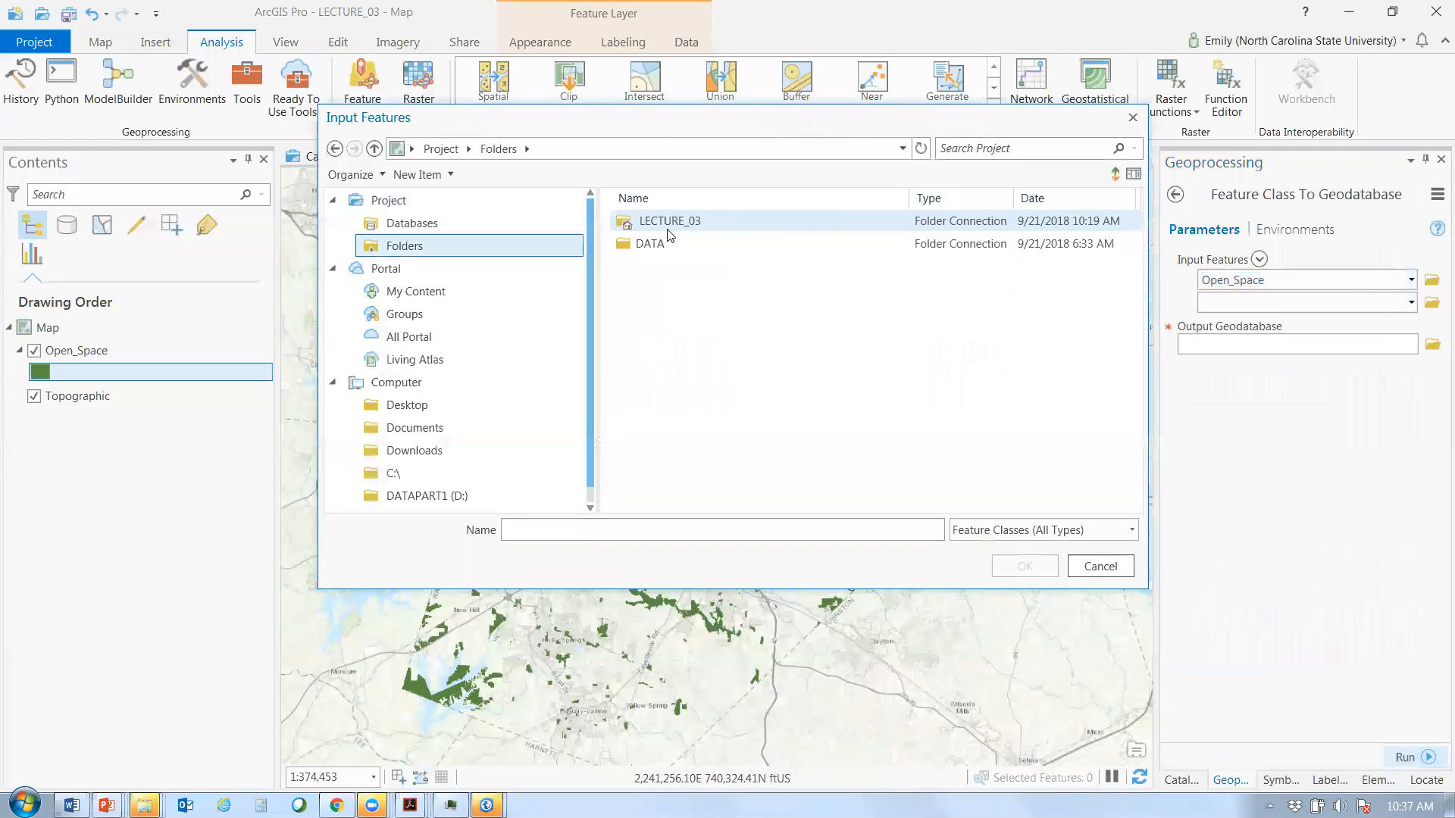
pyautogui.doubleClick(651, 243)
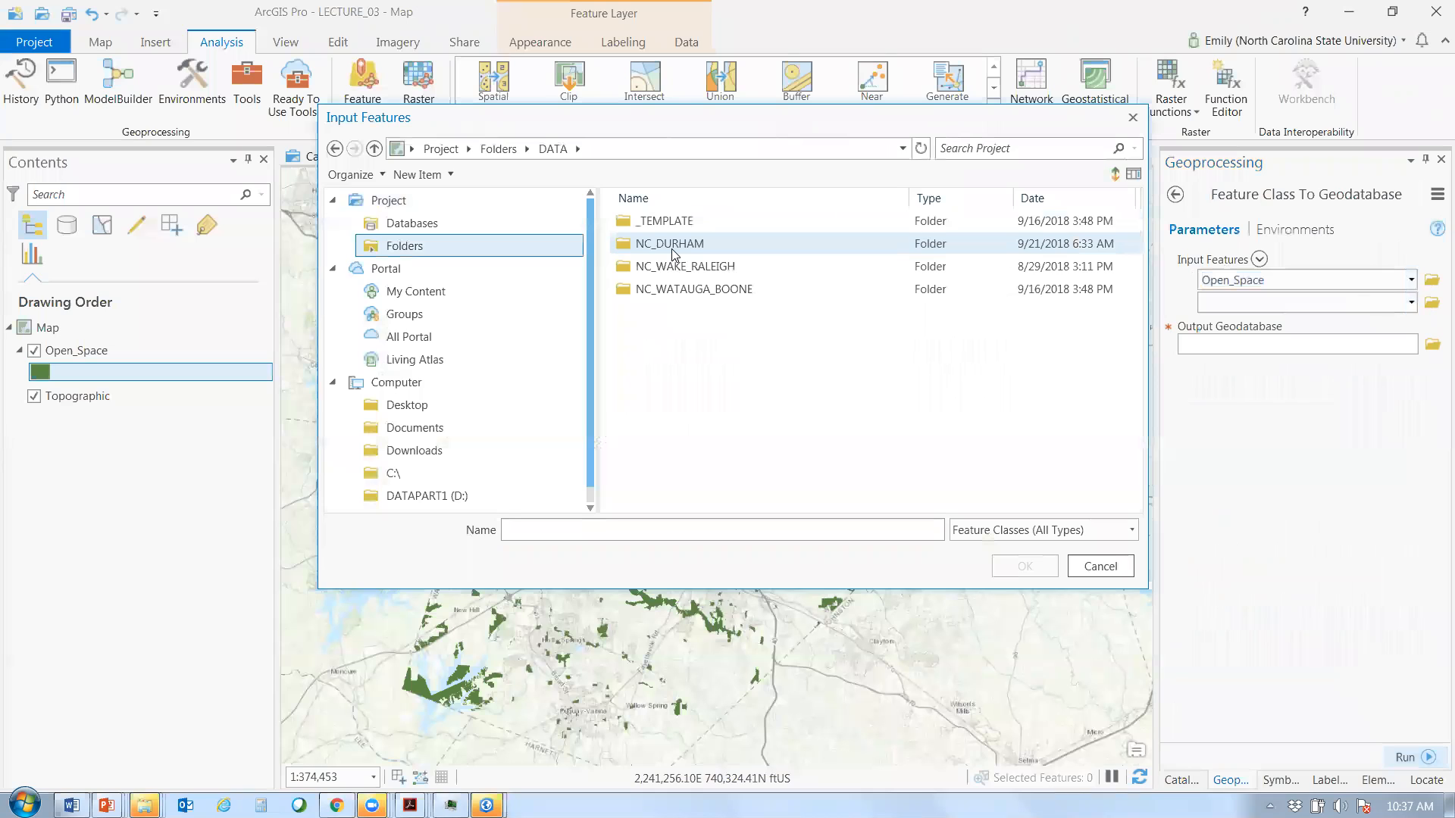
pyautogui.doubleClick(745, 265)
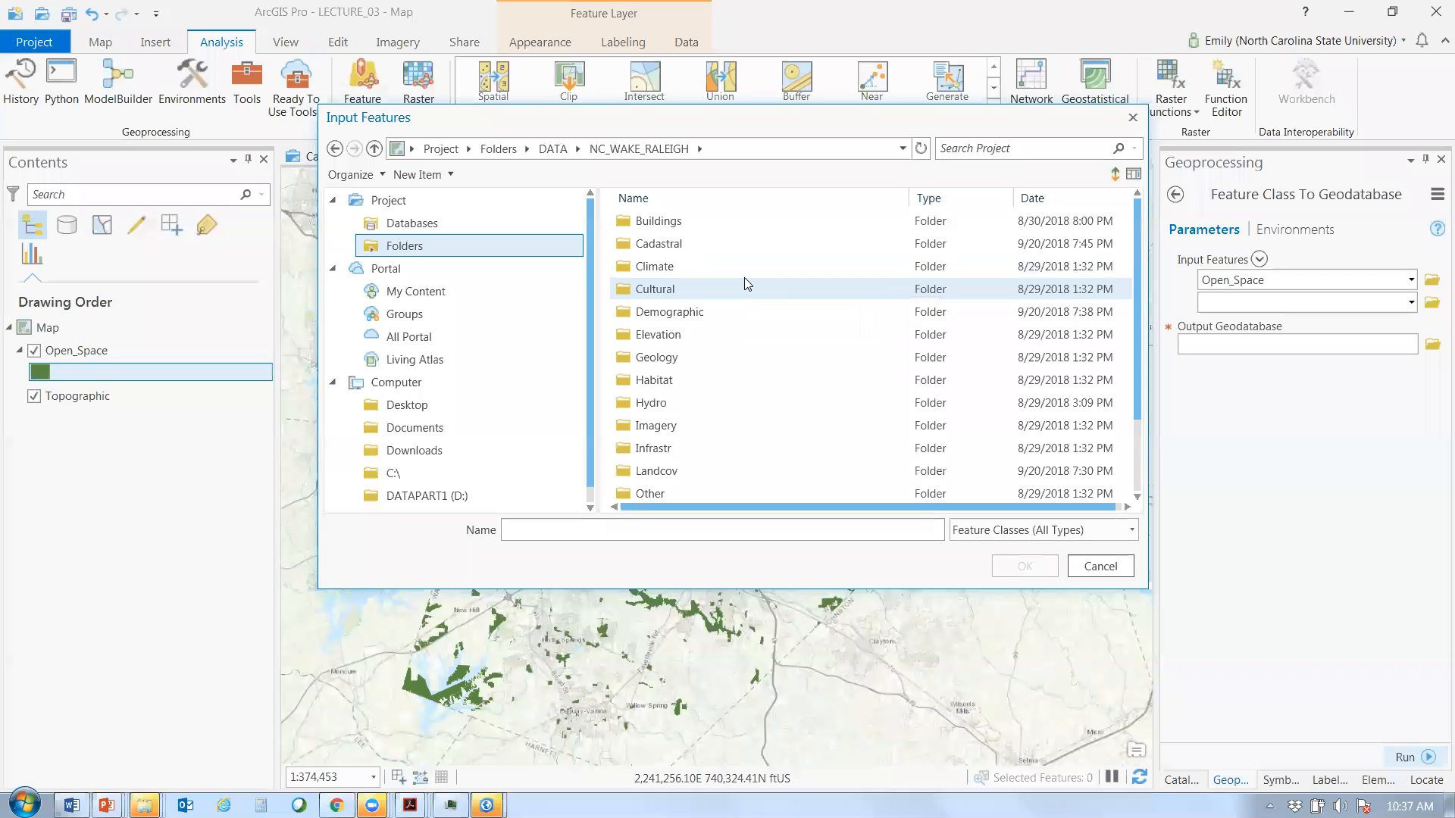
pyautogui.doubleClick(766, 405)
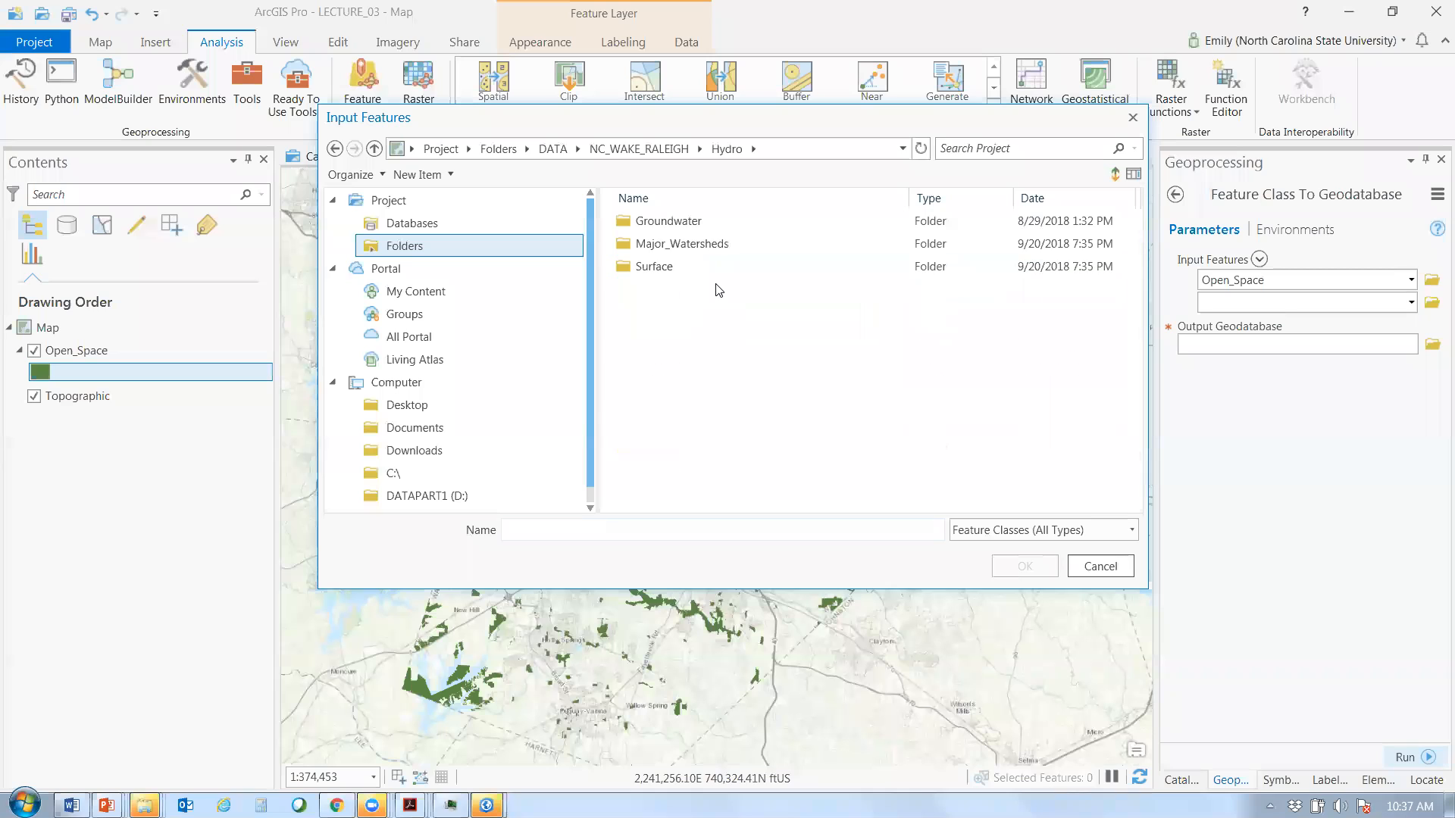
pyautogui.doubleClick(720, 266)
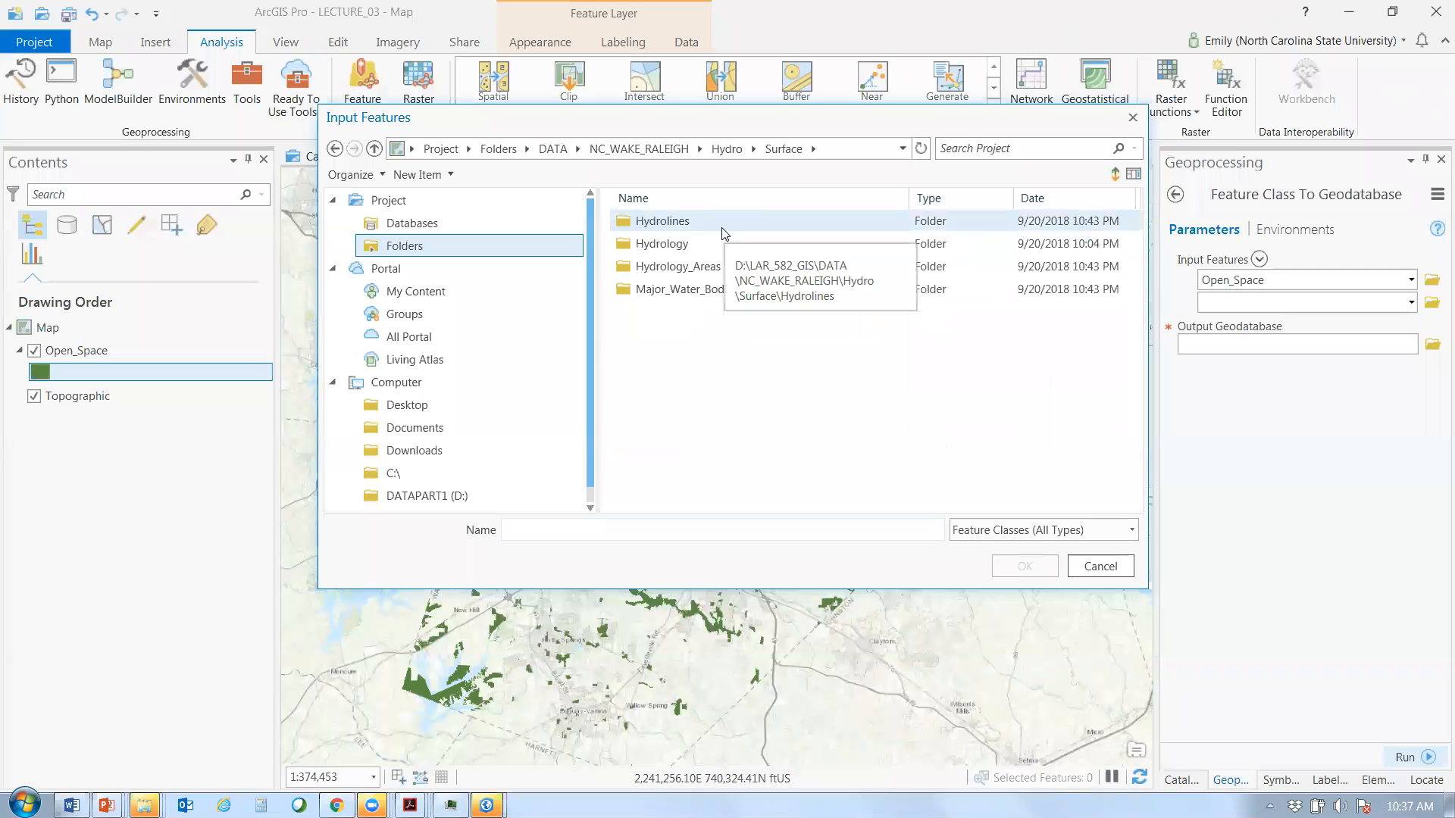
pyautogui.doubleClick(724, 227)
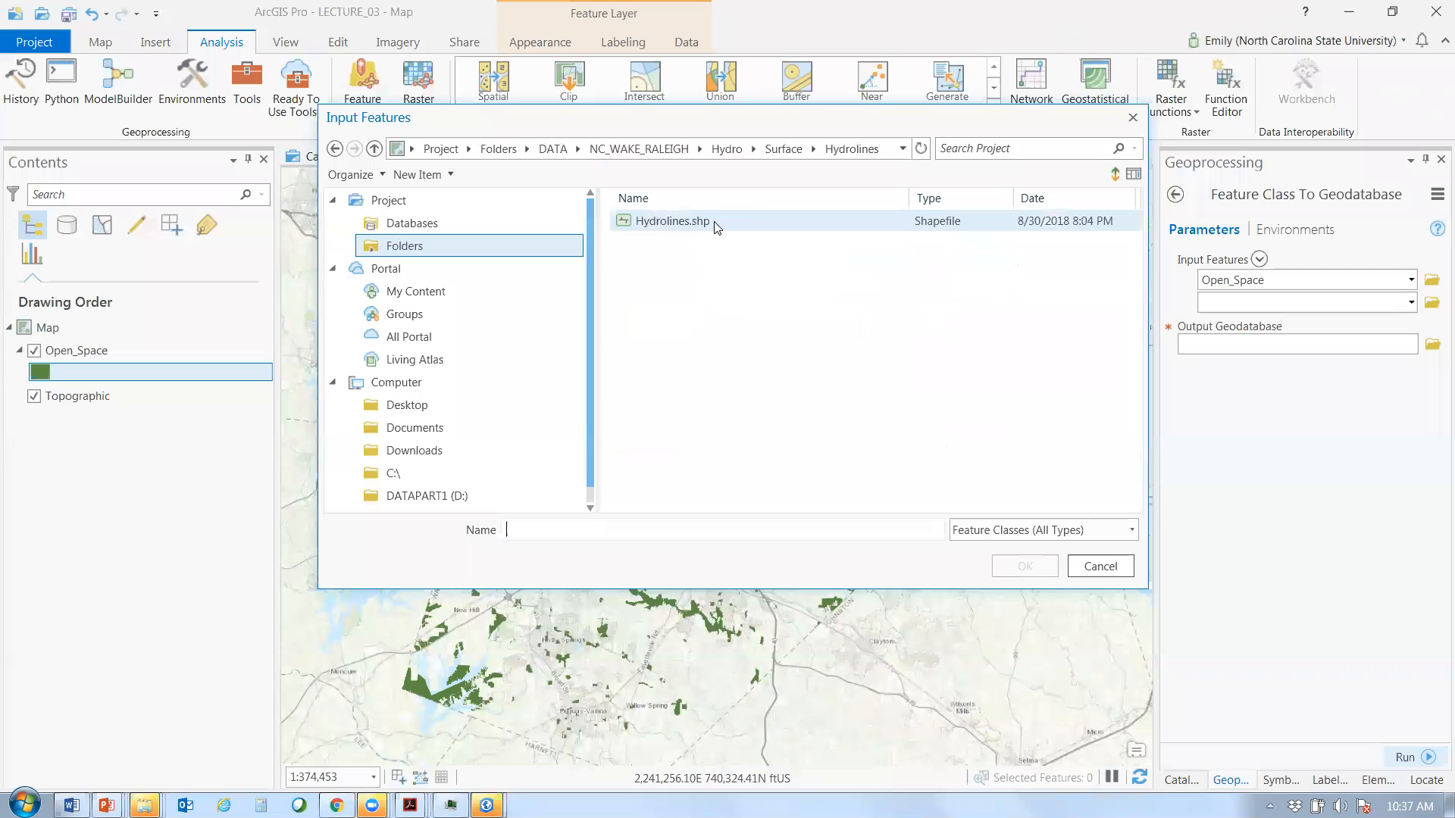
pyautogui.doubleClick(716, 224)
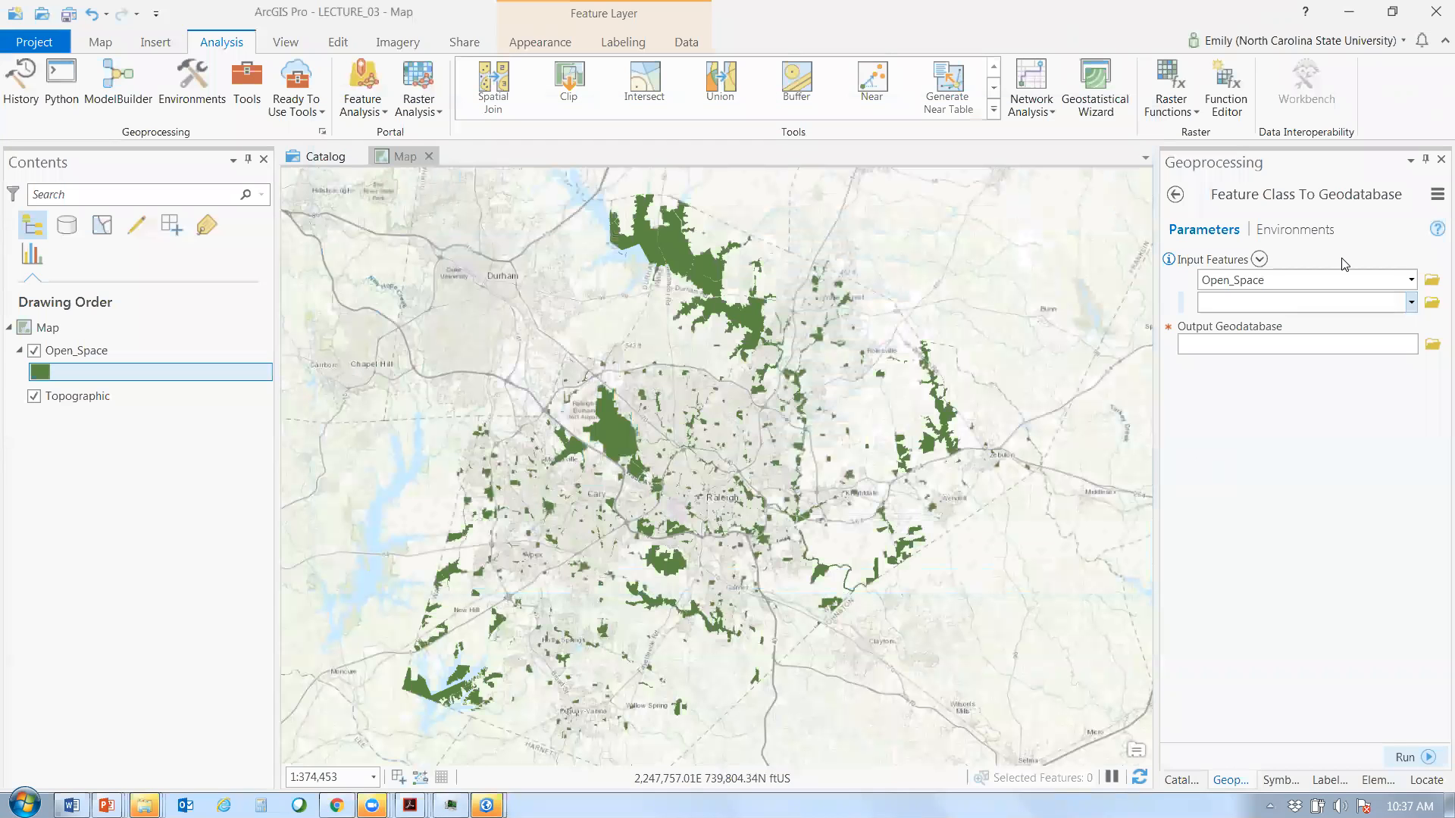
# - Choose Hydrology_Areas.shp from NC_WAKE_RALEIGH\Hydro\Surface\Hydrology_Areas as the second input feature
pyautogui.click(1429, 303)
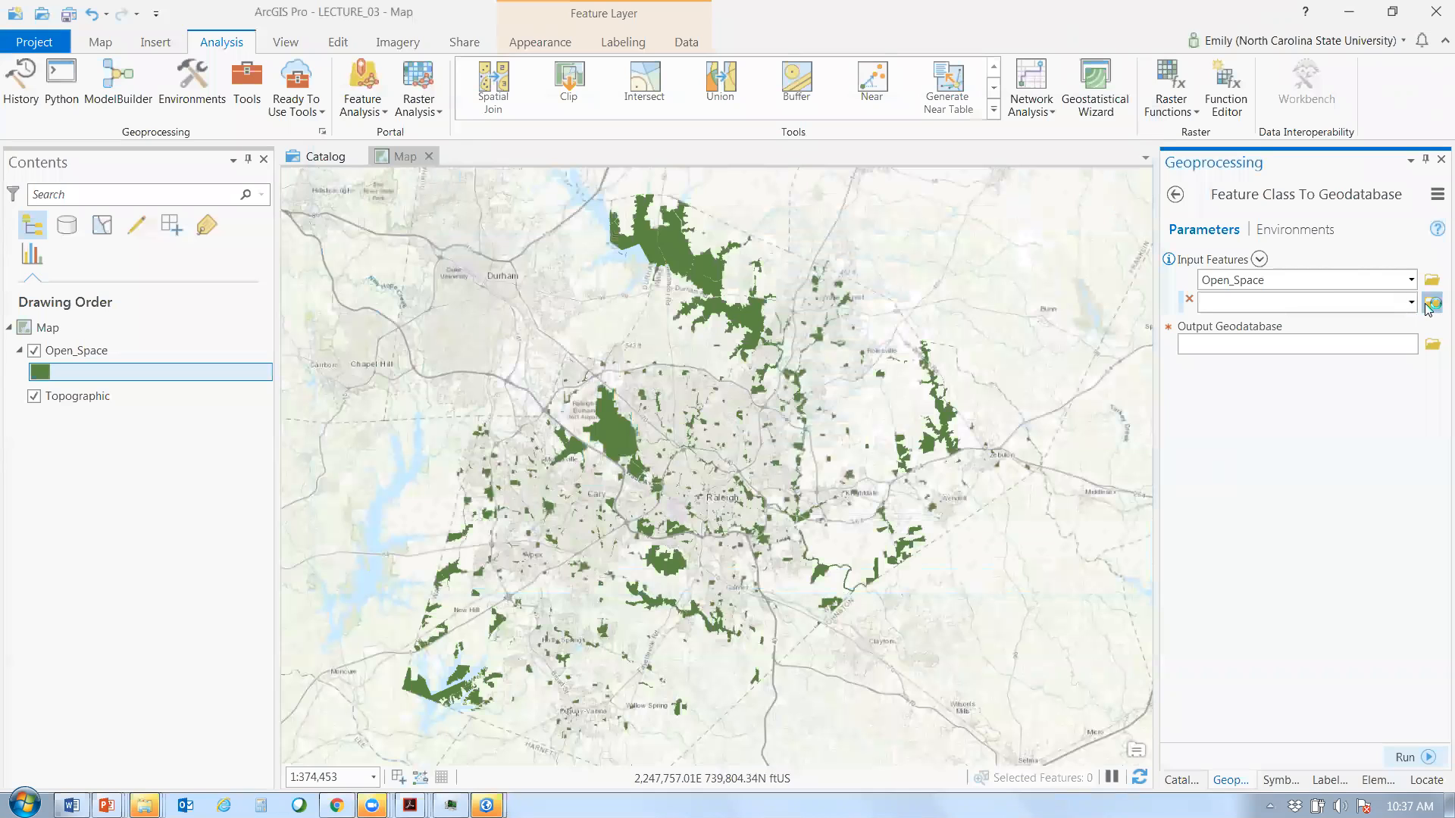
pyautogui.click(1430, 303)
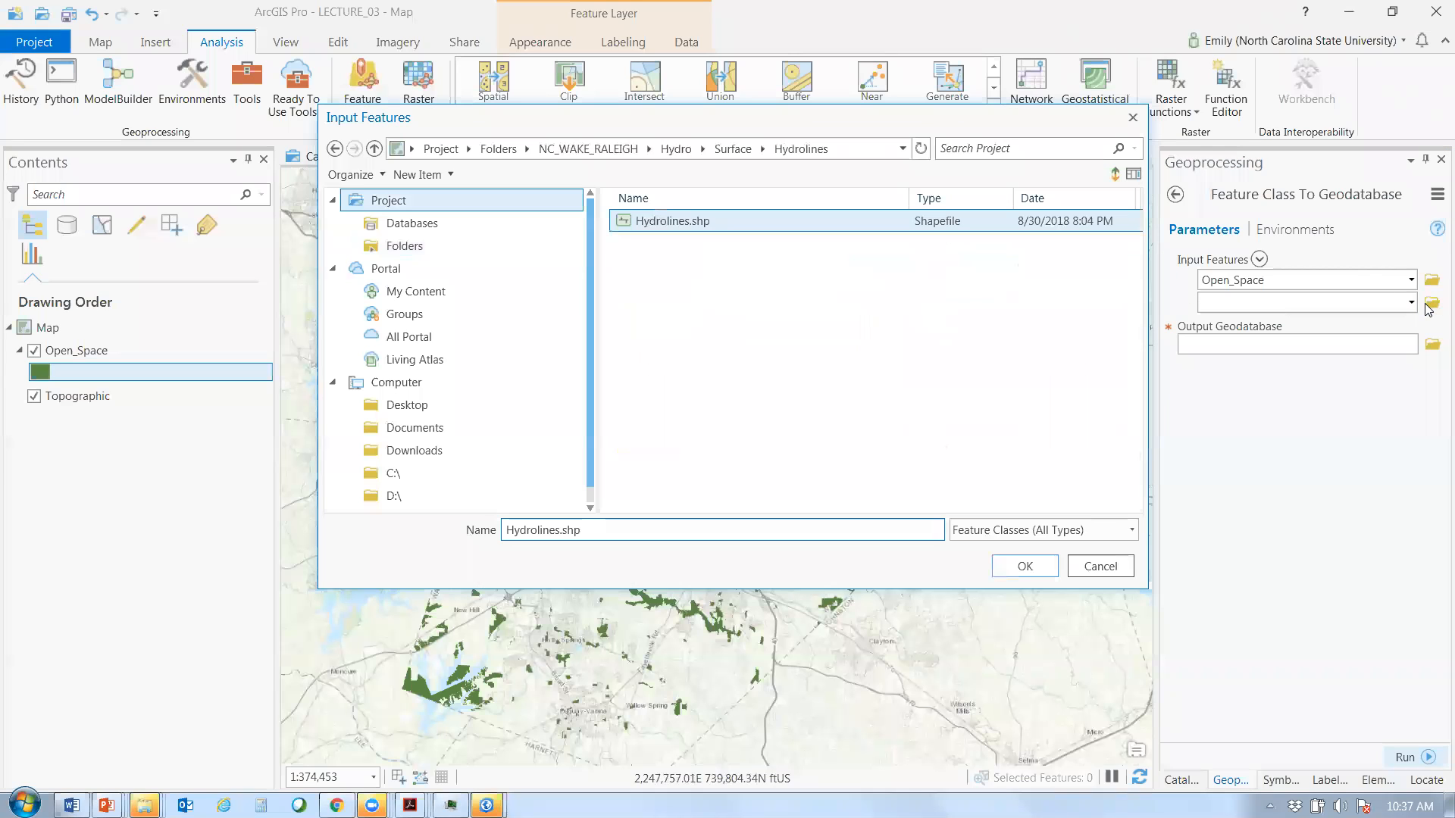
pyautogui.press('Escape')
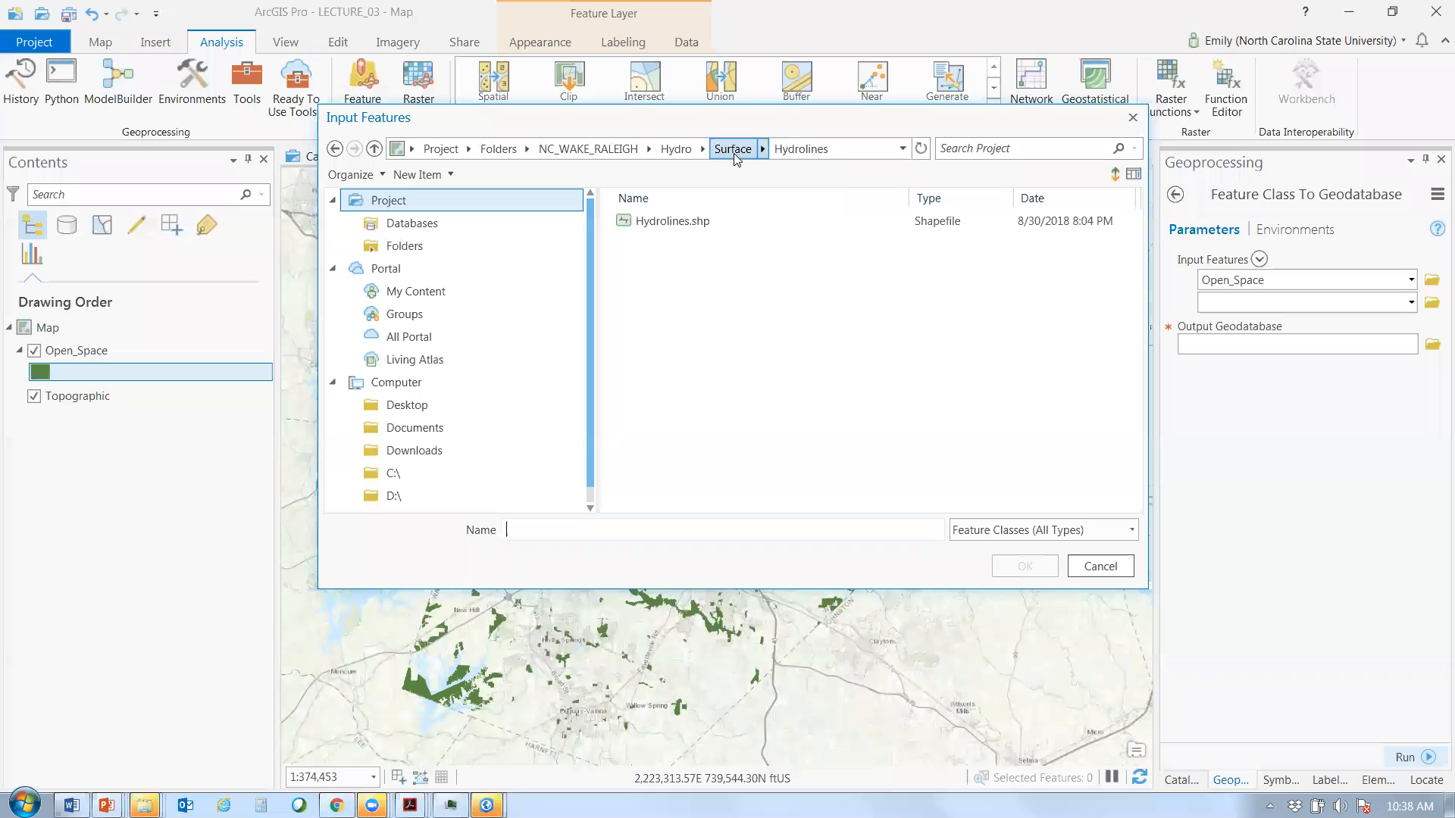
pyautogui.click(733, 154)
pyautogui.doubleClick(693, 244)
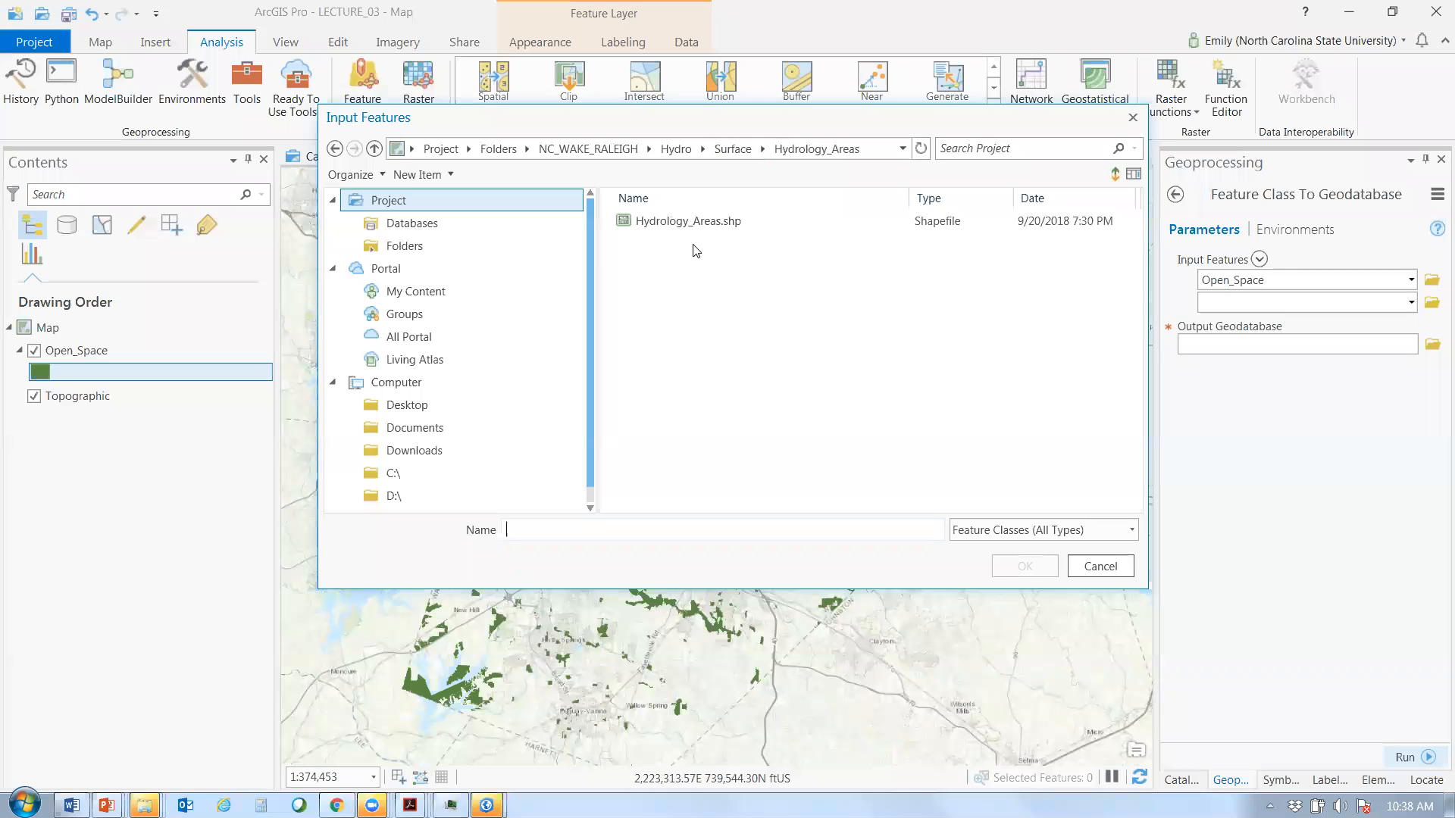
pyautogui.click(689, 220)
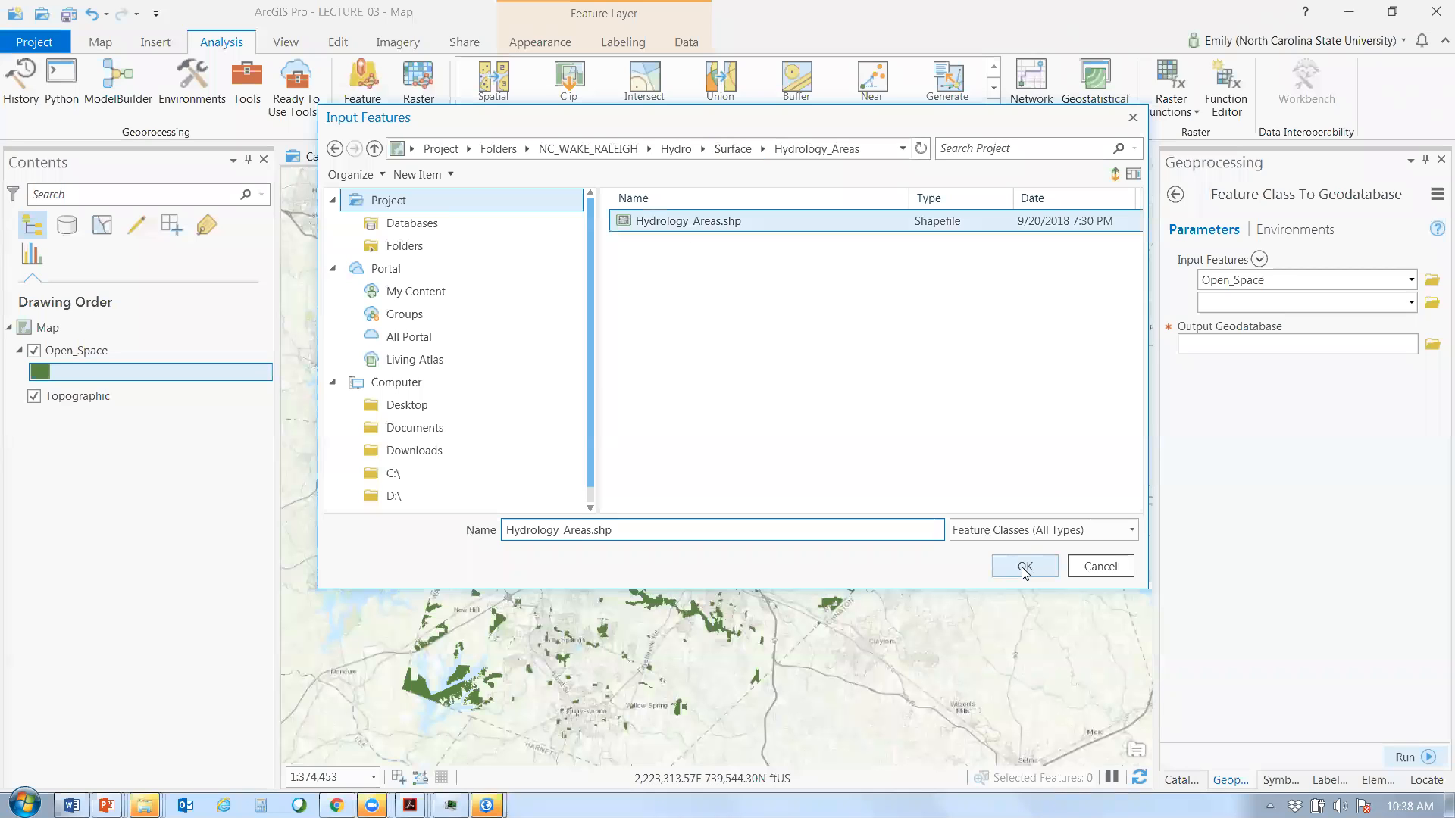
pyautogui.click(1024, 566)
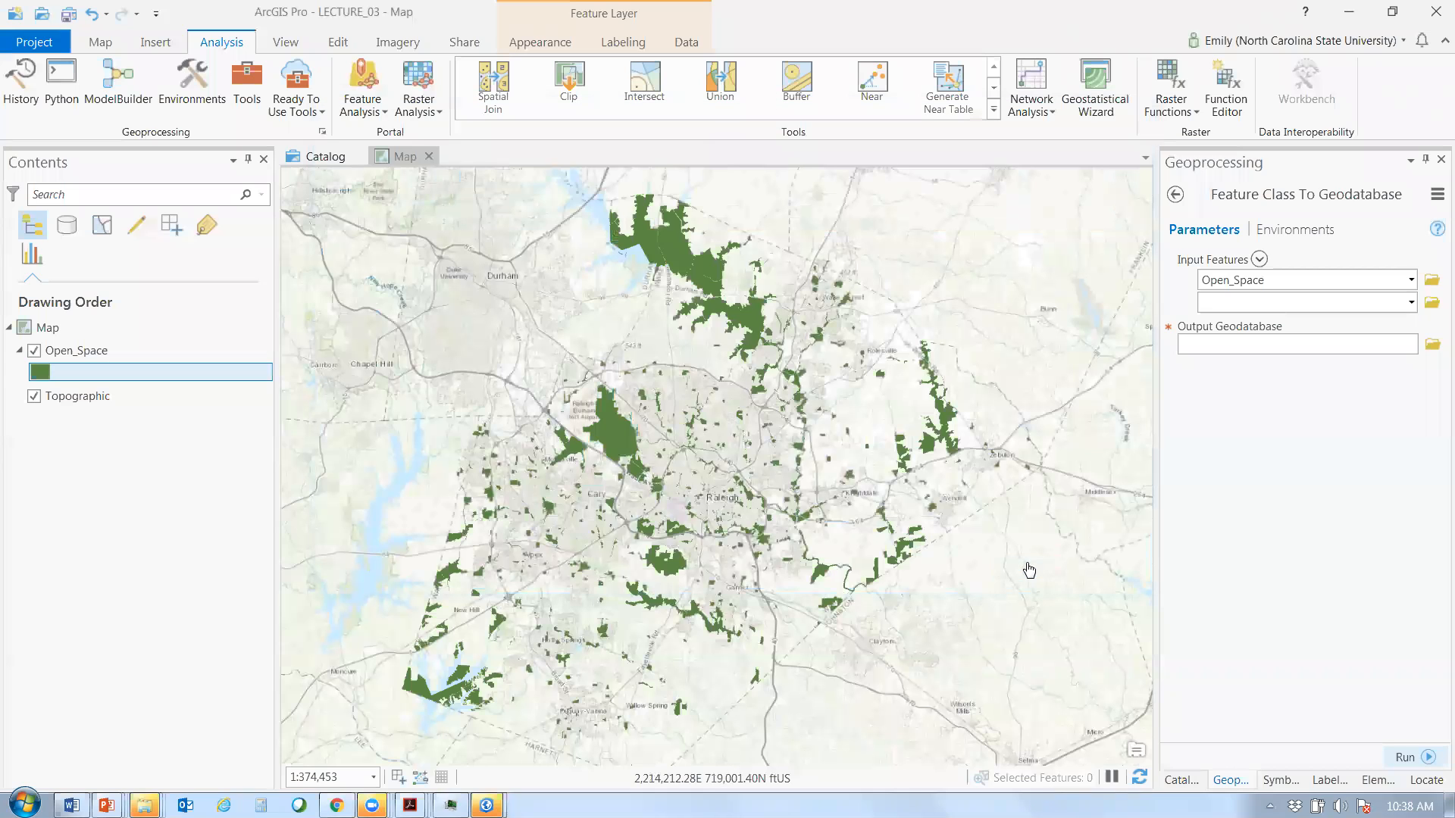
# - Clear the second input feature, set CONSERVATION.gdb as the output geodatabase, and run Feature Class To Geodatabase on Open_Space
pyautogui.click(1183, 315)
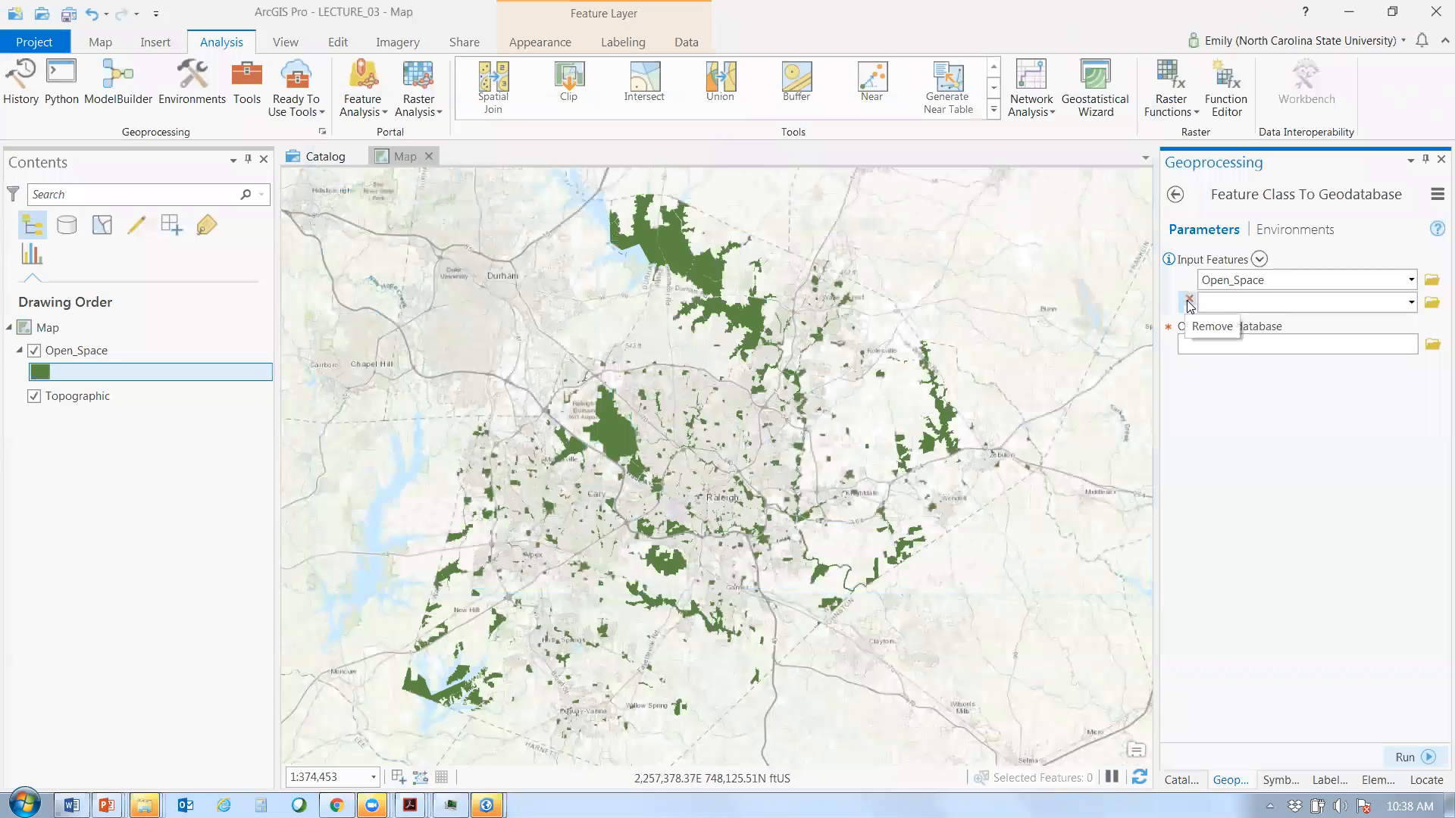
pyautogui.click(1189, 304)
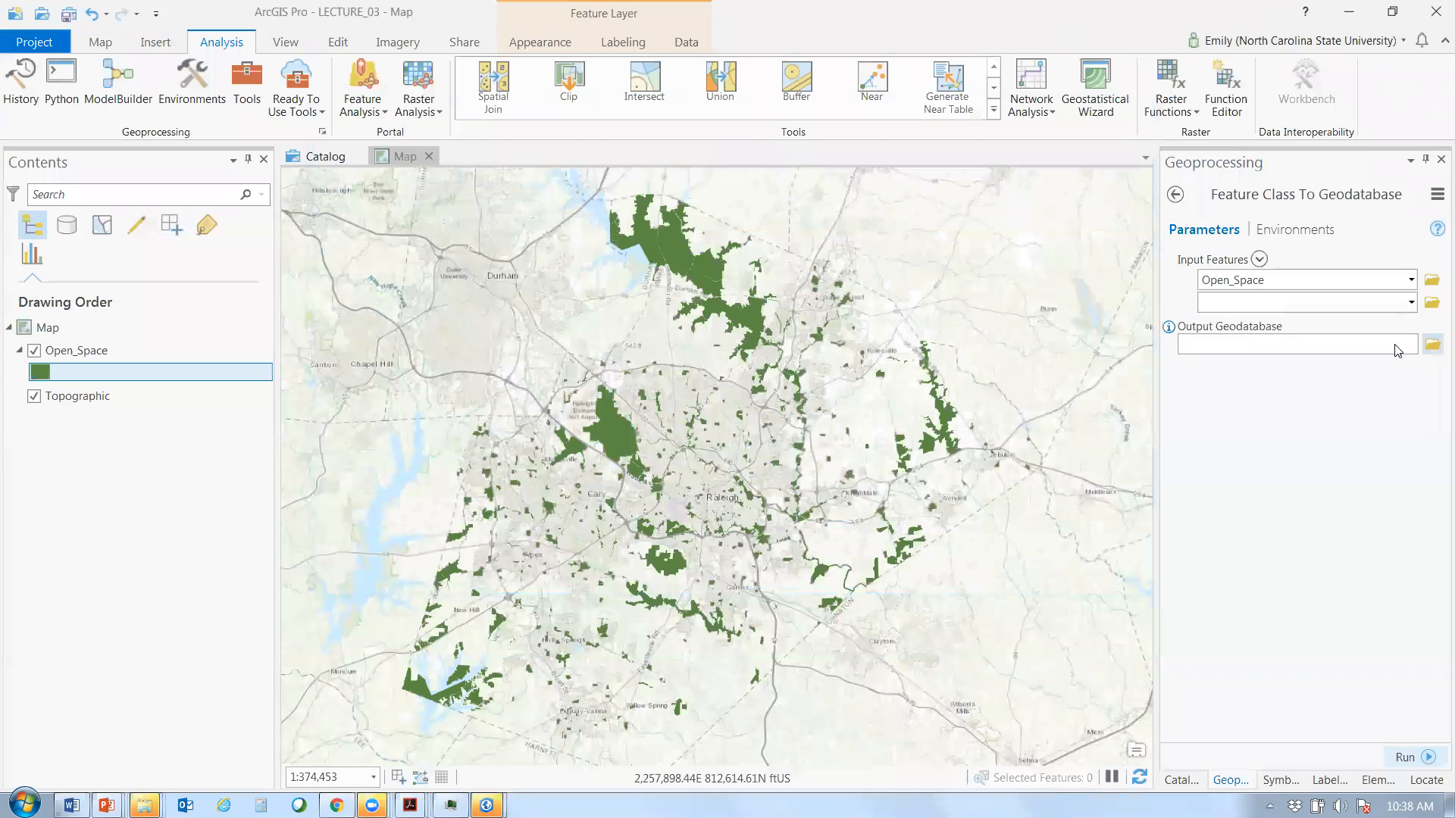
pyautogui.click(1432, 344)
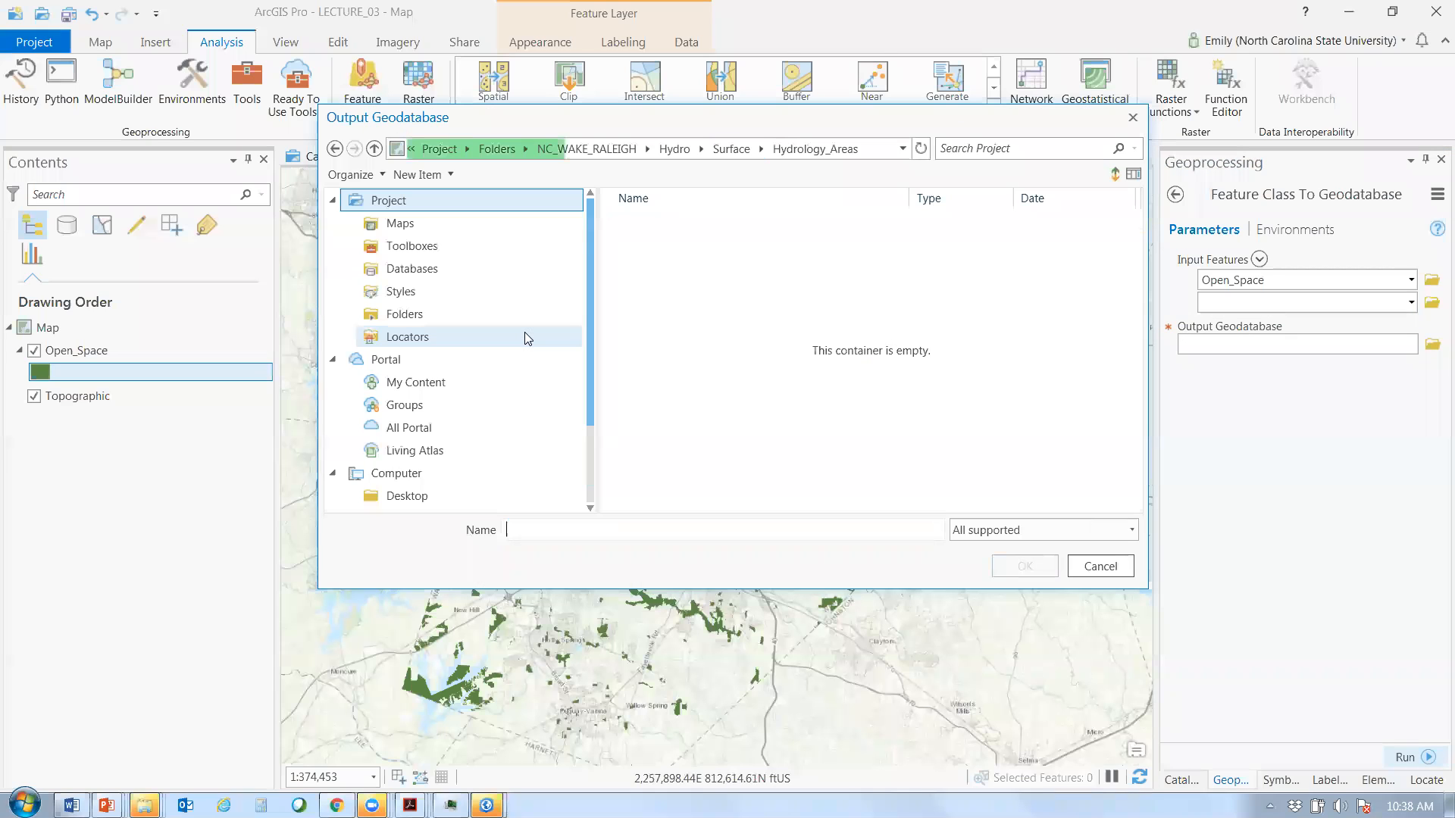
pyautogui.click(508, 283)
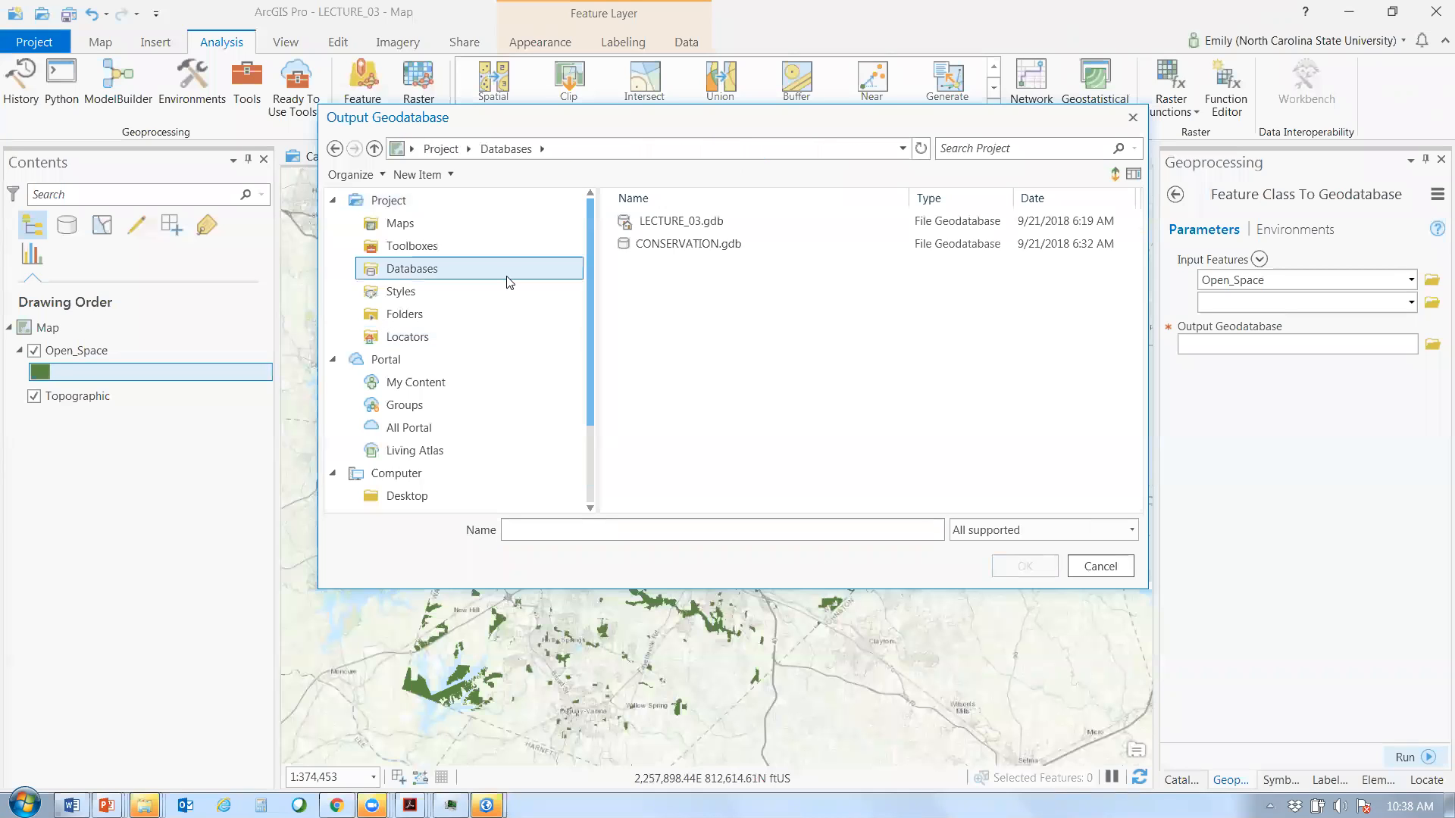
pyautogui.click(688, 243)
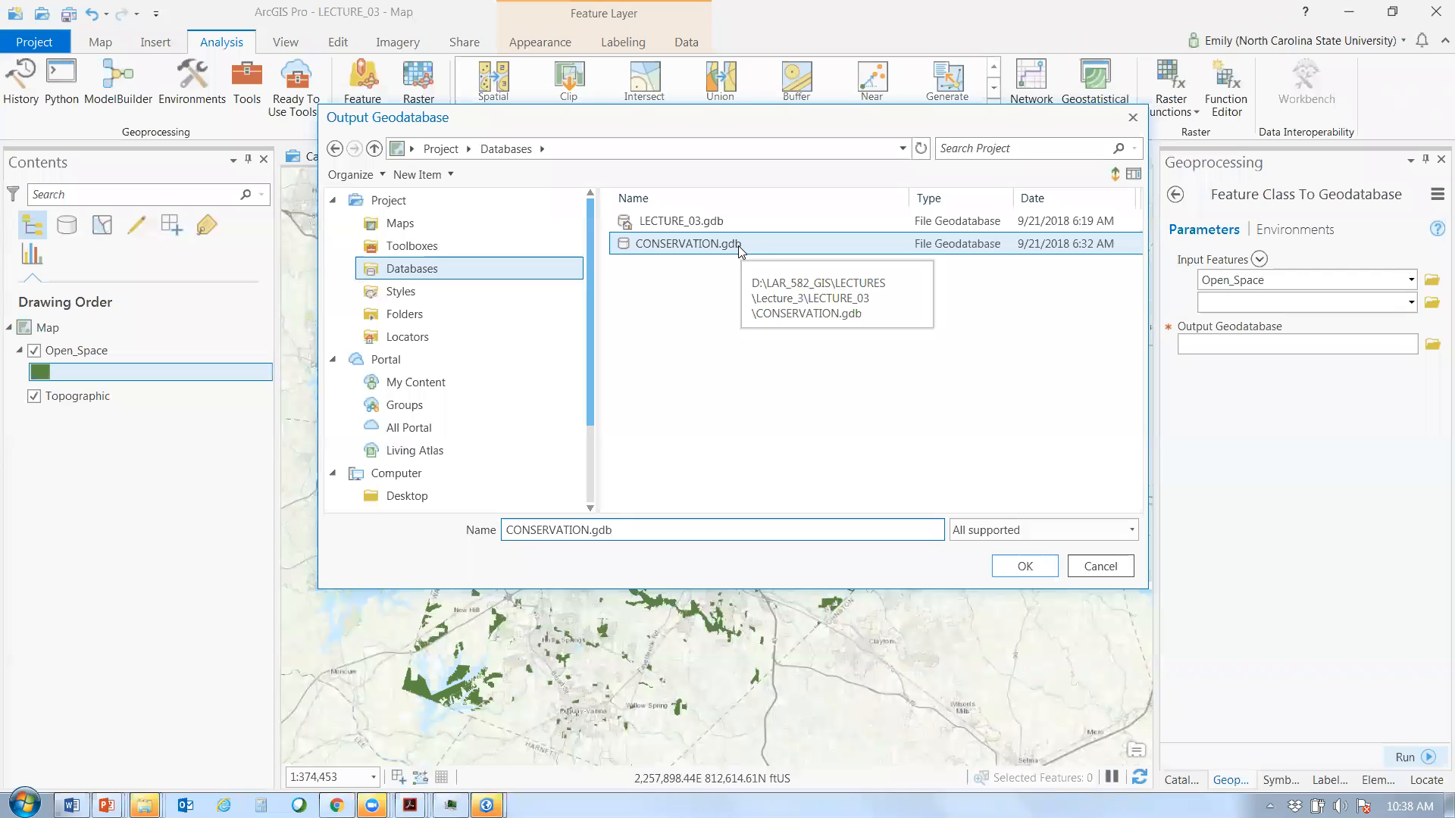
pyautogui.click(1000, 570)
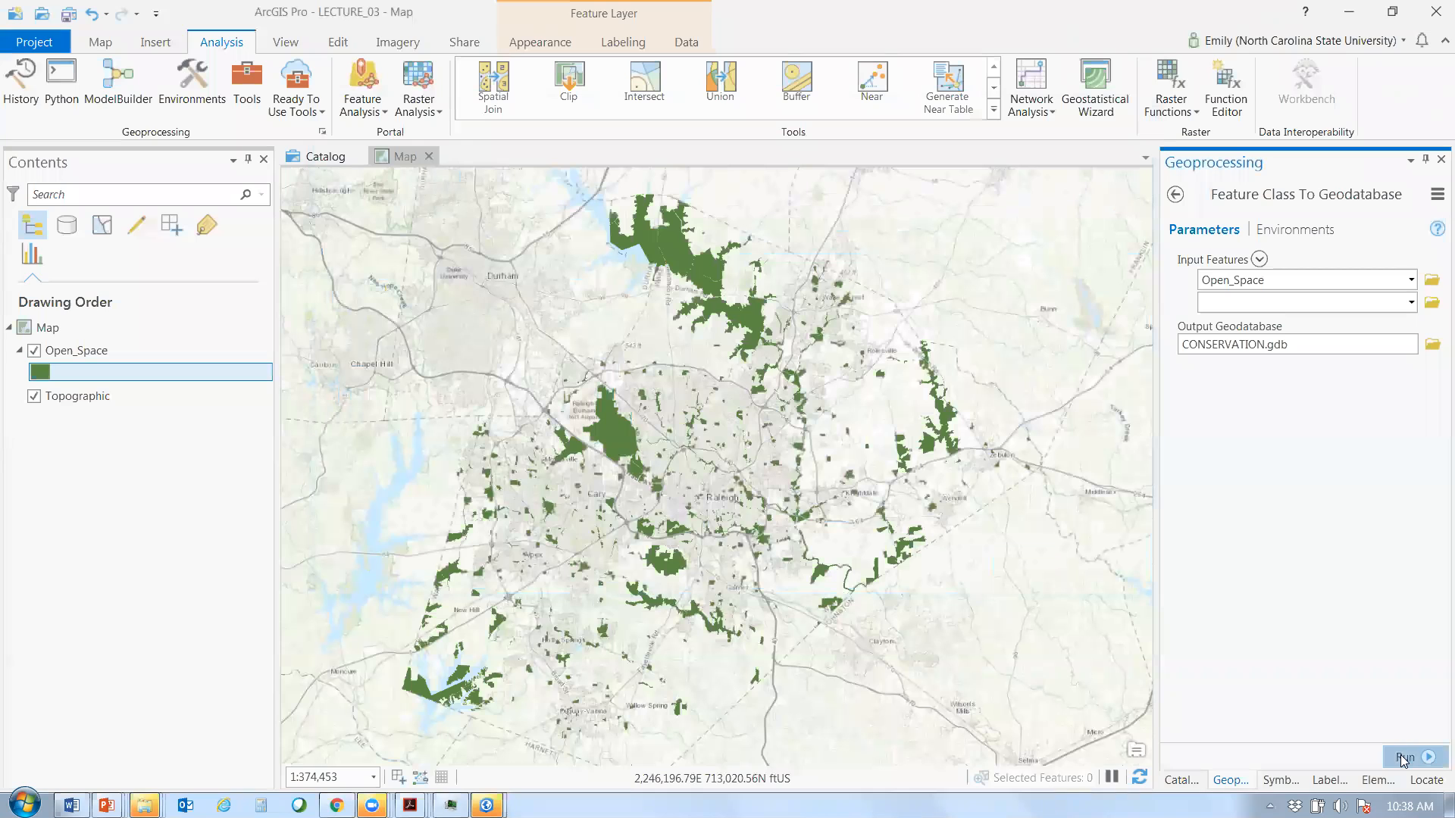
pyautogui.click(1404, 758)
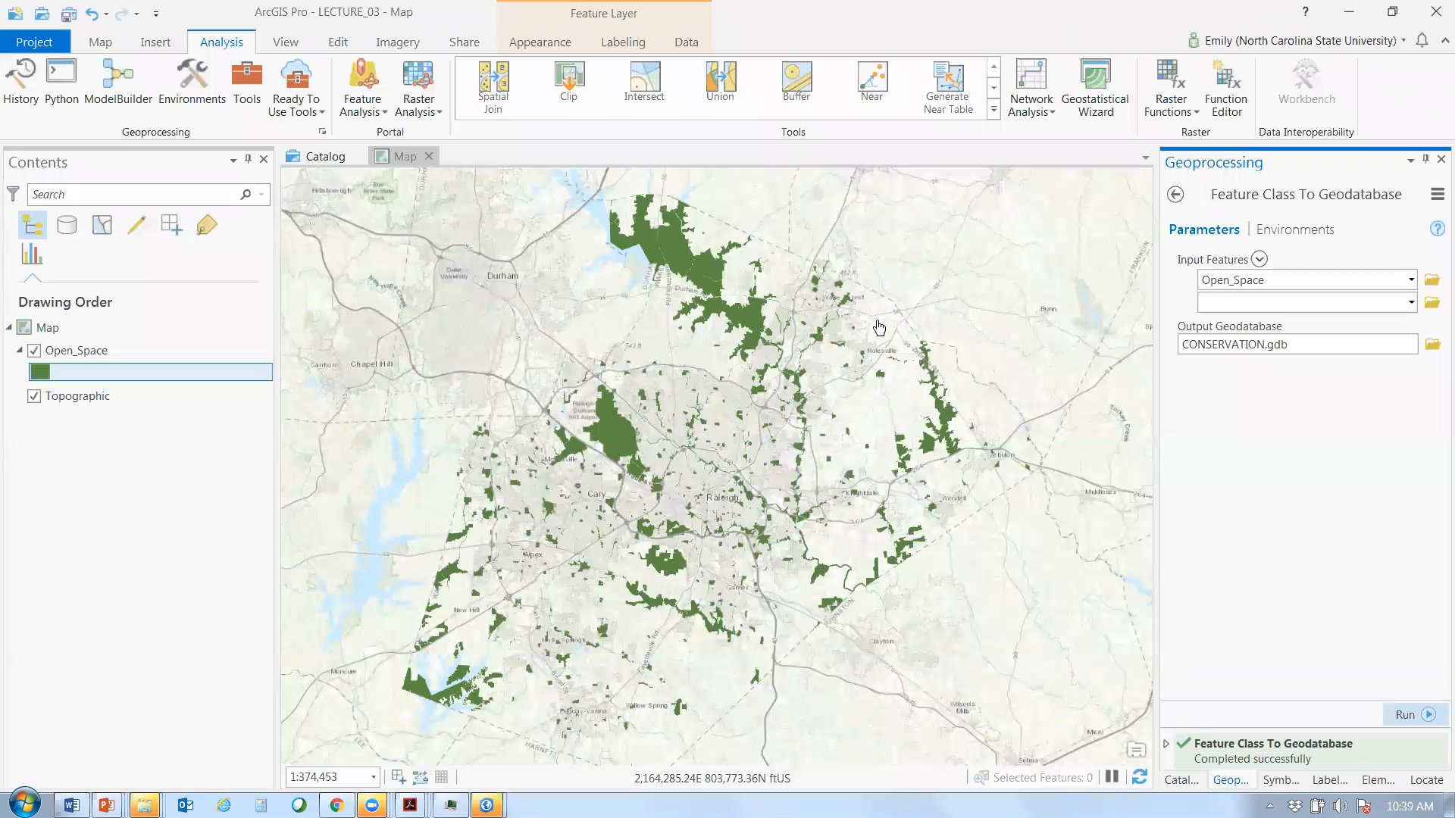
# - Inspect the database properties of CONSERVATION.gdb in the catalog, including its Distributed Geodatabase Status
pyautogui.click(311, 157)
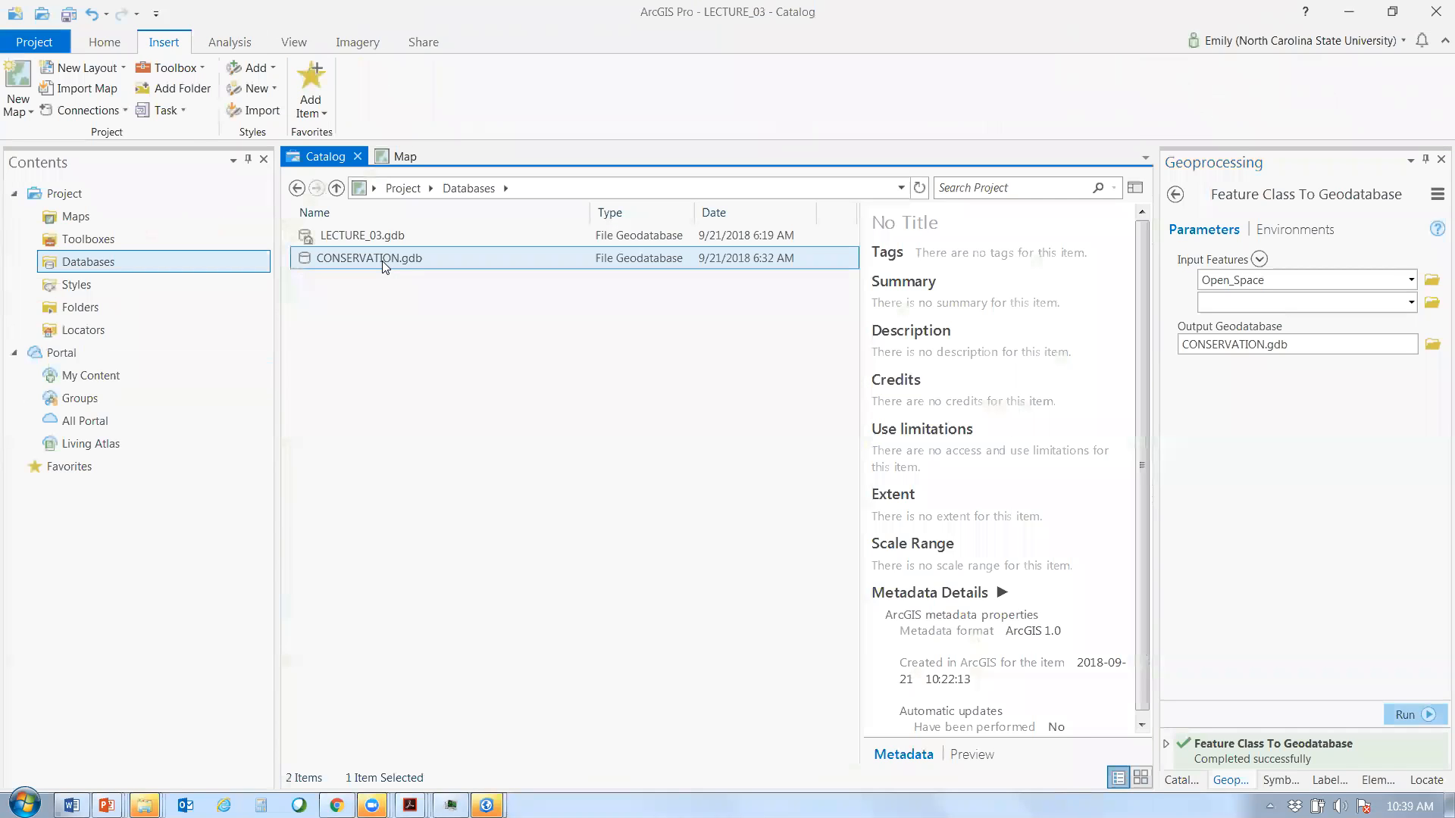
pyautogui.rightClick(381, 260)
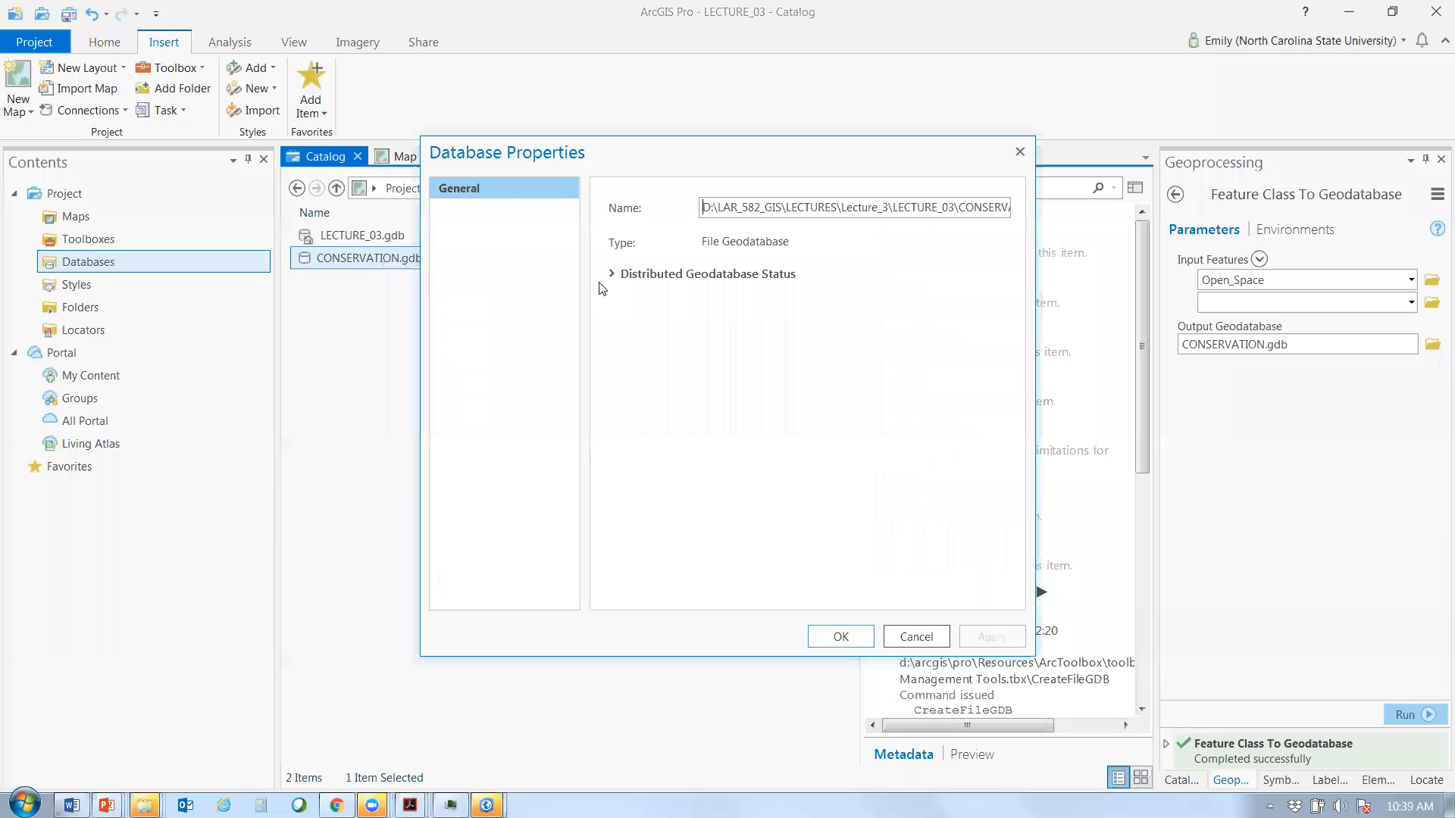
pyautogui.click(612, 274)
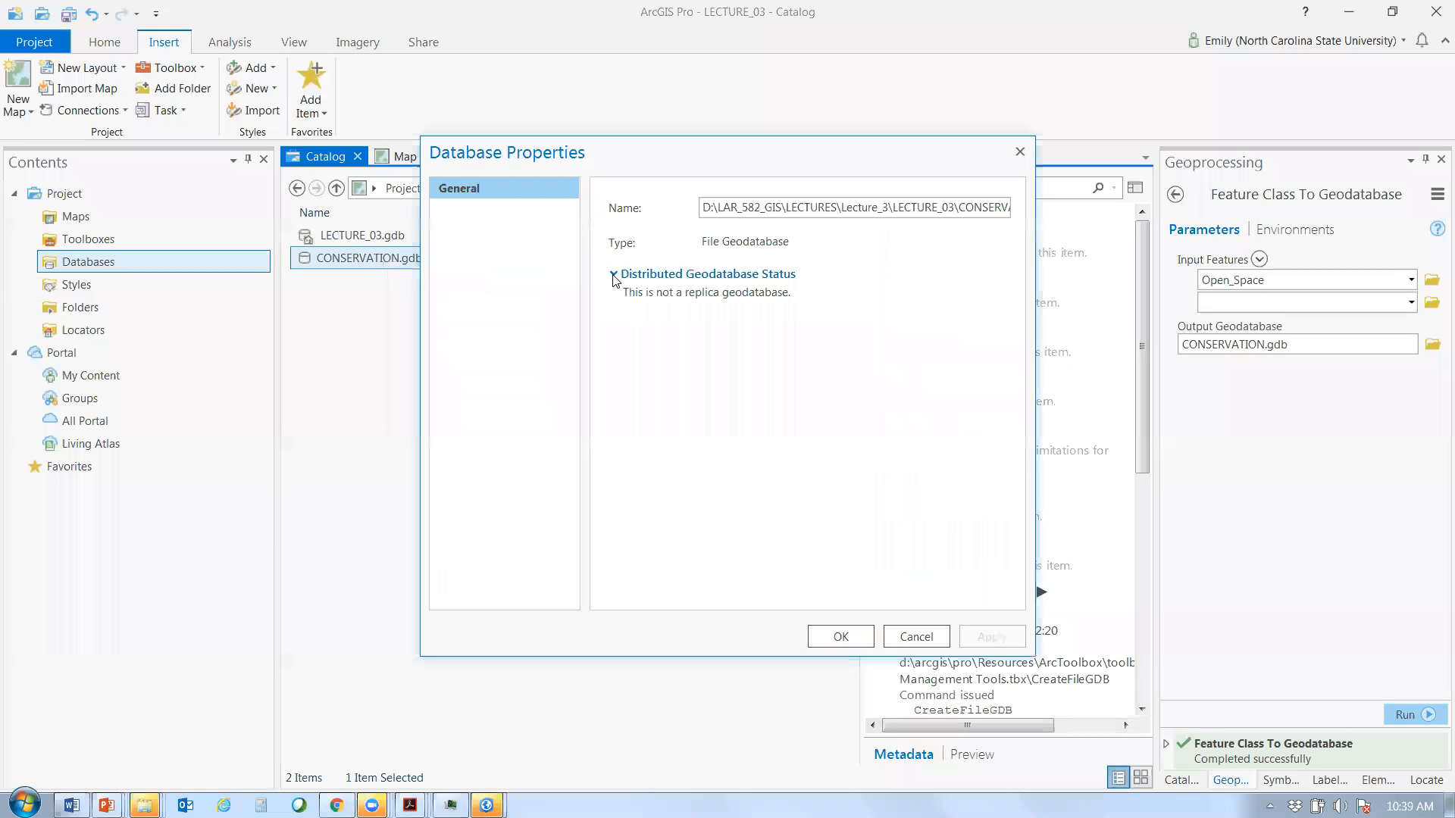
pyautogui.click(914, 637)
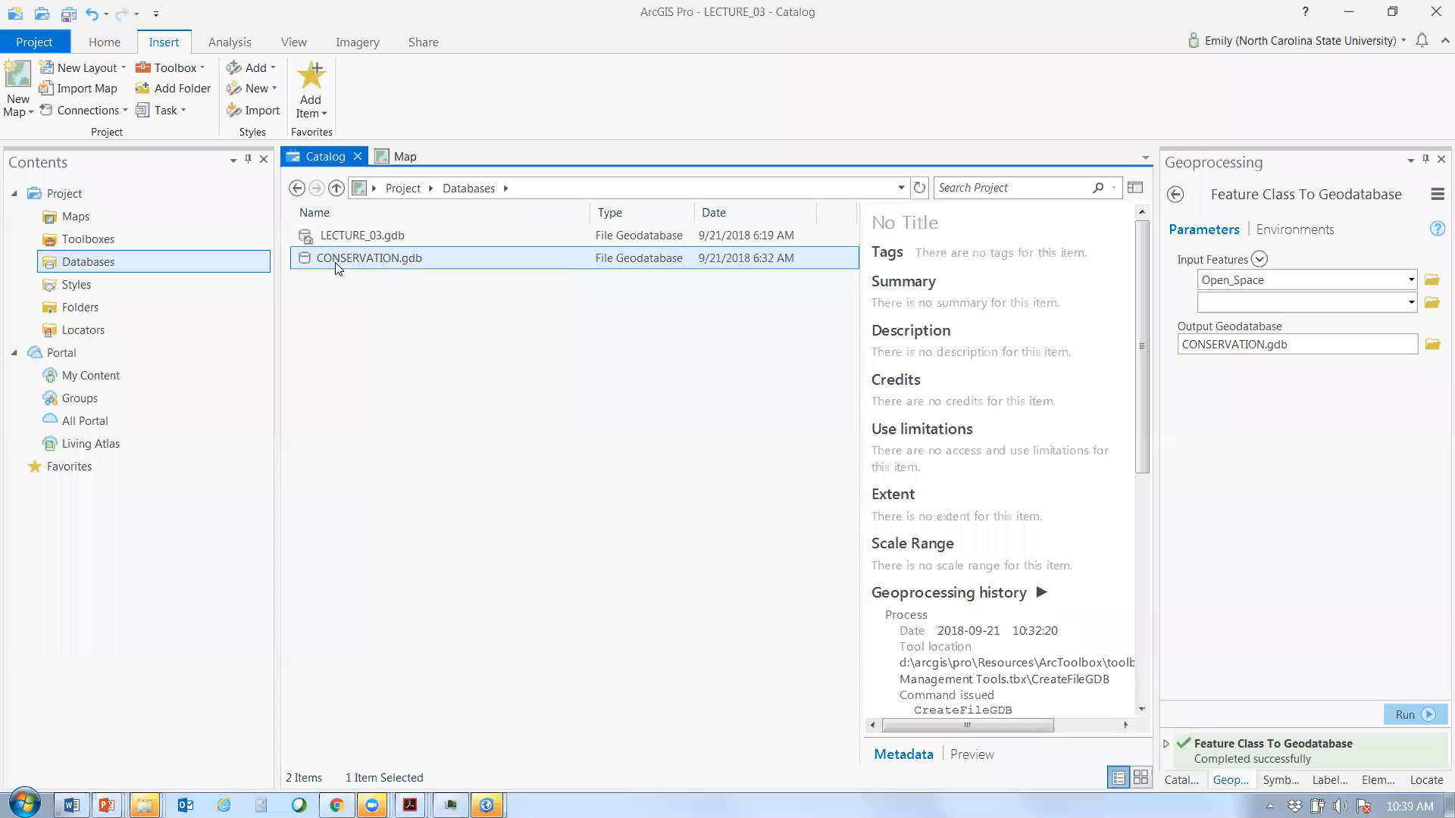
# - Review the map's coordinate system settings and the options for adding a new or imported coordinate system in Map Properties
pyautogui.click(405, 157)
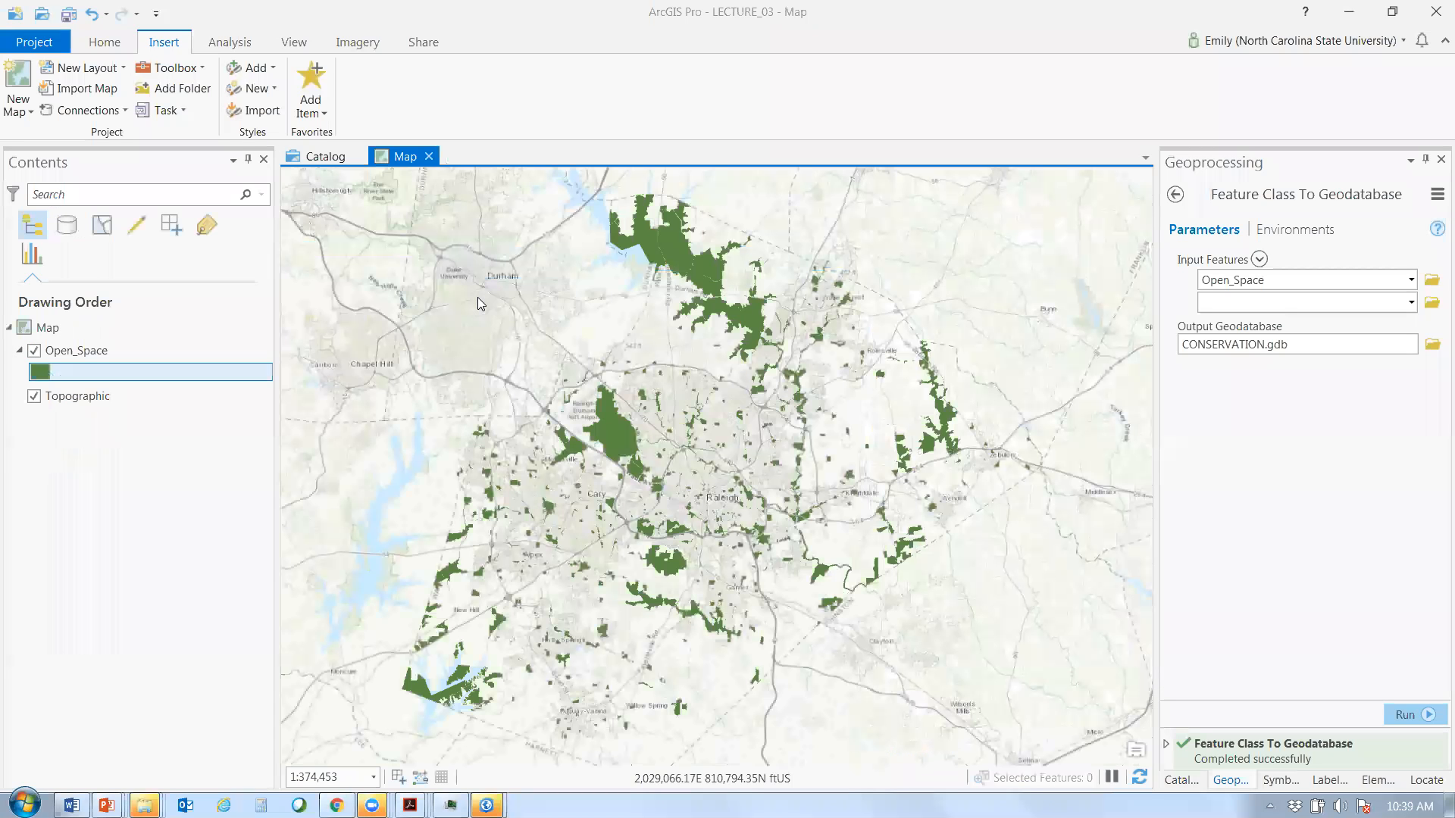
pyautogui.click(78, 333)
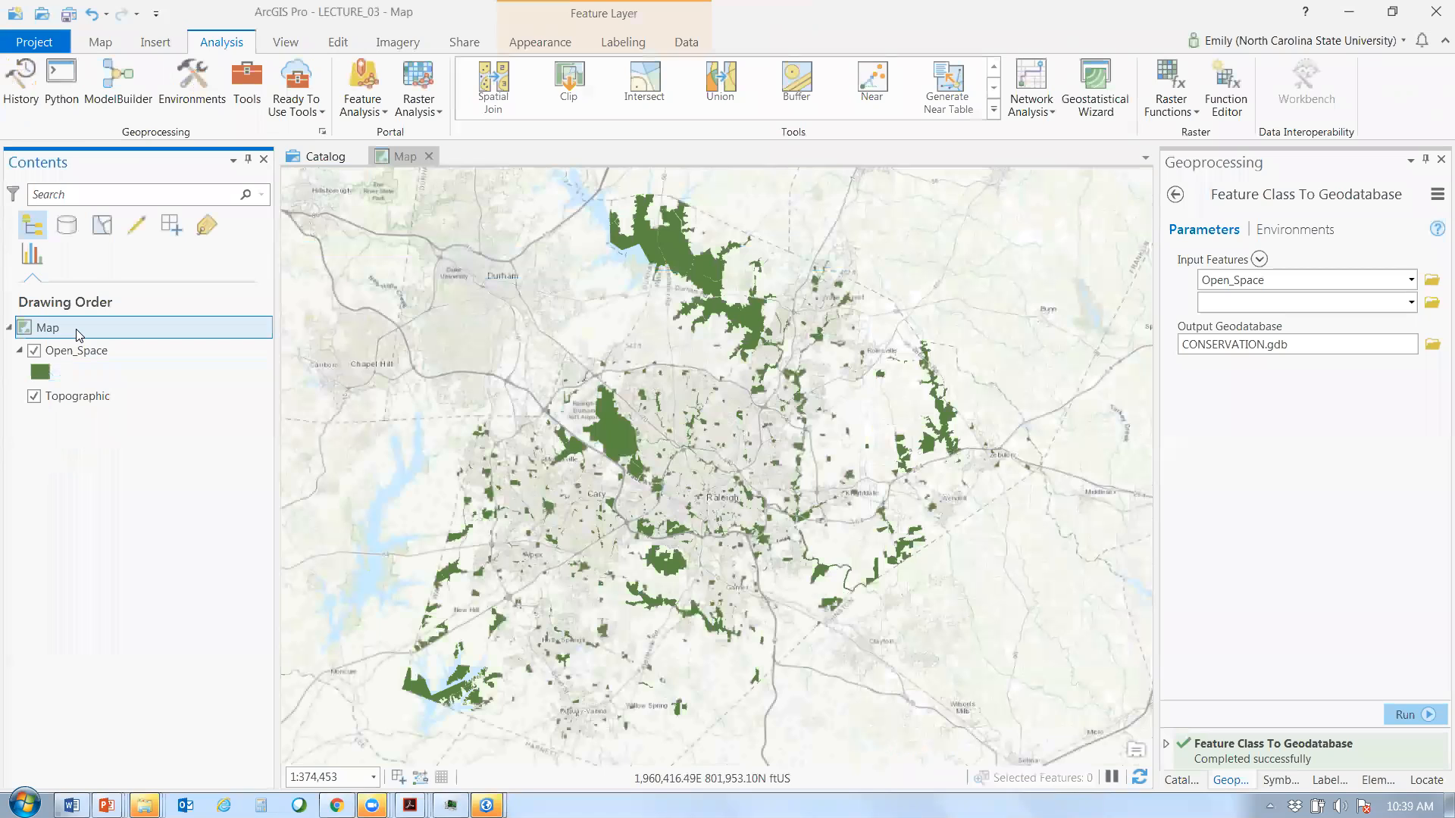
pyautogui.rightClick(79, 334)
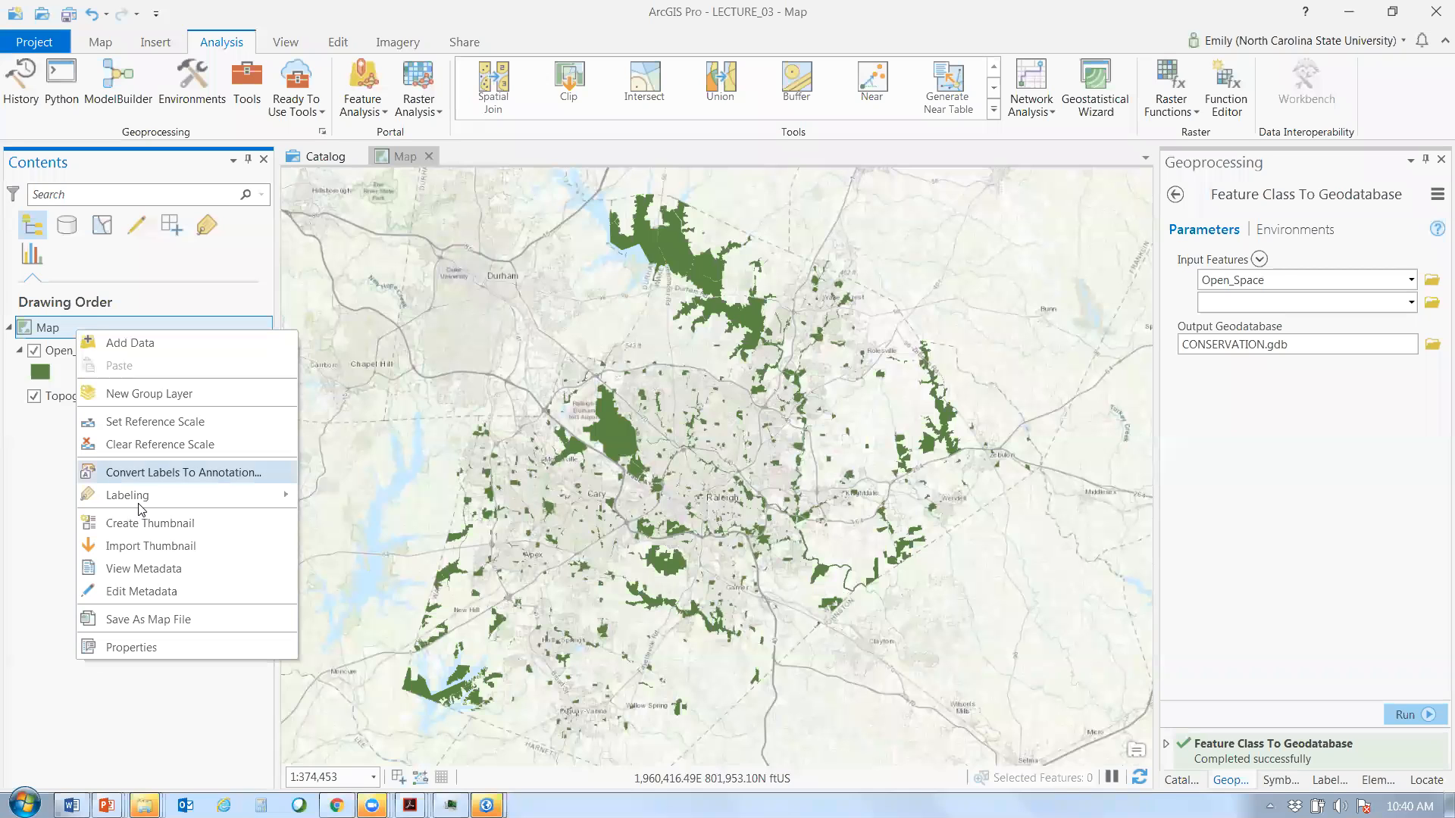
pyautogui.click(129, 650)
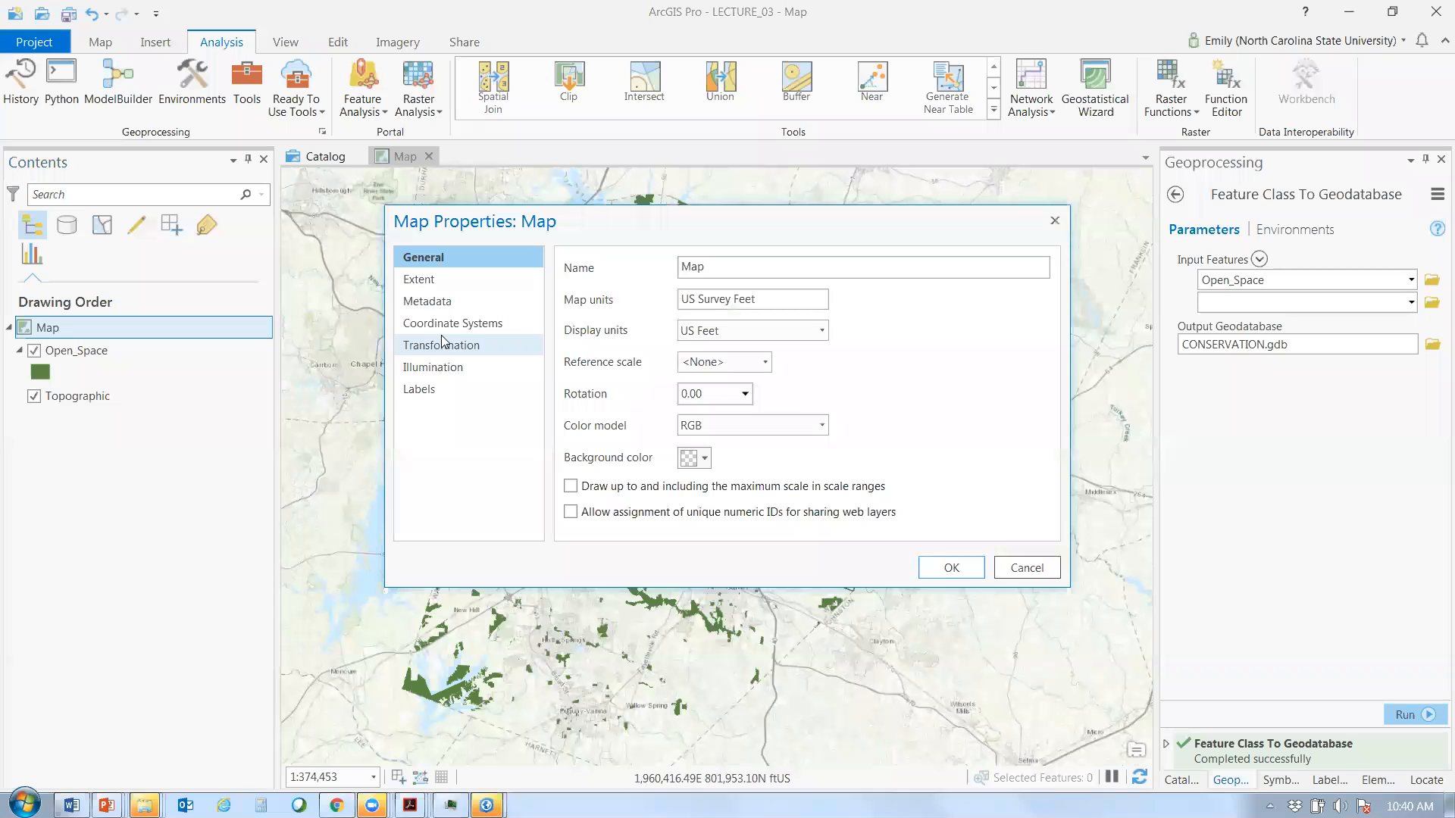
pyautogui.click(444, 328)
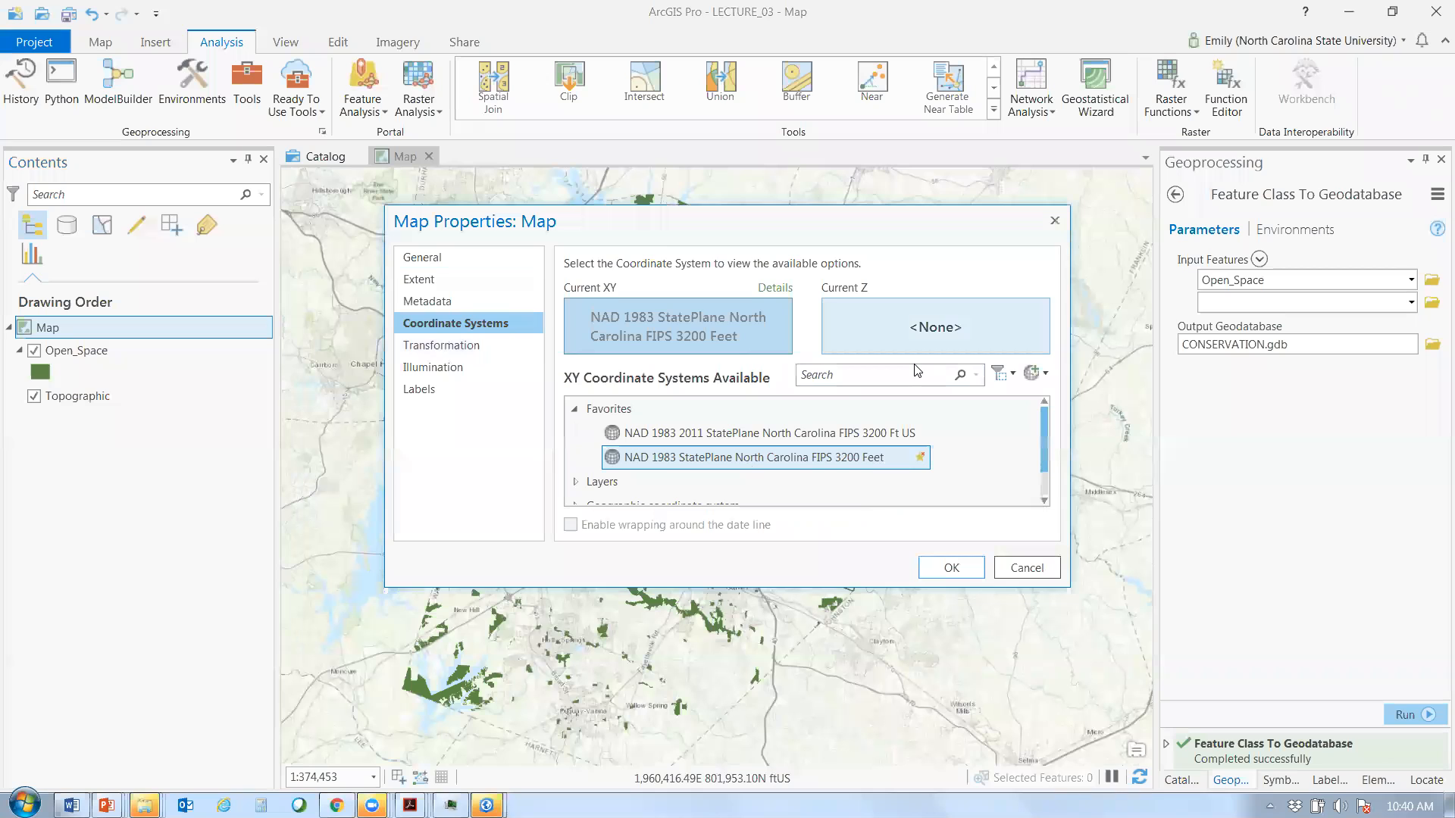
pyautogui.click(1045, 373)
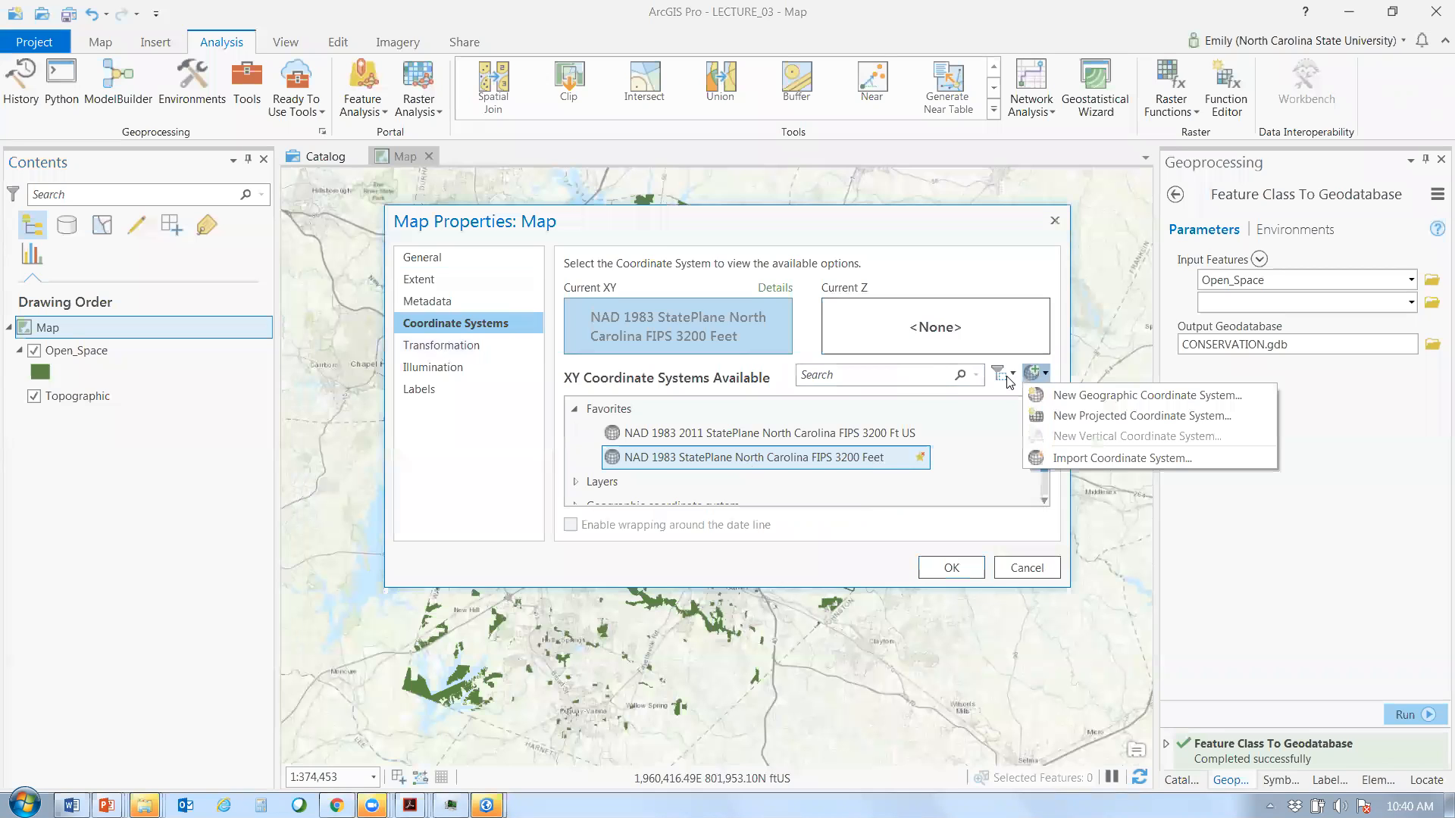
pyautogui.click(975, 470)
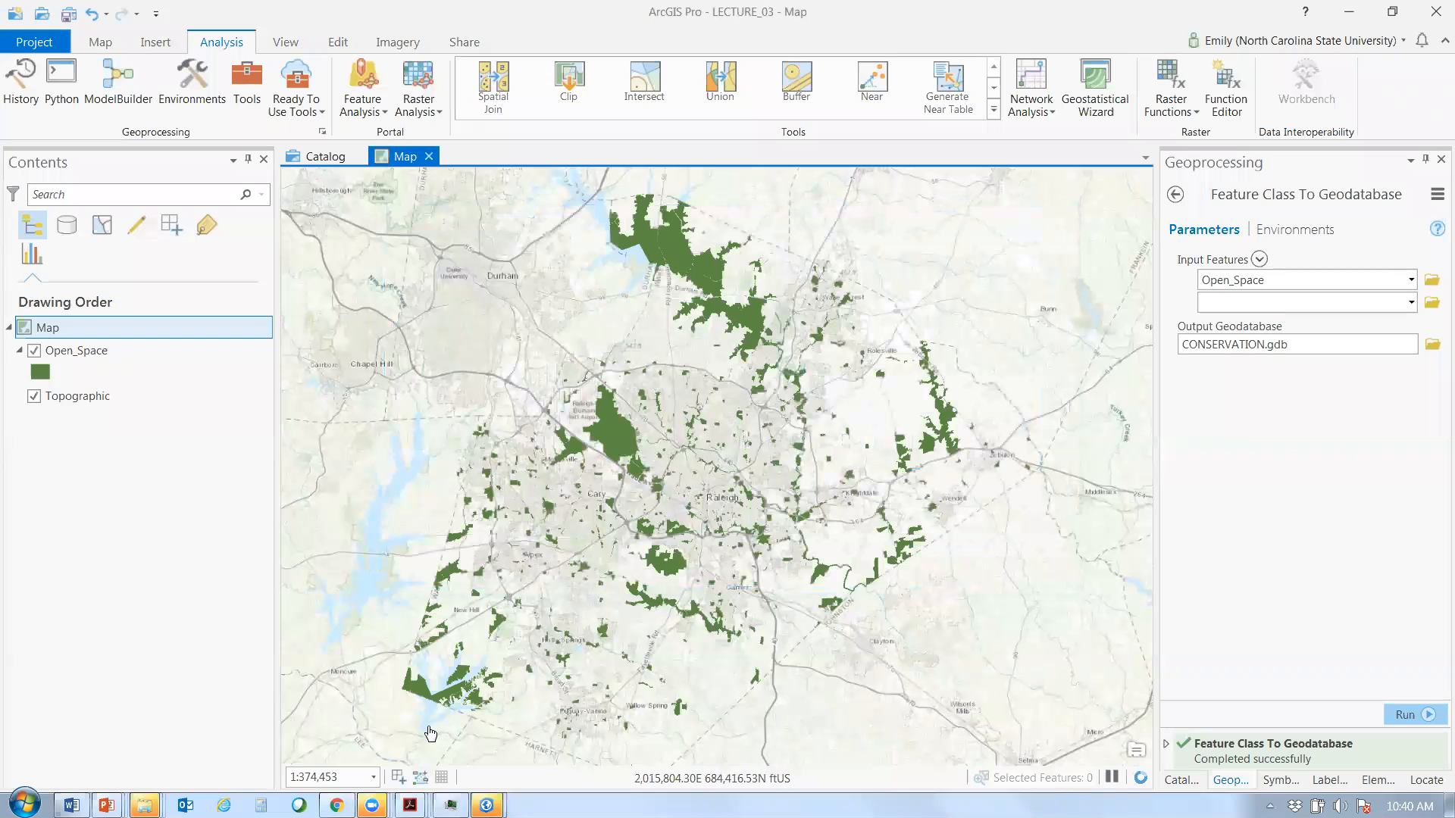
# - Switch to Adobe Acrobat, show LAR 517_Assignment 03.pdf and enlarge the page to 125%
pyautogui.moveTo(337, 805)
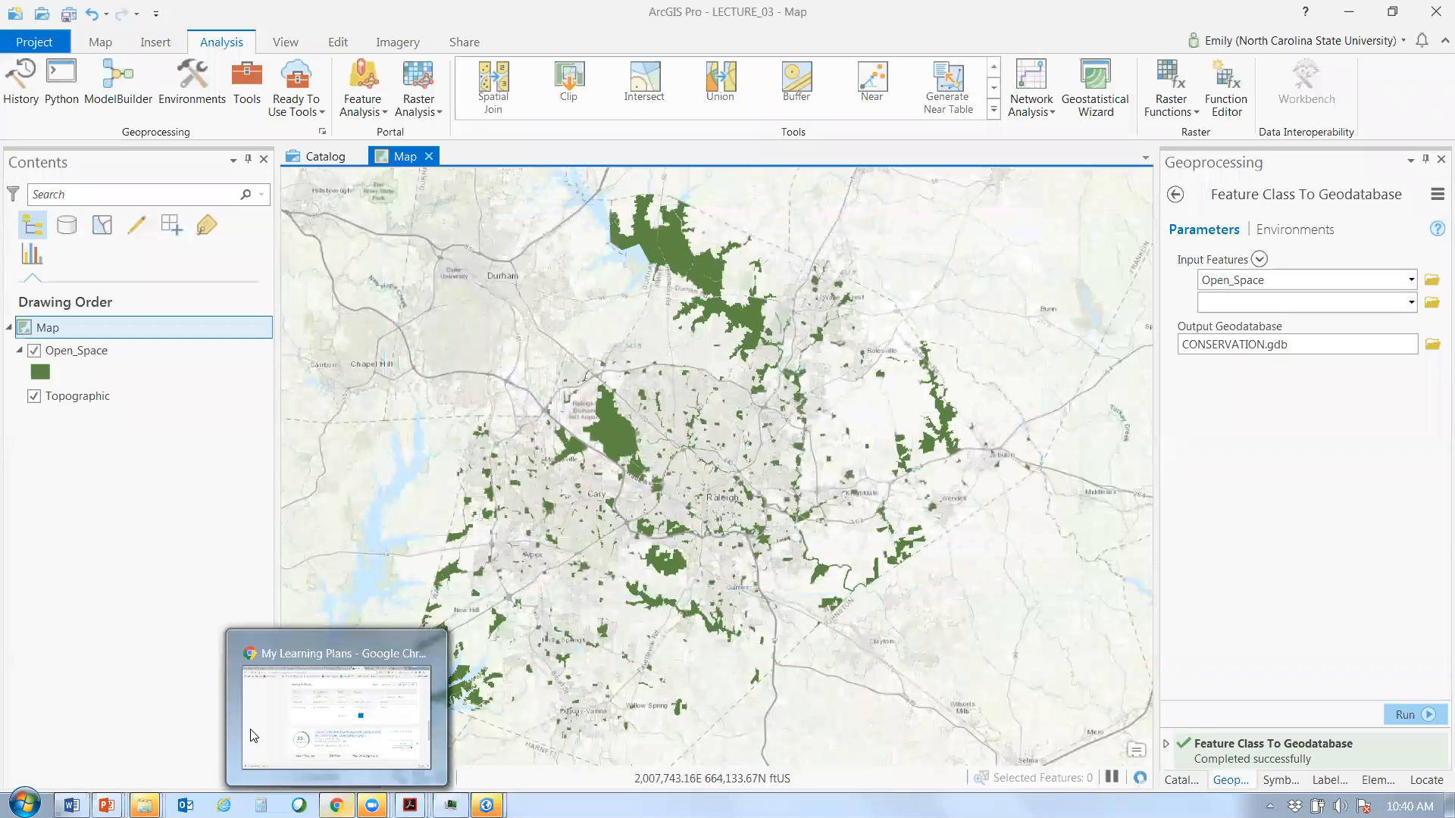
pyautogui.moveTo(410, 805)
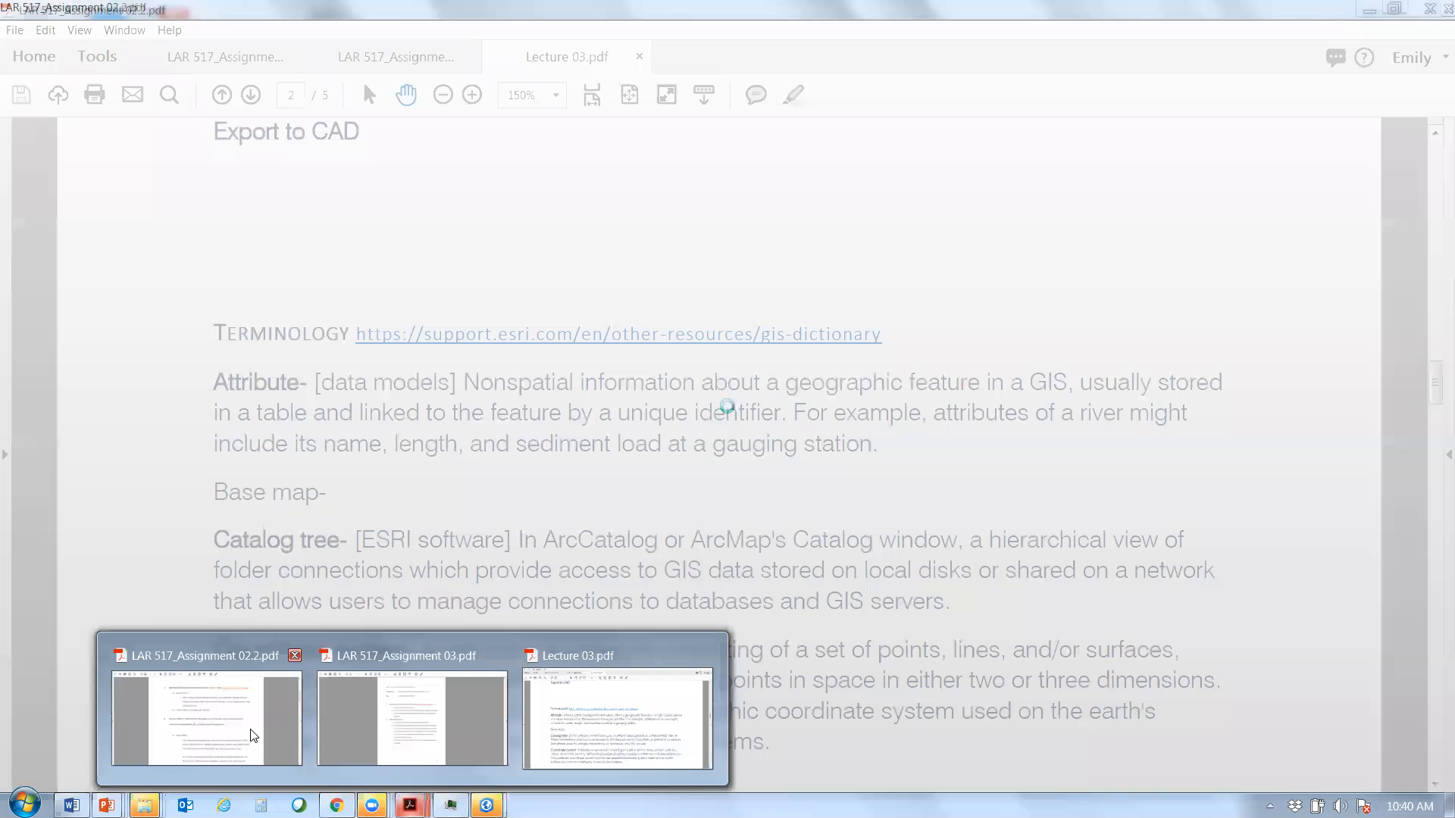
pyautogui.click(253, 735)
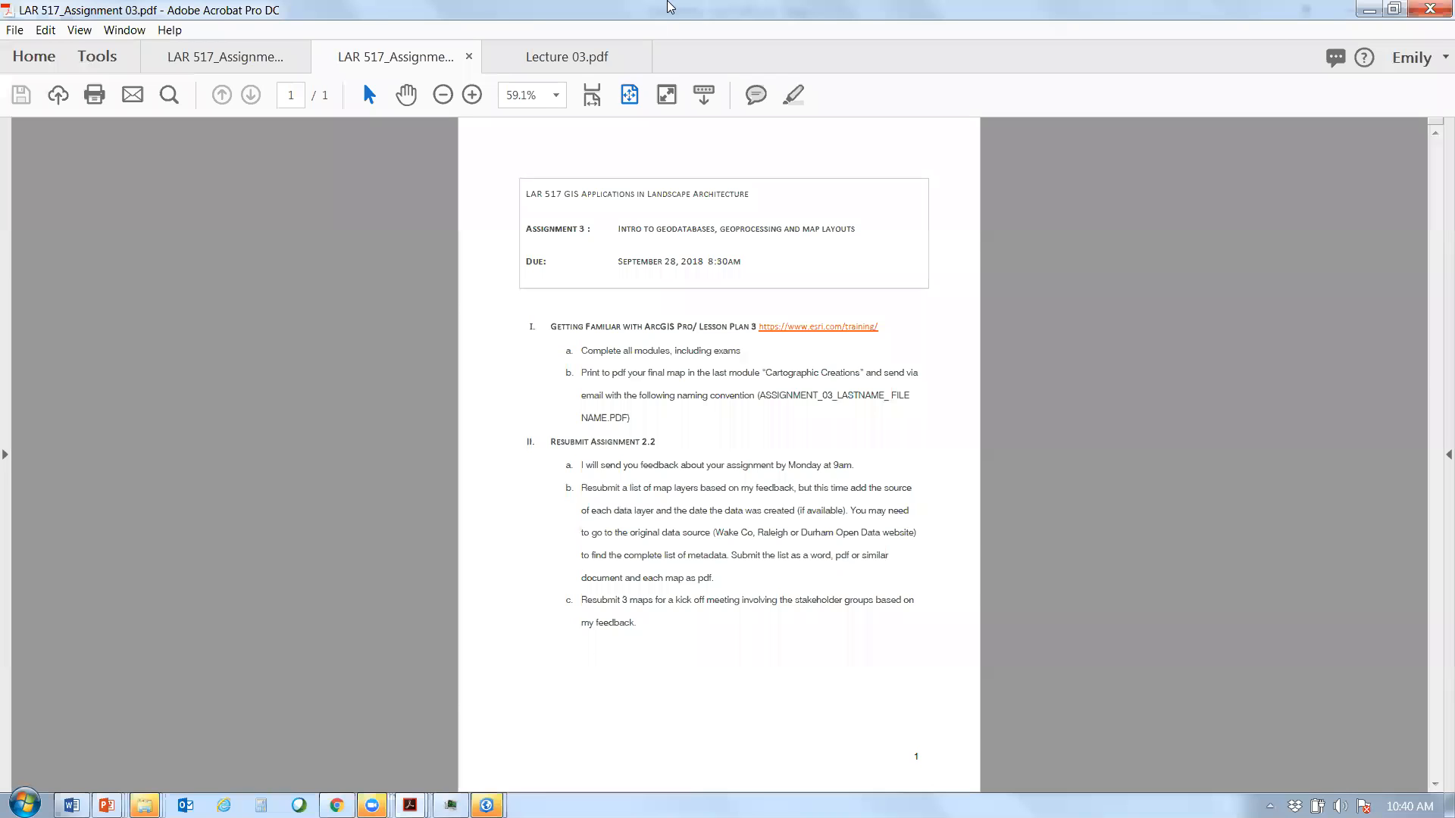
pyautogui.hotkey('ctrl', '1')
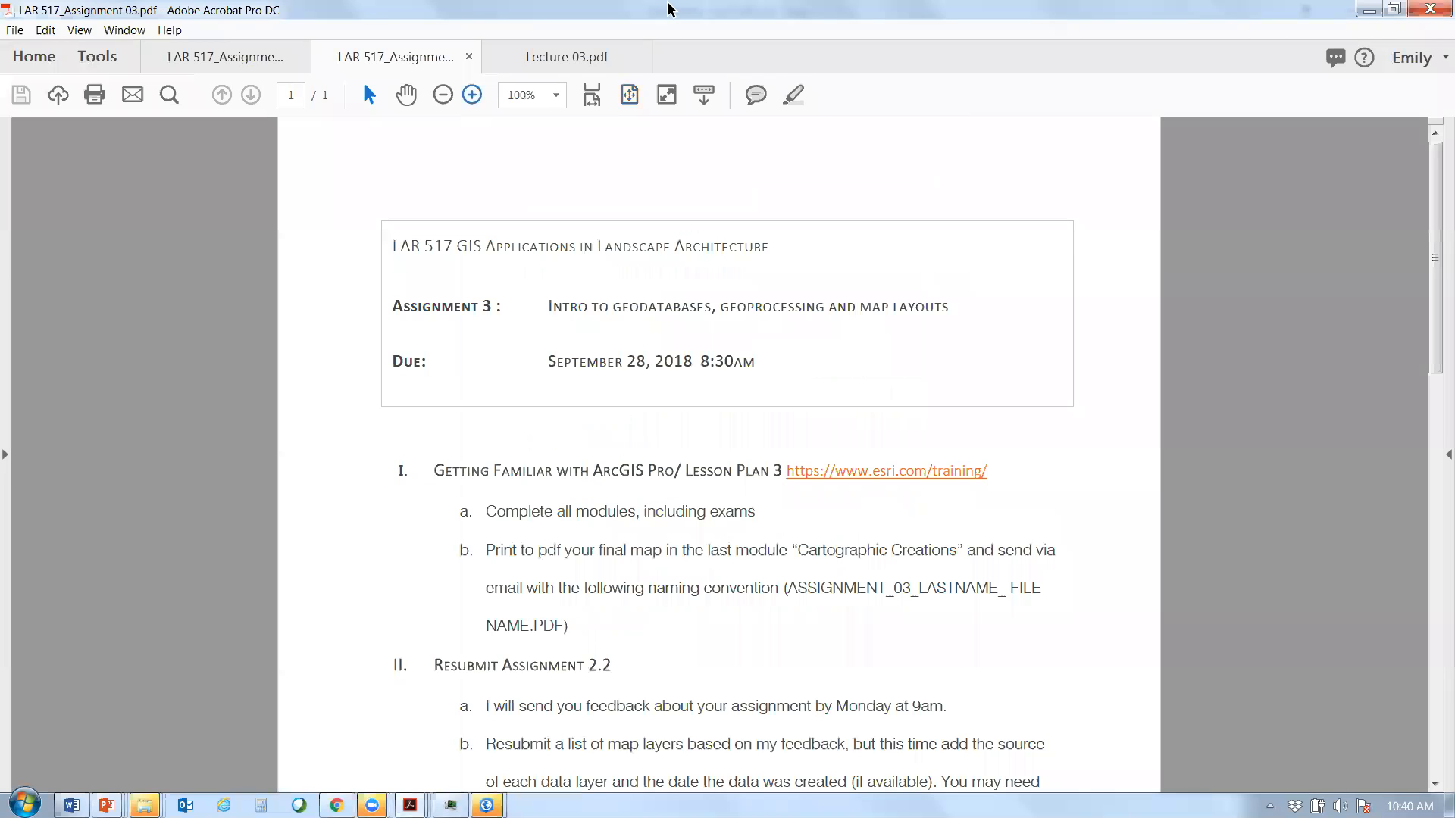
pyautogui.click(472, 95)
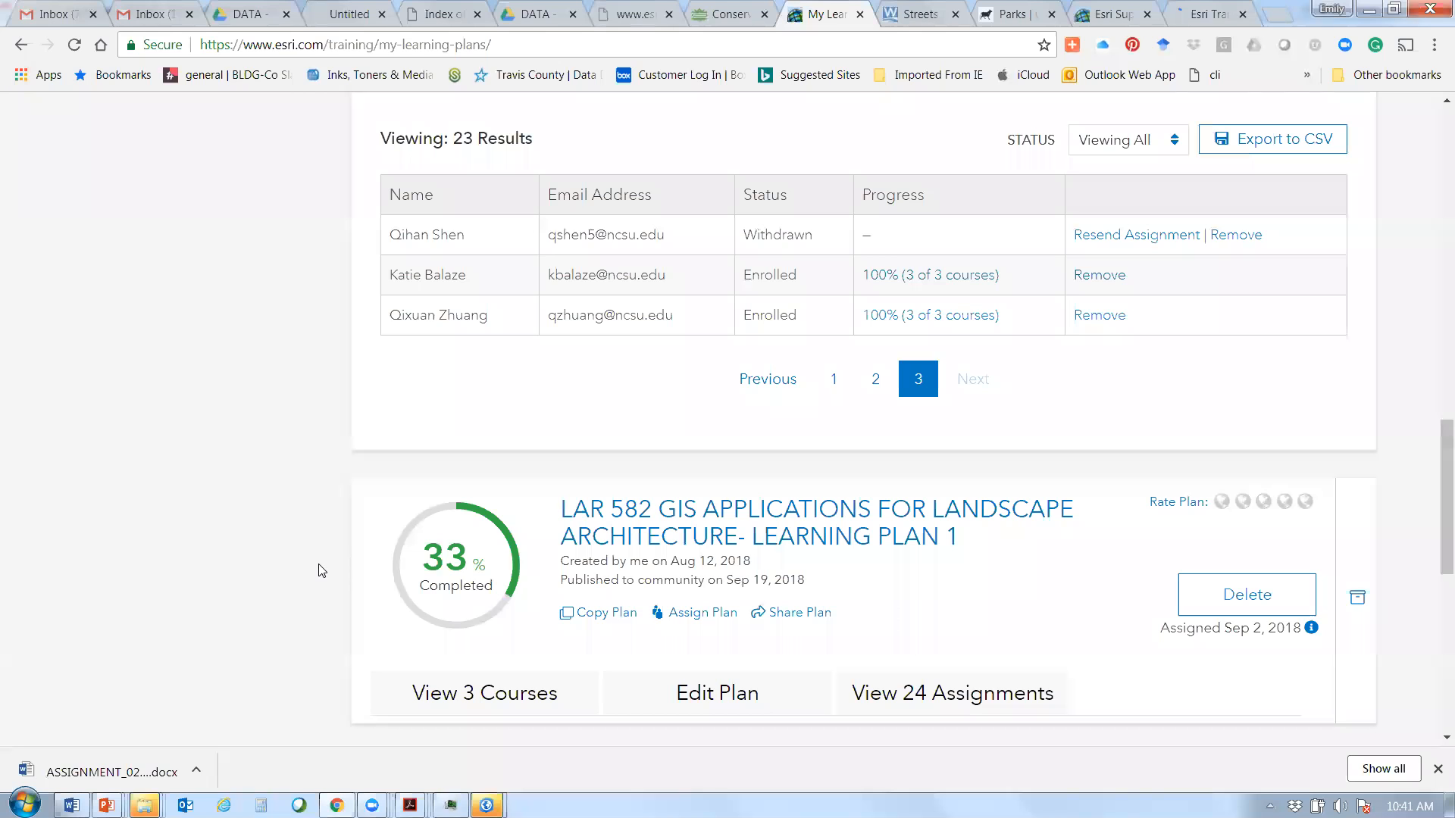
# - In Chrome, open the LAR 582 Learning Plan 3 and its Cartographic Creations in ArcGIS Pro tutorial page
pyautogui.scroll(10, 740, 436)
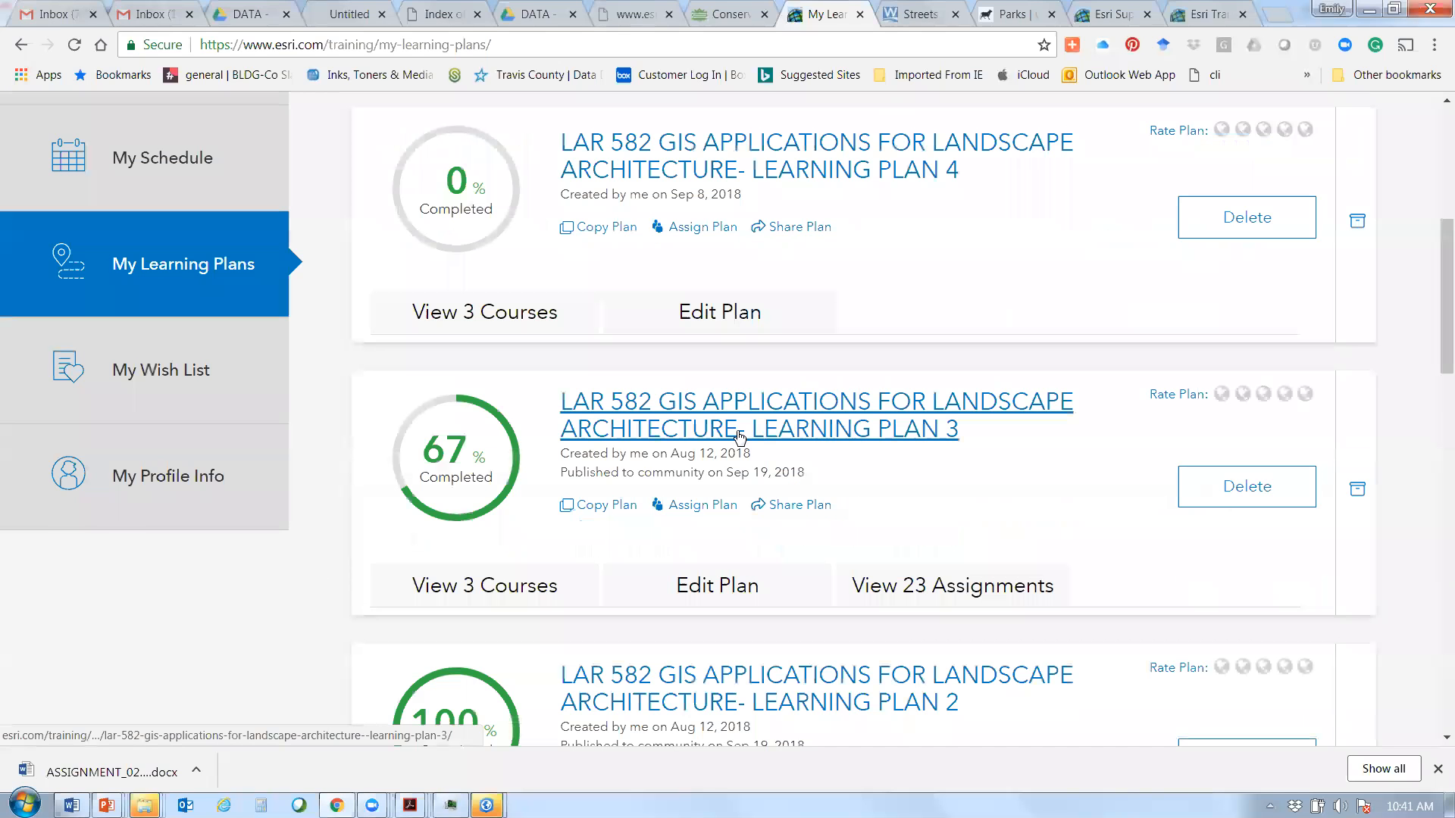
pyautogui.click(740, 436)
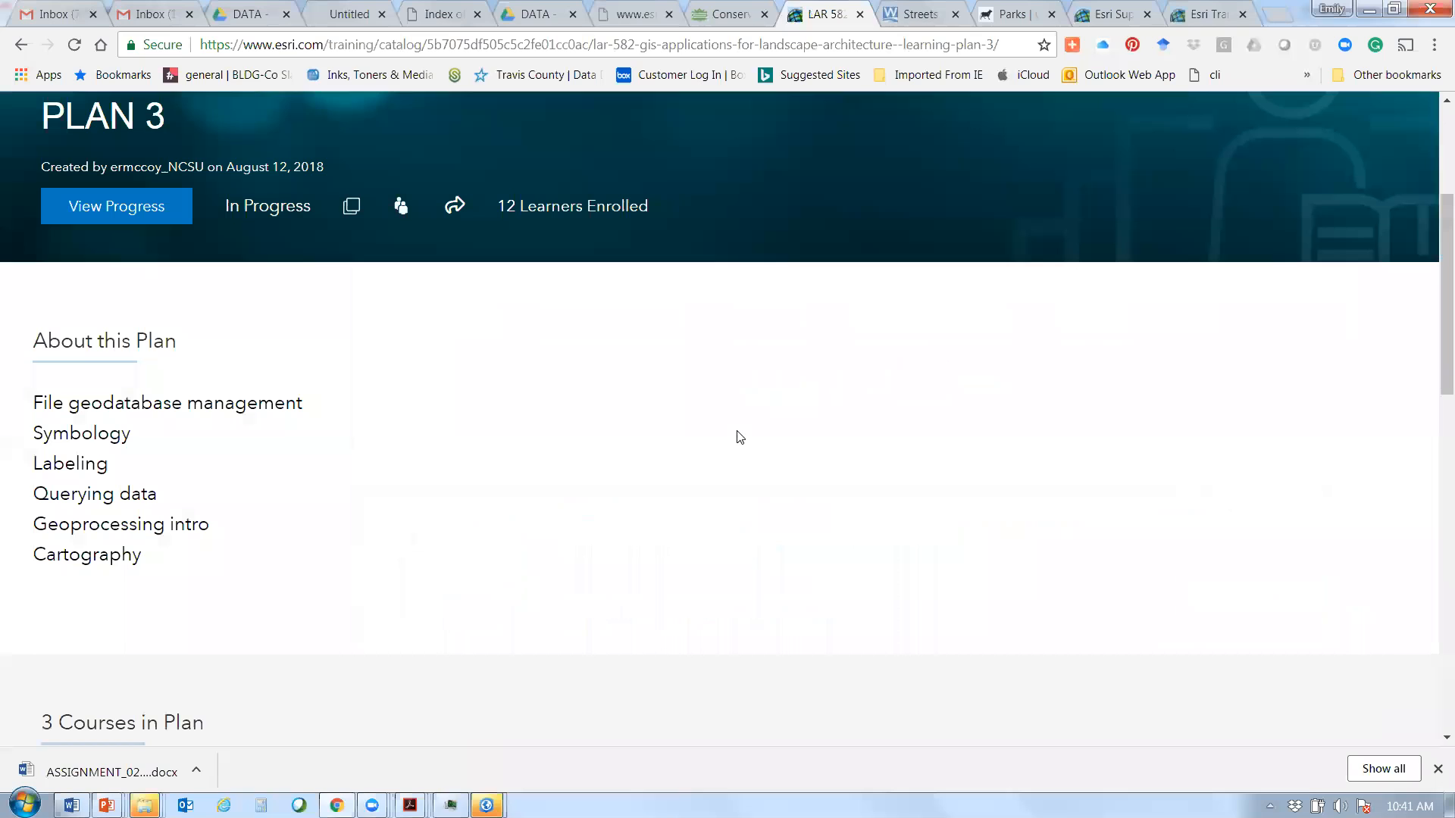
pyautogui.scroll(-6, 662, 498)
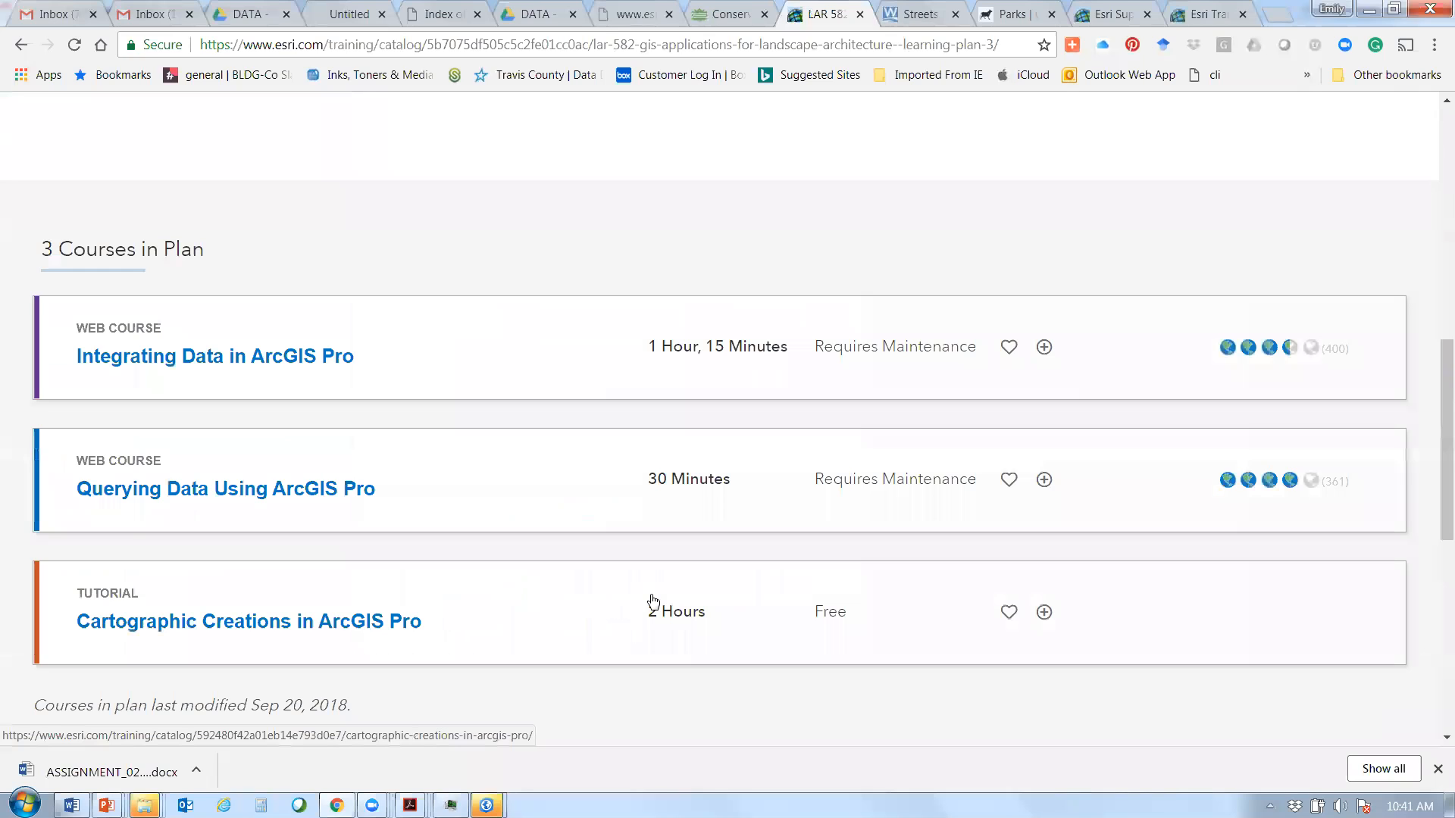
pyautogui.click(340, 640)
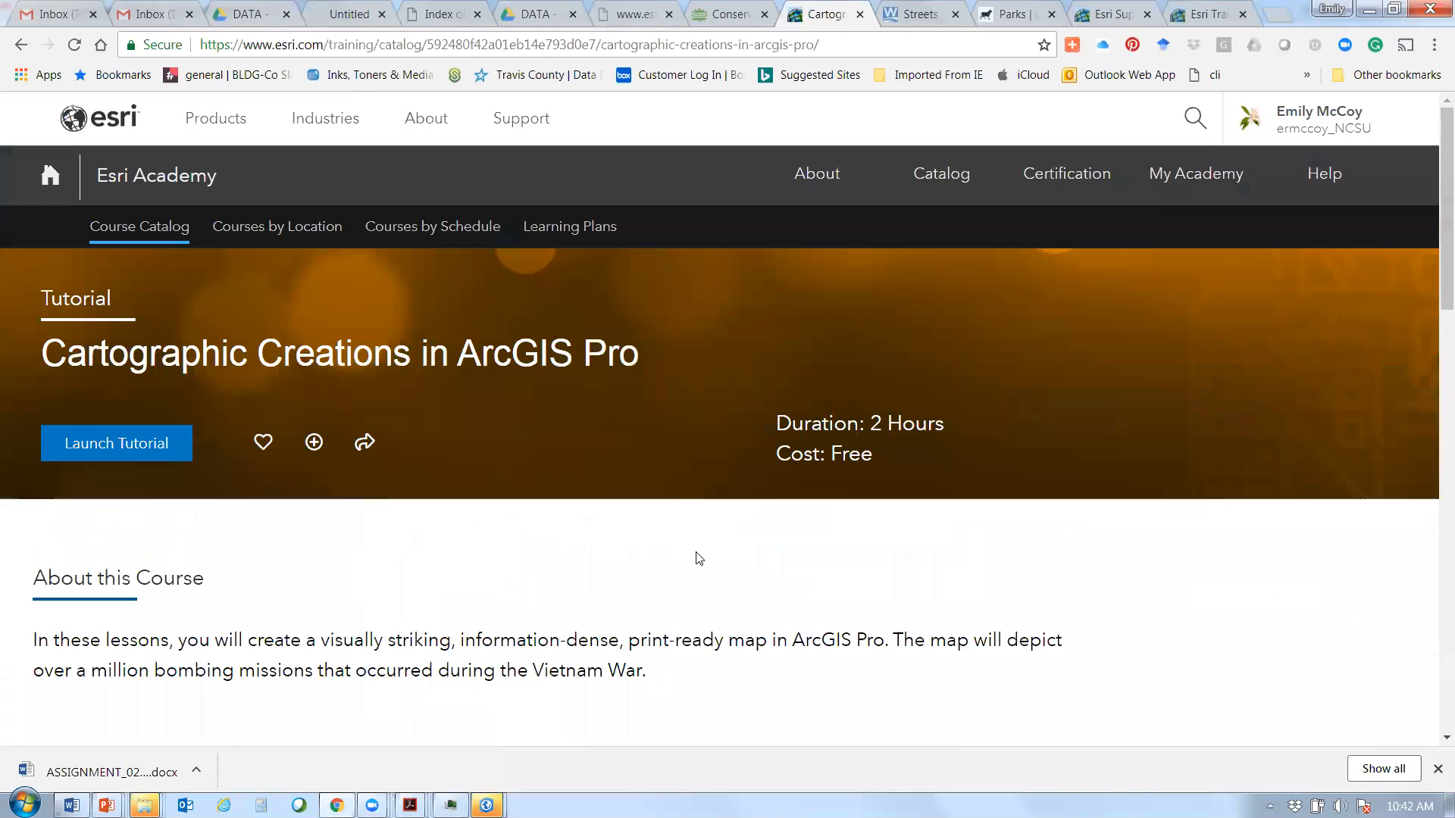
# - Review the tutorial's description and goals, launch it and view the finished map
pyautogui.scroll(-4, 718, 550)
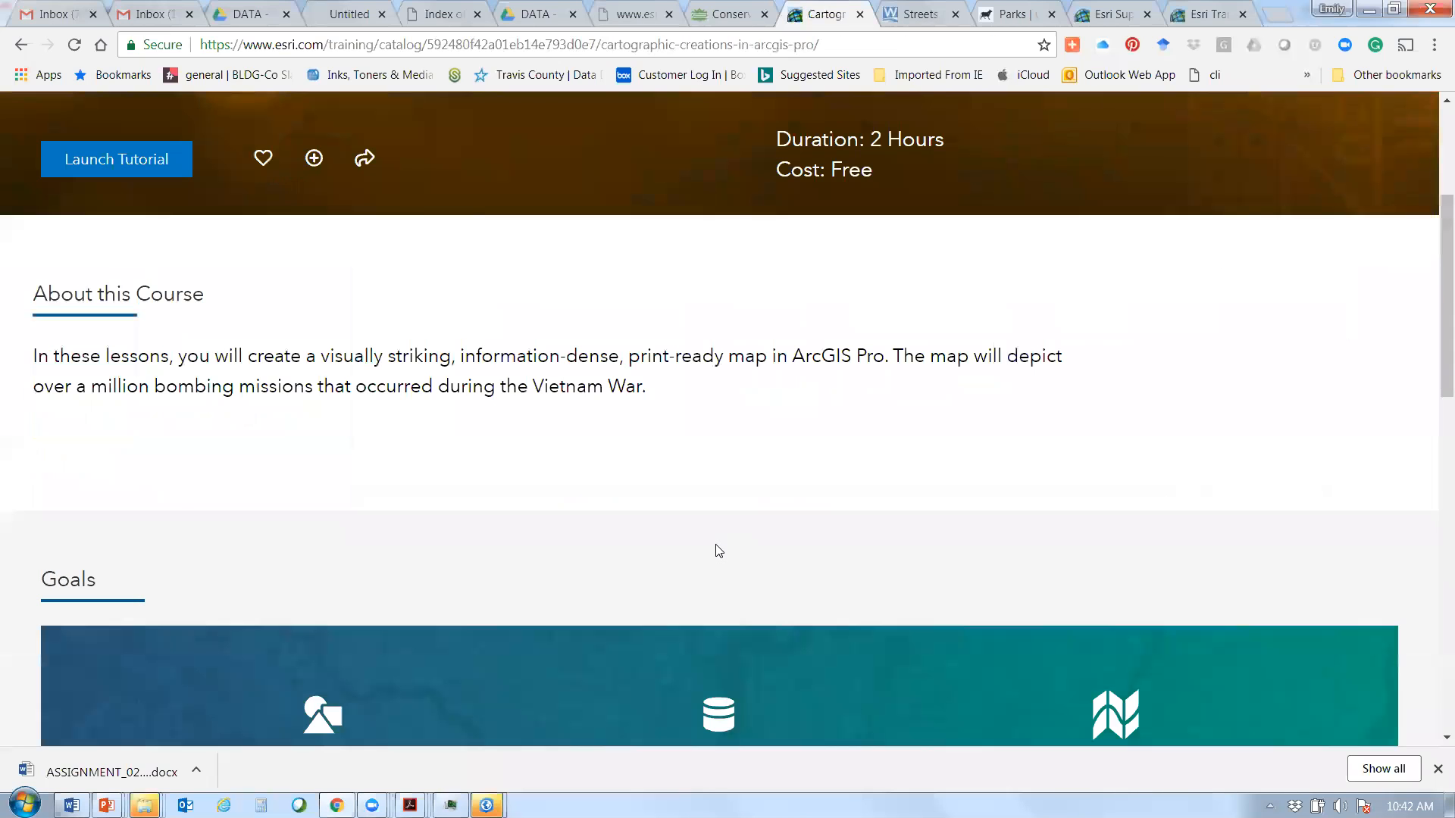
pyautogui.scroll(-2, 718, 551)
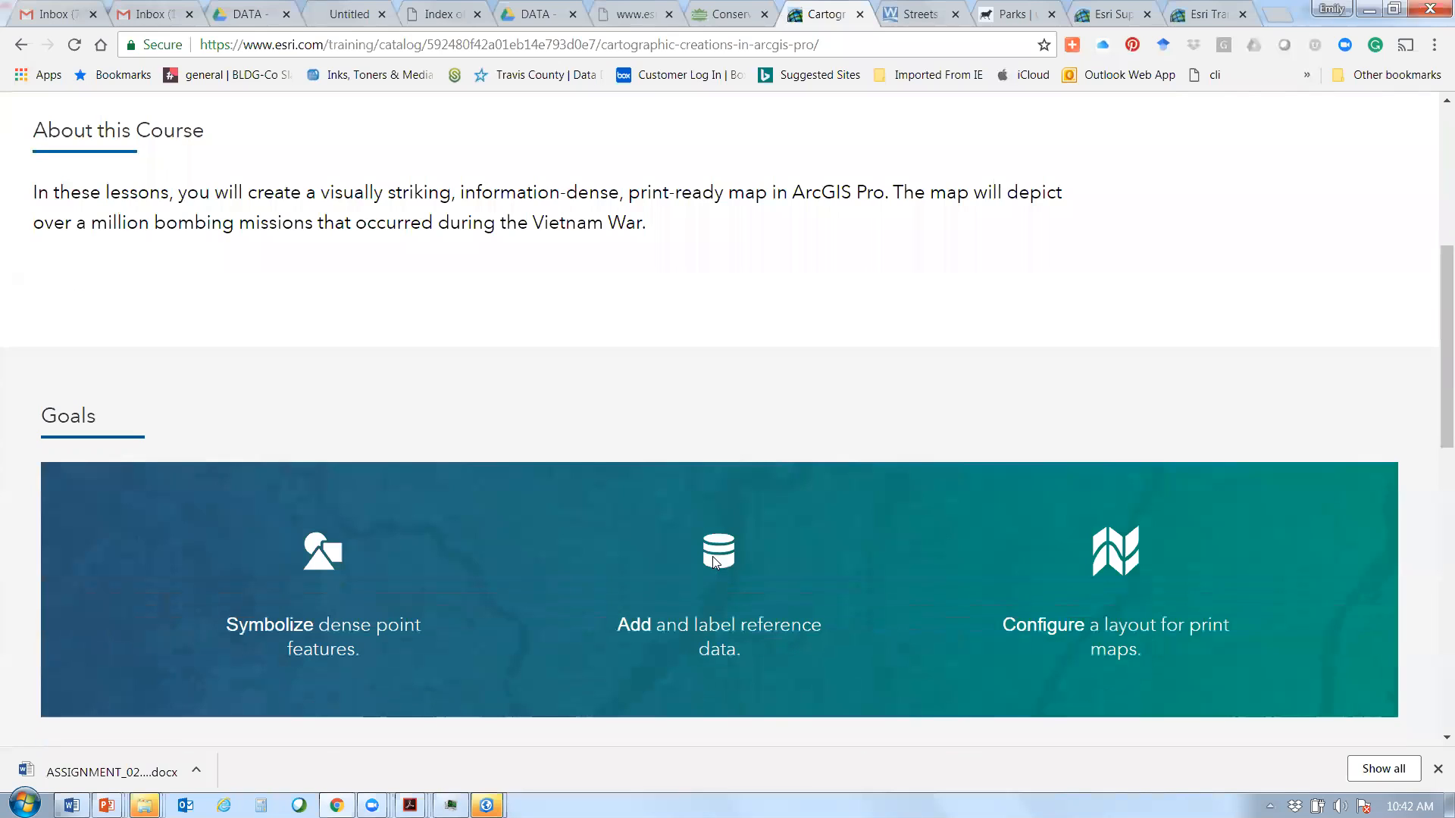
pyautogui.scroll(6, 579, 594)
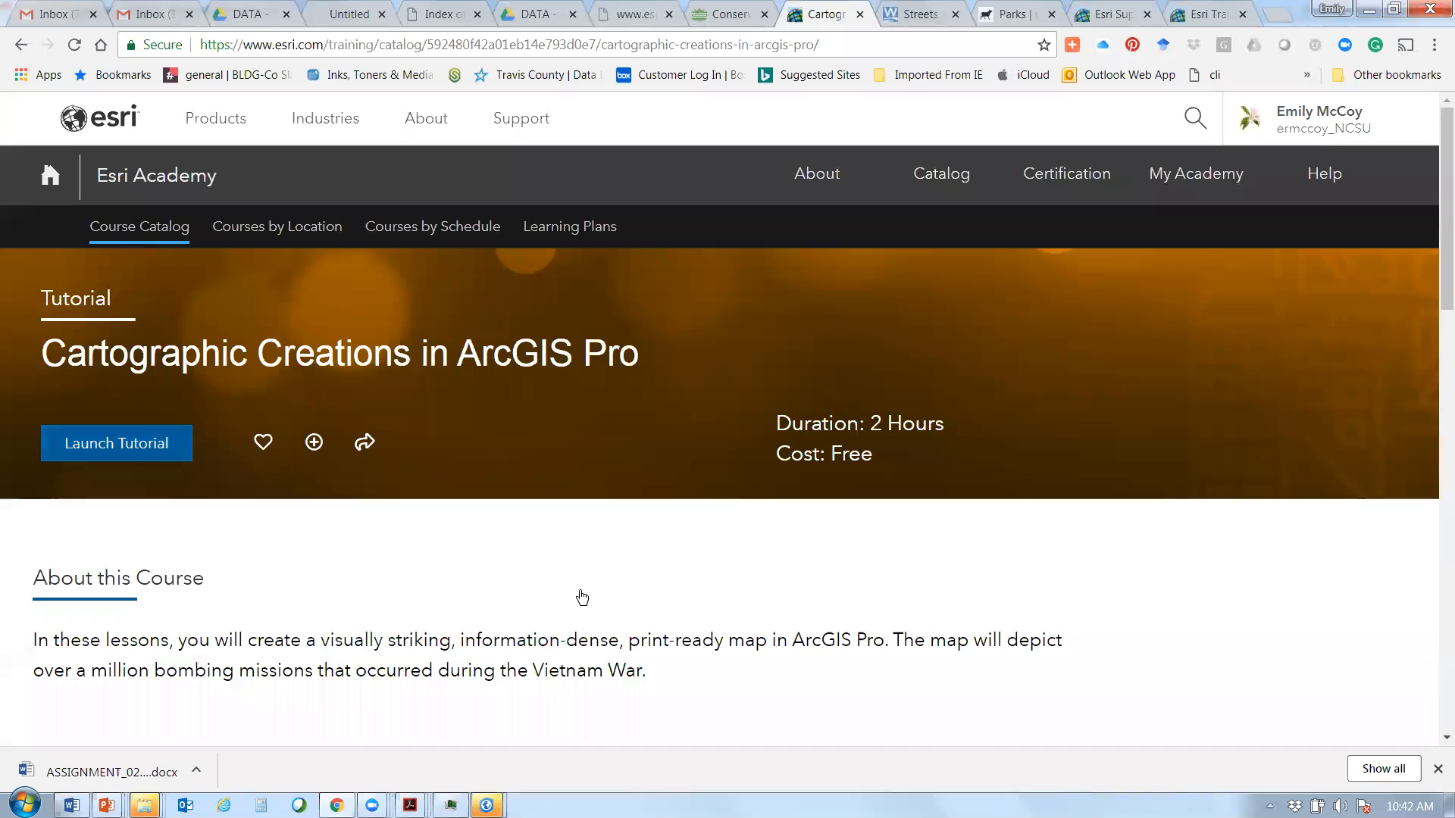
pyautogui.click(90, 455)
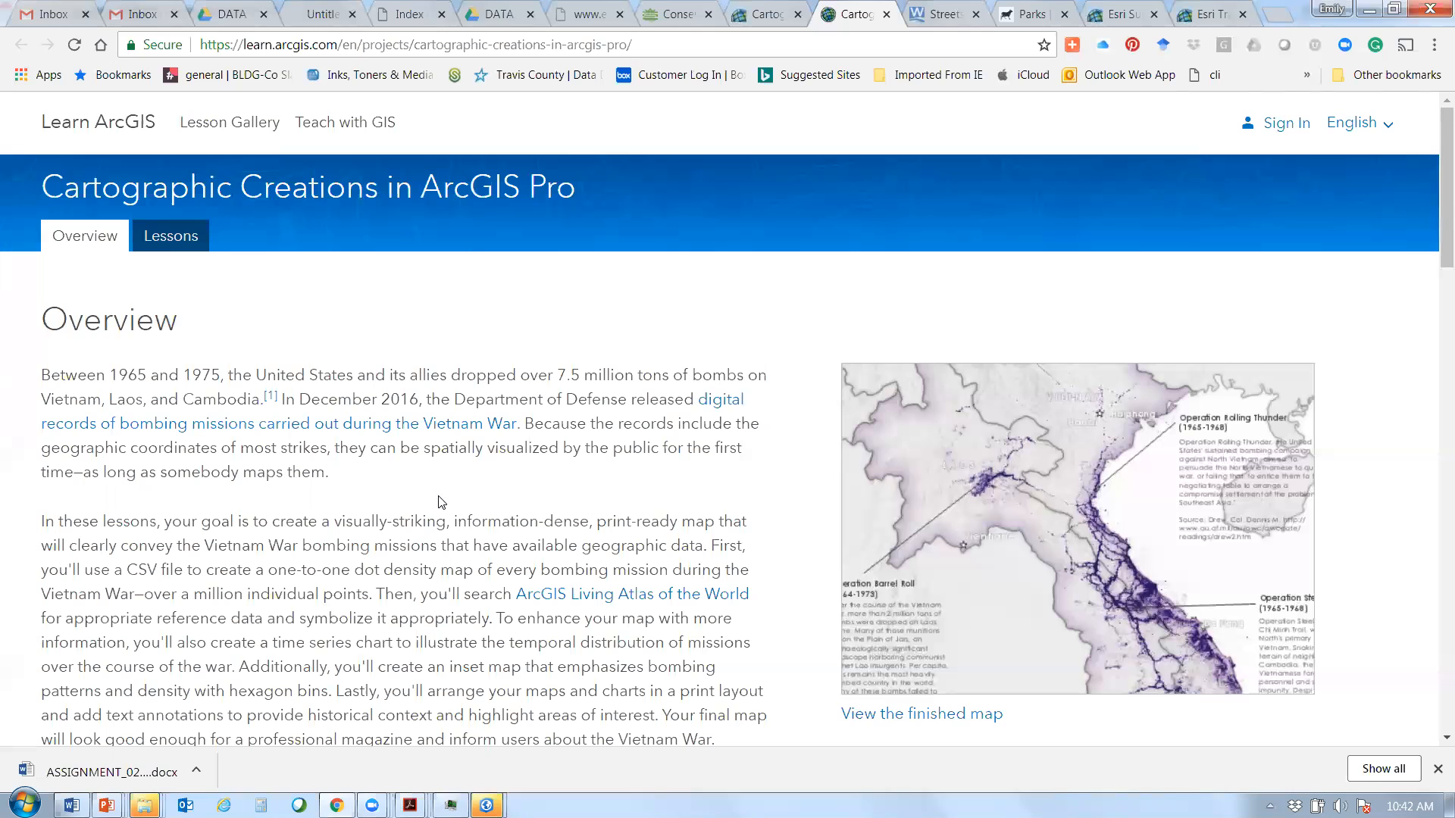
pyautogui.click(891, 712)
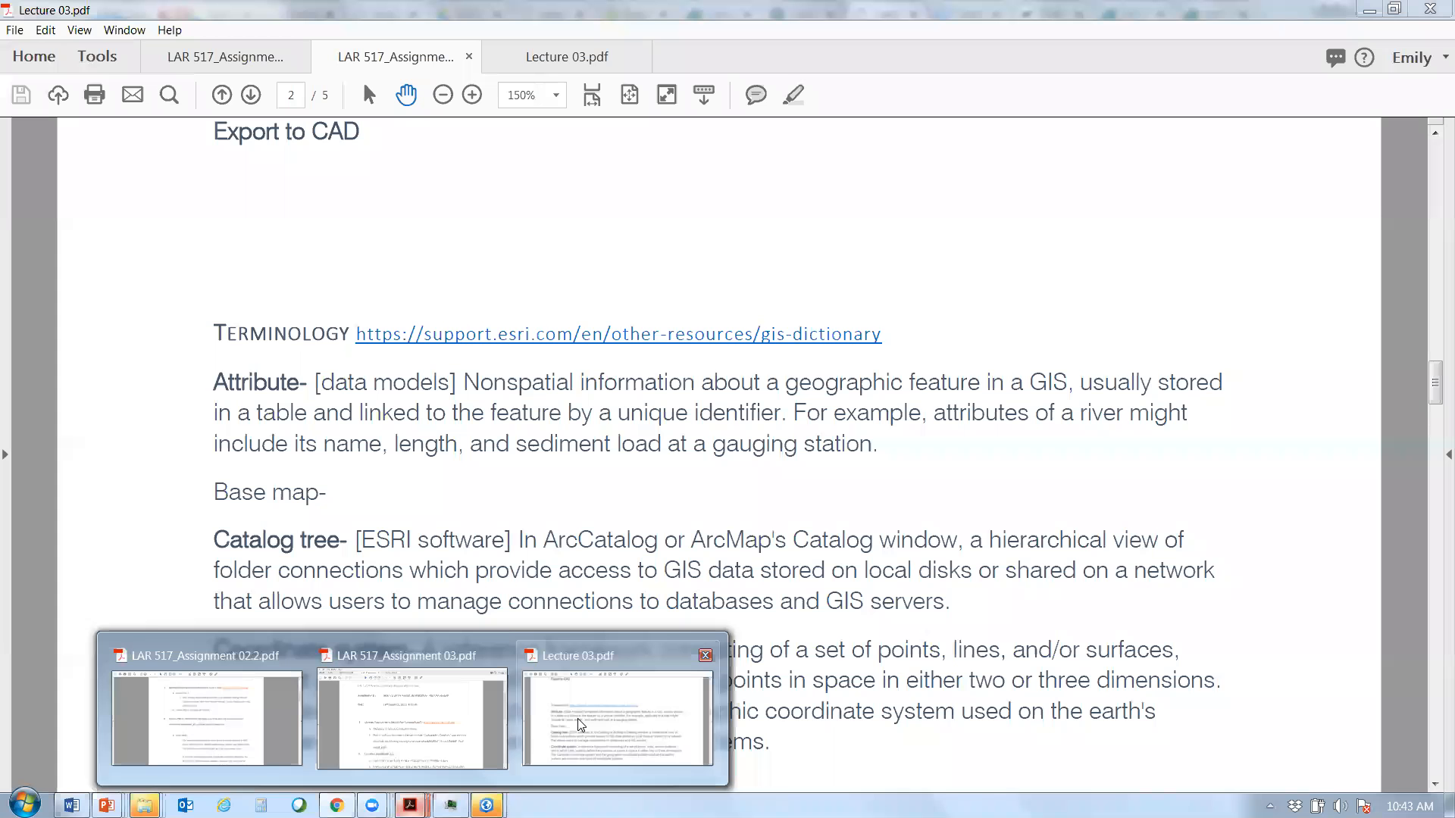
# - Return to LAR 517_Assignment 03.pdf in Adobe Acrobat and read the Lesson Plan 3 and Resubmit Assignment 2.2 requirements
pyautogui.click(580, 725)
pyautogui.click(419, 59)
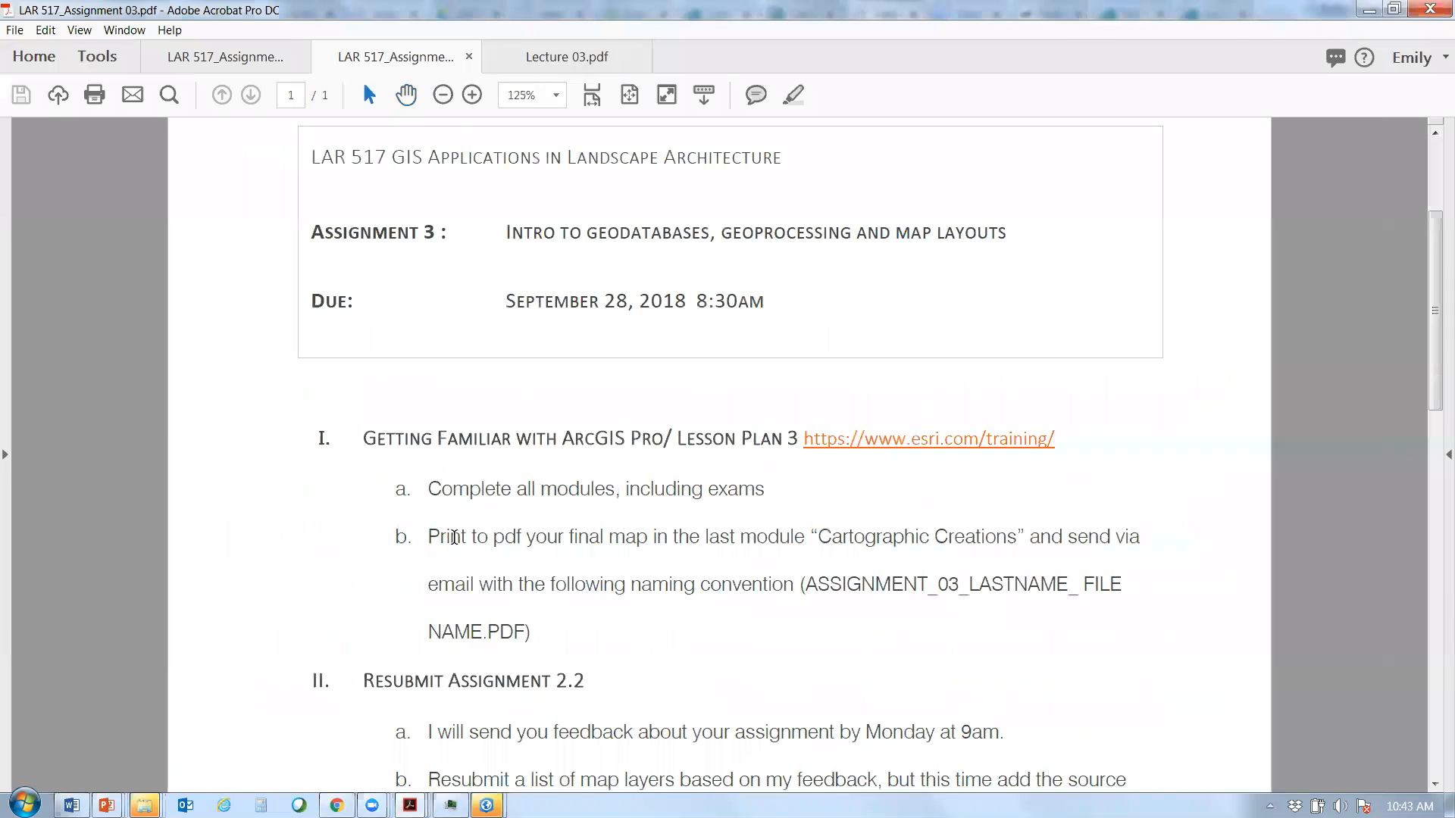
pyautogui.scroll(-3, 454, 537)
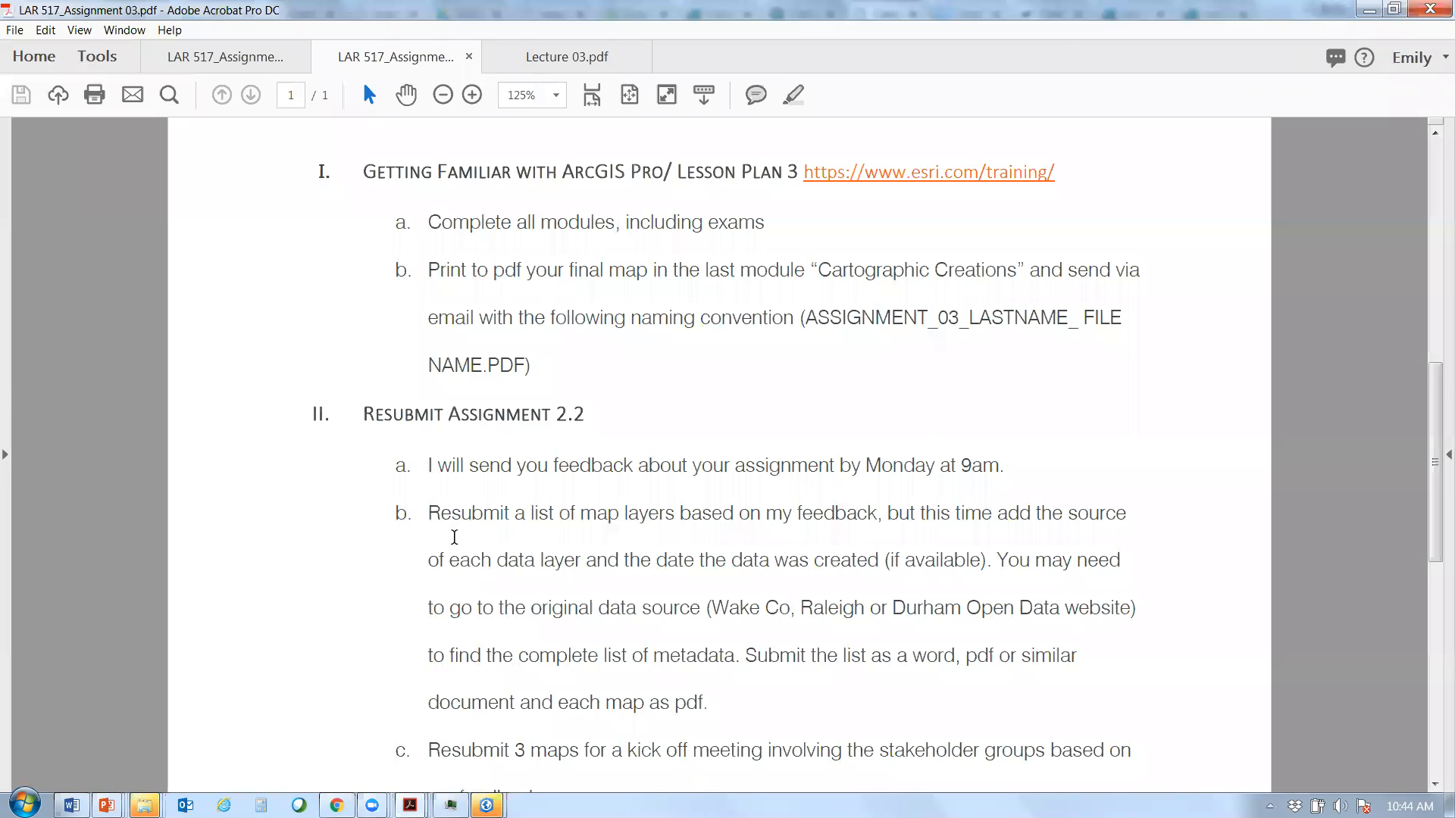
pyautogui.scroll(-1, 480, 567)
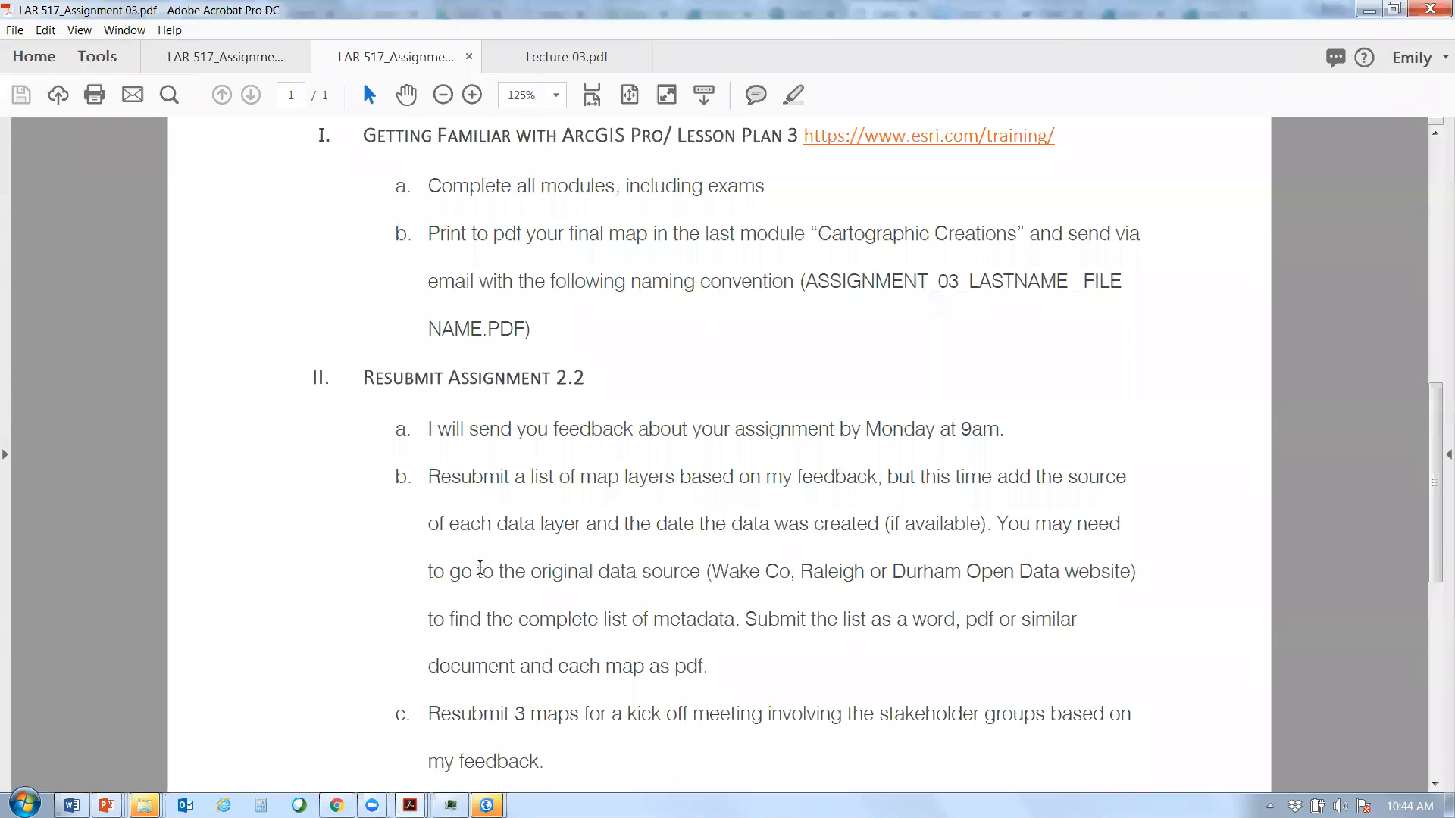